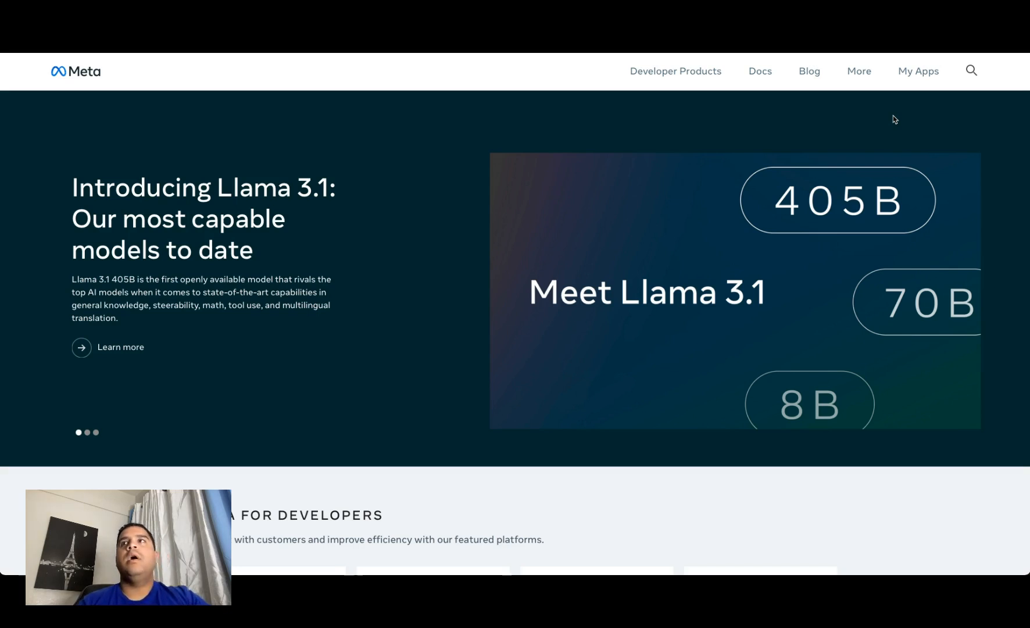
# Step: Copy the name of the business-linked Demo for Video Threads app and remove that app from the developer apps list
pyautogui.click(919, 76)
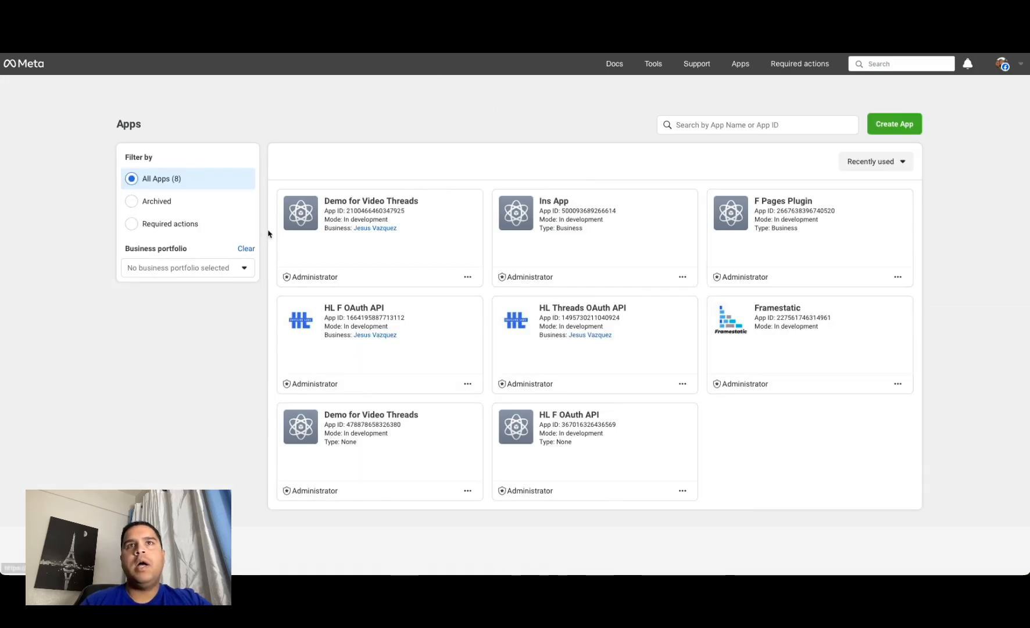
pyautogui.click(424, 200)
pyautogui.moveTo(424, 201); pyautogui.dragTo(327, 205)
pyautogui.press('super+c')
pyautogui.click(467, 277)
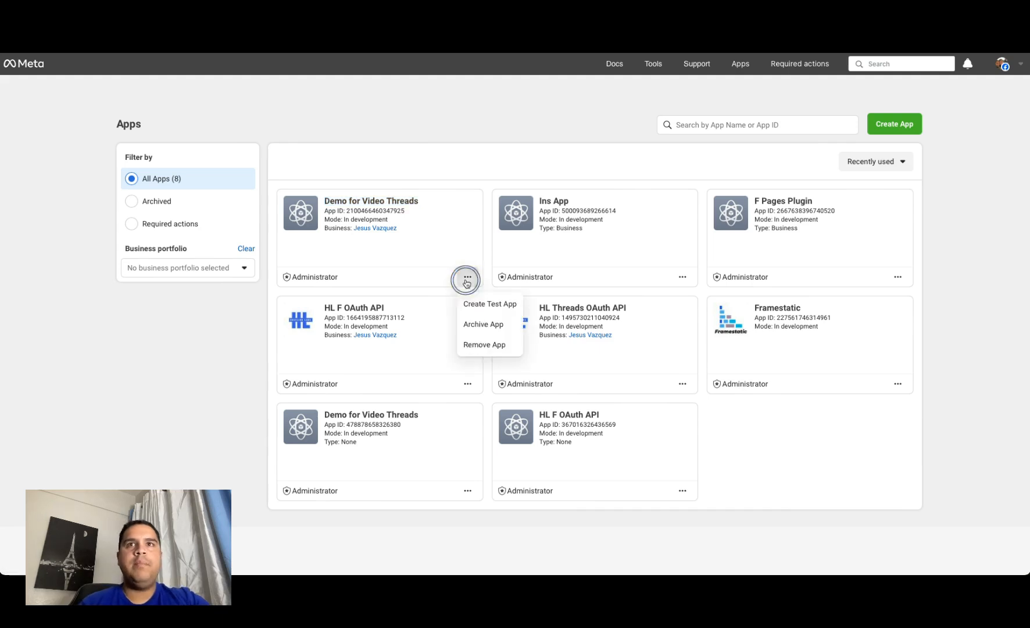
pyautogui.click(475, 347)
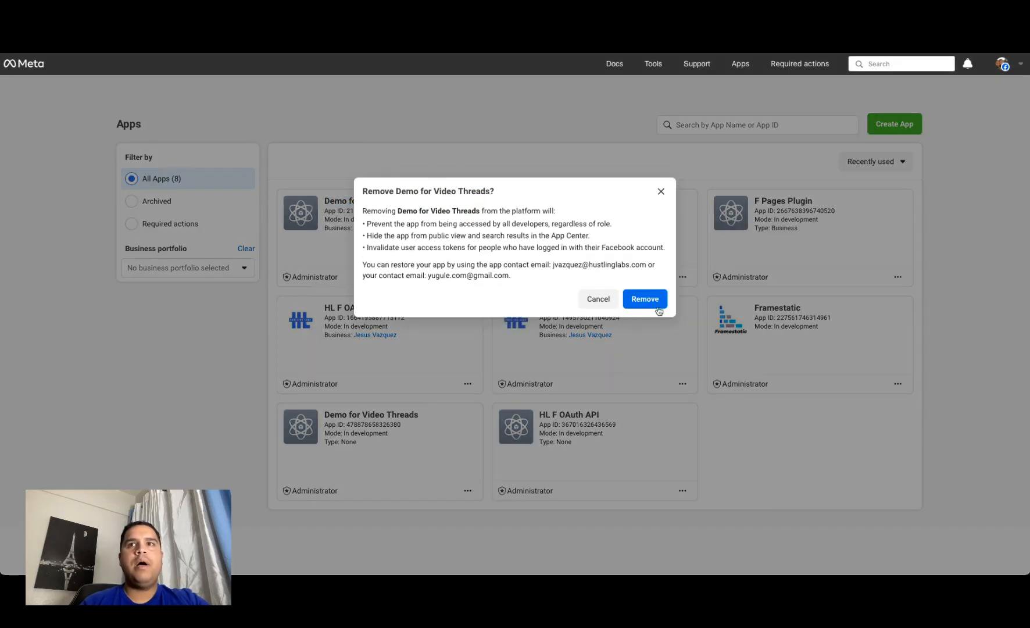
pyautogui.click(649, 300)
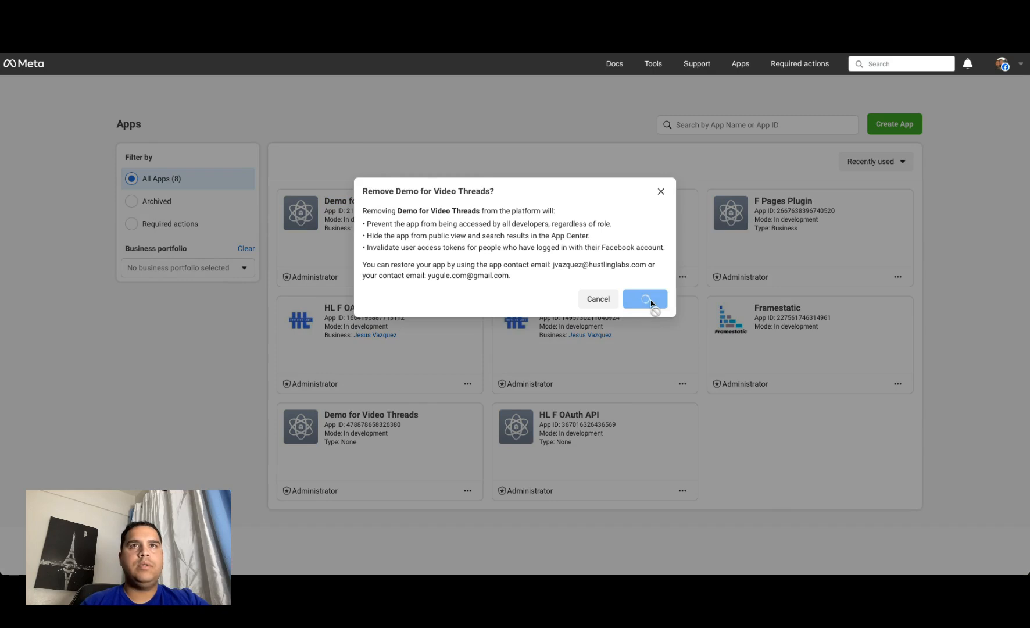
pyautogui.press('Return')
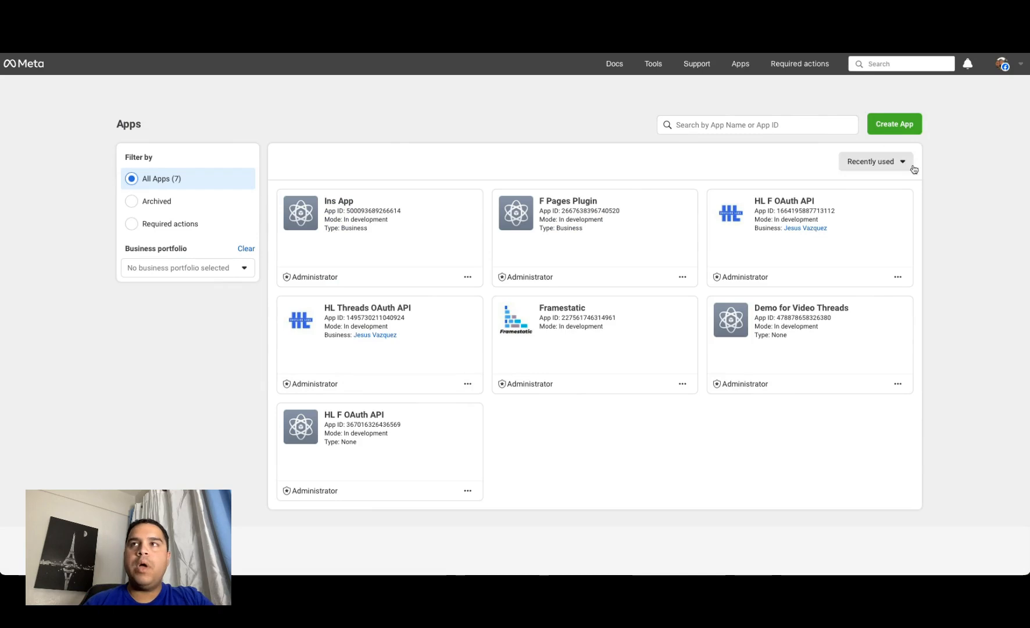
# Step: Create a new app connected to the first listed business portfolio, with the Access the Threads API use case
pyautogui.click(894, 125)
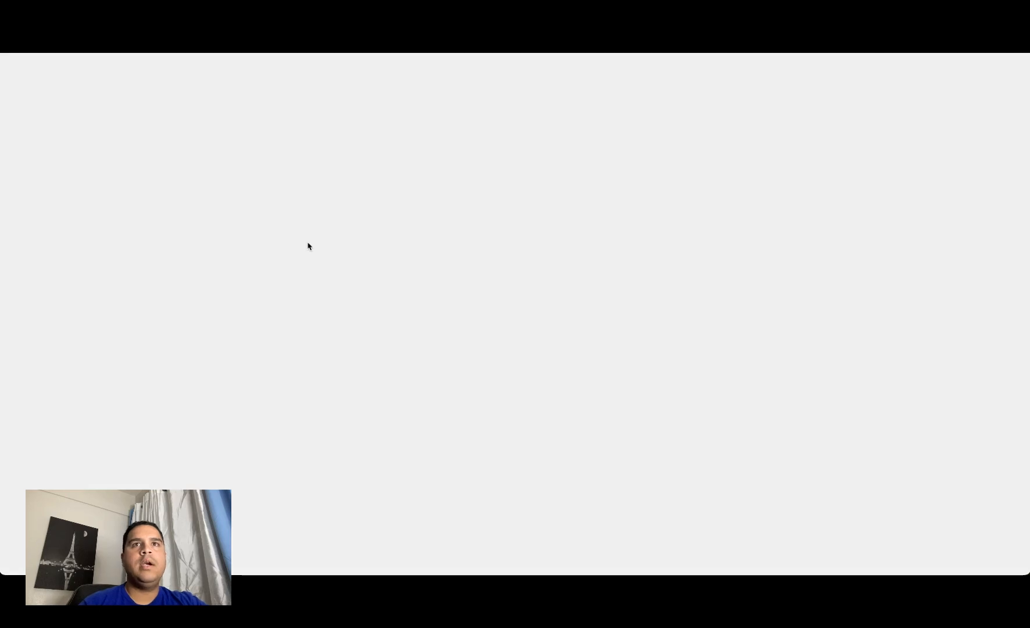
pyautogui.click(370, 184)
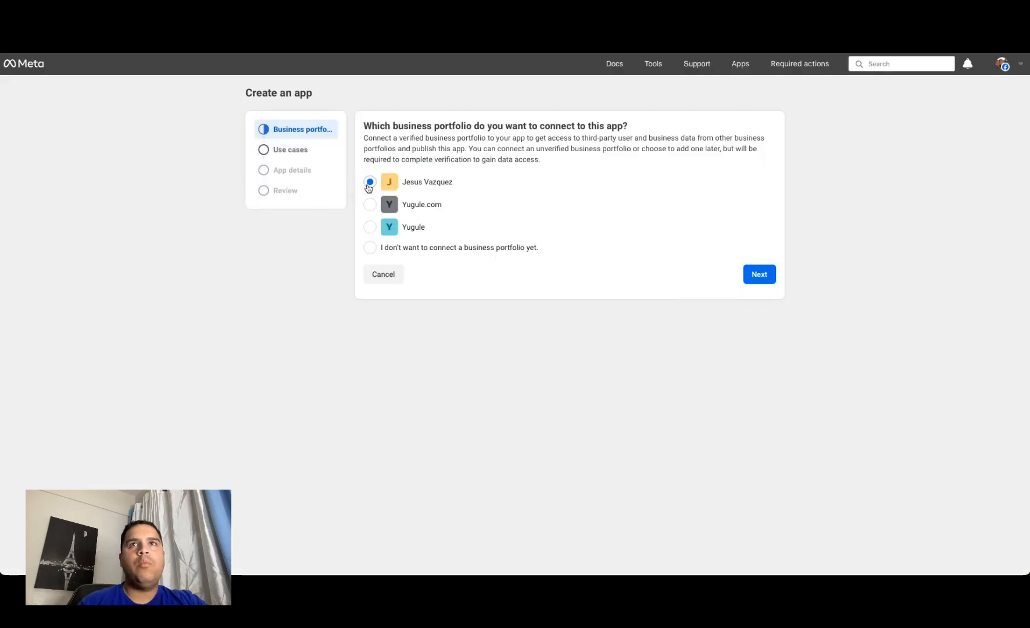
pyautogui.click(759, 275)
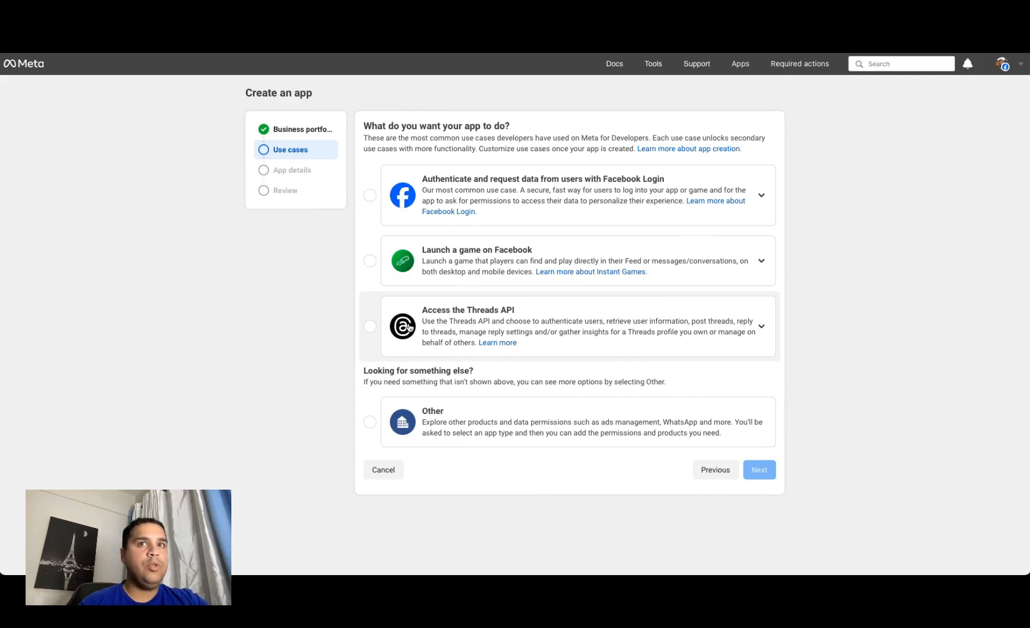
pyautogui.click(410, 328)
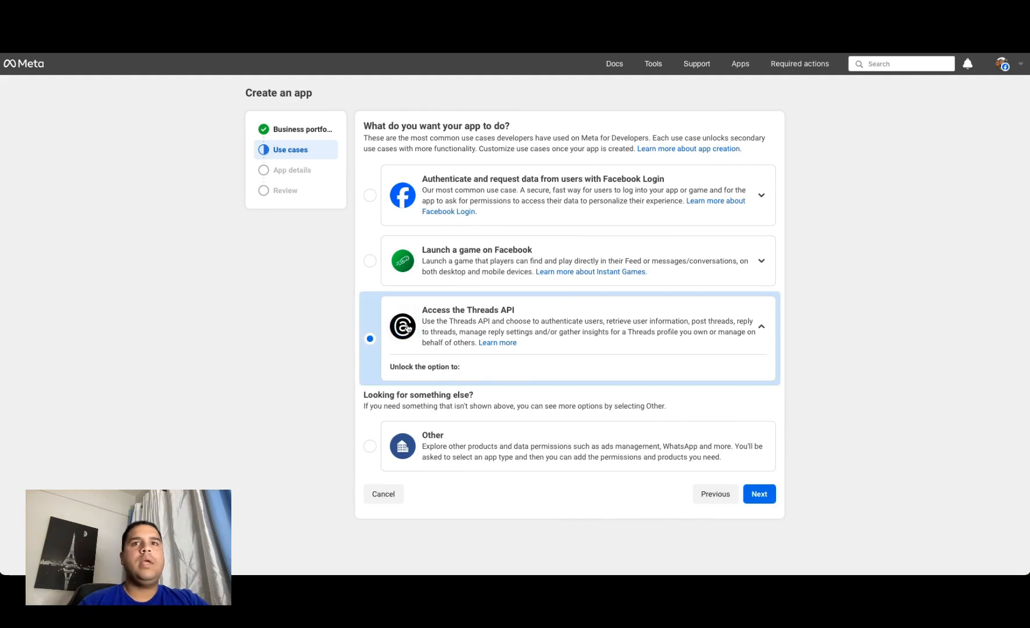
pyautogui.click(761, 499)
# Step: Name the new app Demo for Video Threads, keep the contact email, and continue past the app details
pyautogui.click(443, 147)
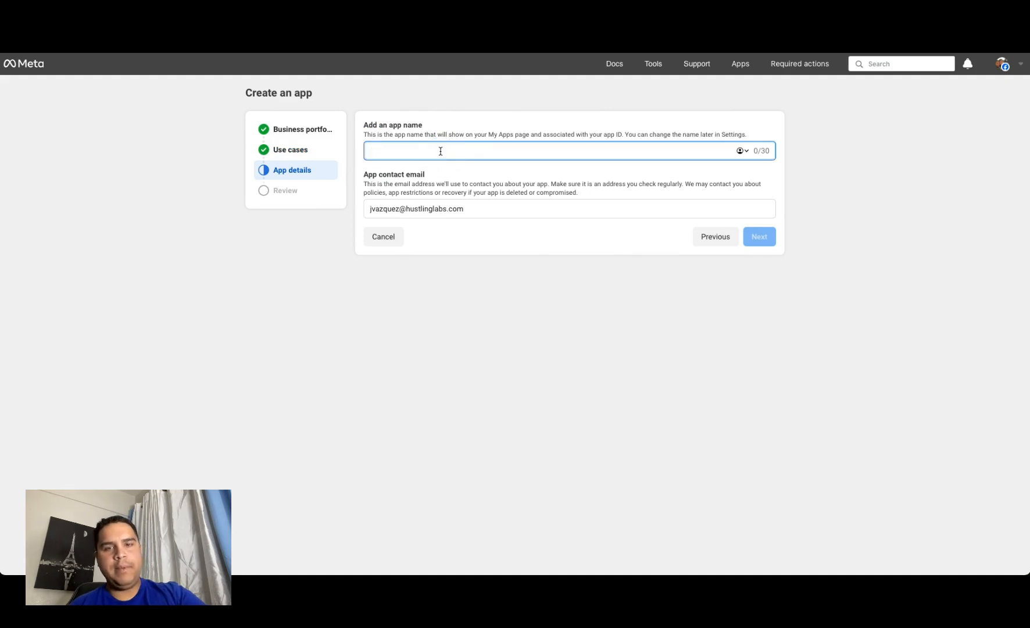
pyautogui.press('super+v')
pyautogui.click(502, 289)
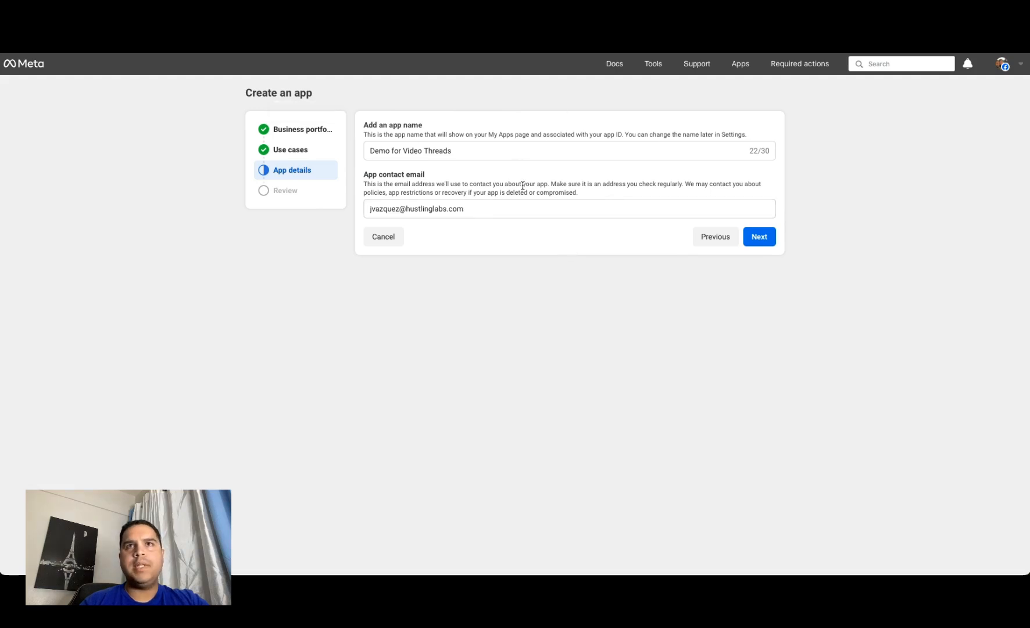
pyautogui.click(759, 236)
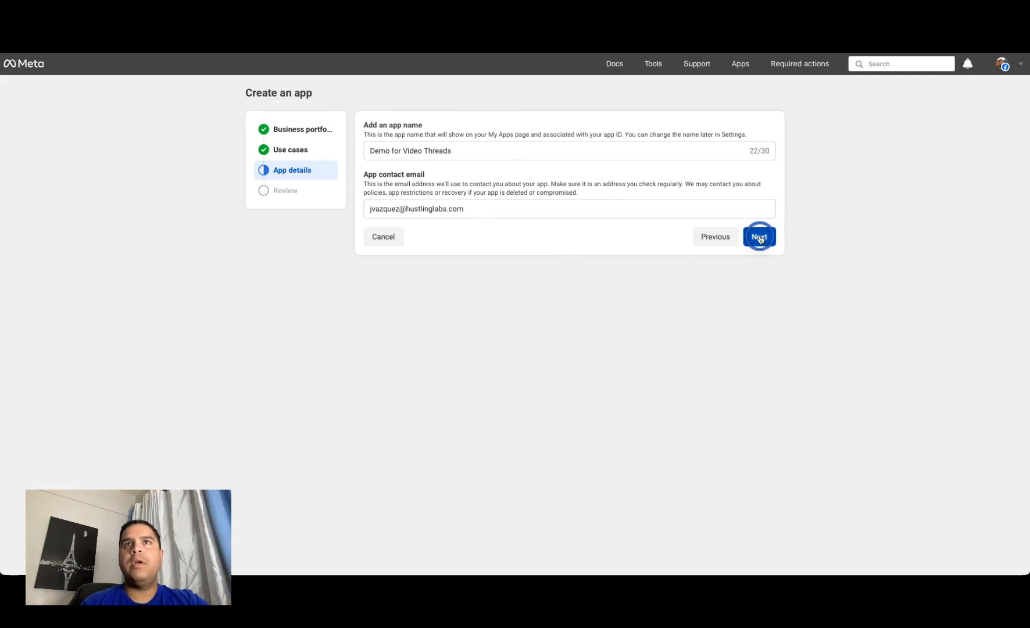
pyautogui.click(759, 238)
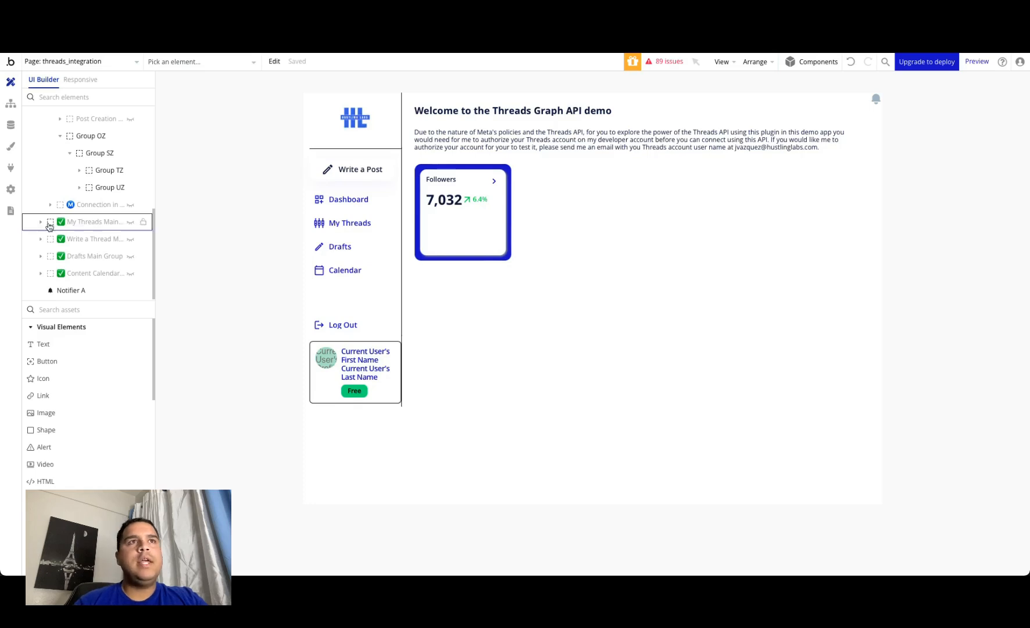
# Step: In the Bubble editor, find the Threads Graph API (OAuth) plugin by searching for Threads and install it
pyautogui.click(10, 170)
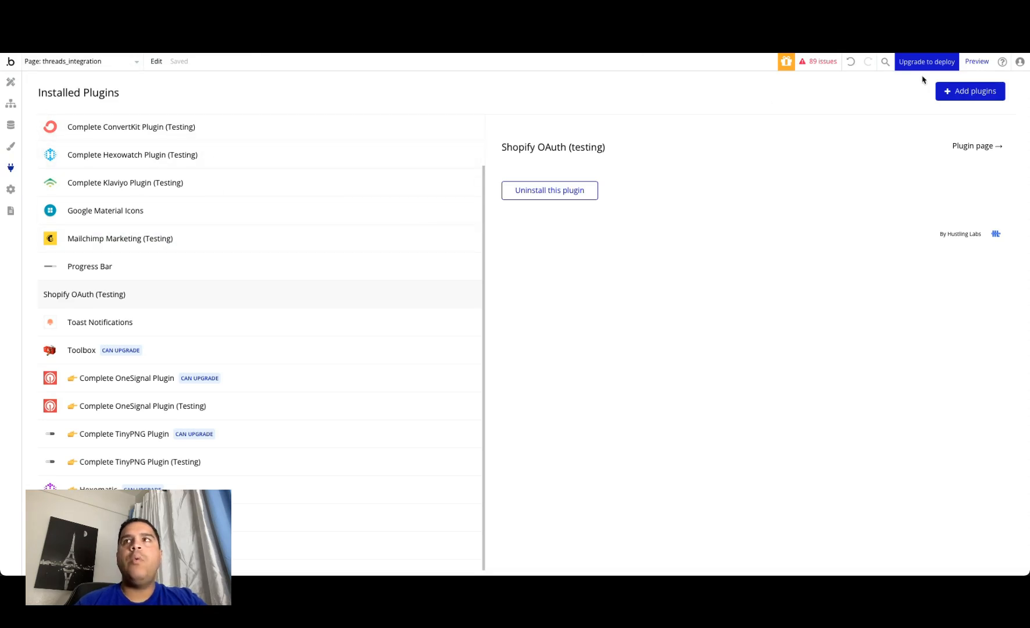
pyautogui.click(970, 92)
pyautogui.write('Threads')
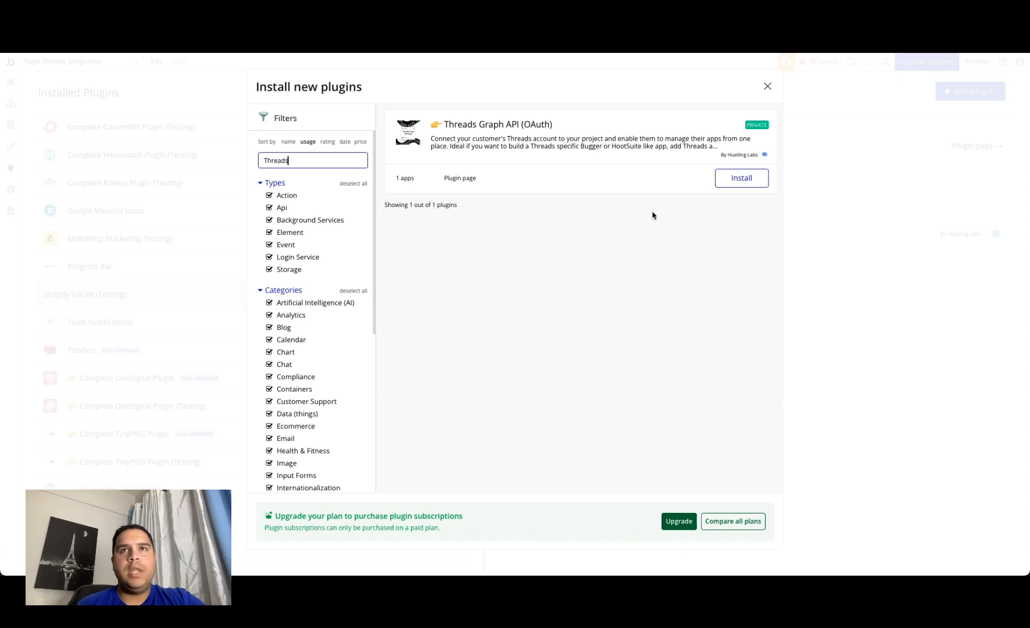
pyautogui.click(740, 184)
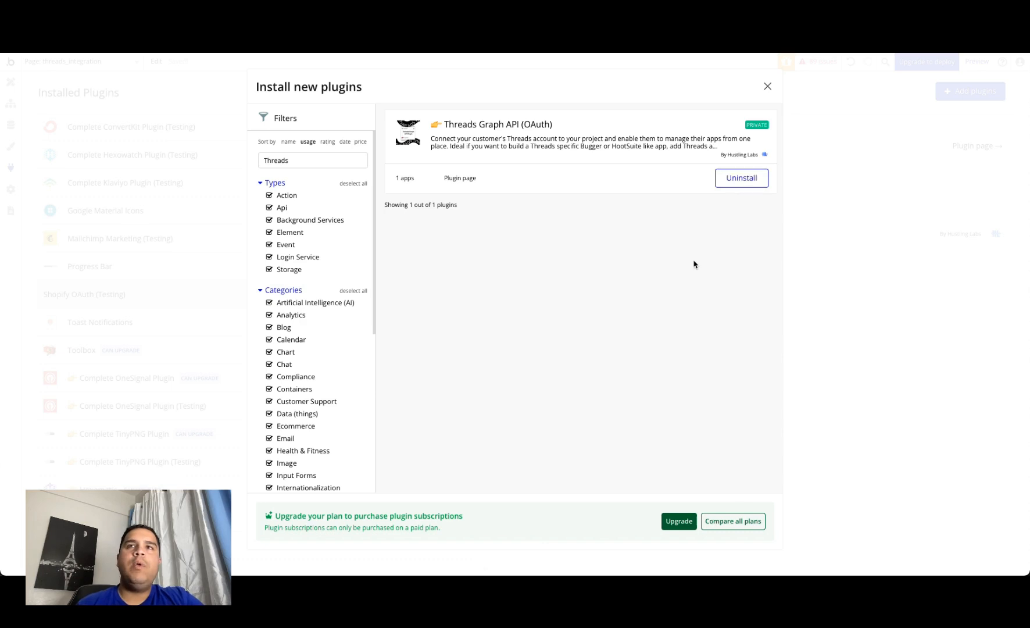
pyautogui.click(767, 86)
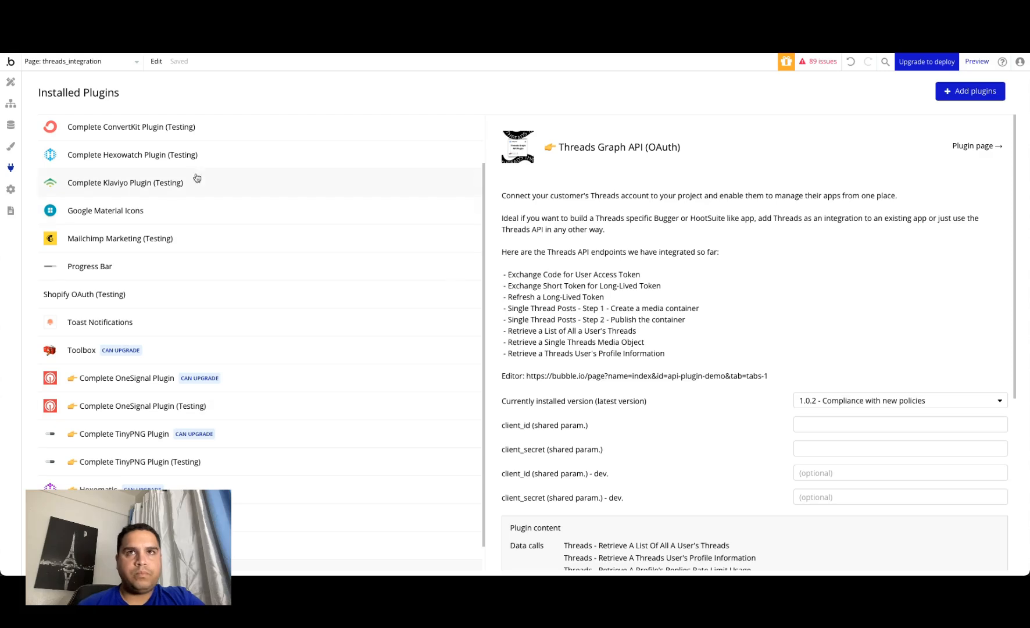
# Step: Switch to the Meta App Dashboard, open the Demo for Video Threads app's basic settings, and copy its App ID
pyautogui.scroll(-1, 701, 448)
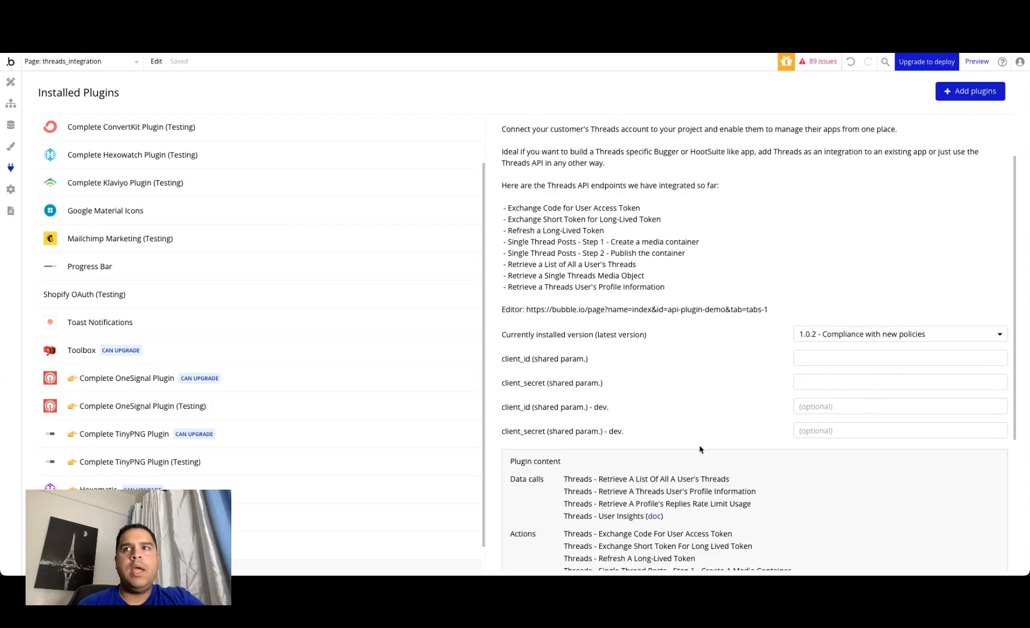
pyautogui.scroll(-1, 701, 449)
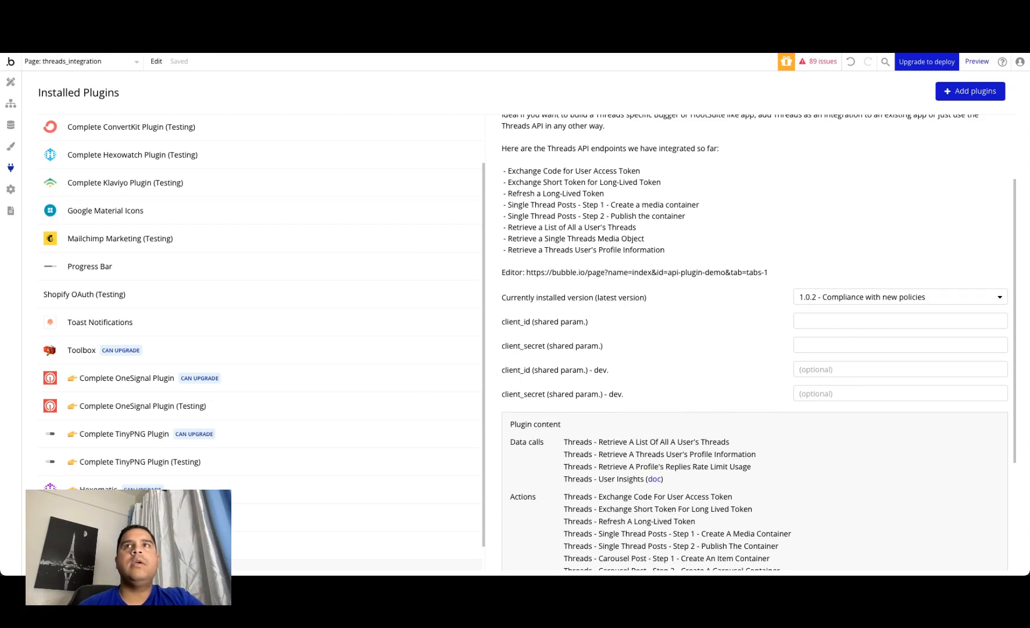
pyautogui.click(653, 52)
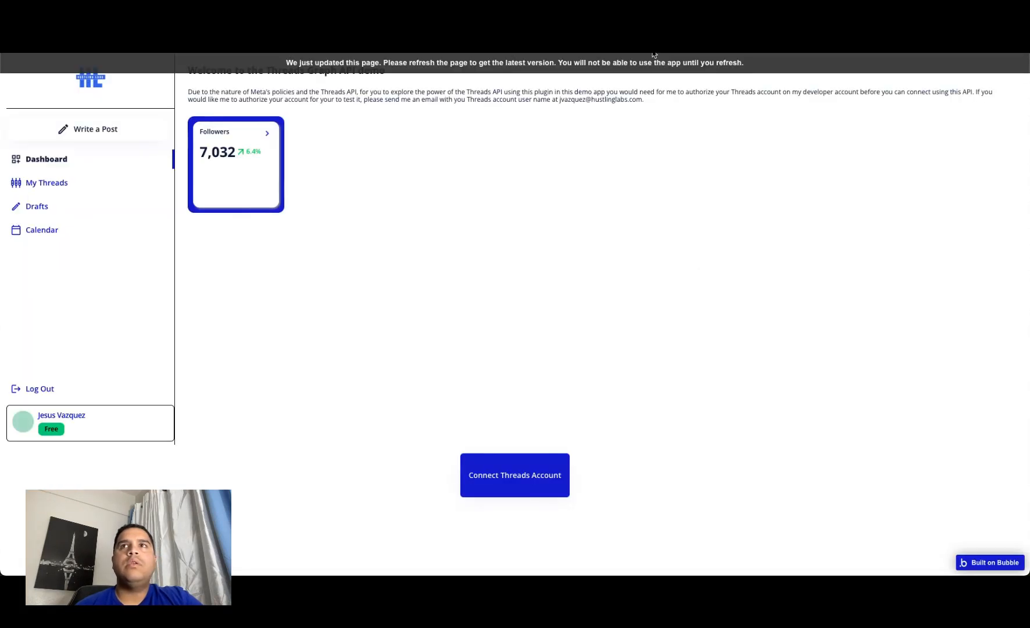
pyautogui.click(830, 53)
pyautogui.click(211, 417)
pyautogui.click(55, 471)
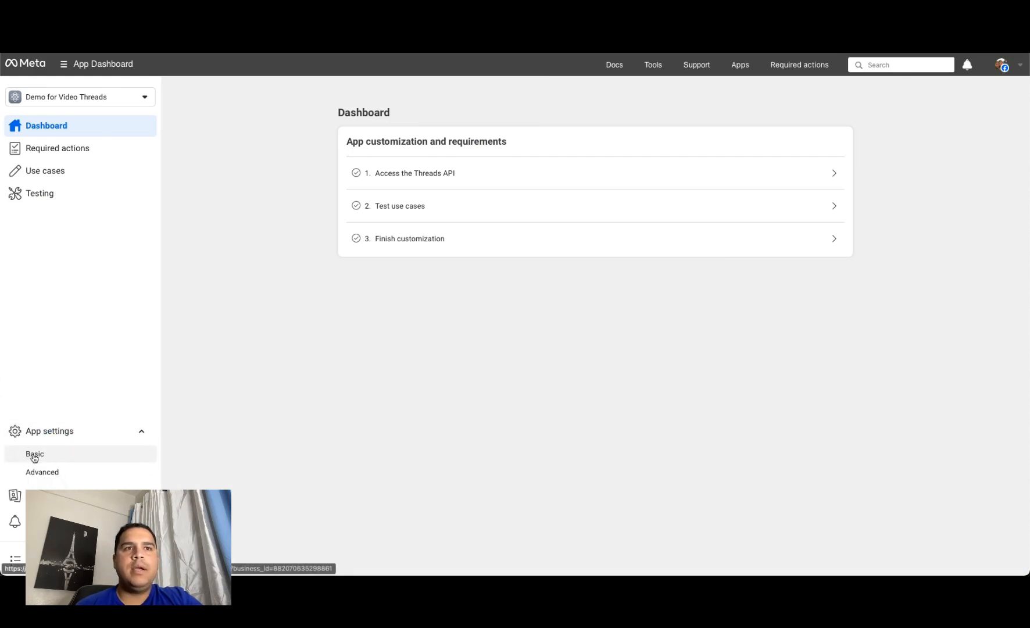
pyautogui.click(35, 454)
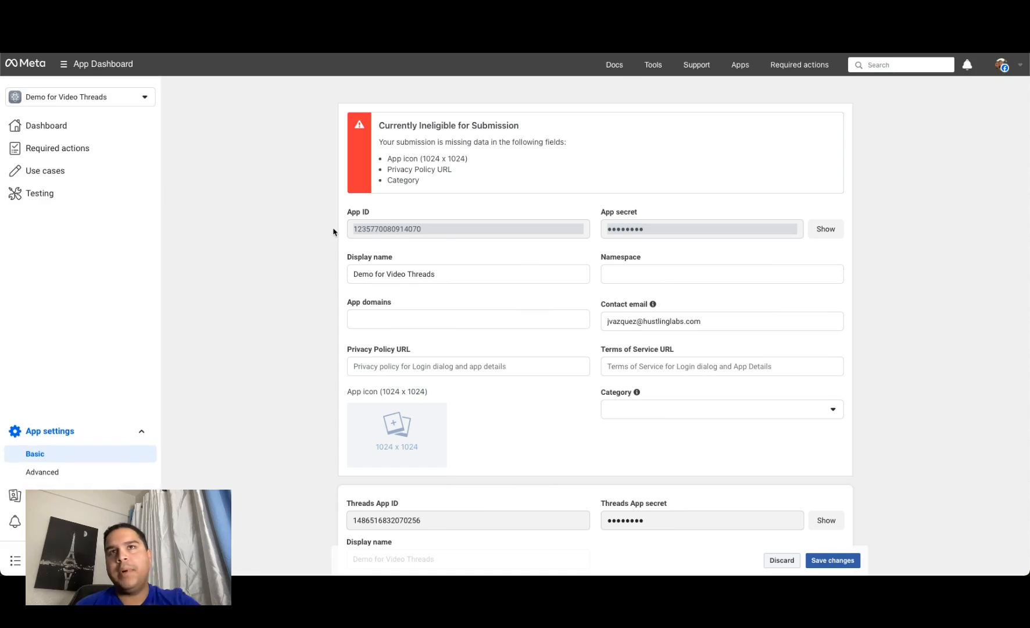
pyautogui.click(379, 230)
pyautogui.hotkey('ctrl', 'c')
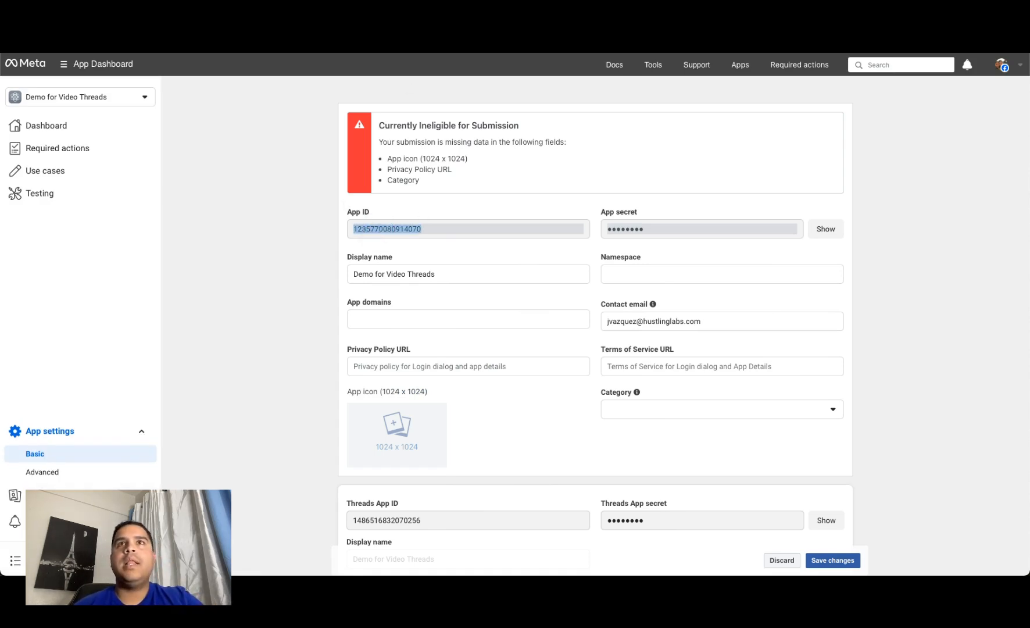
# Step: Return to the Bubble plugin settings and paste the App ID as both the regular and development client_id
pyautogui.click(445, 44)
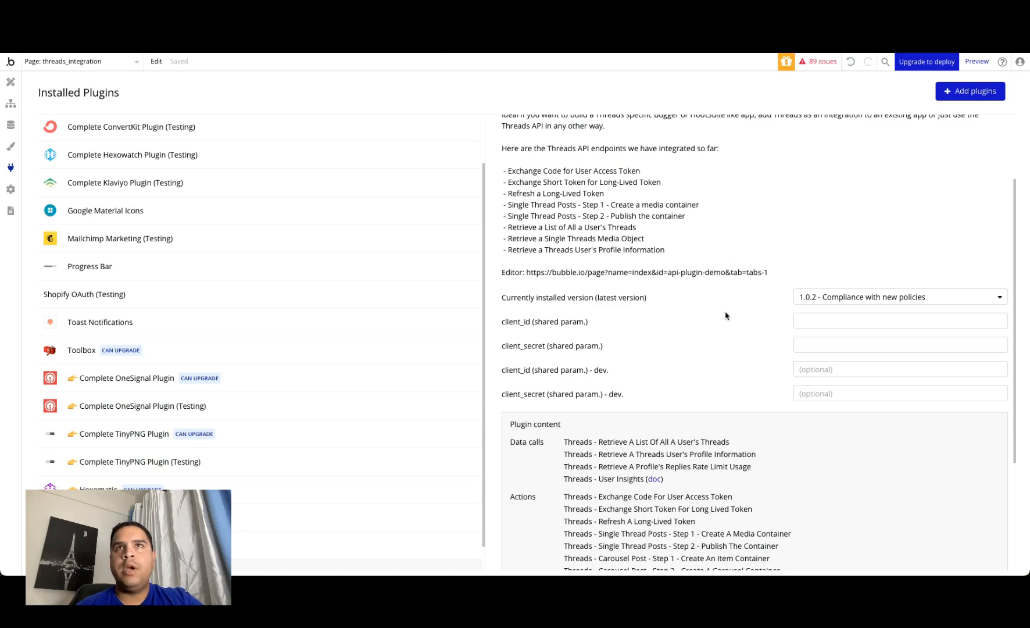
pyautogui.click(808, 321)
pyautogui.hotkey('ctrl', 'v')
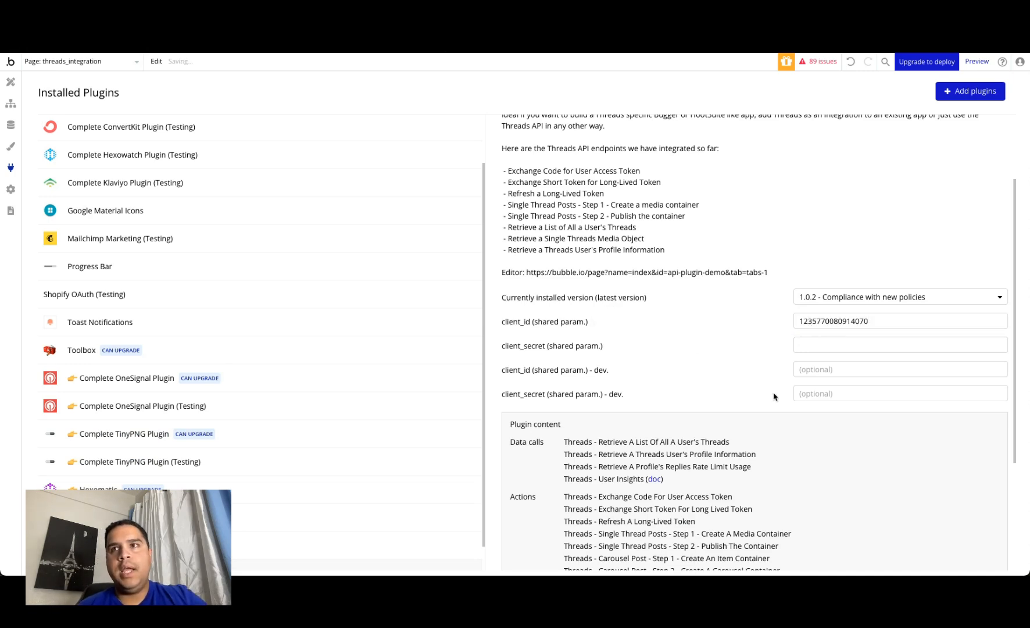
pyautogui.click(809, 370)
pyautogui.hotkey('ctrl', 'v')
pyautogui.click(700, 362)
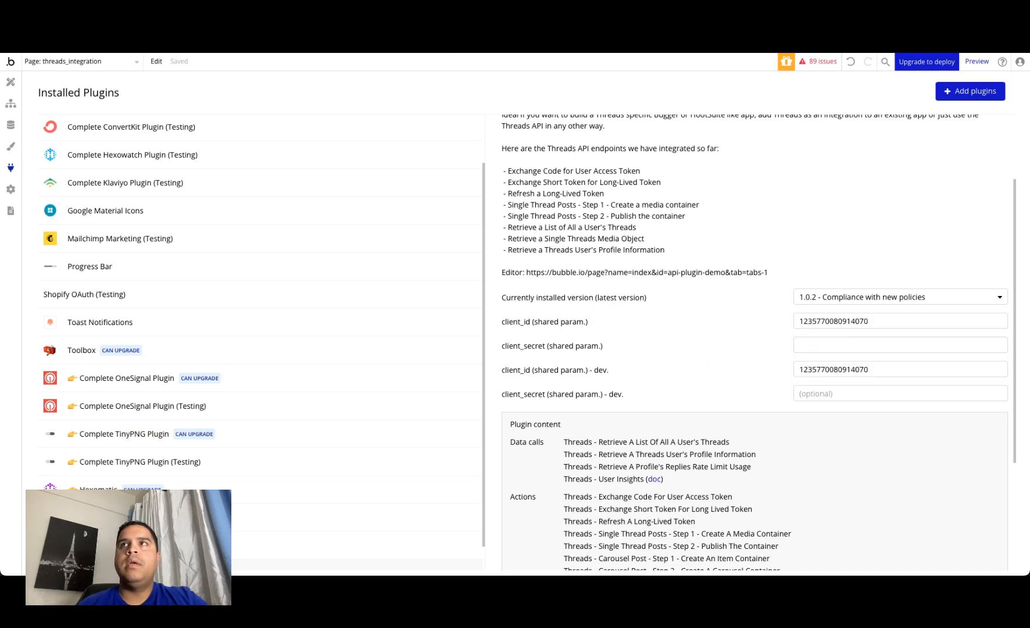
# Step: Reveal the App secret in the Meta app's basic settings and copy it
pyautogui.click(884, 32)
pyautogui.click(826, 228)
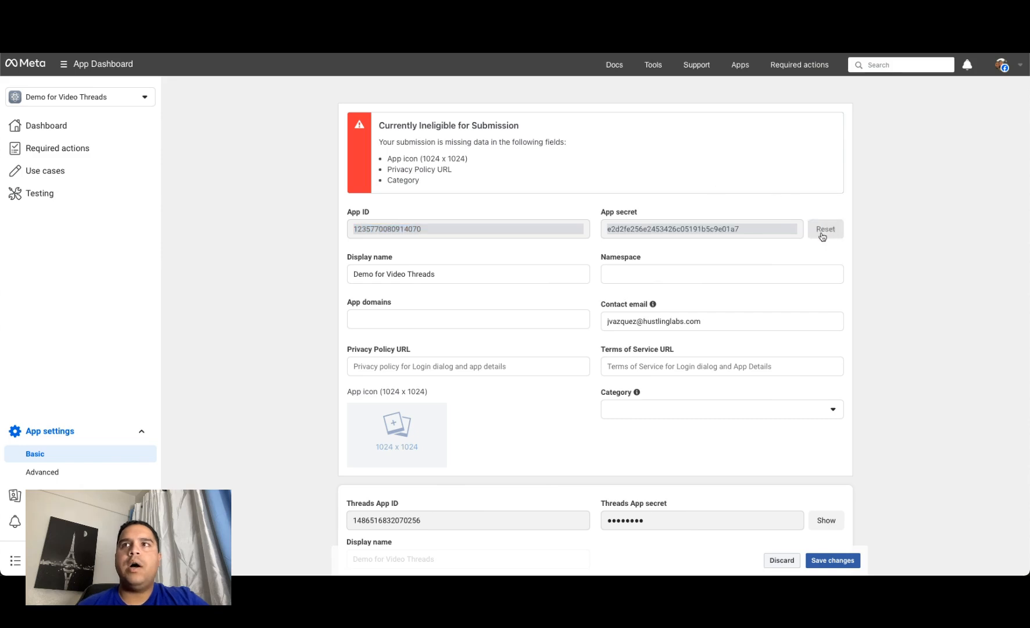
pyautogui.click(697, 65)
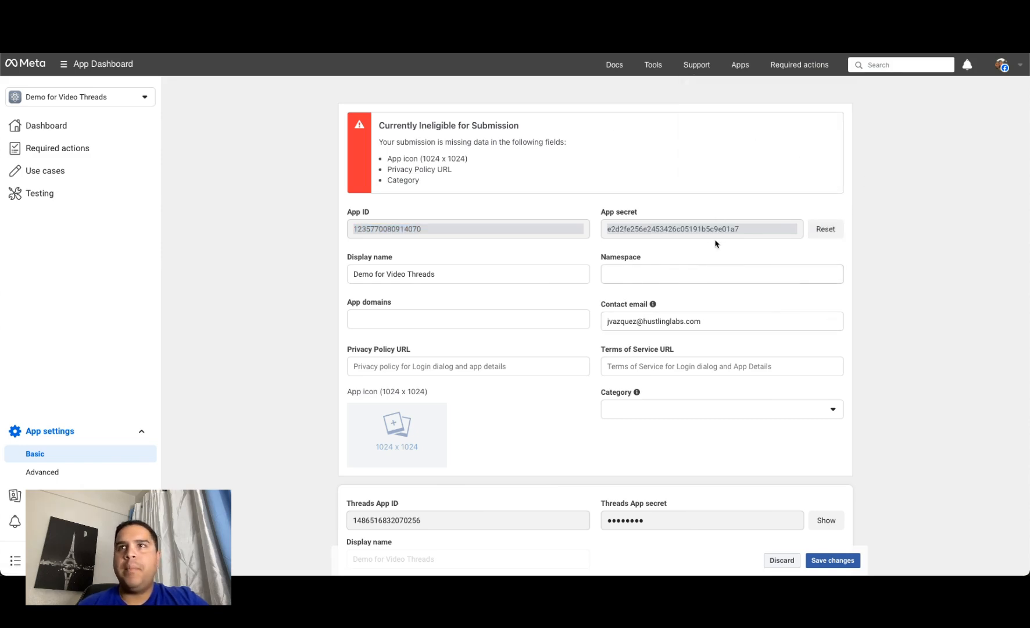
pyautogui.doubleClick(709, 231)
pyautogui.hotkey('ctrl', 'c')
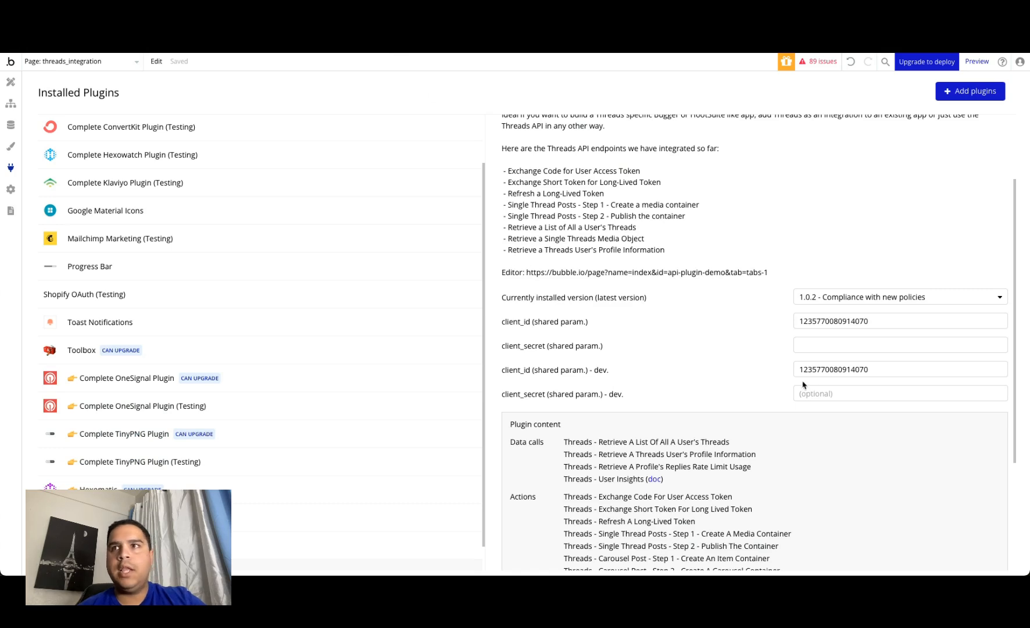
# Step: Paste the App secret into the Threads plugin's client_secret and development client_secret in Bubble
pyautogui.click(821, 345)
pyautogui.hotkey('ctrl', 'v')
pyautogui.click(816, 395)
pyautogui.hotkey('ctrl', 'v')
pyautogui.click(708, 347)
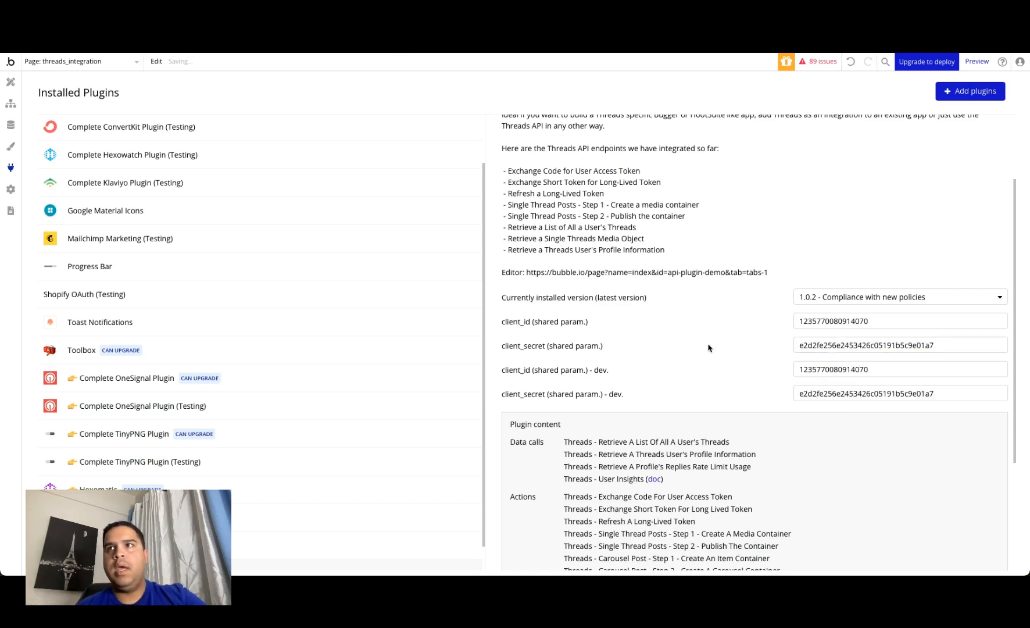
# Step: Review the Threads Graph API (OAuth) plugin's settings and its list of available versions without changing the installed one
pyautogui.scroll(-3, 708, 348)
pyautogui.scroll(5, 654, 501)
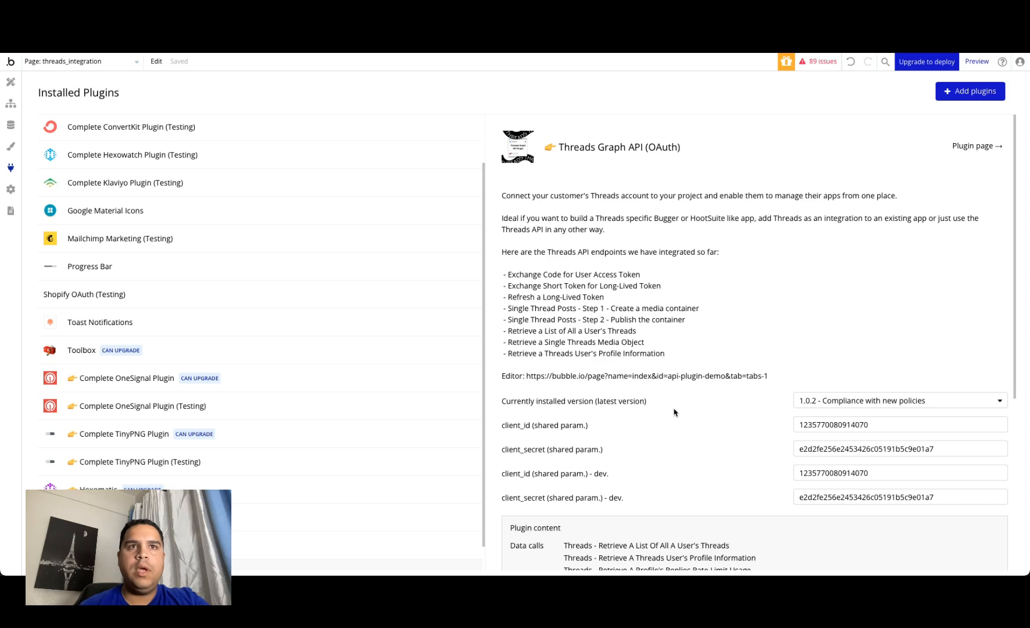
pyautogui.click(817, 402)
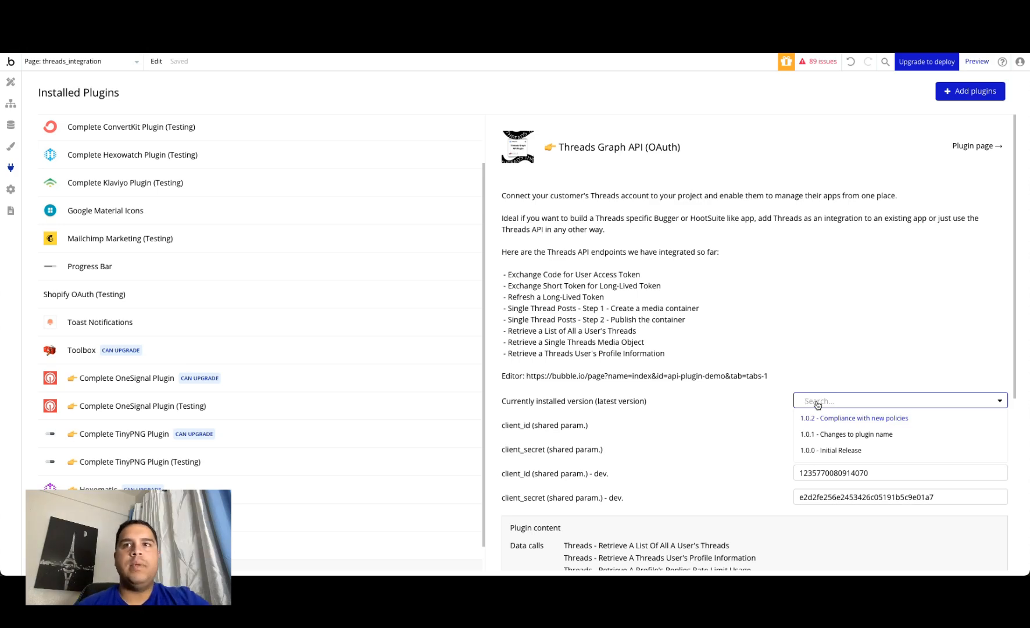
pyautogui.click(687, 437)
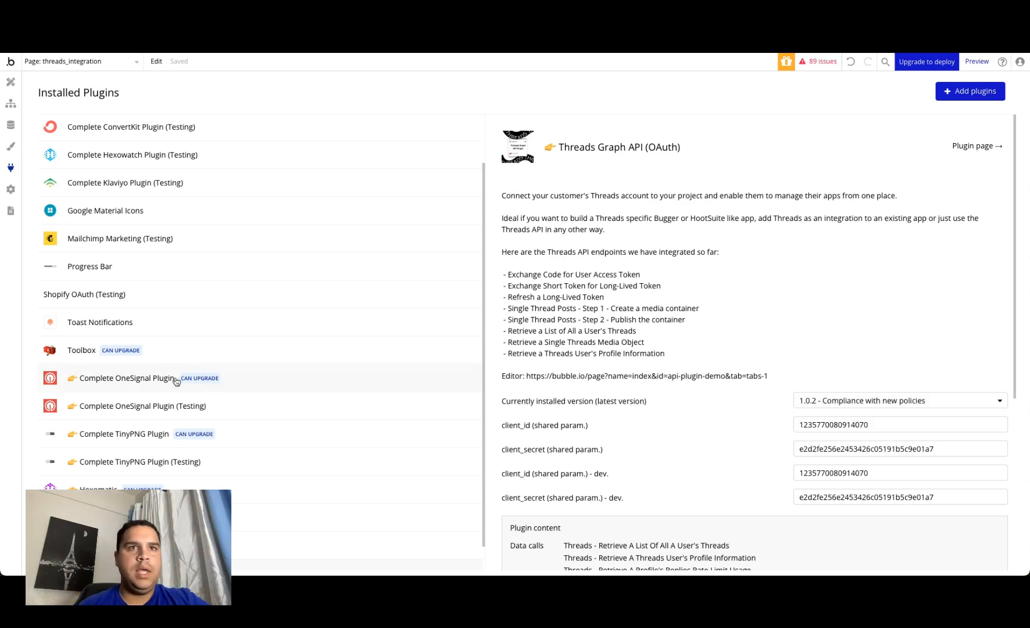
# Step: Upgrade the Complete OneSignal Plugin to version 1.0.2 - Compliance with new policies
pyautogui.click(204, 386)
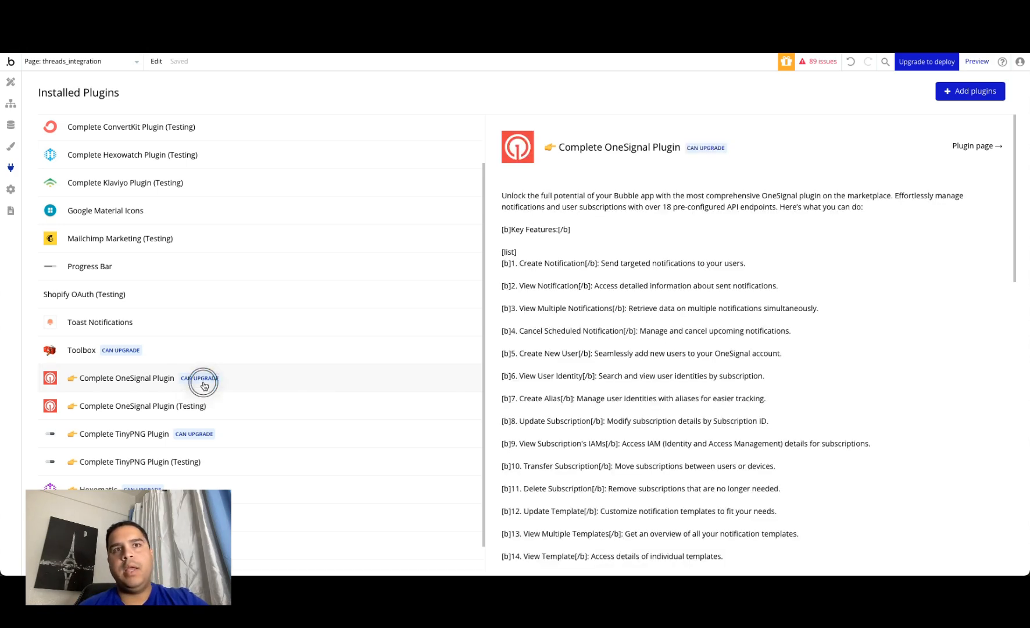
pyautogui.scroll(-10, 751, 401)
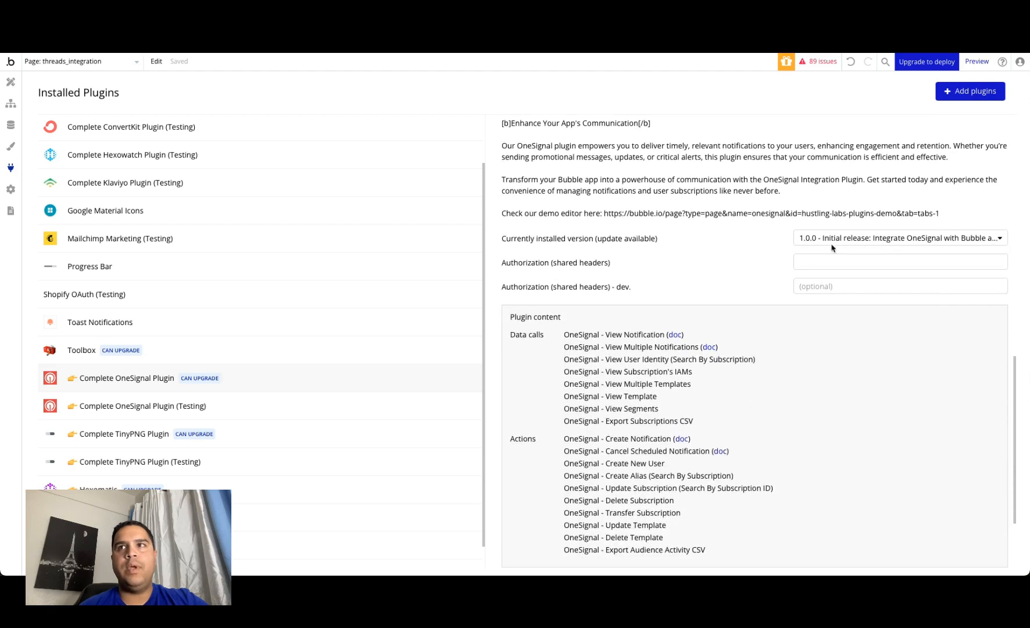
pyautogui.click(835, 239)
pyautogui.click(832, 255)
pyautogui.scroll(-5, 690, 369)
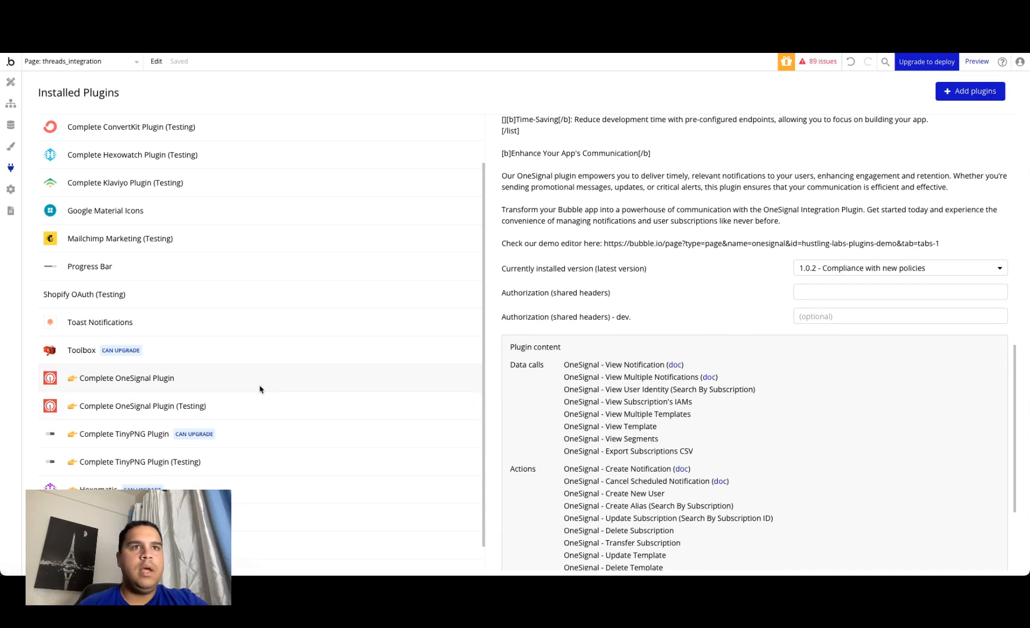
# Step: Reopen the Threads Graph API (OAuth) plugin and review its credential settings, data calls and actions
pyautogui.scroll(-1, 257, 385)
pyautogui.click(140, 545)
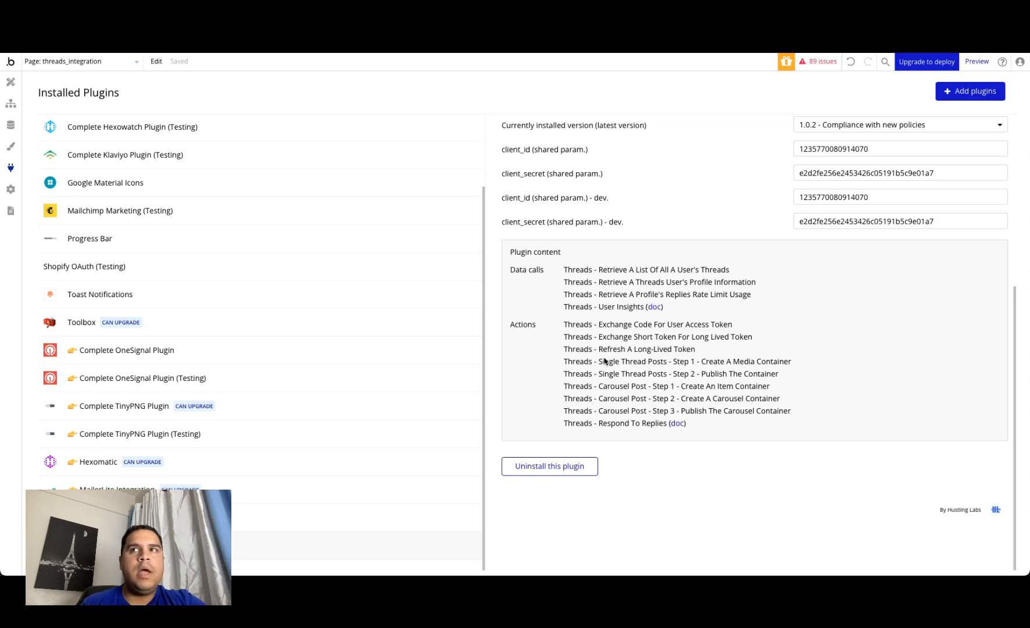
pyautogui.scroll(4, 605, 361)
pyautogui.scroll(-4, 603, 355)
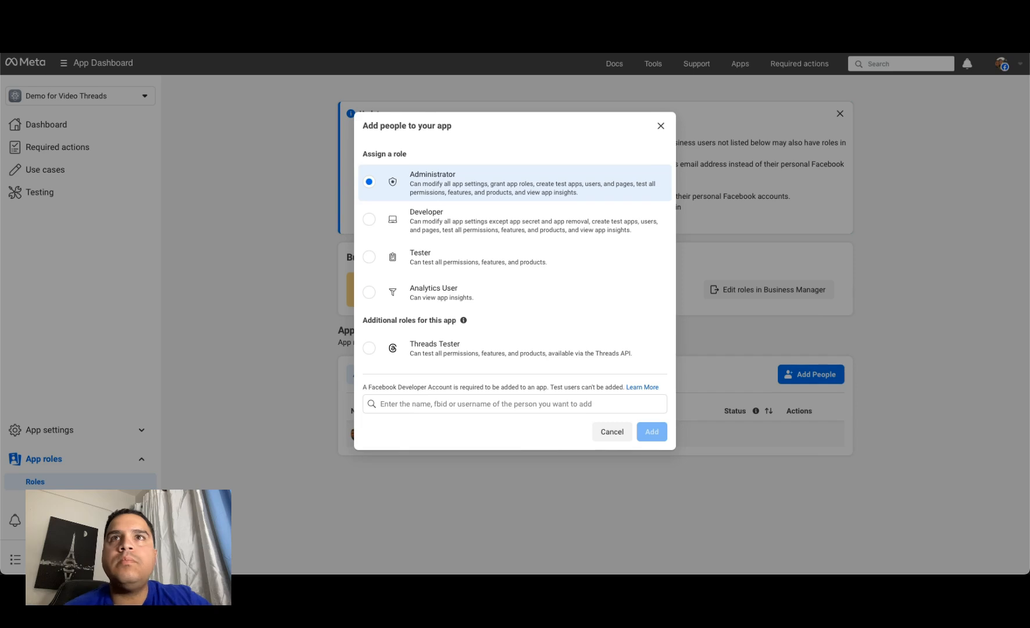
# Step: Switch to the Meta app's basic settings and compare the App ID with the Threads plugin's client_id in Bubble
pyautogui.click(665, 126)
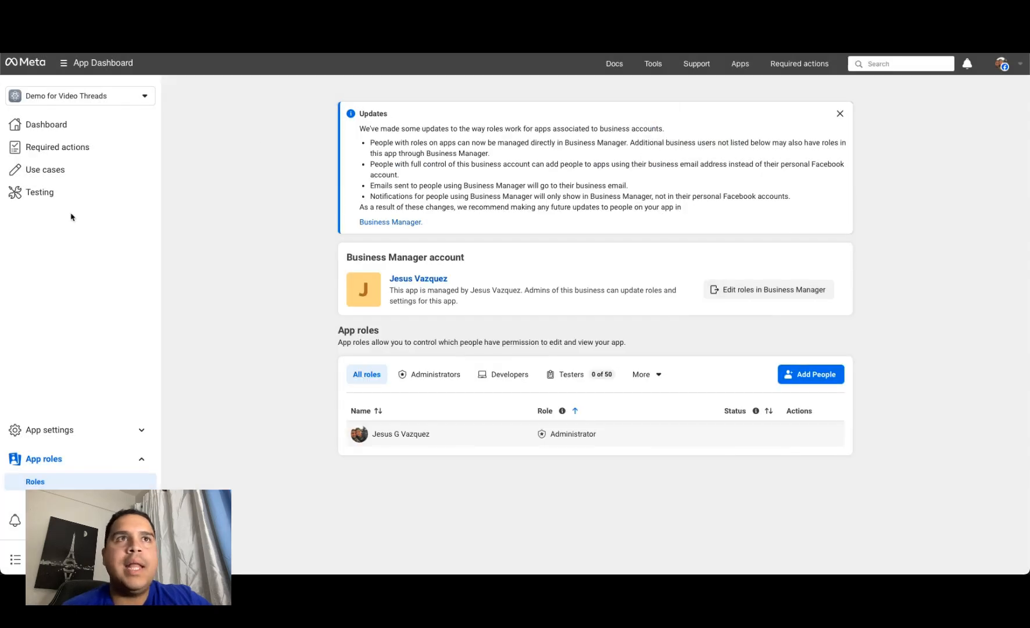
pyautogui.click(53, 430)
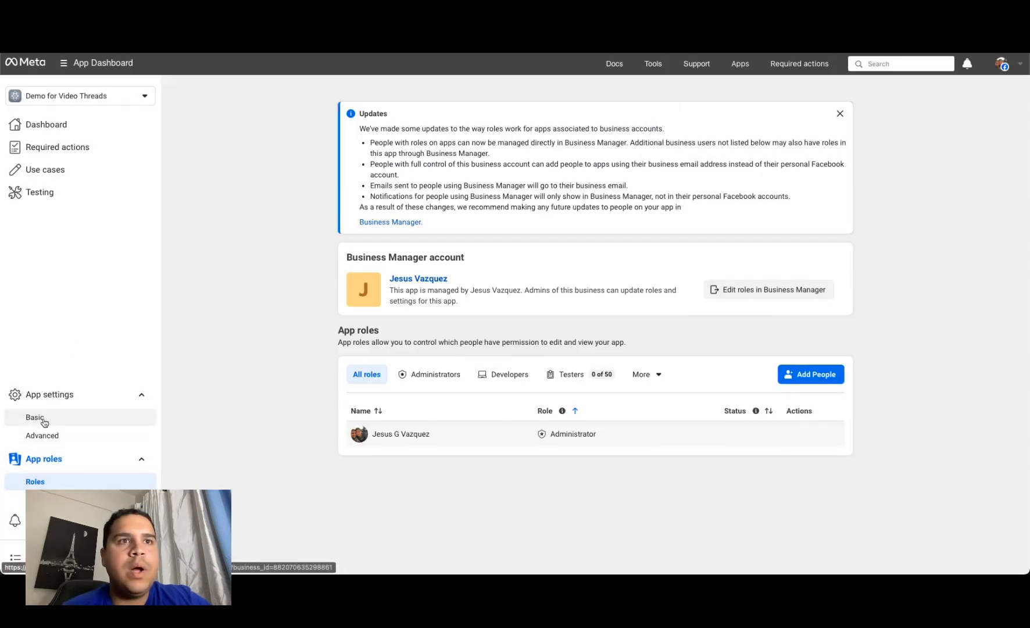
pyautogui.click(41, 418)
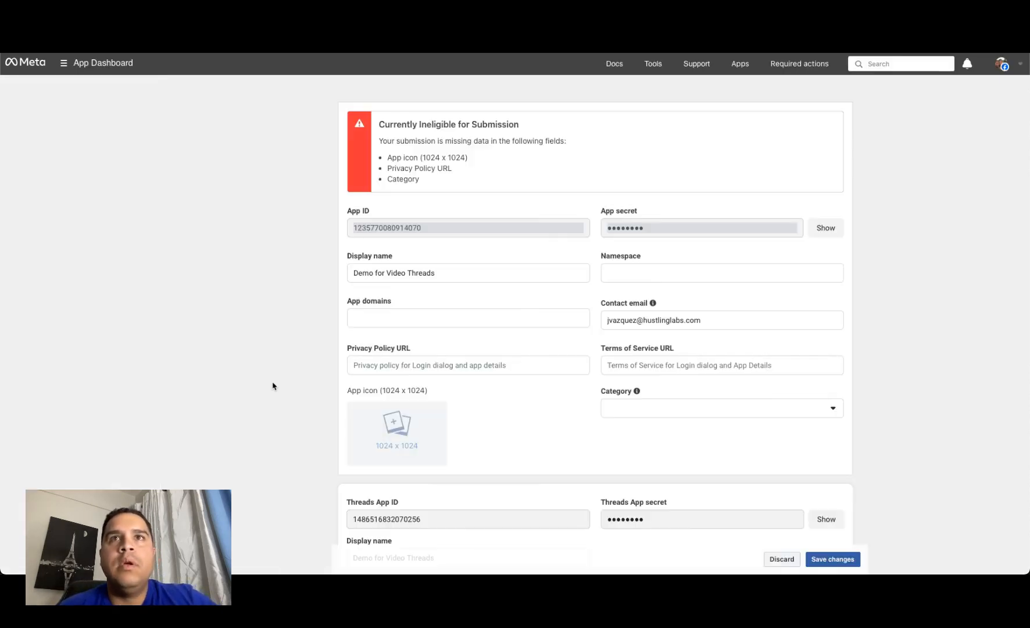
pyautogui.doubleClick(391, 228)
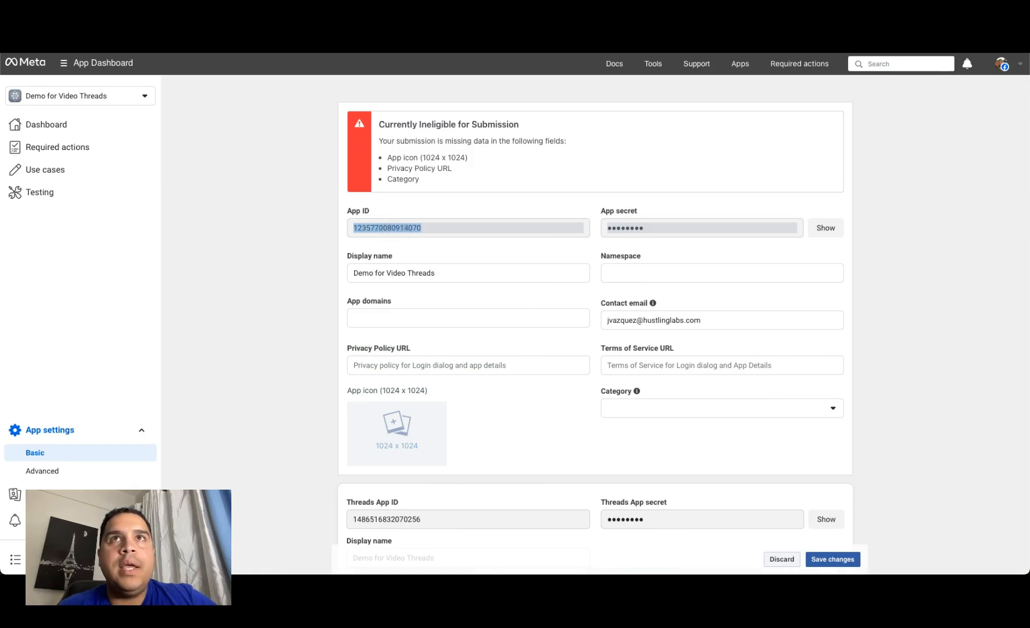
pyautogui.hotkey('ctrl', 'Tab')
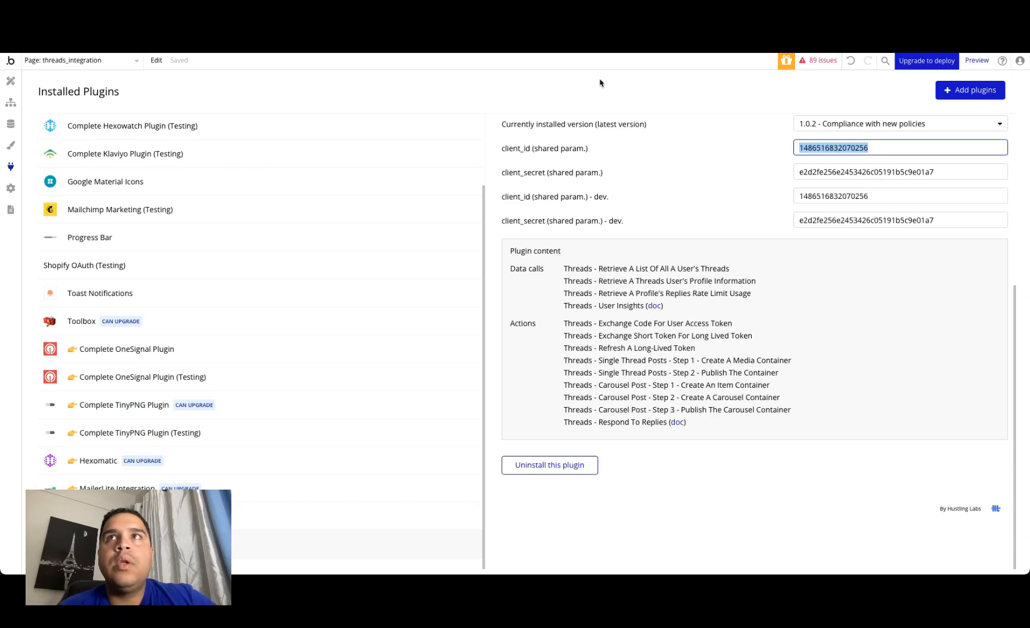
pyautogui.click(668, 50)
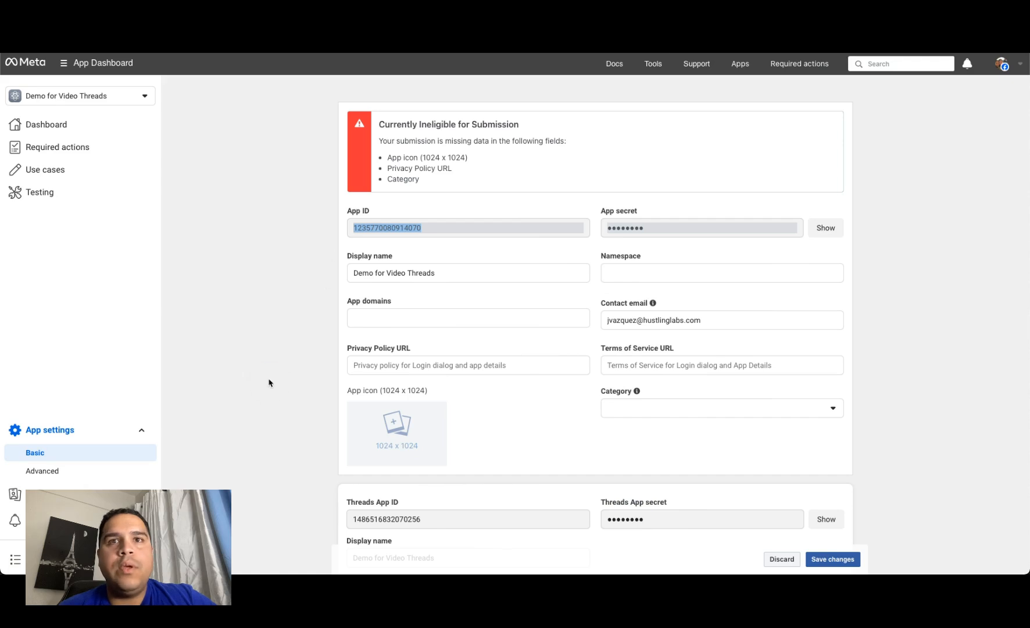
# Step: Reveal the Threads App secret and the general App secret in the basic settings, and copy the Threads App secret
pyautogui.scroll(-4, 269, 382)
pyautogui.click(392, 313)
pyautogui.doubleClick(392, 312)
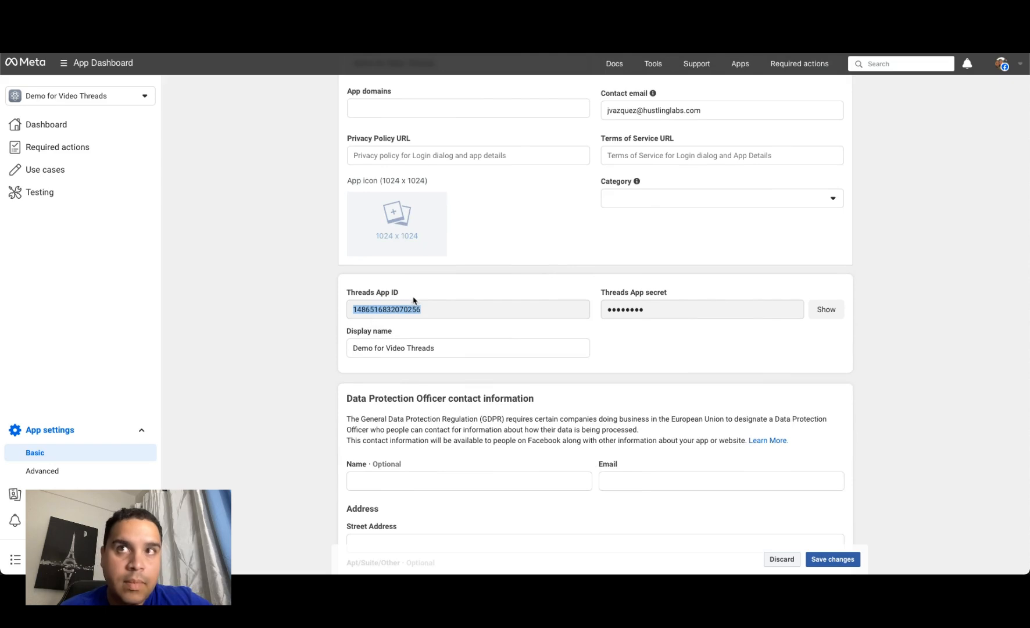
pyautogui.click(826, 312)
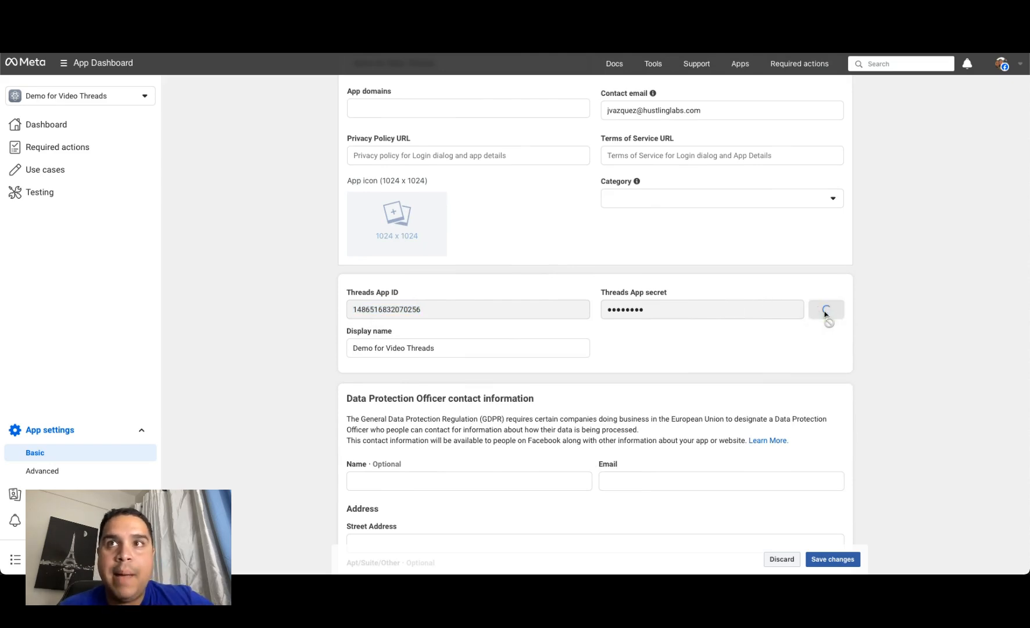
pyautogui.scroll(5, 680, 311)
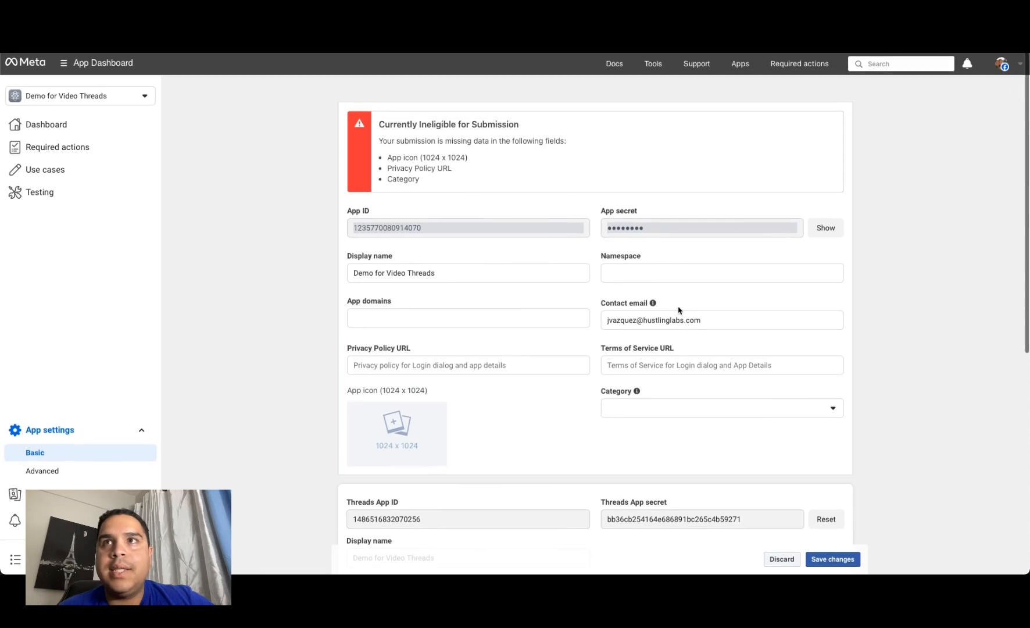
pyautogui.click(827, 232)
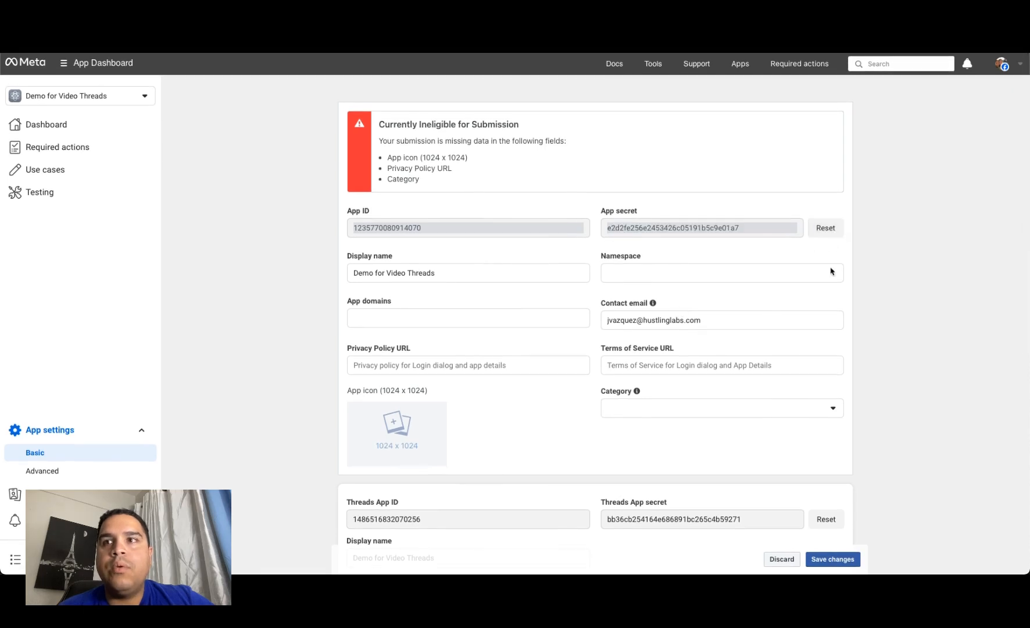
pyautogui.scroll(-3, 833, 407)
pyautogui.scroll(1, 835, 412)
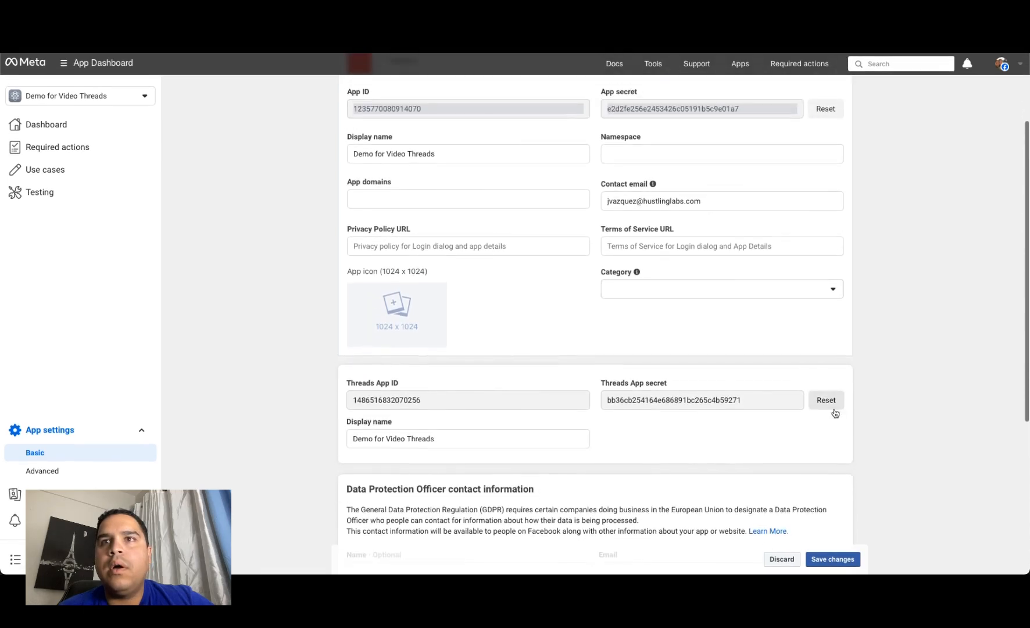
pyautogui.doubleClick(675, 402)
pyautogui.hotkey('ctrl', 'c')
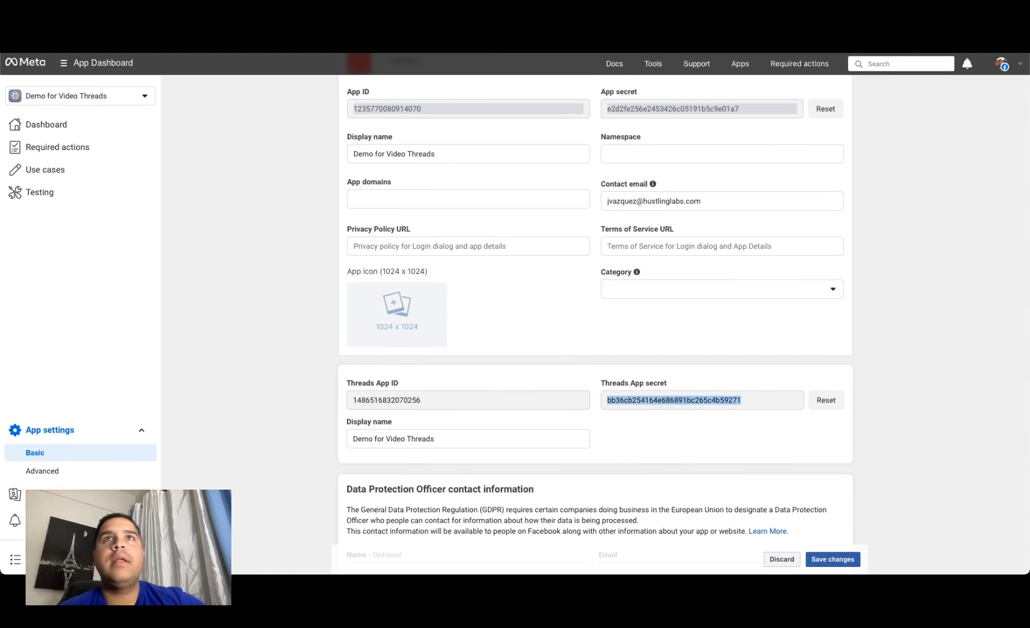
# Step: Return to Bubble and replace the Threads plugin's client_secret and development client_secret with the copied Threads App secret
pyautogui.click(268, 18)
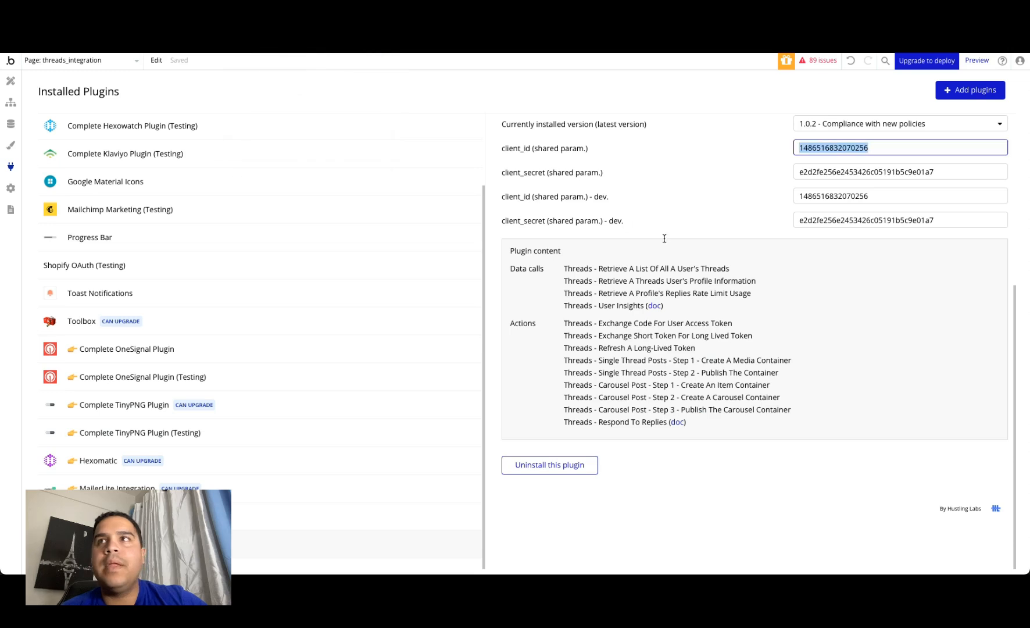
pyautogui.doubleClick(823, 171)
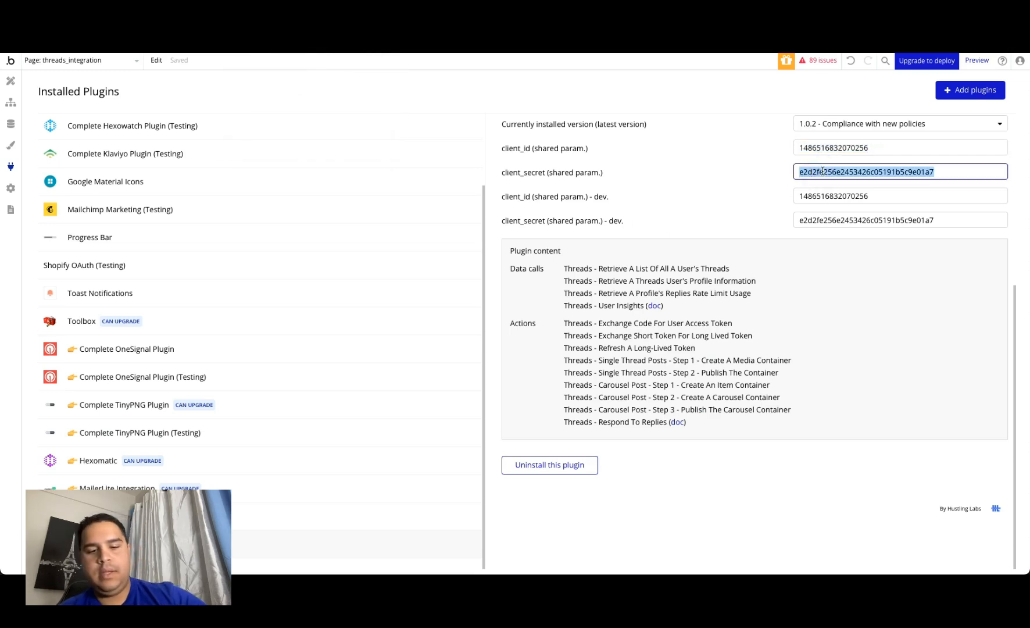
pyautogui.hotkey('ctrl', 'v')
pyautogui.doubleClick(824, 220)
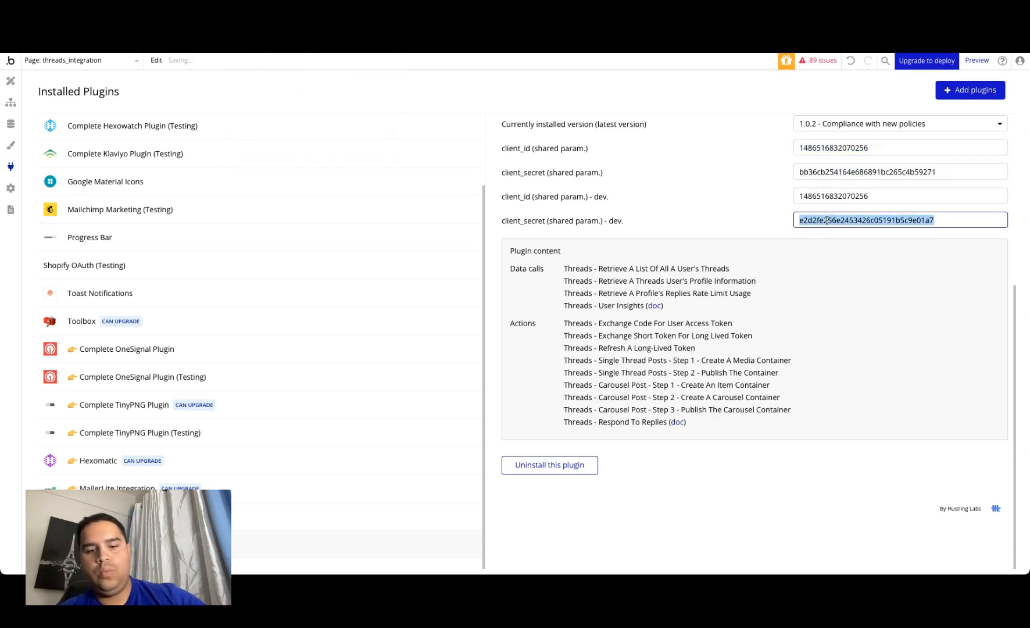
pyautogui.hotkey('ctrl', 'v')
pyautogui.click(676, 162)
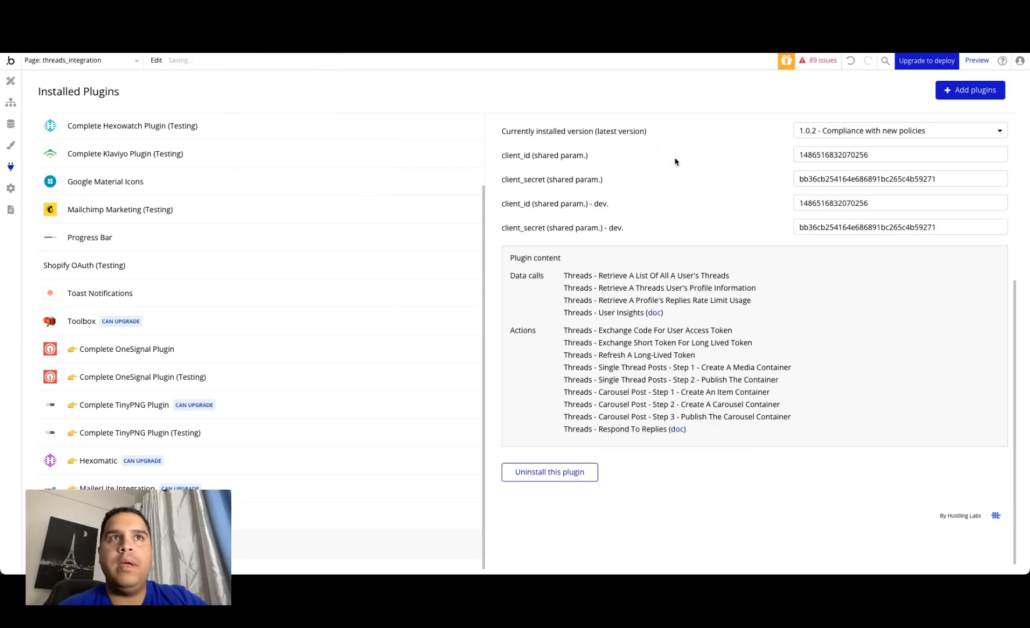
# Step: Open the Connect to Threads button's click workflow and add an "Open an external website" action
pyautogui.click(21, 108)
pyautogui.click(130, 297)
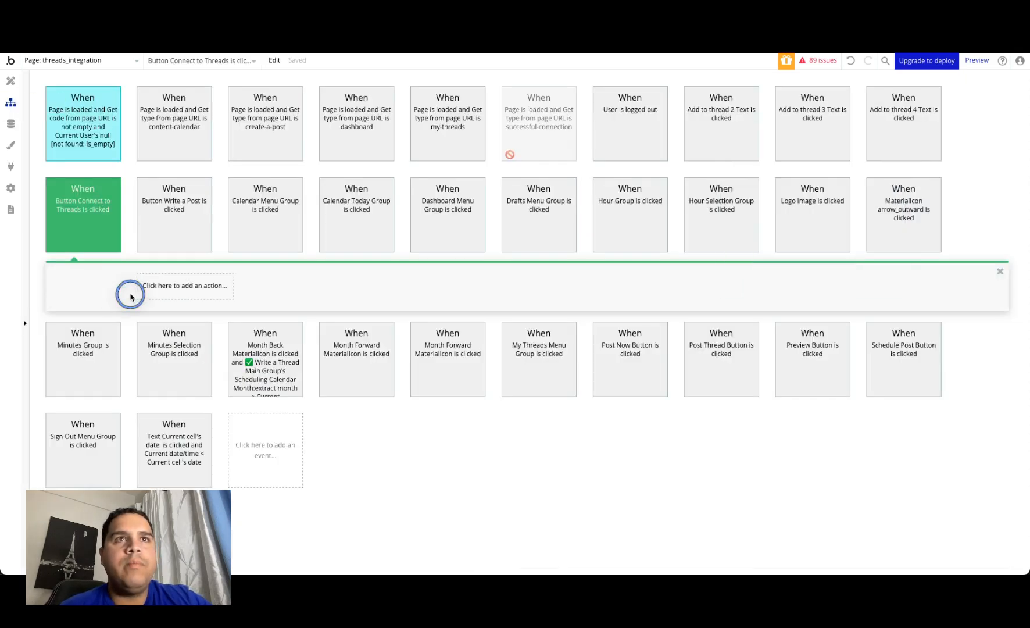
pyautogui.click(10, 82)
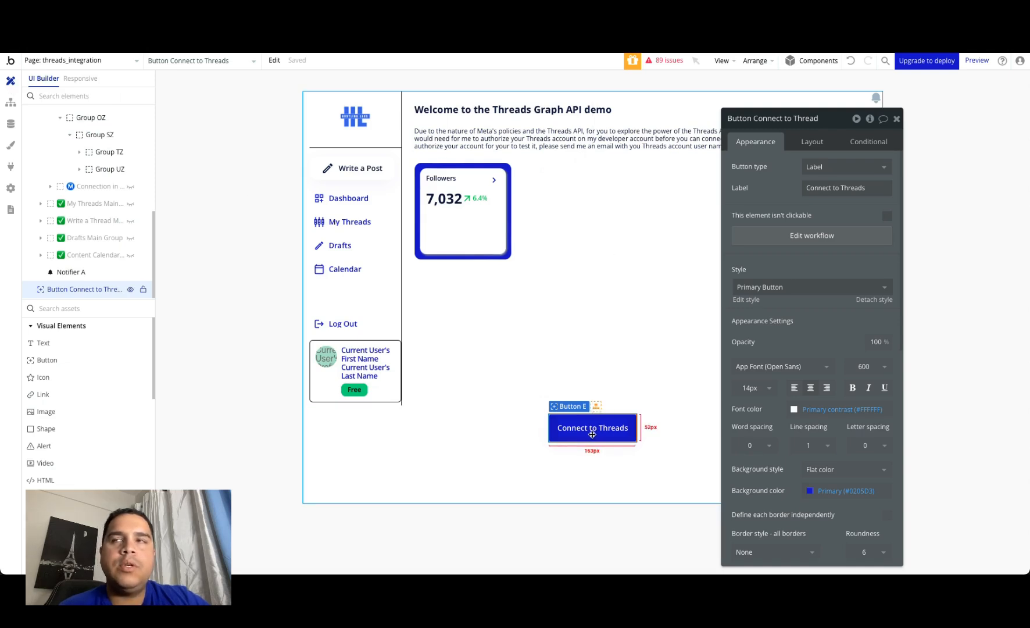
pyautogui.click(809, 235)
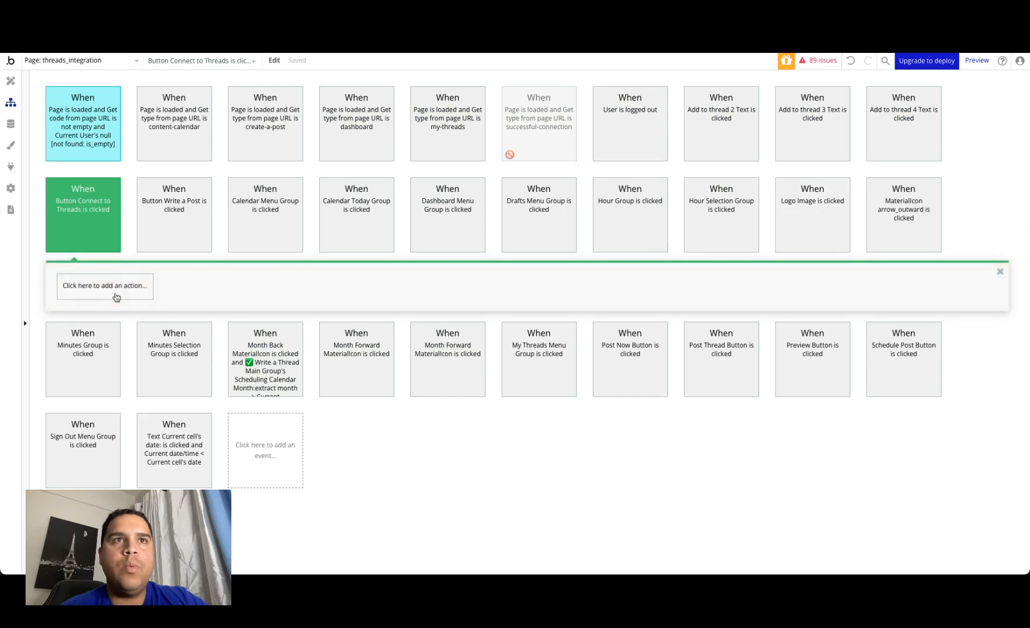
pyautogui.click(117, 296)
pyautogui.moveTo(113, 364)
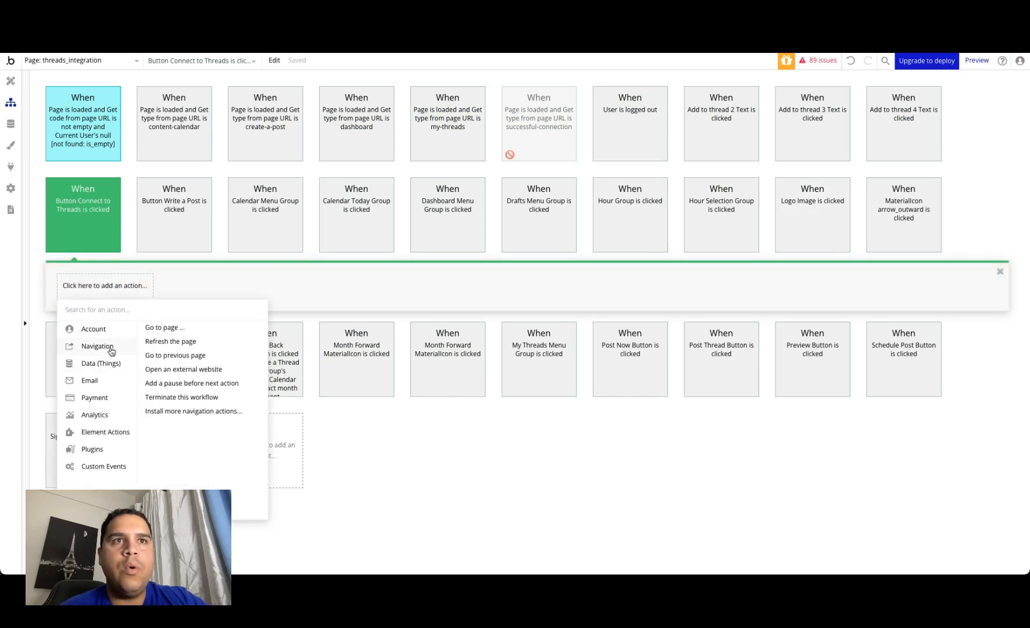
pyautogui.click(194, 370)
# Step: Copy the threads.net OAuth authorize URL from the notes app and paste it as the action's Destination in Bubble
pyautogui.moveTo(826, 570)
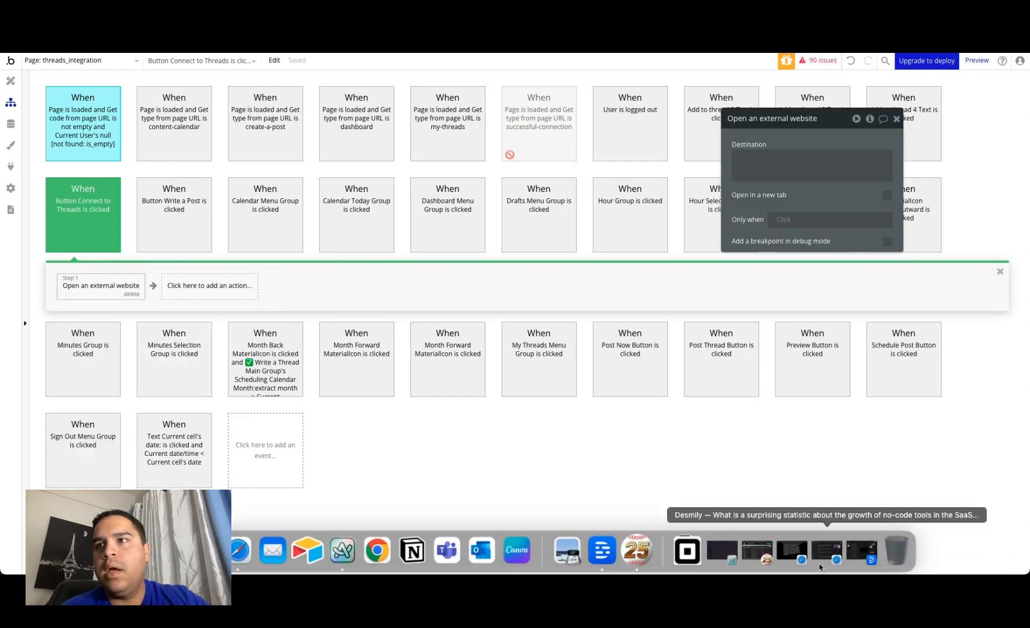
pyautogui.click(203, 555)
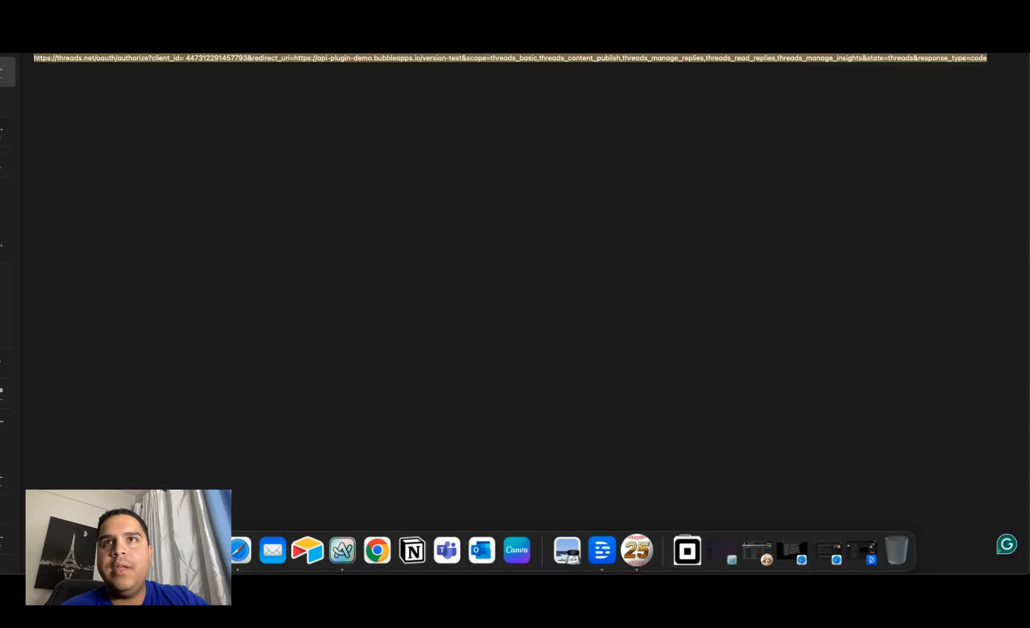
pyautogui.click(410, 88)
pyautogui.tripleClick(418, 58)
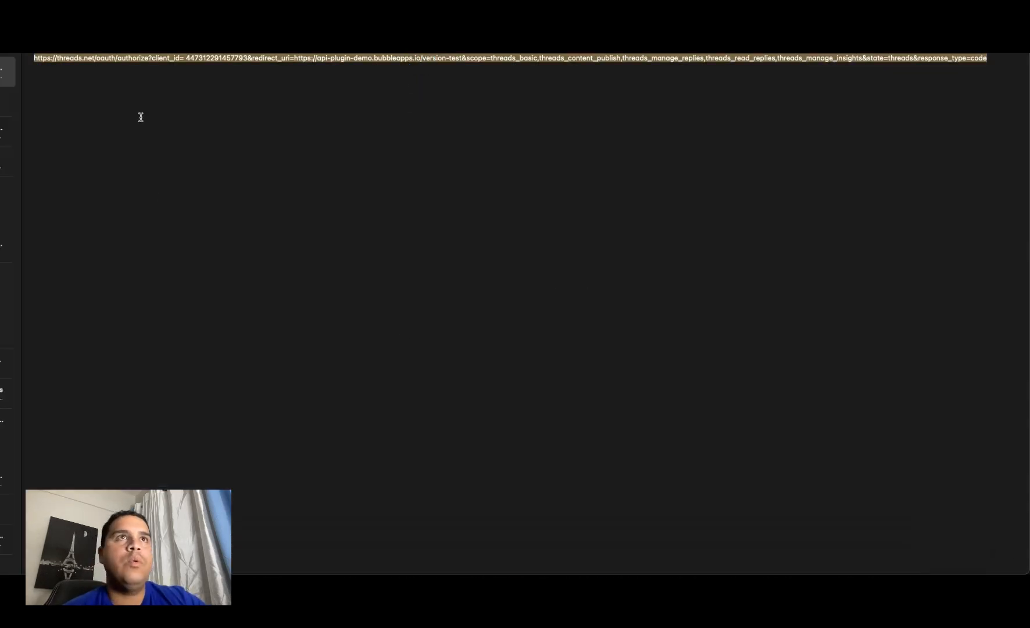
pyautogui.click(241, 554)
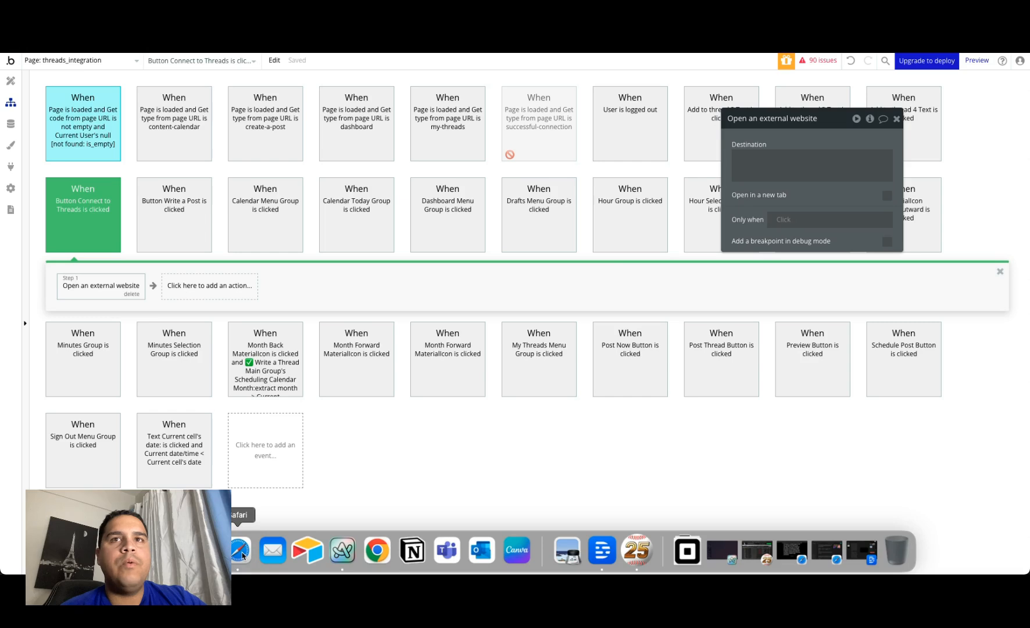
pyautogui.click(772, 162)
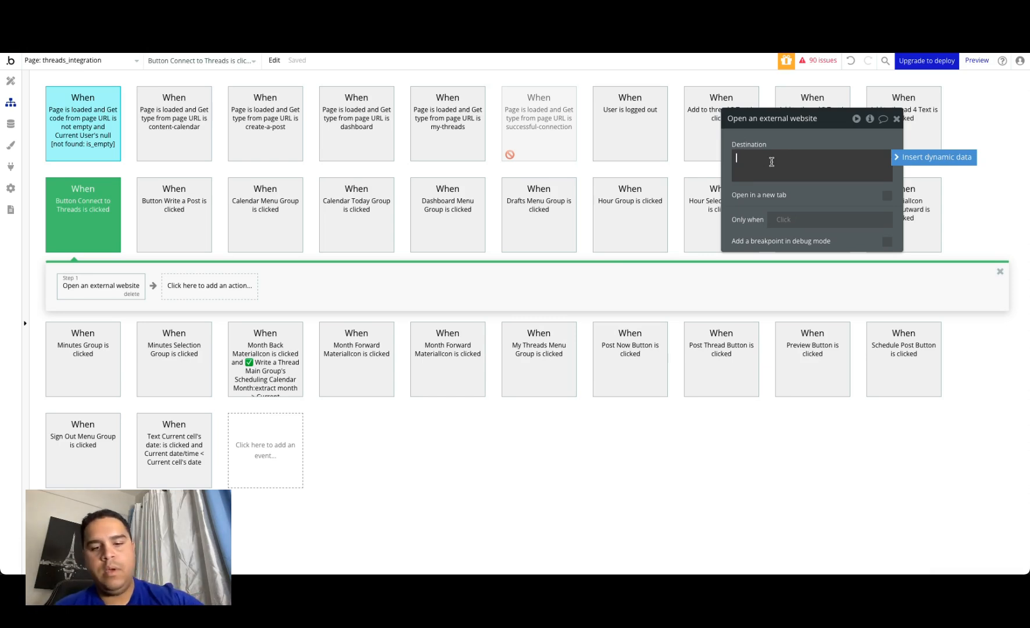
pyautogui.press('super+v')
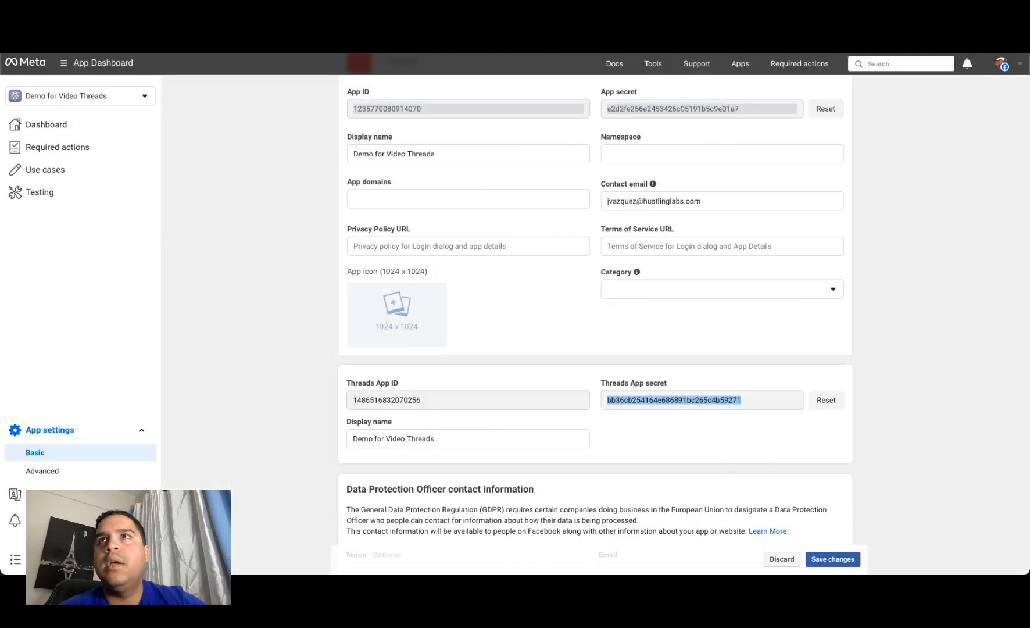
# Step: Replace the client_id in the Destination URL with the Threads App ID from Meta's basic settings and remove the space before it
pyautogui.doubleClick(399, 401)
pyautogui.hotkey('ctrl', 'c')
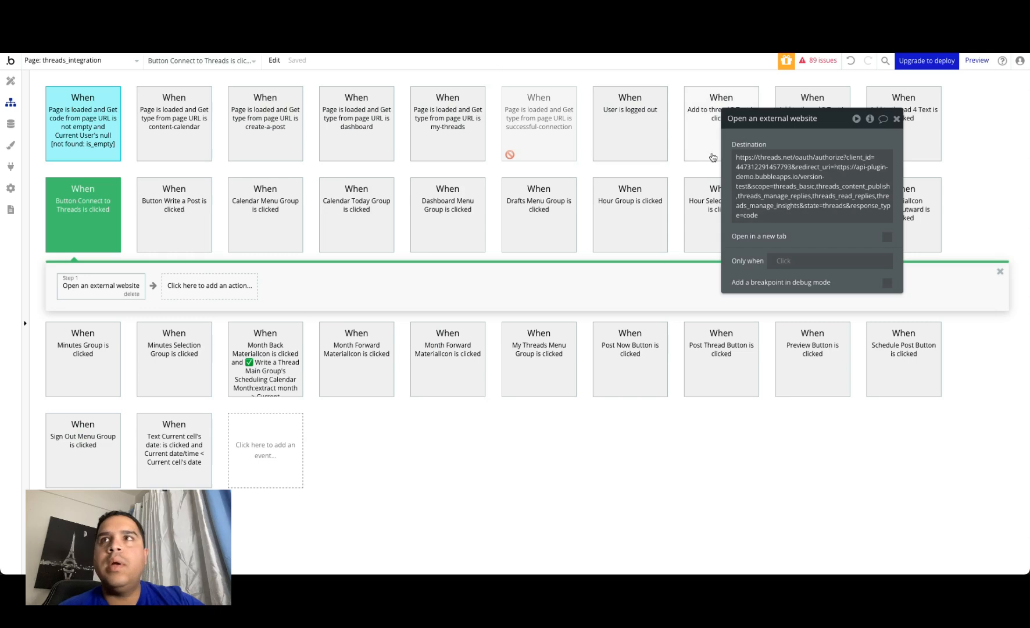
pyautogui.tripleClick(762, 165)
pyautogui.doubleClick(761, 167)
pyautogui.hotkey('ctrl', 'v')
pyautogui.click(737, 166)
pyautogui.press('BackSpace')
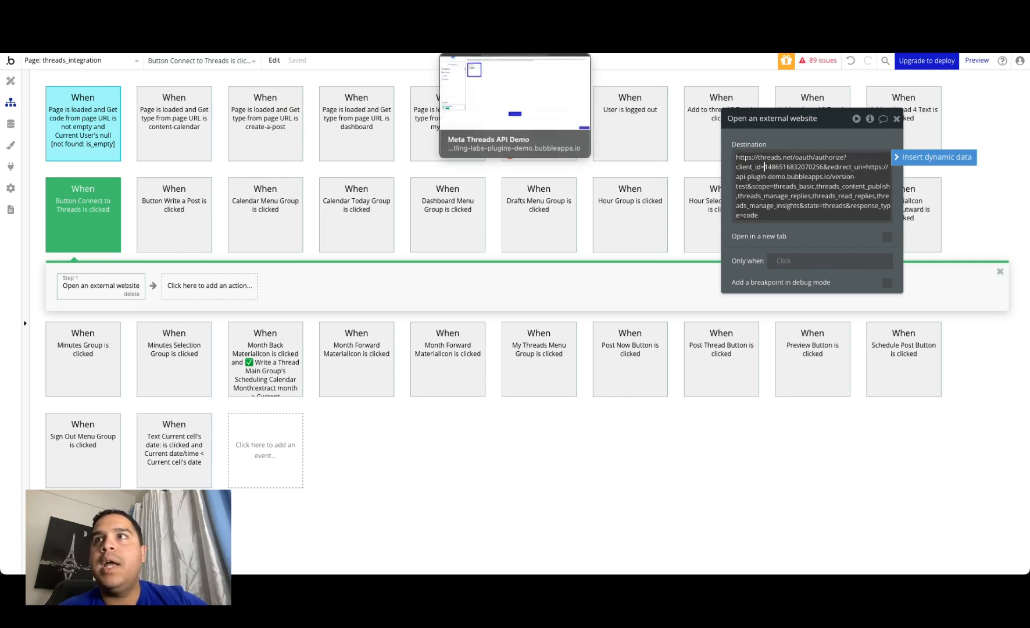
pyautogui.click(515, 46)
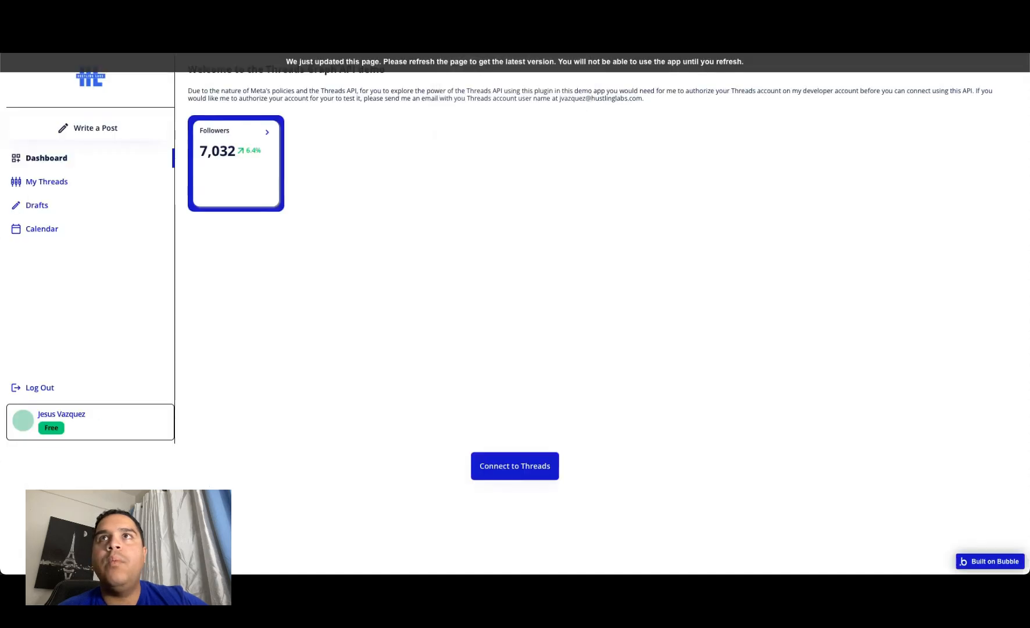
pyautogui.press('super+l')
pyautogui.click(832, 205)
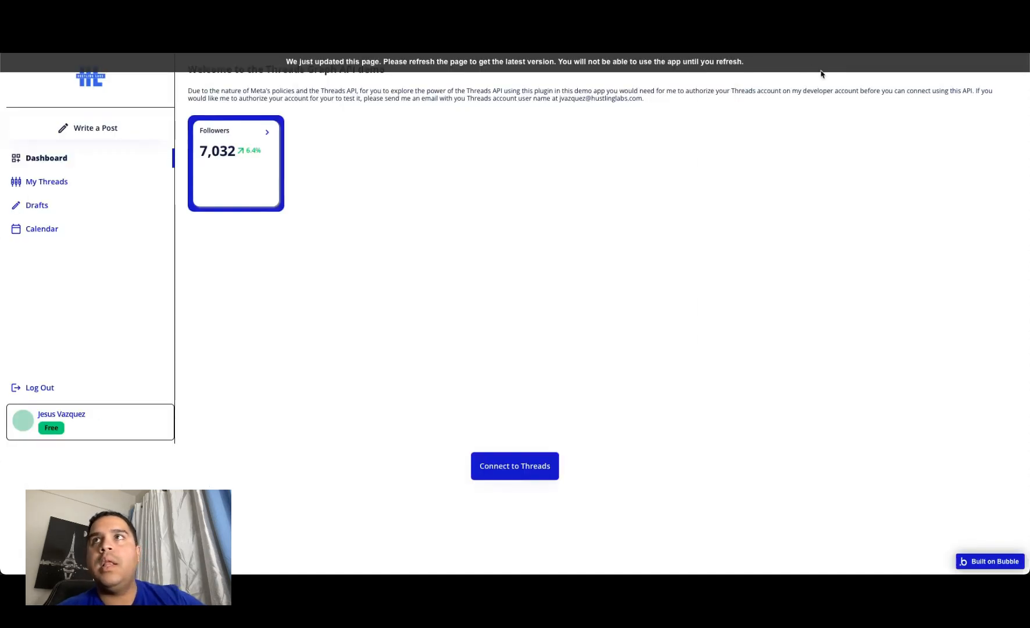
pyautogui.hotkey('ctrl', 'Tab')
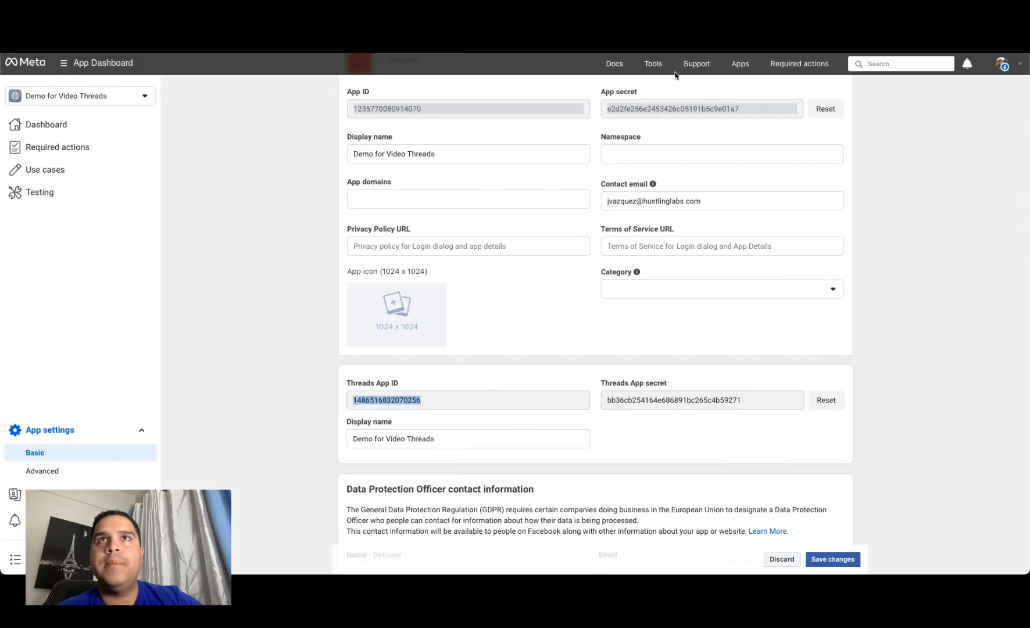
pyautogui.hotkey('ctrl', 'Tab')
pyautogui.click(858, 183)
pyautogui.click(868, 170)
pyautogui.moveTo(867, 167); pyautogui.dragTo(749, 185)
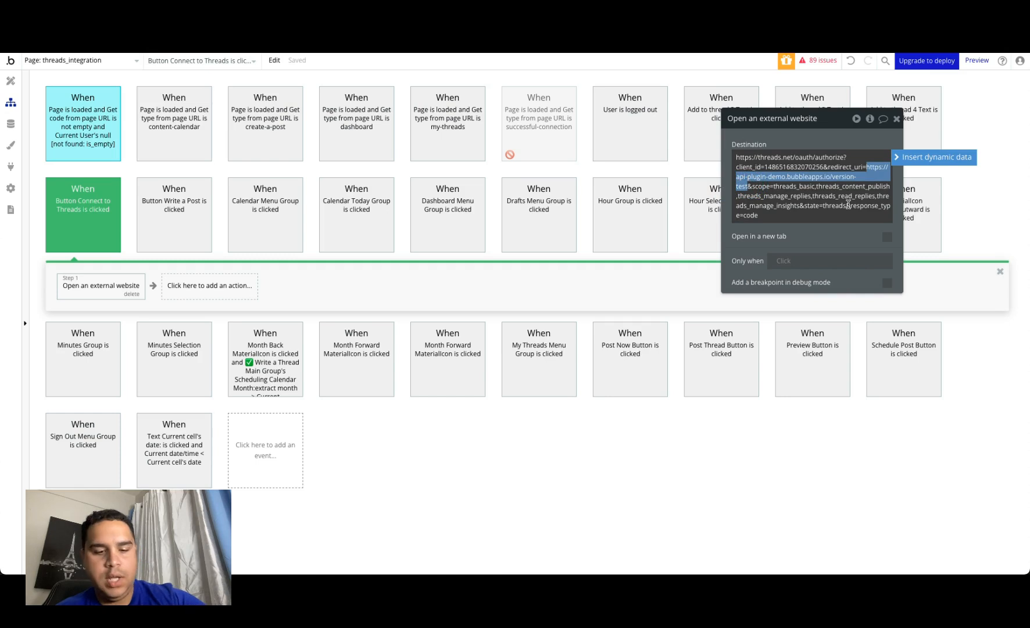
pyautogui.write('https://hustling-labs-plugins-demo.bubbleapps.io/version-test/threads_integration')
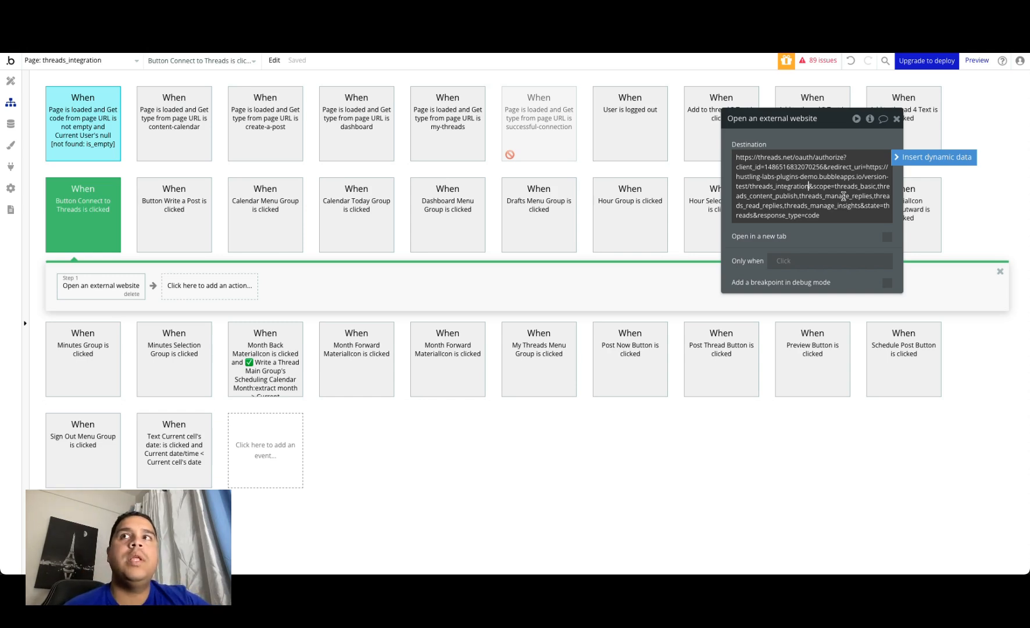
pyautogui.click(897, 119)
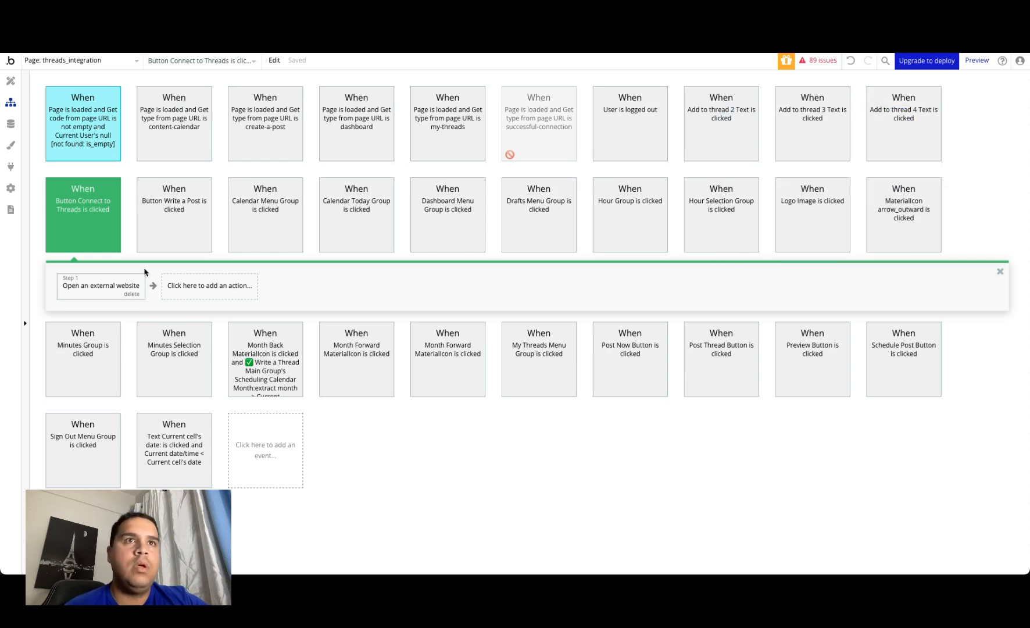
# Step: Switch to the Meta app dashboard, open the Roles page of Demo for Video Threads and start adding people
pyautogui.click(571, 24)
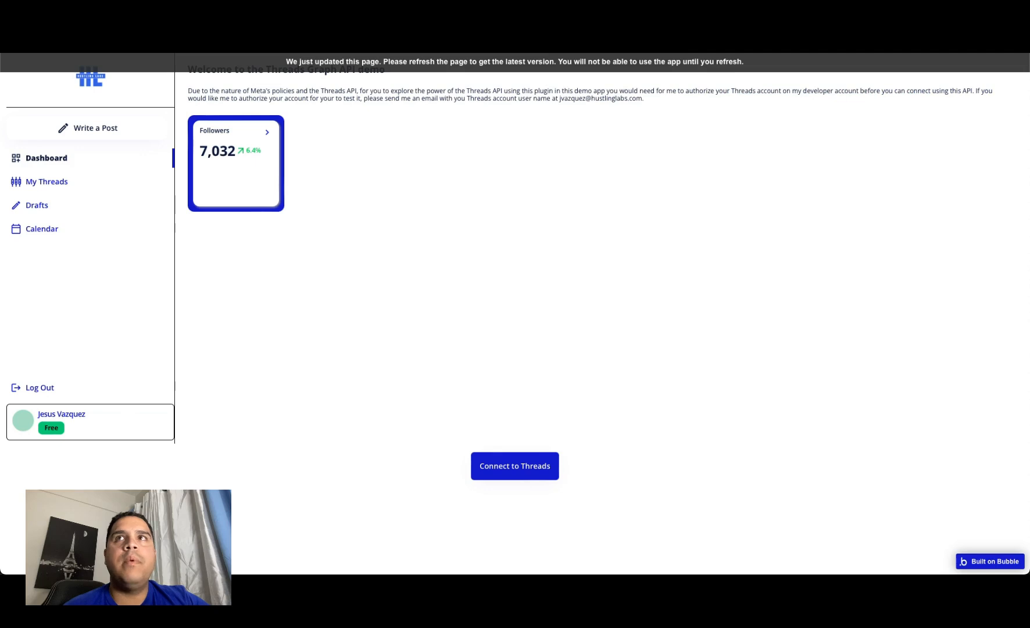
pyautogui.click(192, 29)
pyautogui.click(249, 396)
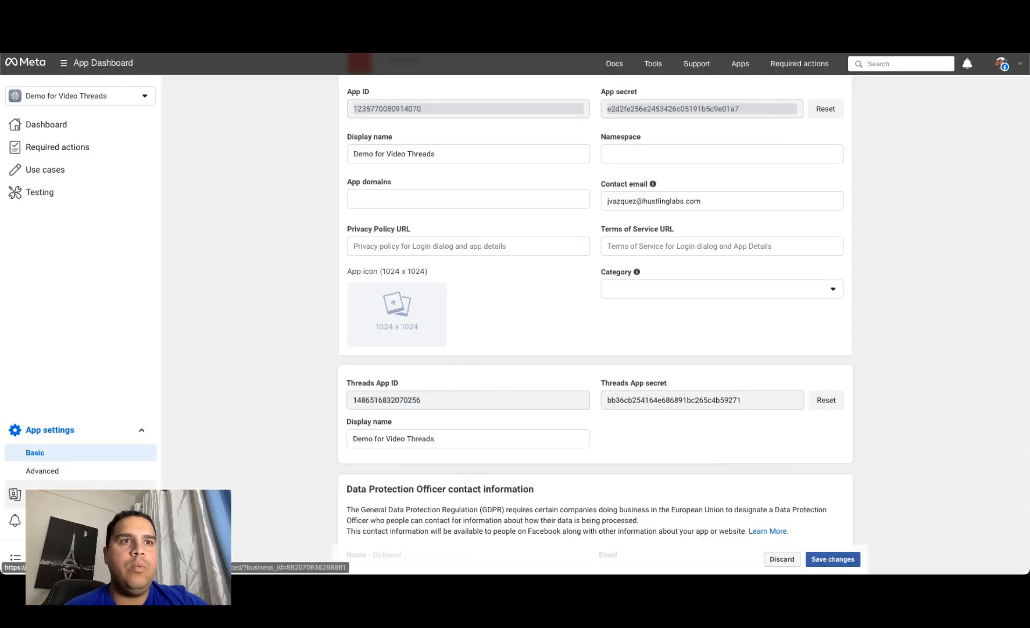
pyautogui.click(50, 496)
pyautogui.click(29, 483)
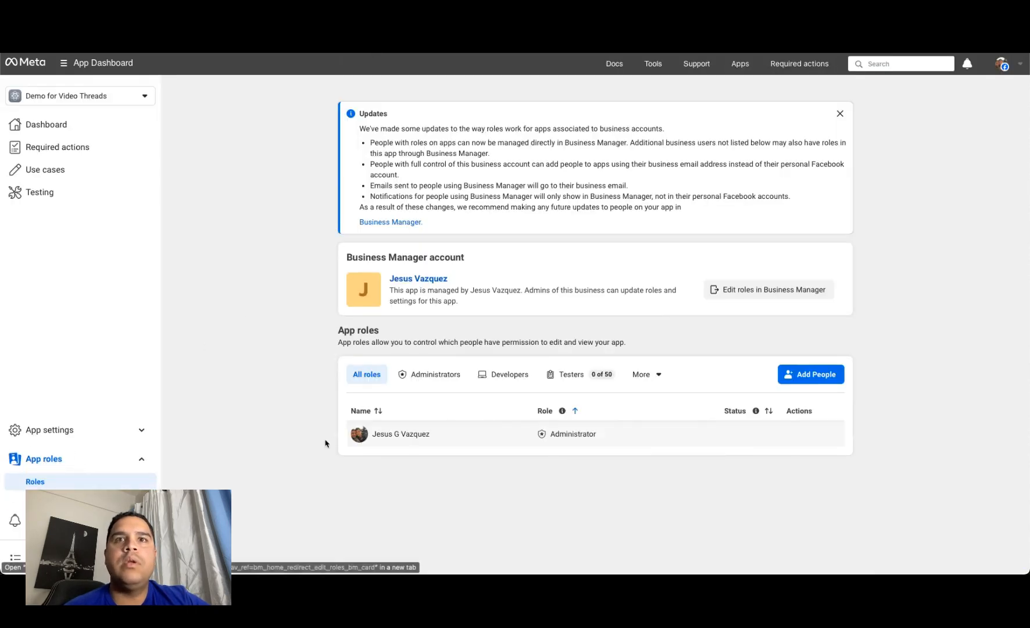
pyautogui.click(806, 374)
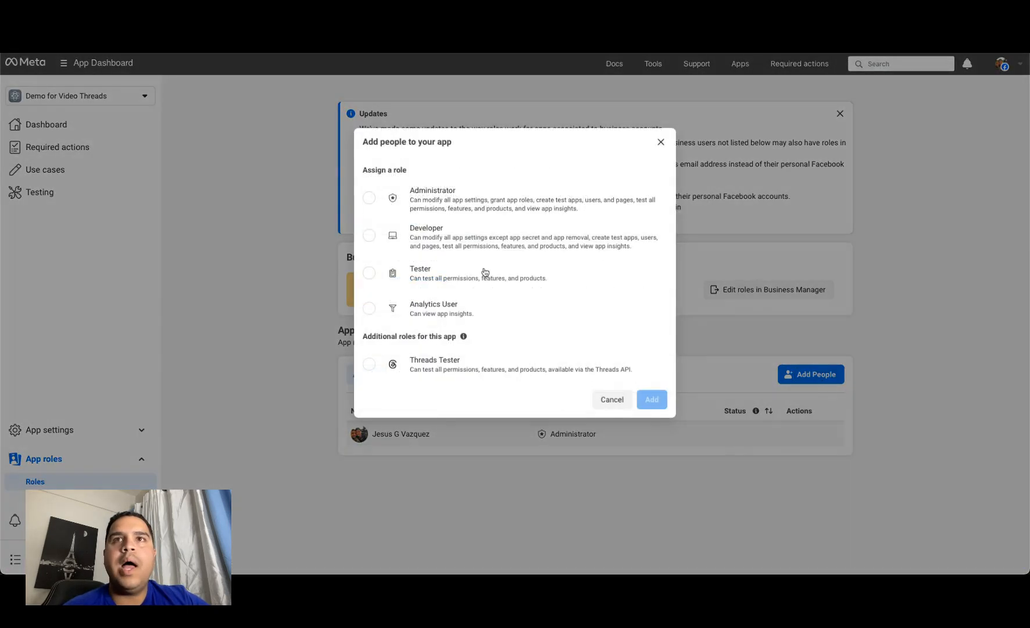
# Step: Try to add hustling.labs.demo to the app as an Administrator, and clear the entered username
pyautogui.click(462, 199)
pyautogui.click(583, 403)
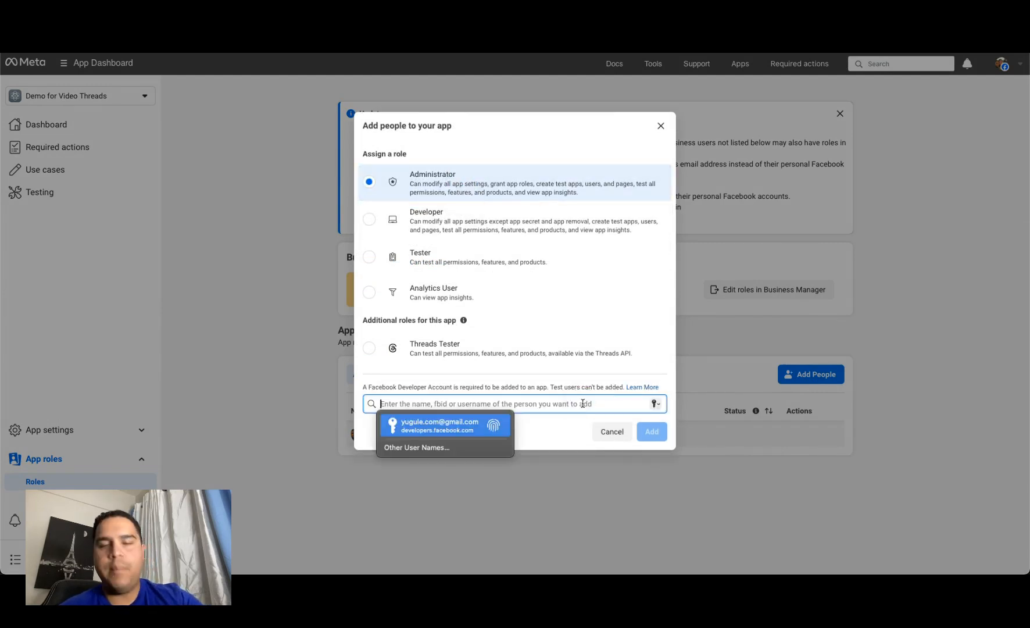
pyautogui.write('hustling')
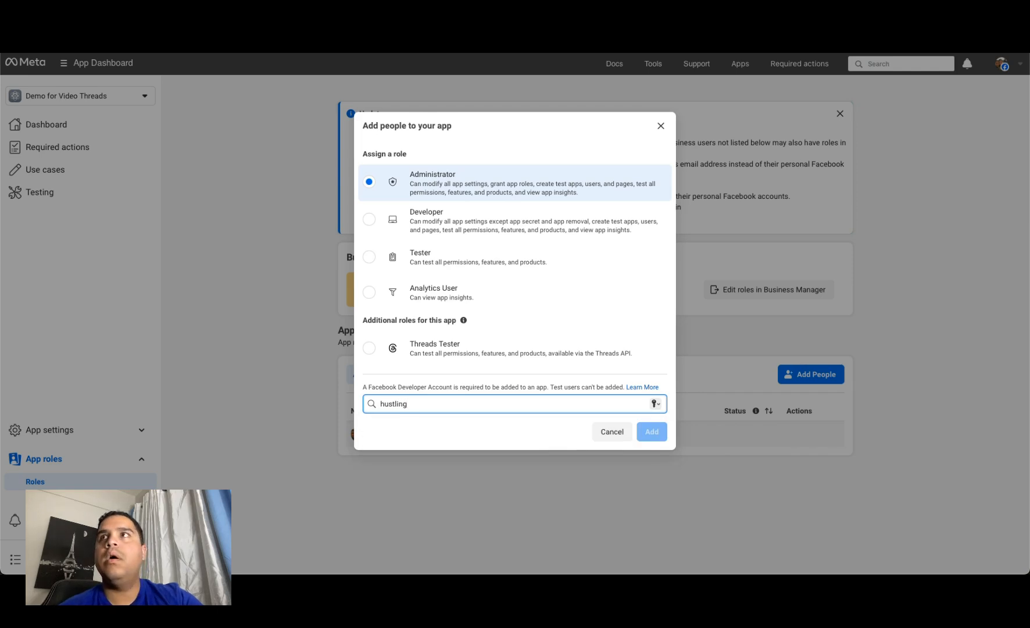
pyautogui.write('.labs')
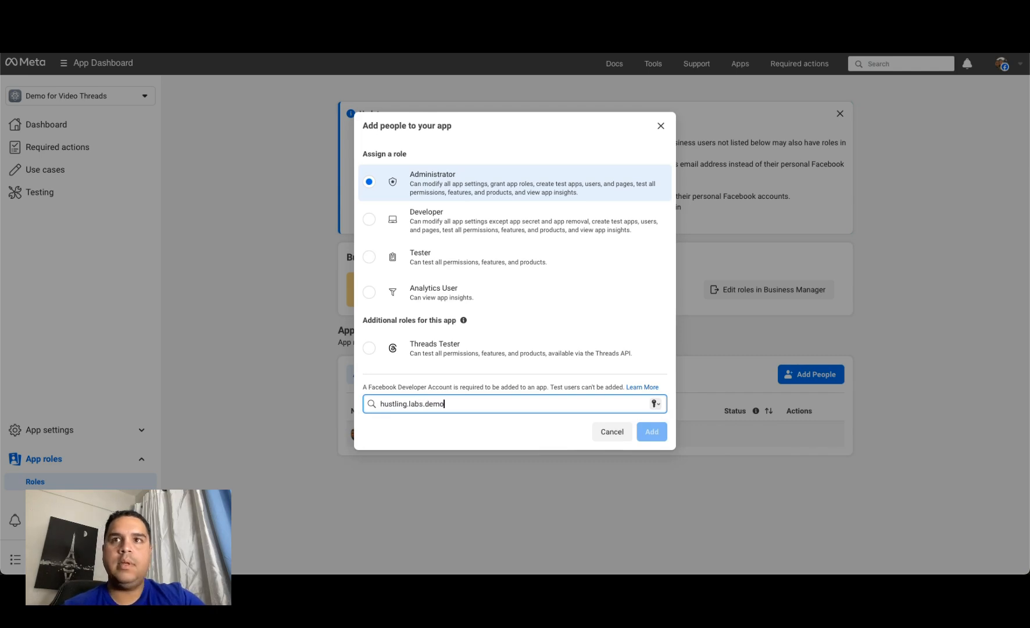
pyautogui.write('.demo')
pyautogui.click(534, 426)
pyautogui.click(652, 432)
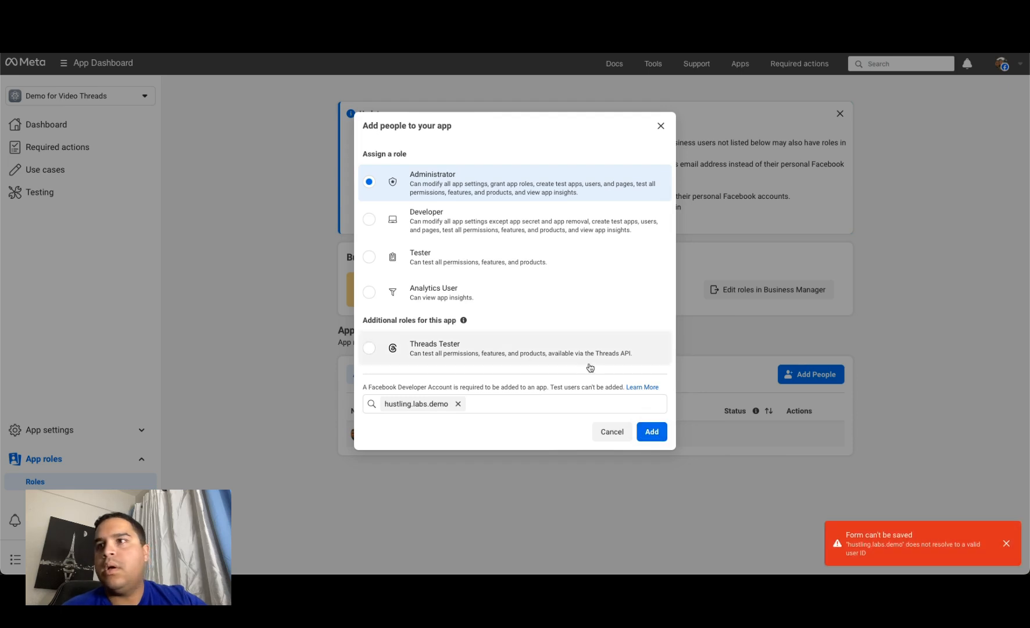
pyautogui.click(458, 404)
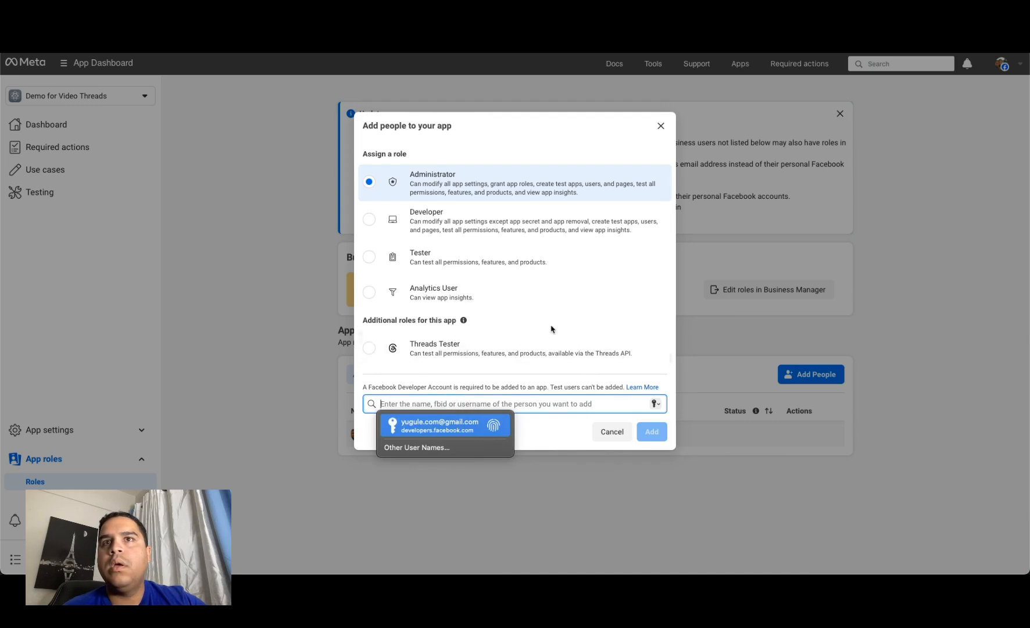
# Step: Add the hustling.labs.demo account to the app with the Threads Tester role
pyautogui.click(474, 351)
pyautogui.click(422, 406)
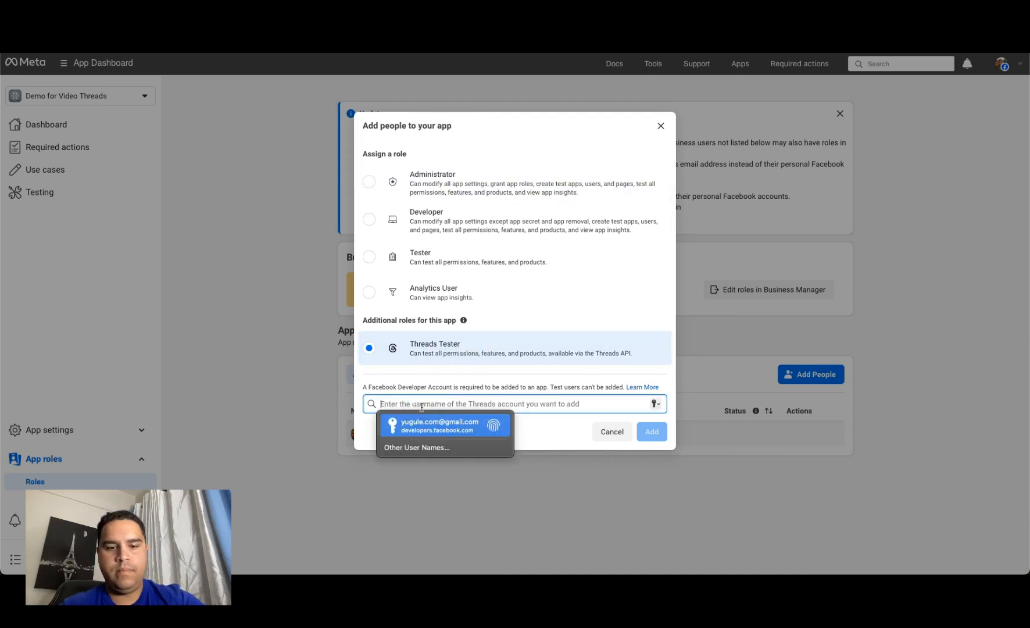
pyautogui.write('hustling')
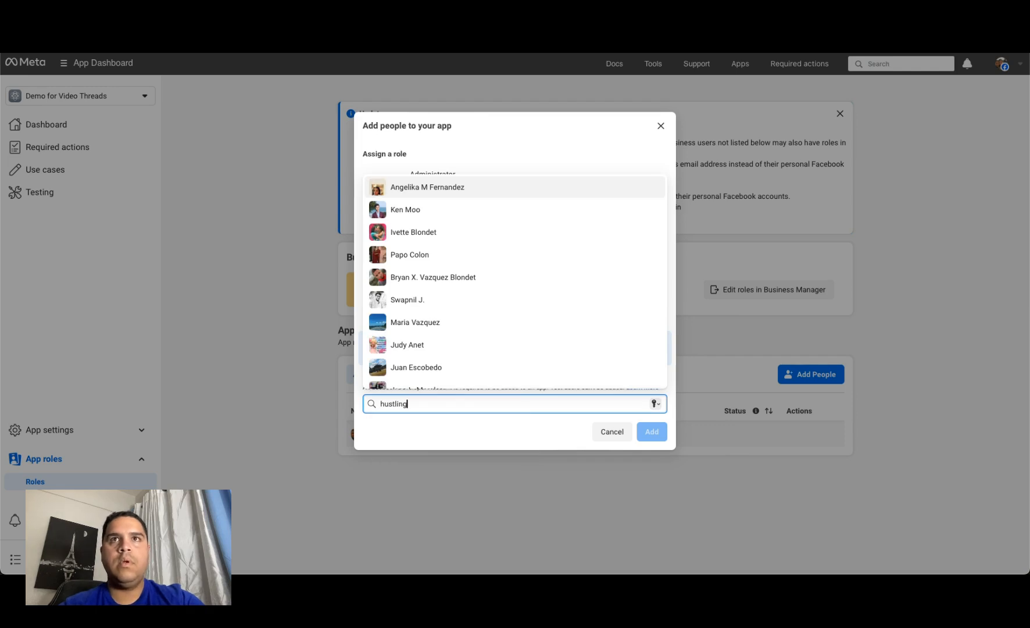
pyautogui.write('.labs.demo')
pyautogui.click(409, 376)
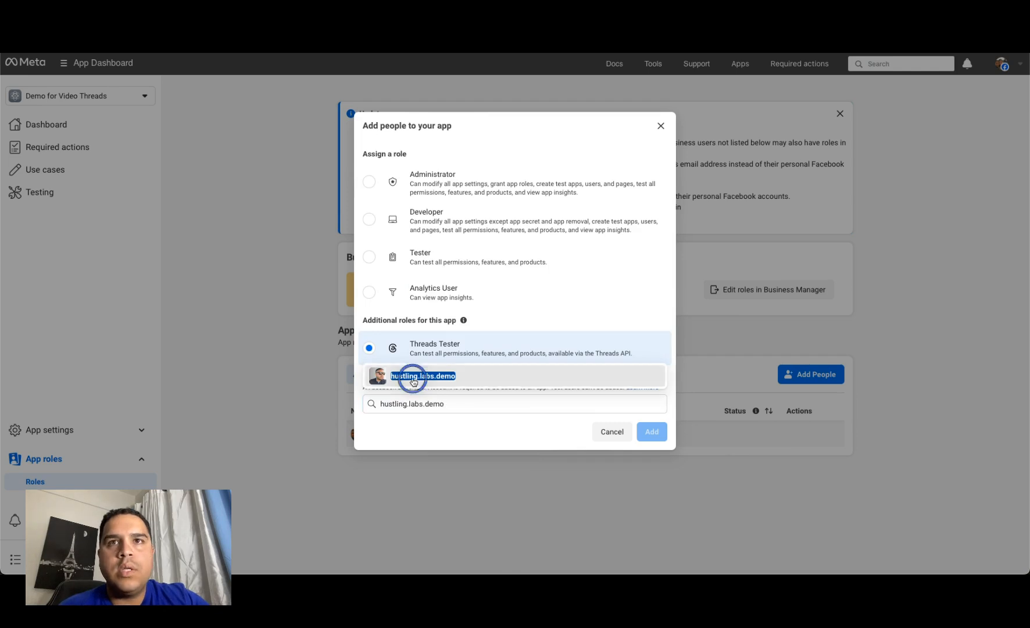
pyautogui.click(664, 437)
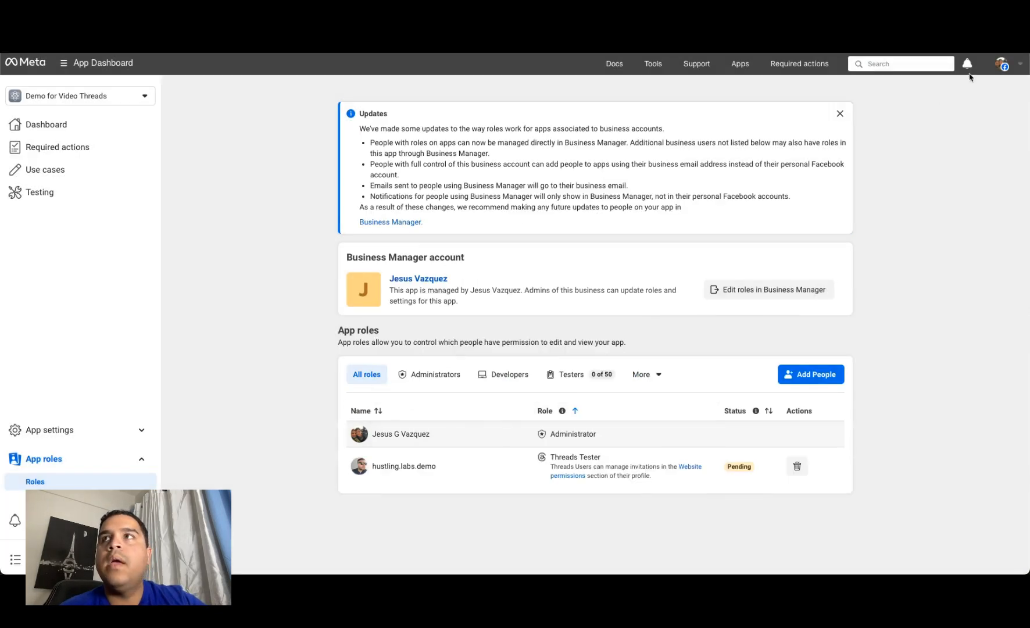
# Step: Switch to the Threads profile of the invited tester and open the Website permissions in its account settings
pyautogui.click(988, 20)
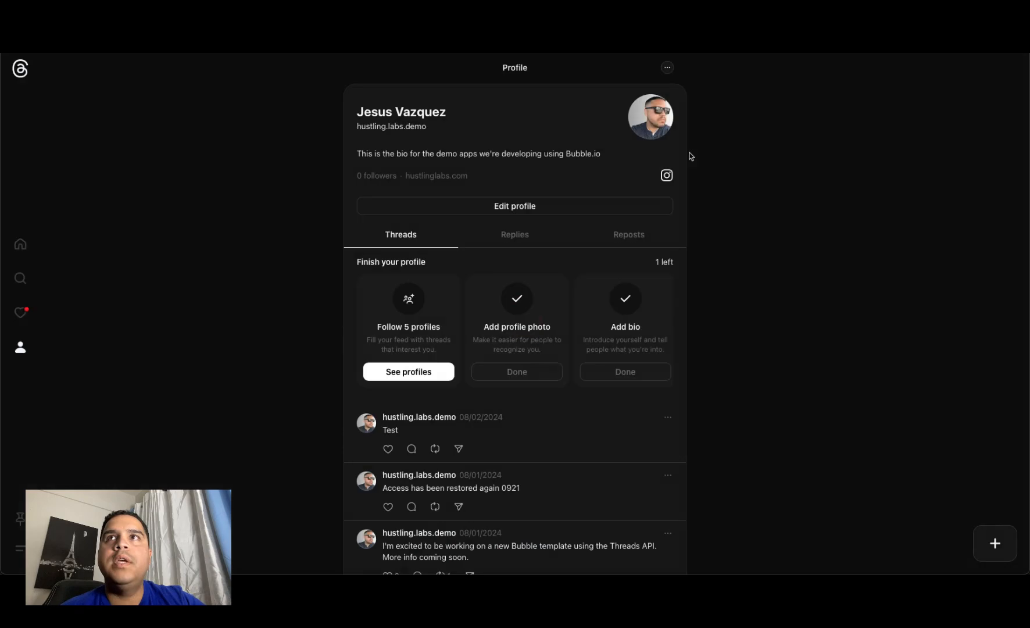
pyautogui.click(667, 68)
pyautogui.click(667, 68)
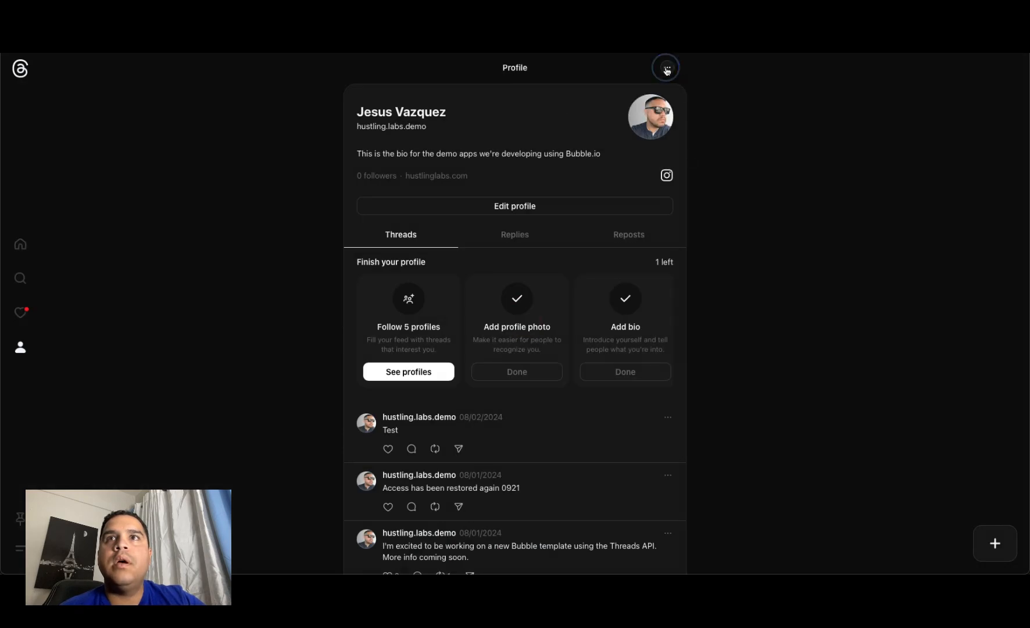
pyautogui.scroll(-1, 417, 378)
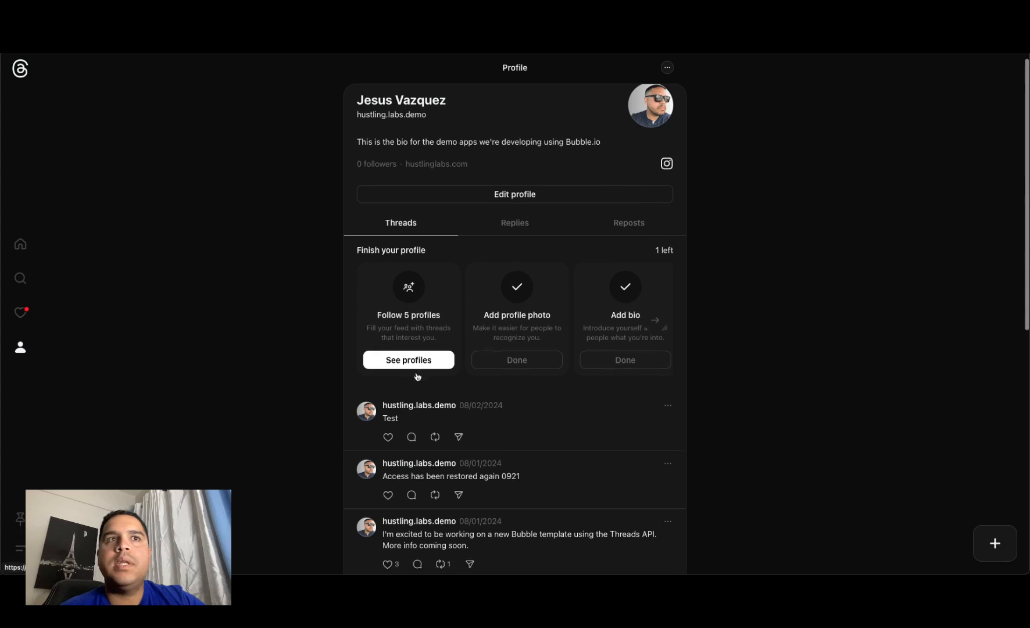
pyautogui.click(20, 547)
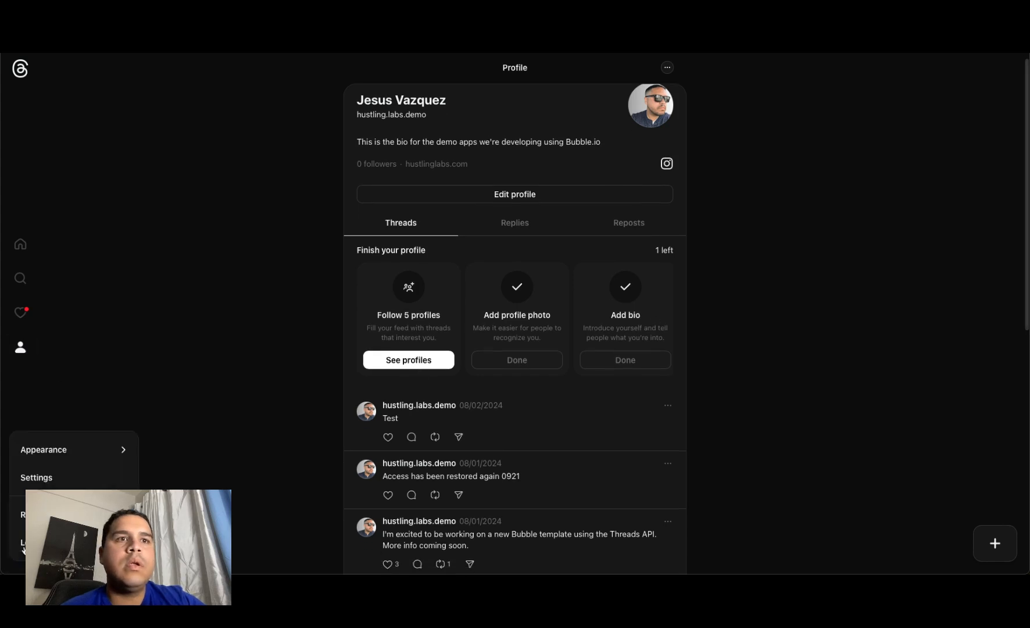
pyautogui.click(53, 477)
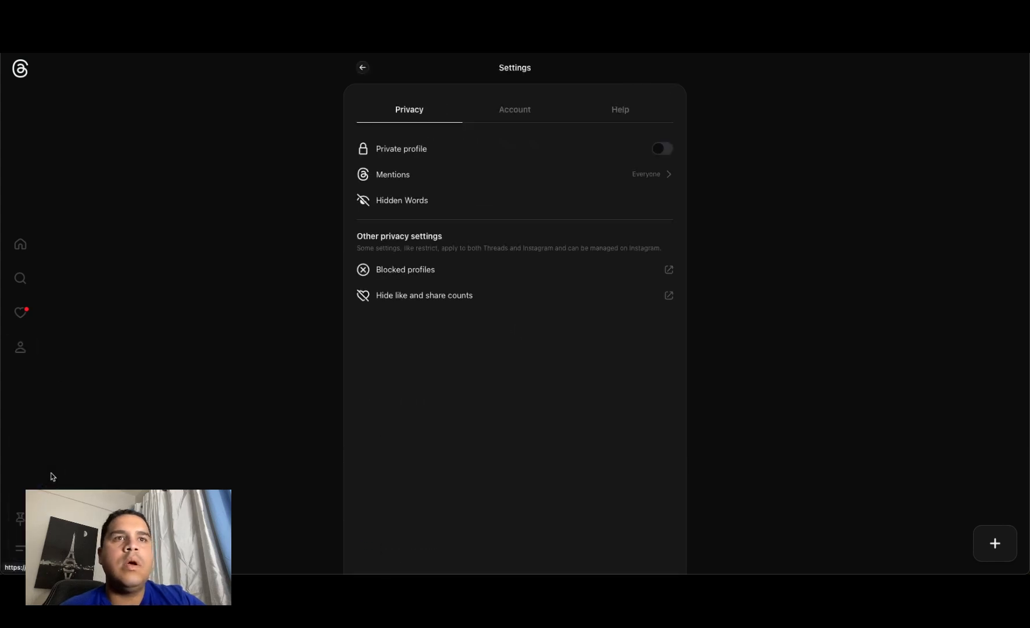
pyautogui.click(519, 115)
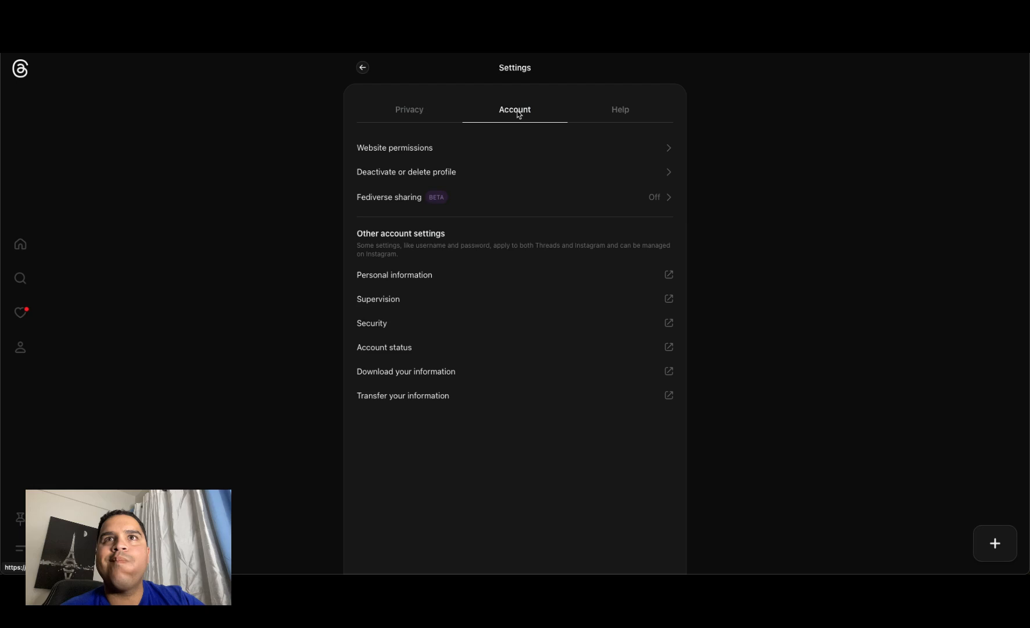
pyautogui.click(453, 152)
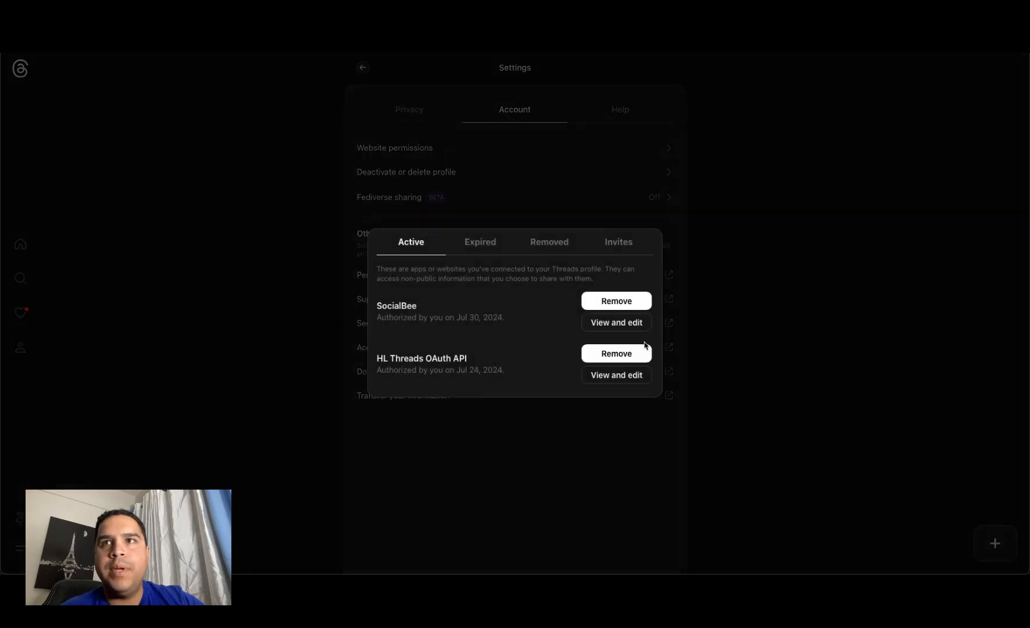
# Step: Accept the pending tester invite from Demo for Video Threads and close the website permissions
pyautogui.click(619, 241)
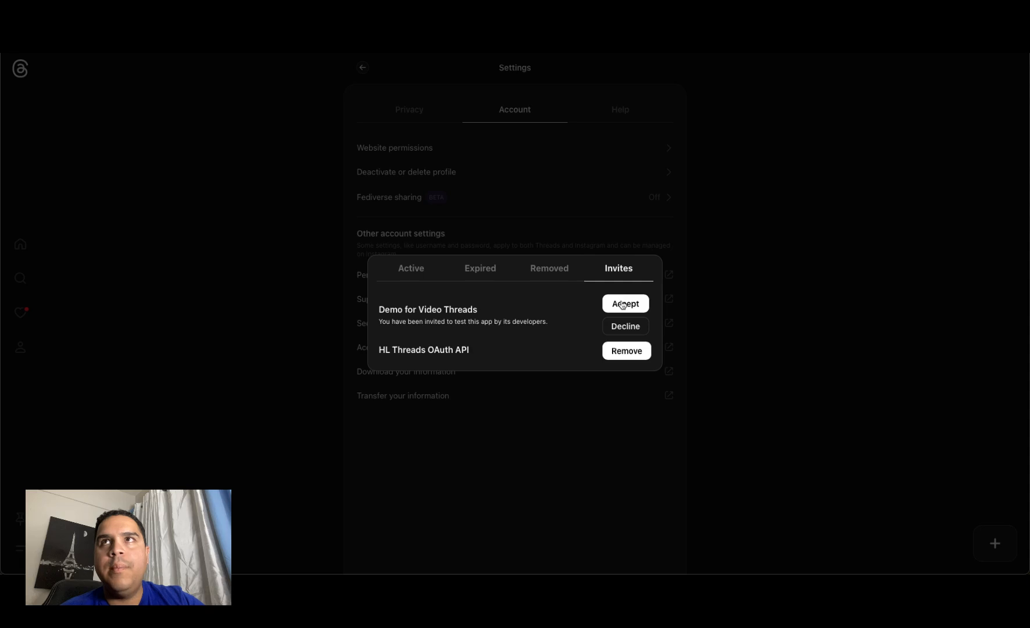
pyautogui.click(622, 304)
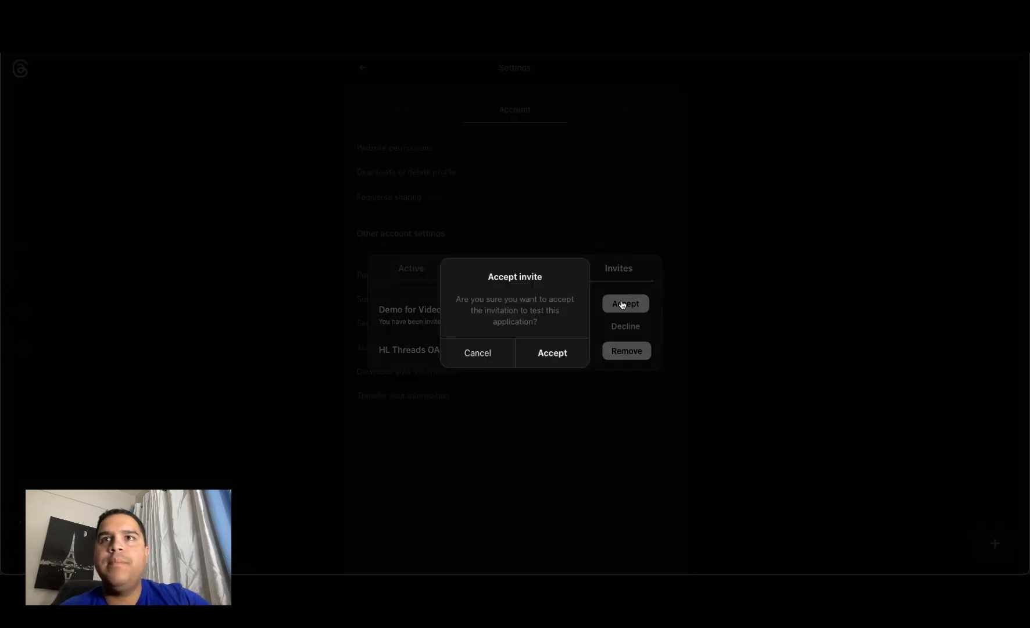
pyautogui.click(560, 353)
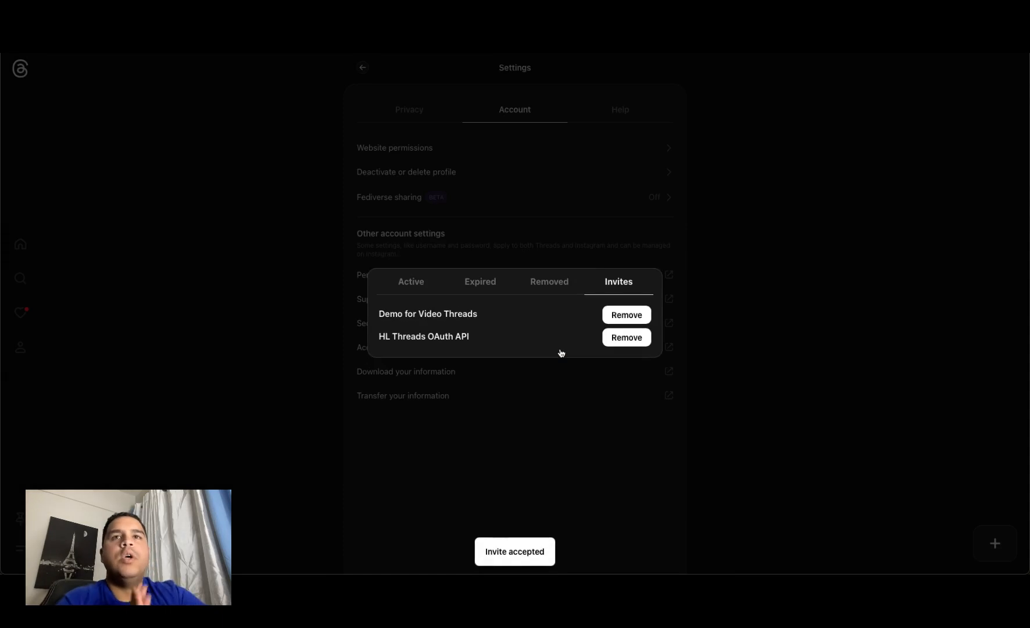
pyautogui.click(811, 281)
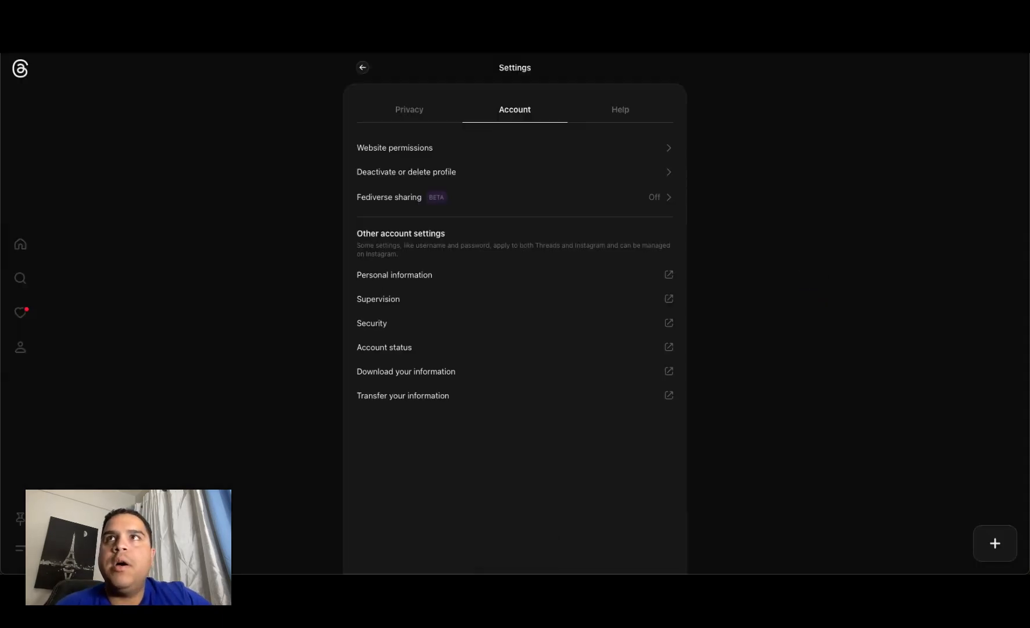
# Step: Return to Meta's app dashboard, reopen the Roles page to check the Threads Tester's status, and open the form for adding people
pyautogui.click(710, 23)
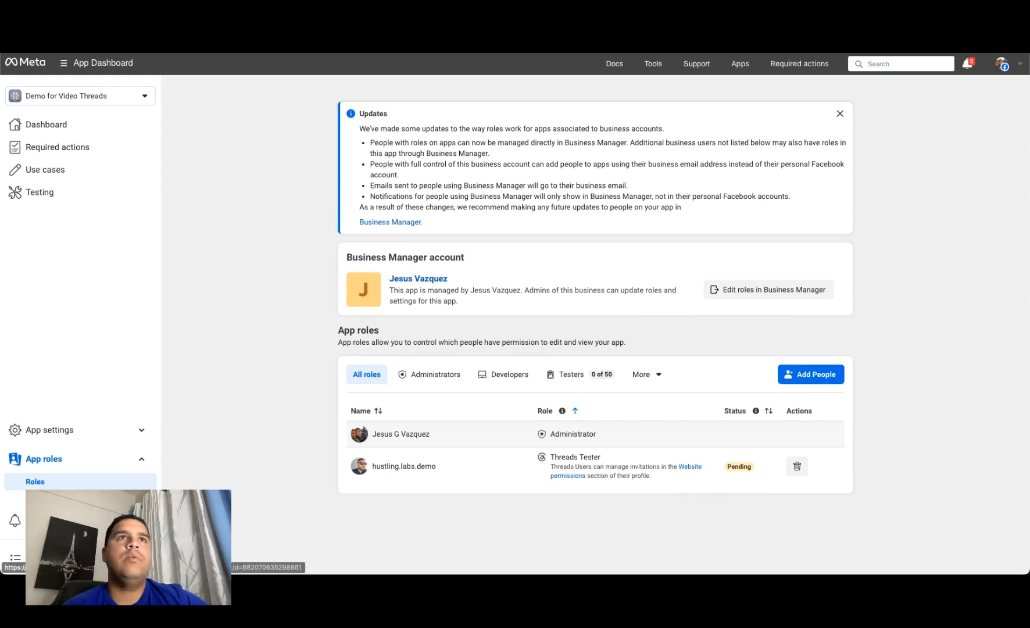
pyautogui.click(30, 68)
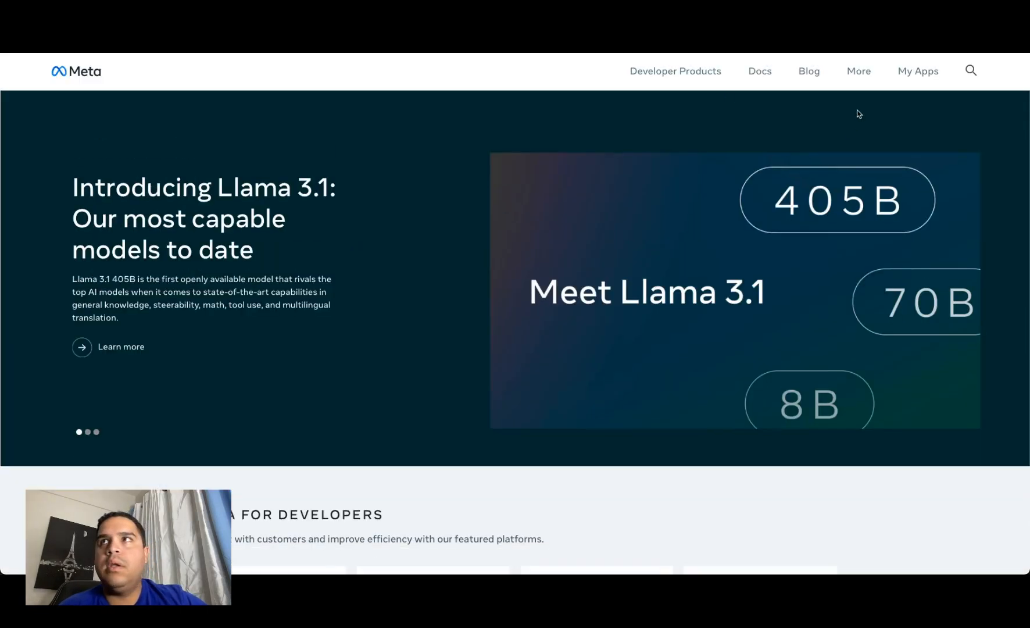
pyautogui.click(914, 71)
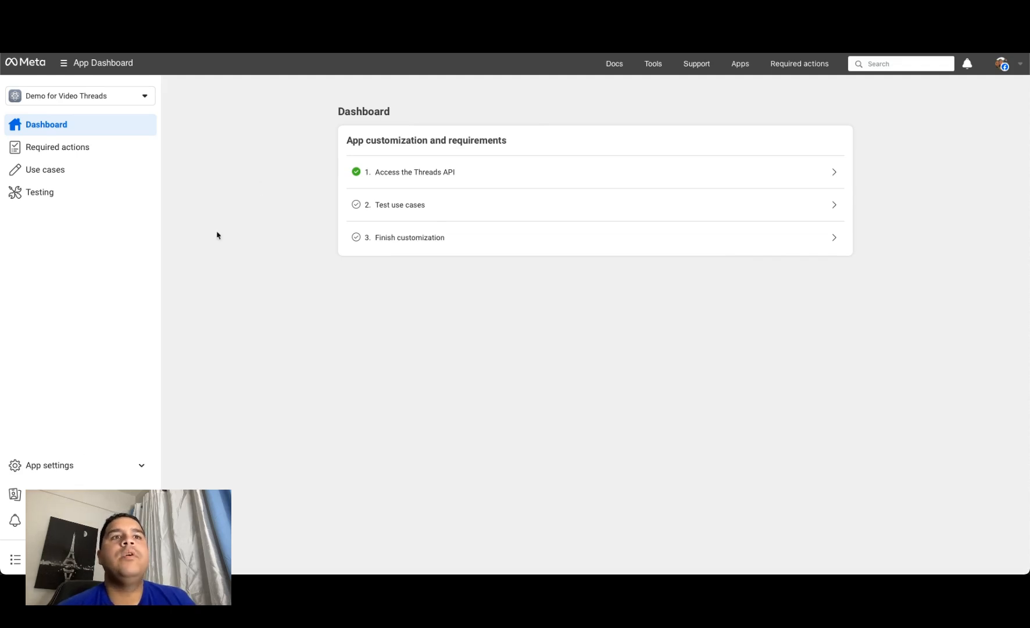
pyautogui.click(43, 495)
pyautogui.click(35, 482)
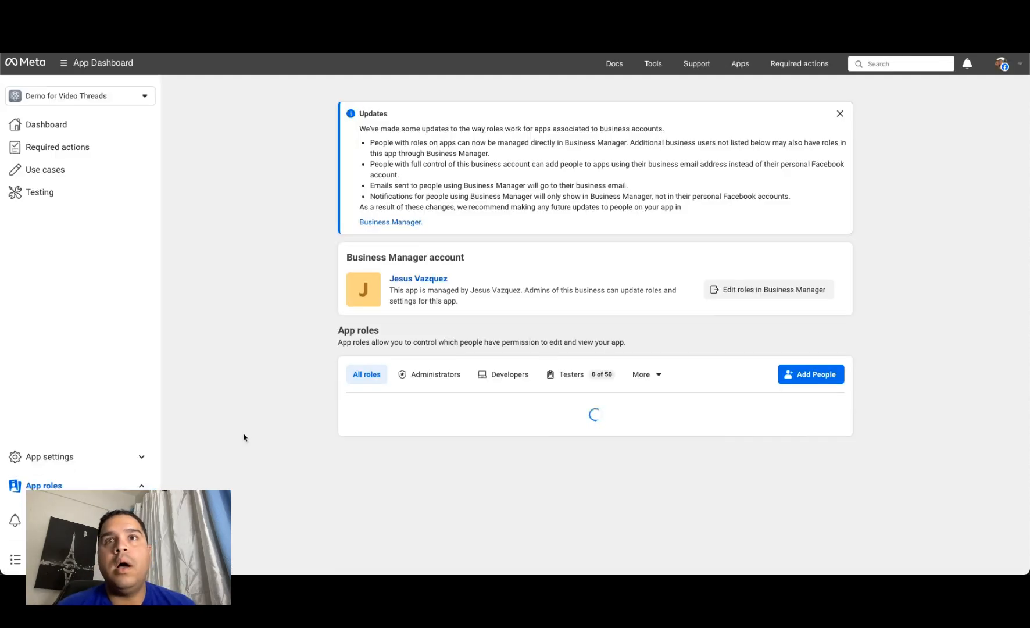
pyautogui.click(820, 378)
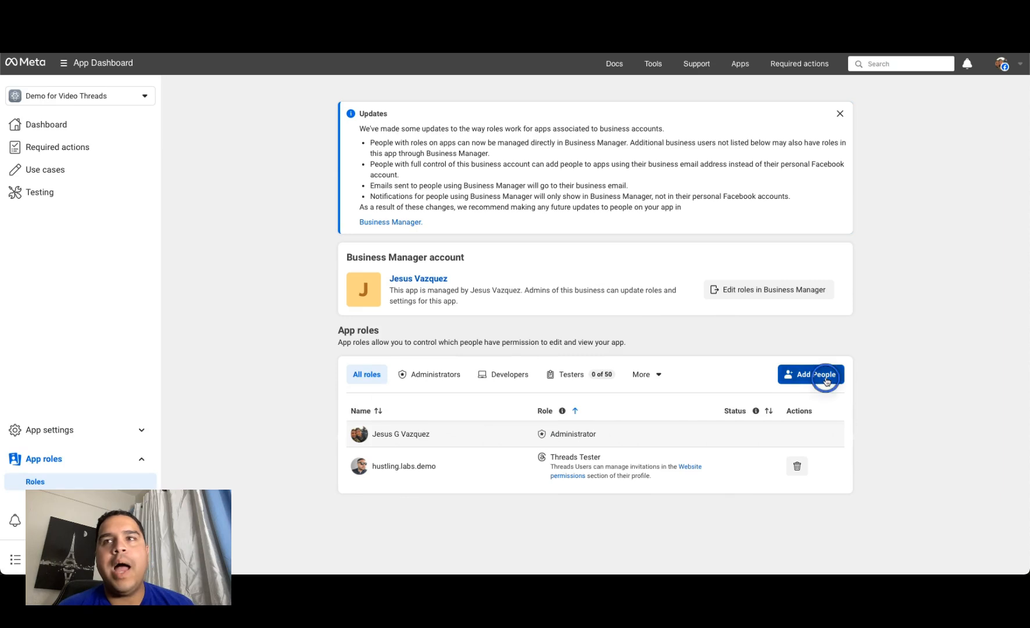
pyautogui.click(441, 372)
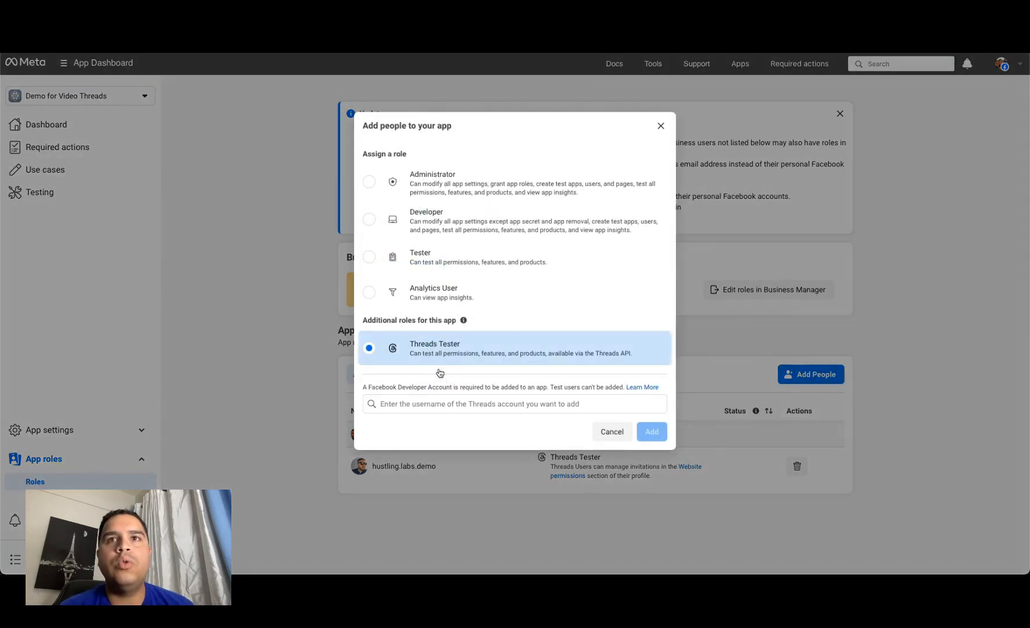
pyautogui.click(414, 403)
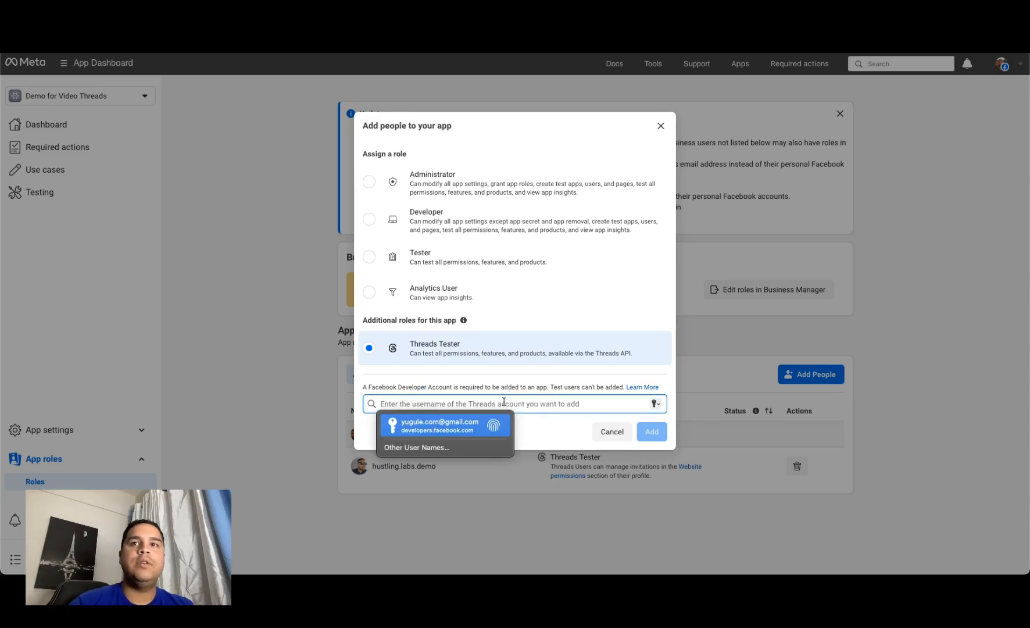
pyautogui.click(610, 433)
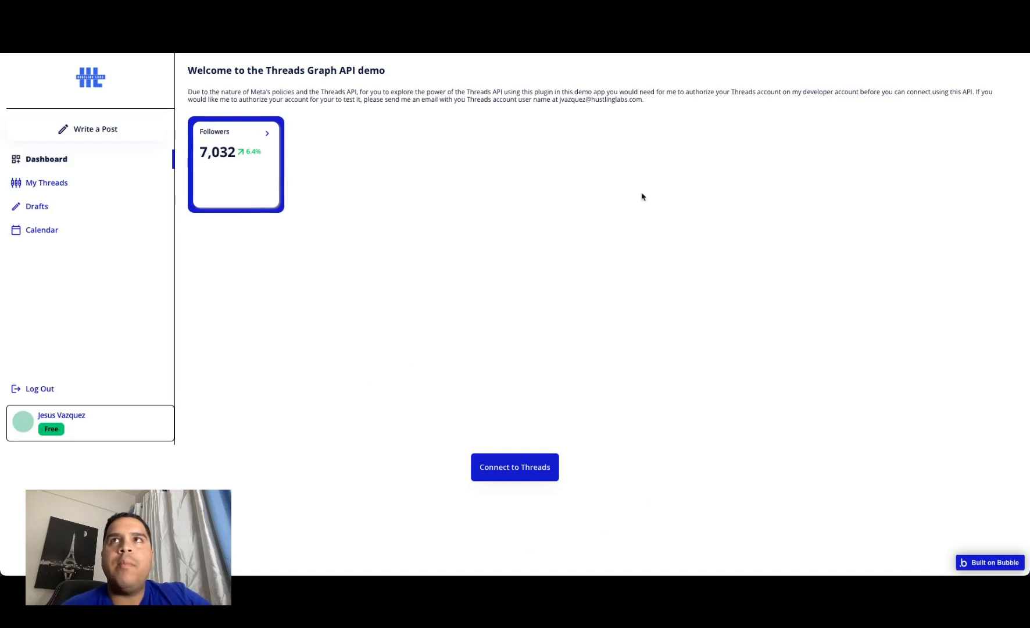
# Step: Switch to the Threads demo app, connect it to Threads by continuing as the tester account, and view the redirected page's address
pyautogui.hotkey('ctrl', 'shift', 'Tab')
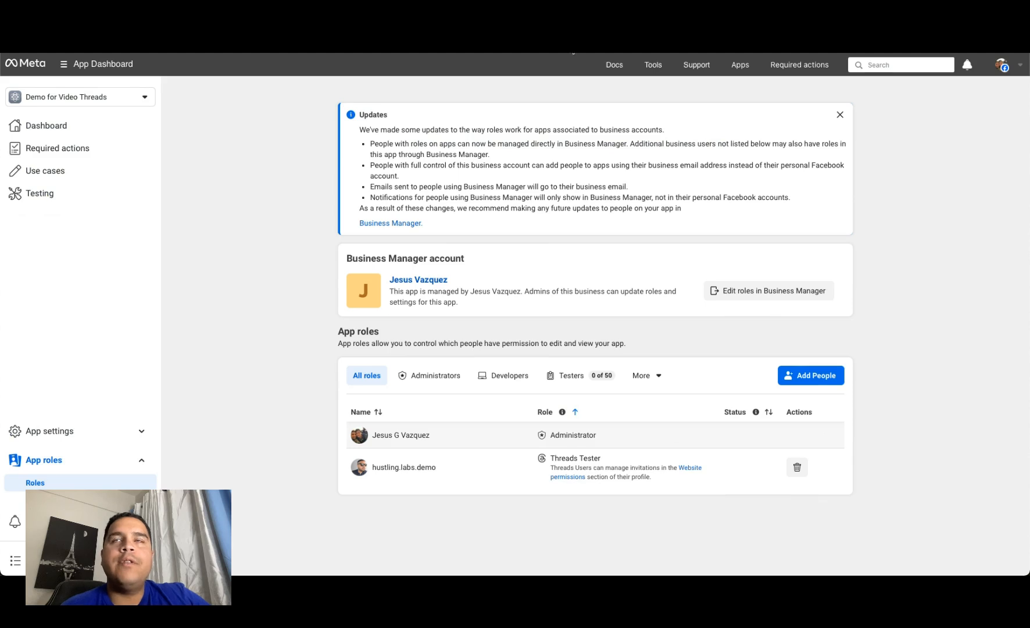
pyautogui.hotkey('ctrl', 'Tab')
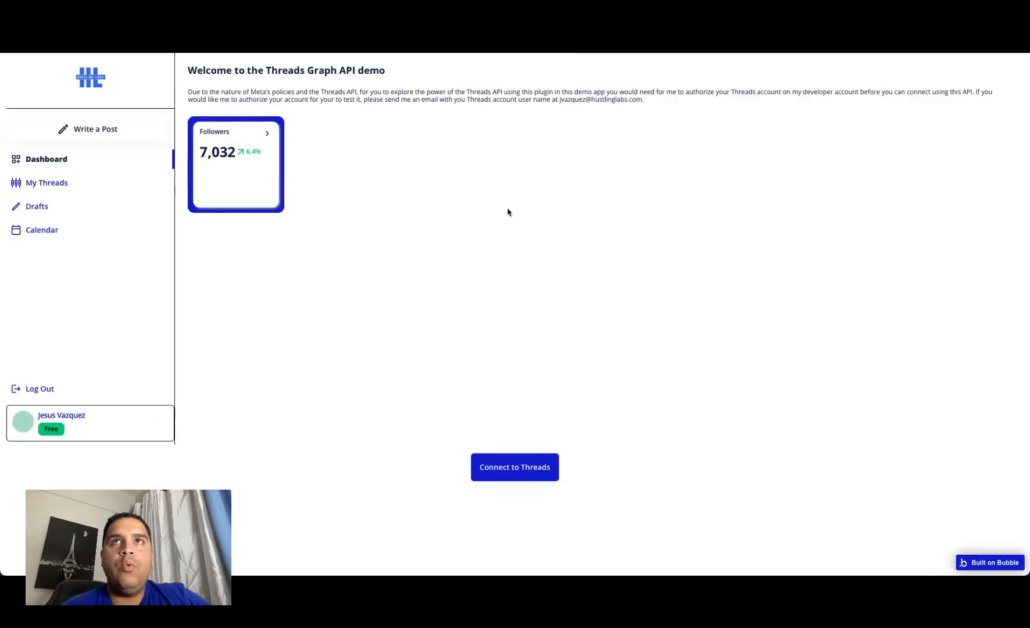
pyautogui.click(518, 474)
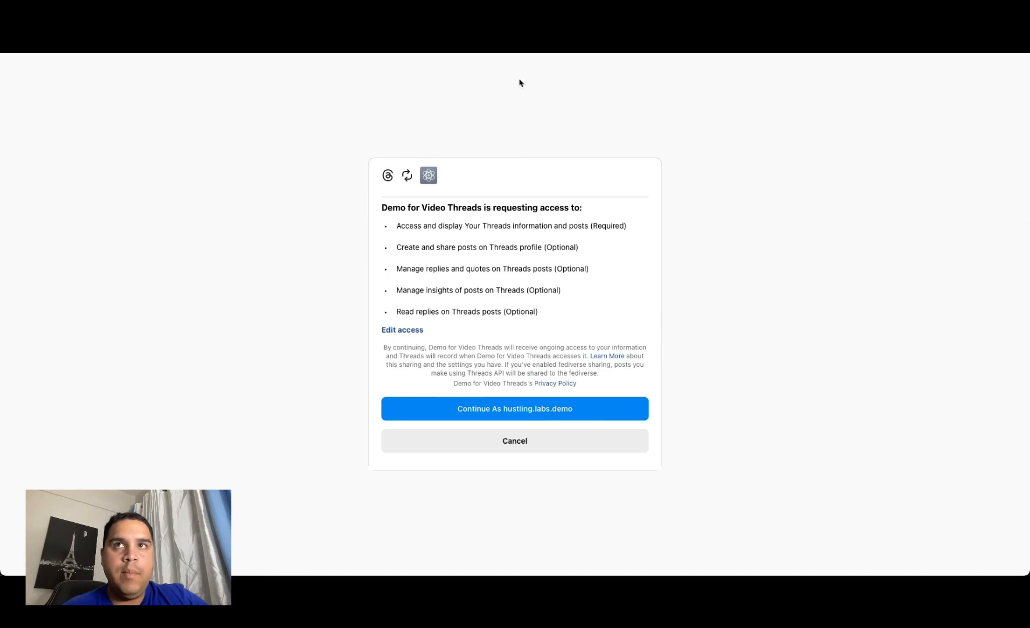
pyautogui.click(511, 410)
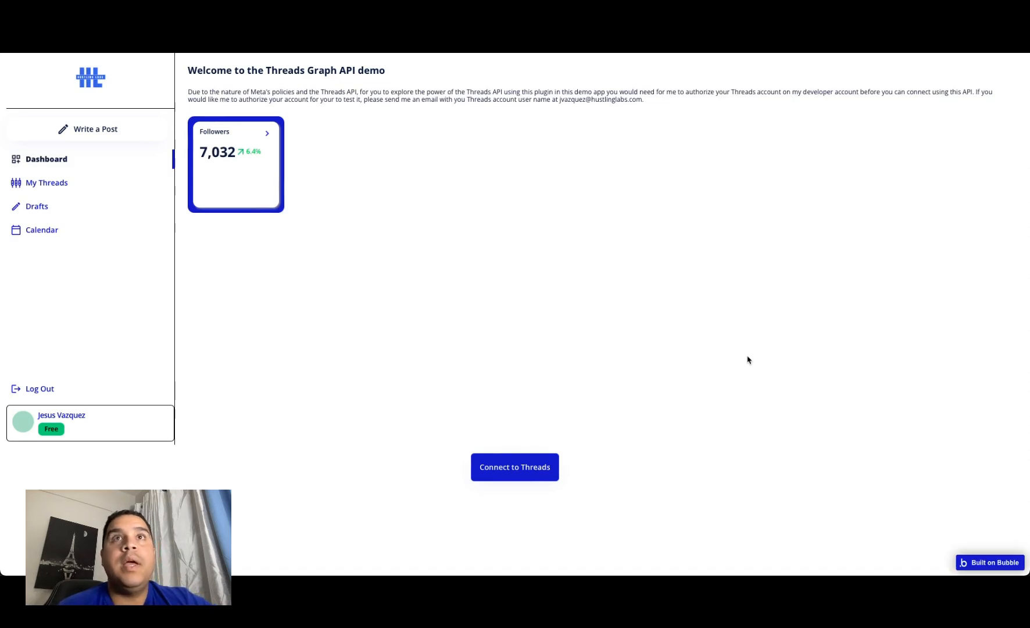
pyautogui.press('super+l')
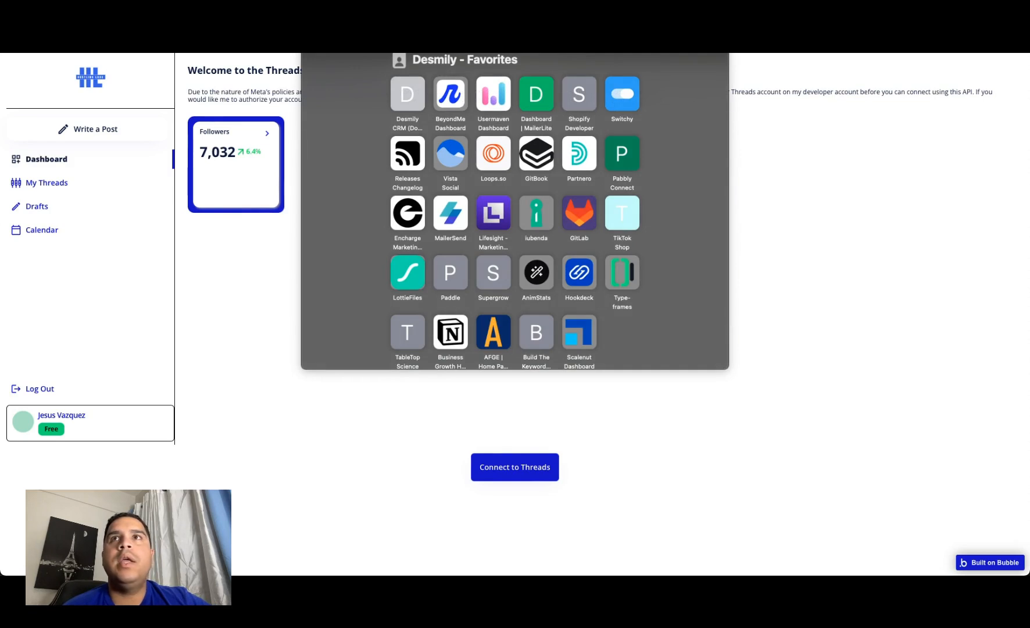
pyautogui.click(833, 230)
# Step: Return to the Bubble editor and create a new API workflow in Backend workflows
pyautogui.hotkey('ctrl', 'shift', 'Tab')
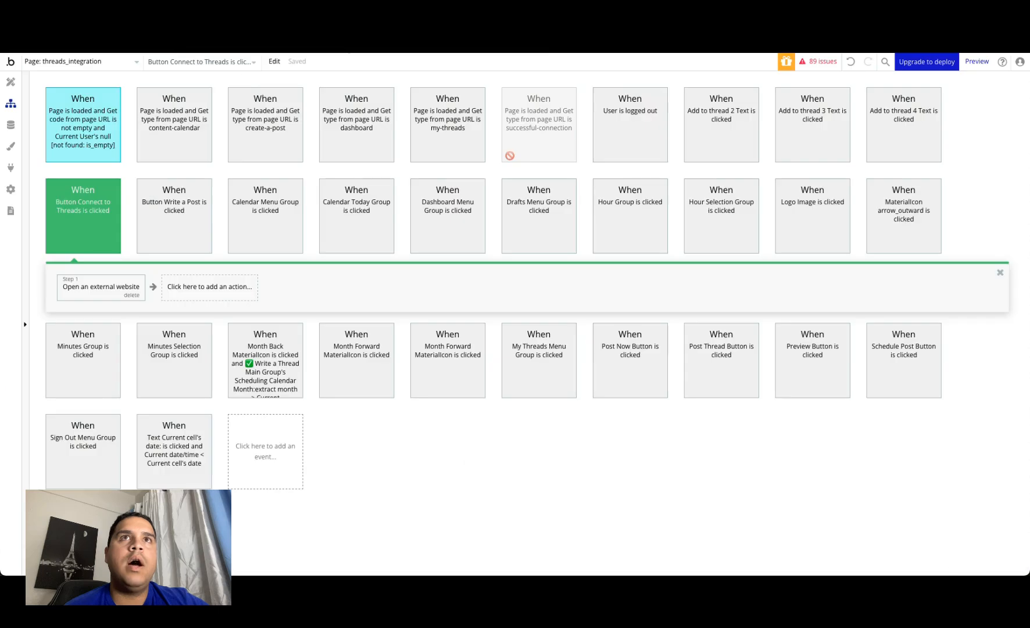
pyautogui.click(71, 62)
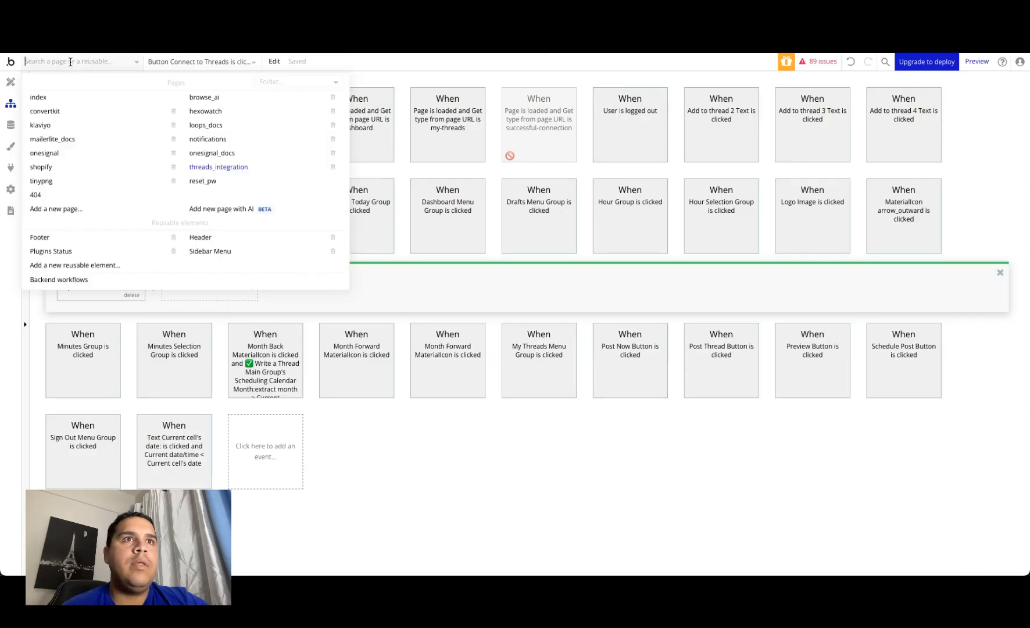
pyautogui.click(53, 282)
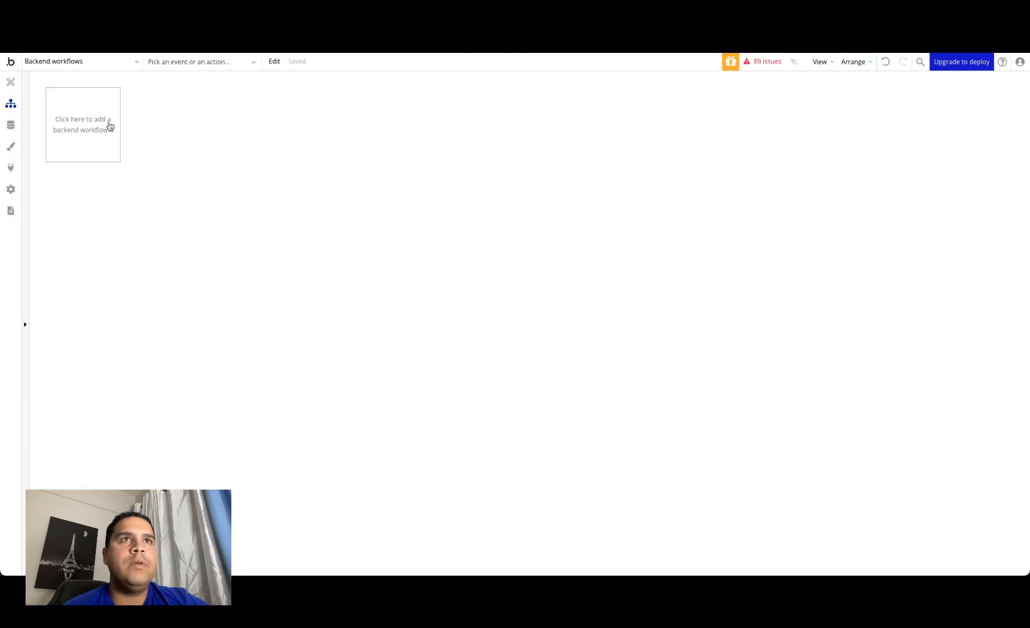
pyautogui.click(79, 109)
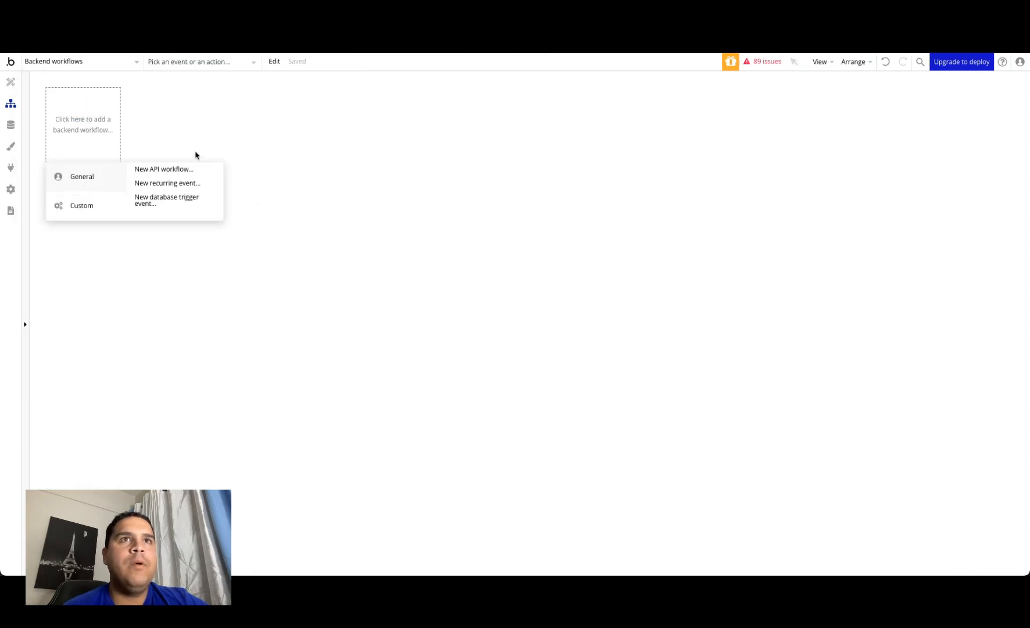
pyautogui.click(169, 170)
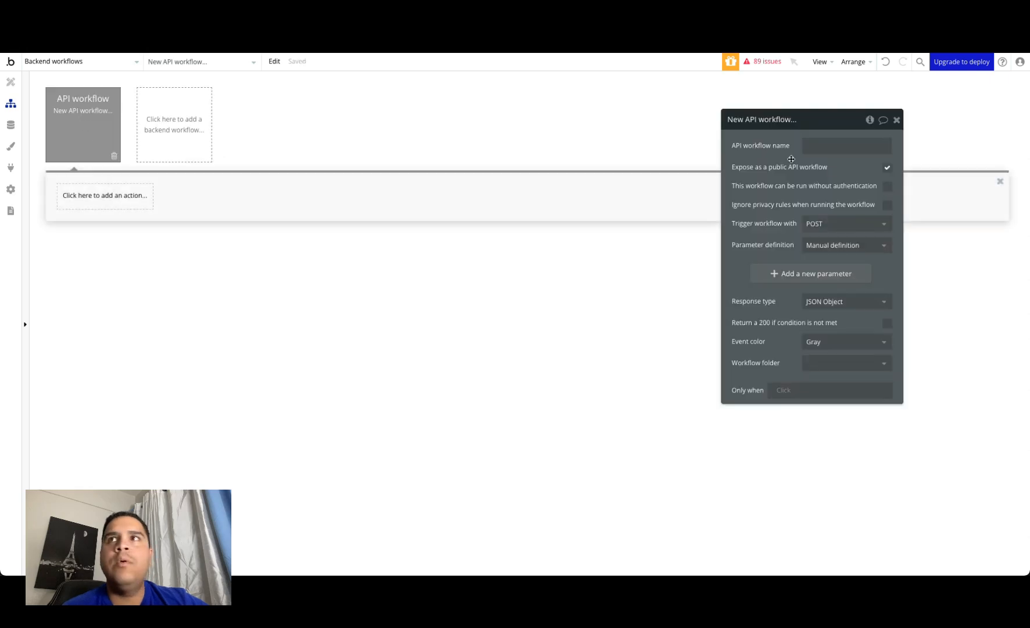
# Step: Name the new API workflow Establish Connection
pyautogui.click(853, 148)
pyautogui.write('Est')
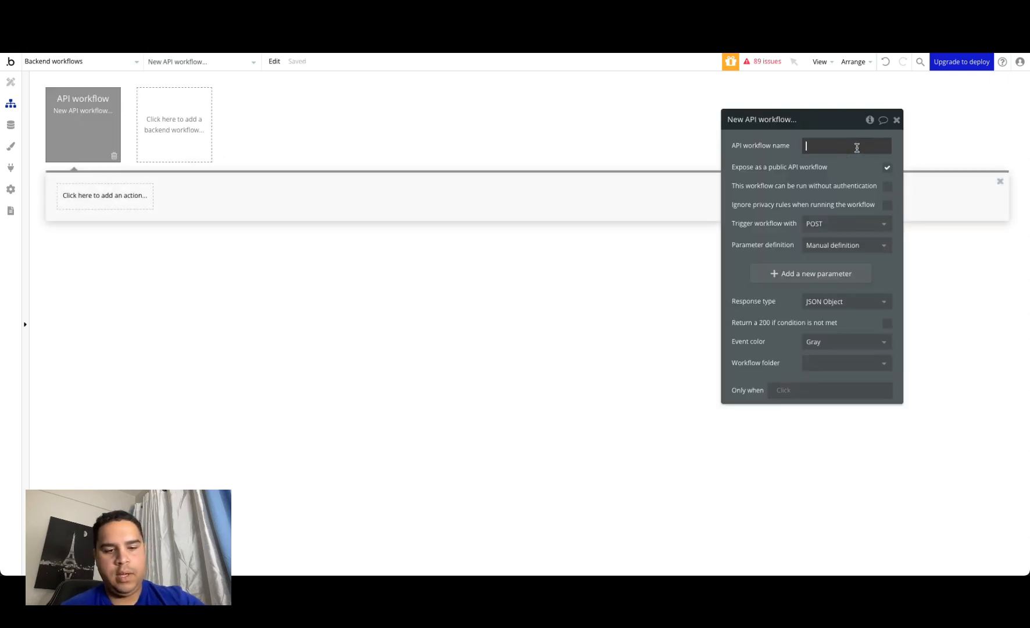
pyautogui.write('abli')
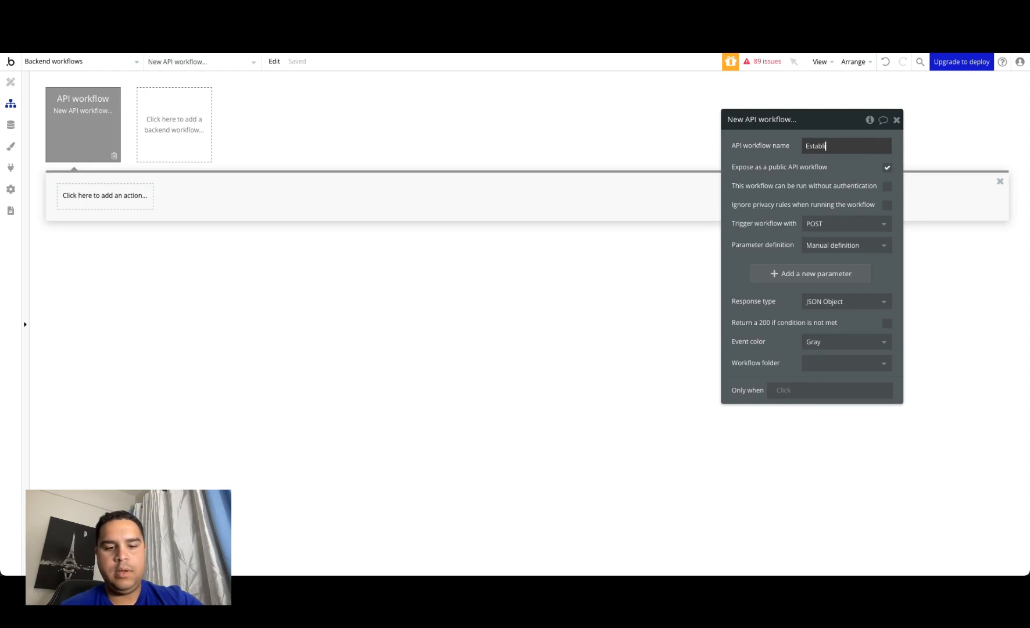
pyautogui.write('sh Connection')
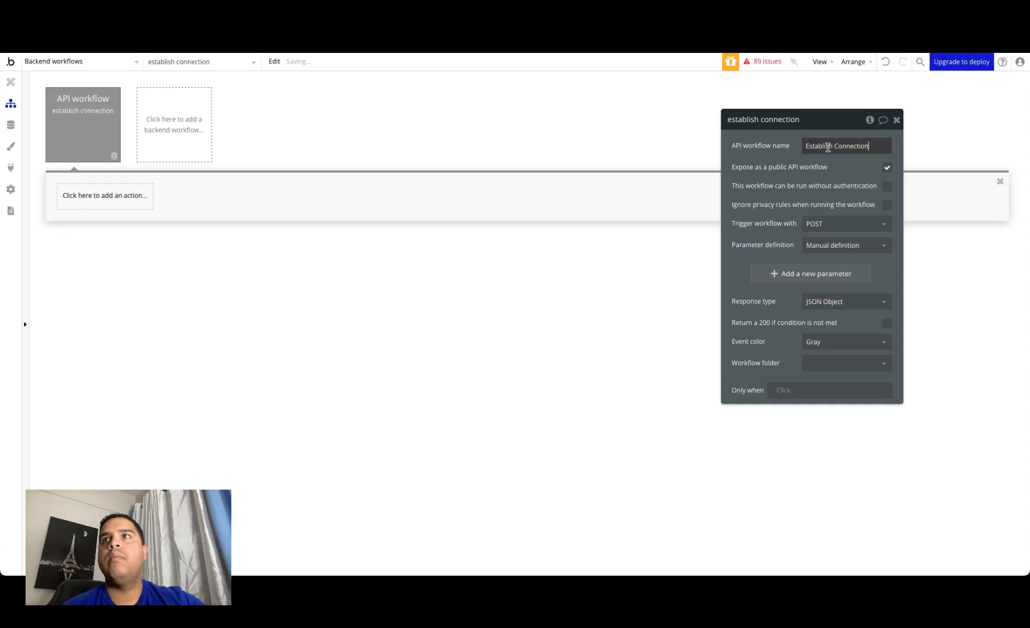
# Step: Add two parameters with the keys code and Redirect URI to the Establish Connection workflow
pyautogui.click(79, 207)
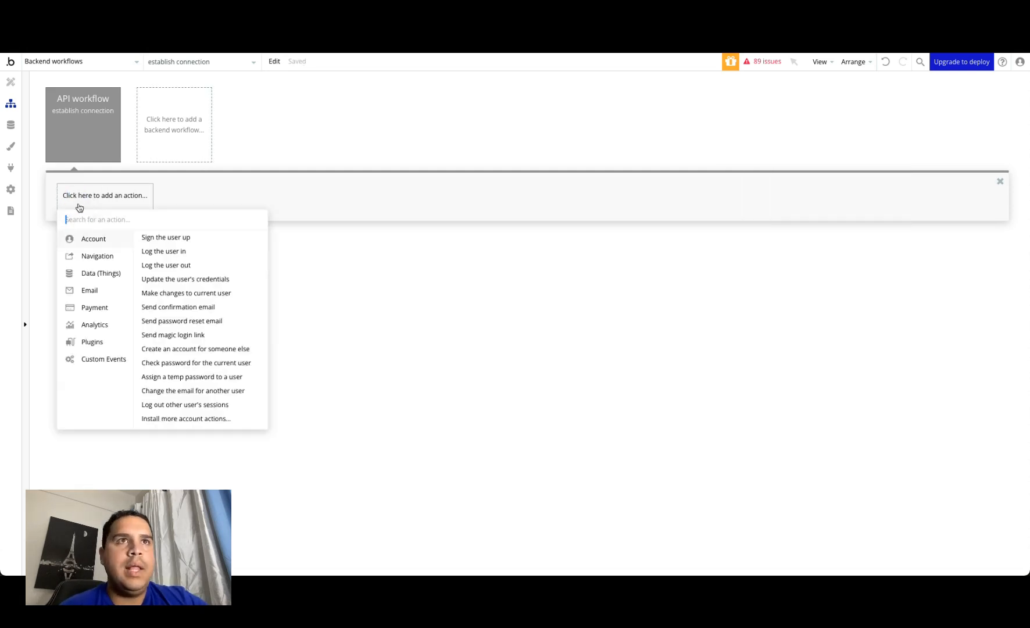
pyautogui.click(82, 134)
pyautogui.click(805, 282)
pyautogui.click(763, 306)
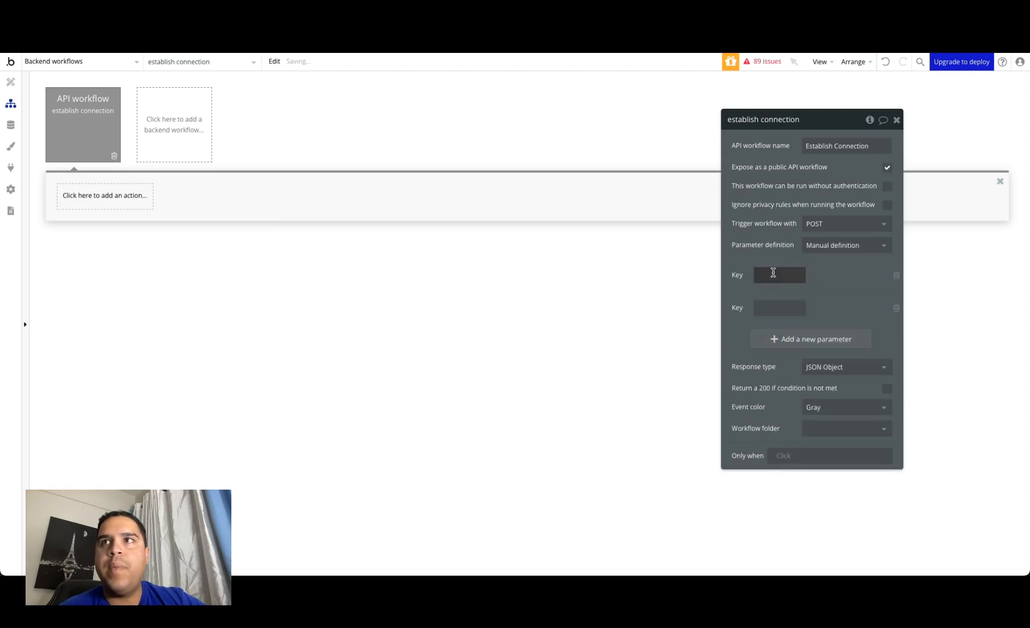
pyautogui.click(774, 273)
pyautogui.write('code')
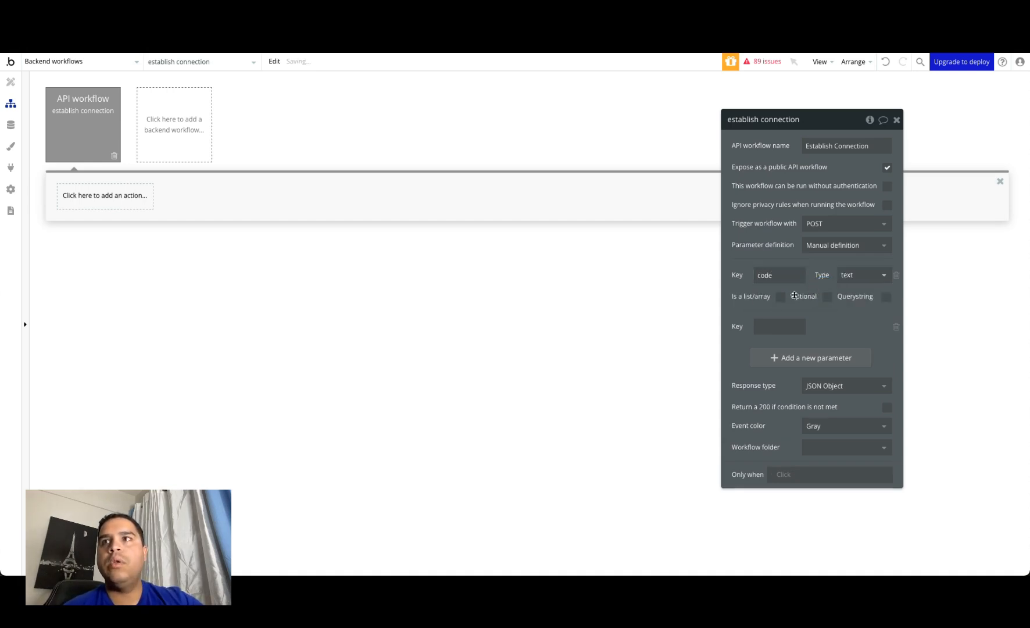
pyautogui.click(768, 327)
pyautogui.write('Redi')
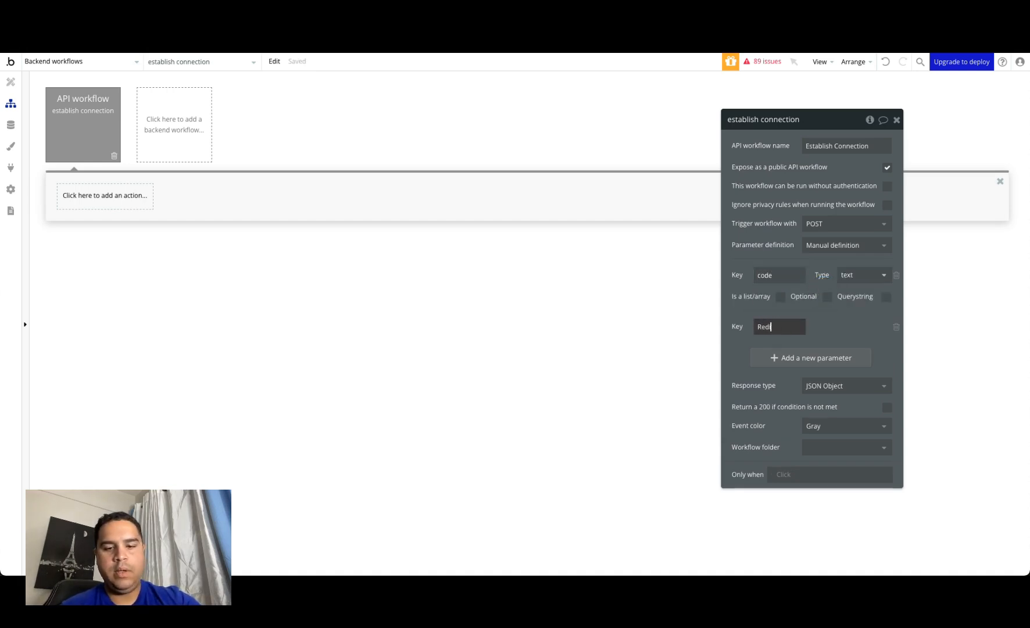
pyautogui.write('rect UR')
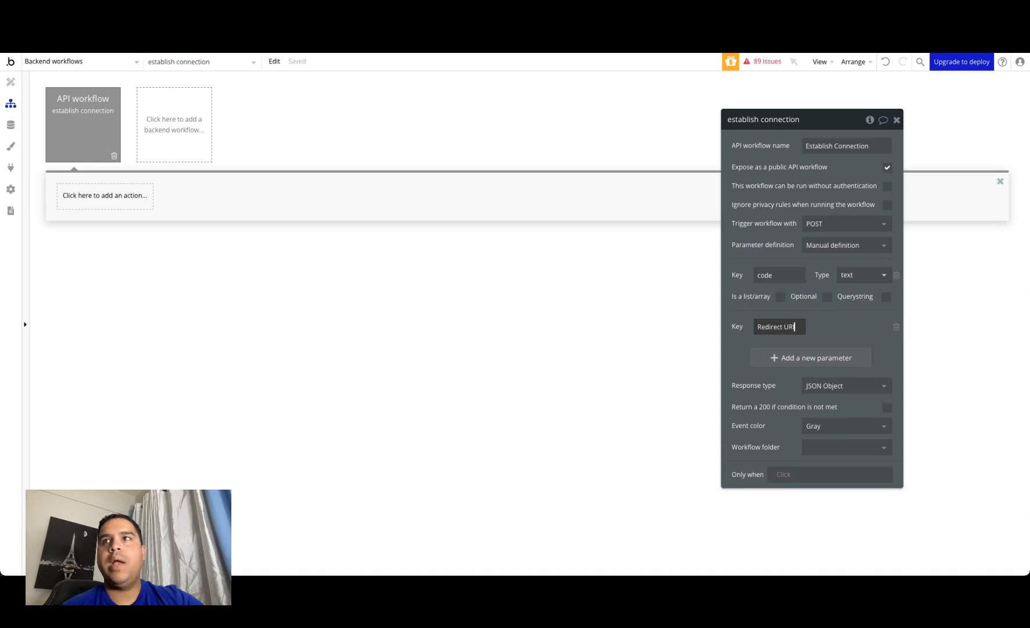
pyautogui.write('I')
pyautogui.click(740, 357)
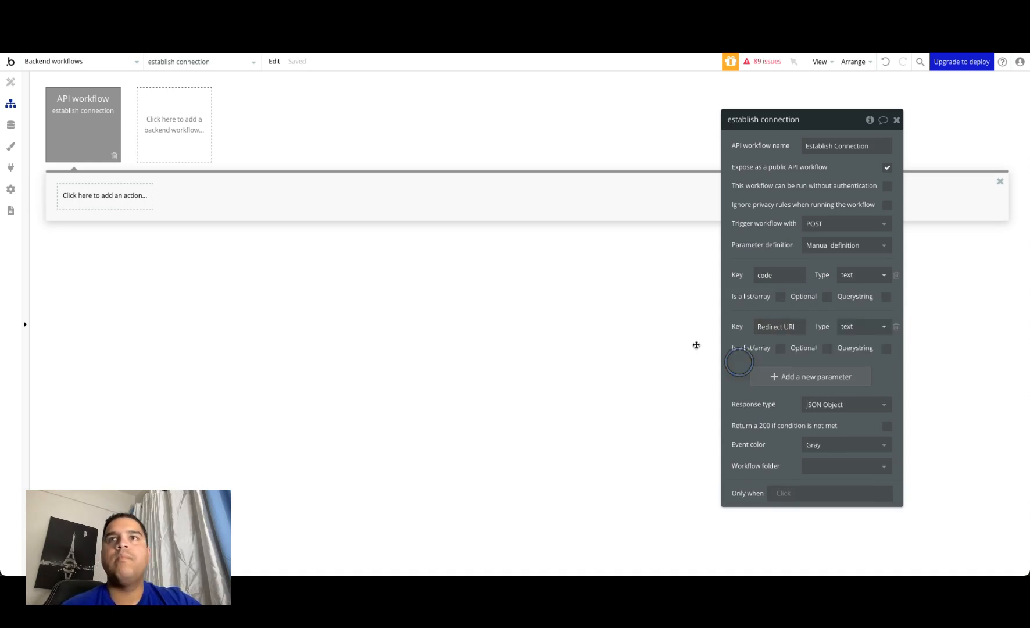
# Step: Add the Threads - Exchange Code for User Access Token action as the workflow's first step
pyautogui.click(127, 195)
pyautogui.moveTo(116, 256)
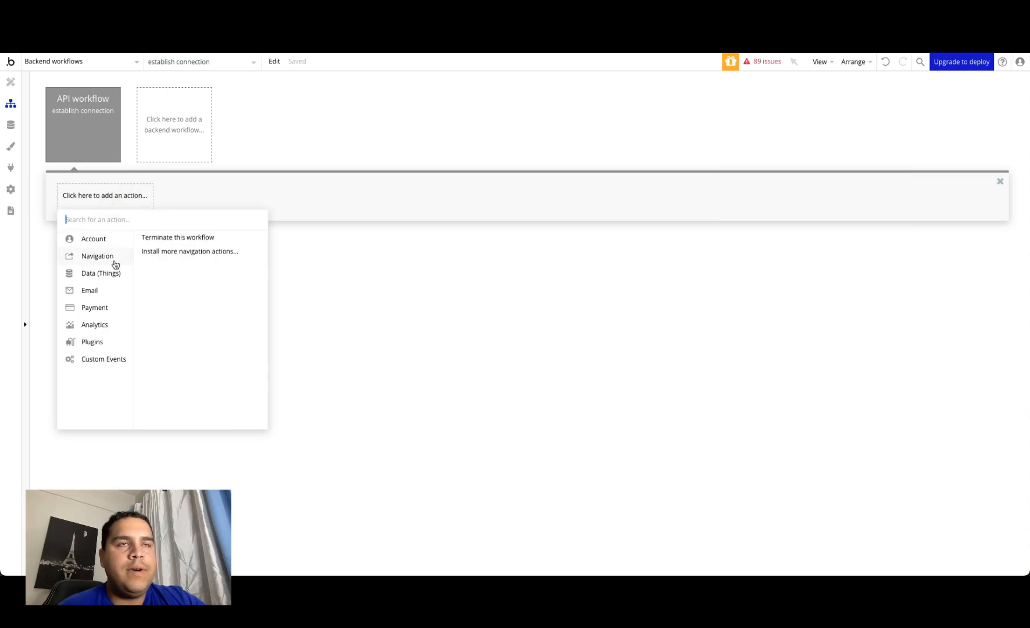
pyautogui.moveTo(103, 345)
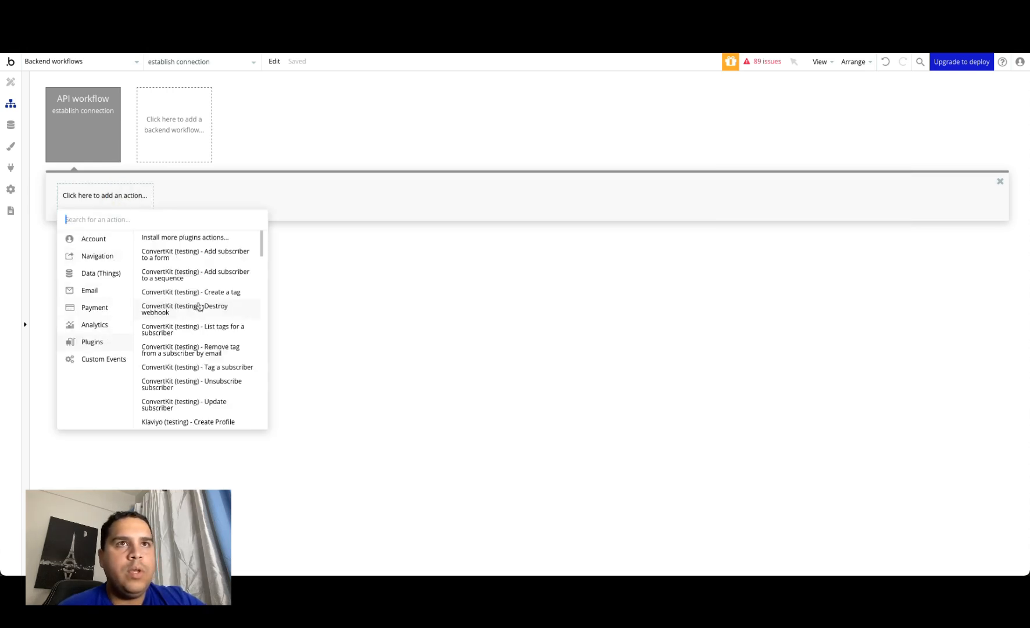
pyautogui.write('threads')
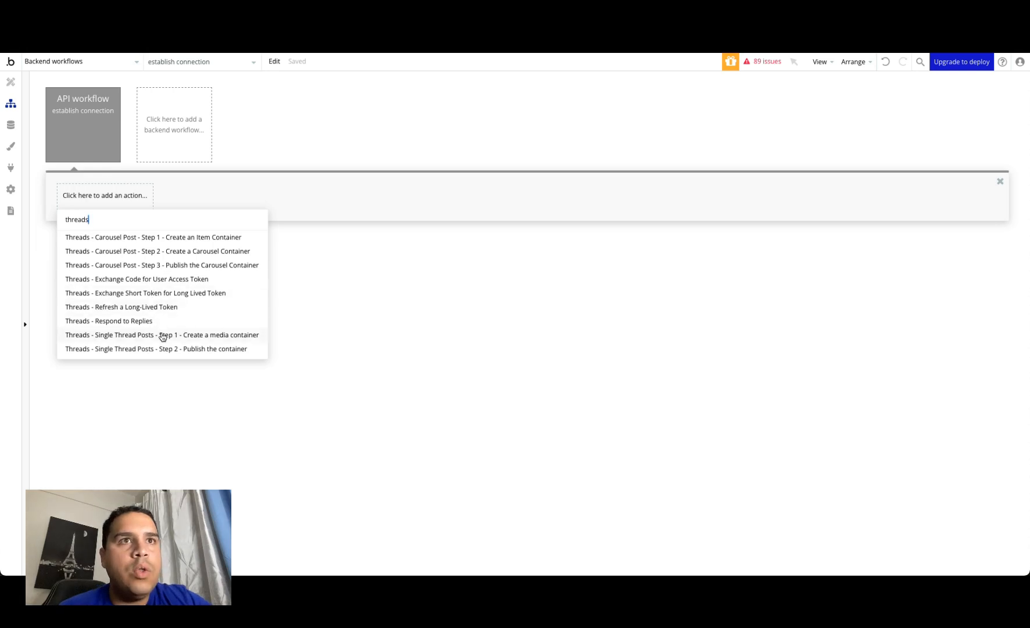
pyautogui.click(166, 282)
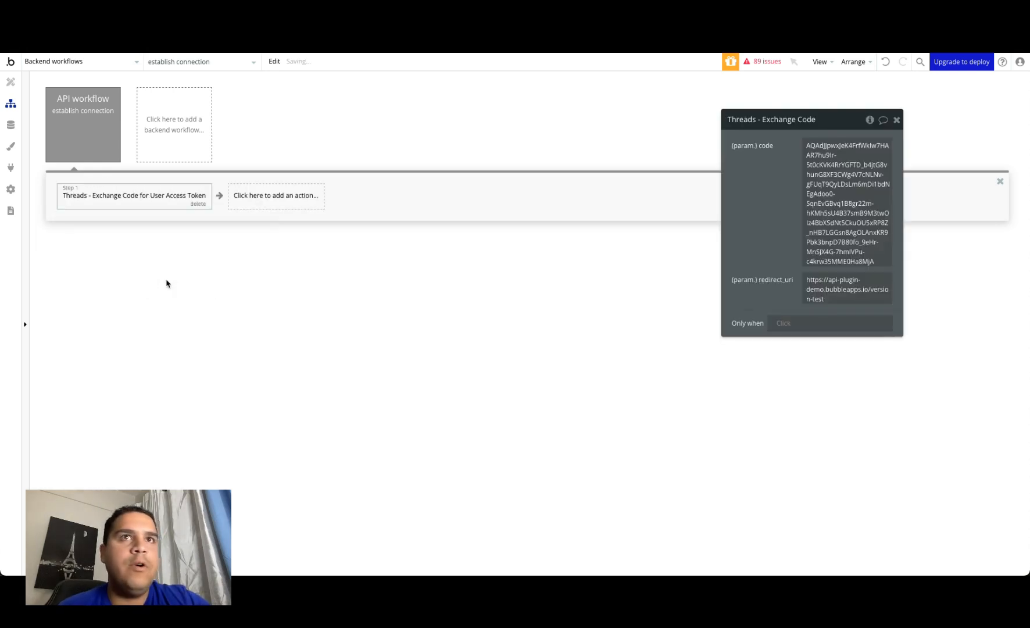
# Step: Replace the Exchange Code action's sample code and redirect_uri values with the workflow's dynamic code and Redirect URI parameters
pyautogui.click(822, 168)
pyautogui.click(934, 145)
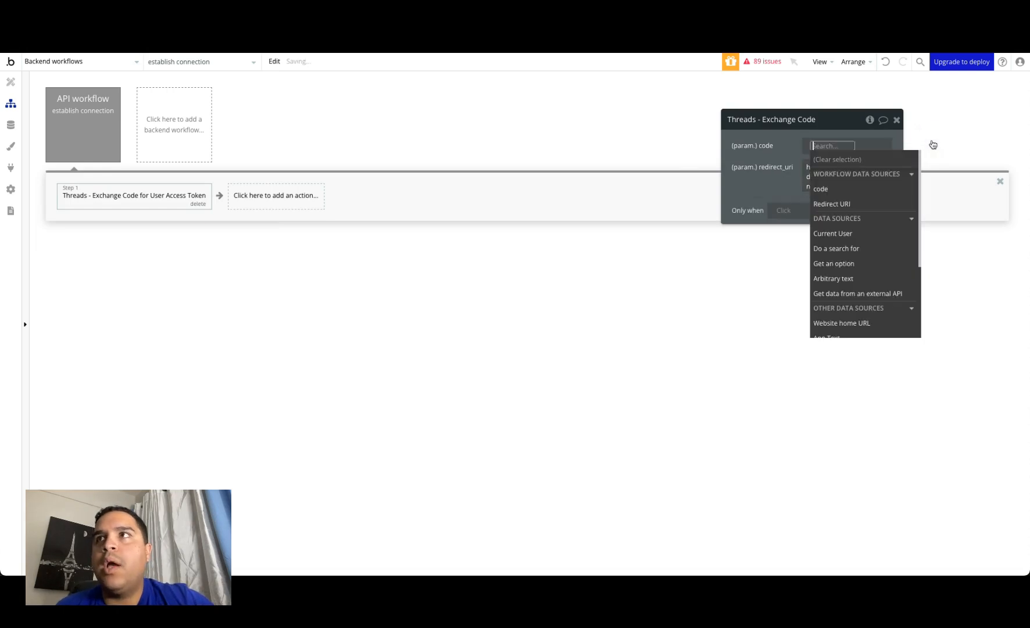
pyautogui.click(832, 193)
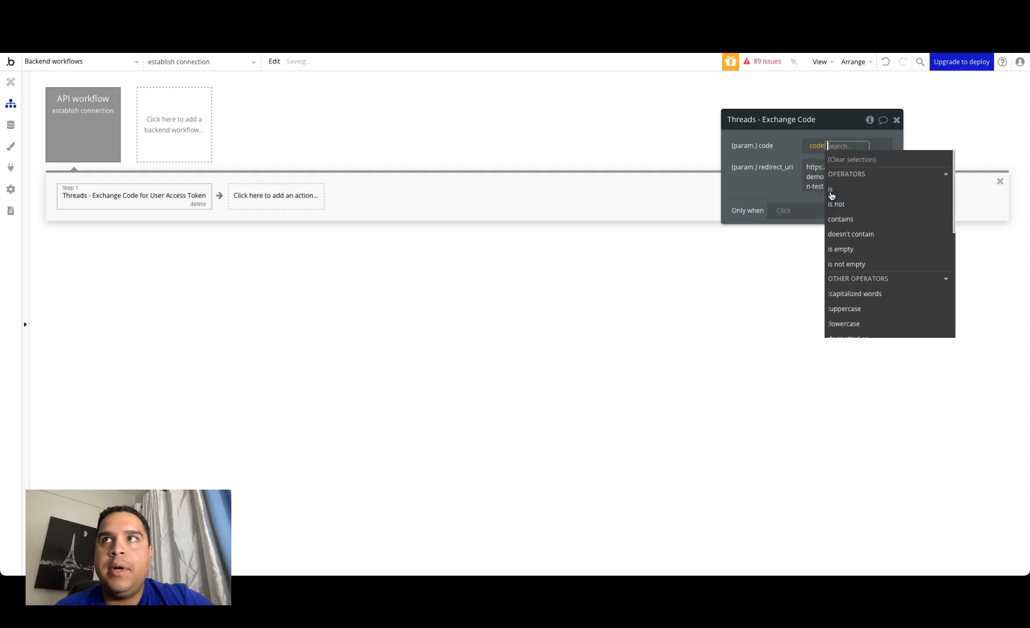
pyautogui.click(782, 151)
pyautogui.click(844, 176)
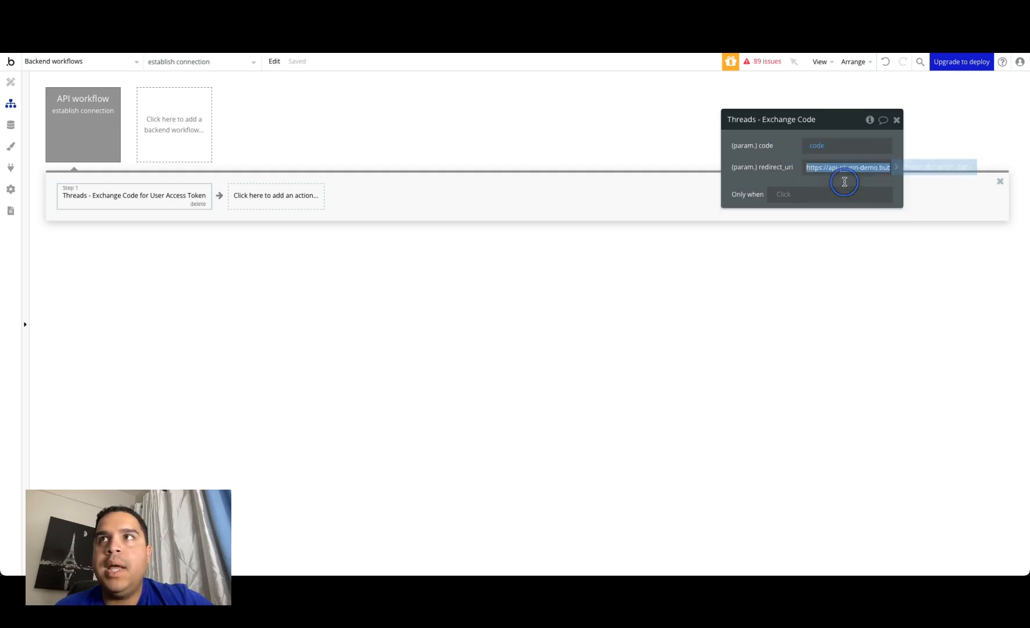
pyautogui.click(928, 170)
pyautogui.click(832, 225)
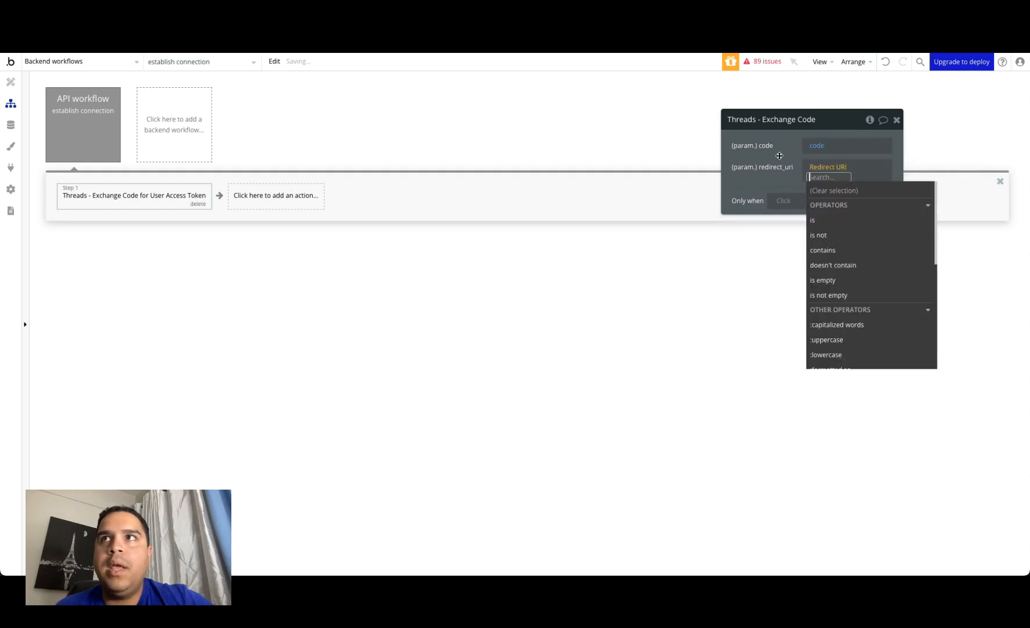
pyautogui.click(780, 155)
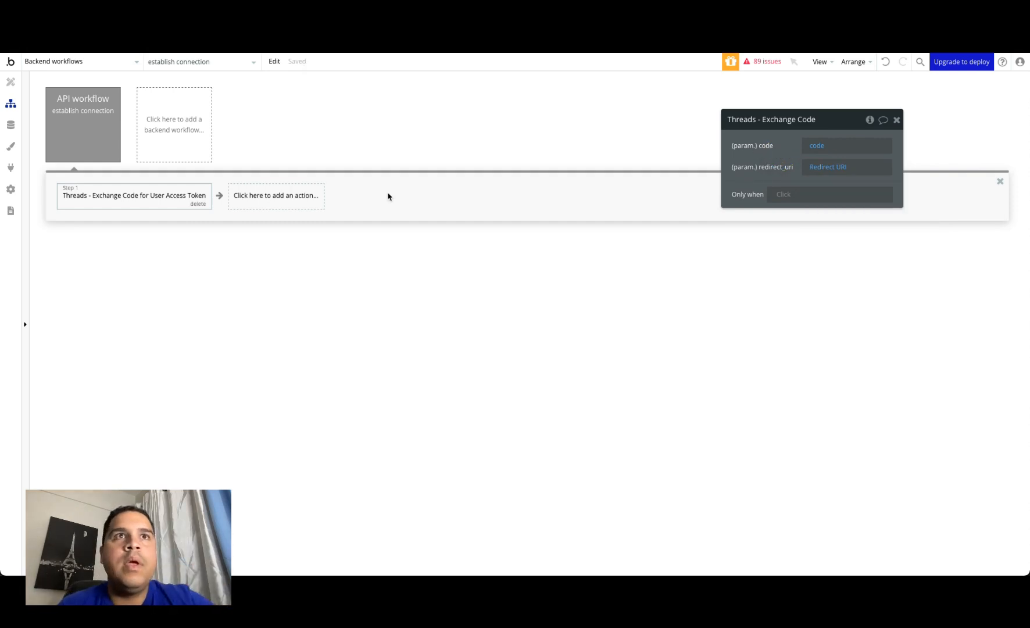
# Step: Add the Threads - Exchange Short Token for Long Lived Token action as the workflow's second step
pyautogui.click(260, 198)
pyautogui.moveTo(265, 343)
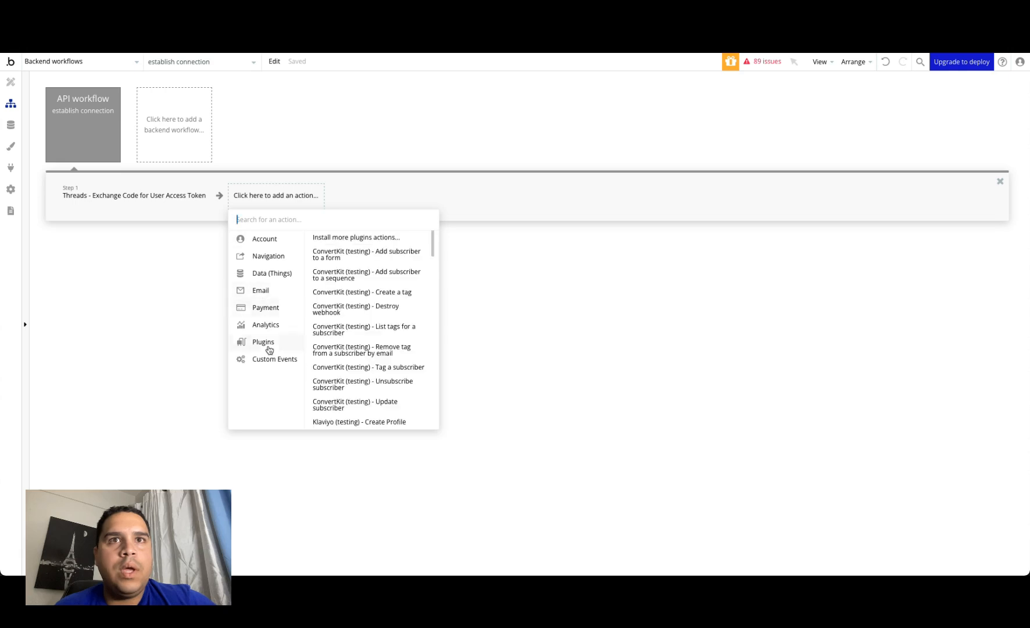
pyautogui.write('threads')
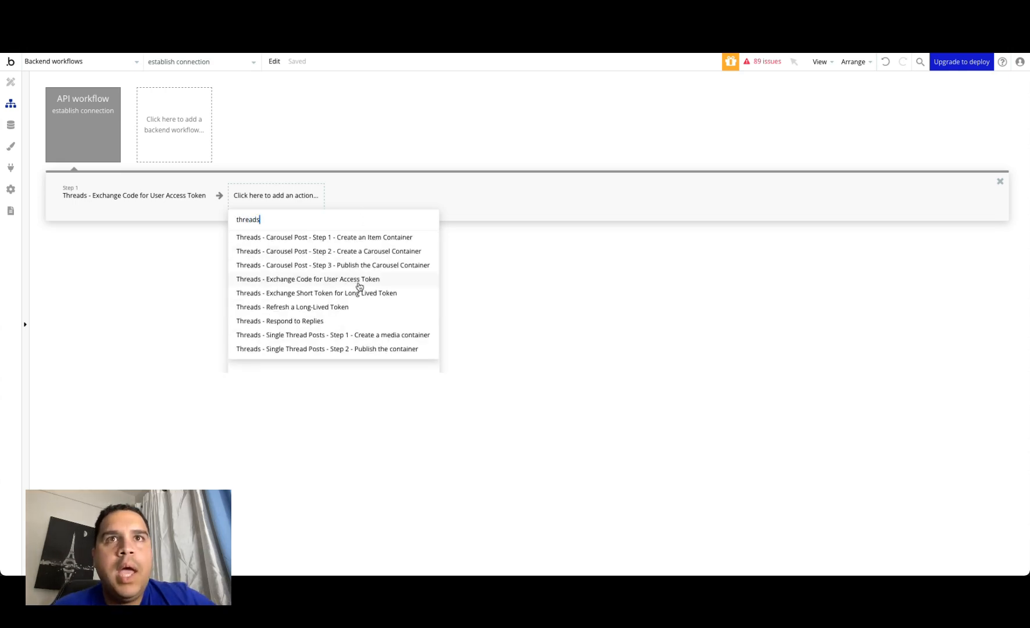
pyautogui.click(375, 295)
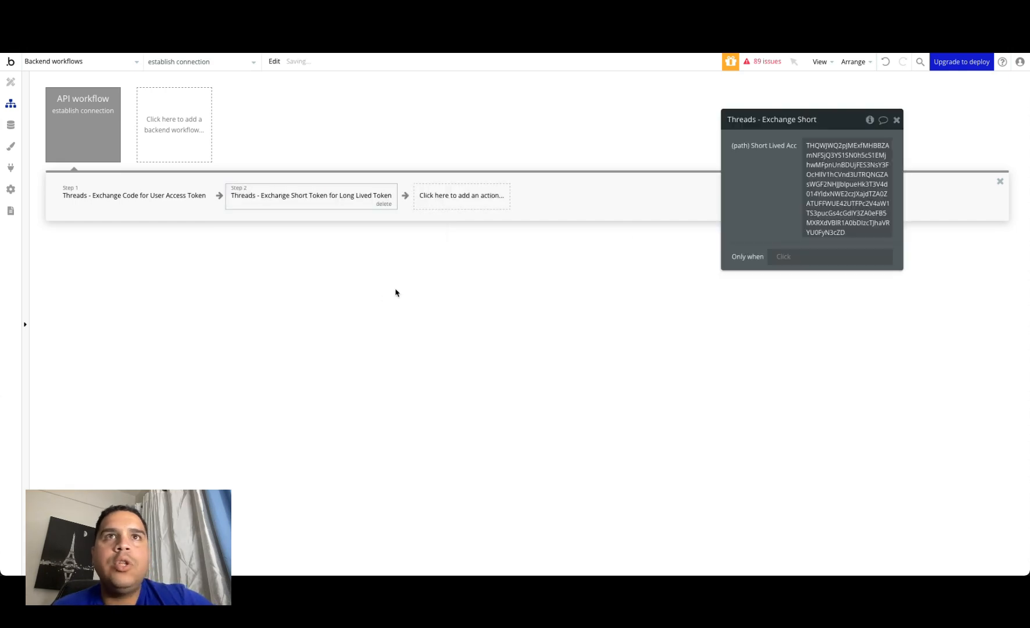
# Step: Replace the Exchange Short Token action's sample Short Lived Access Token value with Result of step 1's body access_token
pyautogui.moveTo(809, 150); pyautogui.dragTo(839, 164)
pyautogui.click(926, 146)
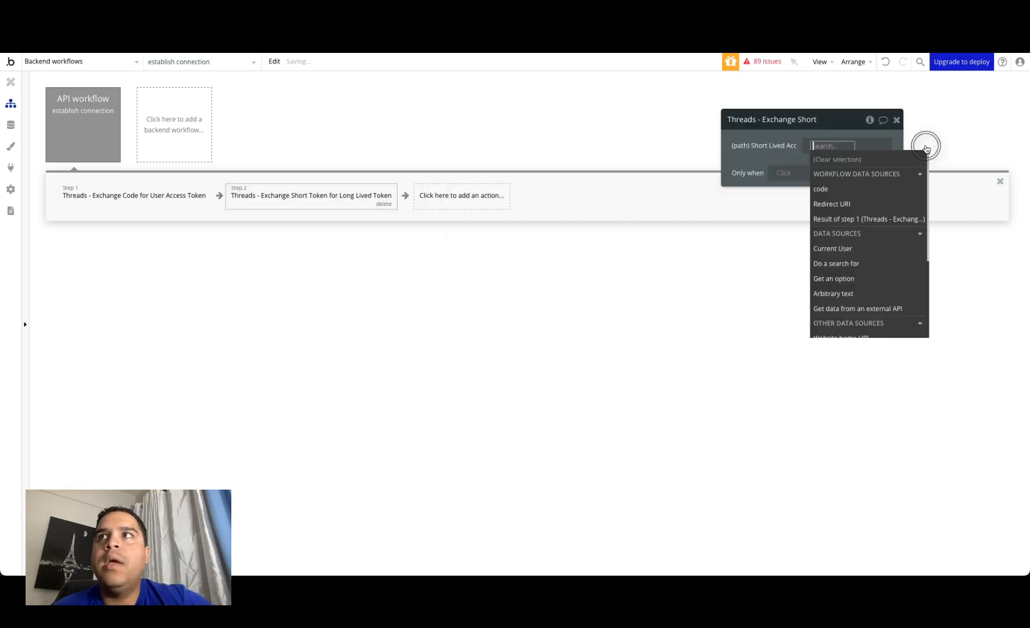
pyautogui.click(826, 220)
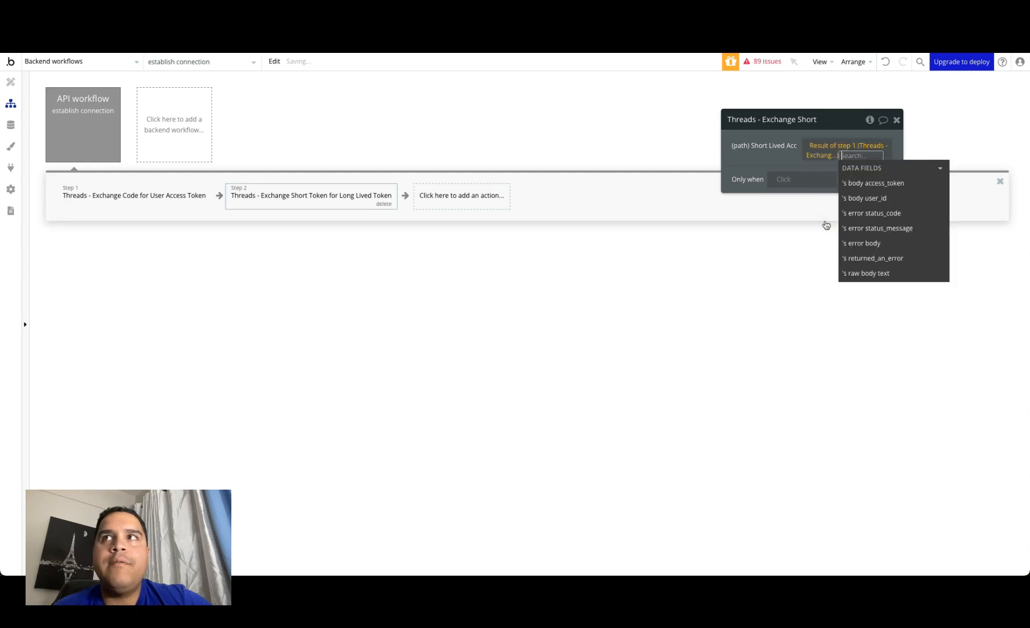
pyautogui.click(869, 184)
pyautogui.click(770, 171)
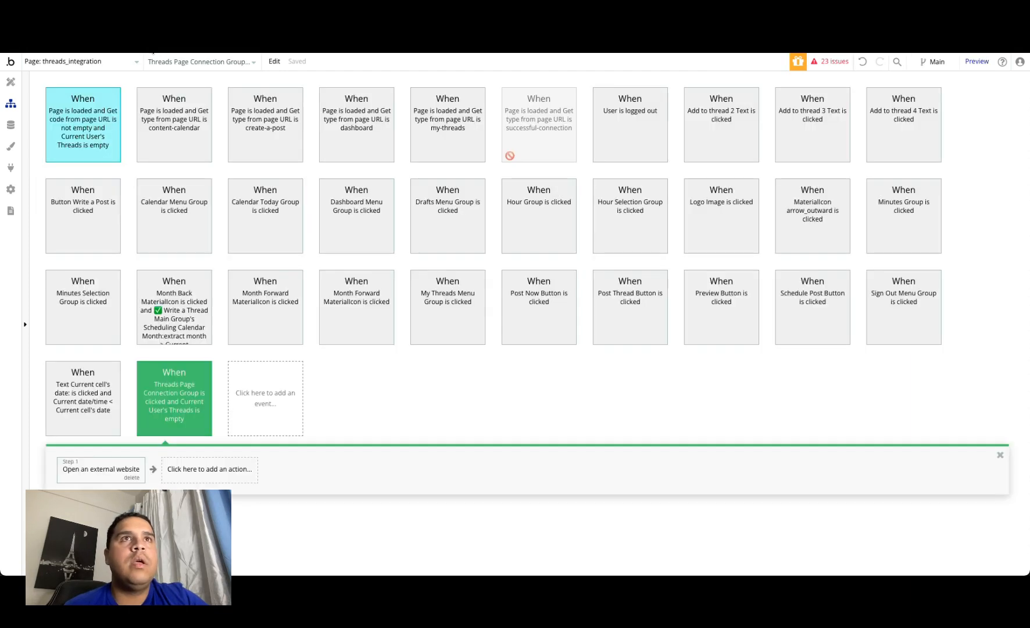
# Step: Copy the Debug data type from the app containing the threads_integration page into this app's data types
pyautogui.click(11, 124)
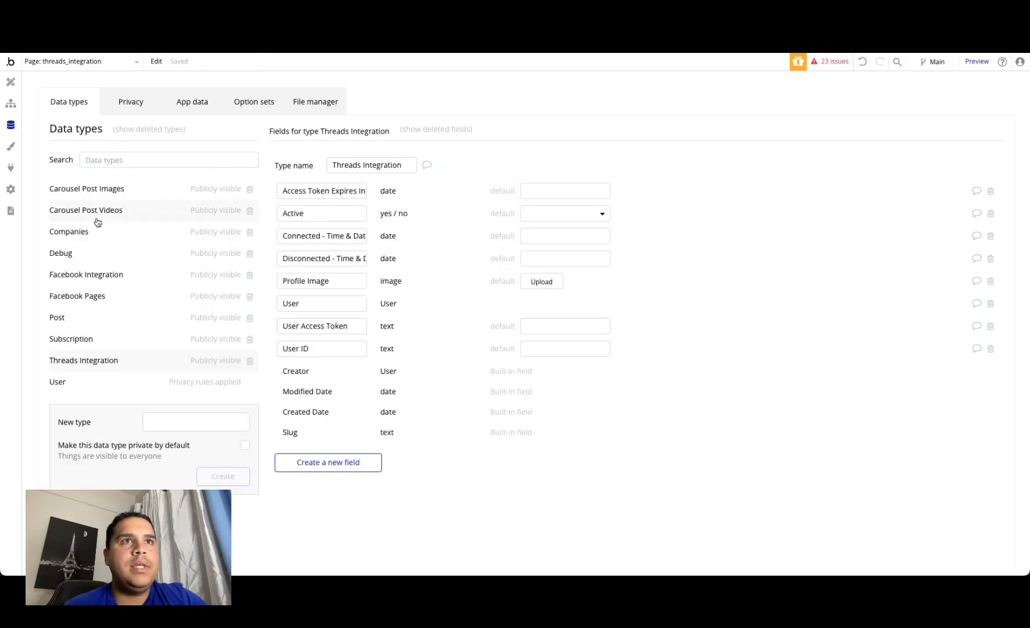
pyautogui.click(87, 254)
pyautogui.rightClick(89, 255)
pyautogui.click(110, 263)
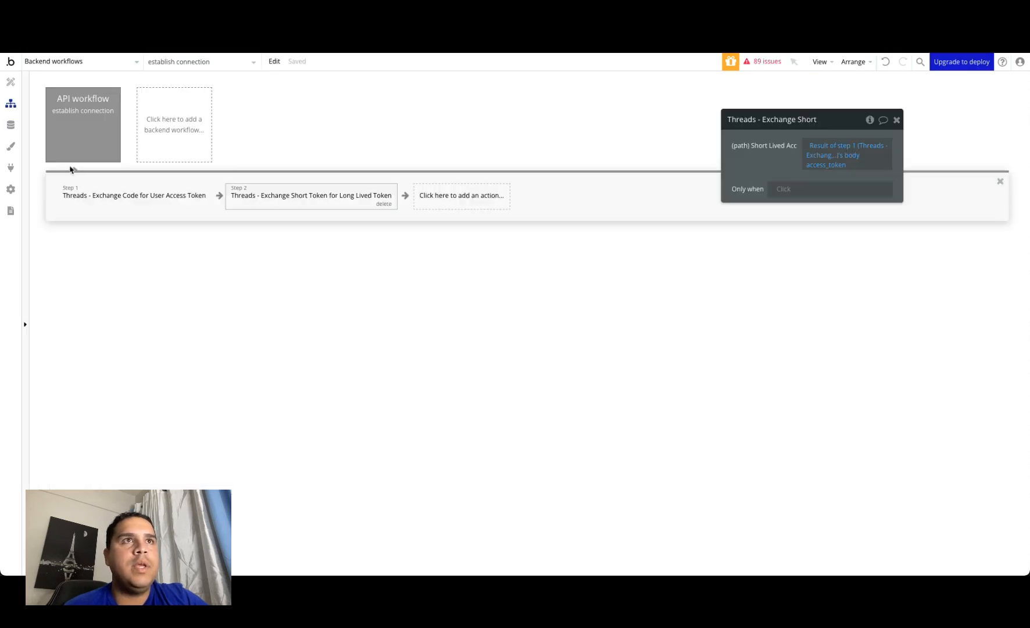
pyautogui.click(10, 125)
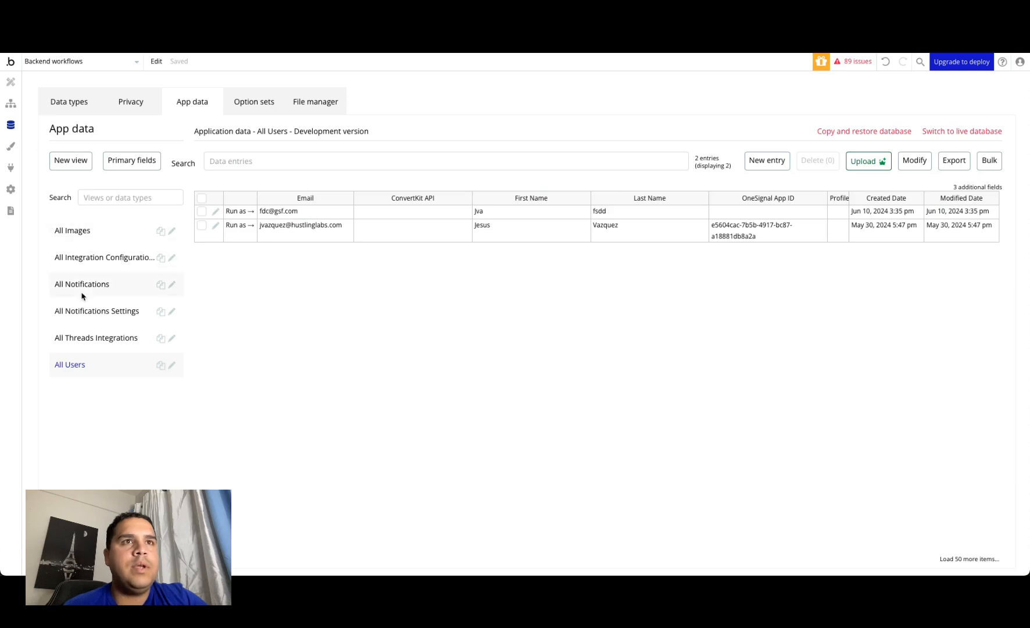
pyautogui.click(90, 259)
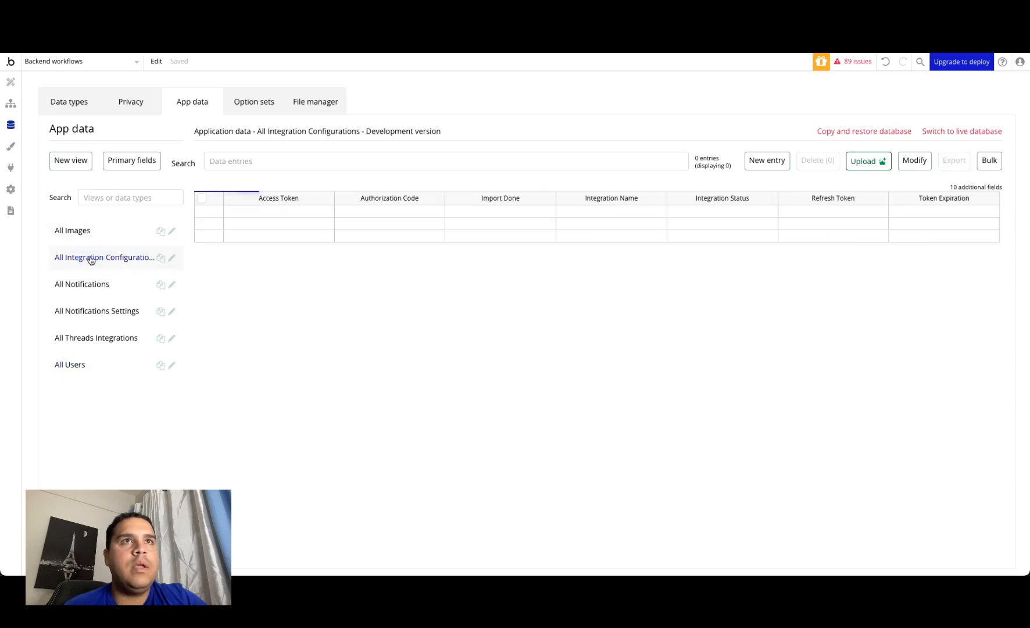
pyautogui.click(58, 115)
pyautogui.rightClick(99, 214)
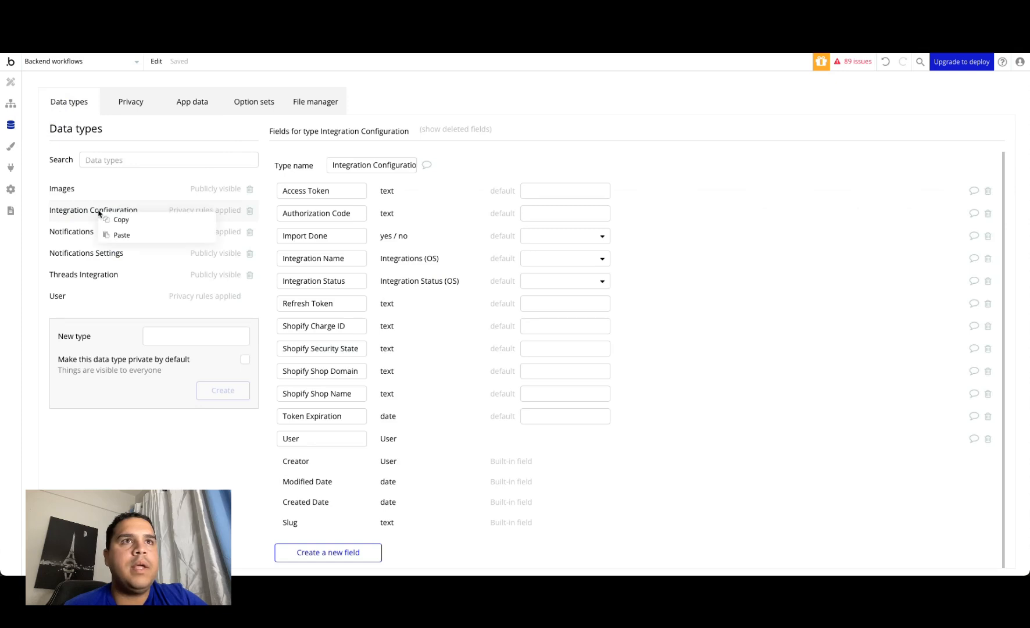
pyautogui.click(122, 236)
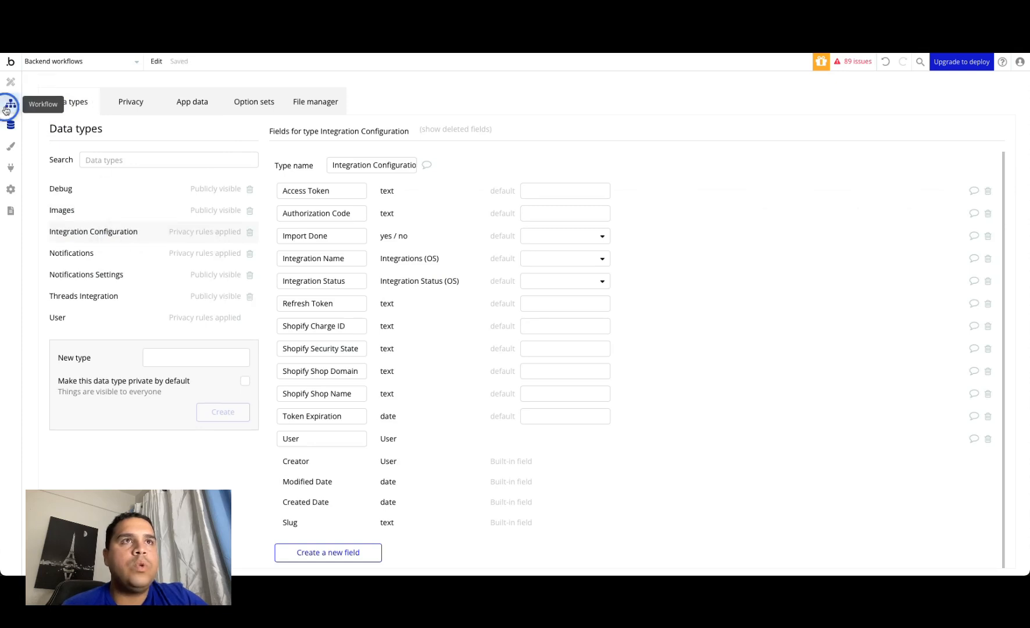
# Step: Insert a Create a new thing action of type Debug directly after the workflow's first step, with all its fields added
pyautogui.click(11, 103)
pyautogui.click(221, 195)
pyautogui.moveTo(266, 256)
pyautogui.click(372, 242)
pyautogui.click(820, 145)
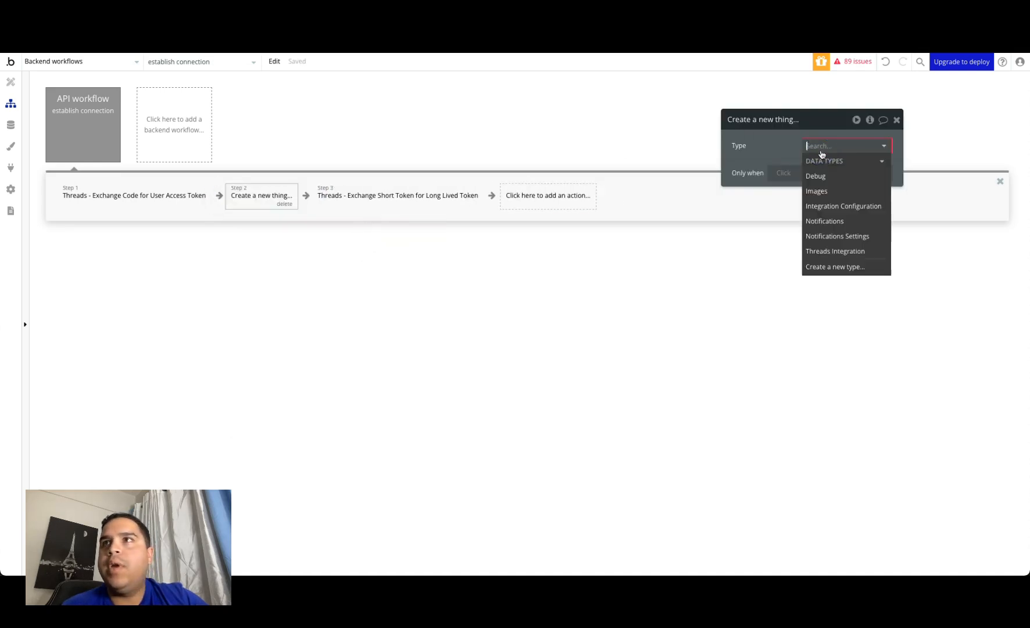
pyautogui.click(816, 174)
pyautogui.click(874, 193)
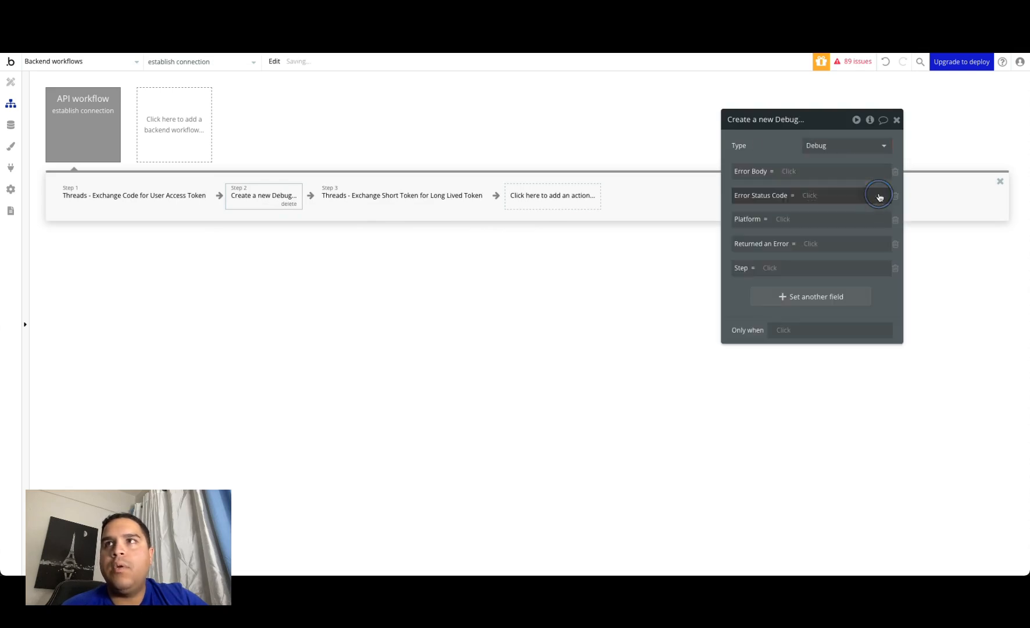
# Step: Set the Debug action's Error Body to Result of step 1's error status_message and Error Status Code to its error status_code
pyautogui.click(790, 173)
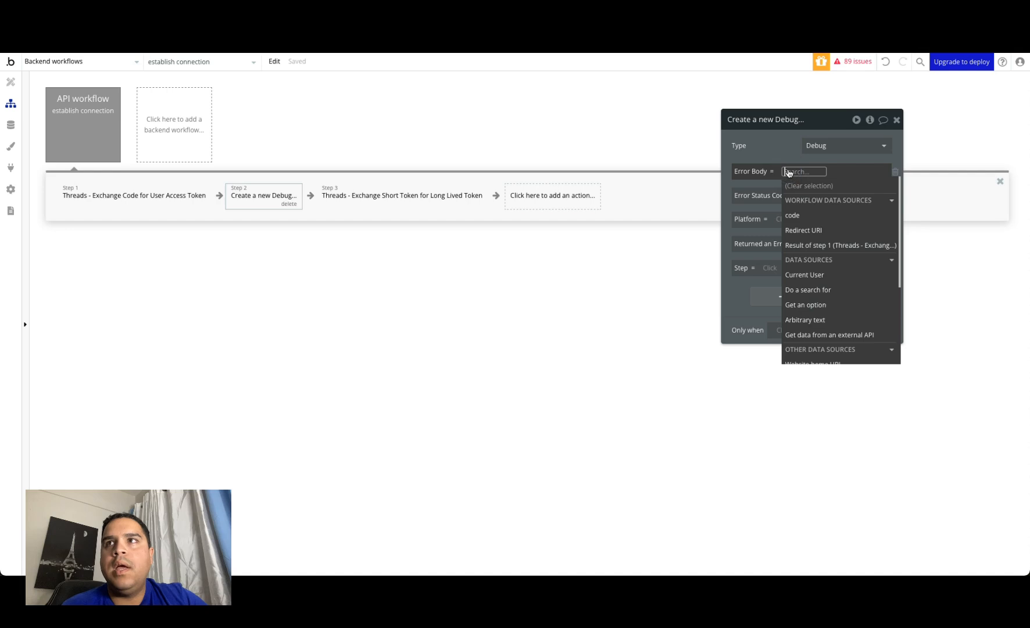
pyautogui.click(812, 245)
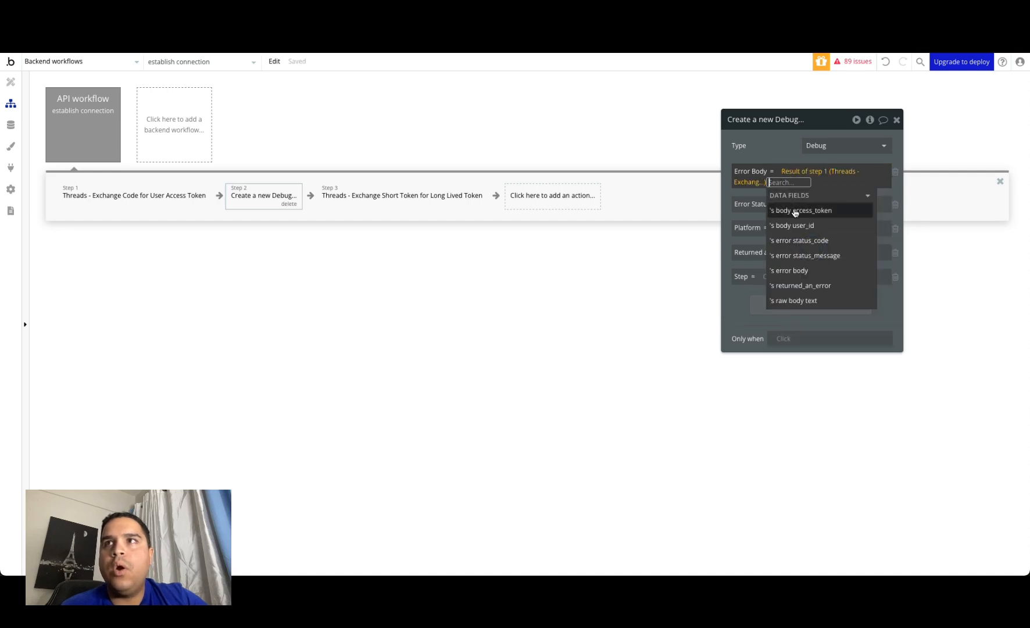
pyautogui.click(806, 256)
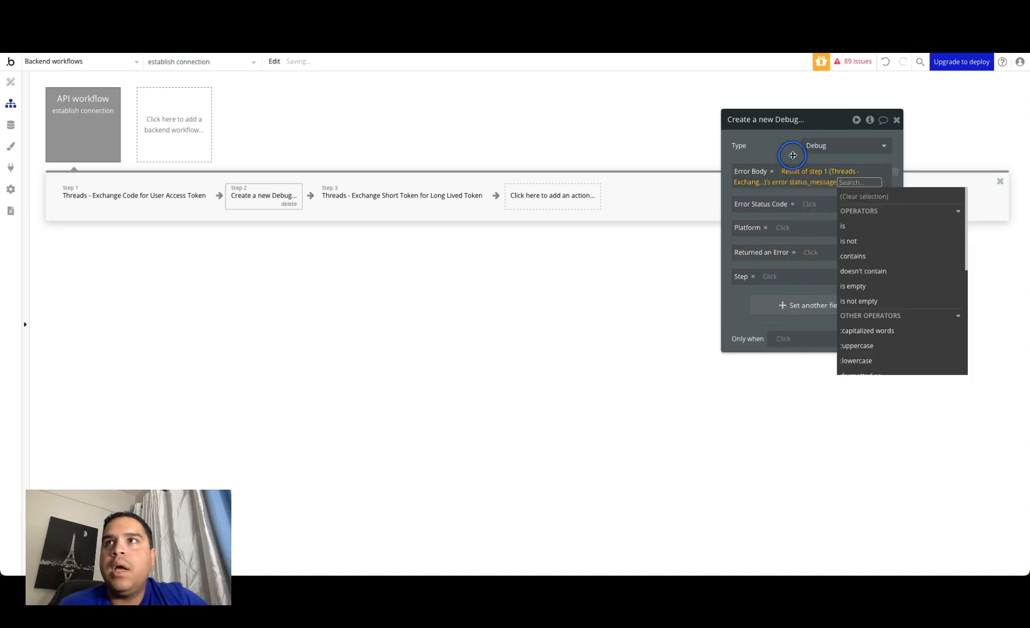
pyautogui.click(792, 156)
pyautogui.click(809, 204)
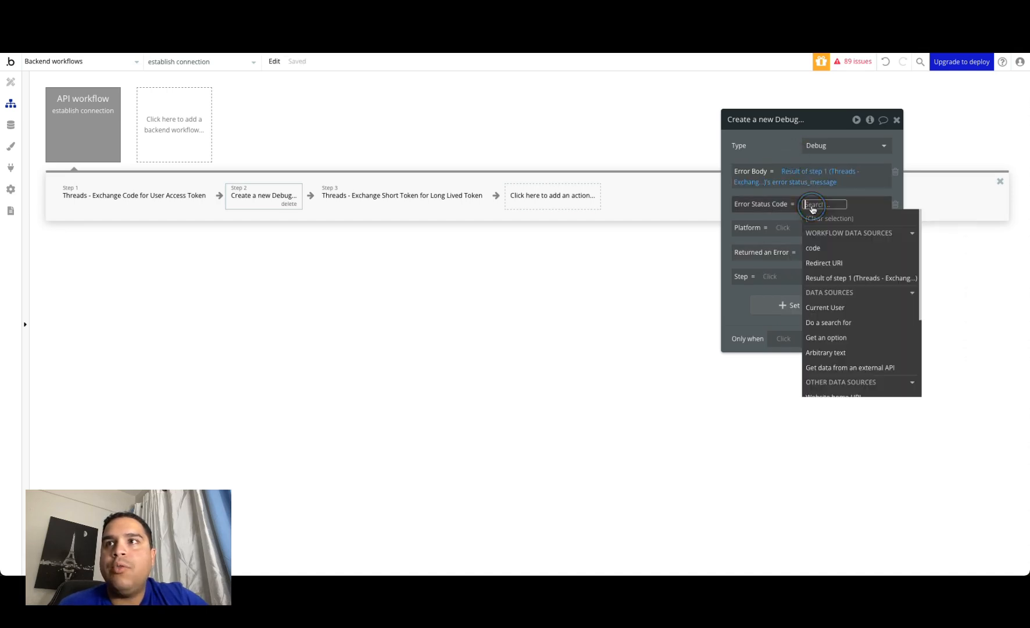
pyautogui.click(821, 278)
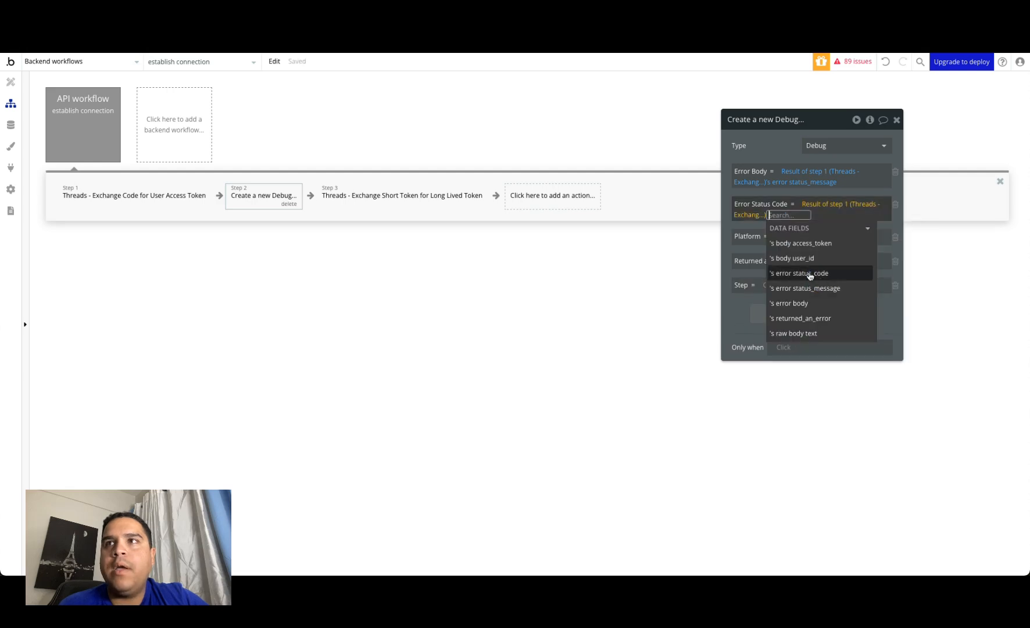
pyautogui.click(811, 276)
pyautogui.click(784, 137)
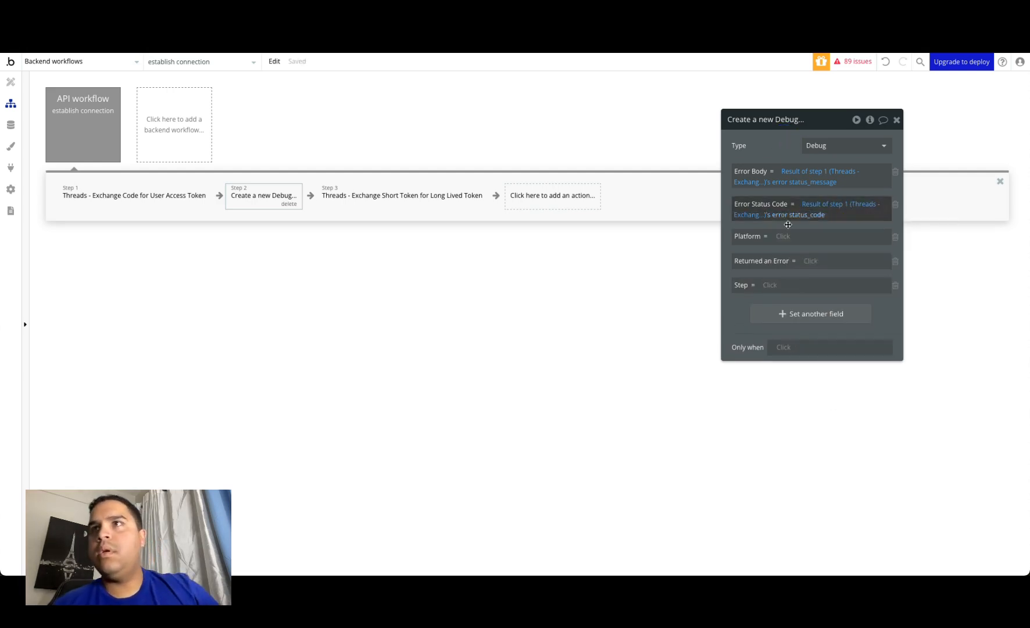
# Step: Remove the Platform field from the step 2 Debug action
pyautogui.click(778, 236)
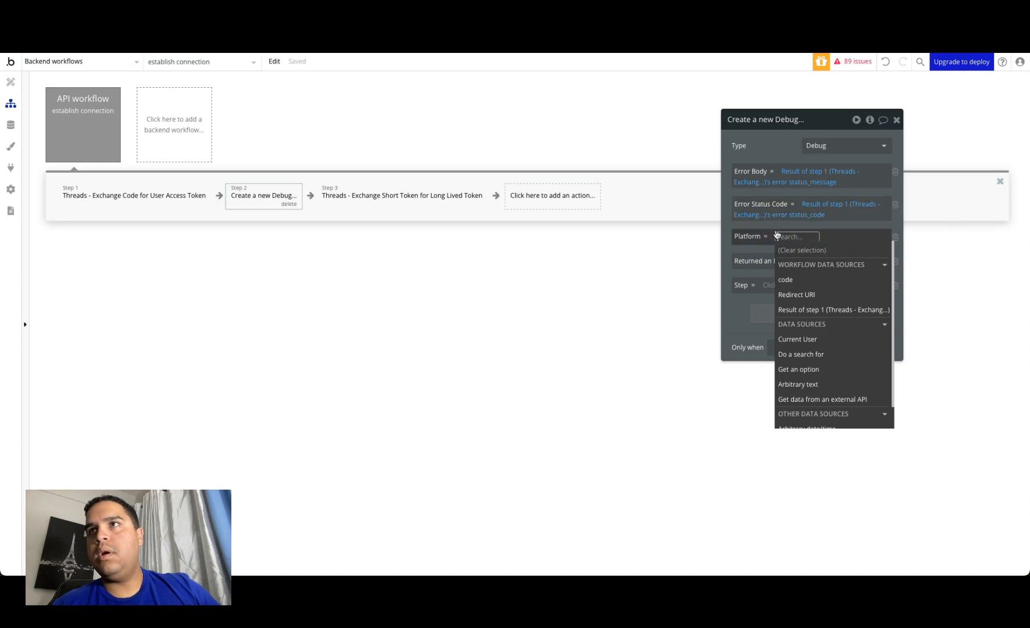
pyautogui.click(778, 225)
pyautogui.click(896, 237)
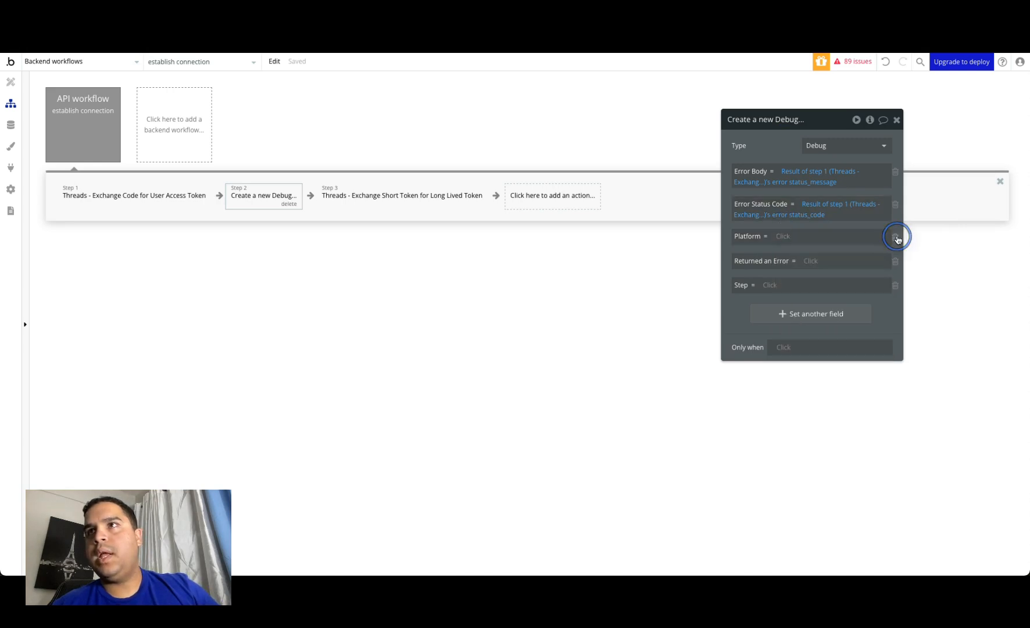
# Step: Set the step 2 Debug action's Step field to 1 and remove its Returned an Error field
pyautogui.click(813, 237)
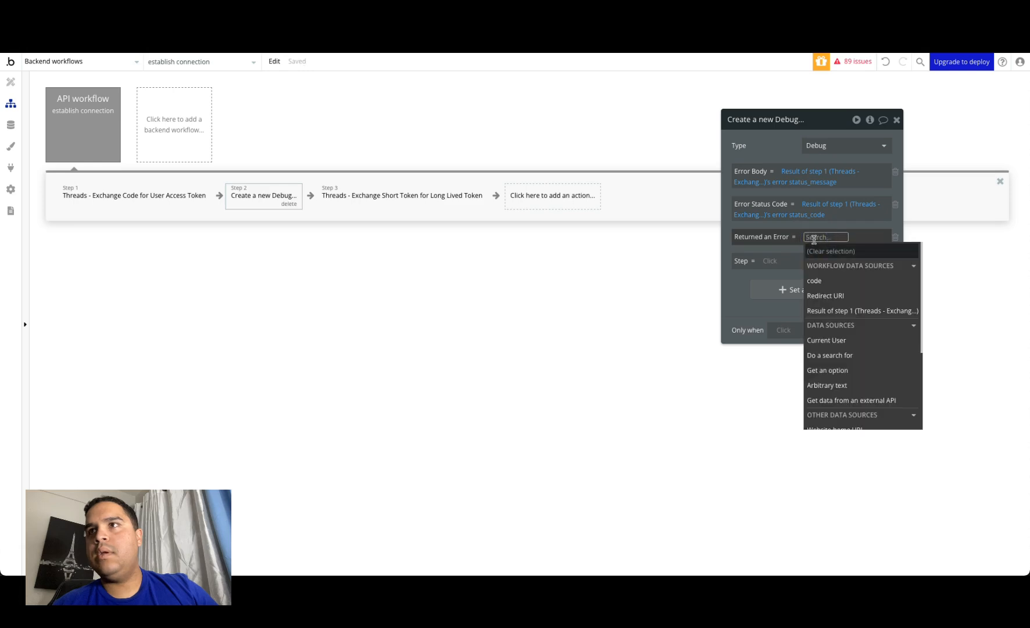
pyautogui.write('Yes')
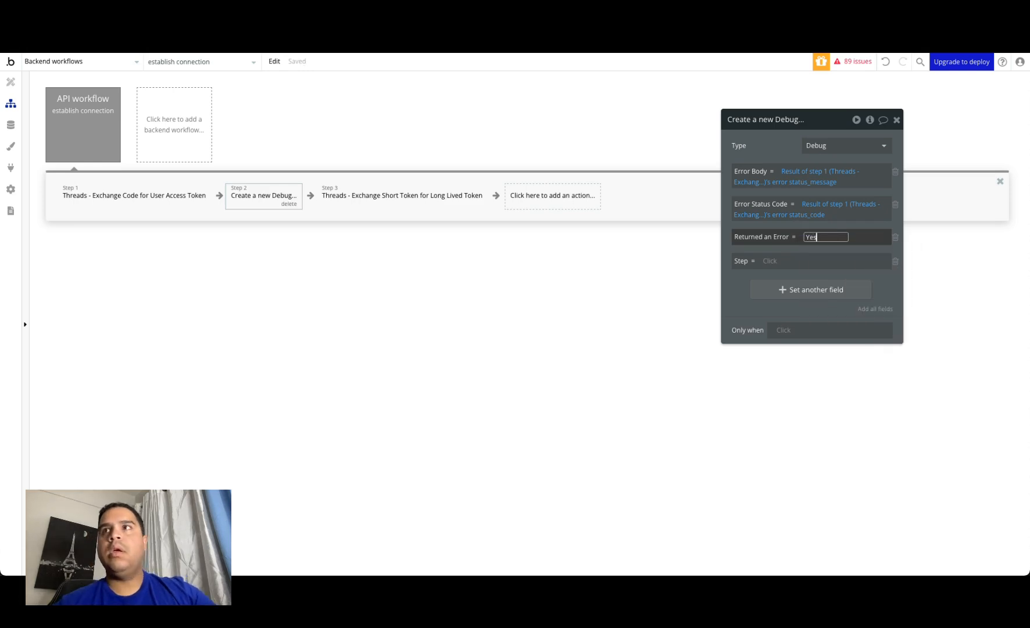
pyautogui.click(767, 262)
pyautogui.write('1')
pyautogui.click(741, 285)
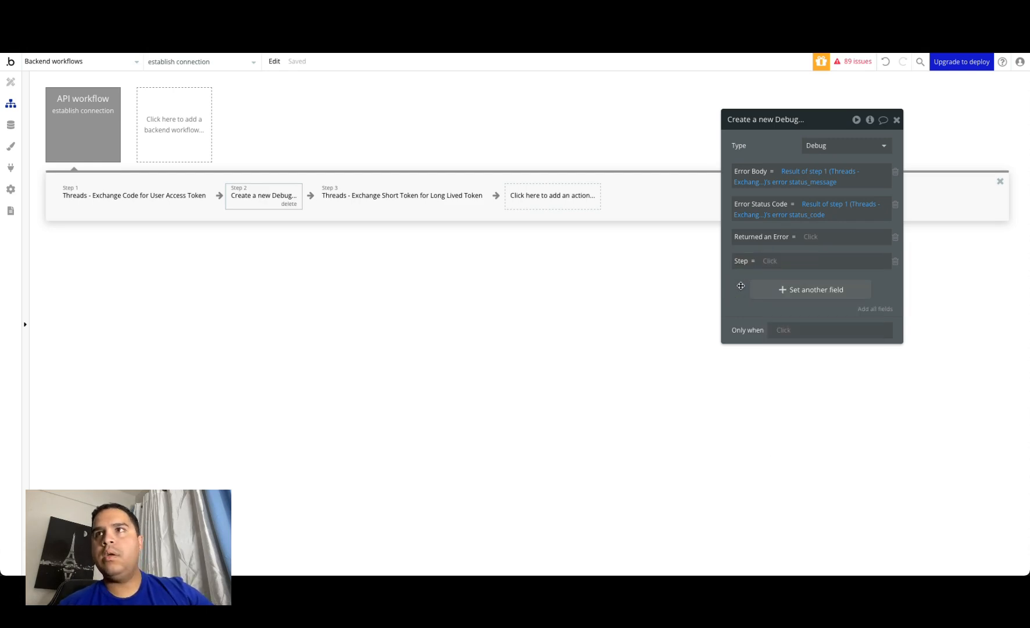
pyautogui.click(771, 261)
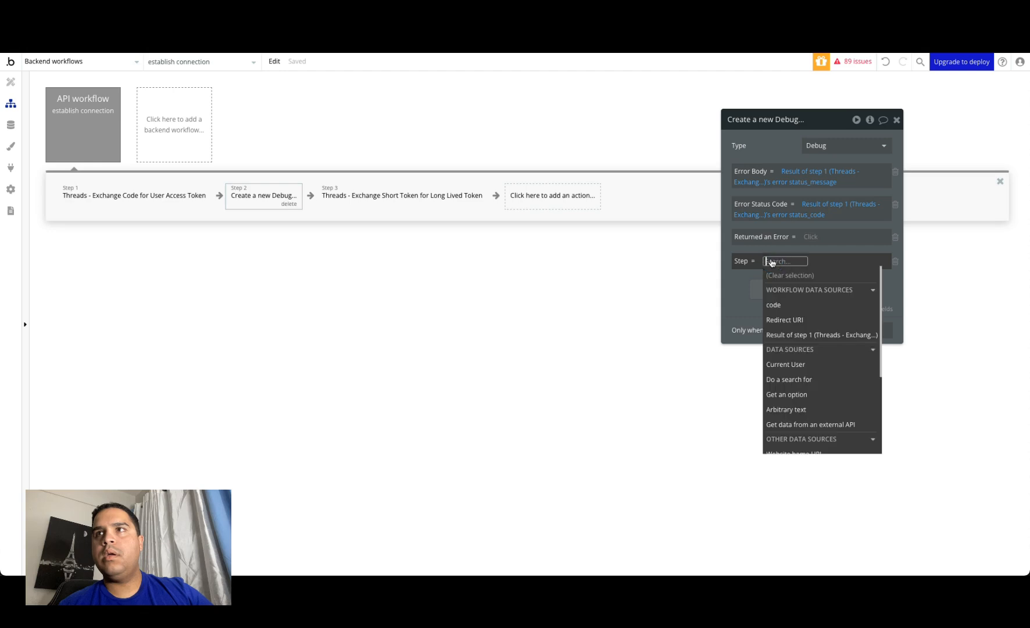
pyautogui.click(739, 283)
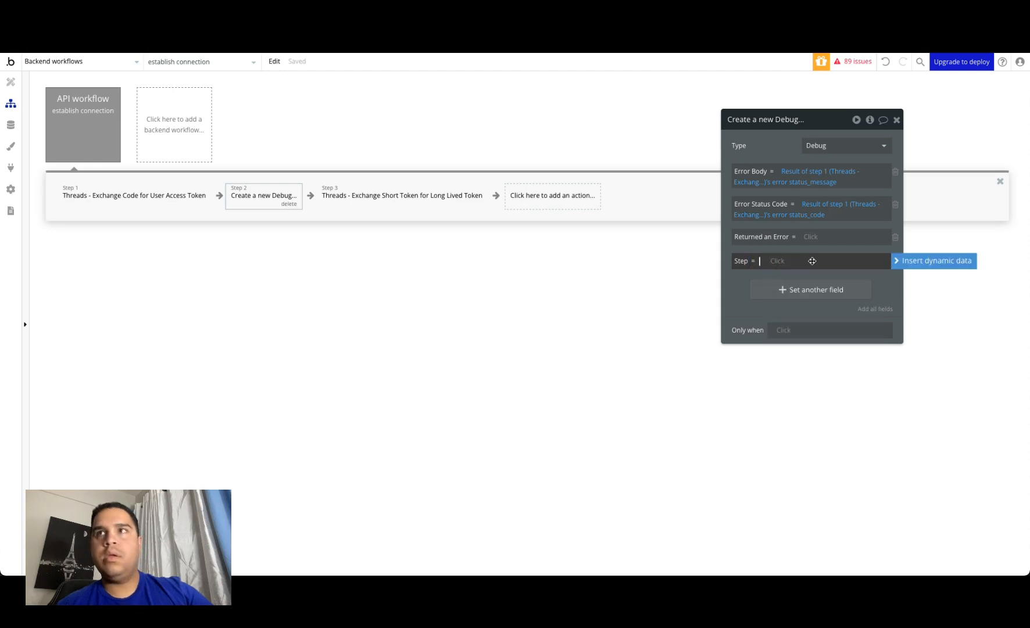
pyautogui.click(805, 237)
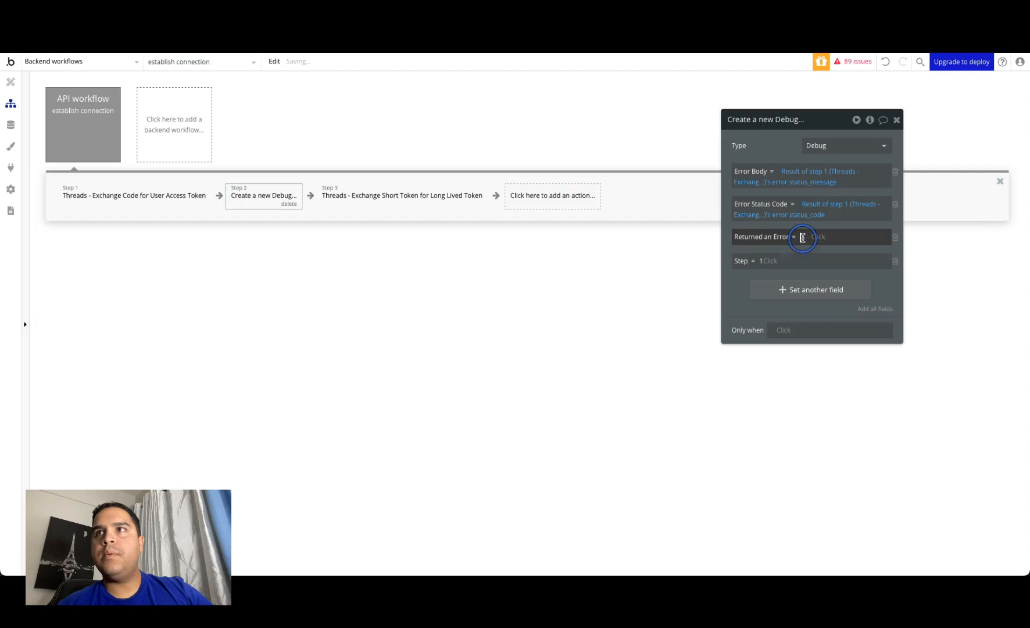
pyautogui.click(895, 285)
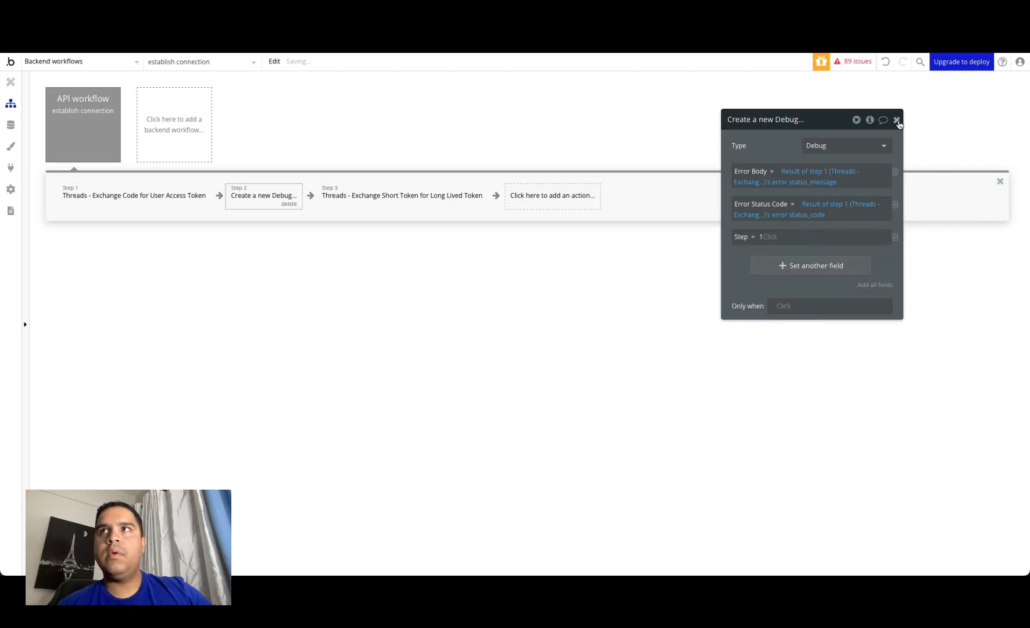
pyautogui.click(897, 120)
# Step: Duplicate the step 2 Debug action to the end of the workflow as step 4
pyautogui.click(545, 195)
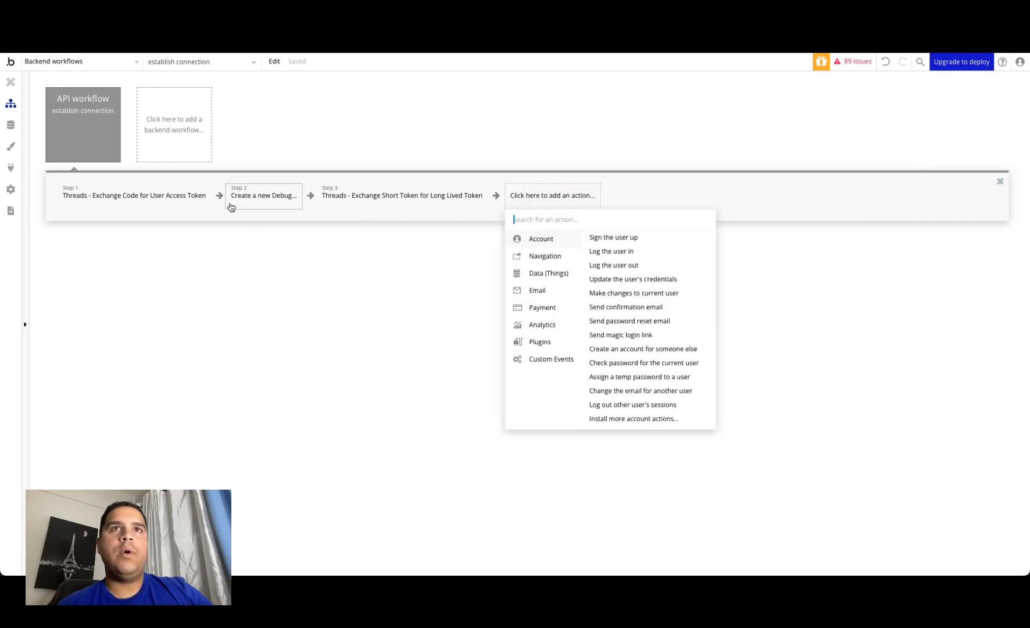
pyautogui.click(232, 198)
pyautogui.rightClick(232, 199)
pyautogui.click(259, 270)
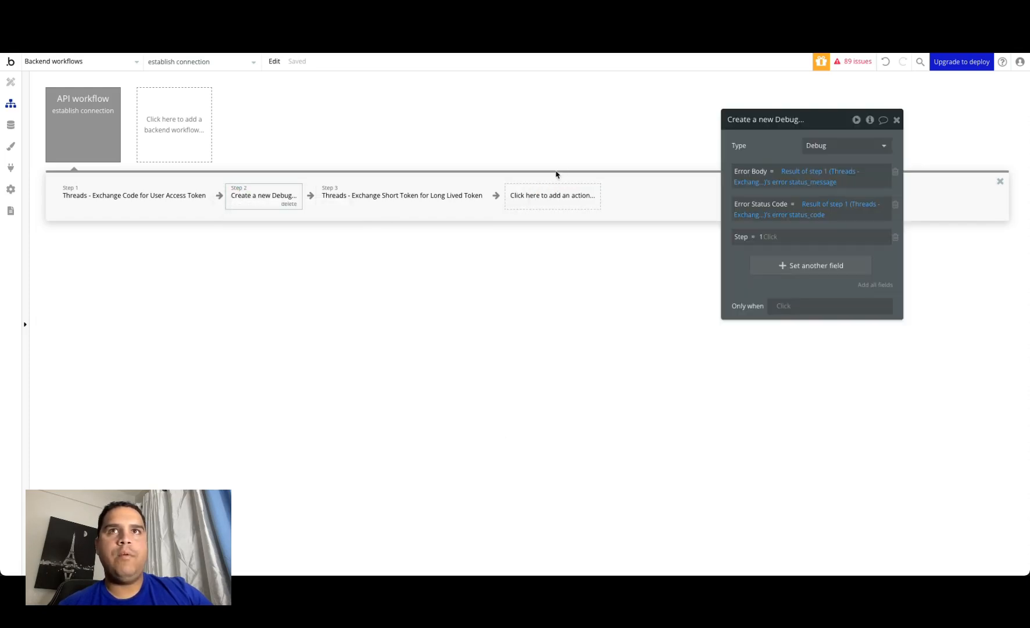
pyautogui.rightClick(547, 196)
pyautogui.click(582, 200)
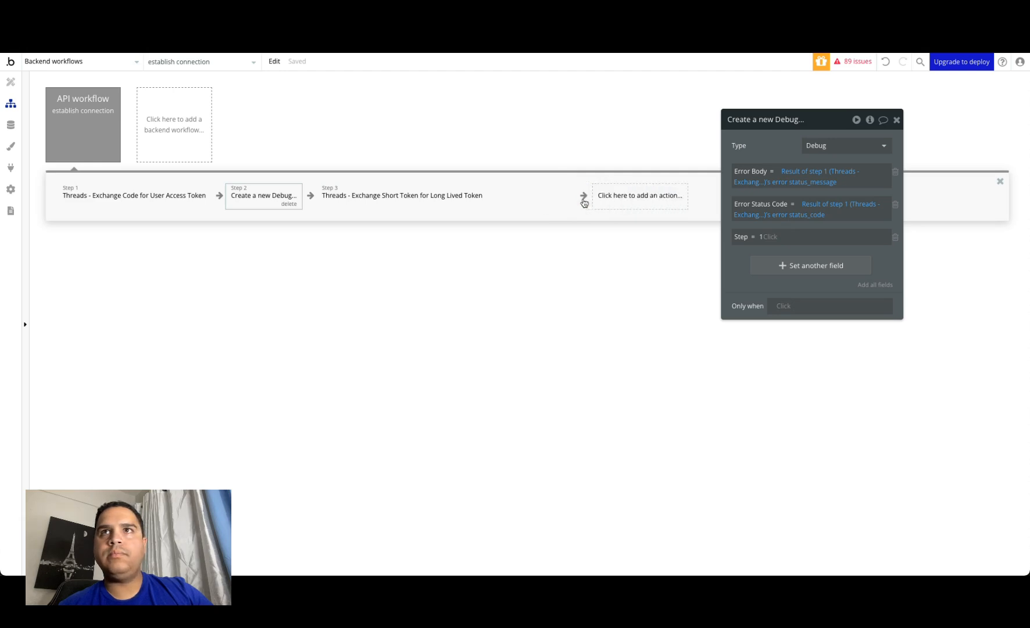
# Step: Switch the step 4 Debug action's Error Body and Error Status Code source to Result of step 3, and set Step to 2
pyautogui.click(813, 174)
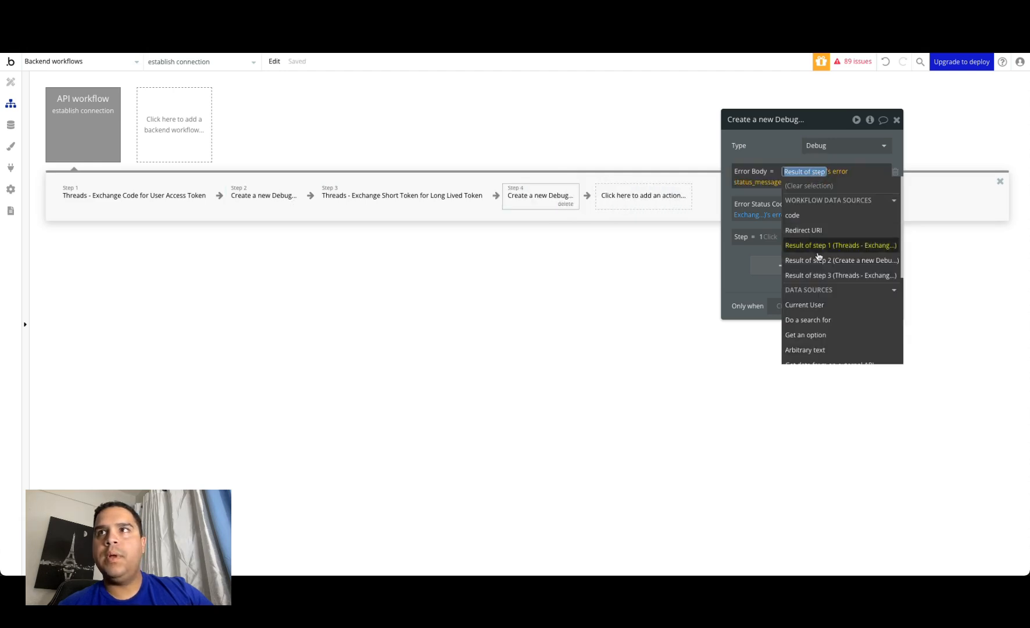
pyautogui.click(820, 275)
pyautogui.click(782, 135)
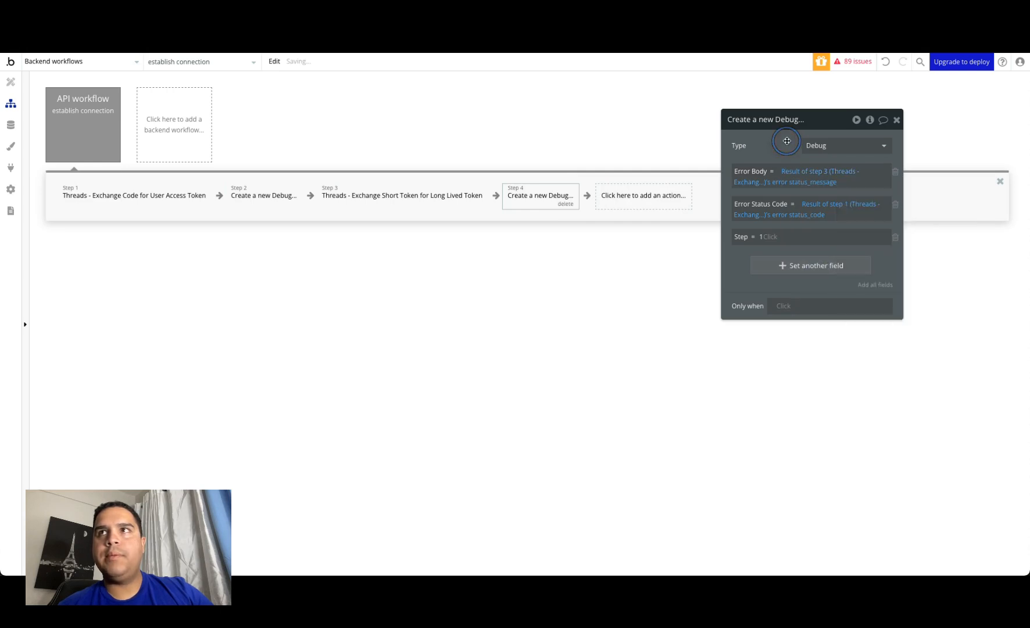
pyautogui.click(810, 208)
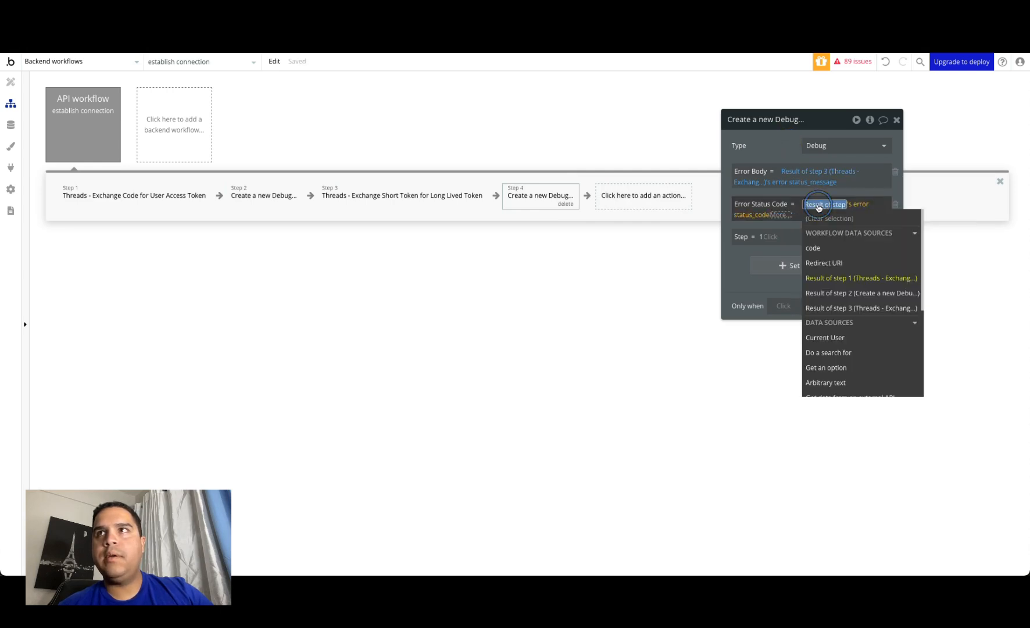
pyautogui.click(820, 307)
pyautogui.click(761, 237)
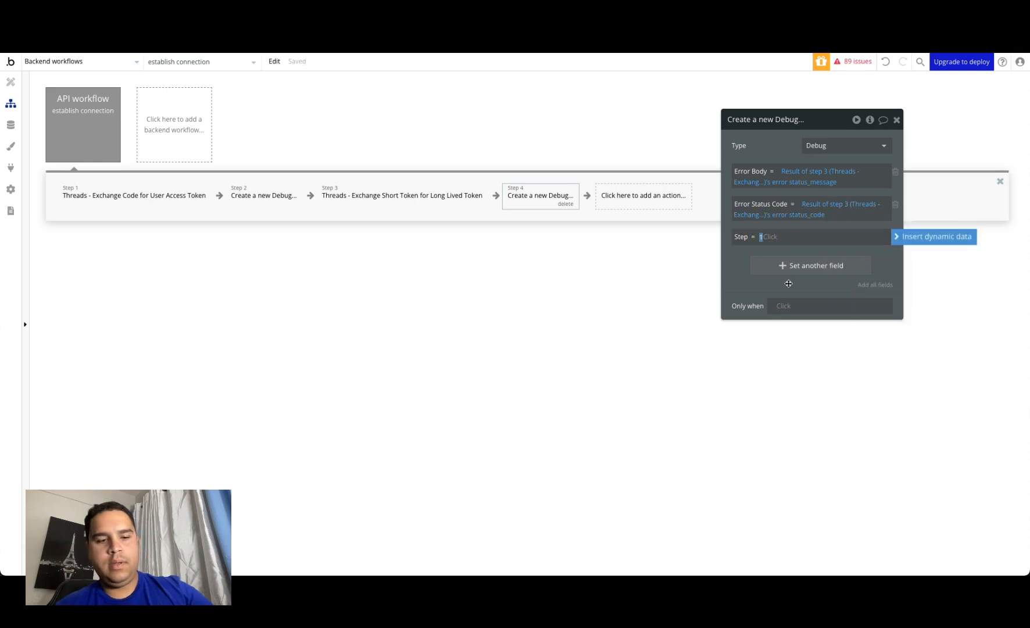
pyautogui.write('2')
pyautogui.click(746, 280)
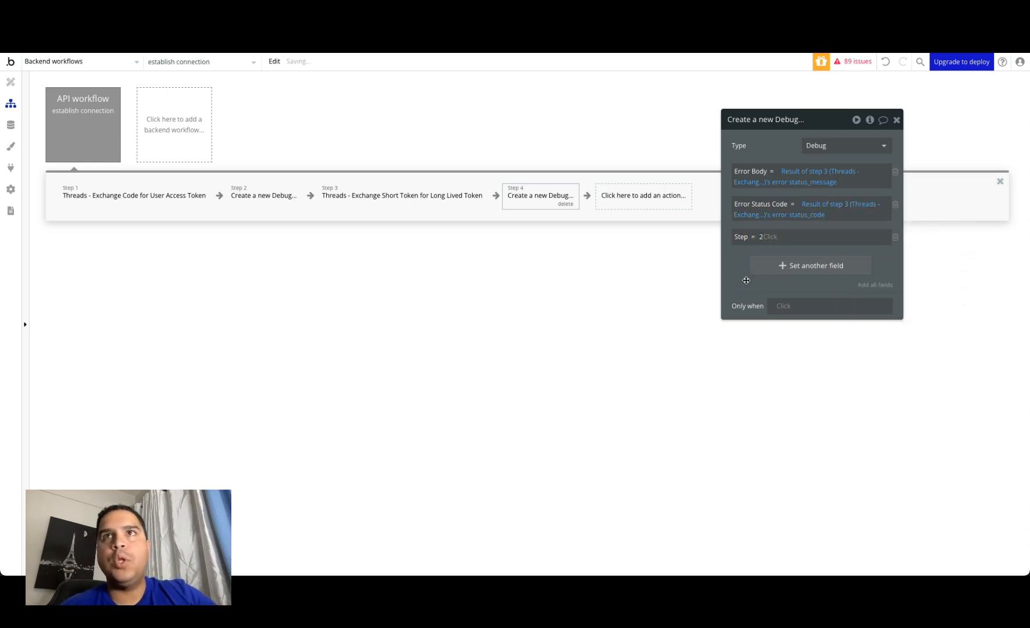
# Step: Add a Create a new thing action as step 5 with type Threads Integration and add all of its fields
pyautogui.click(621, 196)
pyautogui.moveTo(640, 274)
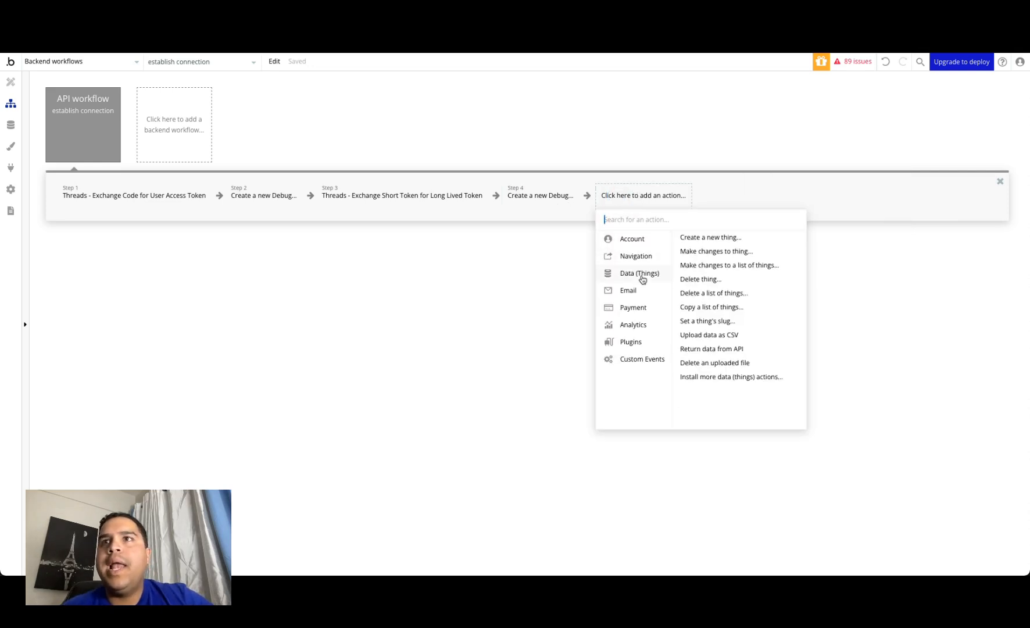
pyautogui.click(734, 238)
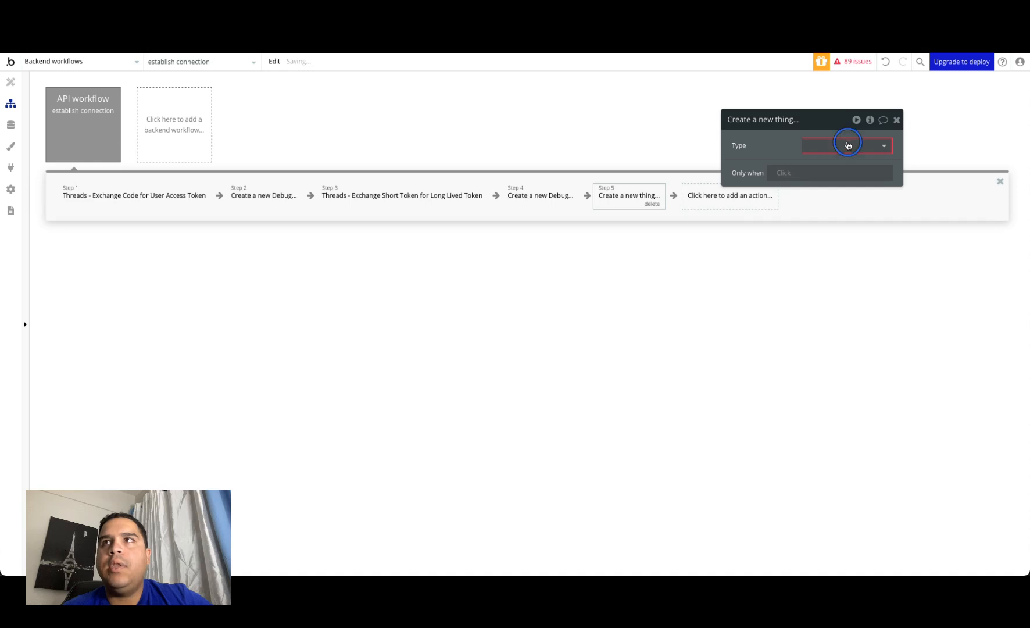
pyautogui.click(847, 145)
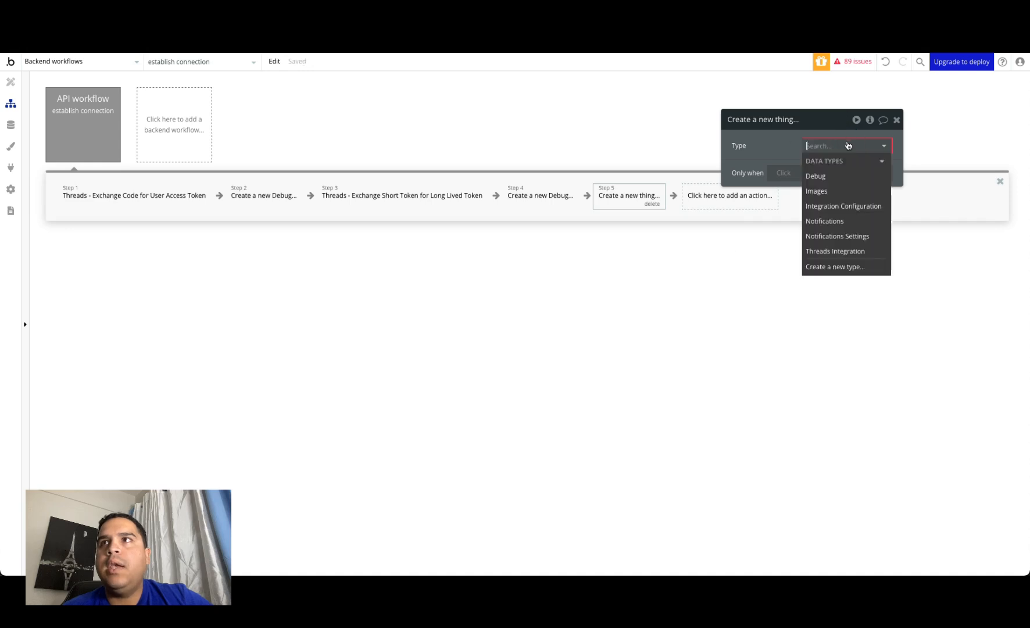
pyautogui.click(766, 140)
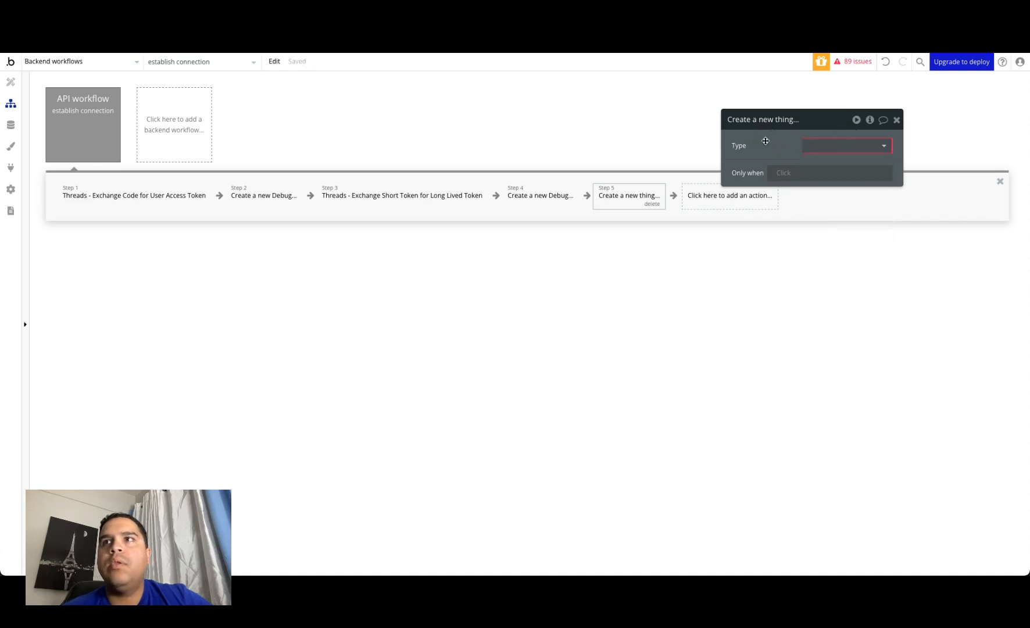
pyautogui.click(828, 151)
pyautogui.click(828, 249)
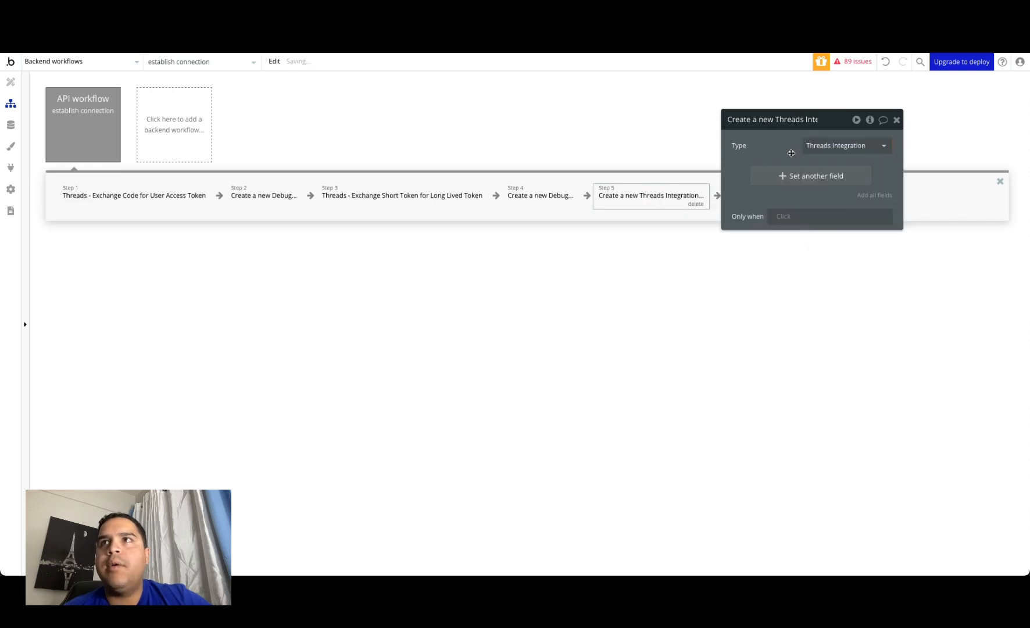
pyautogui.click(872, 197)
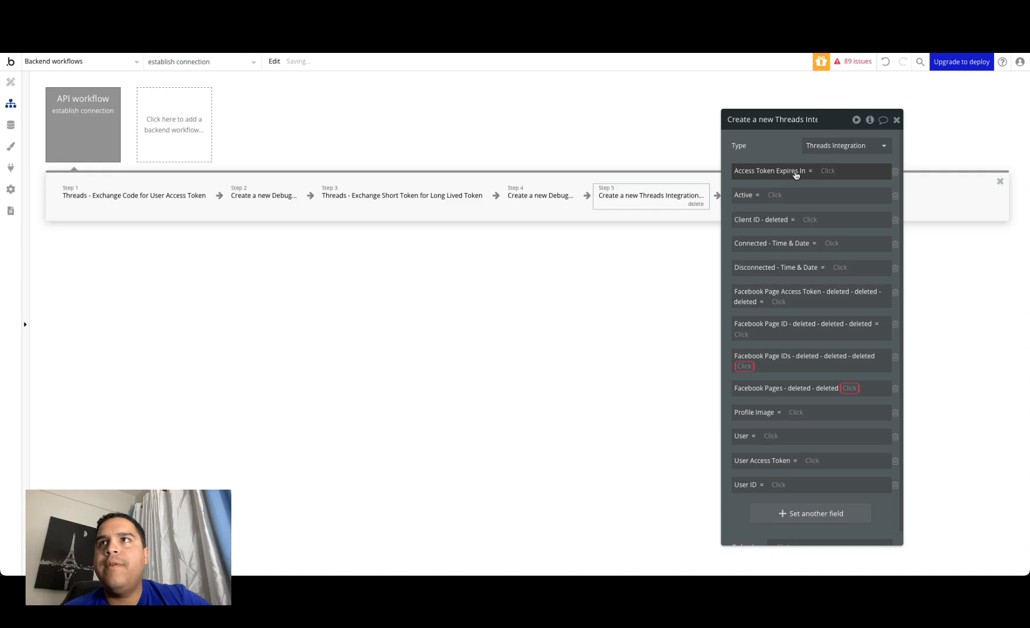
# Step: Try to set the step 5 Access Token Expires In field directly to Result of step 3's body expires_in
pyautogui.click(829, 171)
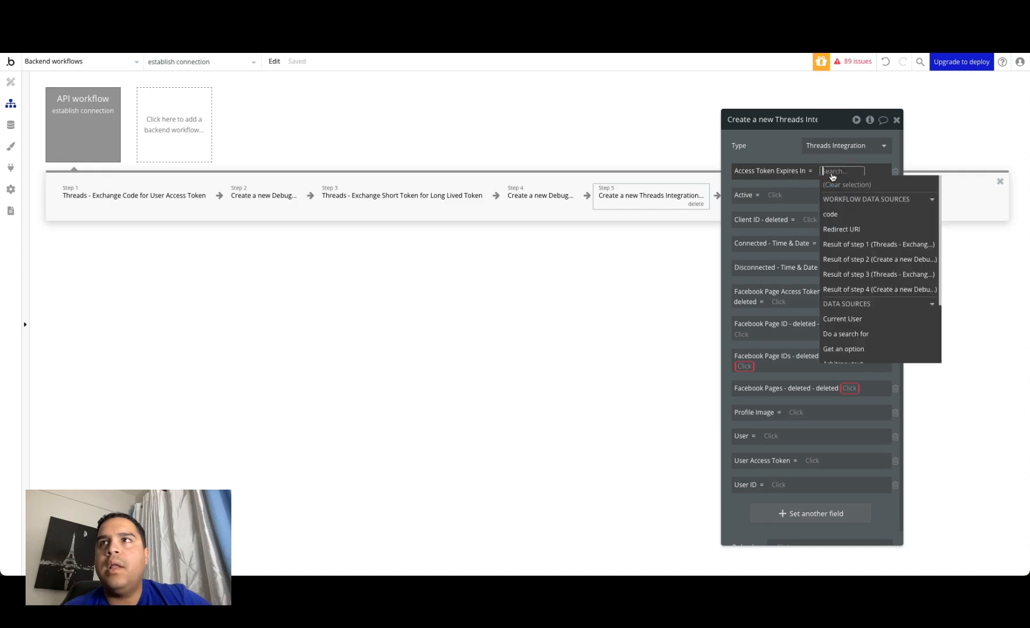
pyautogui.click(853, 274)
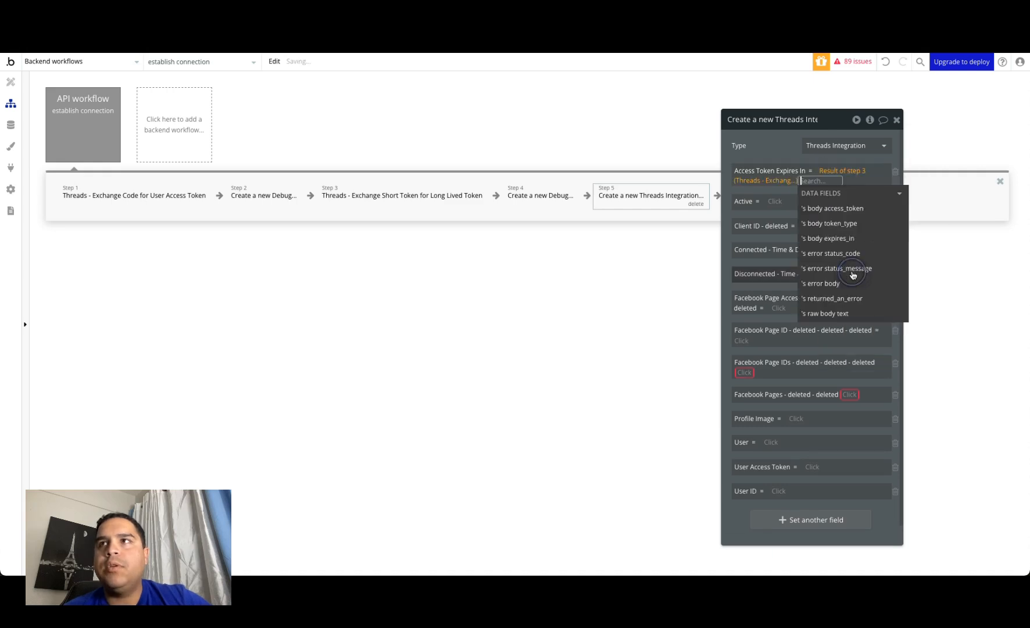
pyautogui.click(847, 239)
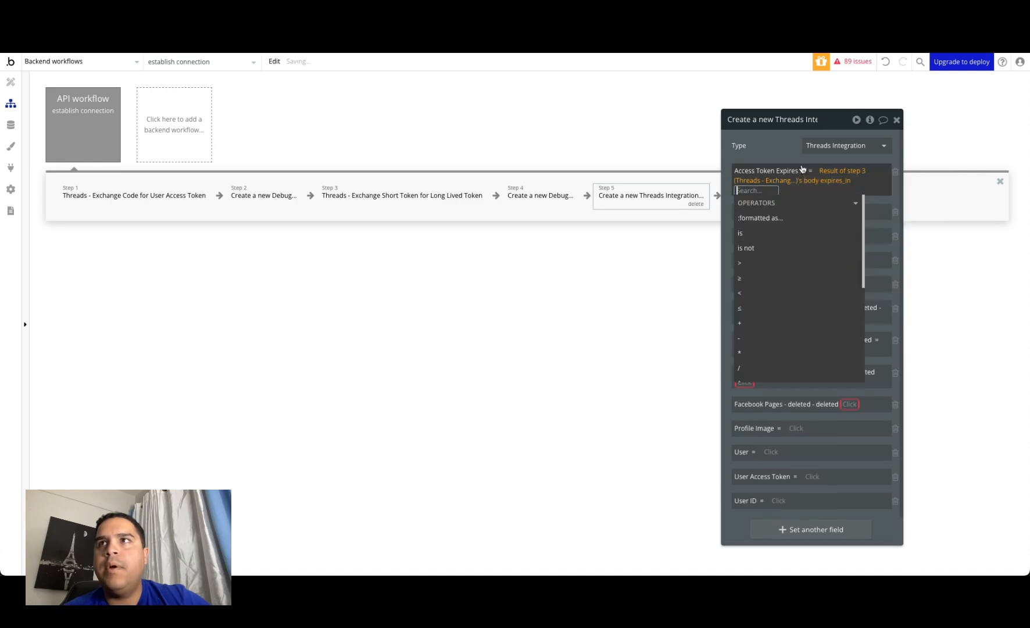
pyautogui.click(786, 146)
pyautogui.click(861, 186)
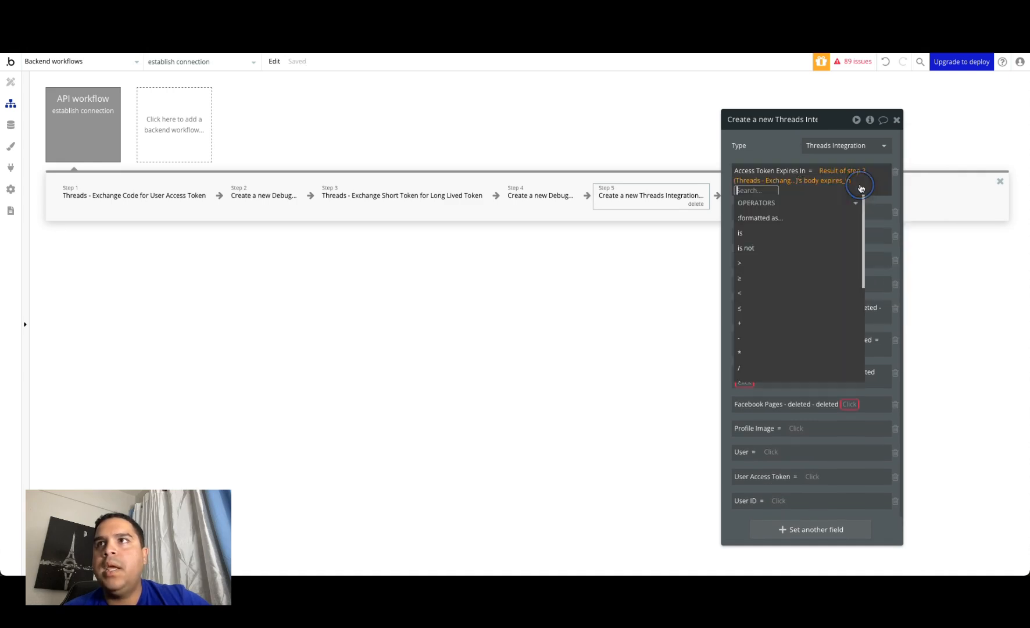
pyautogui.scroll(-2, 758, 314)
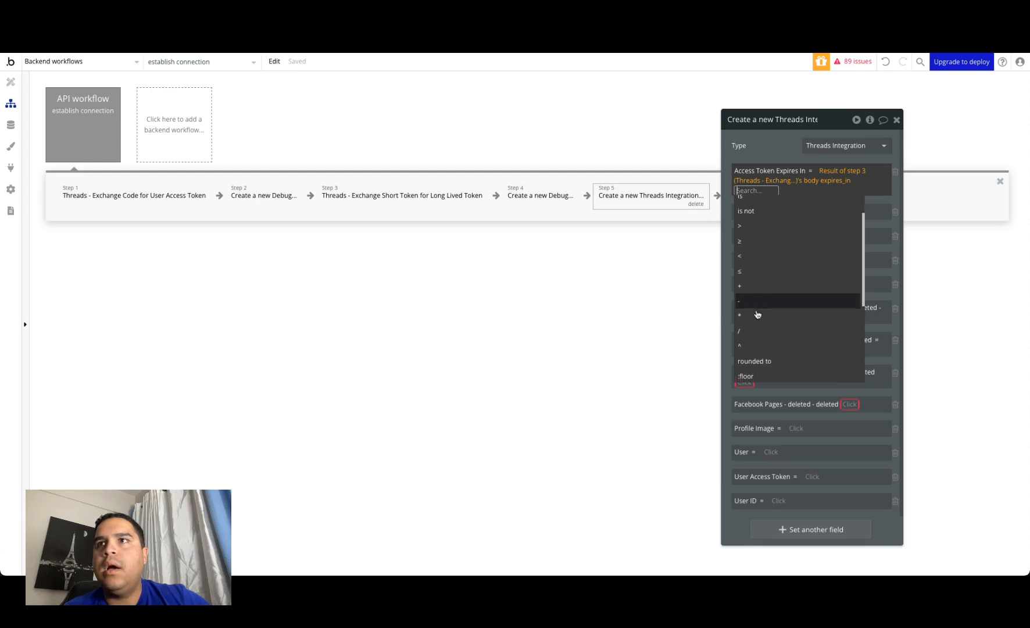
pyautogui.scroll(-4, 759, 314)
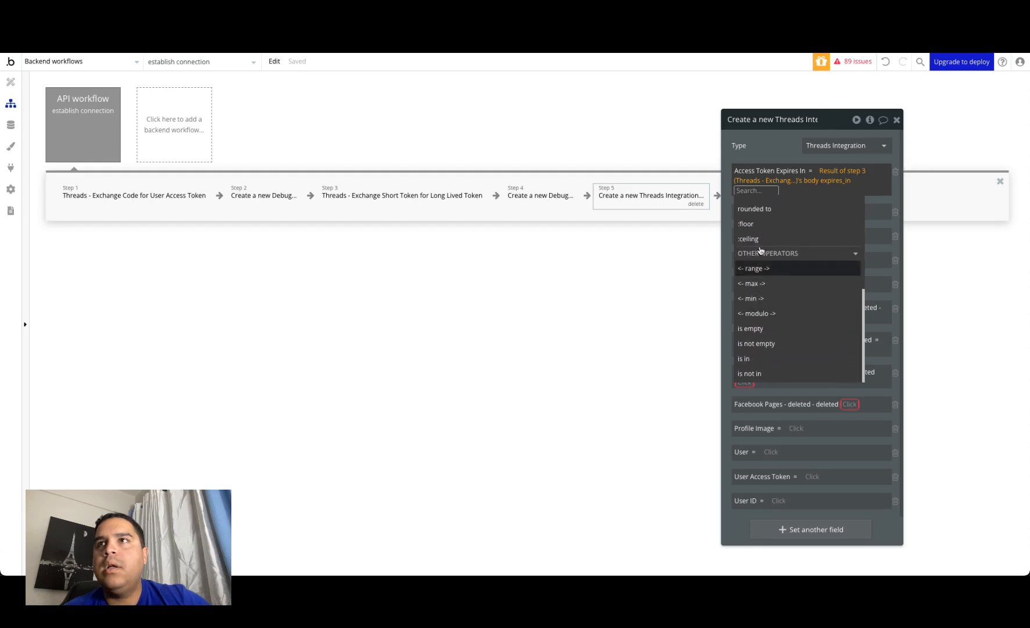
pyautogui.scroll(6, 766, 312)
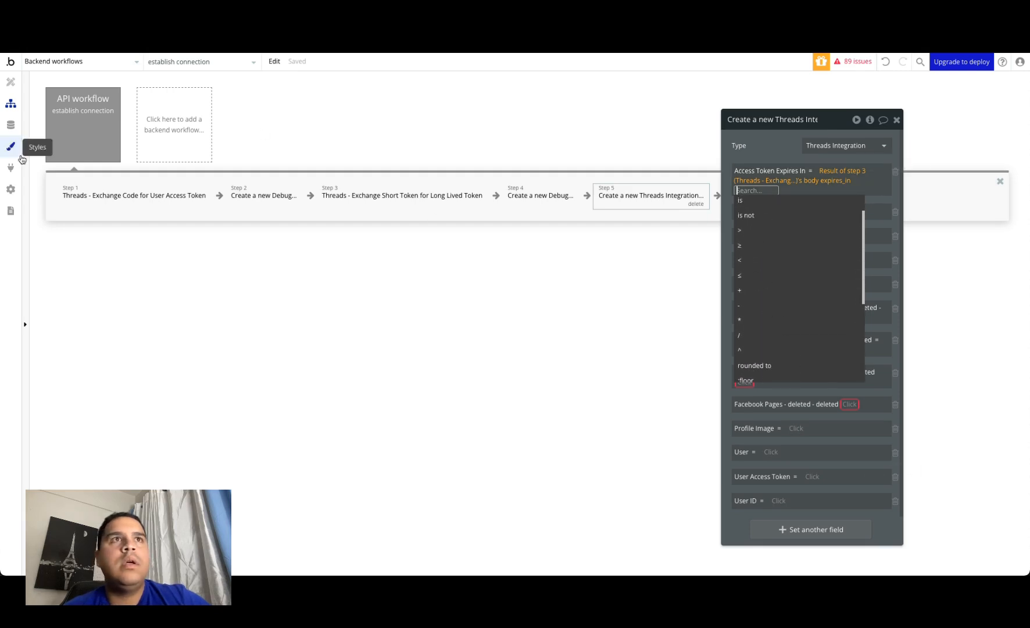
# Step: Delete the "Client ID - deleted" field from the Threads Integration data type
pyautogui.click(10, 126)
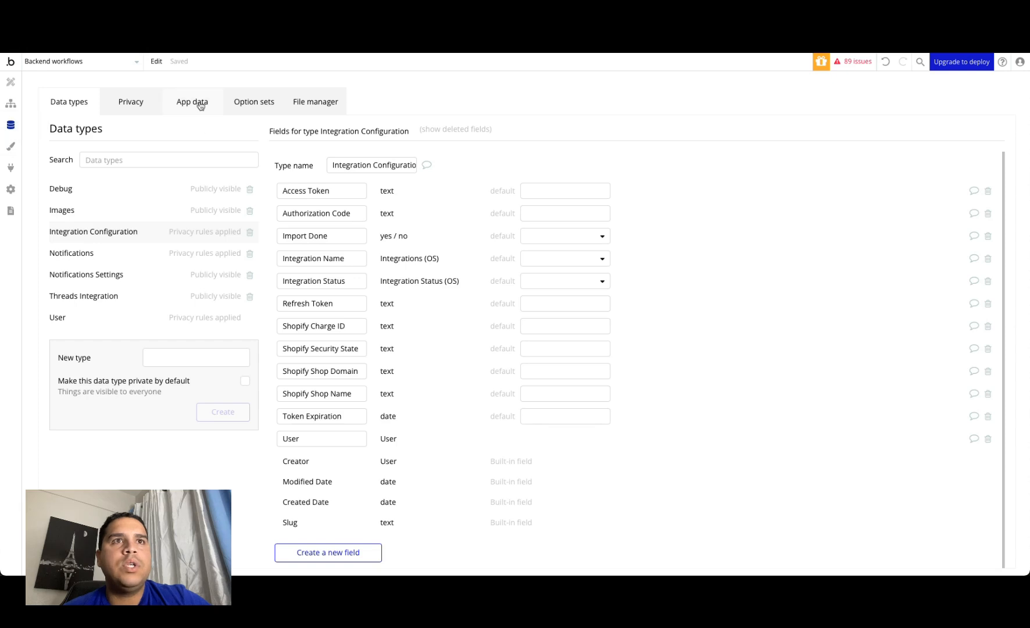
pyautogui.click(85, 297)
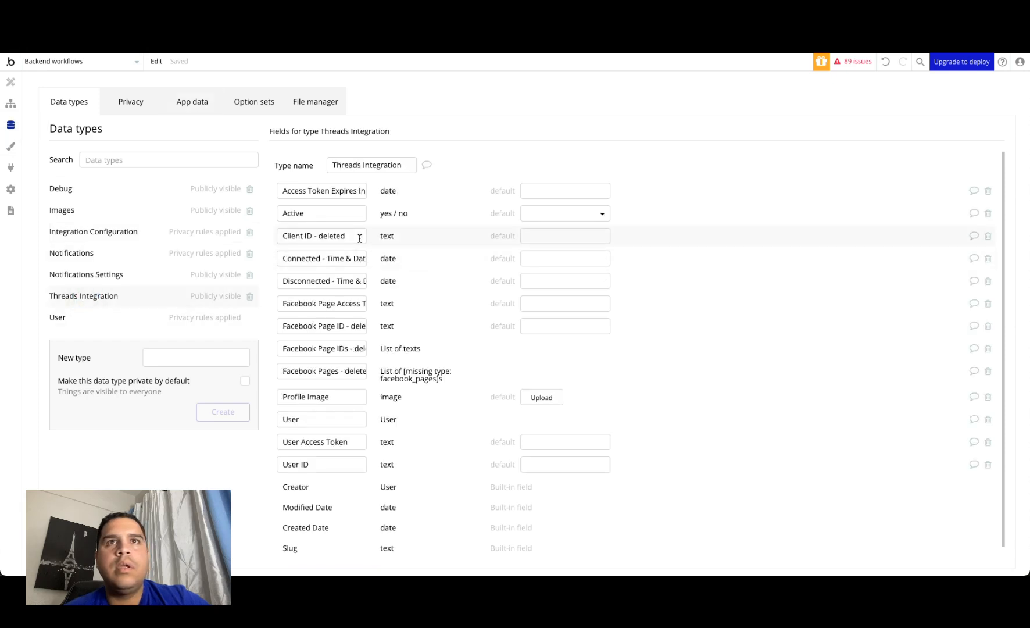
pyautogui.click(988, 236)
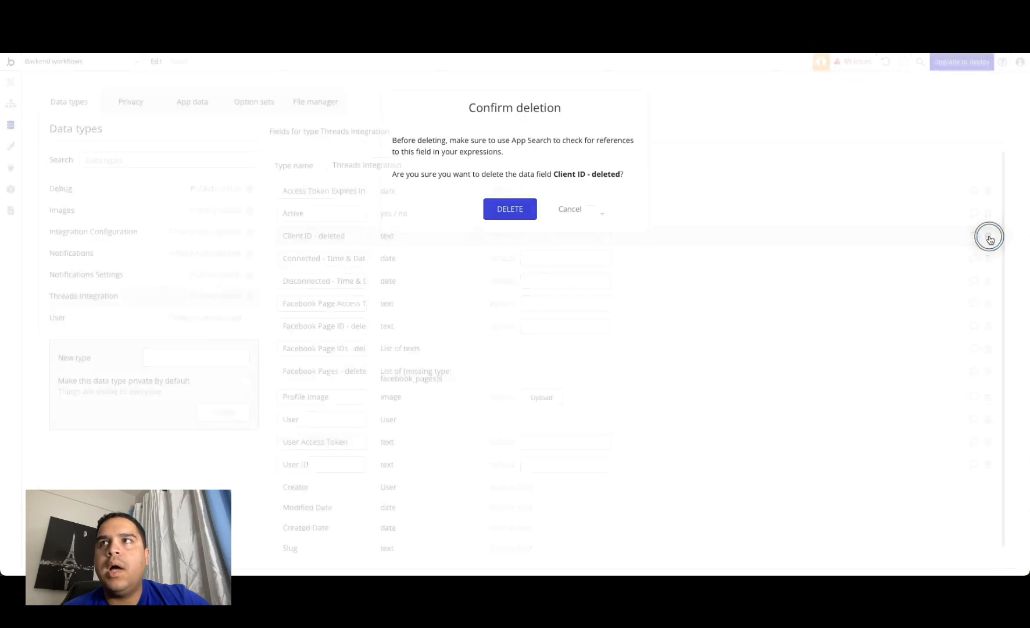
pyautogui.click(500, 210)
pyautogui.click(350, 235)
pyautogui.click(350, 257)
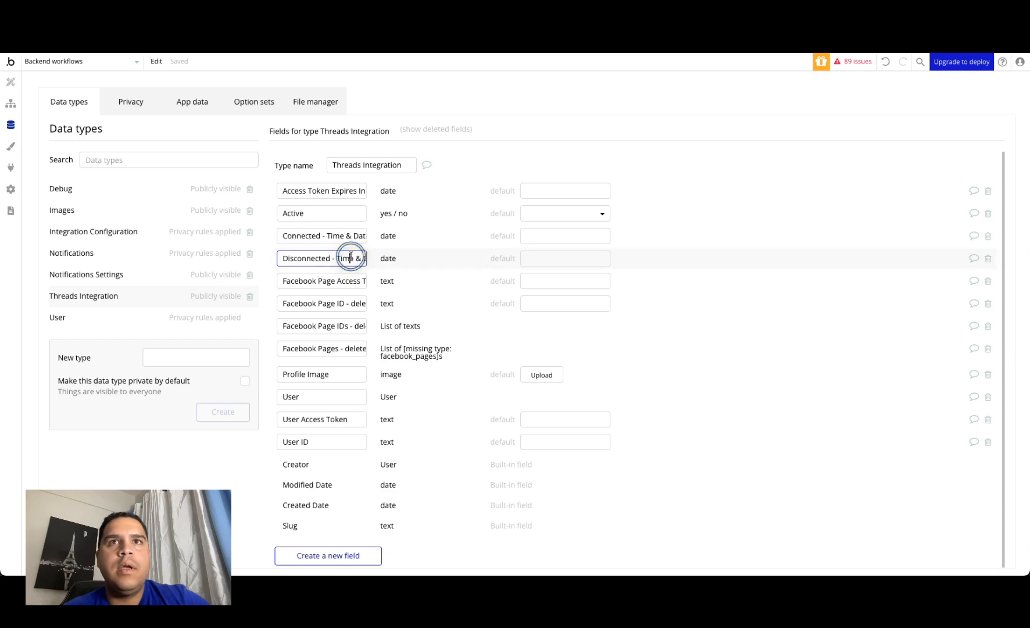
# Step: Delete the Facebook Page Access Token, Facebook Page ID, Facebook Page IDs and Facebook Pages fields from the Threads Integration data type
pyautogui.click(346, 282)
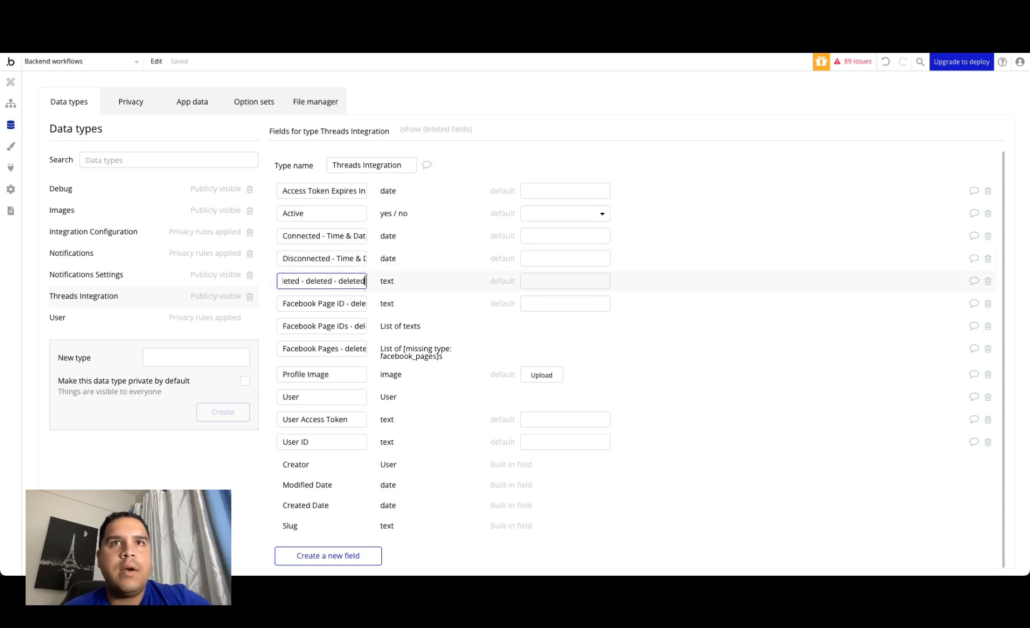
pyautogui.click(987, 283)
pyautogui.click(508, 222)
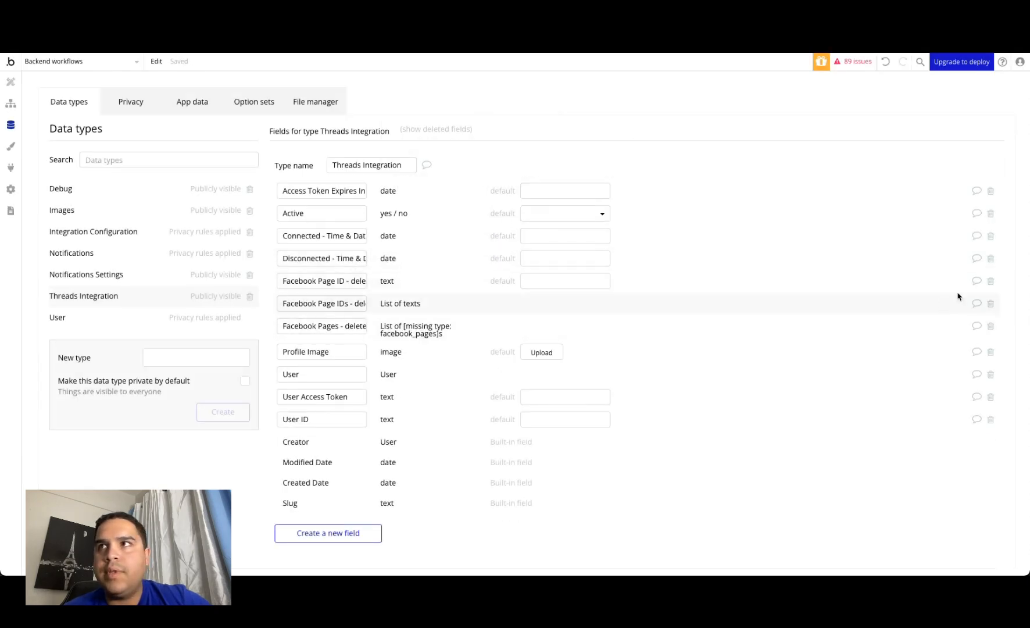
pyautogui.click(991, 282)
pyautogui.click(510, 222)
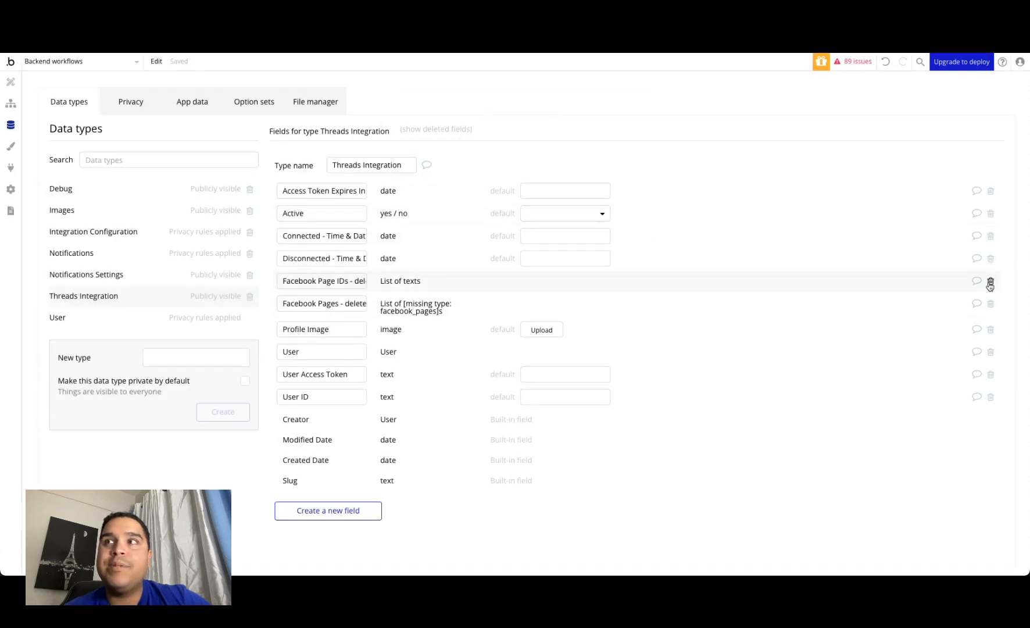
pyautogui.click(990, 283)
pyautogui.click(508, 223)
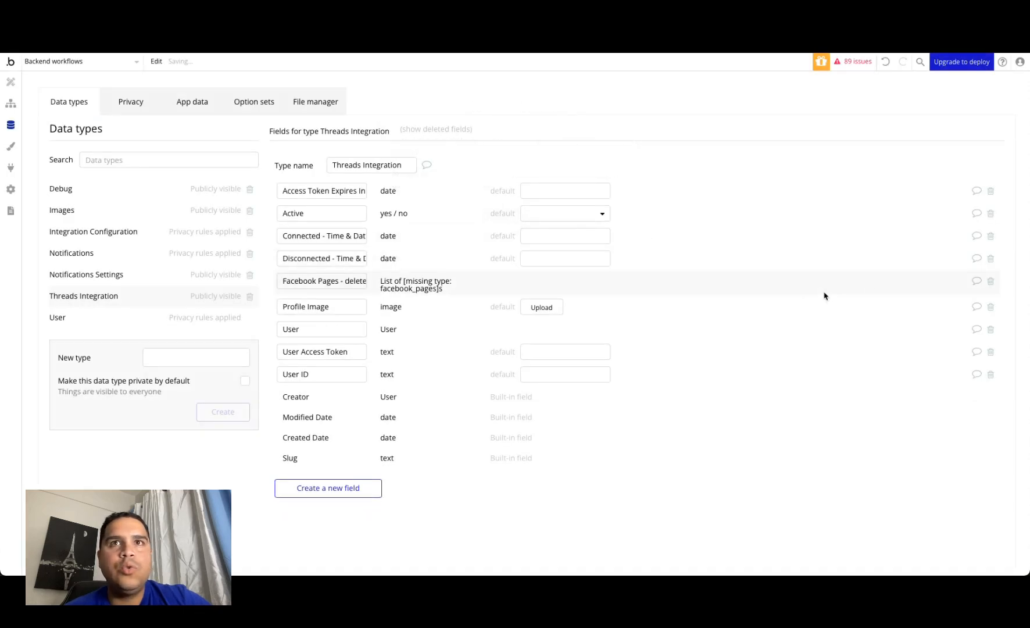
pyautogui.click(990, 283)
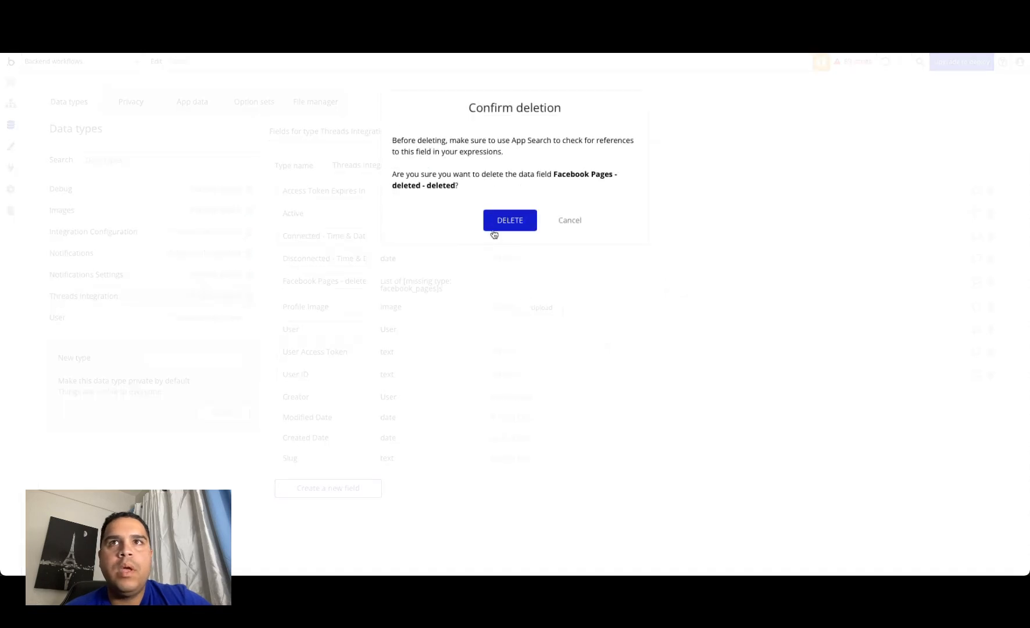
pyautogui.click(509, 222)
pyautogui.click(345, 257)
pyautogui.click(343, 189)
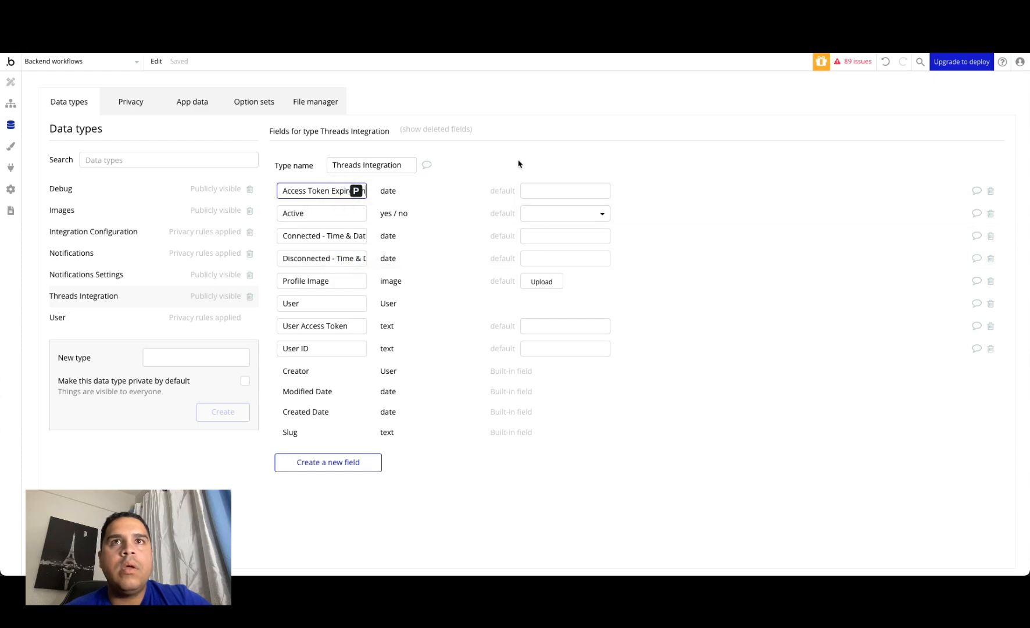
# Step: In the establish connection workflow's step 5, set Access Token Expires In to Current date/time + seconds: Result of step 3's body expires_in
pyautogui.click(11, 103)
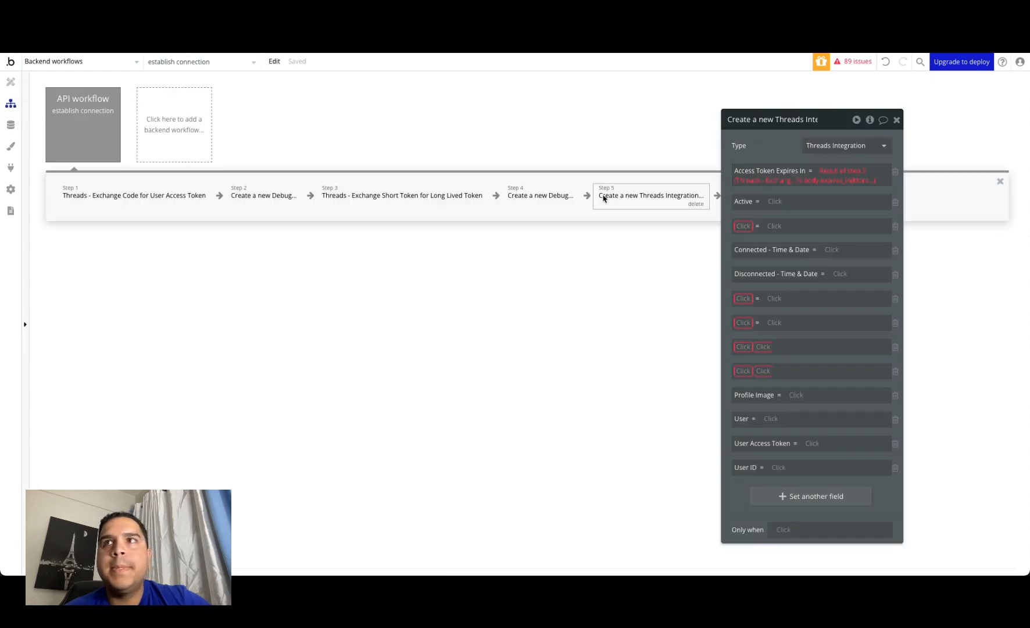
pyautogui.moveTo(852, 175)
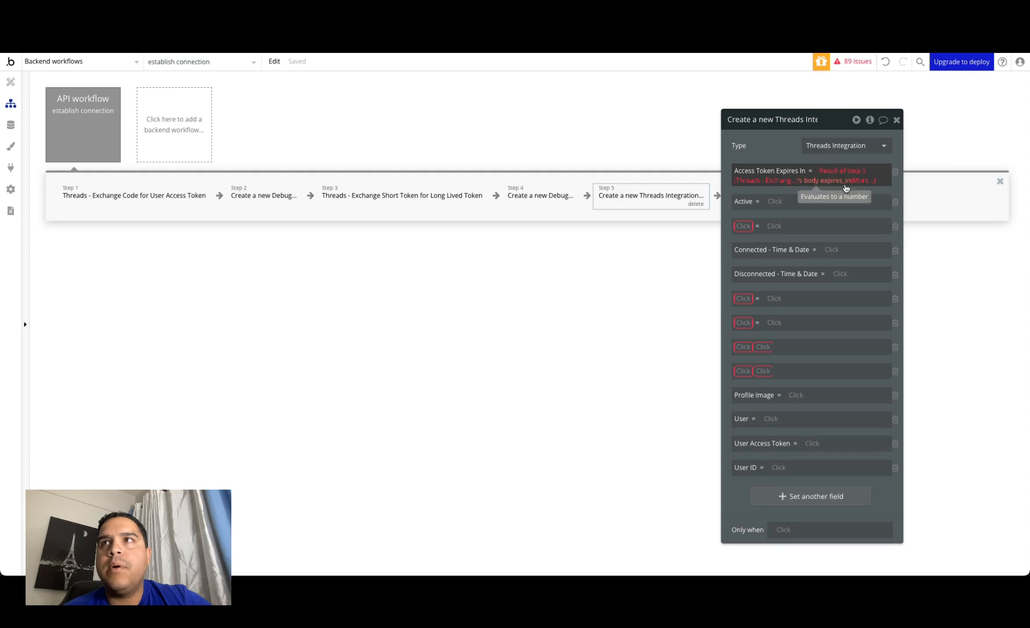
pyautogui.click(861, 187)
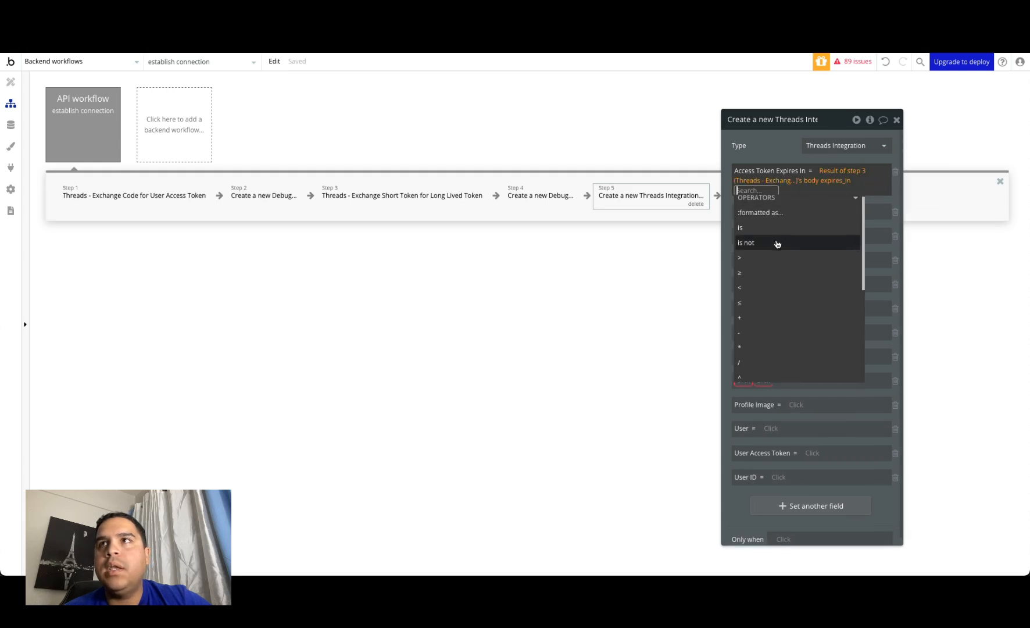
pyautogui.click(837, 171)
pyautogui.write('curr')
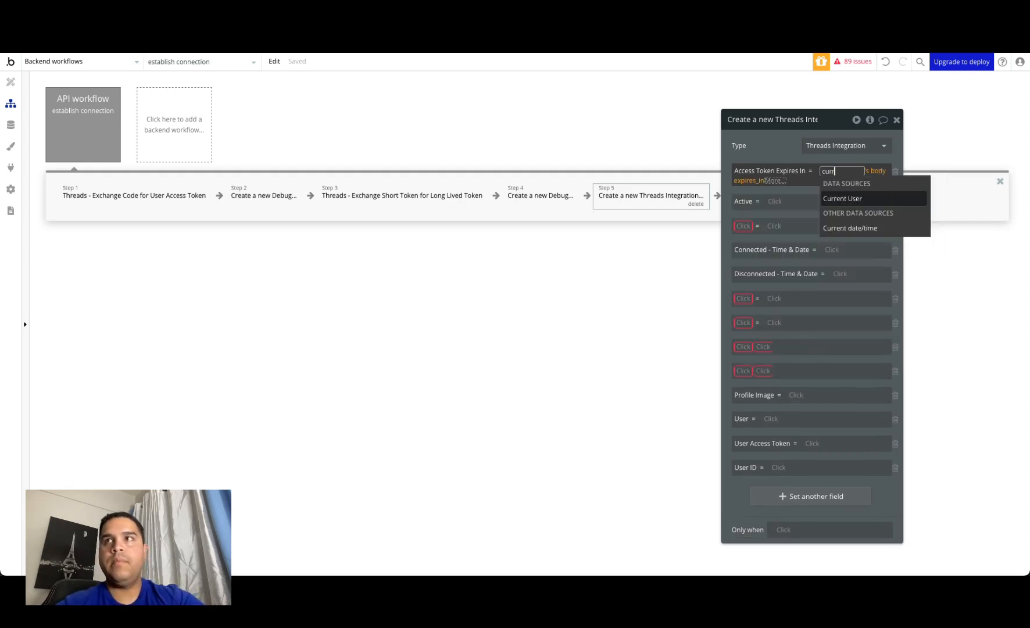
pyautogui.write('en')
pyautogui.click(843, 228)
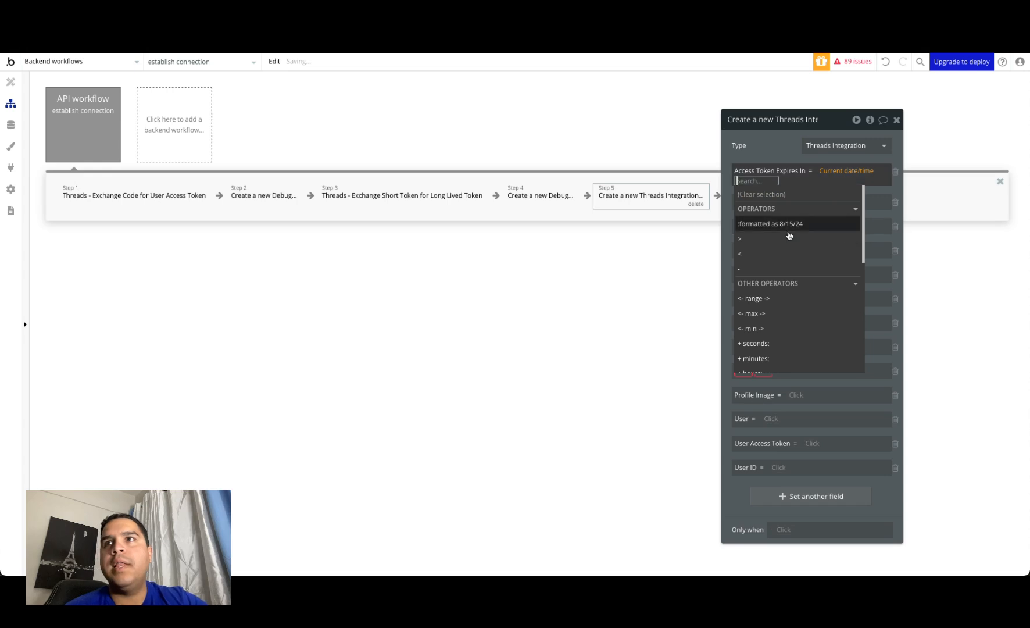
pyautogui.click(759, 343)
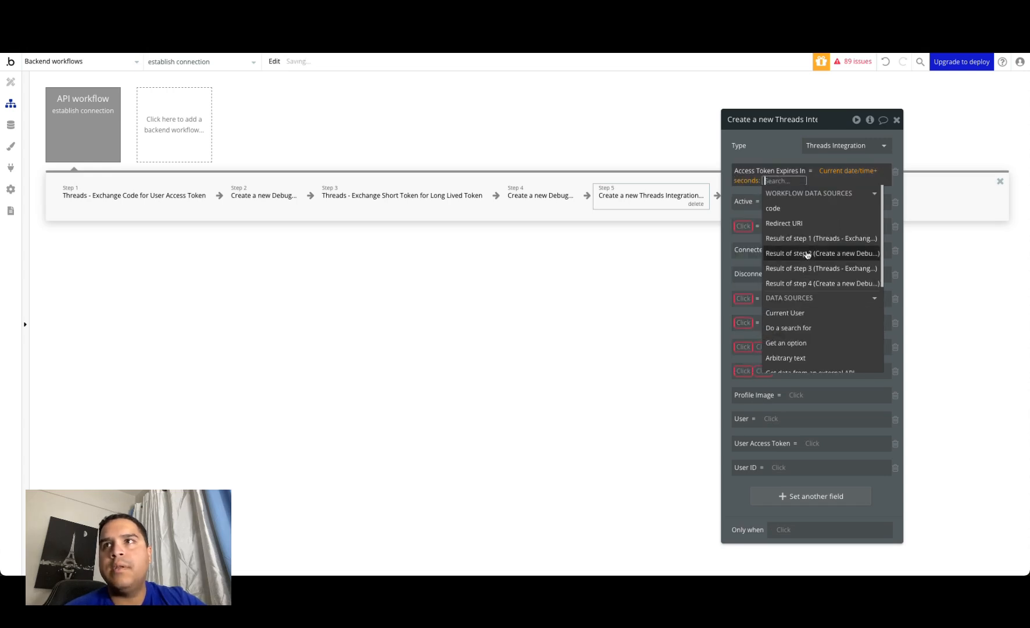
pyautogui.click(813, 268)
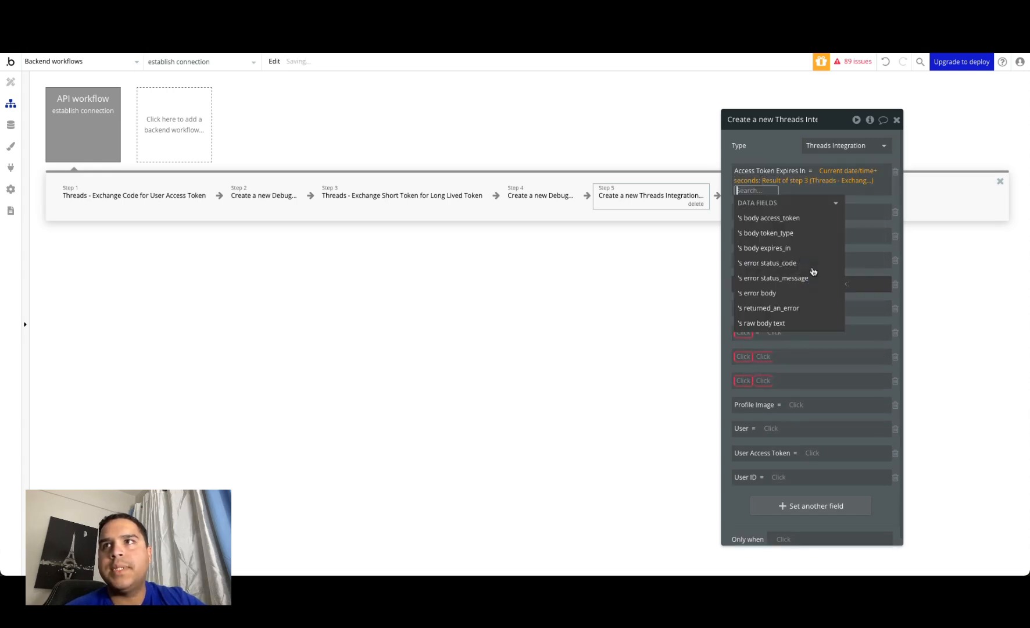
pyautogui.click(793, 245)
pyautogui.click(788, 146)
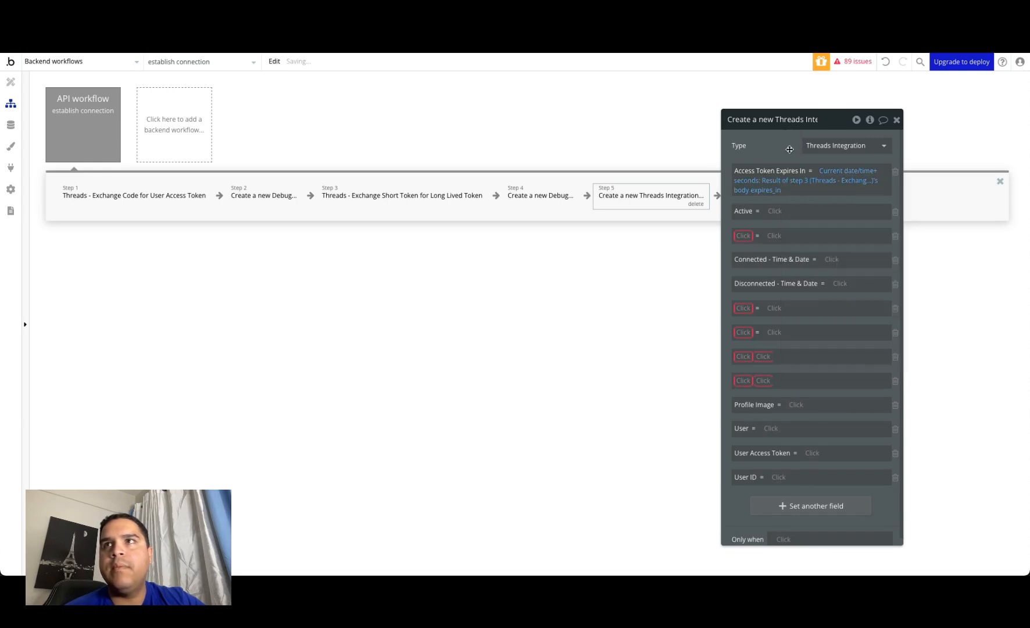
# Step: Set the Active field of the step 5 Threads Integration action to "yes"
pyautogui.click(780, 215)
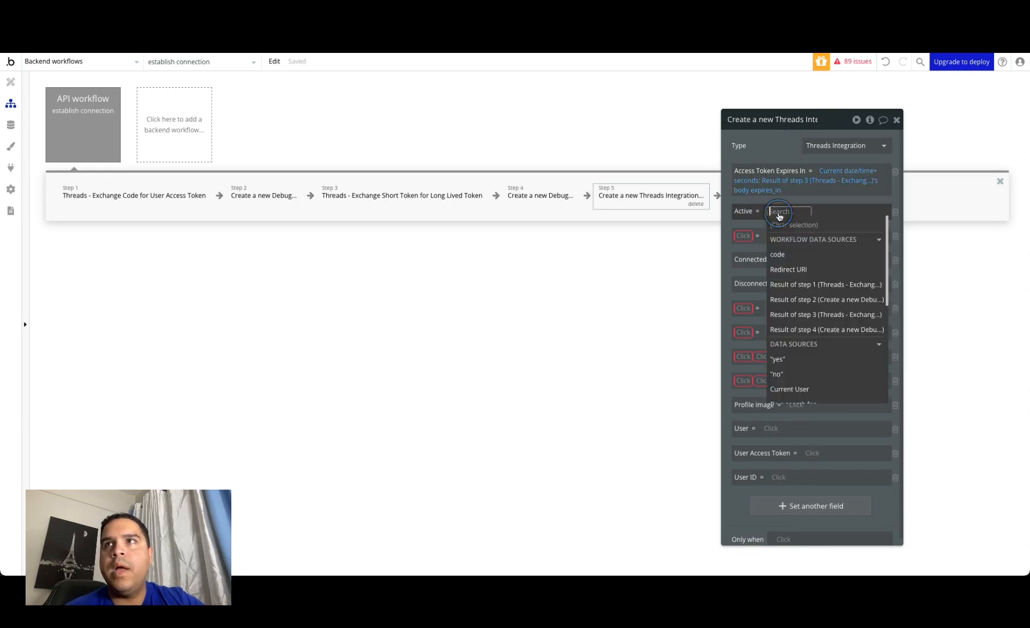
pyautogui.click(779, 360)
pyautogui.click(780, 145)
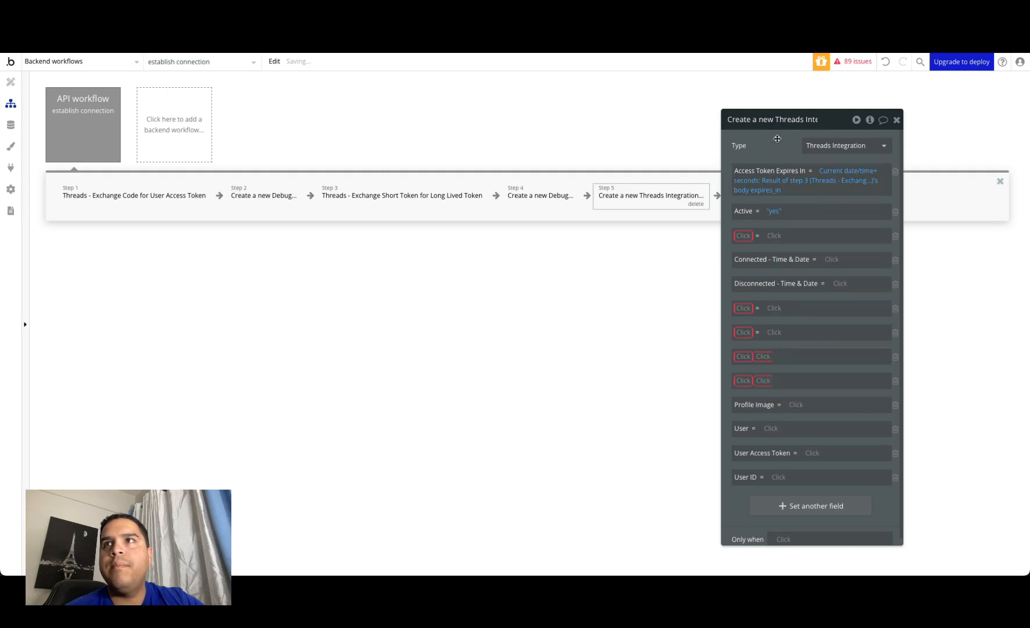
# Step: Remove the five invalid field rows that have no field name from the step 5 Threads Integration action
pyautogui.click(896, 237)
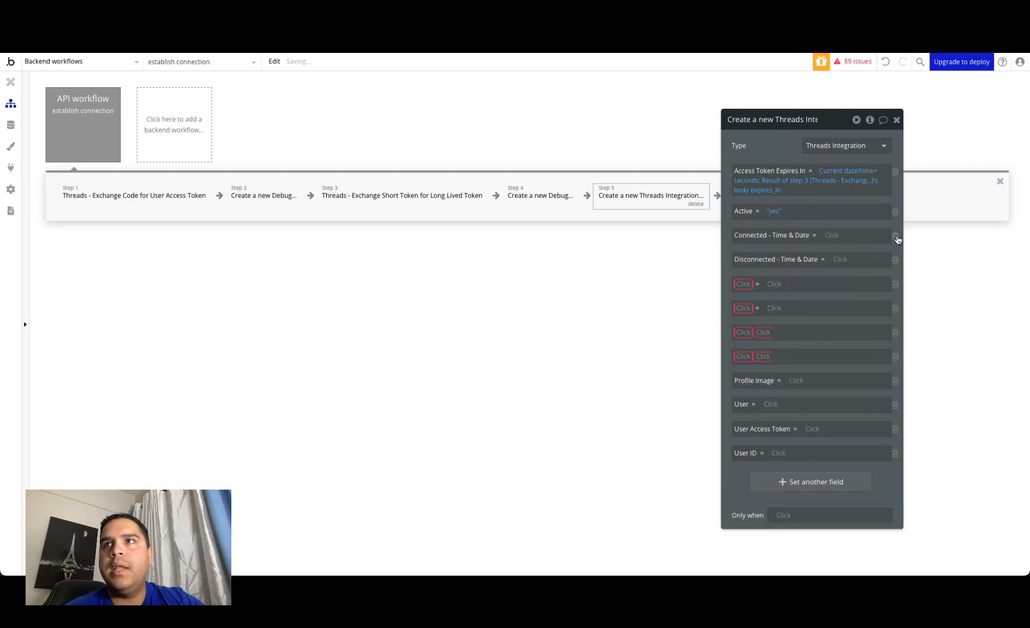
pyautogui.click(896, 285)
pyautogui.click(896, 285)
pyautogui.click(896, 285)
pyautogui.click(896, 285)
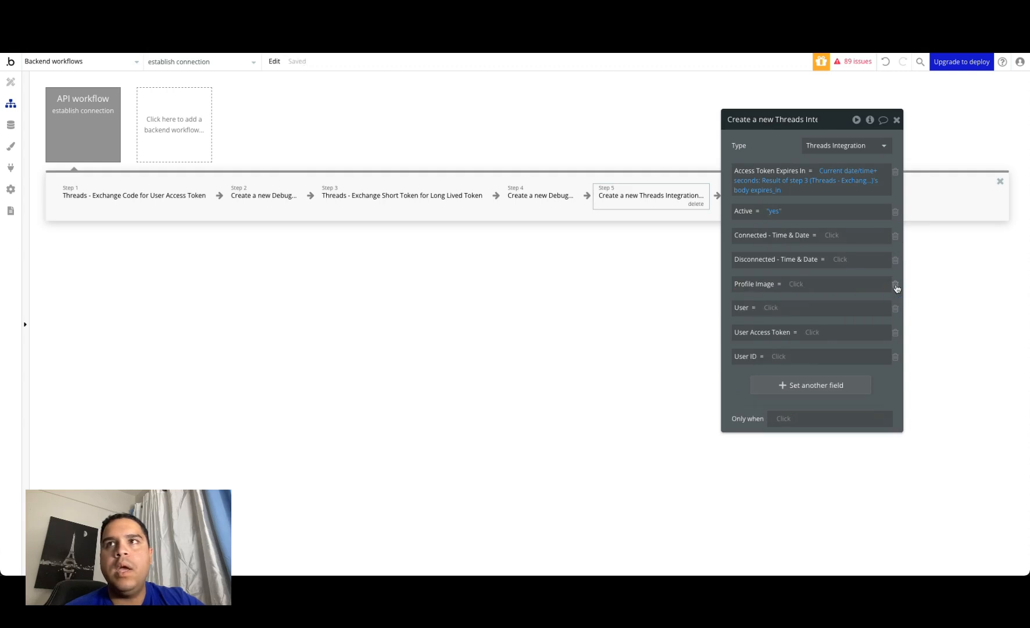
# Step: In the step 5 Threads Integration action, remove the Profile Image field row and set User to Current User
pyautogui.click(896, 285)
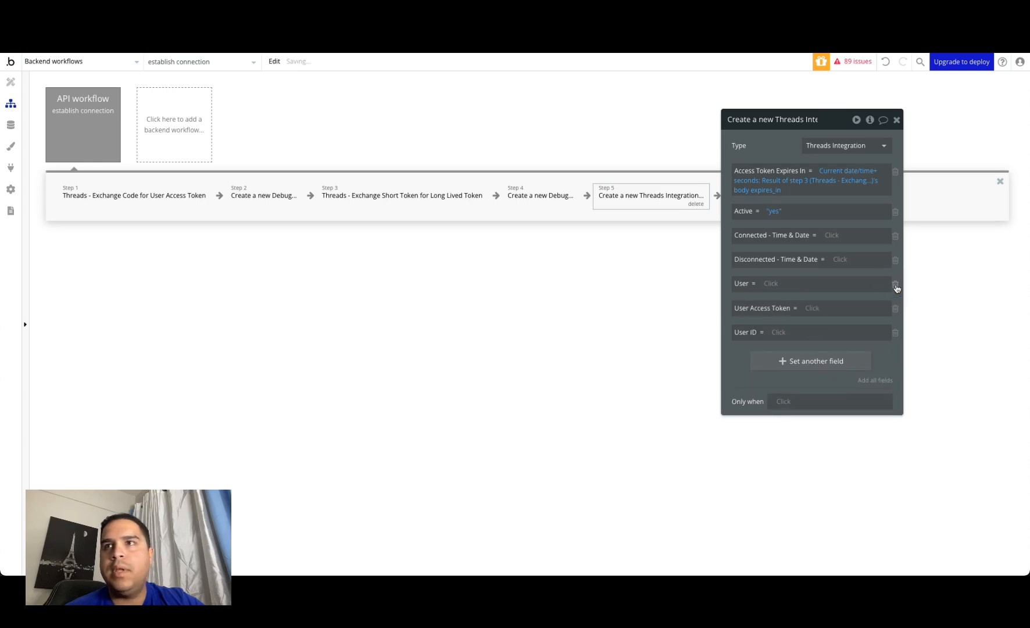
pyautogui.click(771, 284)
pyautogui.click(782, 433)
pyautogui.click(778, 145)
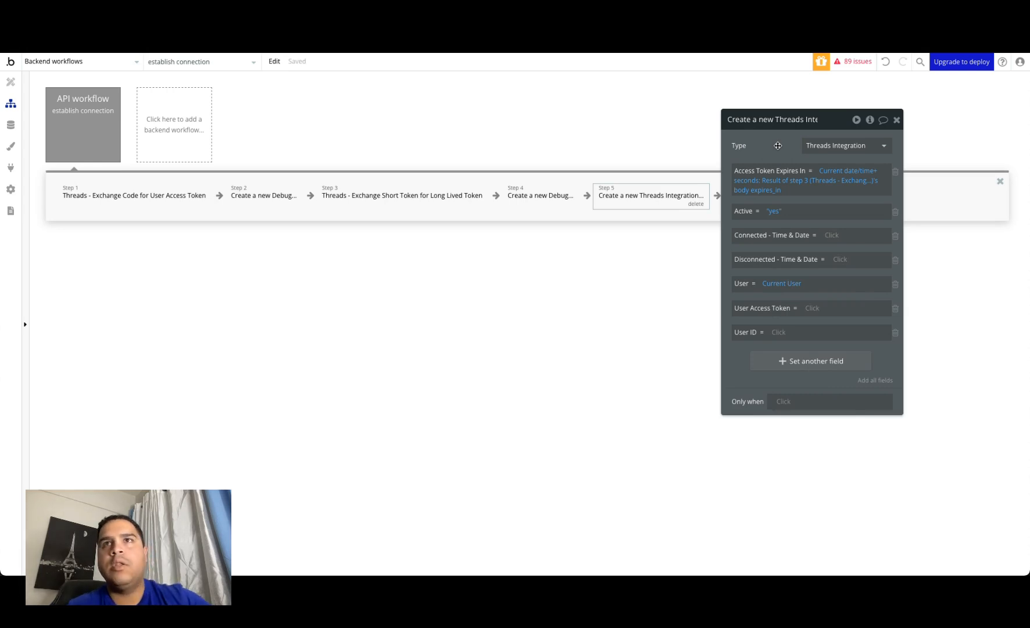
# Step: Set the User Access Token field of step 5 to Result of step 3's body access_token
pyautogui.click(813, 310)
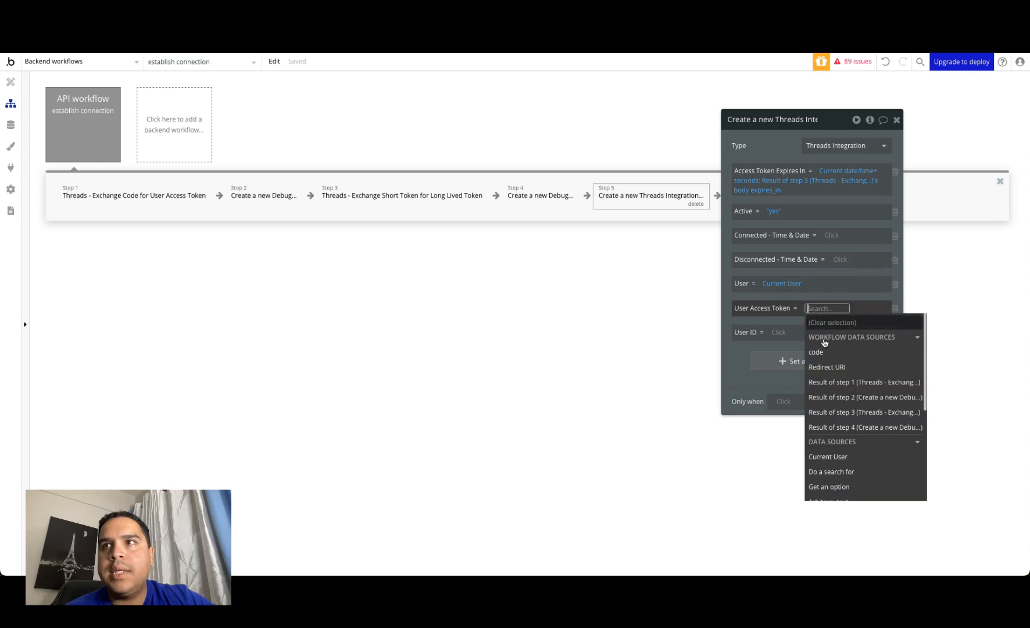
pyautogui.click(841, 411)
pyautogui.click(817, 349)
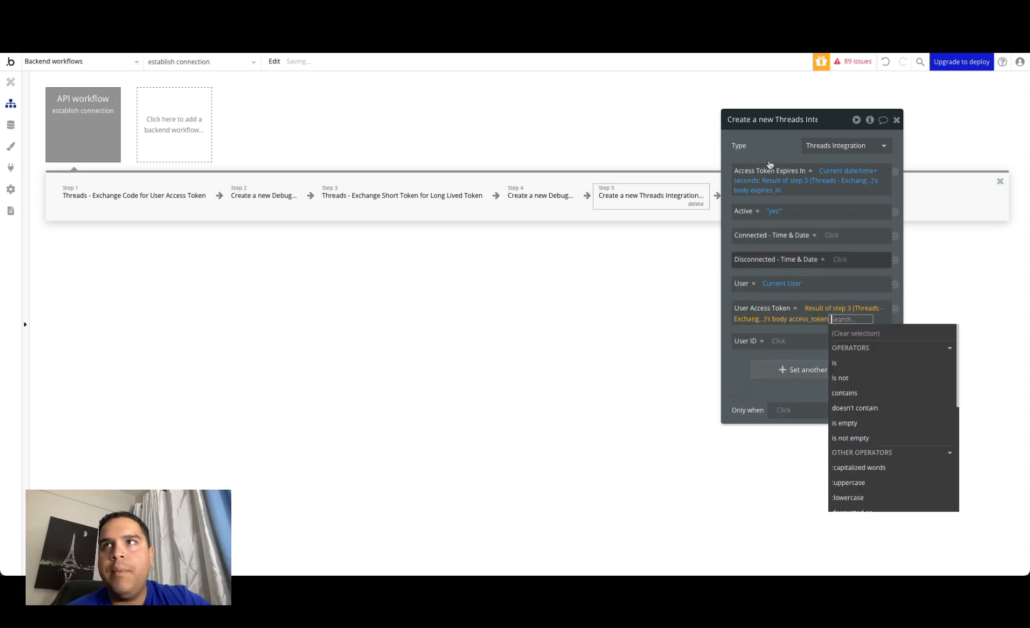
pyautogui.click(774, 140)
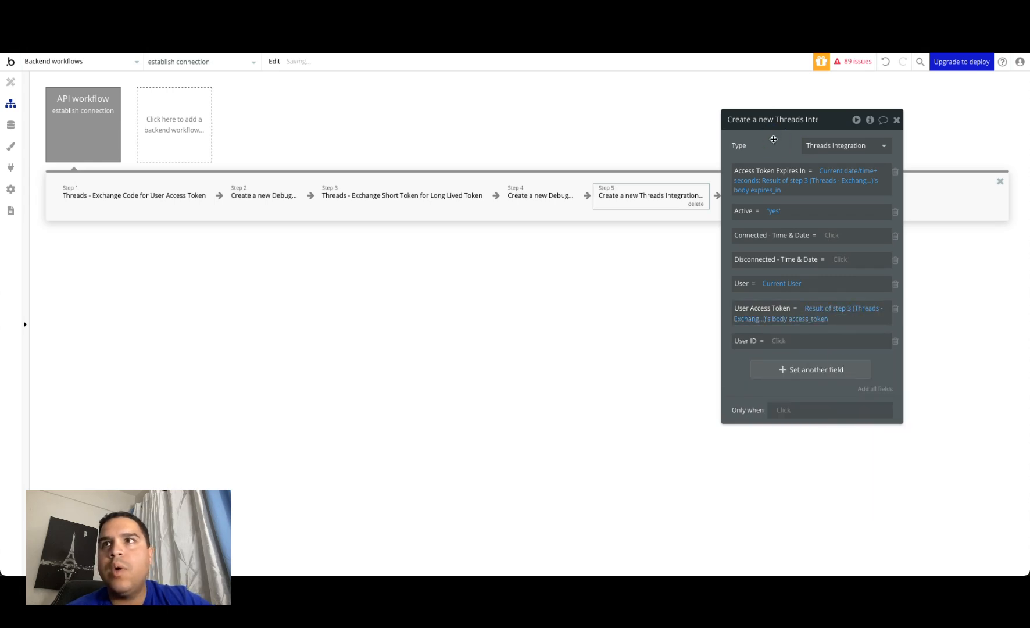
# Step: Set the Connected - Time & Date field of the Threads Integration action to Current date/time
pyautogui.click(836, 236)
pyautogui.write('curr')
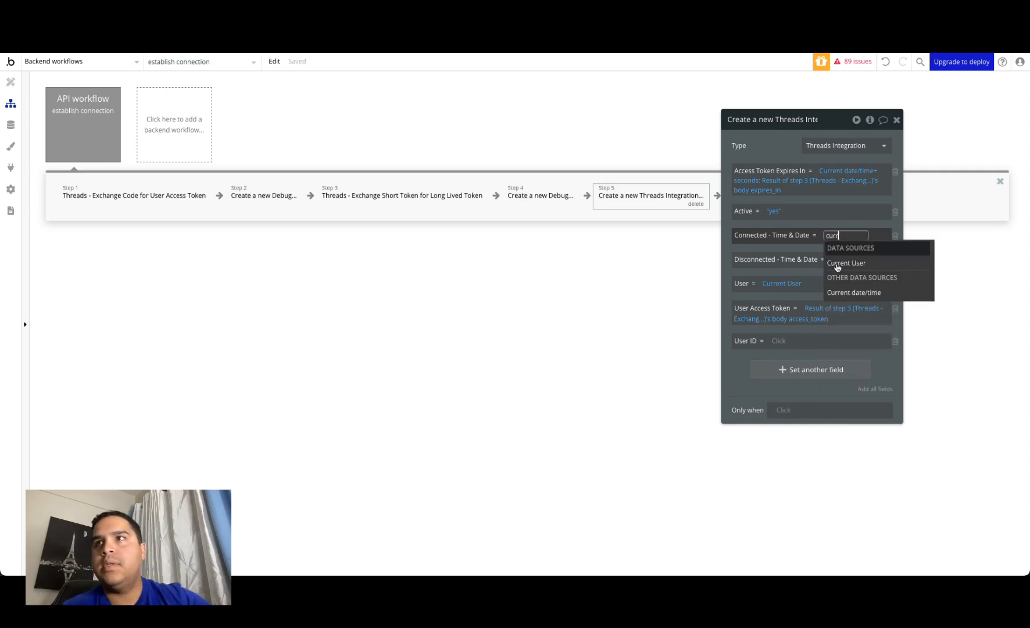
pyautogui.click(842, 293)
pyautogui.click(773, 143)
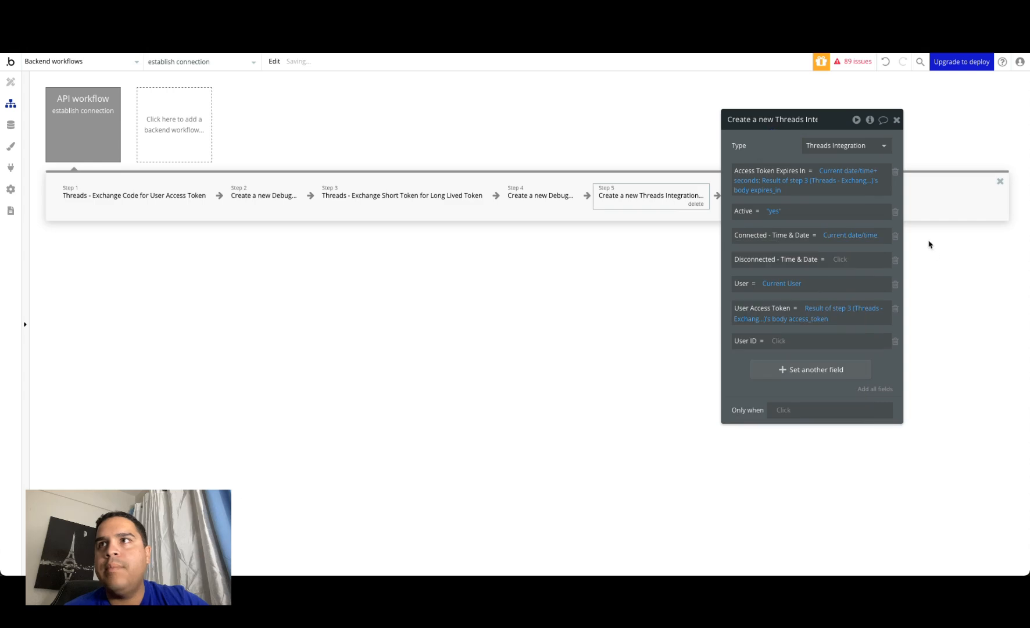
# Step: Remove the Disconnected - Time & Date and User ID field rows from the step 5 action
pyautogui.click(896, 261)
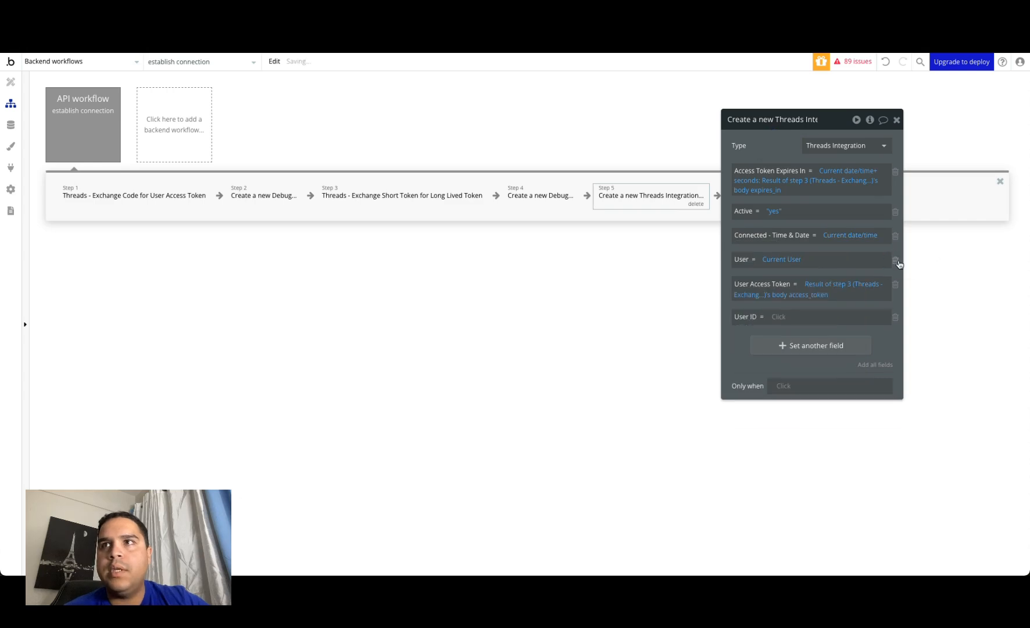
pyautogui.click(781, 320)
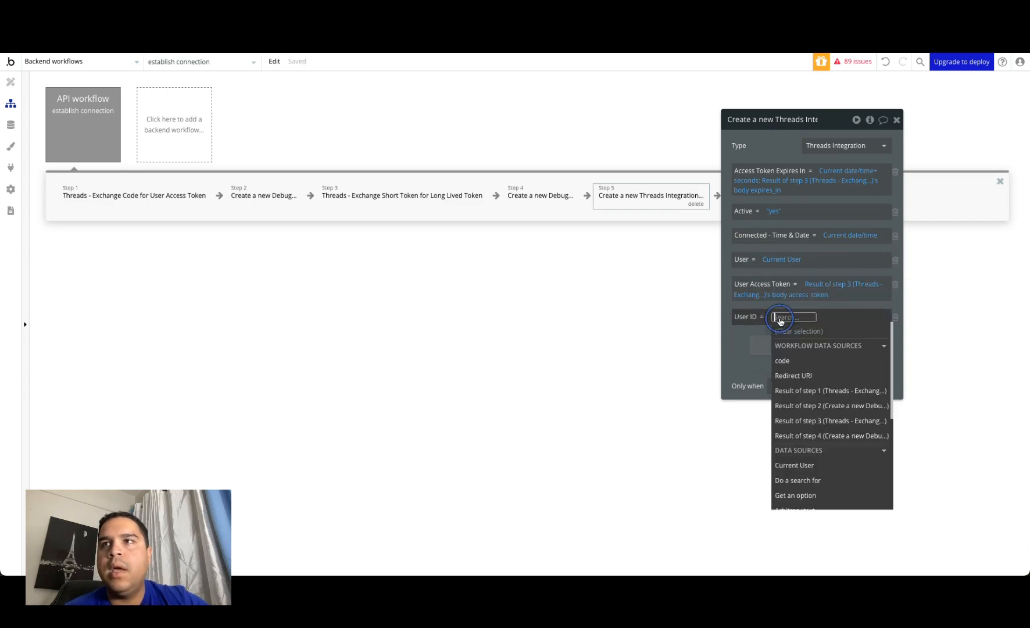
pyautogui.click(896, 318)
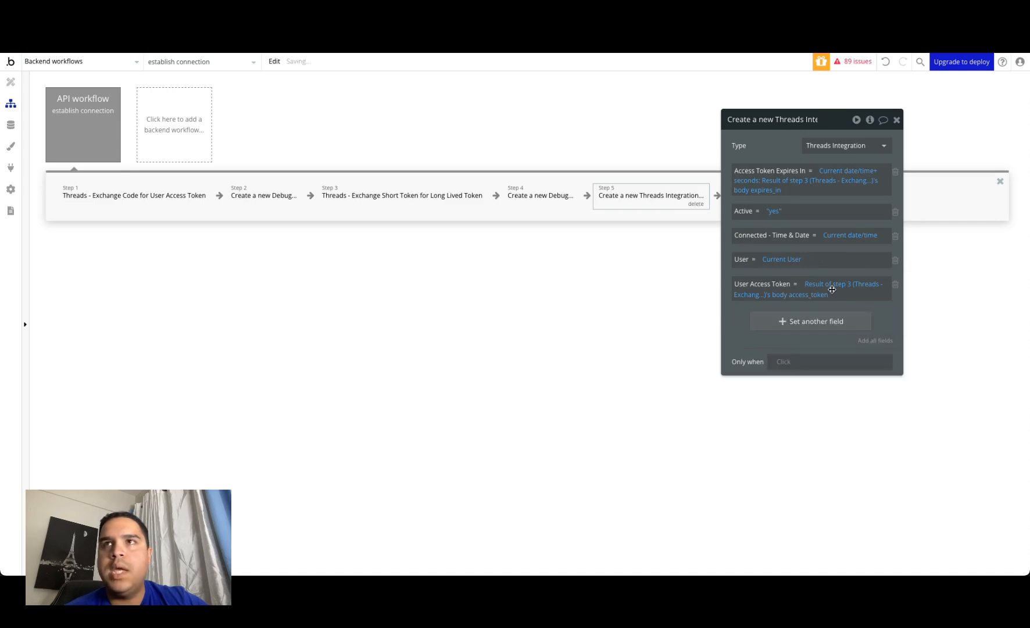
pyautogui.moveTo(777, 136); pyautogui.dragTo(350, 261)
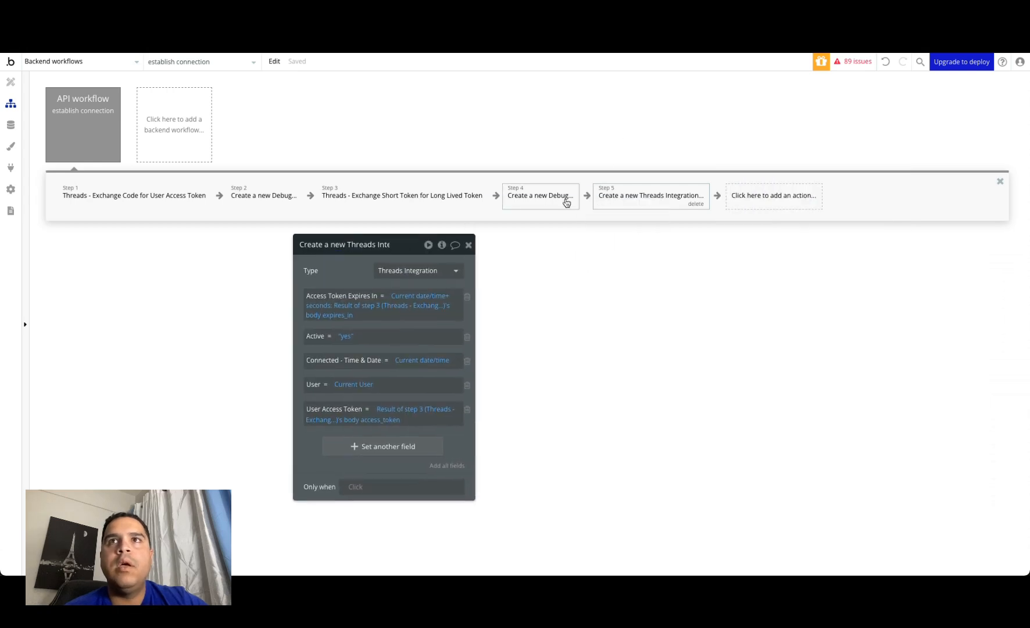
pyautogui.click(586, 198)
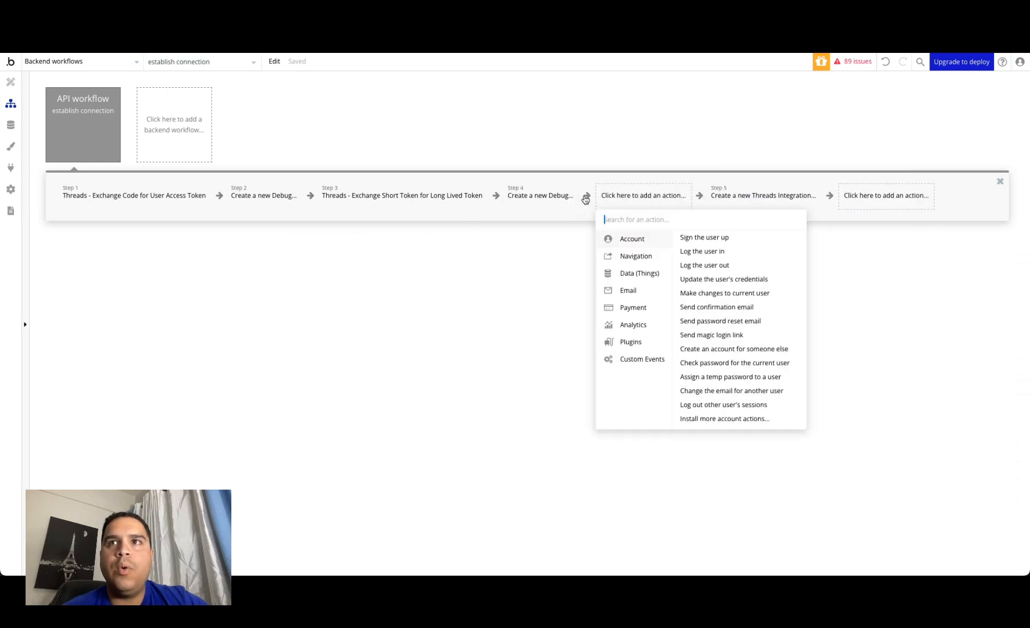
pyautogui.moveTo(614, 294)
pyautogui.write('threa')
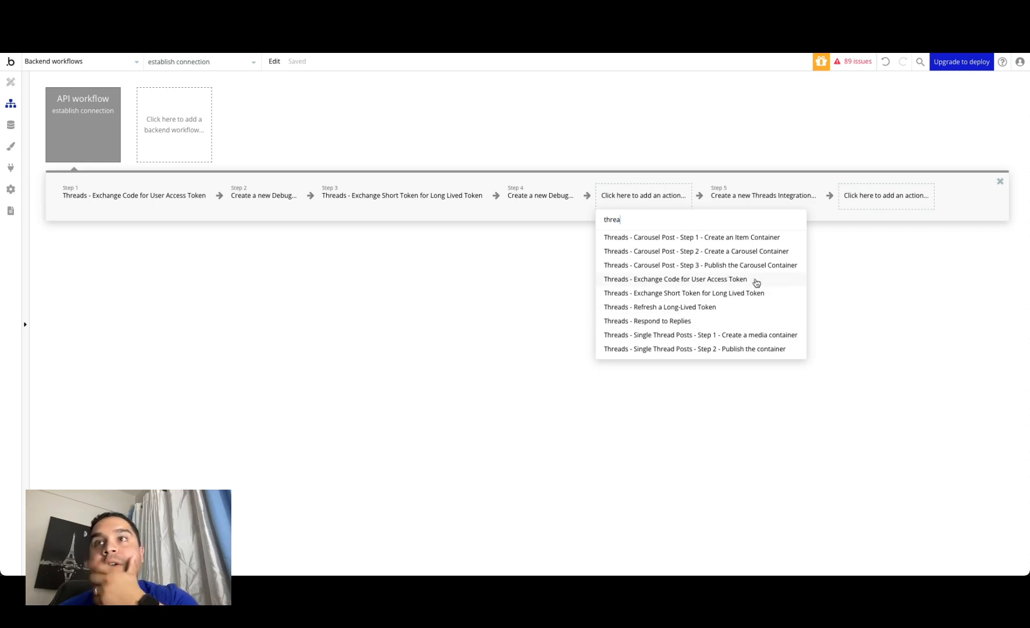
pyautogui.click(881, 317)
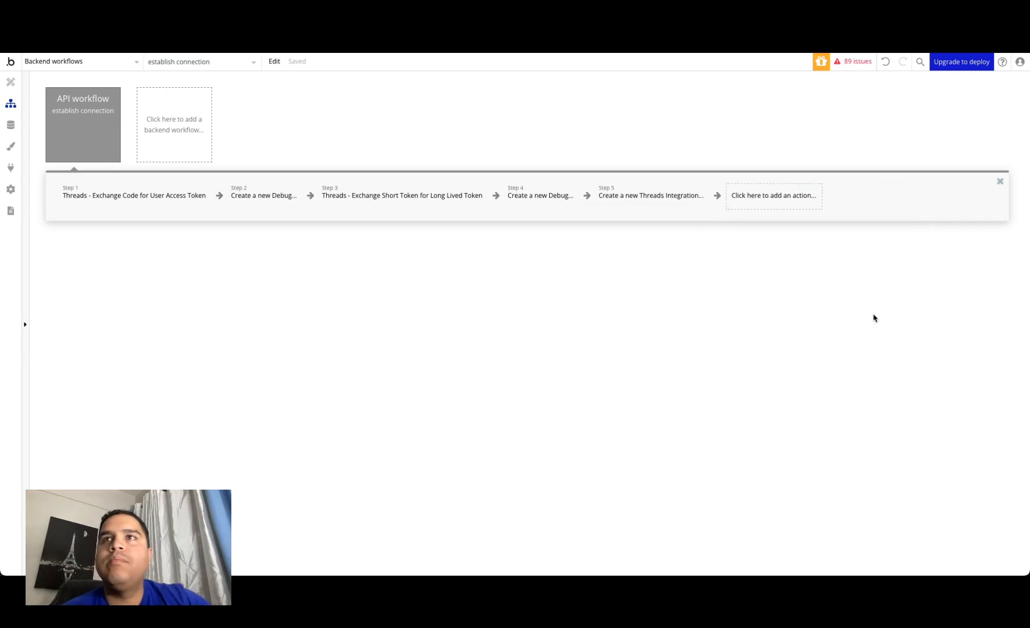
# Step: On the threads_integration page, clear the invalid Only when condition of the cyan page-load workflow that reads the code from the URL
pyautogui.click(655, 196)
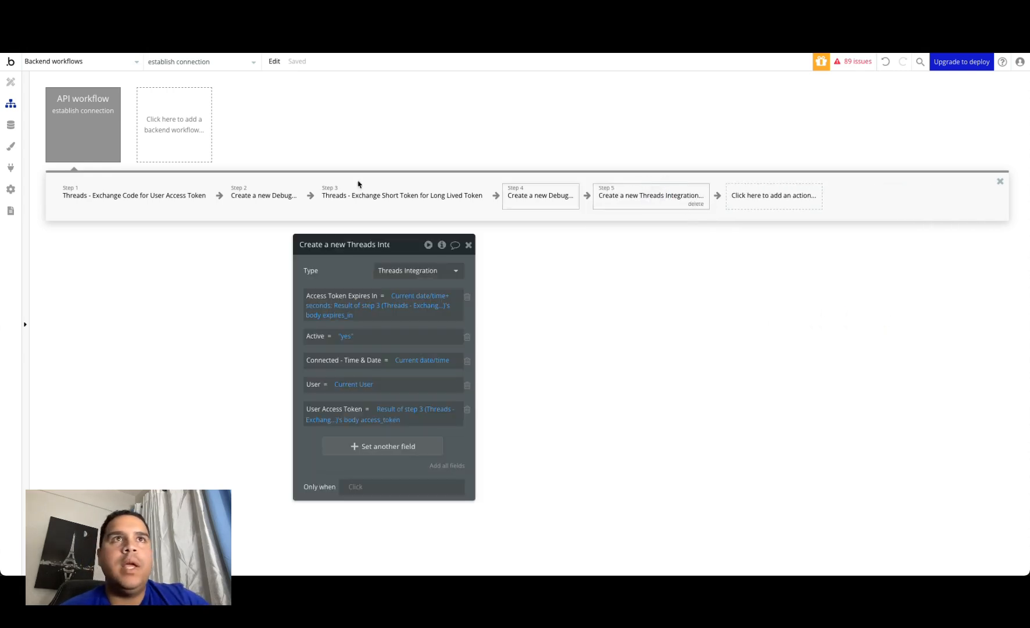
pyautogui.click(60, 68)
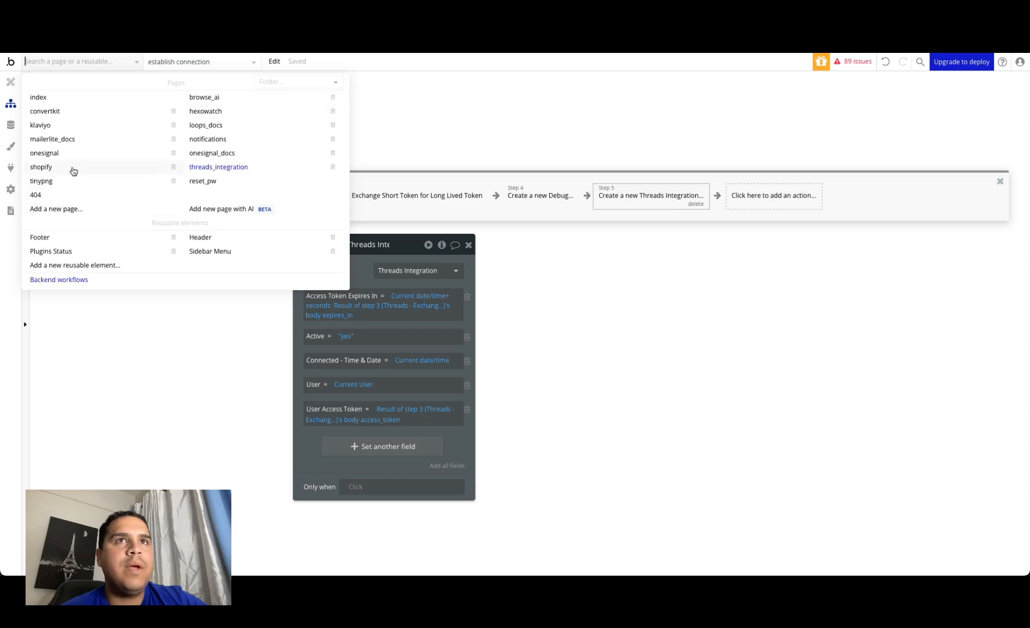
pyautogui.click(210, 167)
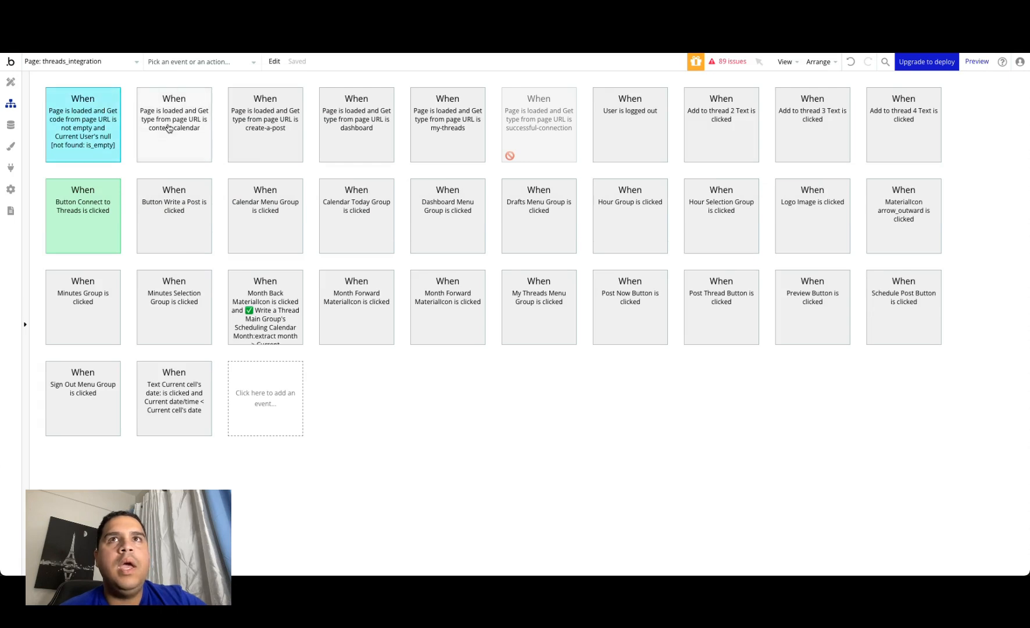
pyautogui.click(80, 133)
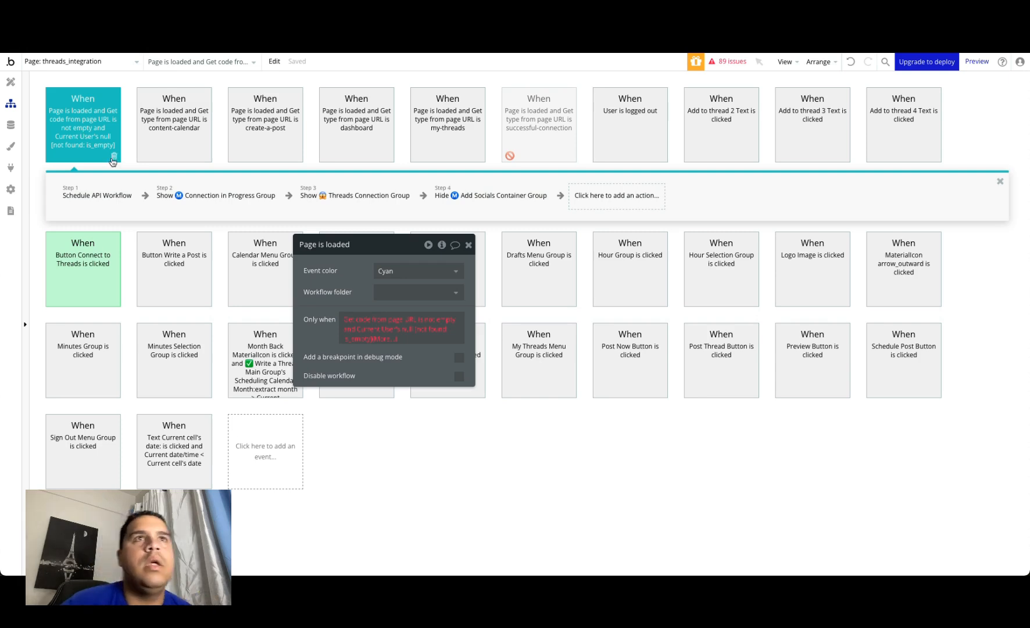
pyautogui.click(379, 323)
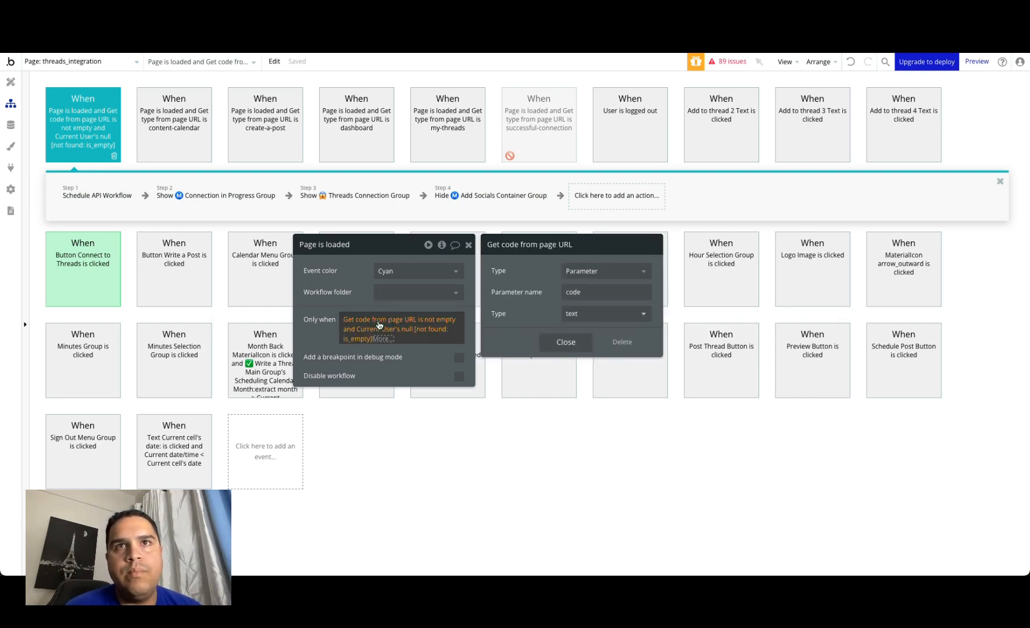
pyautogui.rightClick(377, 322)
pyautogui.click(447, 317)
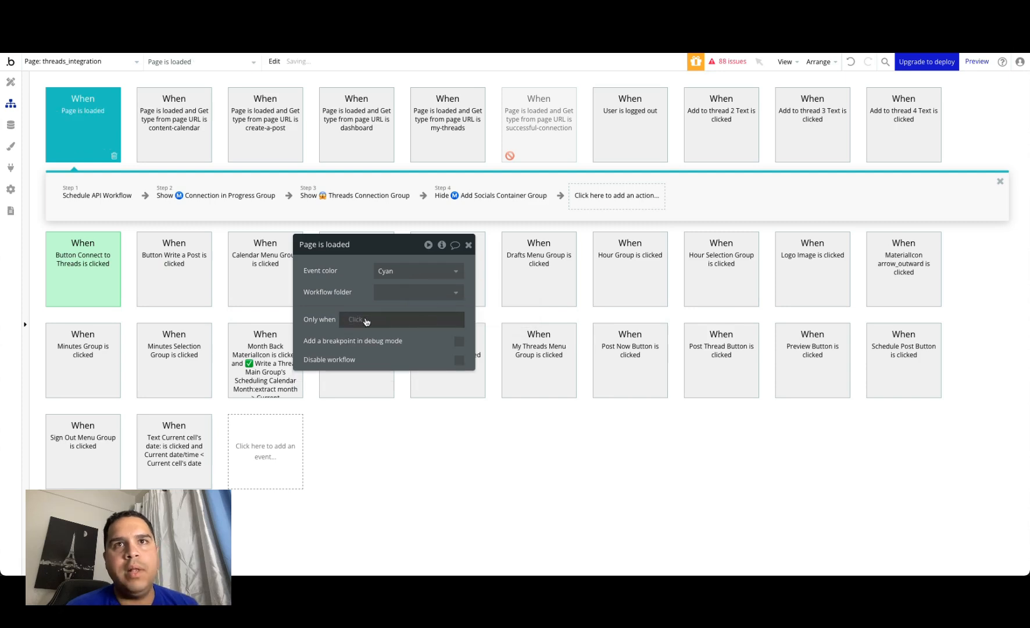
# Step: Set the page-load workflow's Only when condition to Get data from page URL, parameter code, is not empty
pyautogui.click(356, 320)
pyautogui.write('url')
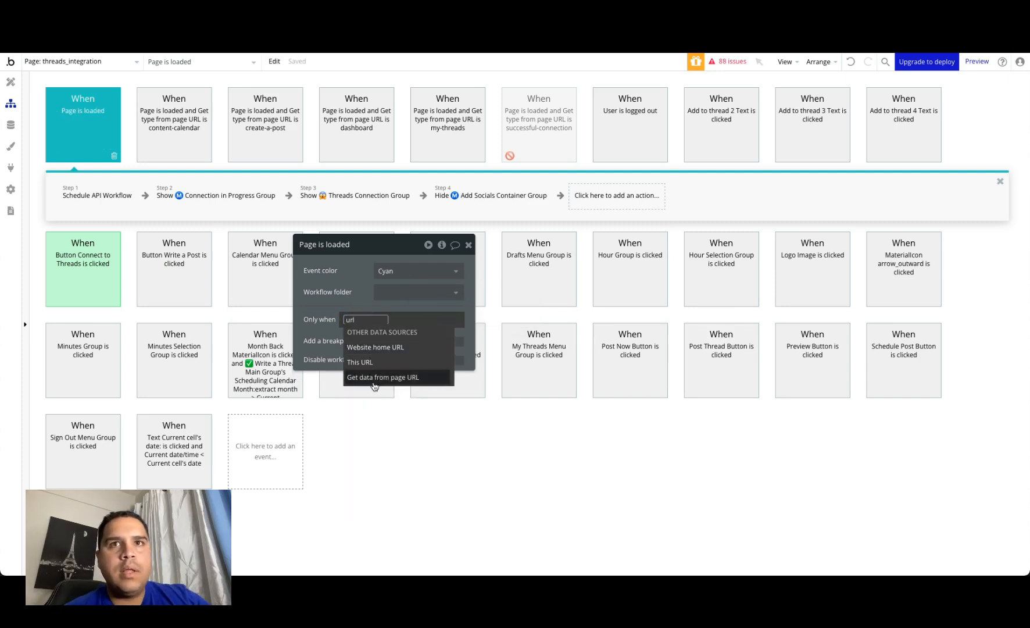
pyautogui.click(375, 383)
pyautogui.click(625, 291)
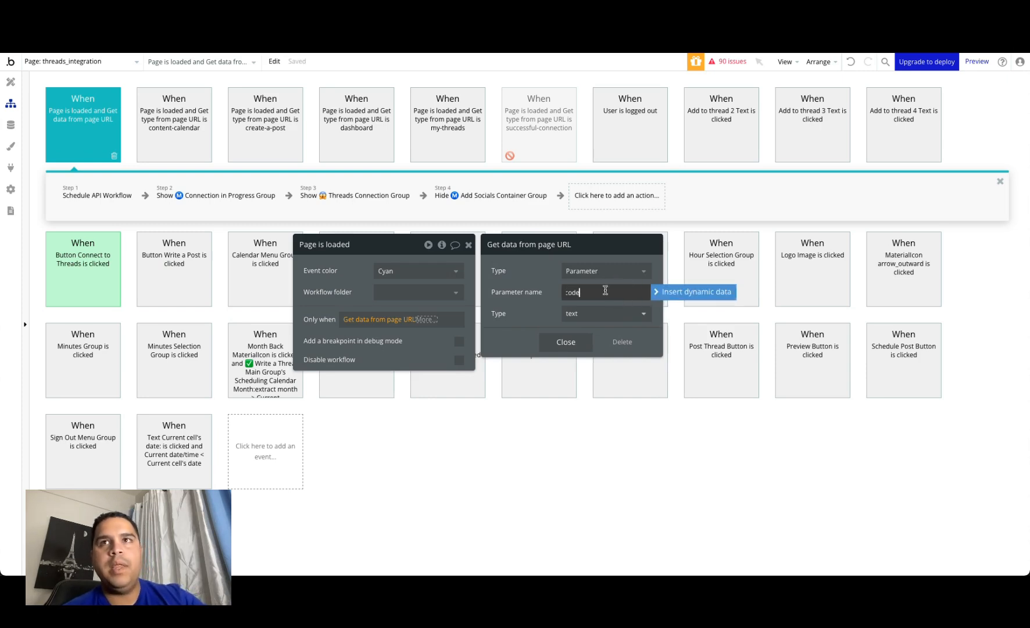
pyautogui.click(525, 273)
pyautogui.click(553, 341)
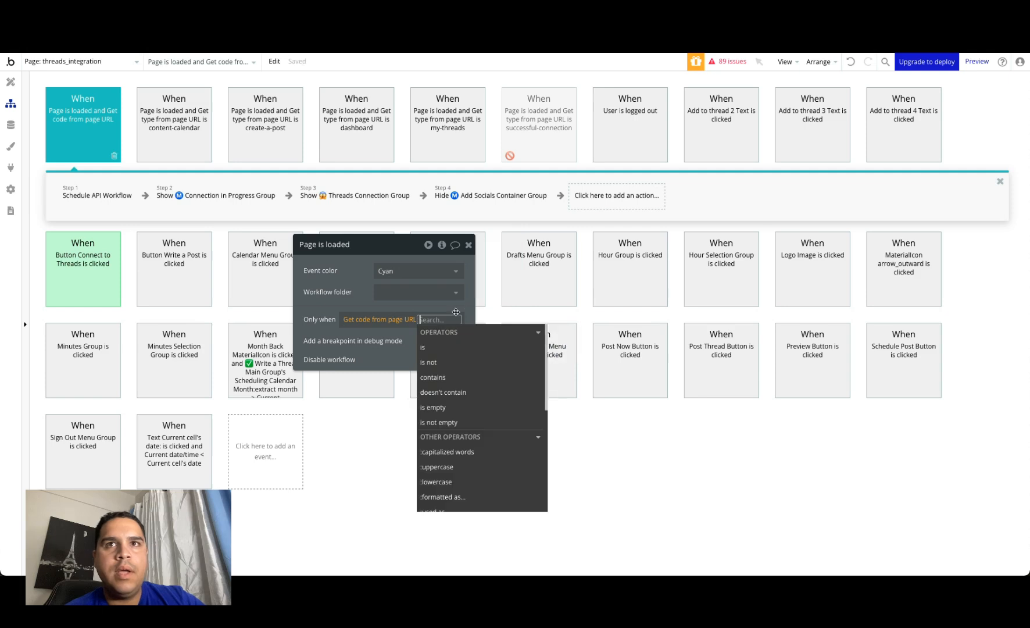
pyautogui.click(438, 423)
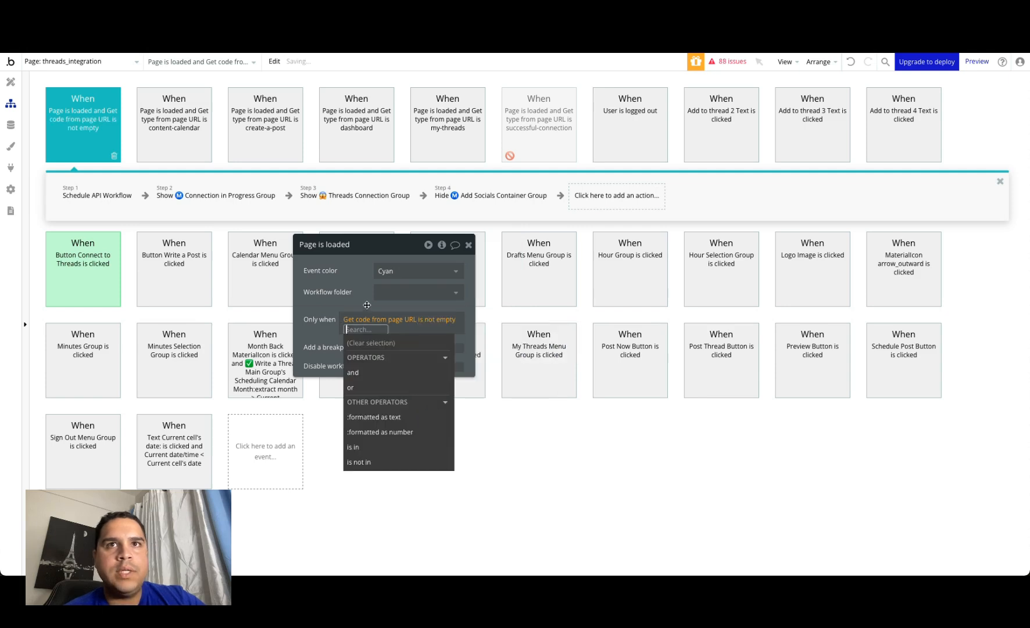
pyautogui.click(358, 295)
# Step: Point the step 1 Schedule API Workflow action to establish connection and review the page URL source of its code parameter
pyautogui.click(81, 197)
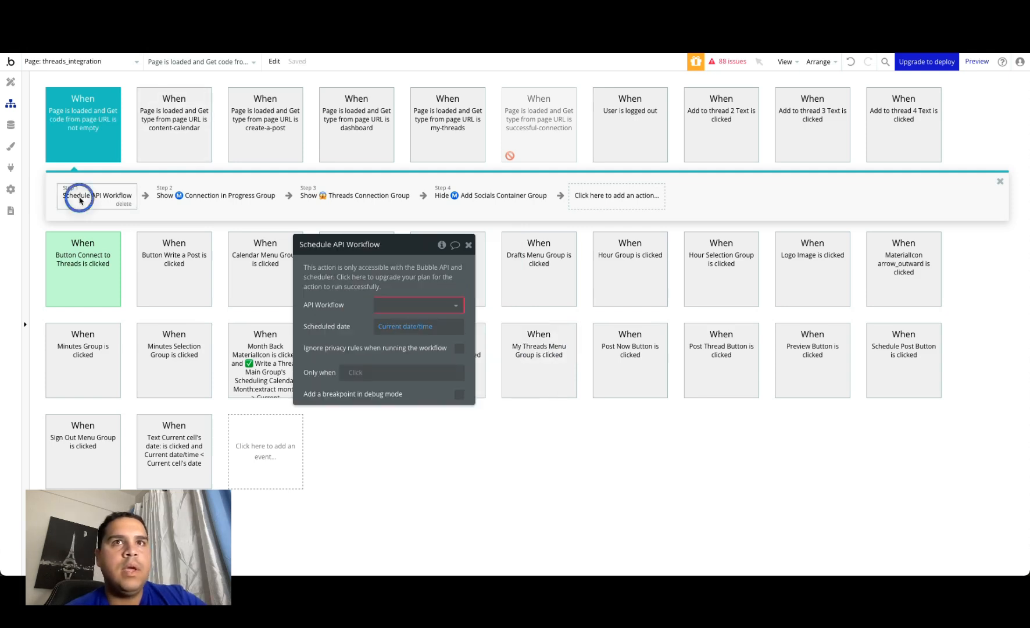
pyautogui.click(400, 307)
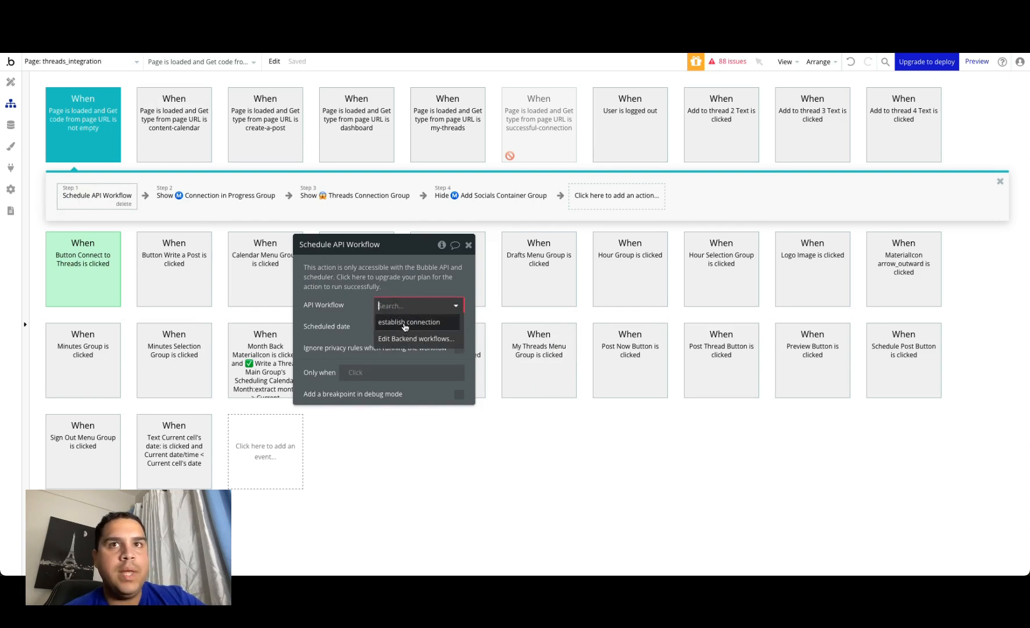
pyautogui.click(407, 322)
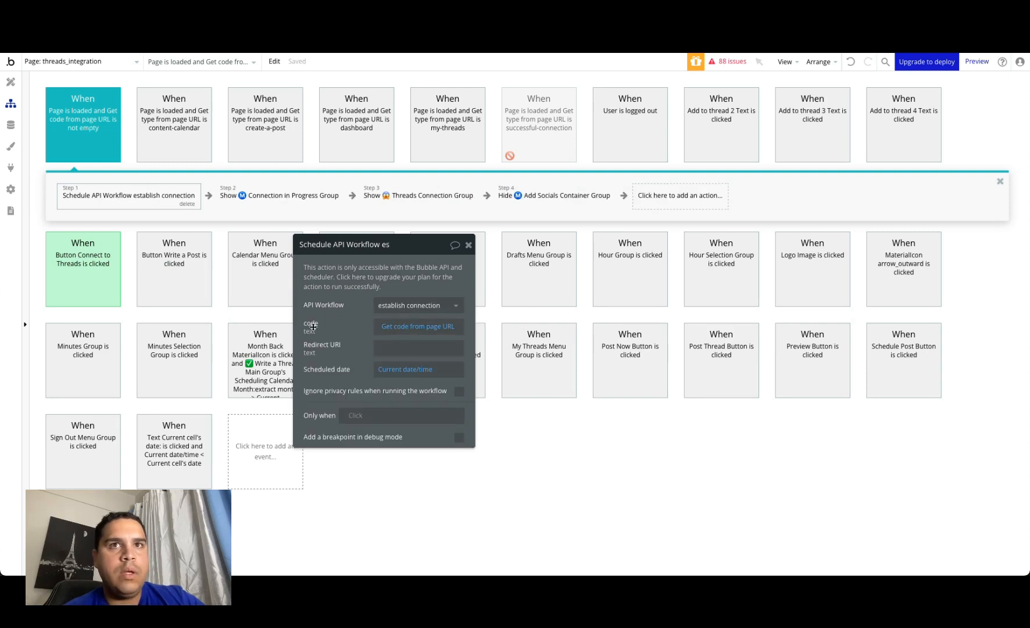
pyautogui.click(388, 330)
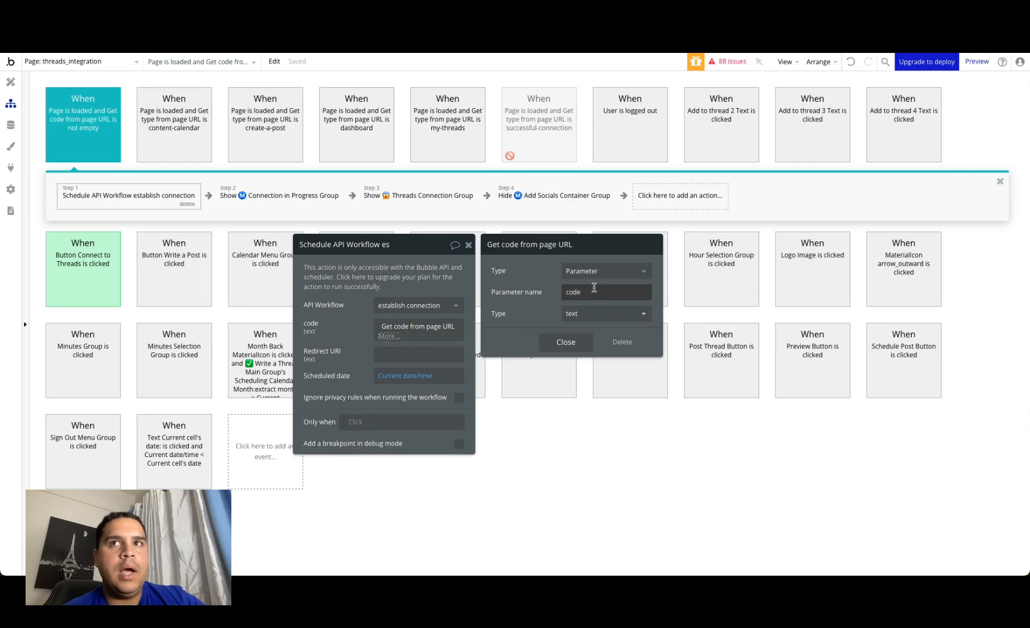
pyautogui.click(562, 290)
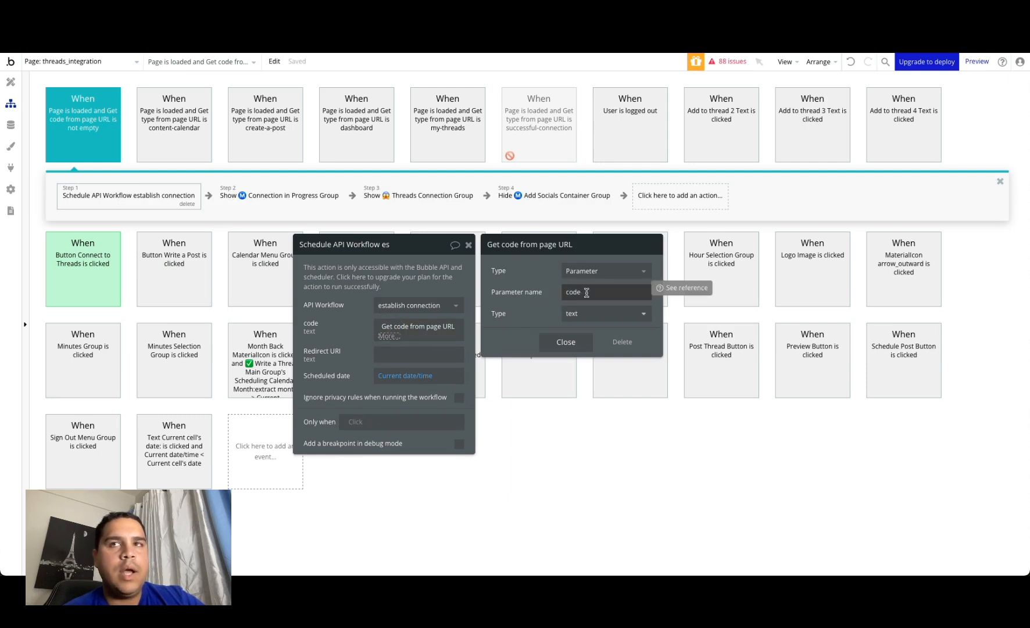
pyautogui.click(376, 353)
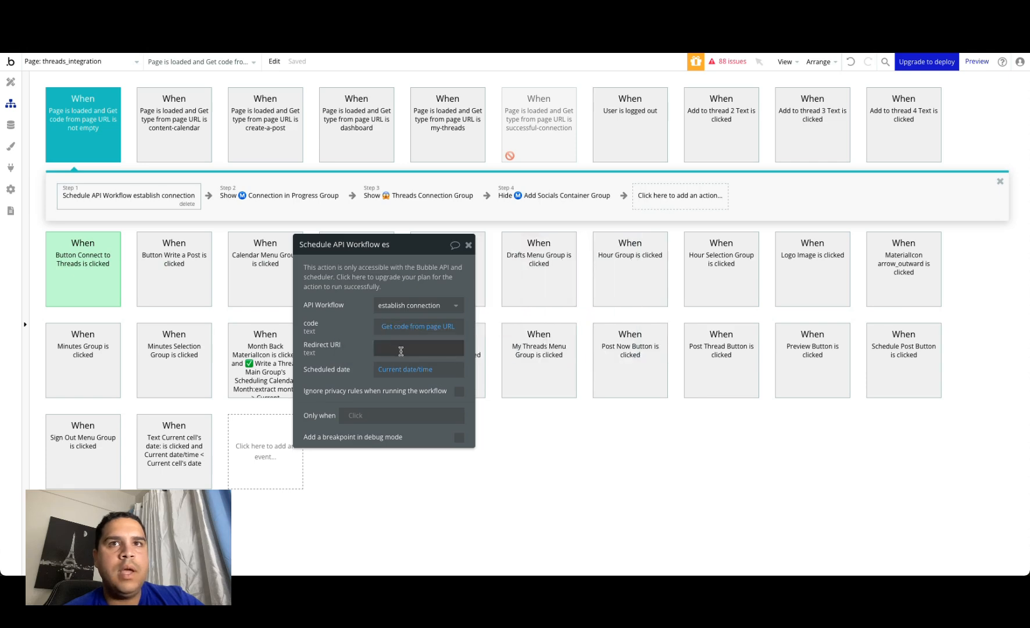
# Step: Insert Get data from page URL as dynamic data in the scheduled workflow's Redirect URI parameter
pyautogui.click(488, 348)
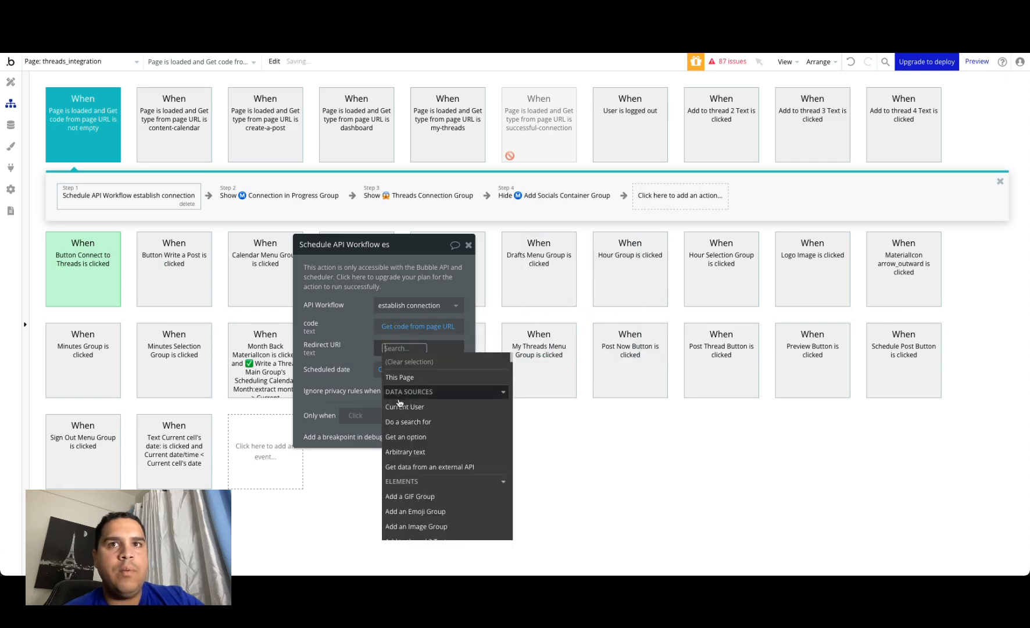
pyautogui.write('url')
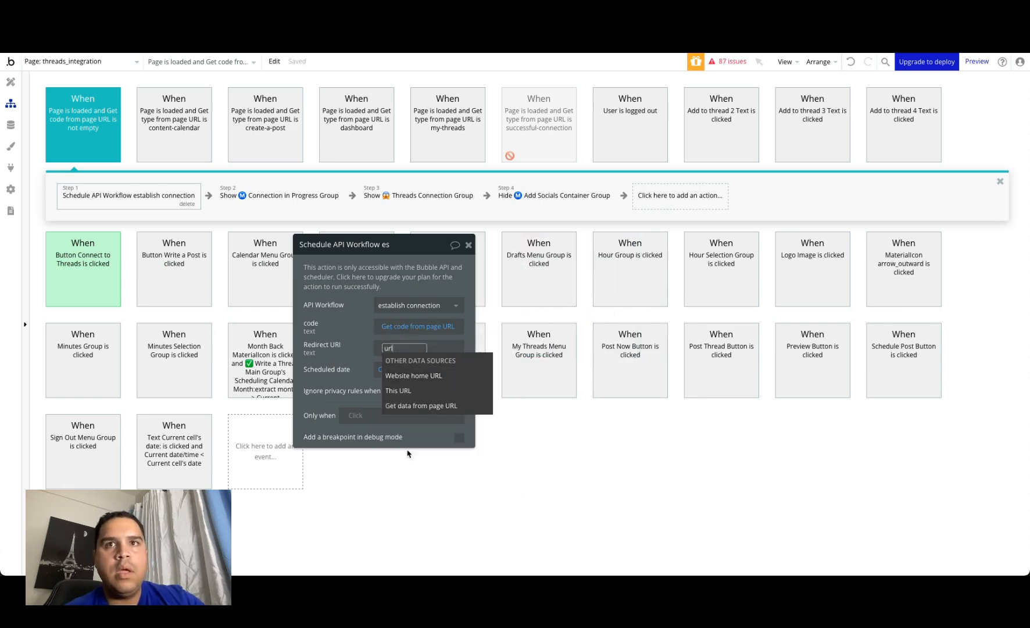
pyautogui.click(429, 407)
# Step: Switch to the app preview in the browser and check the address of the Threads demo page
pyautogui.hotkey('ctrl', 'Tab')
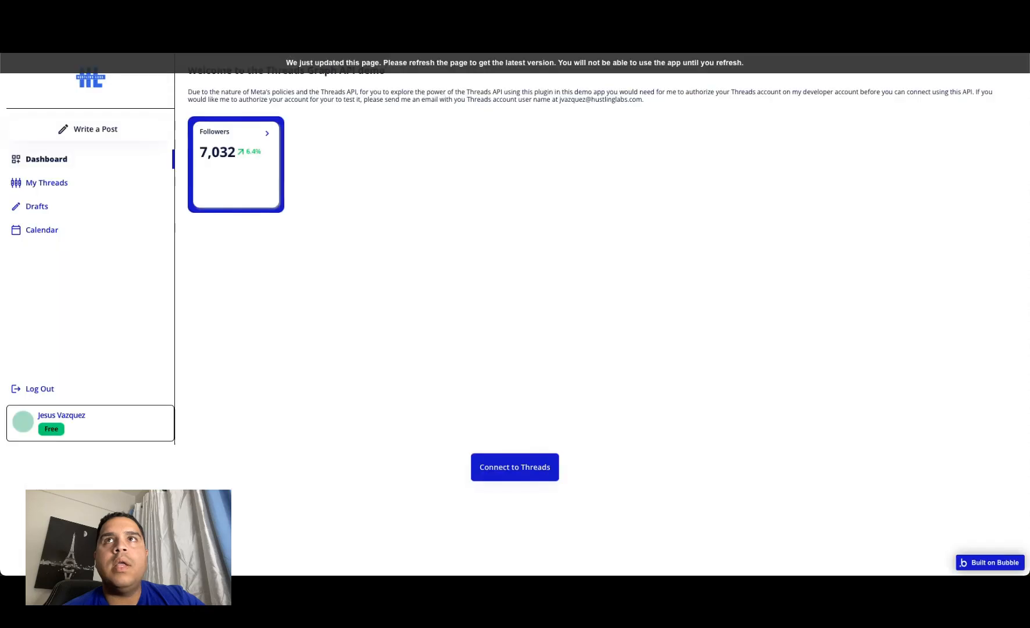
pyautogui.press('super+l')
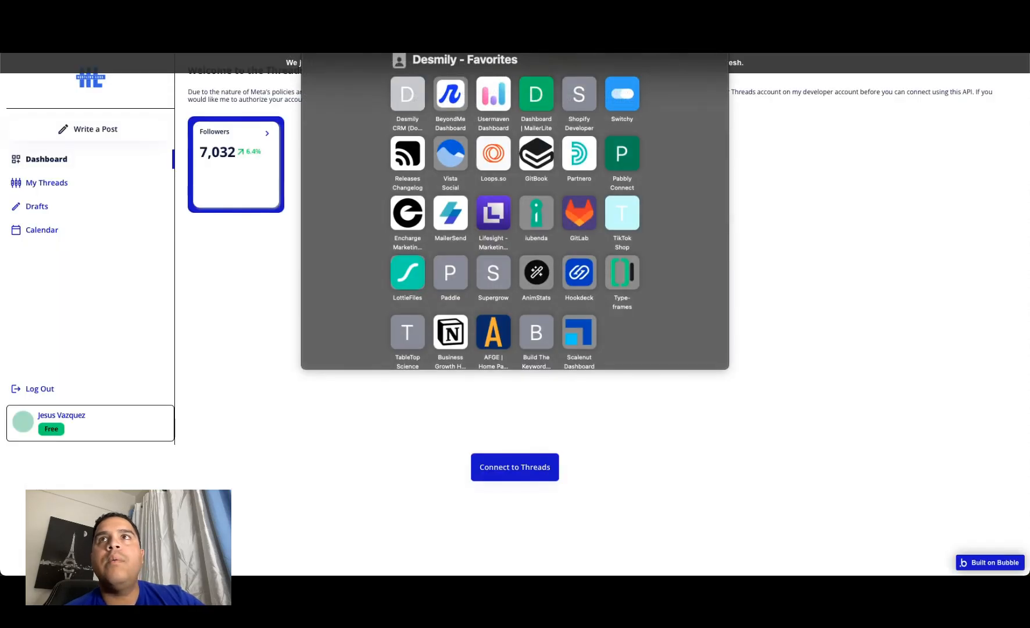
pyautogui.click(832, 228)
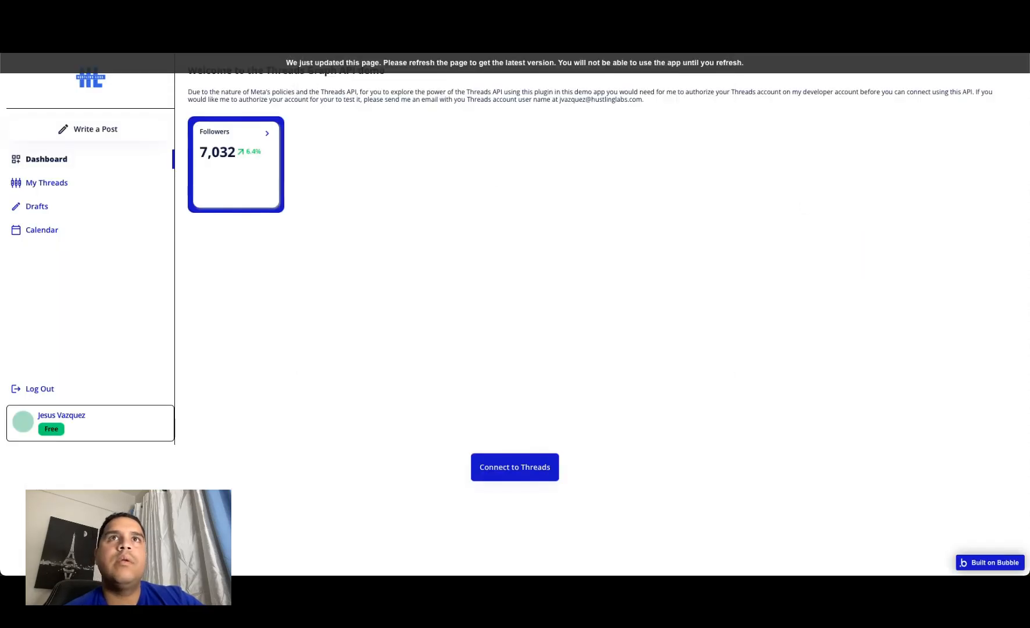
# Step: Copy the Threads demo page's address from the app preview and return to the workflow editor
pyautogui.hotkey('ctrl', 'shift', 'Tab')
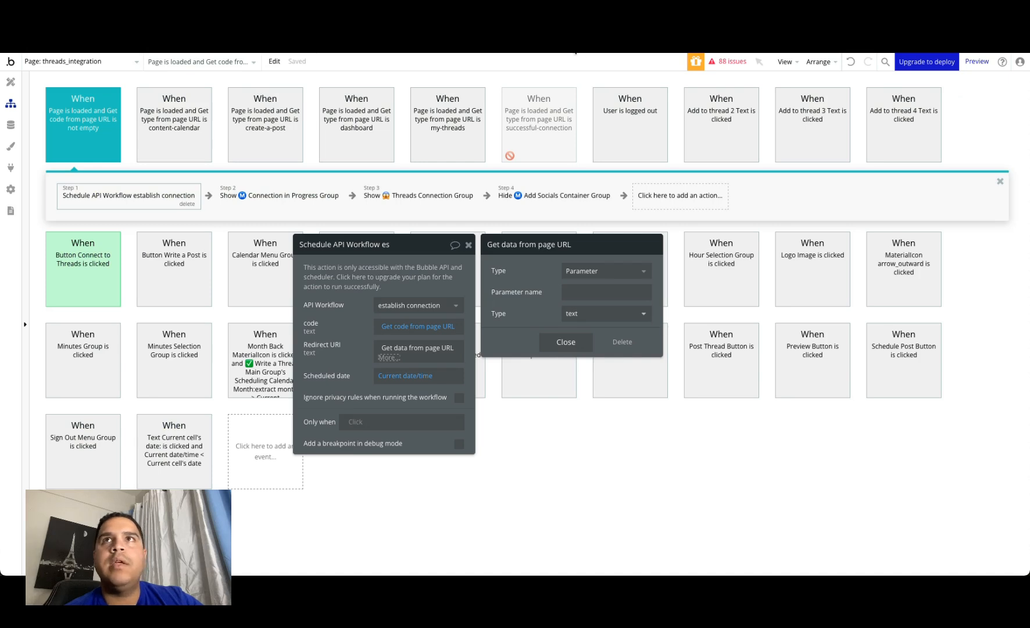
pyautogui.hotkey('ctrl', 'Tab')
pyautogui.press('super+l')
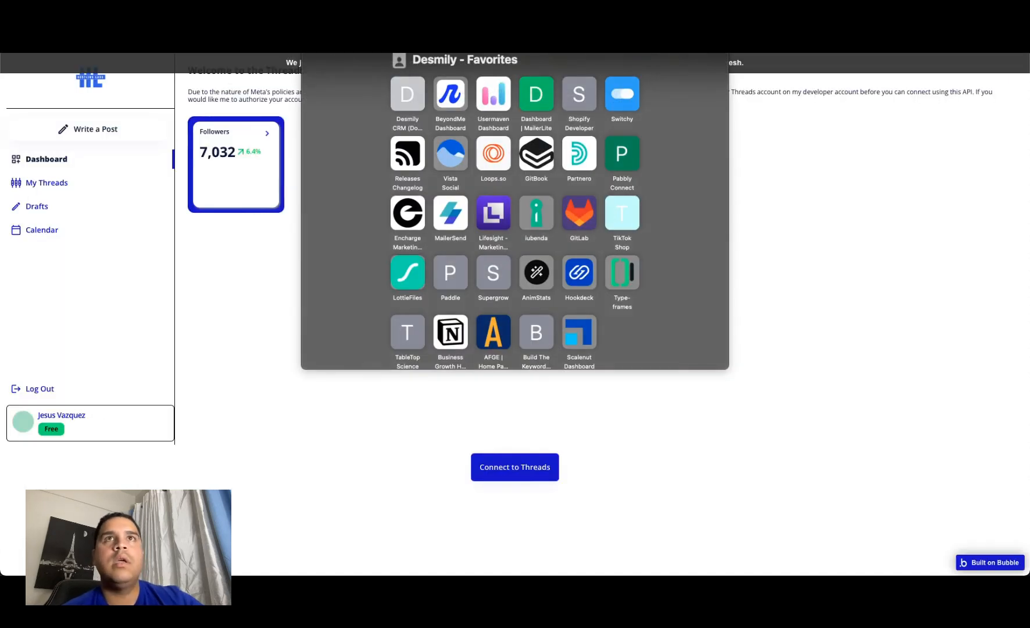
pyautogui.hotkey('ctrl', 'shift', 'Tab')
# Step: Clear the Get data from page URL expression from the scheduled workflow's Redirect URI parameter
pyautogui.click(573, 292)
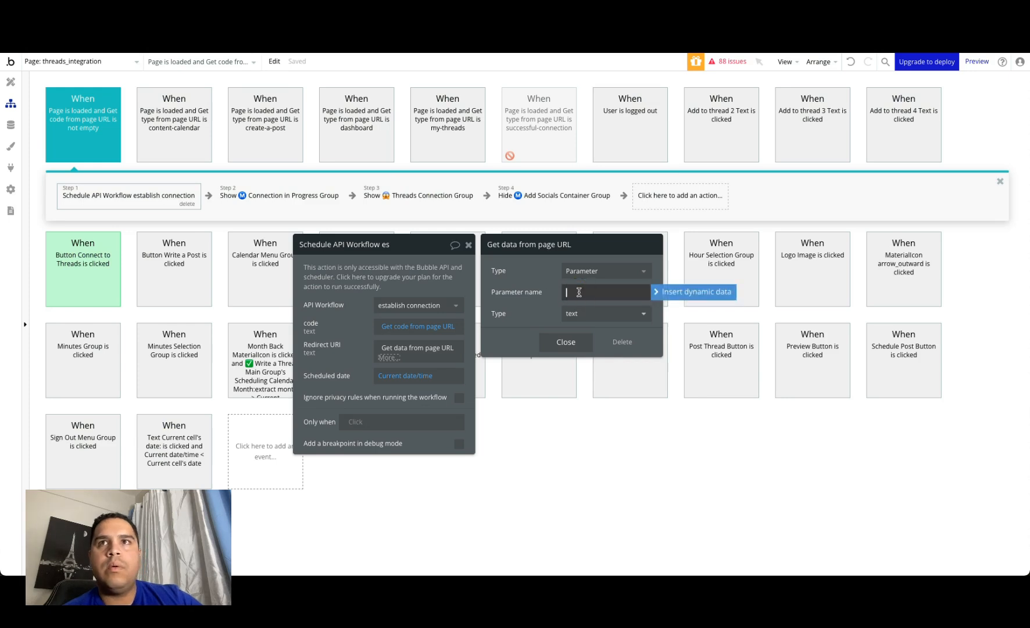
pyautogui.click(566, 341)
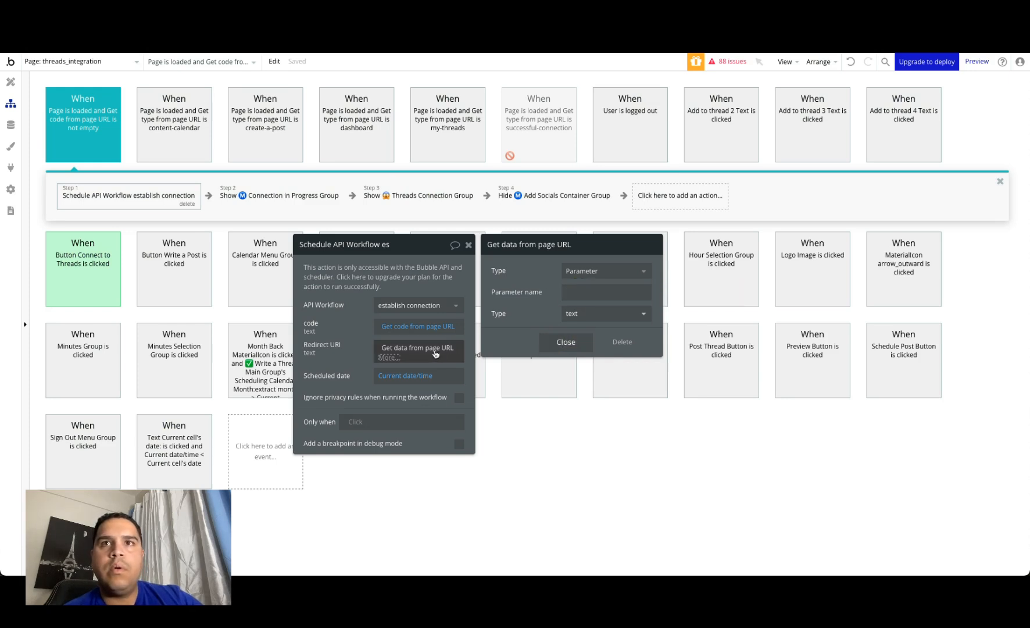
pyautogui.click(435, 354)
pyautogui.click(504, 349)
pyautogui.click(407, 349)
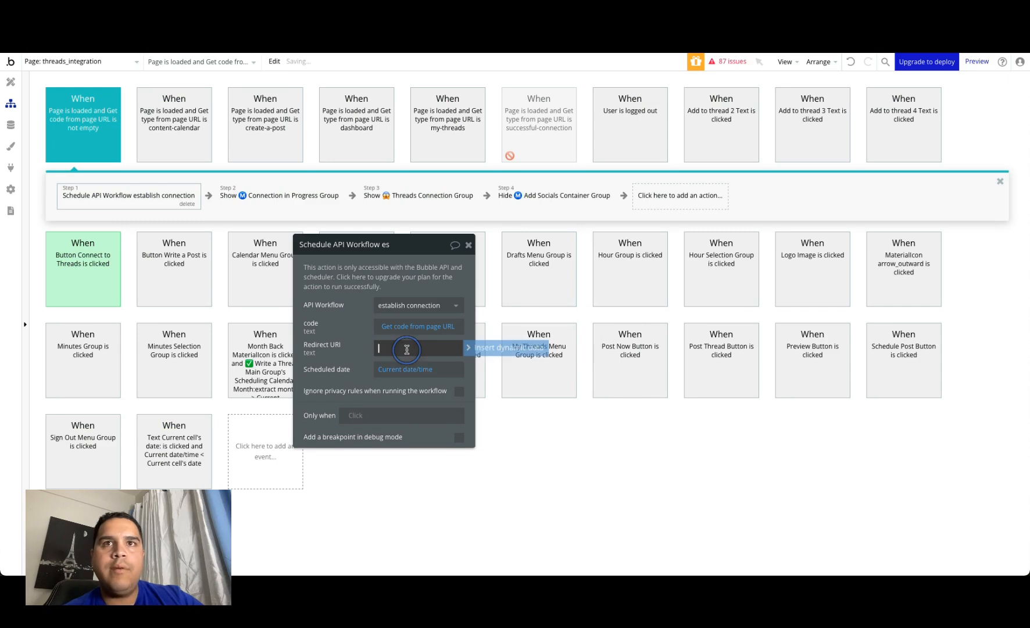
pyautogui.press('super+v')
pyautogui.press('BackSpace')
pyautogui.press('BackSpace')
pyautogui.press('BackSpace')
pyautogui.press('BackSpace')
pyautogui.press('BackSpace')
pyautogui.press('BackSpace')
pyautogui.press('BackSpace')
pyautogui.press('BackSpace')
pyautogui.press('BackSpace')
pyautogui.press('BackSpace')
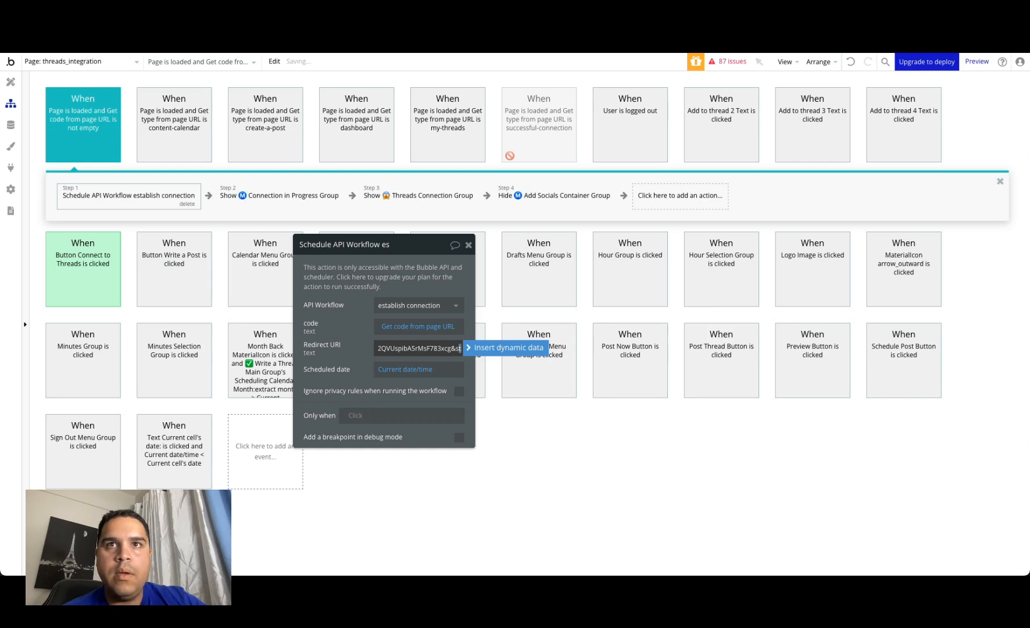
pyautogui.moveTo(460, 347); pyautogui.dragTo(389, 348)
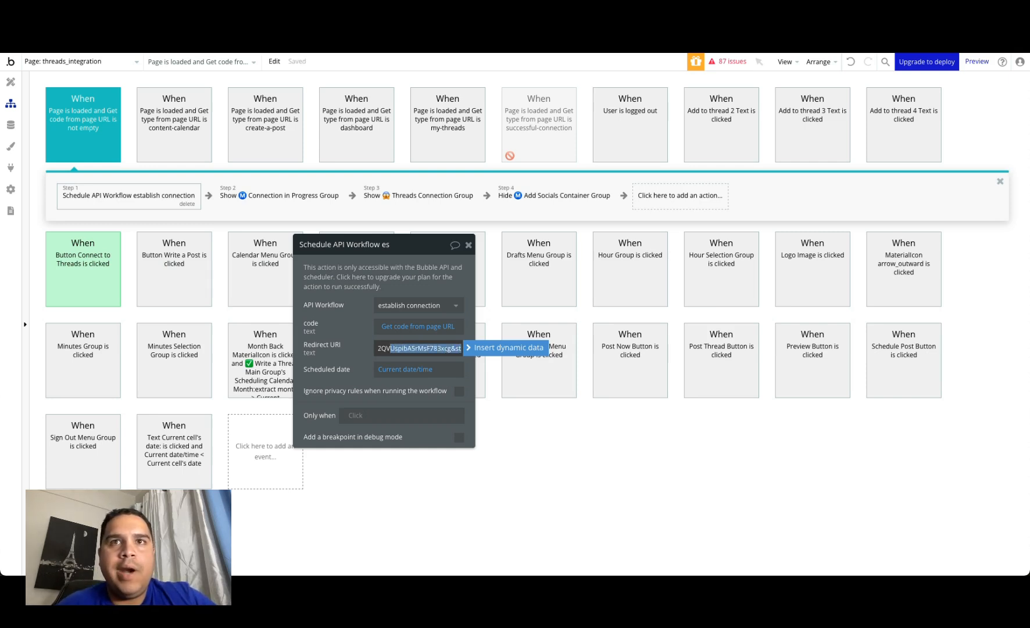
pyautogui.press('super+v')
pyautogui.press('BackSpace')
pyautogui.press('BackSpace')
pyautogui.press('BackSpace')
pyautogui.press('BackSpace')
pyautogui.press('BackSpace')
pyautogui.press('BackSpace')
pyautogui.press('BackSpace')
pyautogui.press('BackSpace')
pyautogui.press('BackSpace')
pyautogui.press('BackSpace')
pyautogui.press('BackSpace')
pyautogui.press('BackSpace')
pyautogui.press('BackSpace')
pyautogui.press('BackSpace')
pyautogui.press('BackSpace')
pyautogui.press('BackSpace')
pyautogui.press('BackSpace')
pyautogui.press('BackSpace')
pyautogui.press('BackSpace')
pyautogui.press('BackSpace')
pyautogui.press('BackSpace')
pyautogui.press('BackSpace')
pyautogui.moveTo(385, 348); pyautogui.dragTo(540, 361)
pyautogui.press('BackSpace')
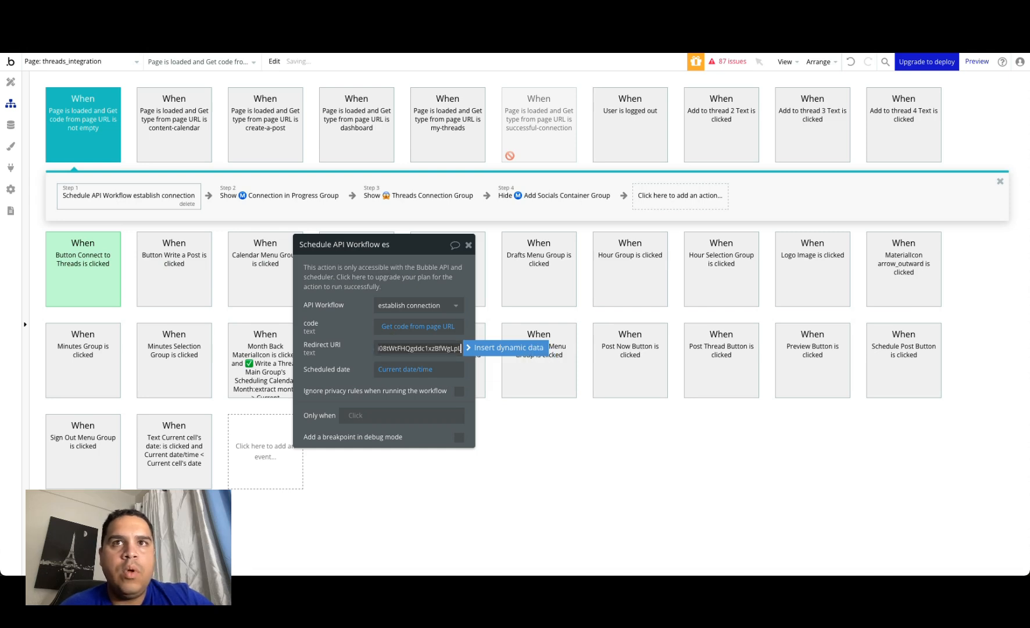
pyautogui.moveTo(380, 349); pyautogui.dragTo(567, 369)
pyautogui.press('BackSpace')
# Step: Examine the redirect_uri value in the Open an external website destination of the Connect to Threads button workflow
pyautogui.click(81, 270)
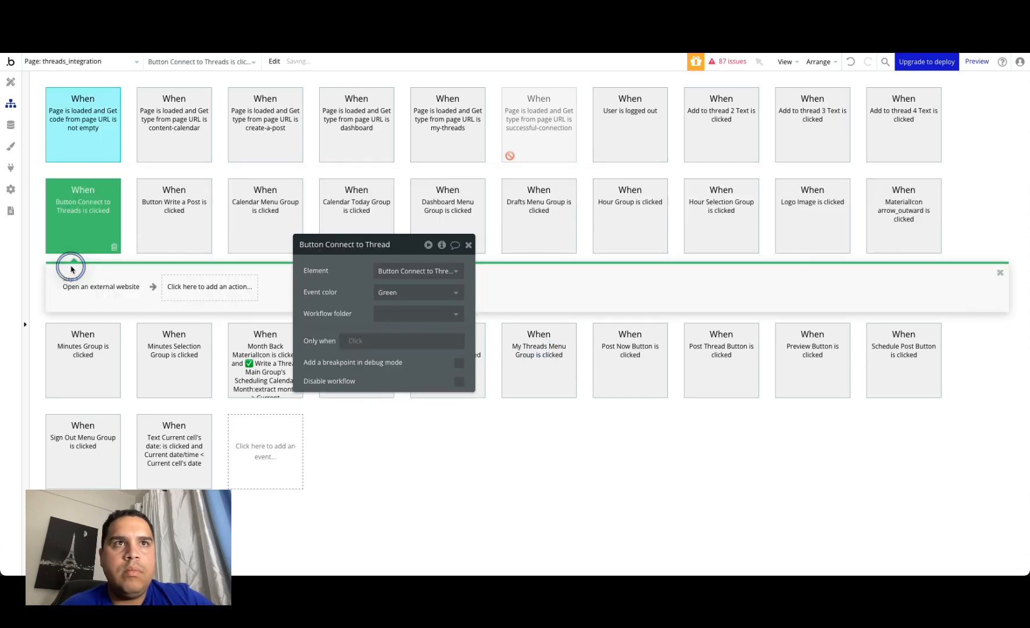
pyautogui.click(93, 288)
pyautogui.click(441, 294)
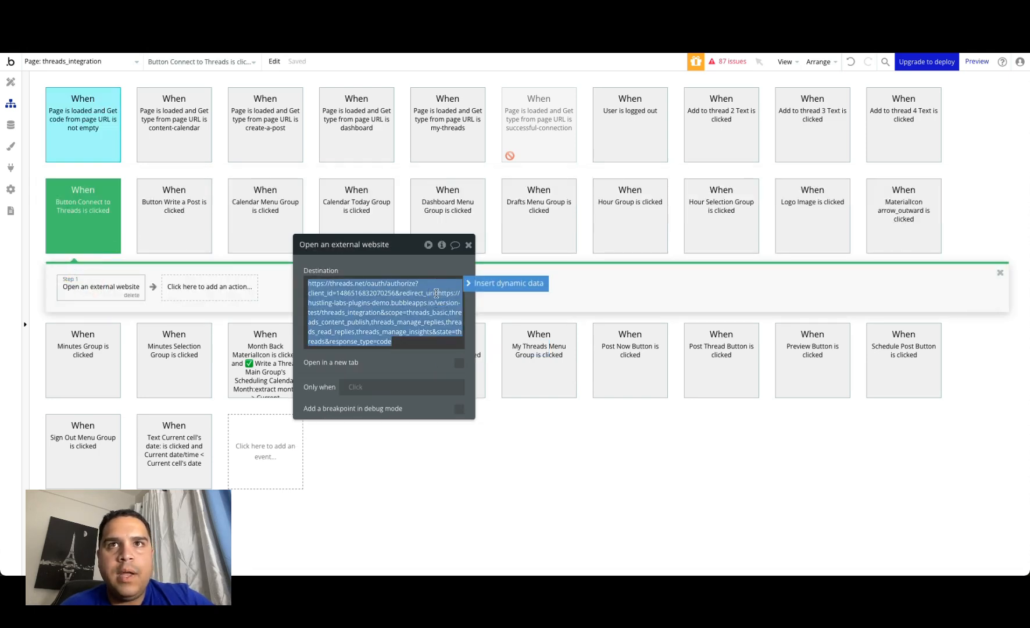
pyautogui.click(439, 293)
pyautogui.moveTo(439, 293); pyautogui.dragTo(380, 312)
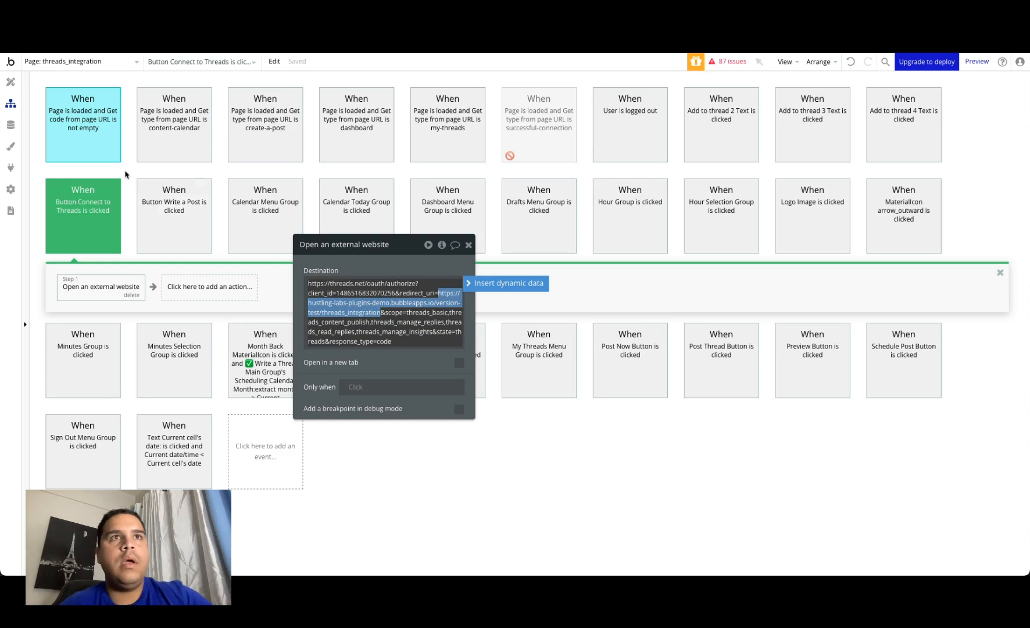
# Step: Compare the Redirect URI in the page-load workflow's Schedule API Workflow action with the button's redirect_uri, and close the action's properties
pyautogui.click(87, 118)
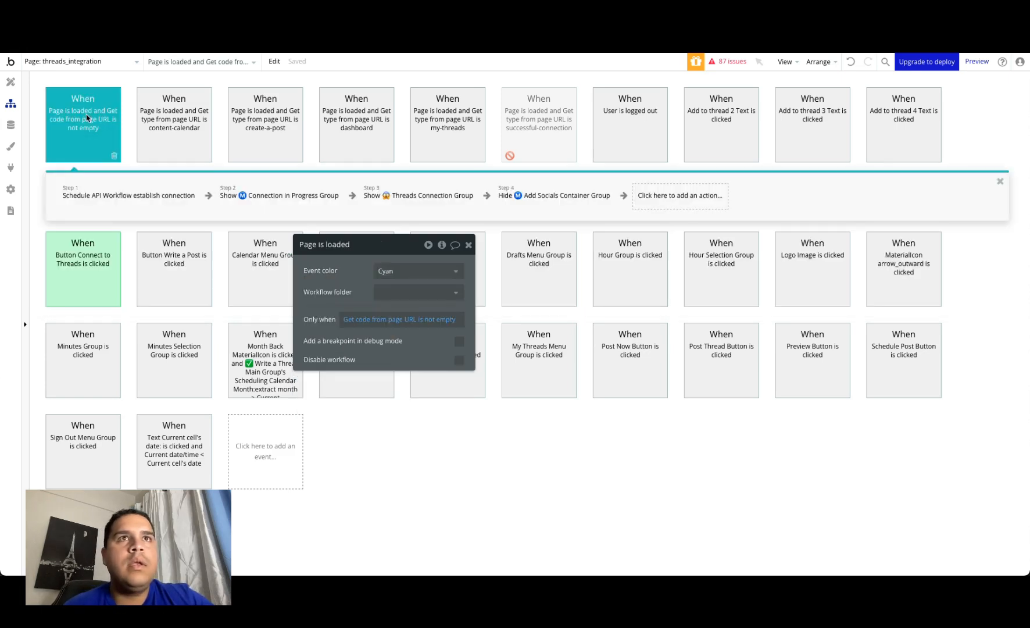
pyautogui.click(102, 199)
pyautogui.click(408, 369)
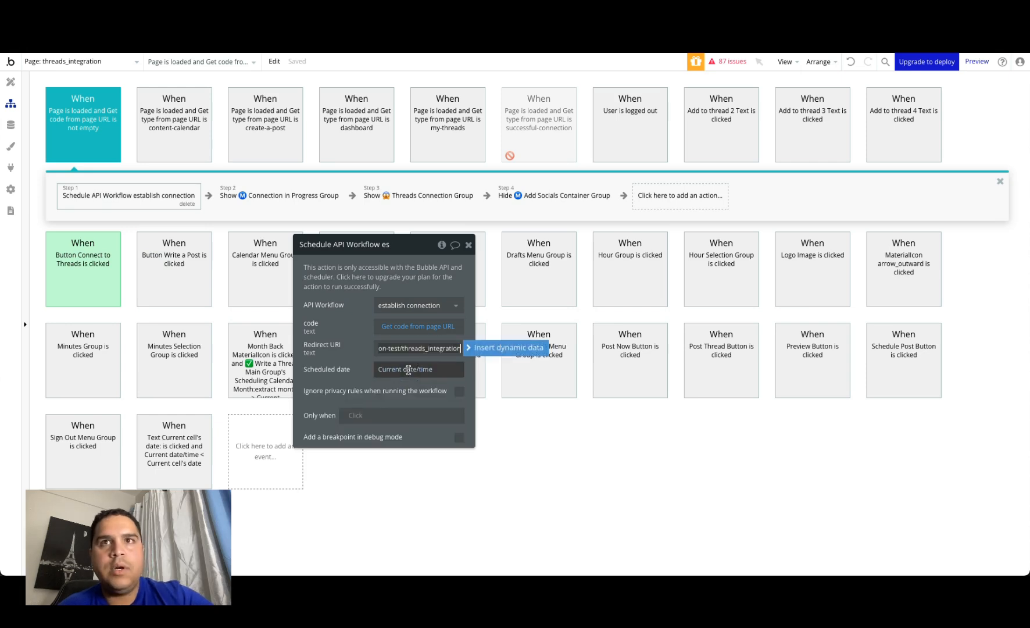
pyautogui.click(353, 332)
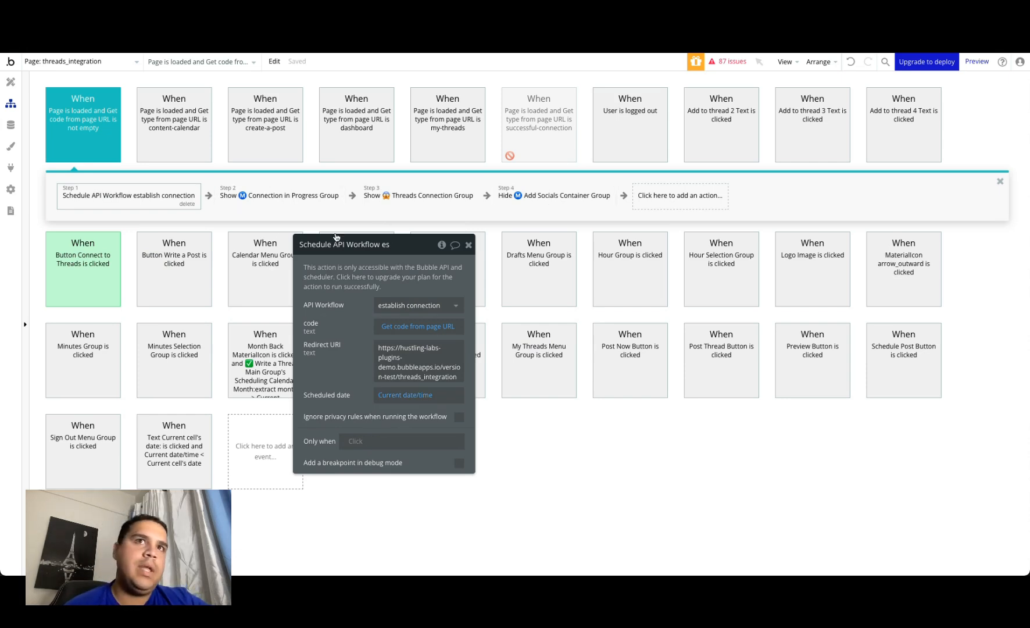
pyautogui.moveTo(289, 203)
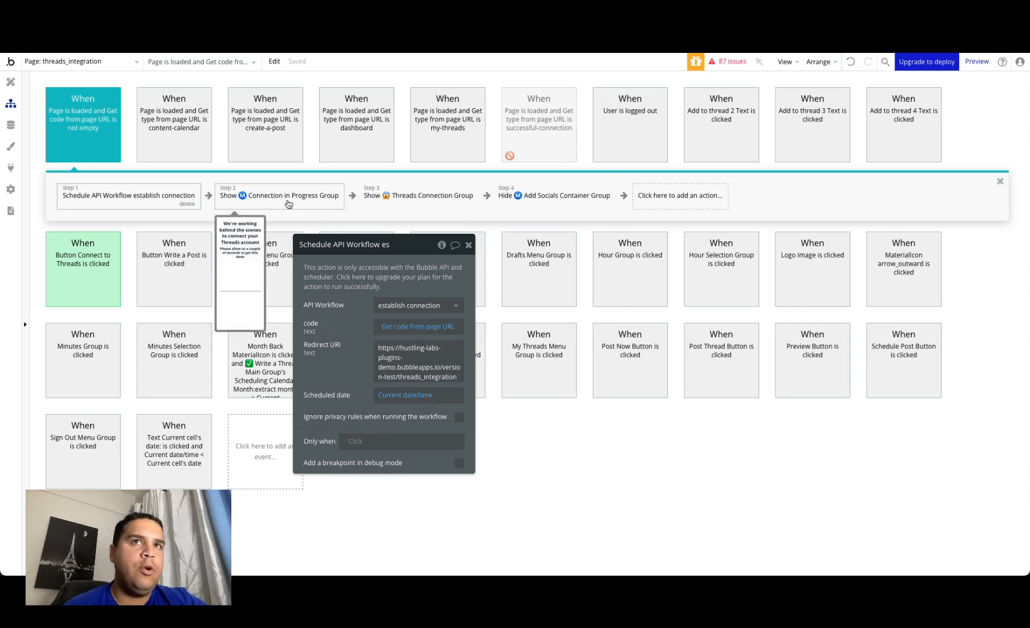
pyautogui.click(468, 245)
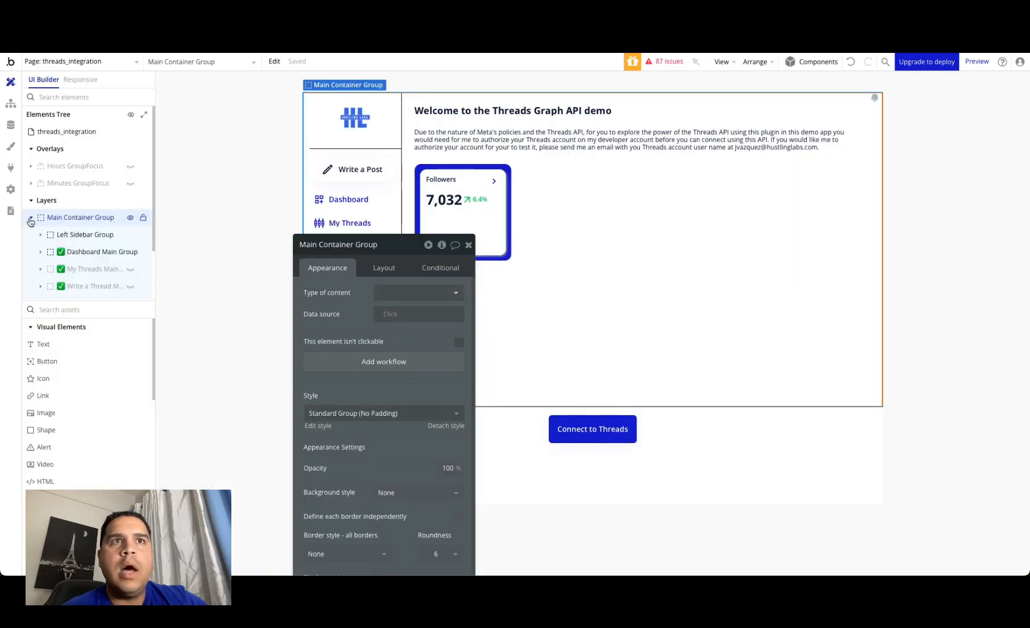
# Step: Hide the Dashboard Main Group and show the Write a Thread Main Group on the design canvas
pyautogui.moveTo(131, 254); pyautogui.dragTo(128, 231)
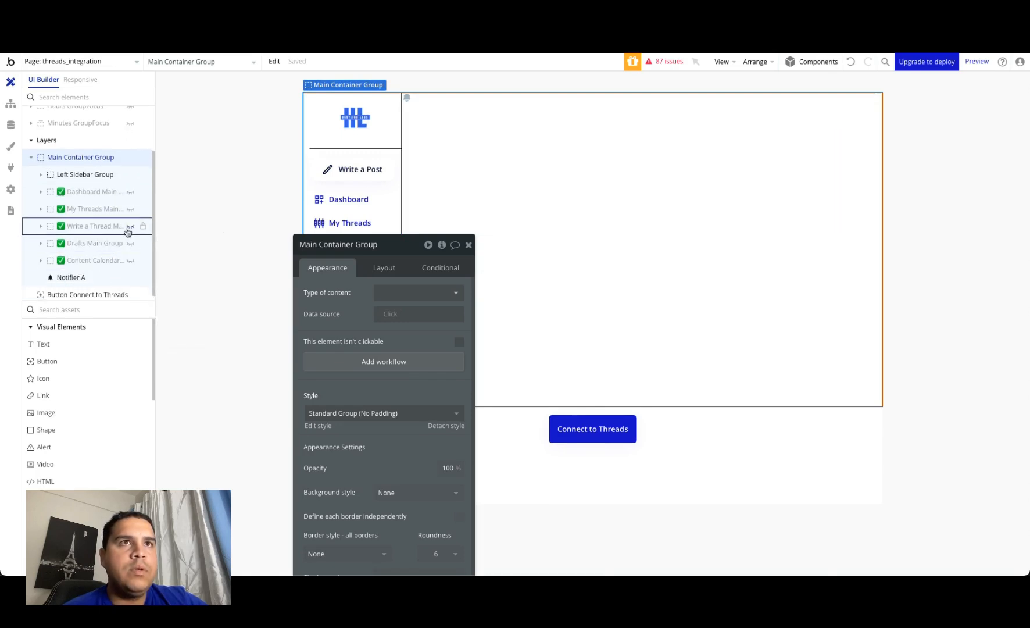
pyautogui.click(128, 228)
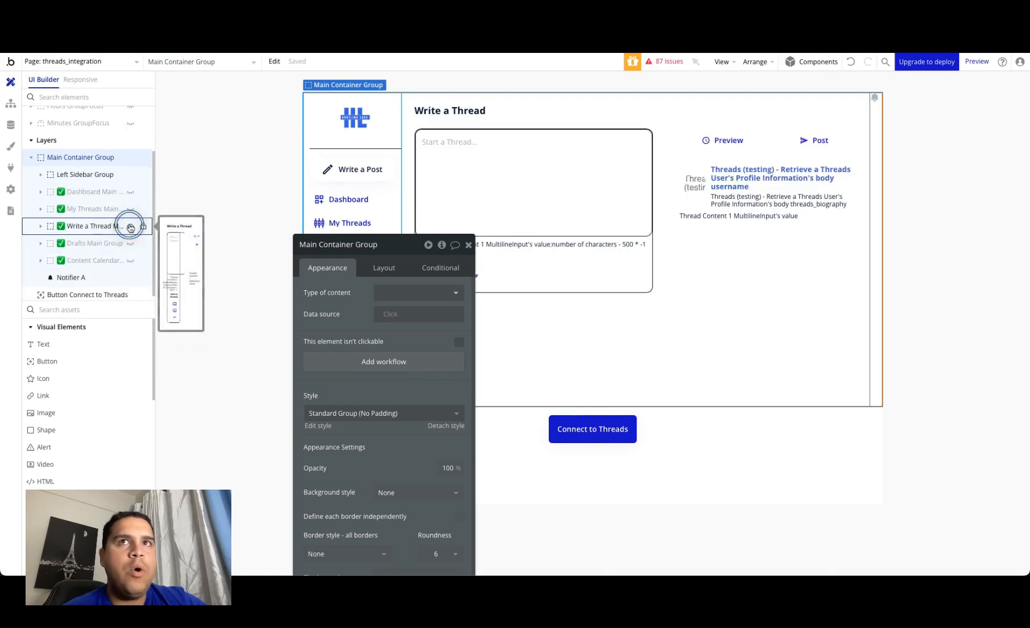
pyautogui.click(470, 245)
# Step: Expand the Write a Thread Main Group, its Post Creation Container Group and the nested Center Container Group in the element hierarchy
pyautogui.click(39, 226)
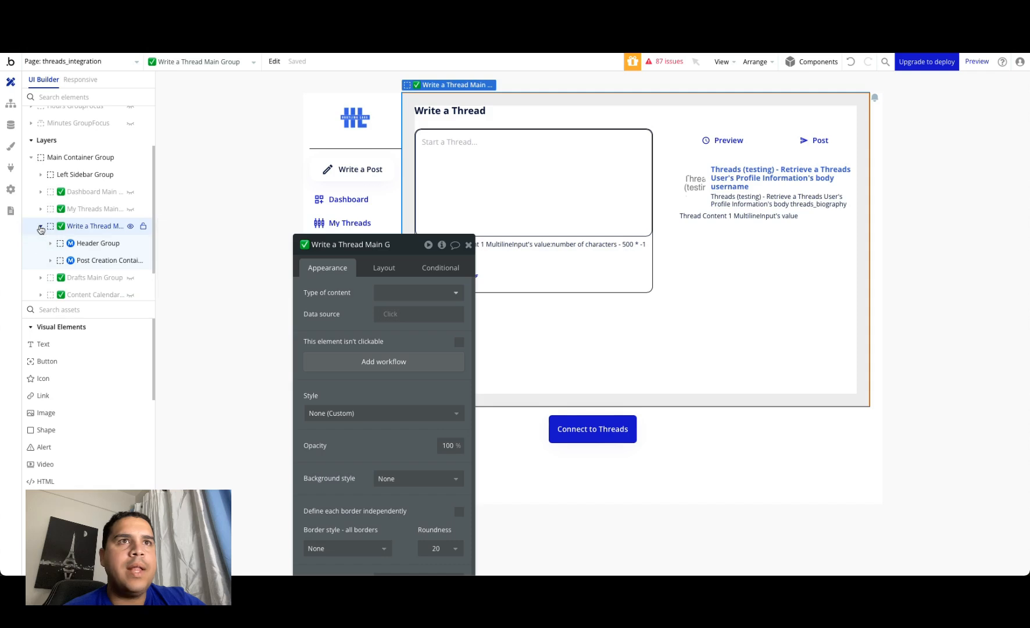
pyautogui.click(52, 262)
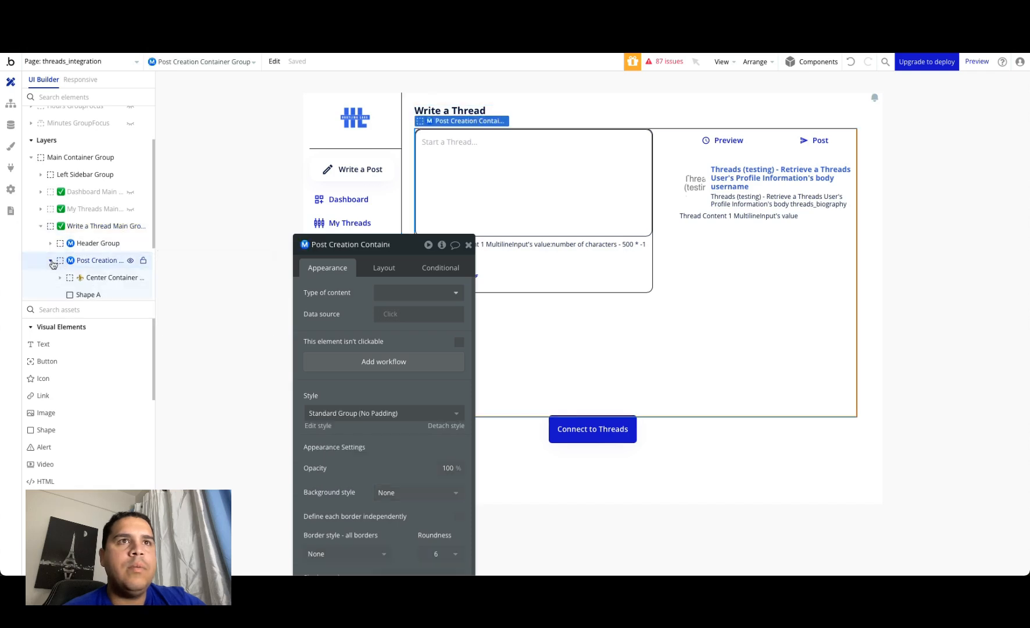
pyautogui.click(89, 279)
pyautogui.scroll(-3, 70, 281)
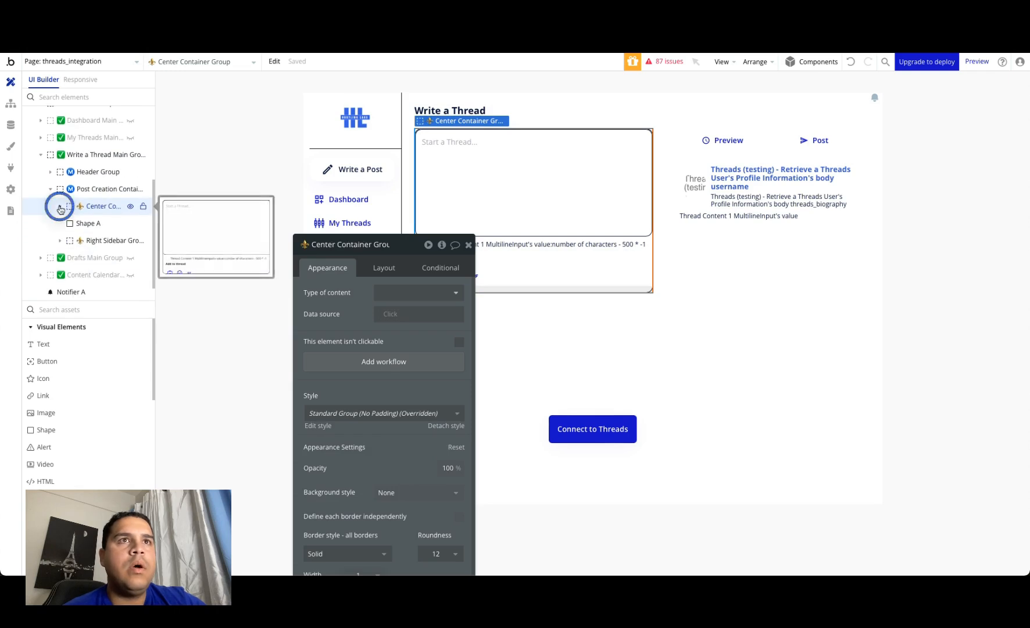
pyautogui.click(59, 206)
# Step: Show the Thread Post 2, 3 and 4 groups on the canvas and move the Center Container Group properties clear of the thread inputs
pyautogui.click(131, 240)
pyautogui.click(132, 260)
pyautogui.click(131, 275)
pyautogui.moveTo(365, 250); pyautogui.dragTo(837, 148)
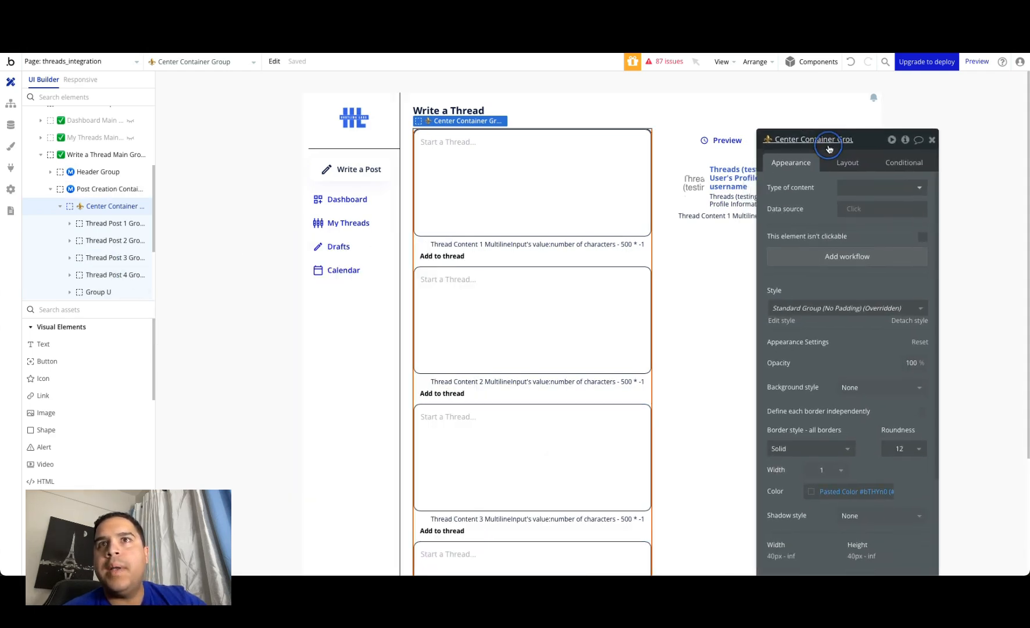
pyautogui.moveTo(547, 318); pyautogui.dragTo(490, 399)
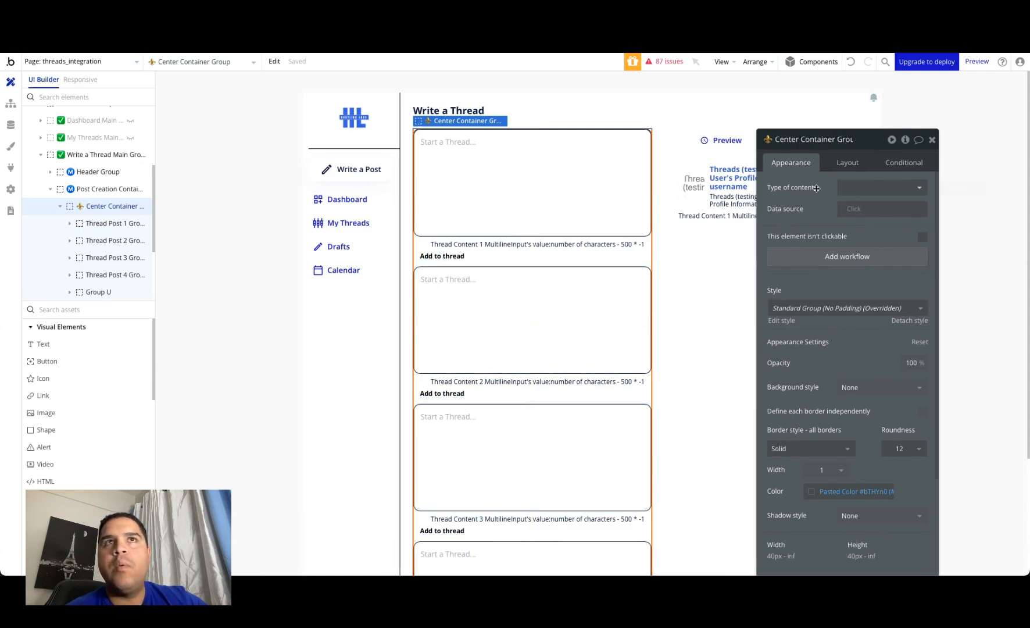
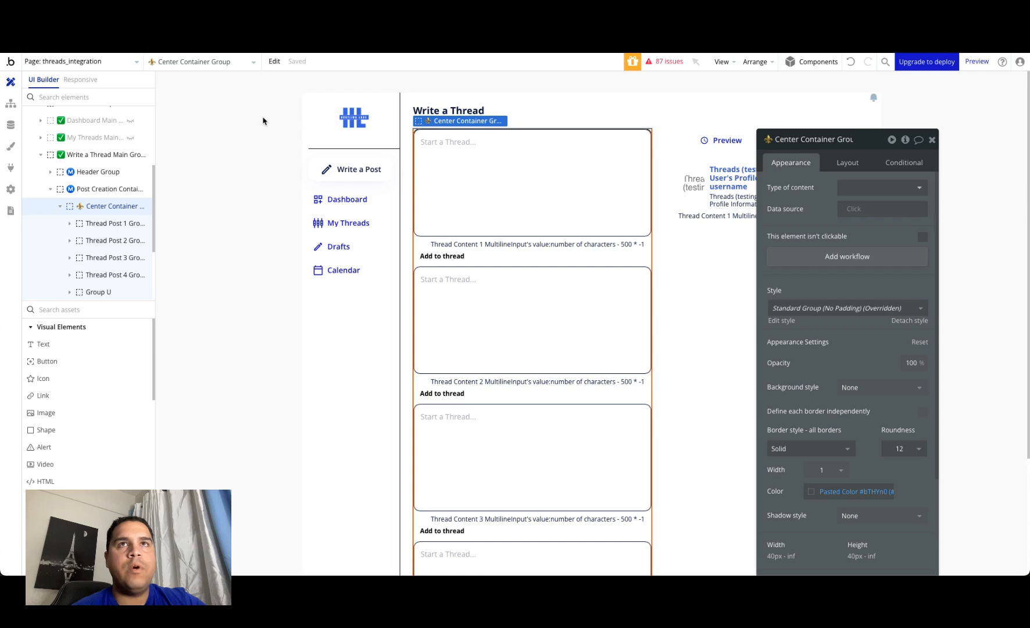
# Step: Create a new API workflow named Publish Single Post in the backend workflows
pyautogui.click(136, 63)
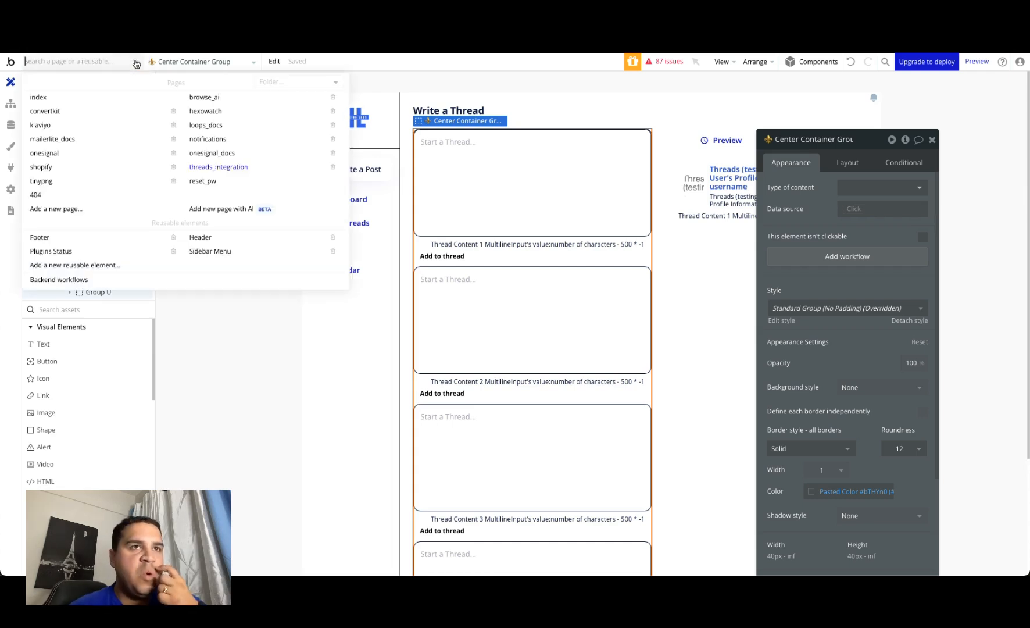
pyautogui.click(67, 278)
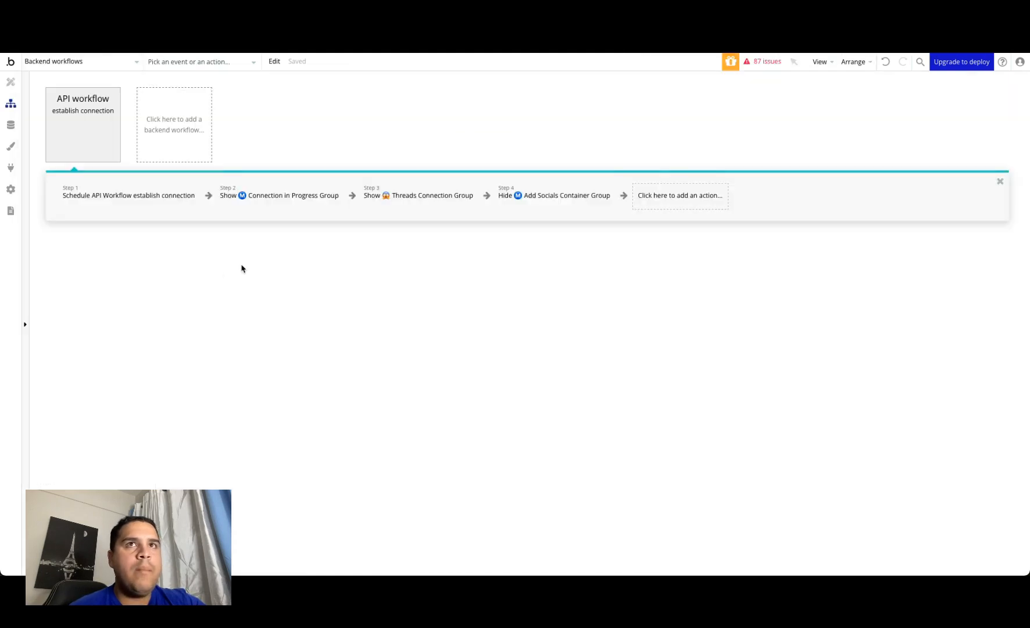
pyautogui.click(180, 121)
pyautogui.click(245, 168)
pyautogui.click(874, 165)
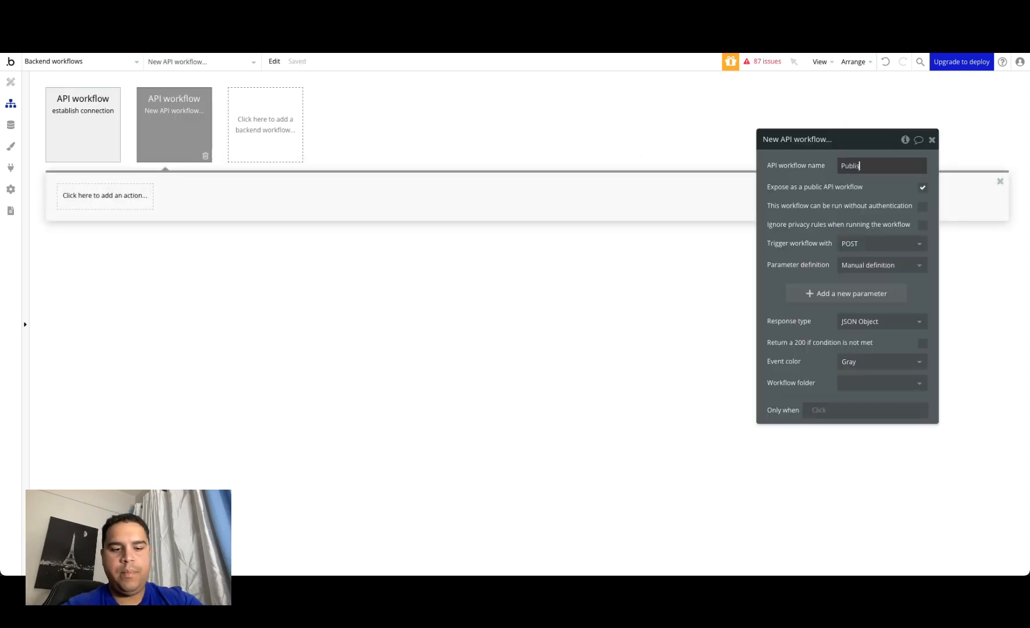
pyautogui.write('Publish Single Post')
pyautogui.click(822, 195)
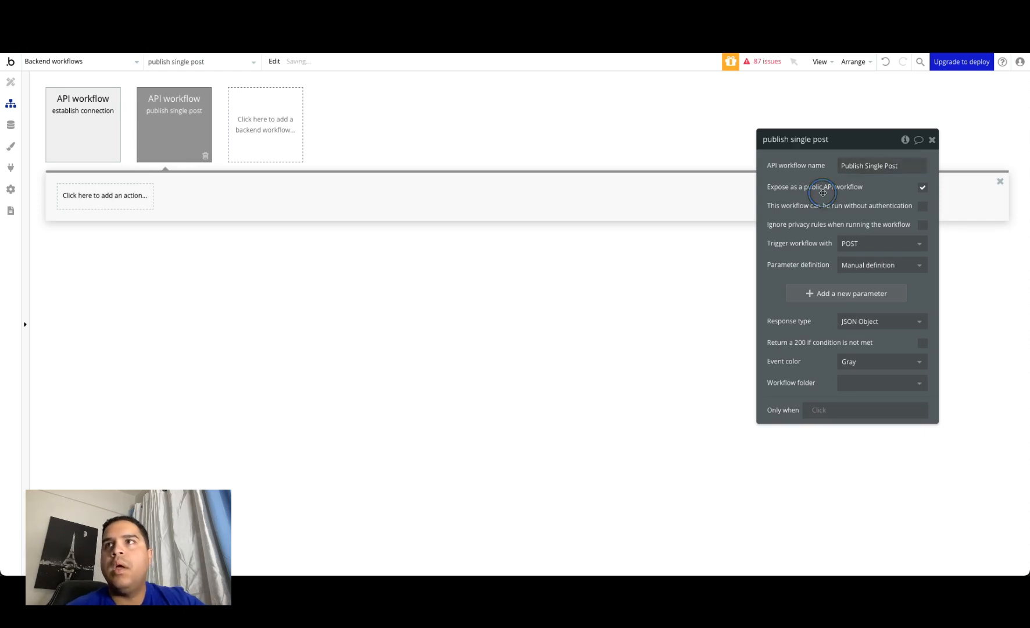
# Step: Add two text parameters, Access Token and Post Content, to the Publish Single Post workflow
pyautogui.click(836, 295)
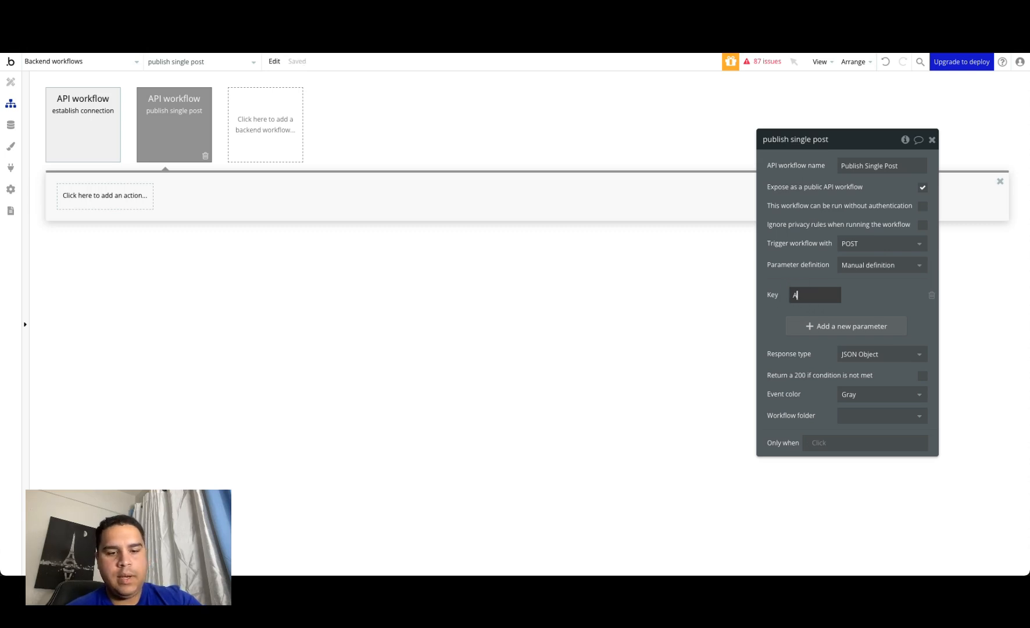
pyautogui.write('Access Token')
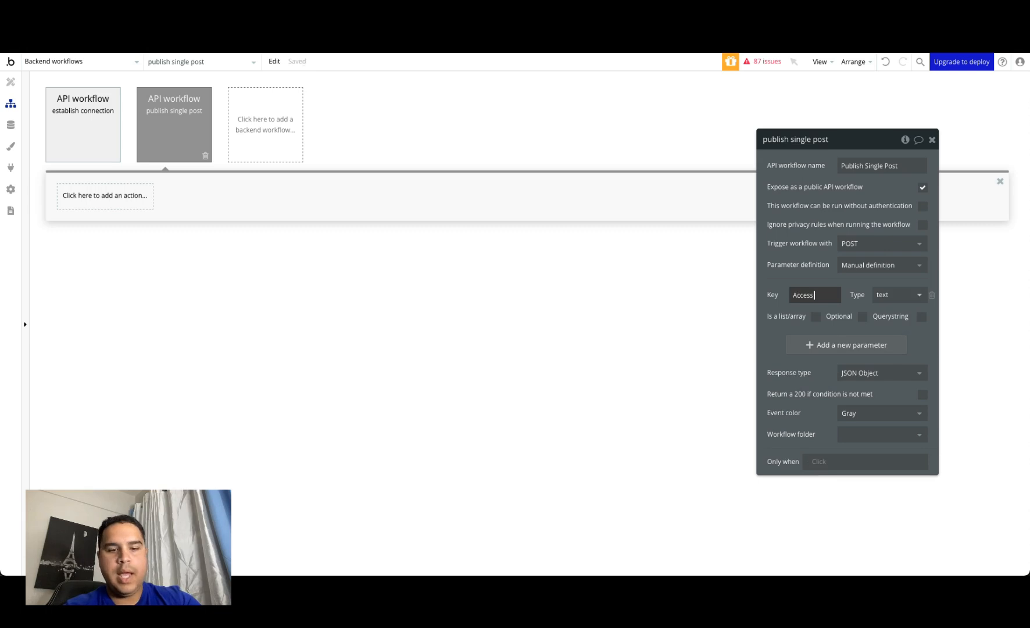
pyautogui.click(809, 346)
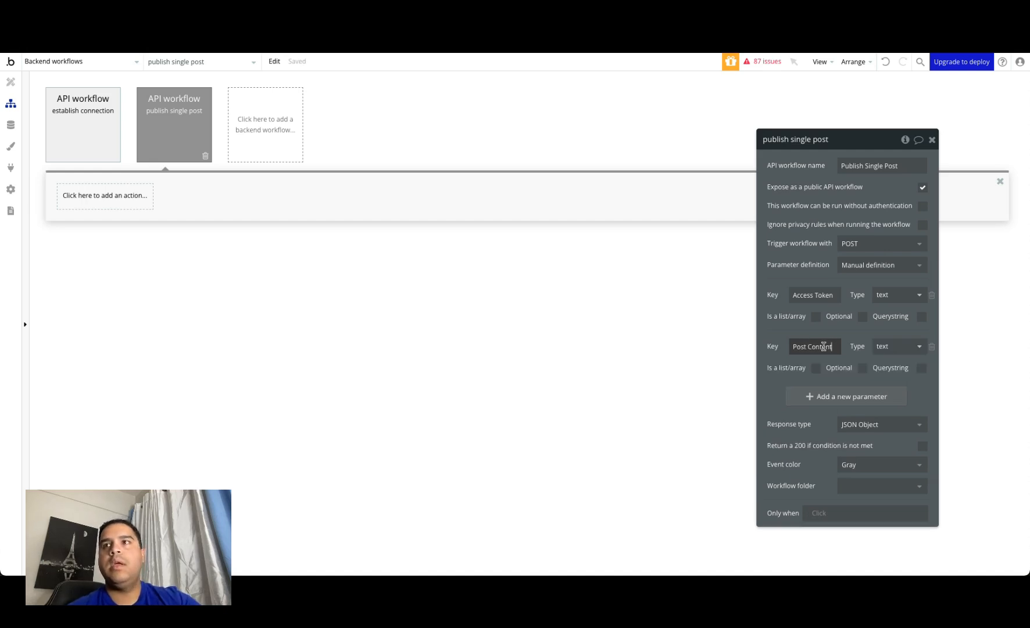
pyautogui.click(772, 355)
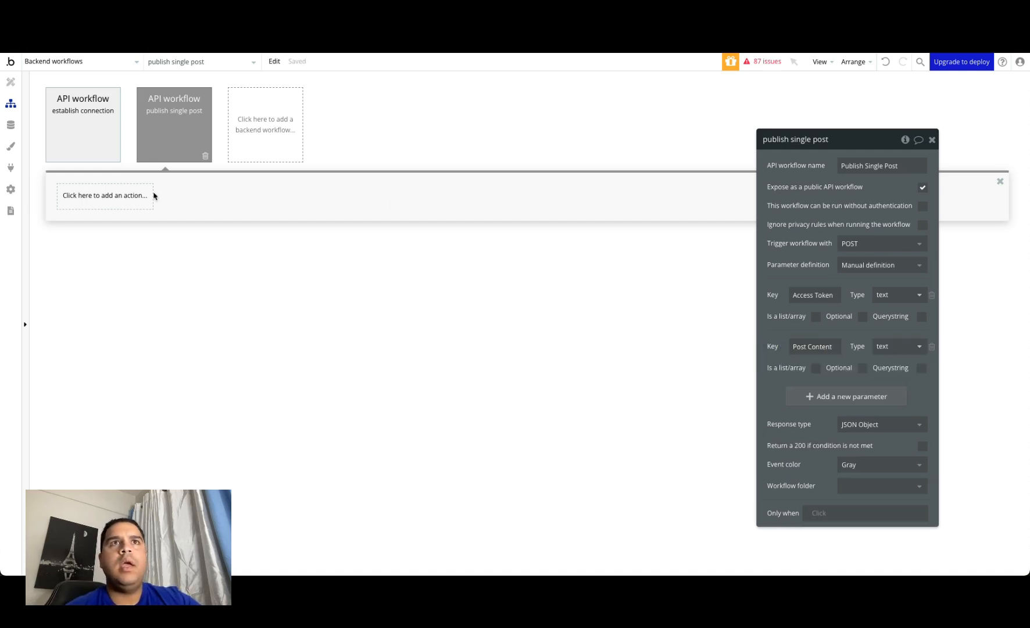
# Step: Add the action Threads - Single Thread Posts - Step 1 - Create a media container to the Publish Single Post workflow
pyautogui.click(115, 199)
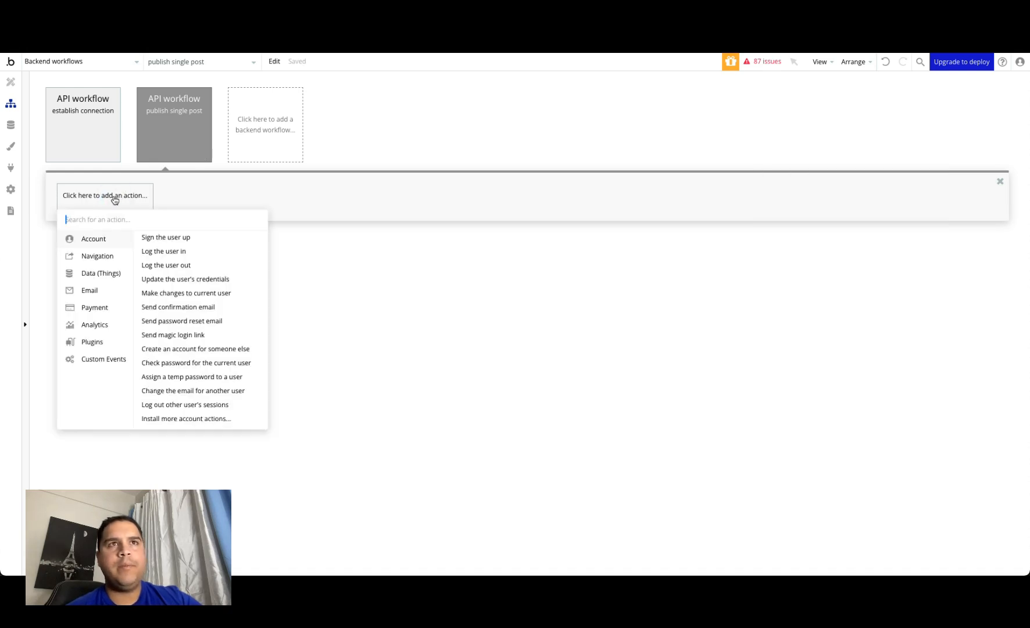
pyautogui.write('threads')
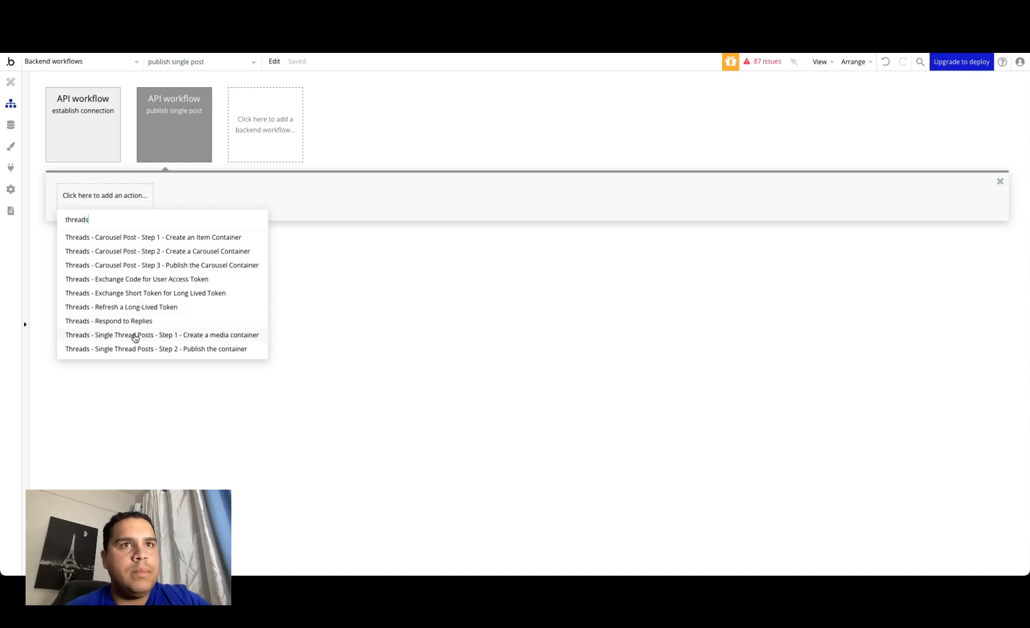
pyautogui.click(148, 336)
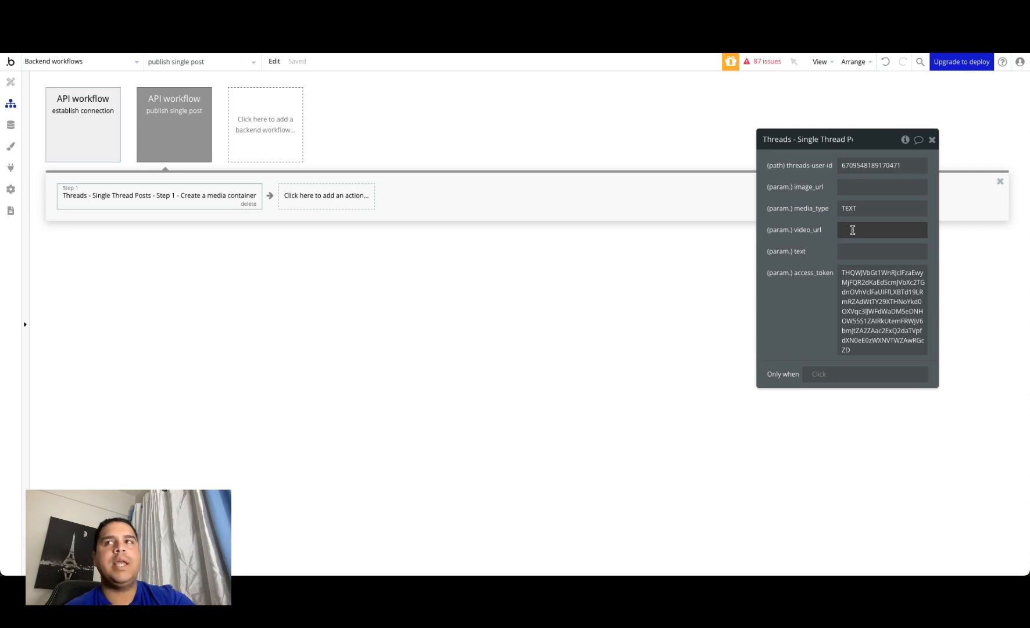
# Step: In the media container action, set access_token to the Access Token parameter and text to the Post Content parameter
pyautogui.click(867, 291)
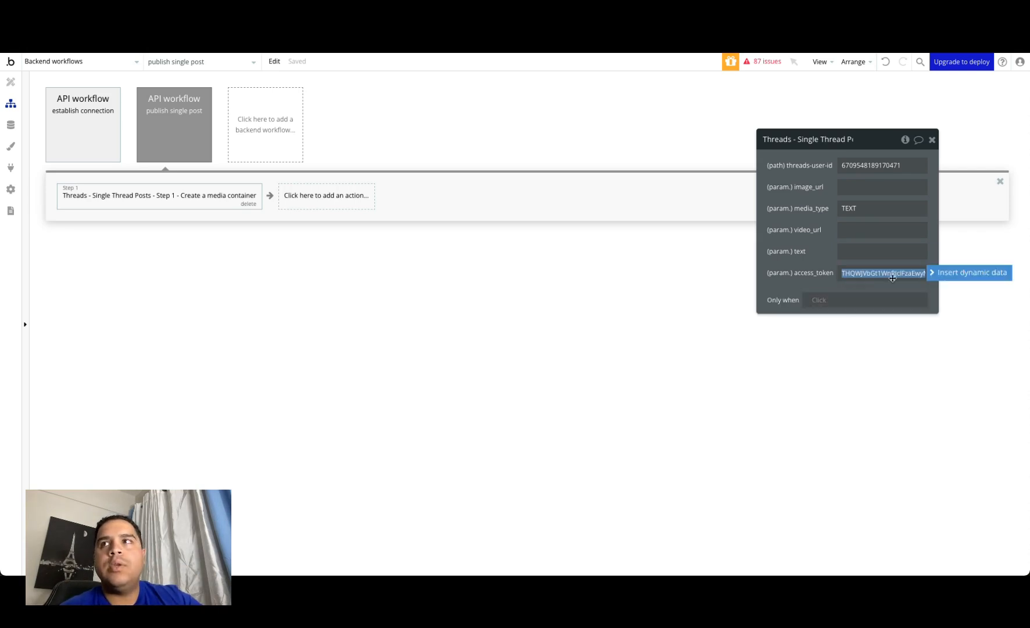
pyautogui.click(947, 274)
pyautogui.click(870, 316)
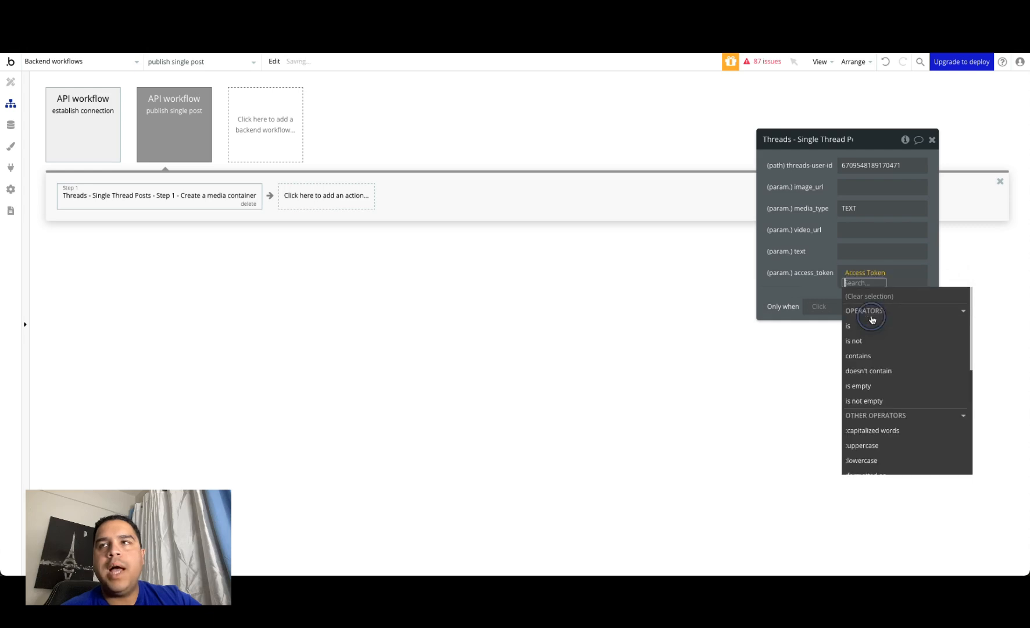
pyautogui.click(824, 257)
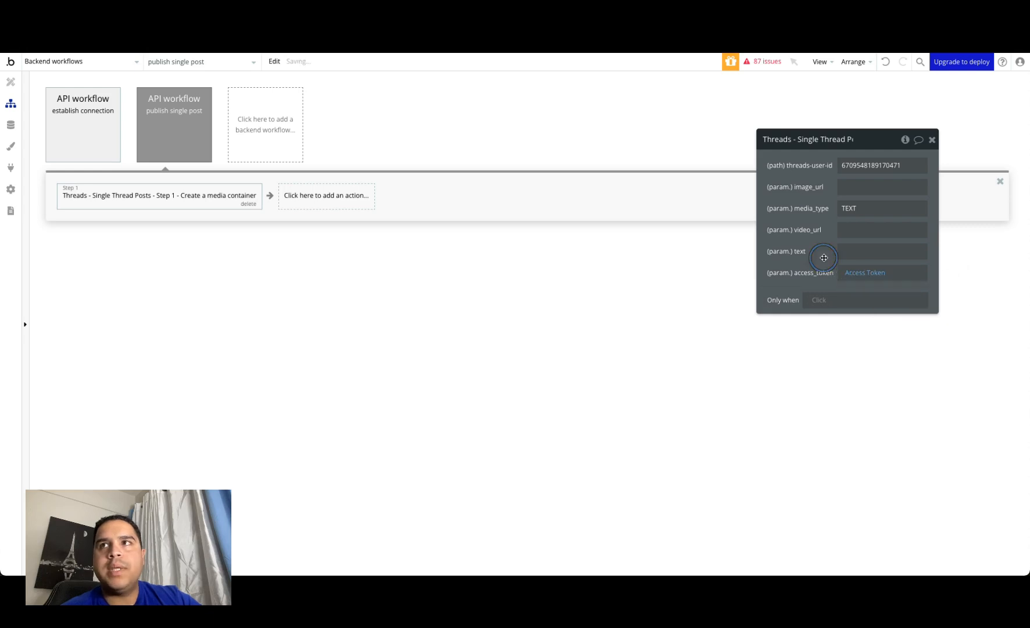
pyautogui.click(852, 249)
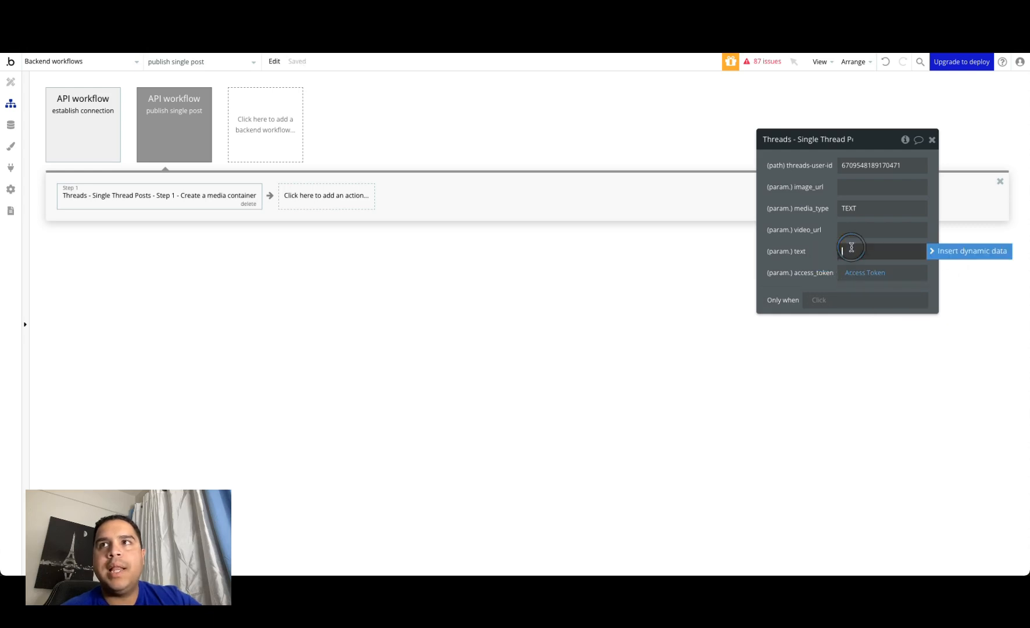
pyautogui.click(959, 255)
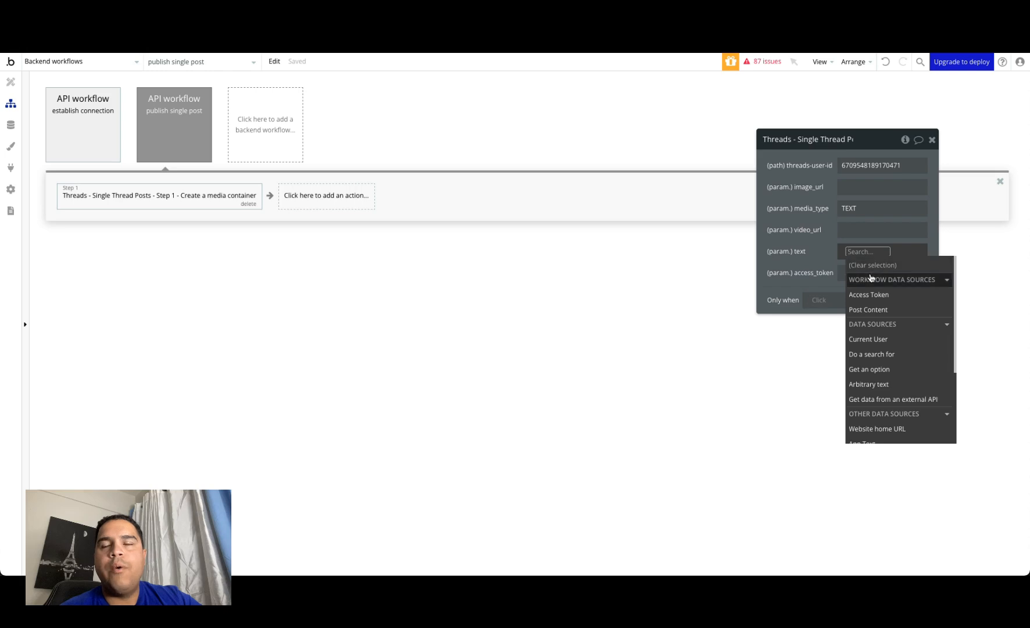
pyautogui.click(871, 309)
pyautogui.click(807, 239)
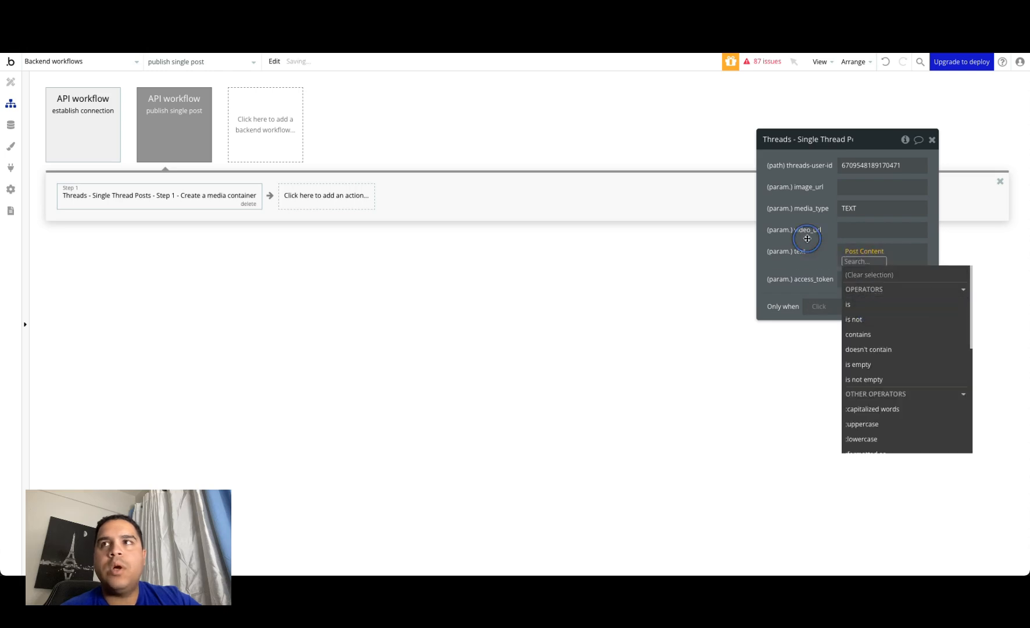
# Step: Add a User ID text parameter to the workflow and use it as threads-user-id in the media container action
pyautogui.click(169, 132)
pyautogui.click(813, 396)
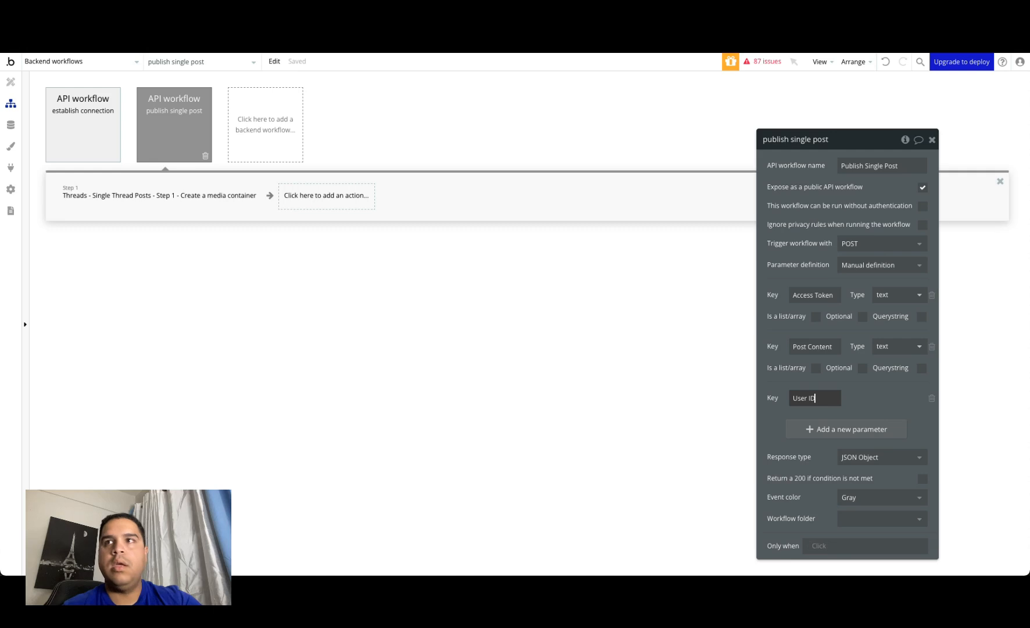
pyautogui.click(768, 423)
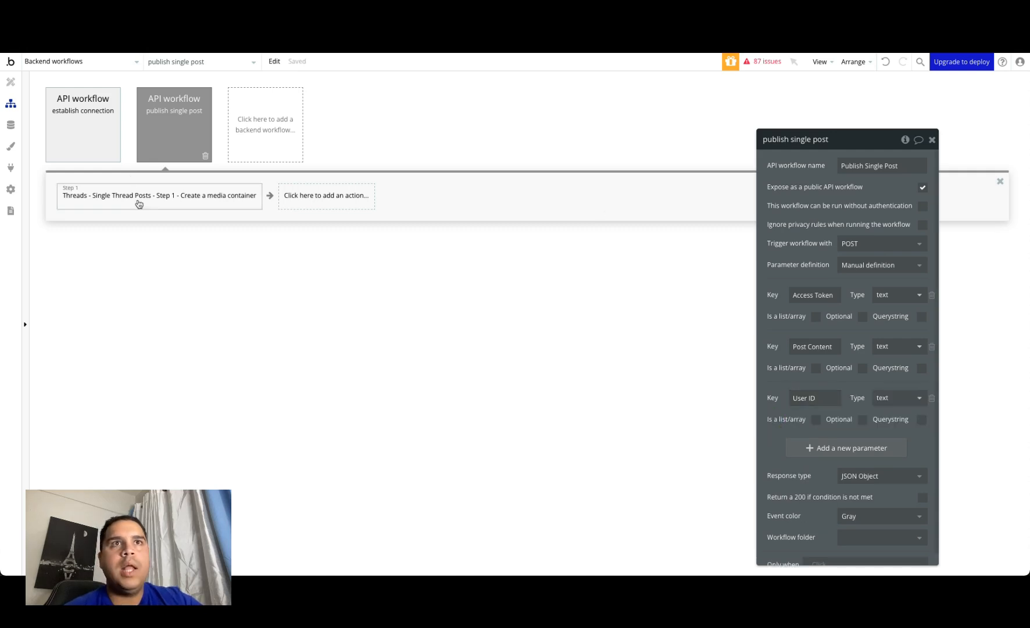
pyautogui.click(139, 202)
pyautogui.doubleClick(887, 165)
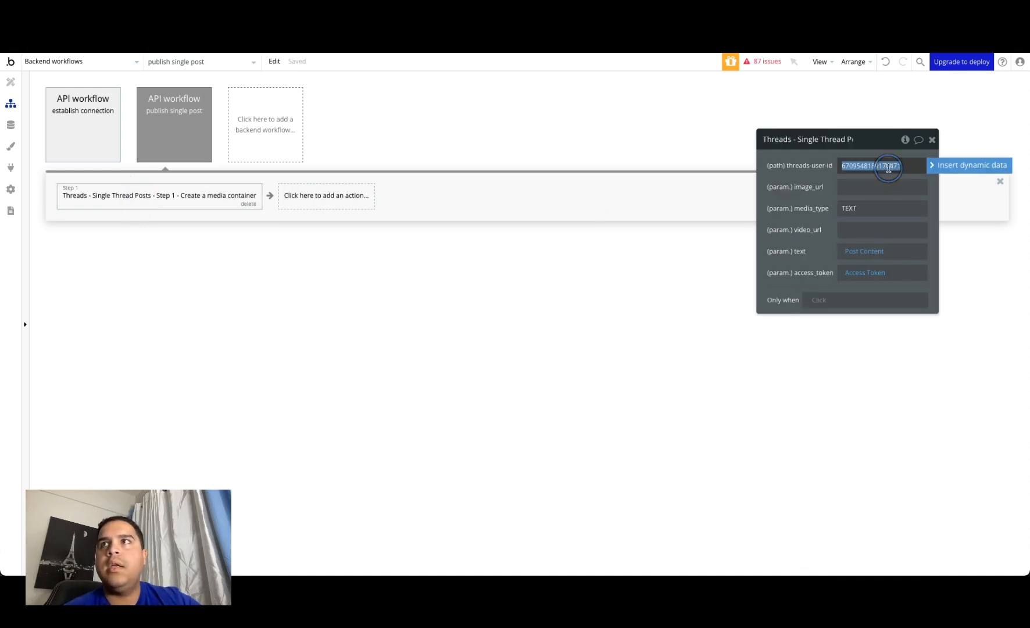
pyautogui.click(996, 166)
pyautogui.click(856, 236)
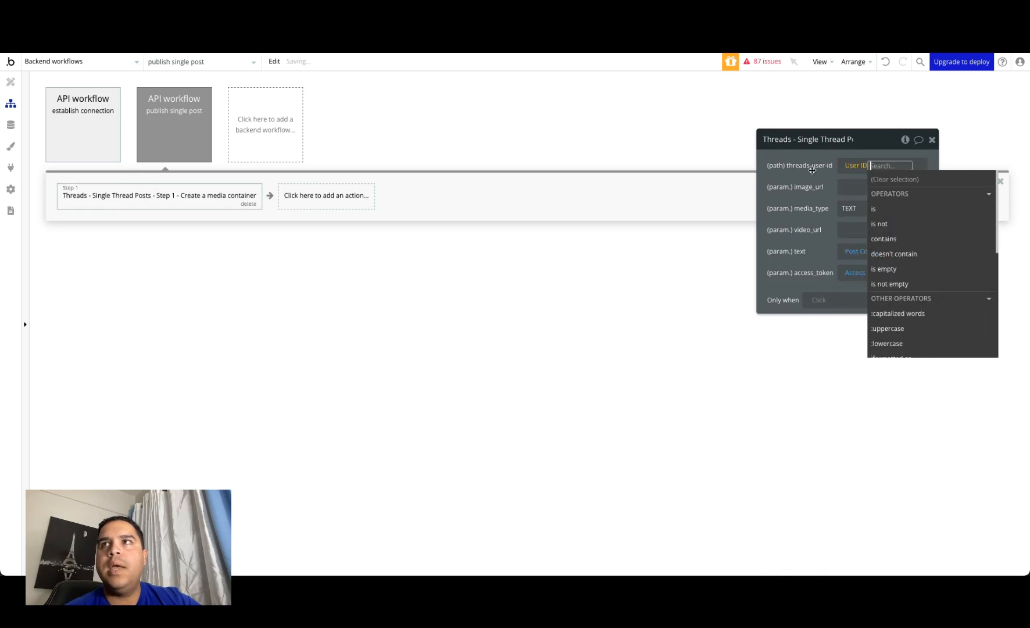
pyautogui.click(812, 170)
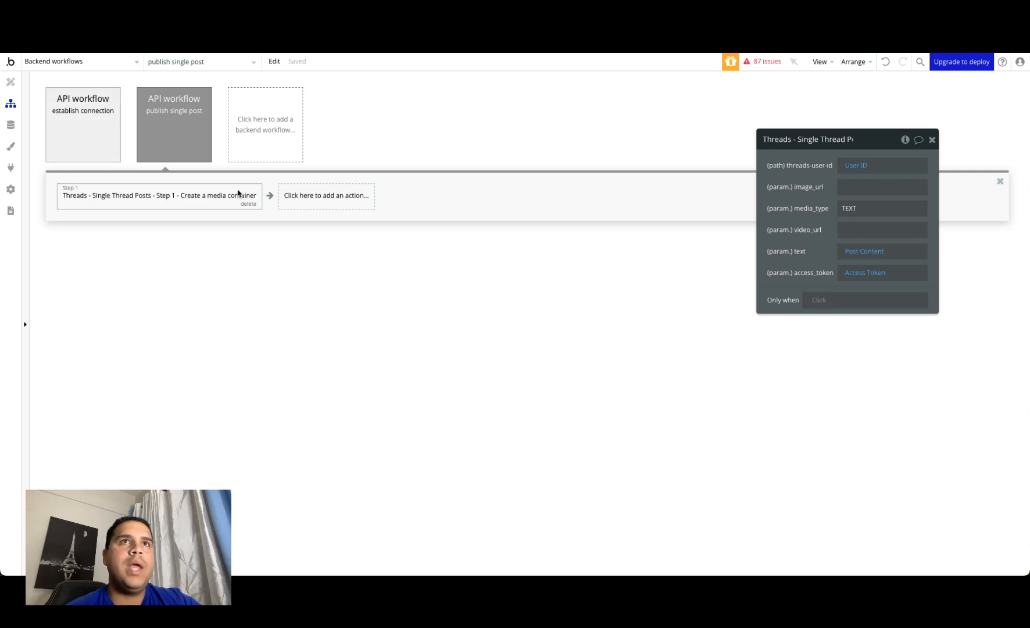
# Step: Add the action Threads - Single Thread Posts - Step 2 - Publish the container, with threads-user-id set to User ID
pyautogui.click(326, 196)
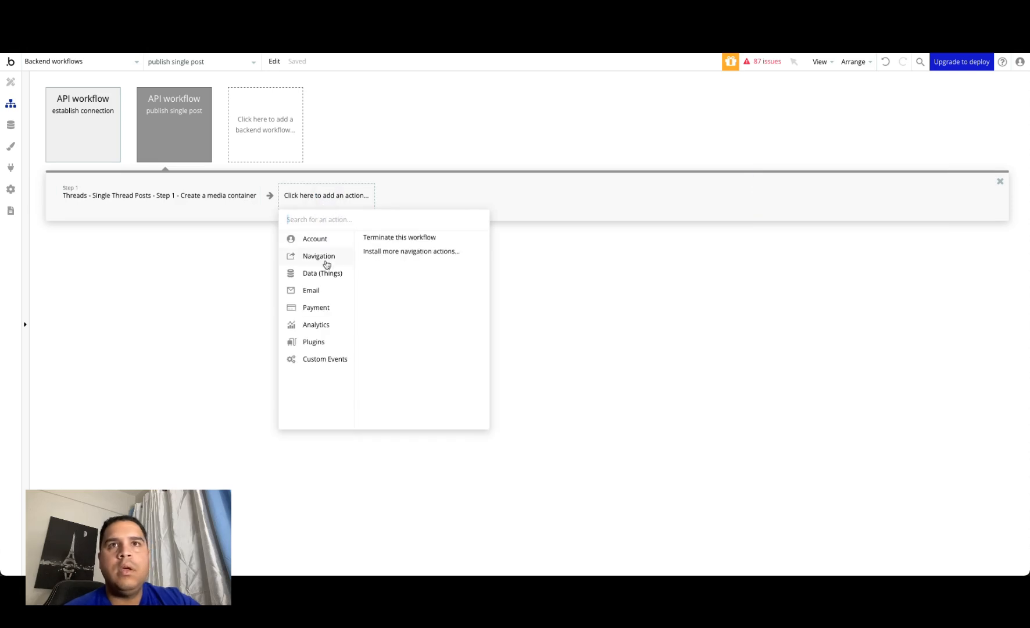
pyautogui.write('thre')
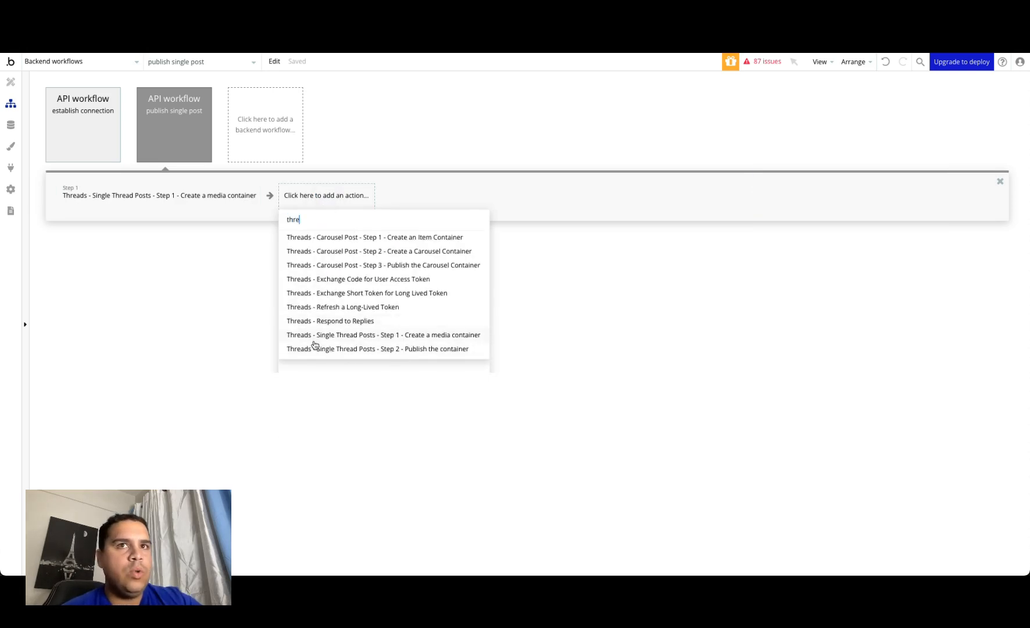
pyautogui.click(403, 350)
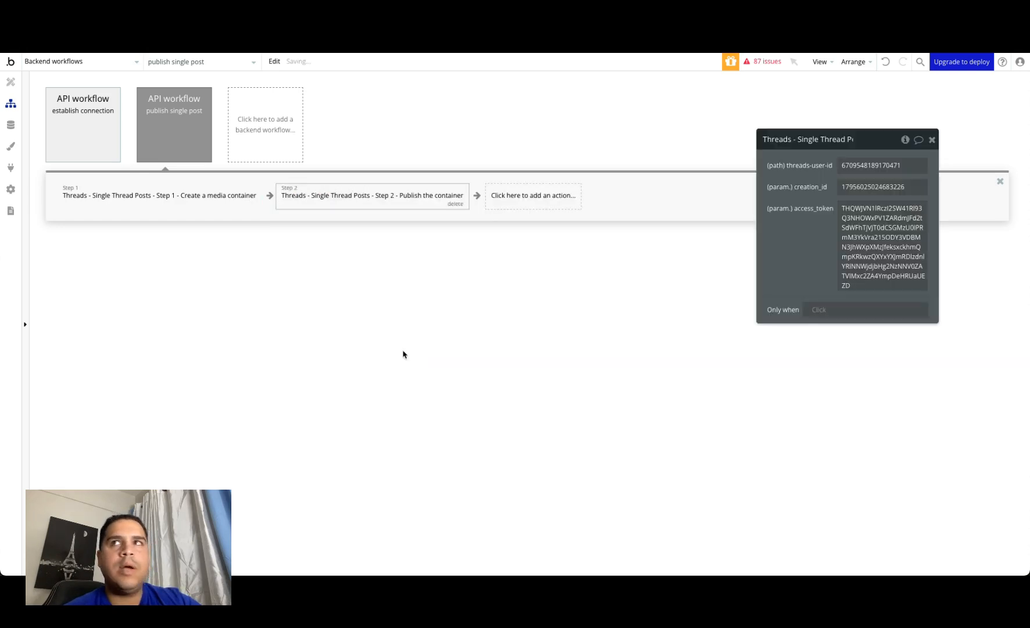
pyautogui.doubleClick(895, 167)
pyautogui.click(954, 172)
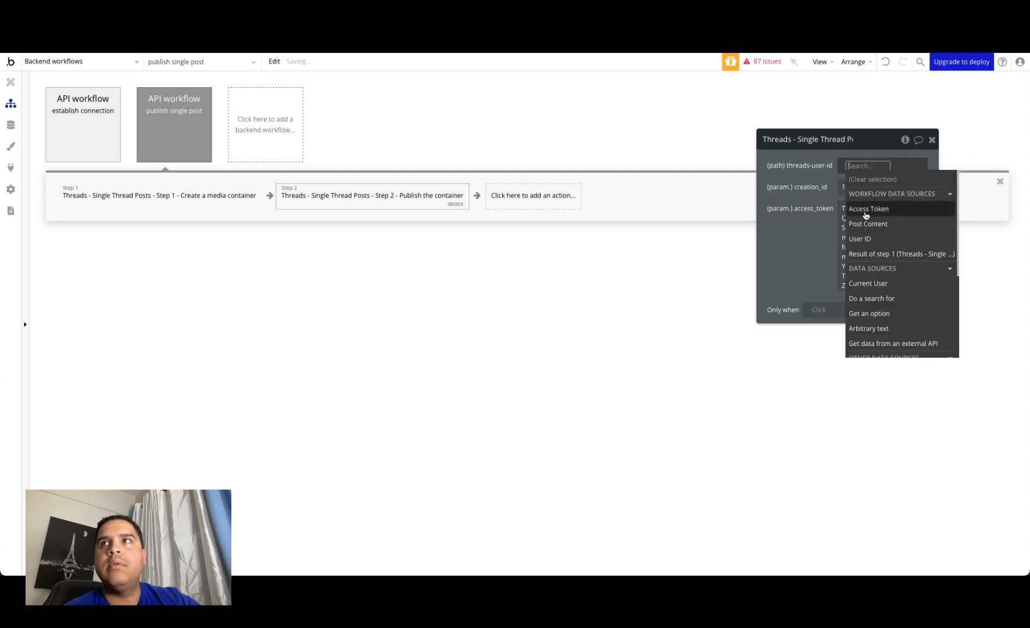
pyautogui.click(860, 238)
pyautogui.click(810, 181)
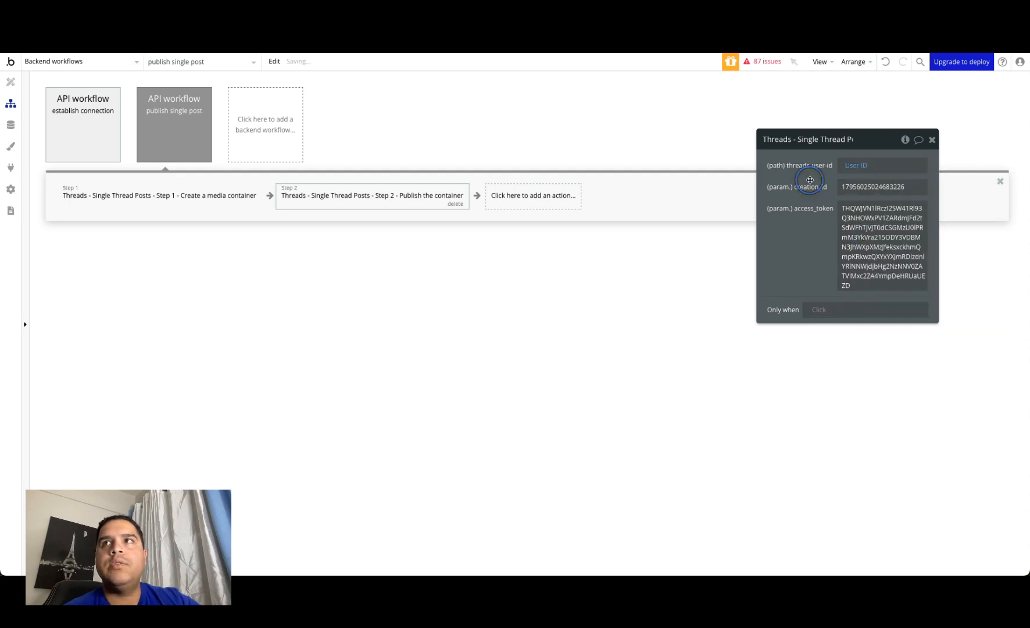
# Step: In the publish action, set creation_id to the result of step 1's body id and access_token to the Access Token parameter
pyautogui.doubleClick(863, 189)
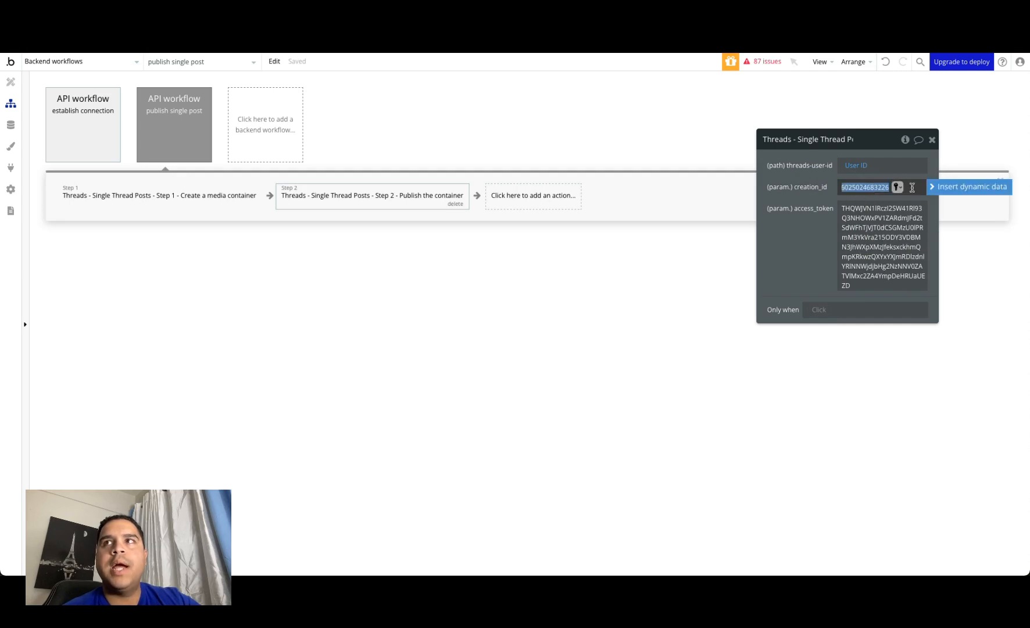
pyautogui.click(956, 186)
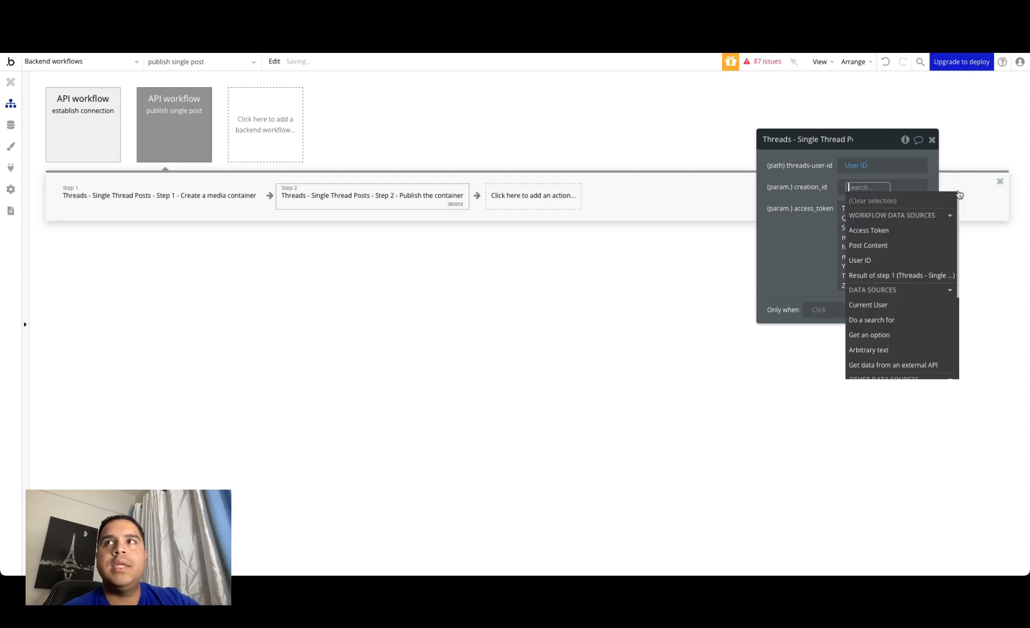
pyautogui.click(872, 275)
pyautogui.click(914, 230)
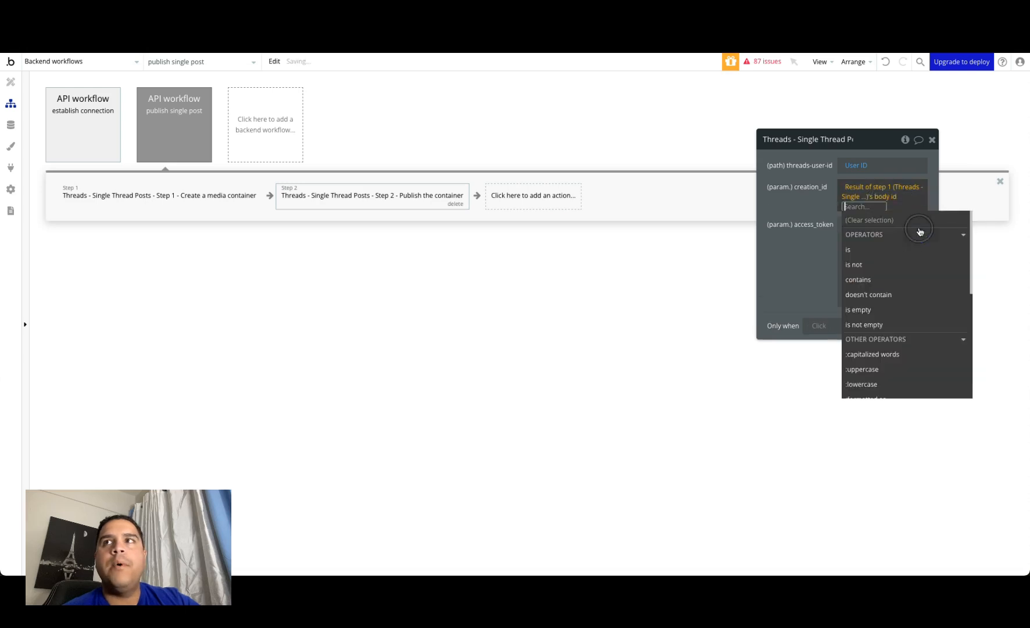
pyautogui.click(798, 207)
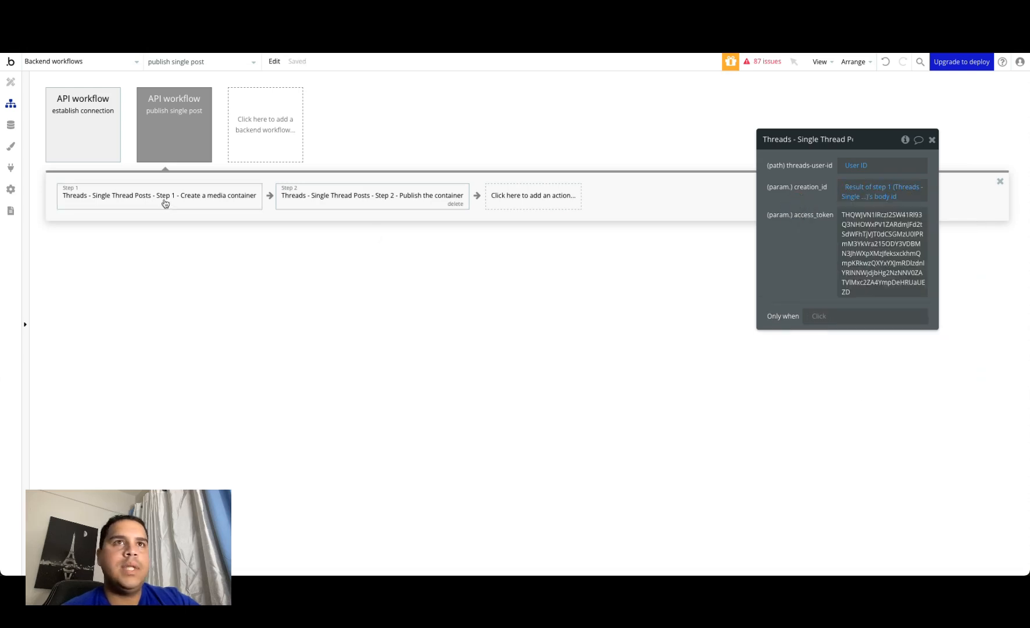
pyautogui.doubleClick(866, 236)
pyautogui.click(966, 215)
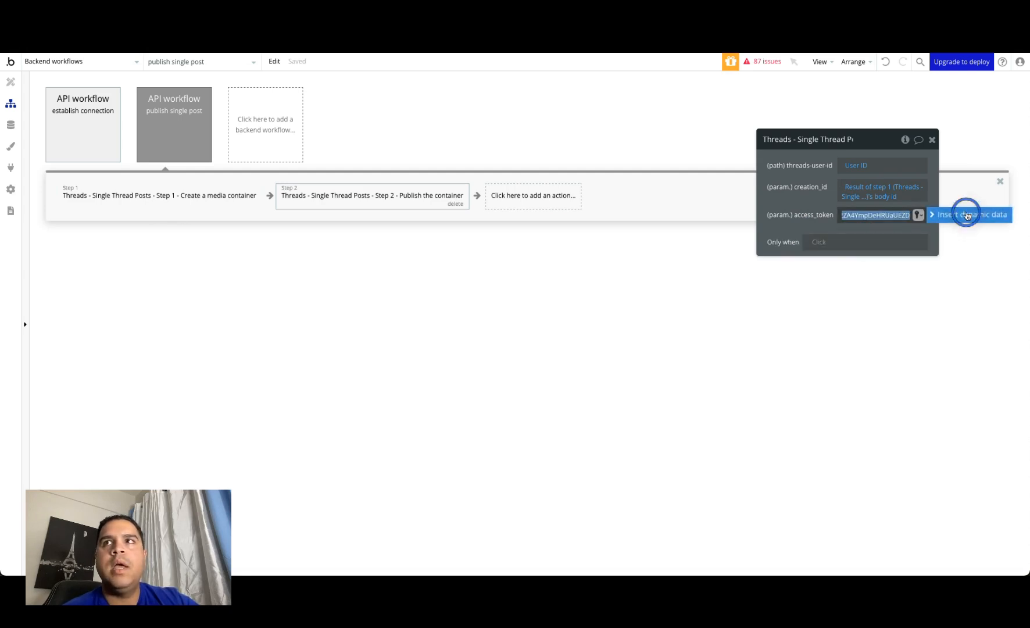
pyautogui.click(854, 256)
pyautogui.click(805, 193)
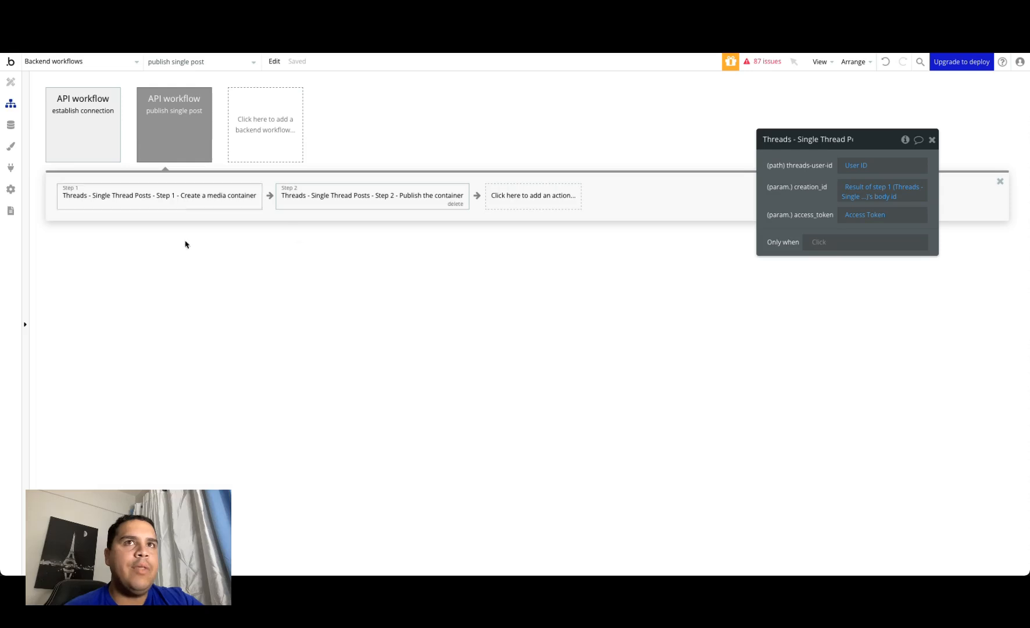
# Step: Open the threads_integration page's design, hide the Dashboard main group and show the Write a Thread main group
pyautogui.click(104, 61)
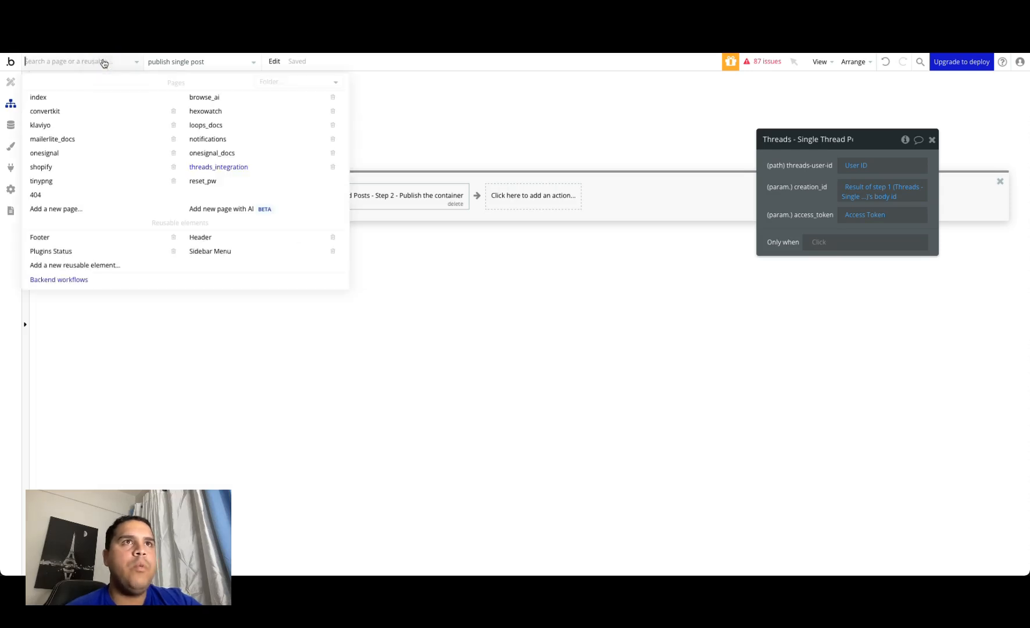
pyautogui.click(229, 168)
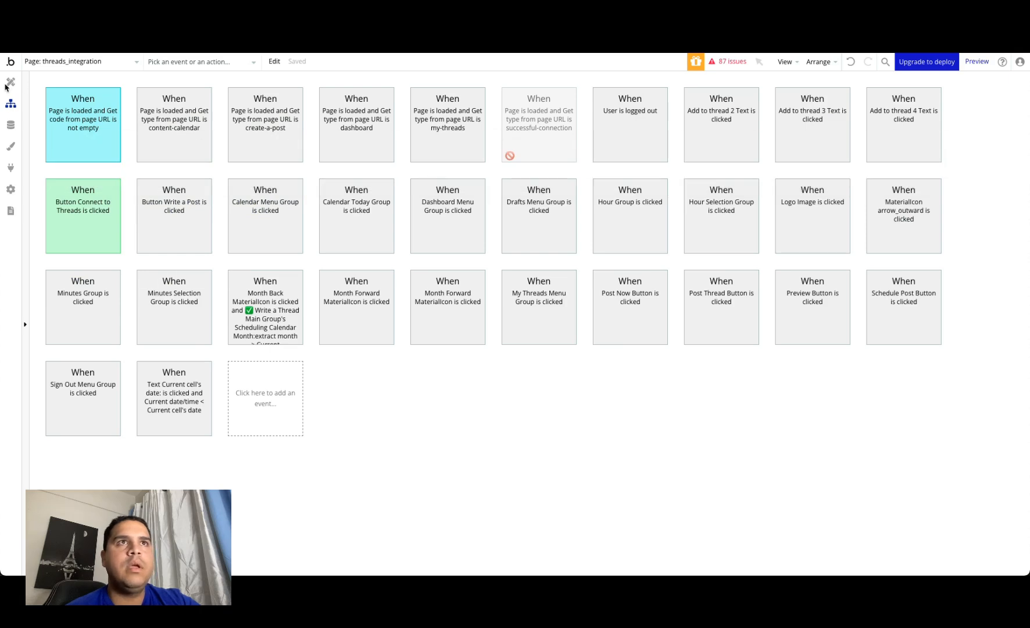
pyautogui.click(10, 83)
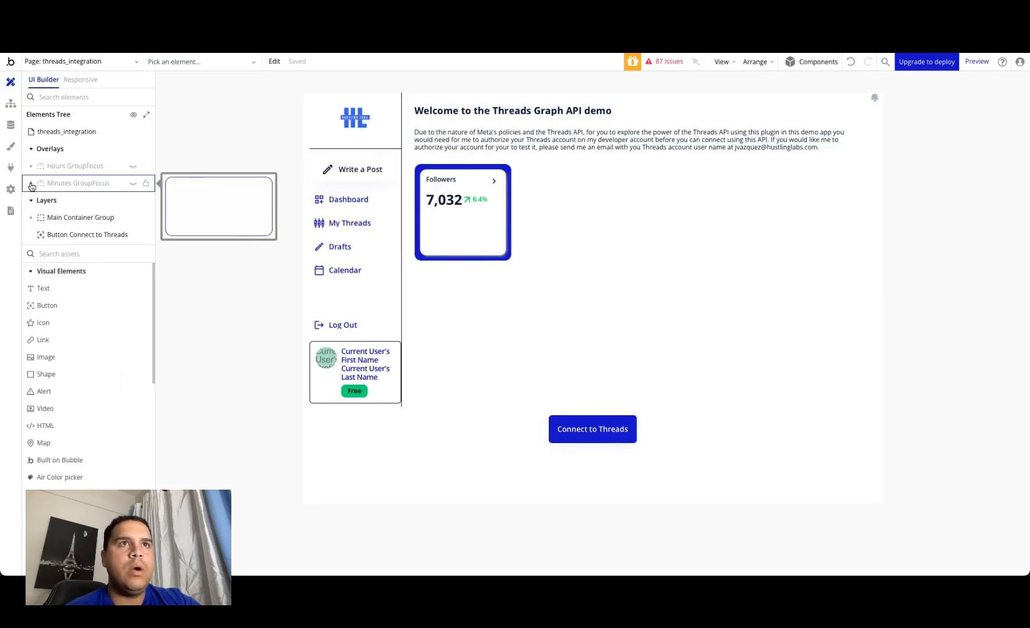
pyautogui.click(35, 217)
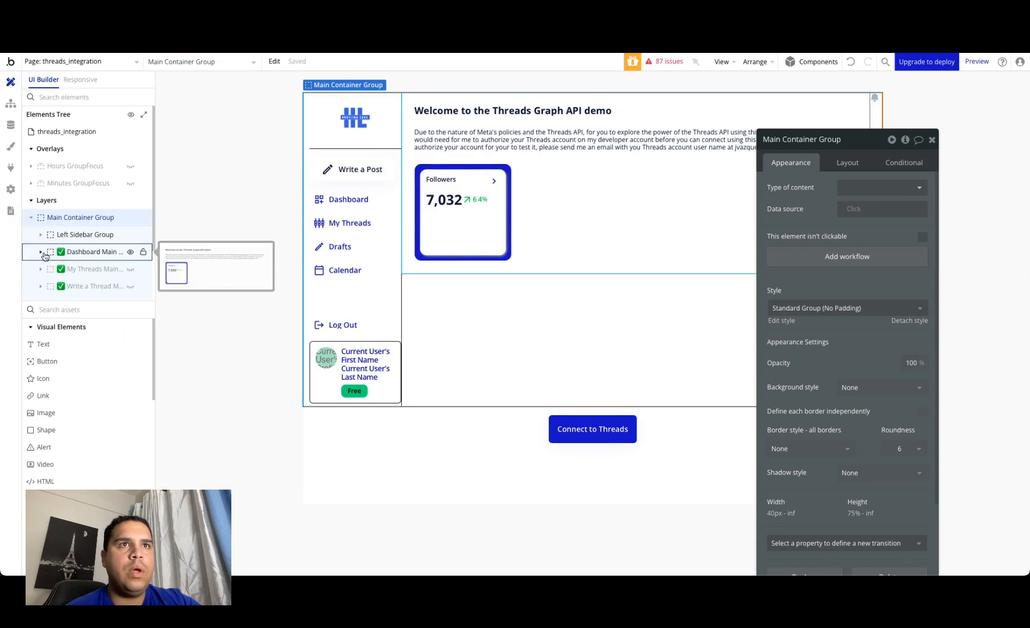
pyautogui.click(130, 252)
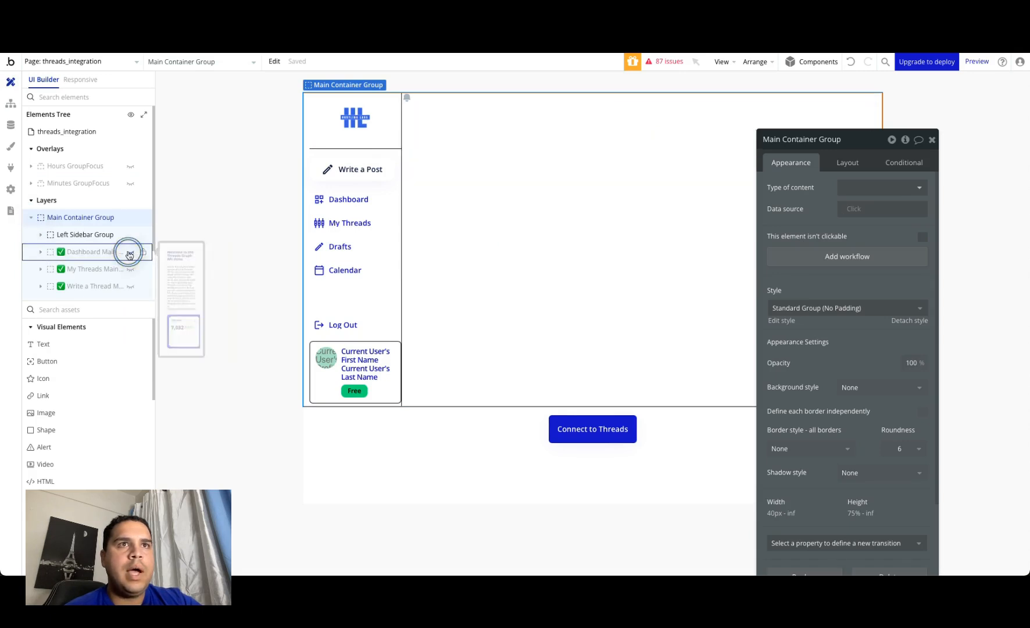
pyautogui.click(130, 286)
pyautogui.moveTo(823, 191); pyautogui.dragTo(855, 325)
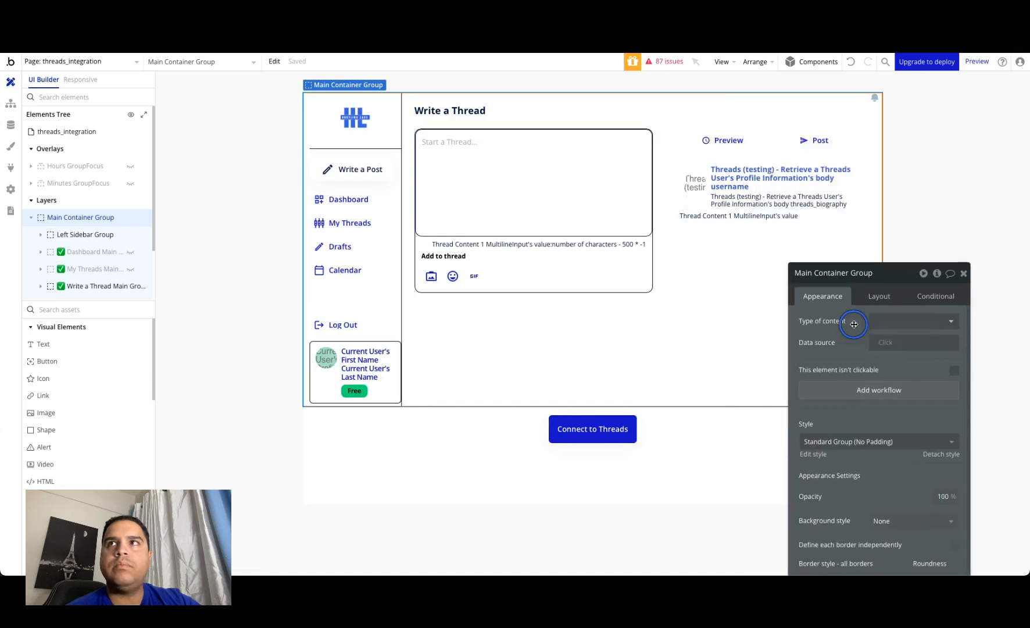
# Step: Open the workflow of the Post Thread Button and delete its existing actions
pyautogui.click(822, 148)
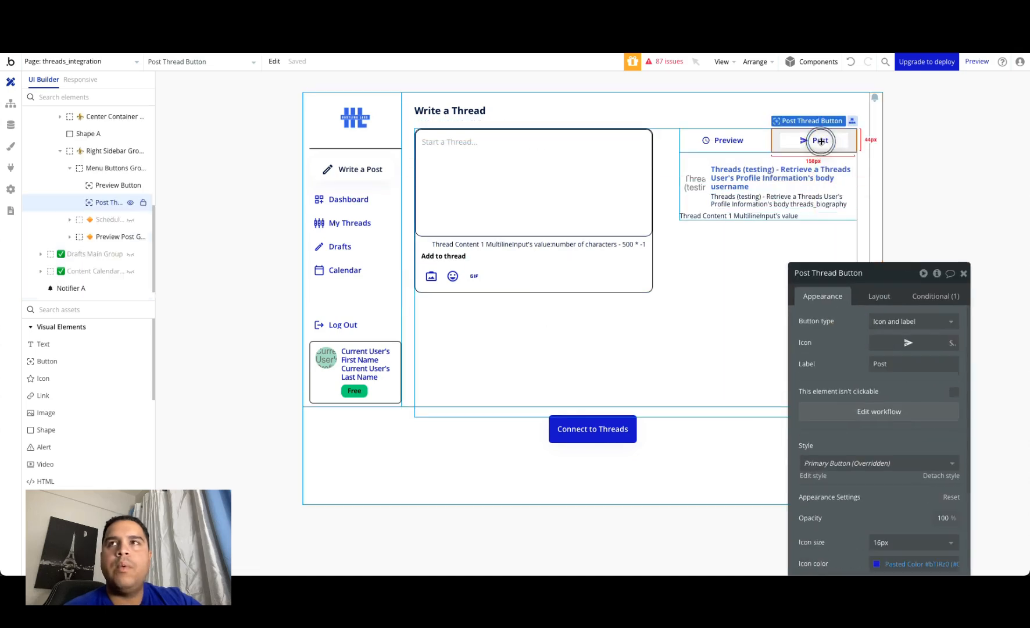
pyautogui.click(864, 412)
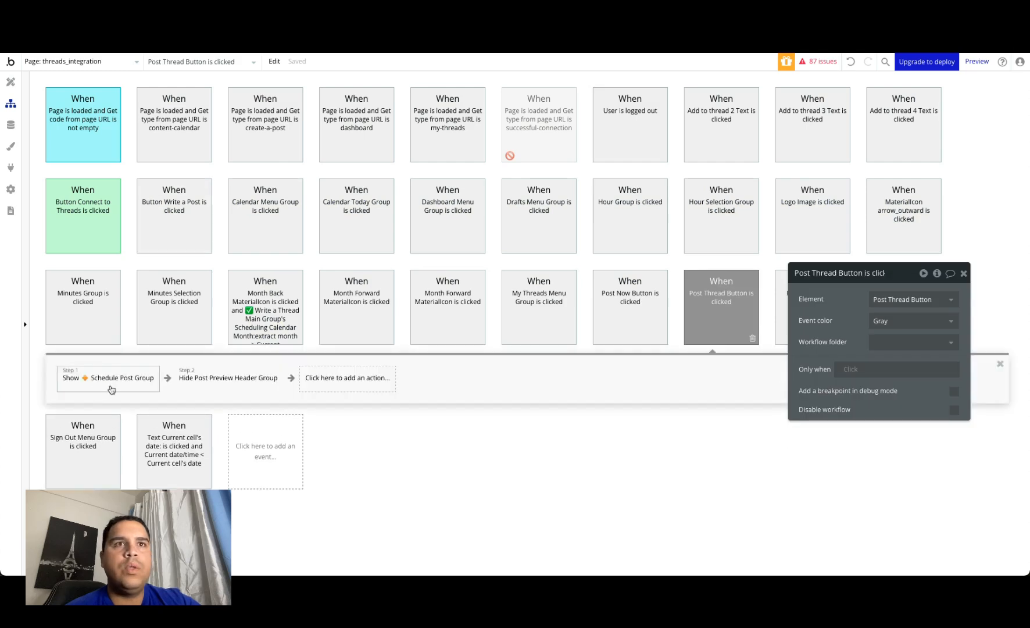
pyautogui.click(112, 388)
pyautogui.click(147, 386)
pyautogui.click(108, 381)
pyautogui.click(162, 388)
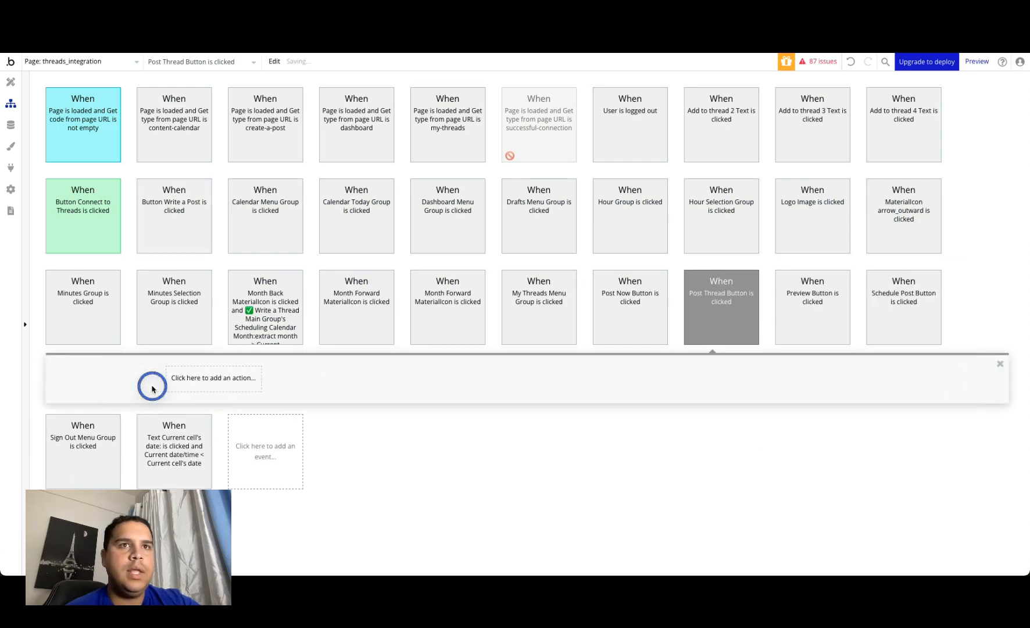
# Step: Add a Schedule API Workflow action to the Post Thread Button workflow and choose publish single post as the API workflow
pyautogui.click(83, 388)
pyautogui.moveTo(84, 446)
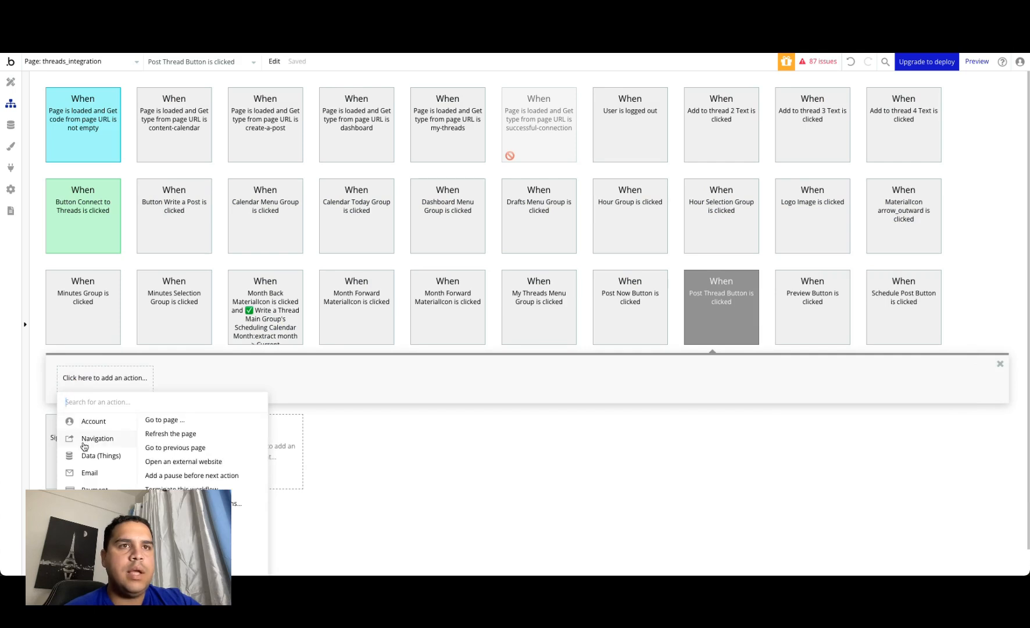
pyautogui.moveTo(93, 423)
pyautogui.moveTo(98, 525)
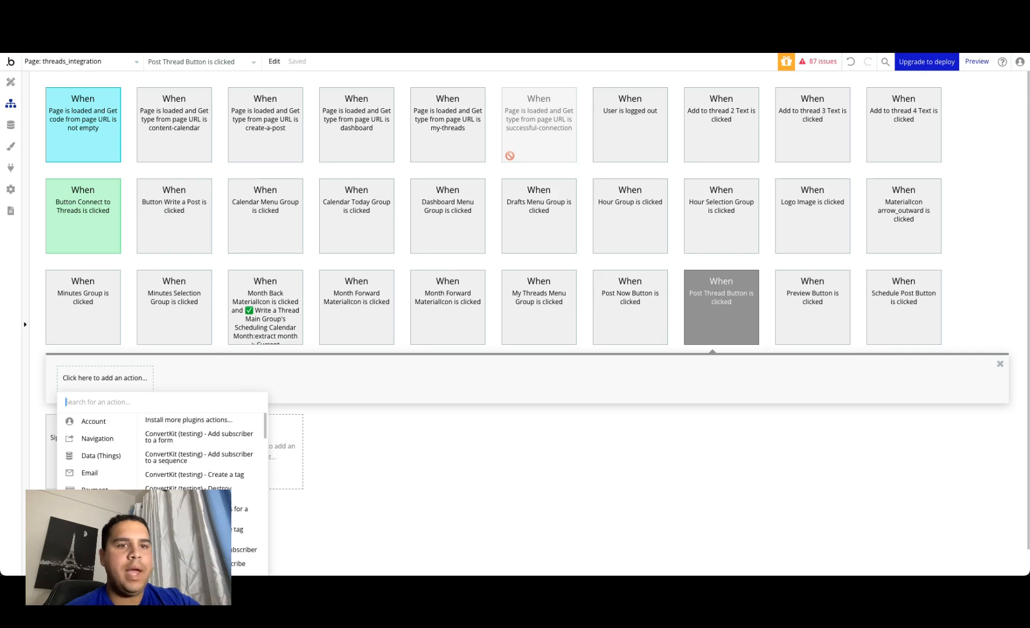
pyautogui.write('api')
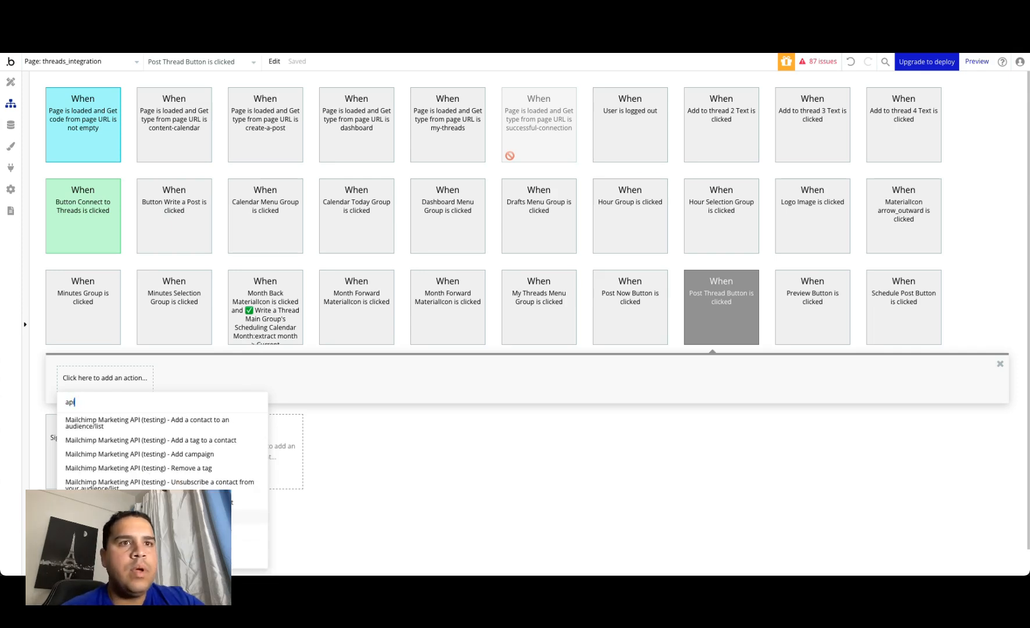
pyautogui.click(146, 516)
pyautogui.moveTo(867, 315); pyautogui.dragTo(389, 177)
pyautogui.click(424, 196)
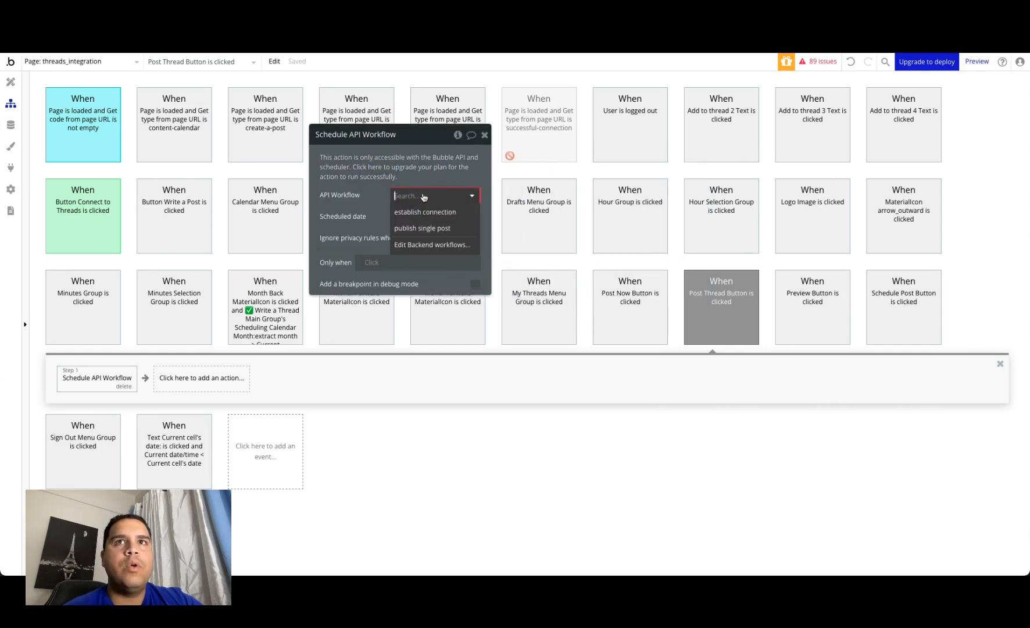
pyautogui.click(422, 230)
# Step: Insert an empty dynamic expression in the Access Token parameter of the scheduled workflow action
pyautogui.click(405, 216)
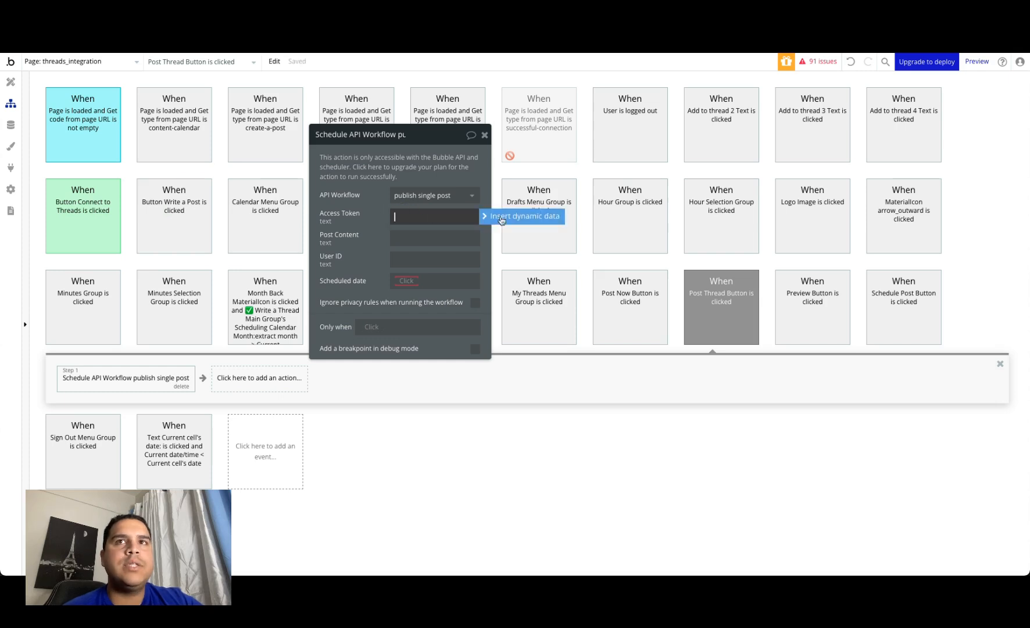
pyautogui.click(502, 217)
pyautogui.click(373, 221)
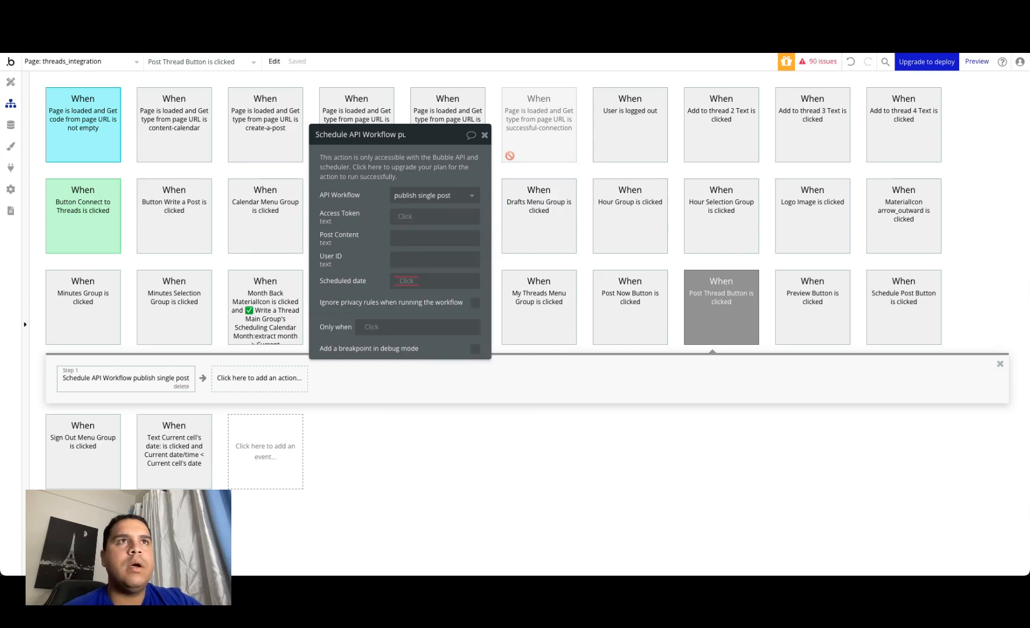
# Step: Add a field named Threads of type Threads Integration to the User data type
pyautogui.click(10, 124)
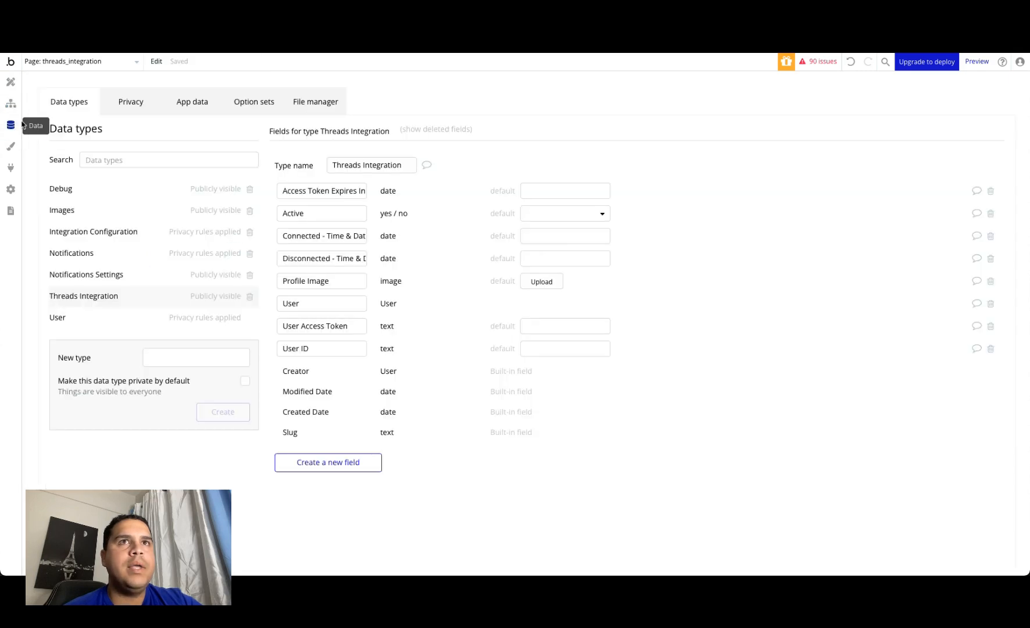
pyautogui.click(193, 101)
pyautogui.click(72, 395)
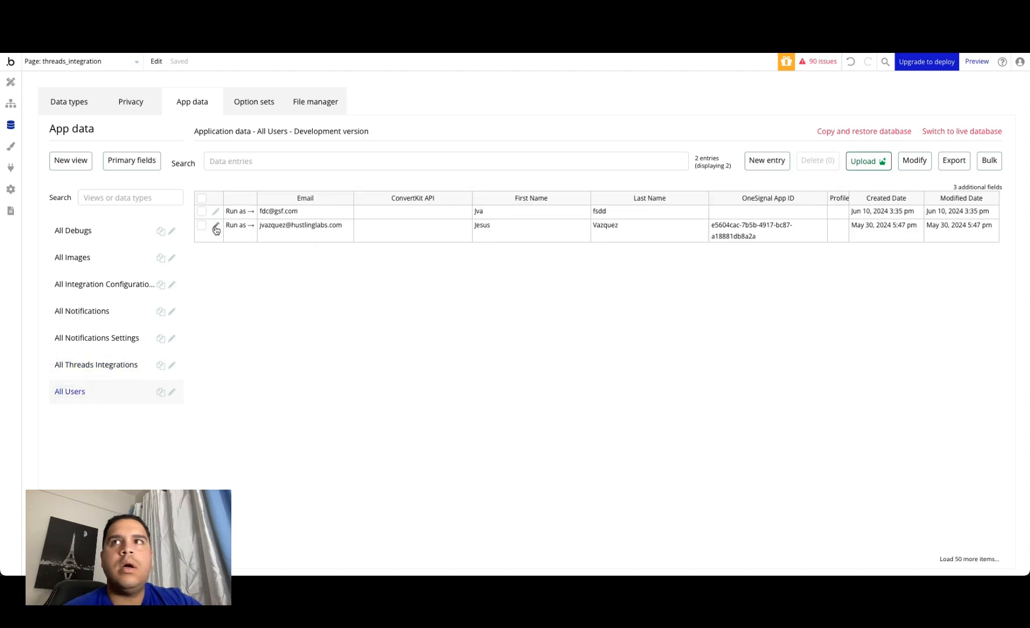
pyautogui.click(68, 101)
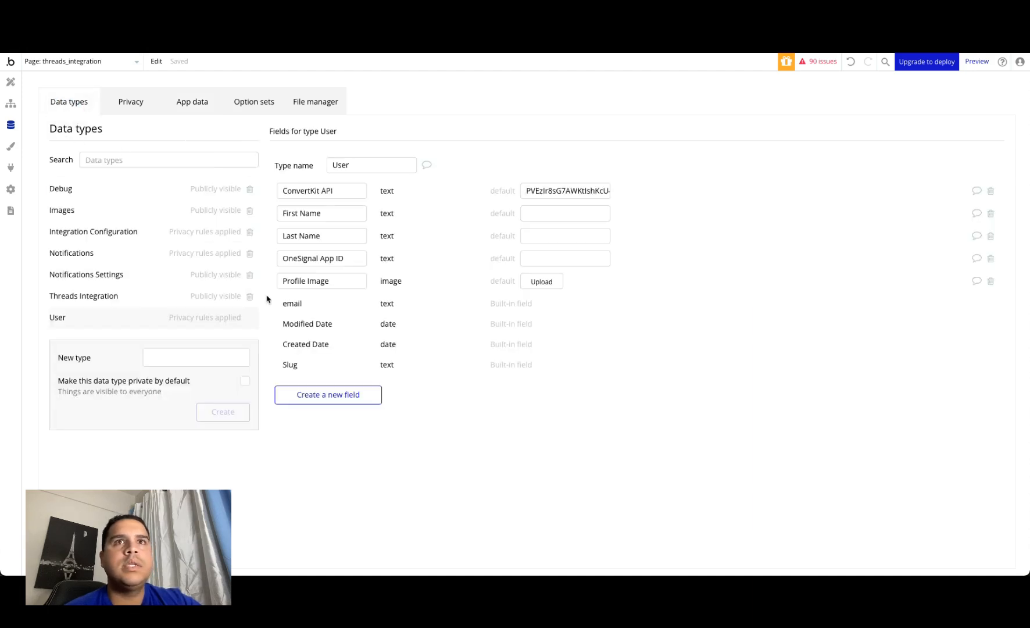
pyautogui.click(329, 395)
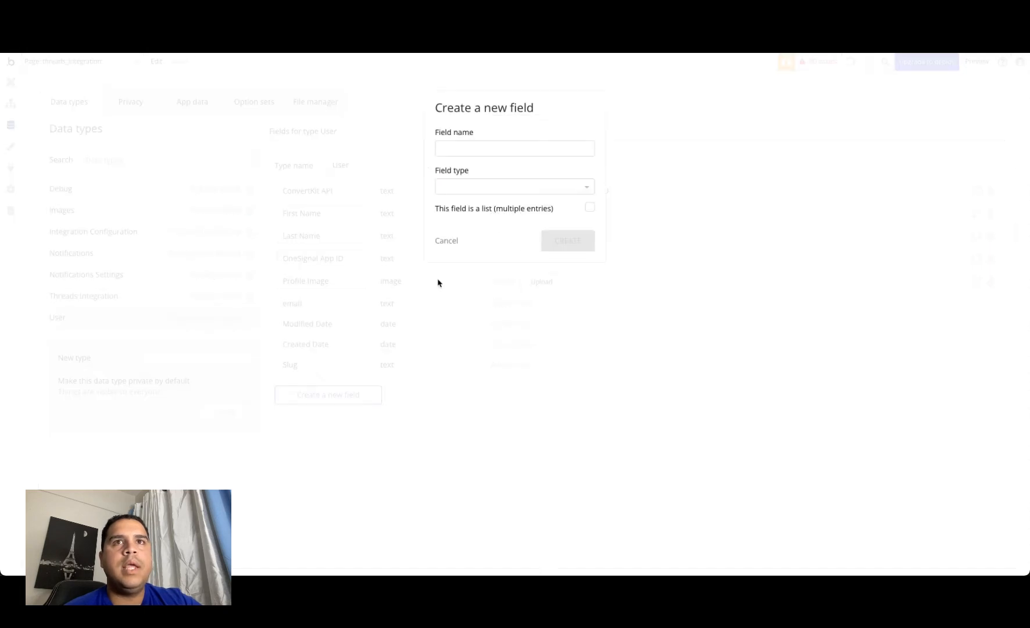
pyautogui.click(536, 145)
pyautogui.write('Threads')
pyautogui.click(545, 185)
pyautogui.write('threa')
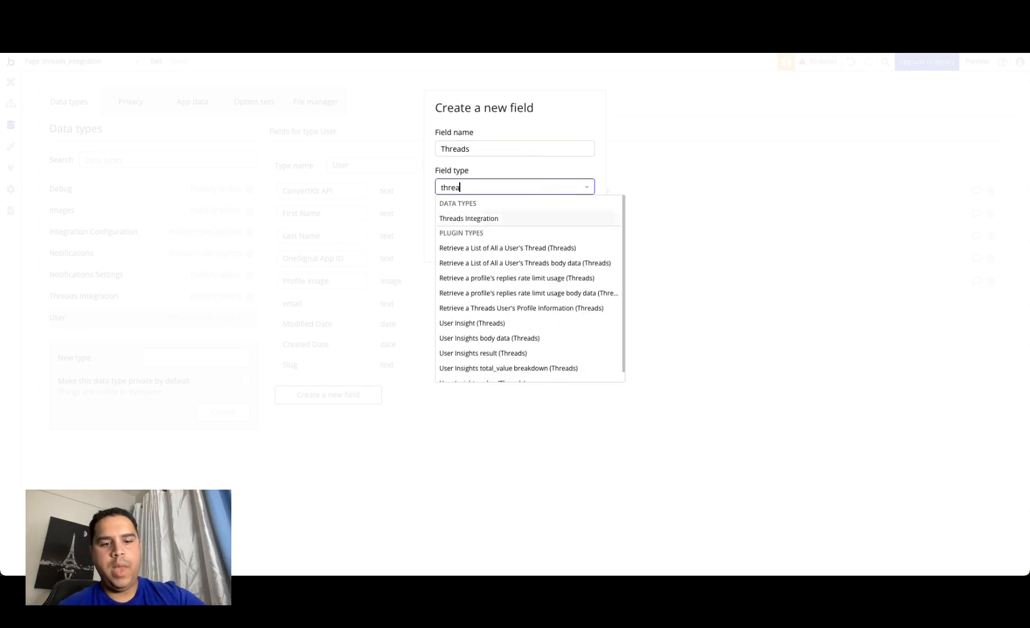
pyautogui.write('d')
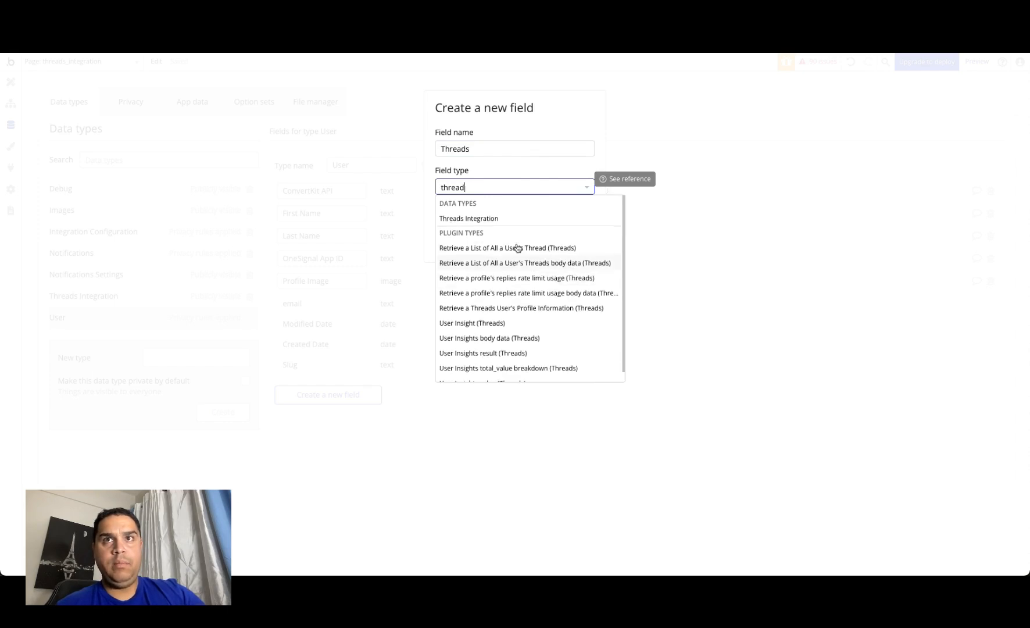
pyautogui.click(504, 220)
pyautogui.click(567, 239)
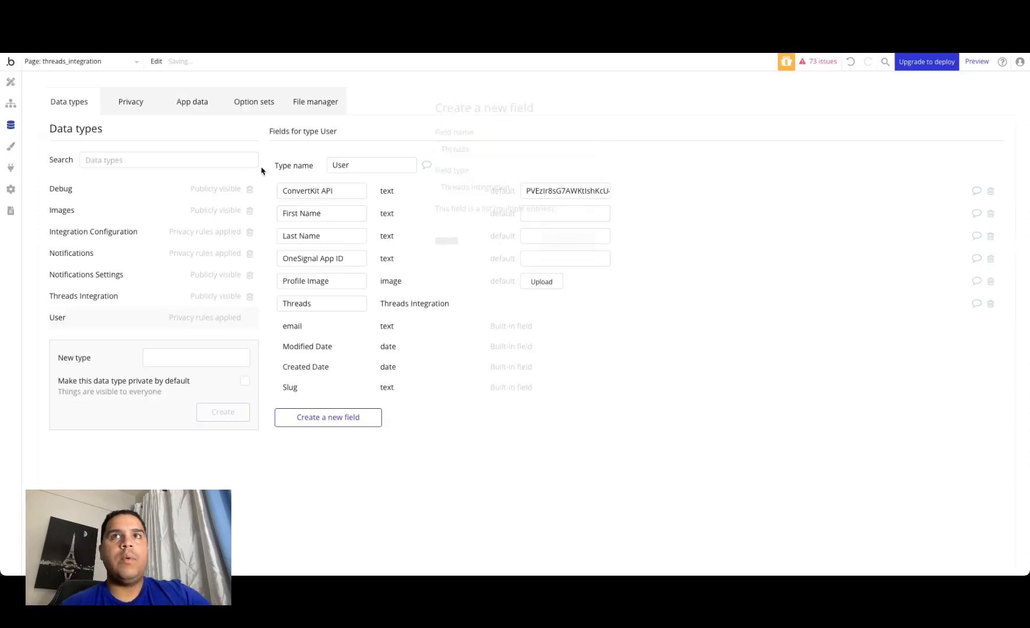
# Step: Check the app data for existing entries under All Threads Integrations and All Users
pyautogui.click(188, 106)
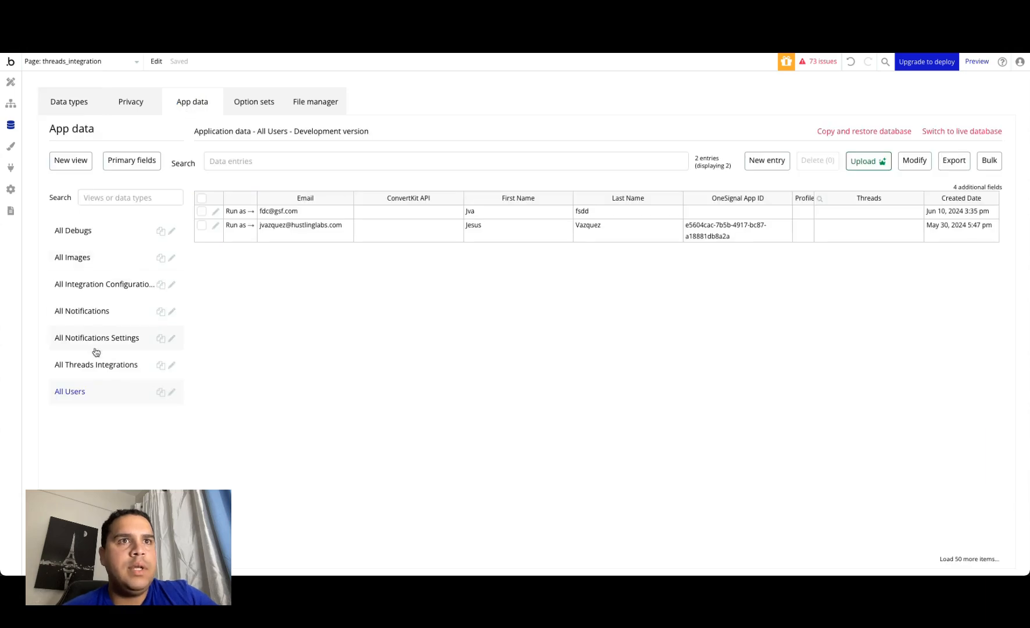
pyautogui.click(98, 364)
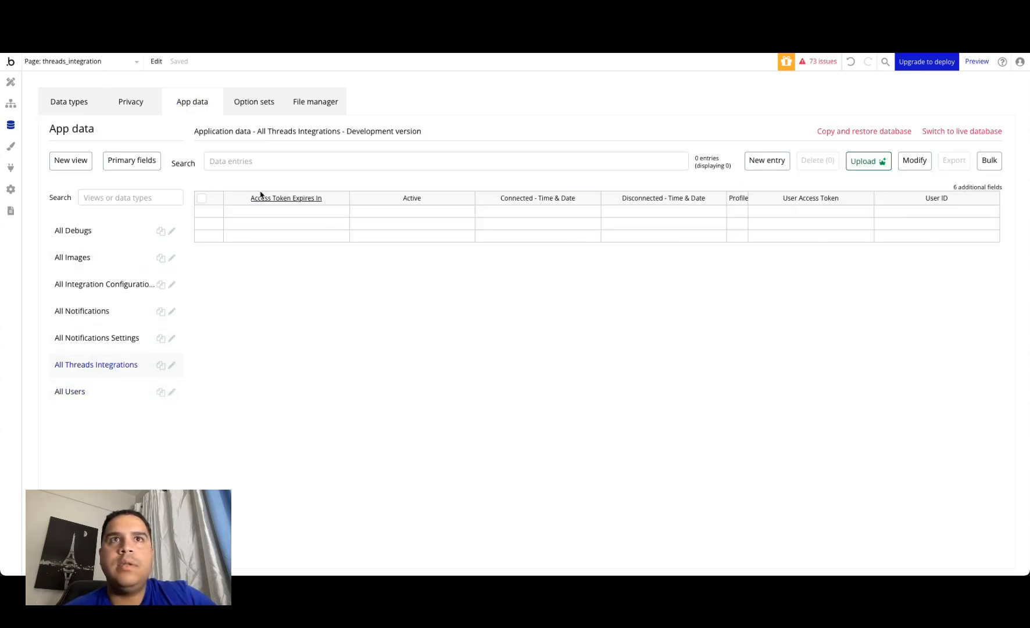
pyautogui.click(202, 198)
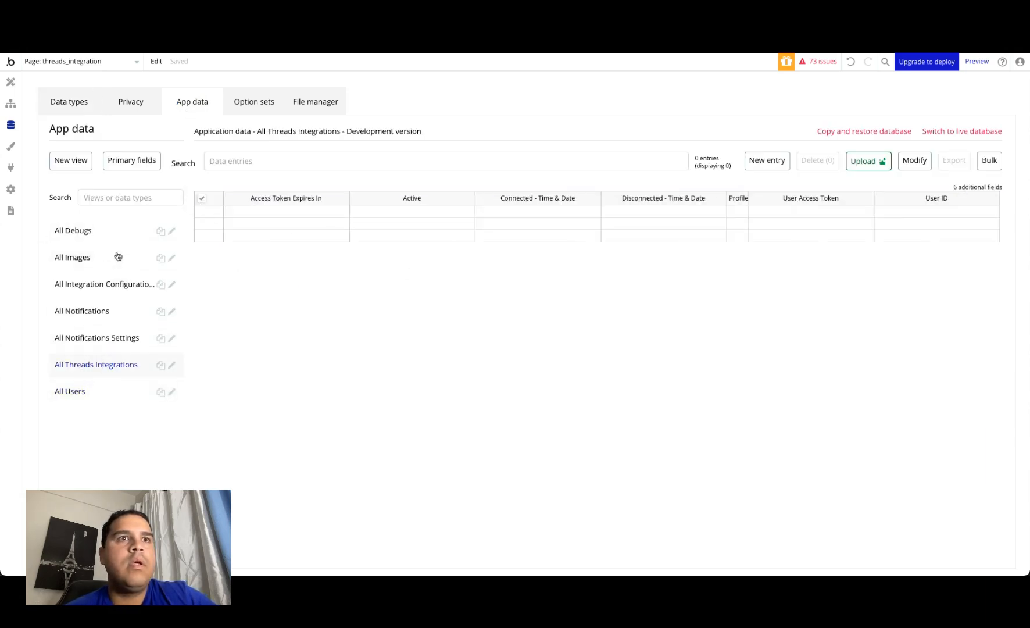
pyautogui.click(88, 392)
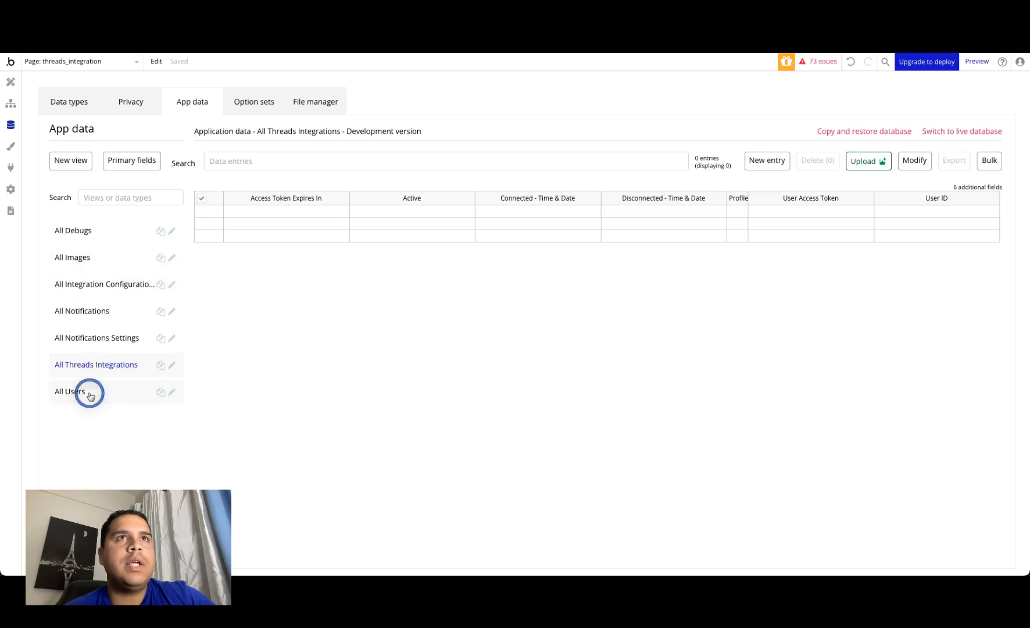
pyautogui.click(62, 110)
# Step: In the Post Thread Button's scheduled workflow action, set Access Token to Current User's Threads's User Access Token
pyautogui.click(11, 82)
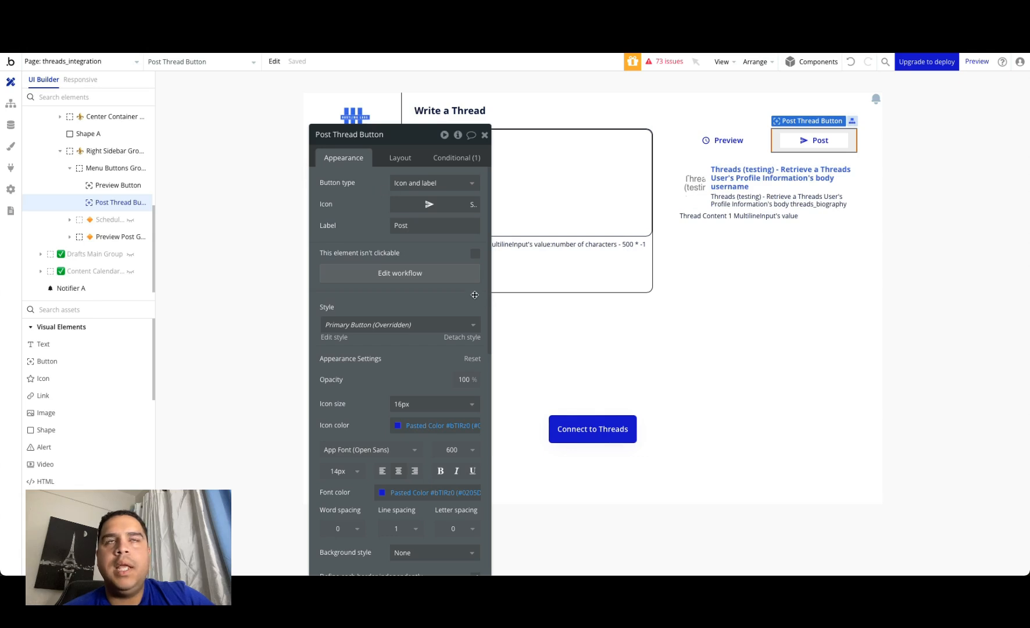
pyautogui.click(10, 102)
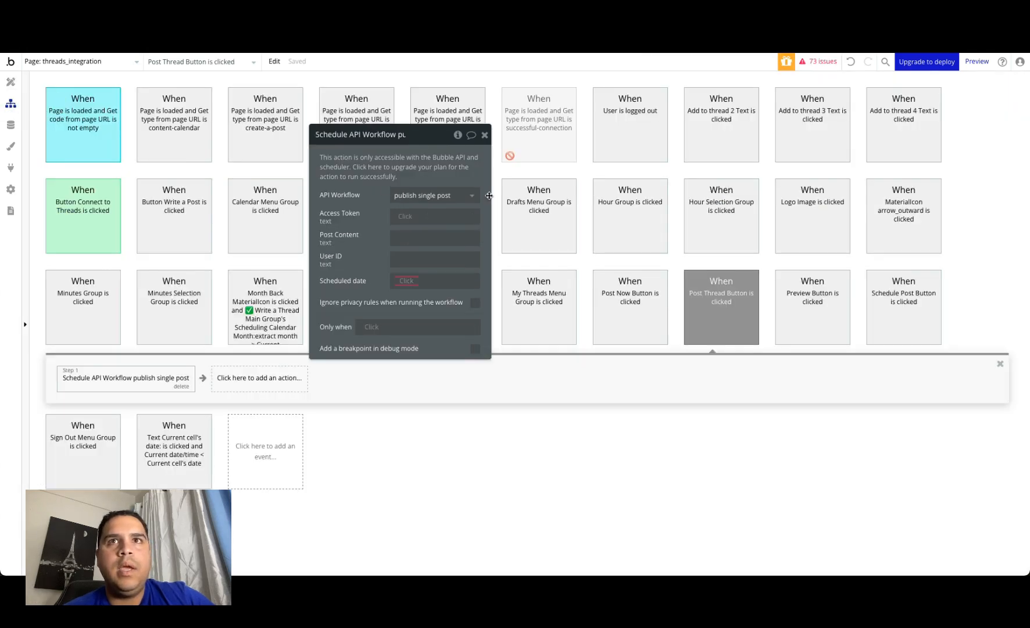
pyautogui.click(407, 218)
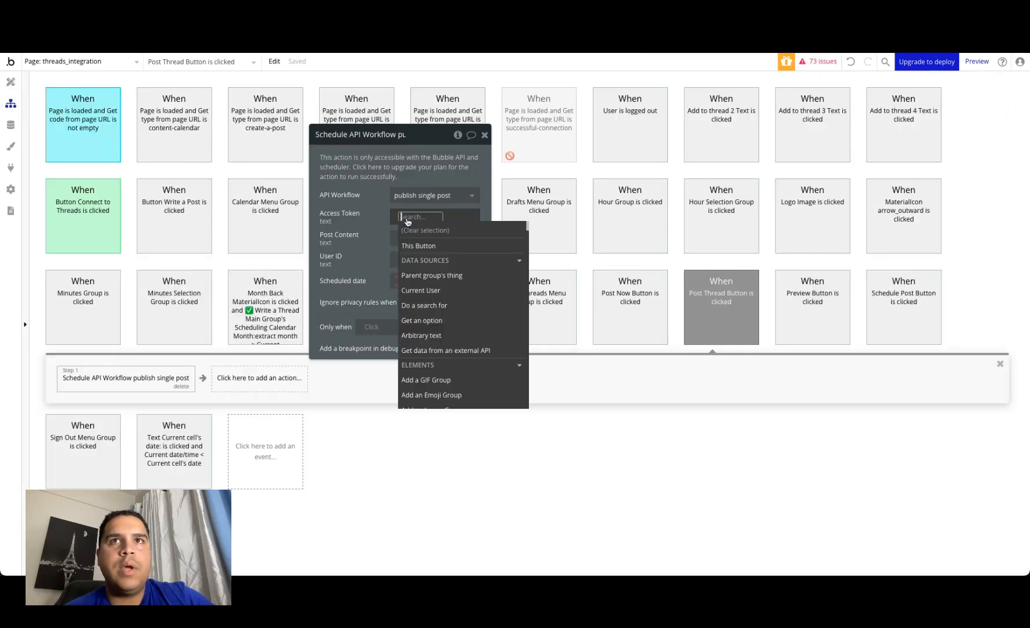
pyautogui.click(451, 290)
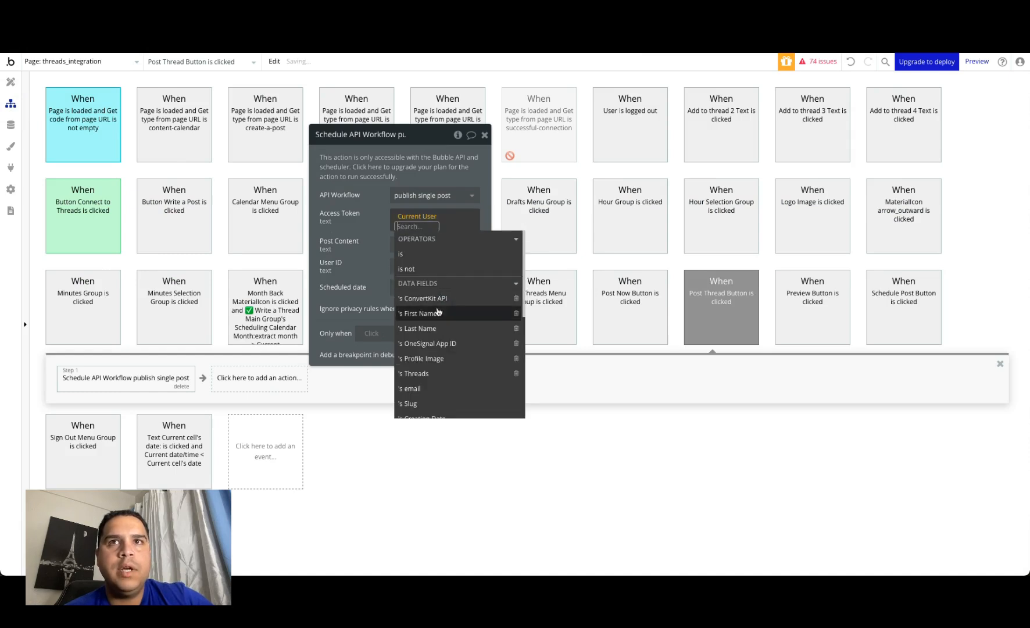
pyautogui.click(417, 373)
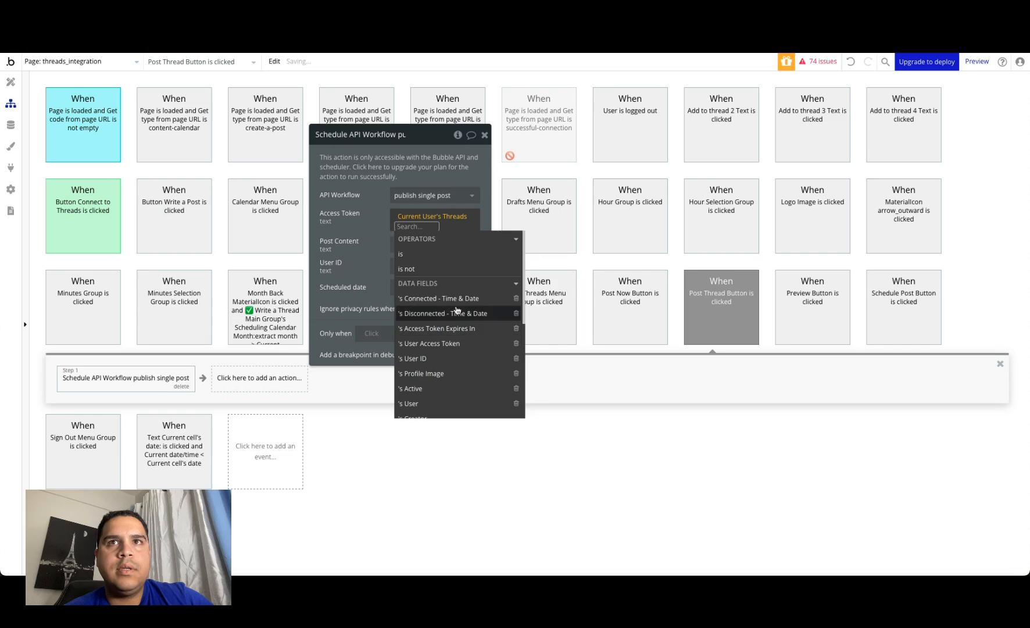
pyautogui.click(445, 344)
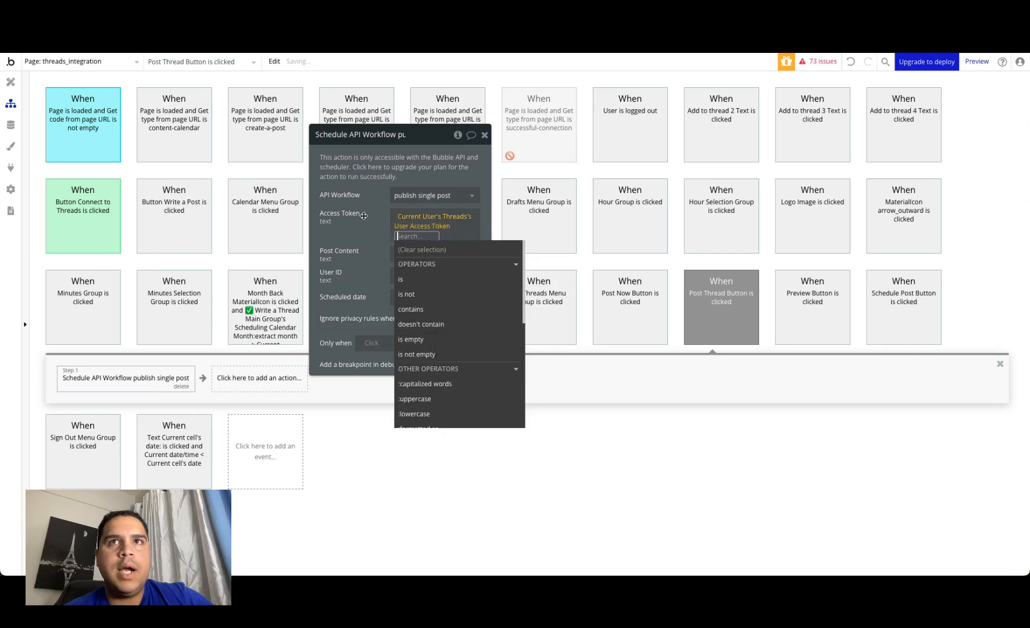
pyautogui.click(369, 232)
# Step: Set the scheduled workflow action's Post Content to Thread Content 1 MultilineInput's value
pyautogui.click(431, 244)
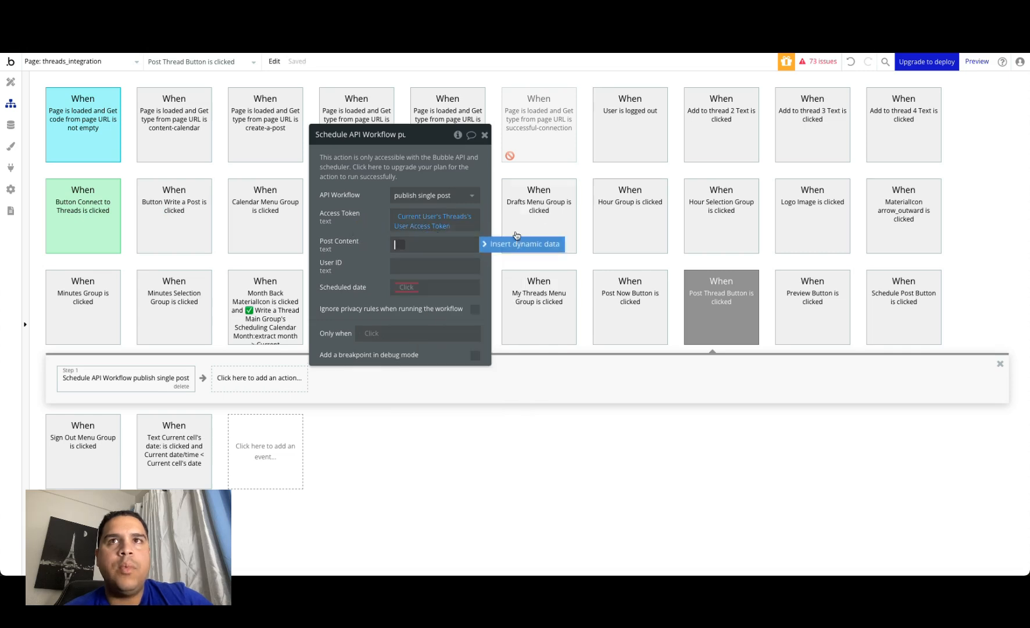
pyautogui.click(515, 244)
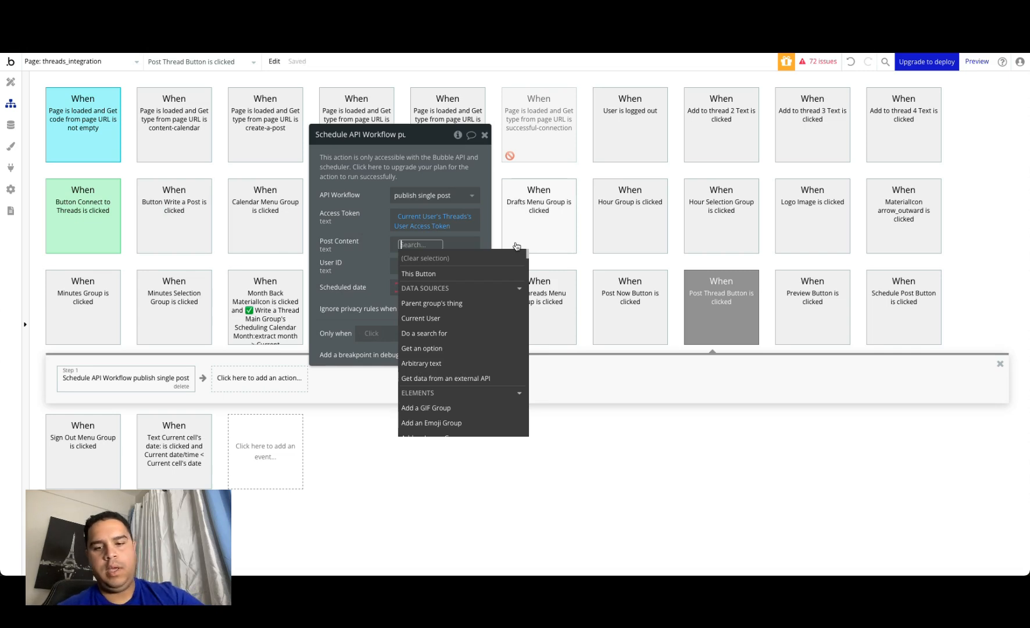
pyautogui.write('multi')
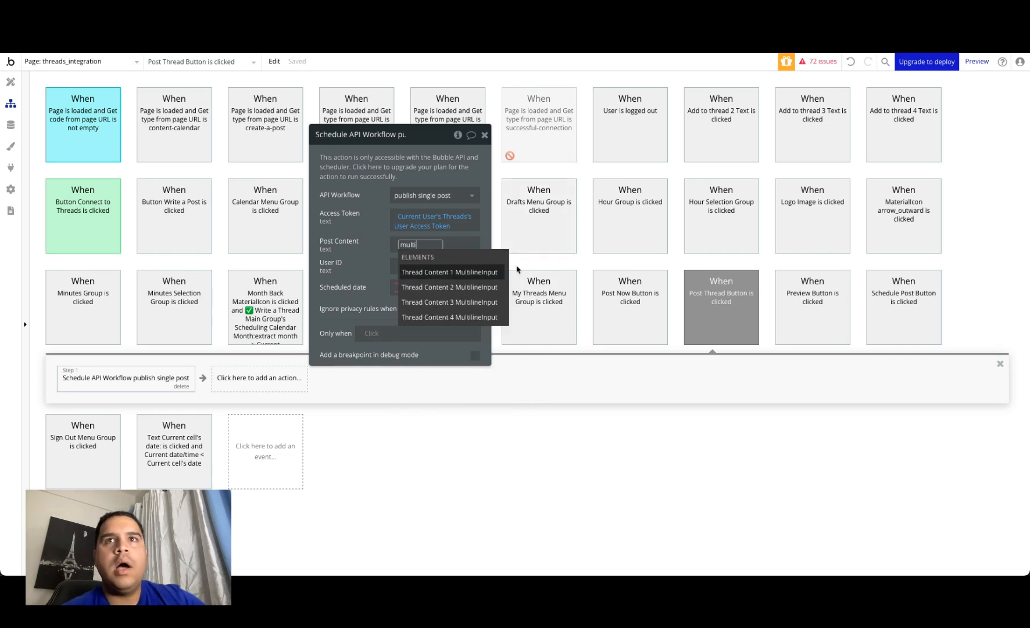
pyautogui.click(465, 272)
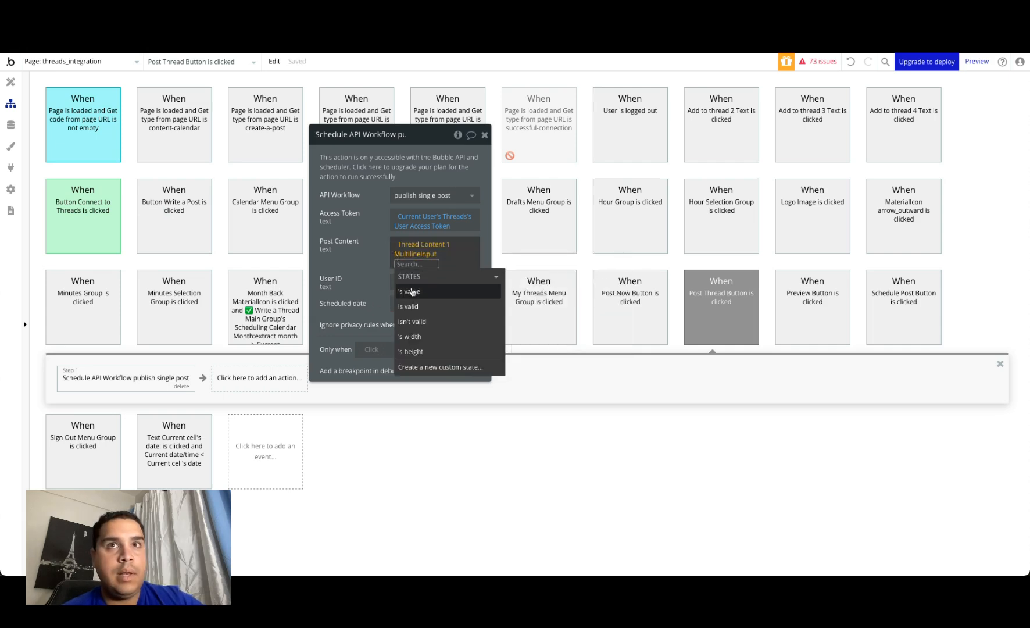
pyautogui.click(412, 291)
pyautogui.click(377, 256)
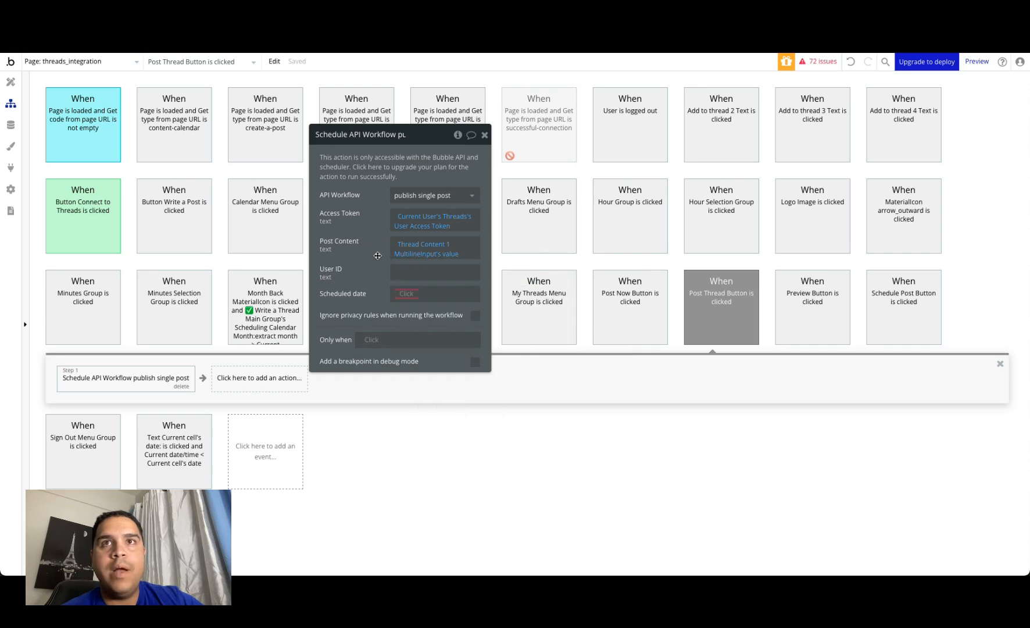
# Step: Set the action's User ID parameter to Current User's Threads's User ID
pyautogui.click(415, 272)
pyautogui.click(512, 276)
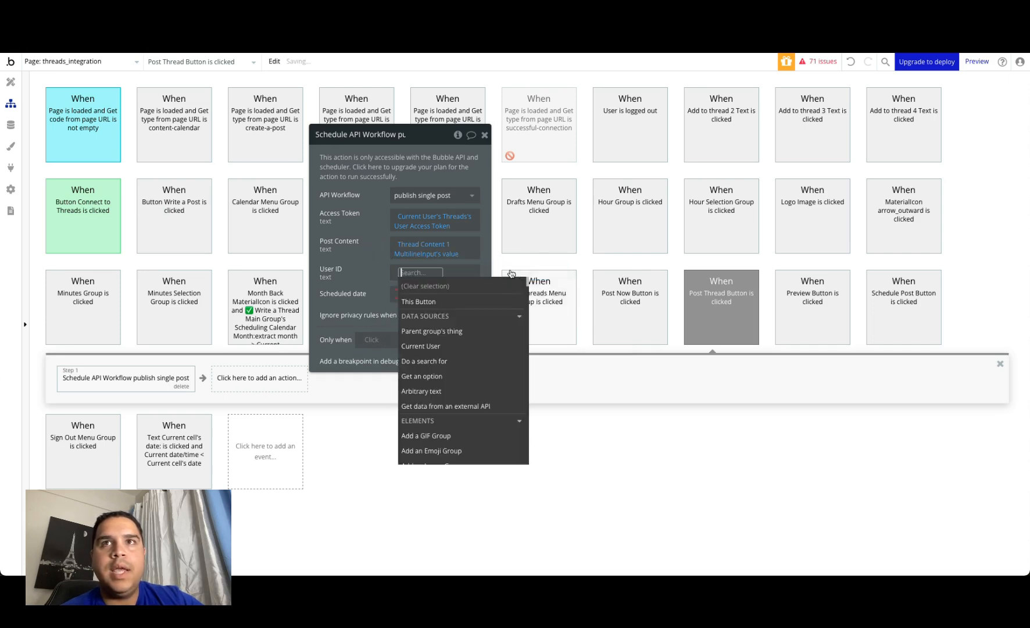
pyautogui.click(420, 346)
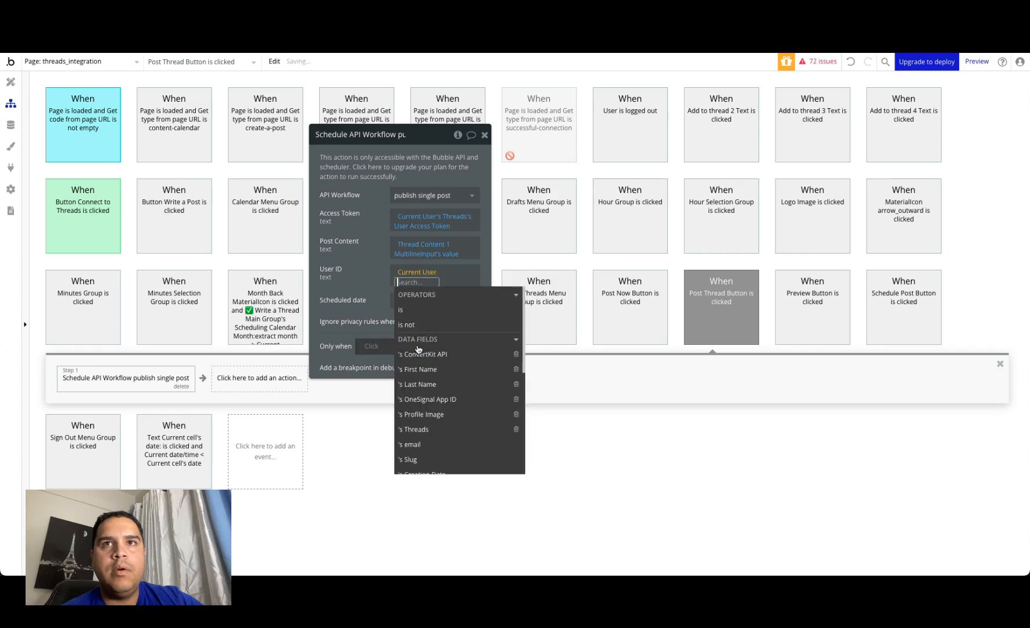
pyautogui.click(419, 430)
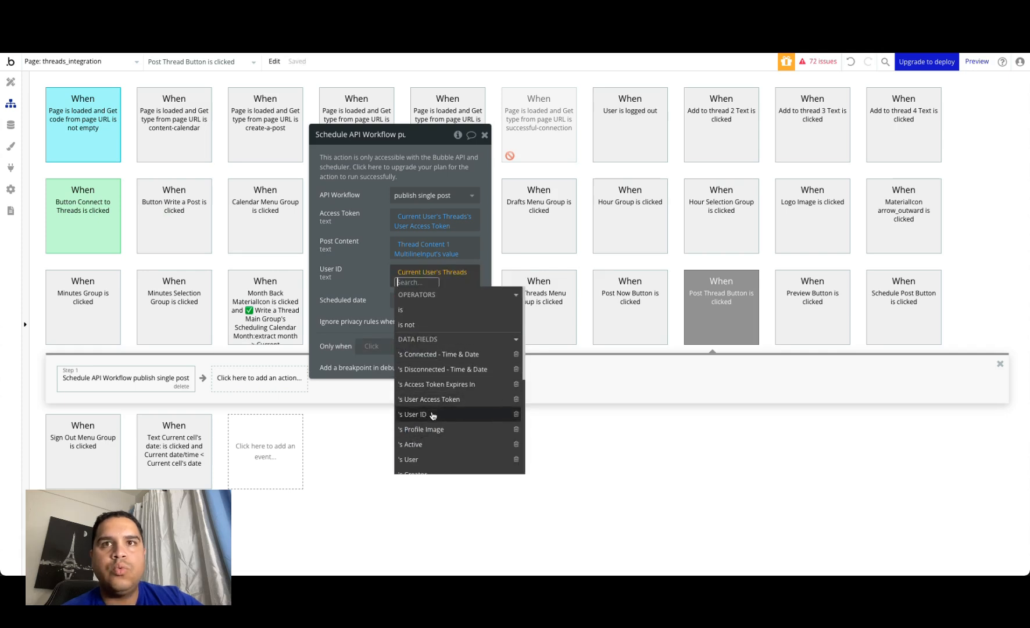
pyautogui.click(432, 415)
pyautogui.click(356, 269)
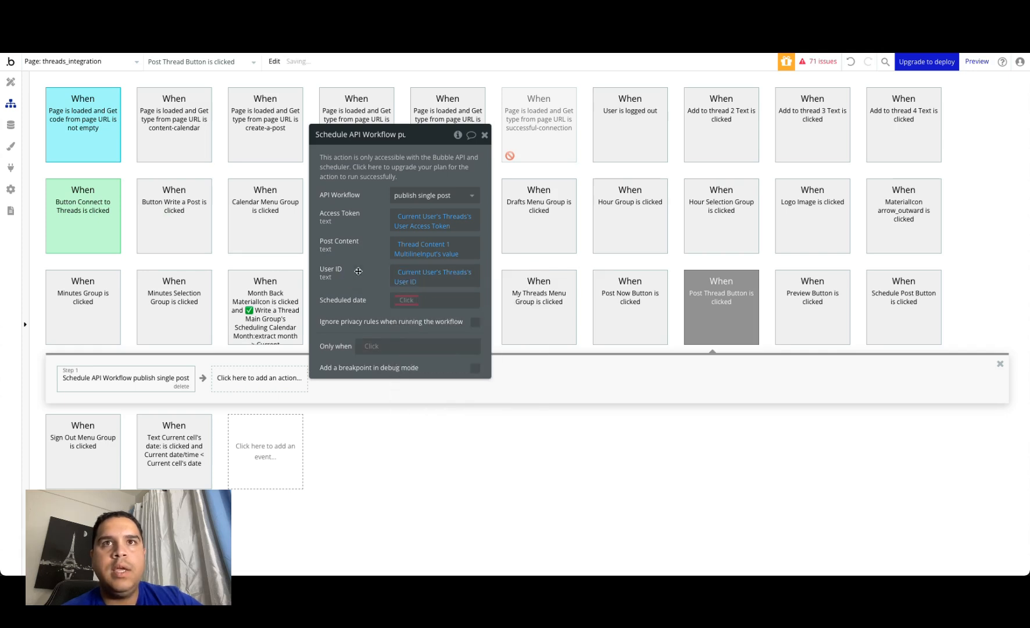
# Step: Set the action's scheduled date to Current date/time
pyautogui.click(408, 303)
pyautogui.write('curr')
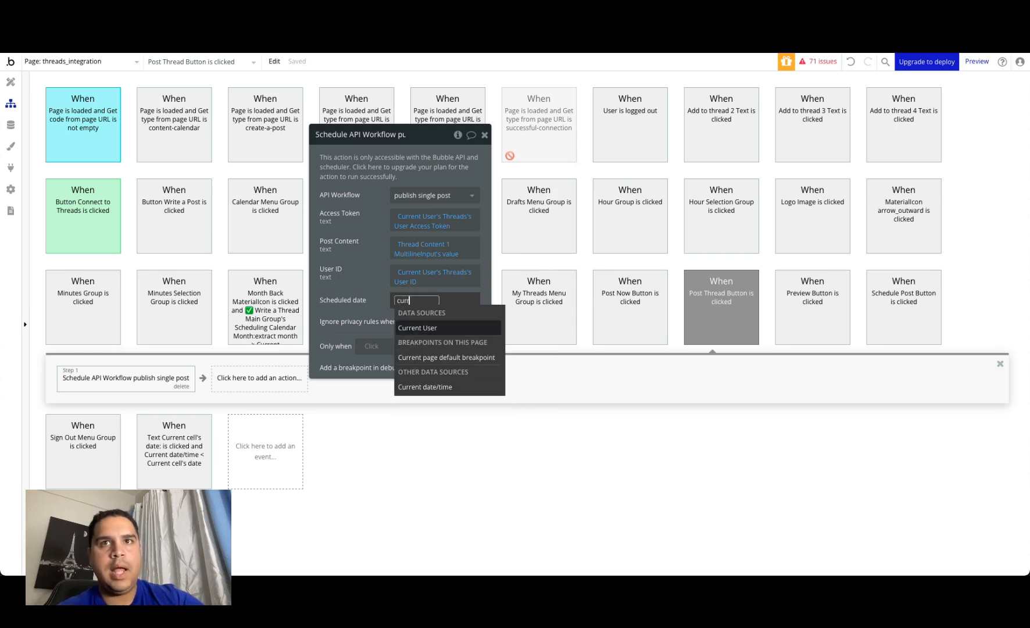
pyautogui.click(423, 390)
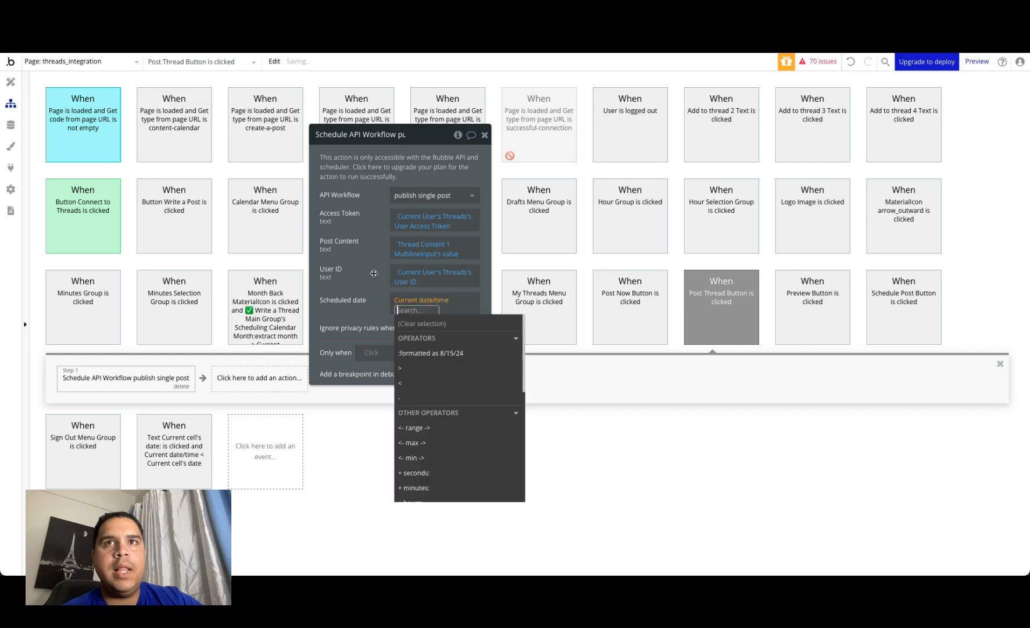
pyautogui.click(374, 273)
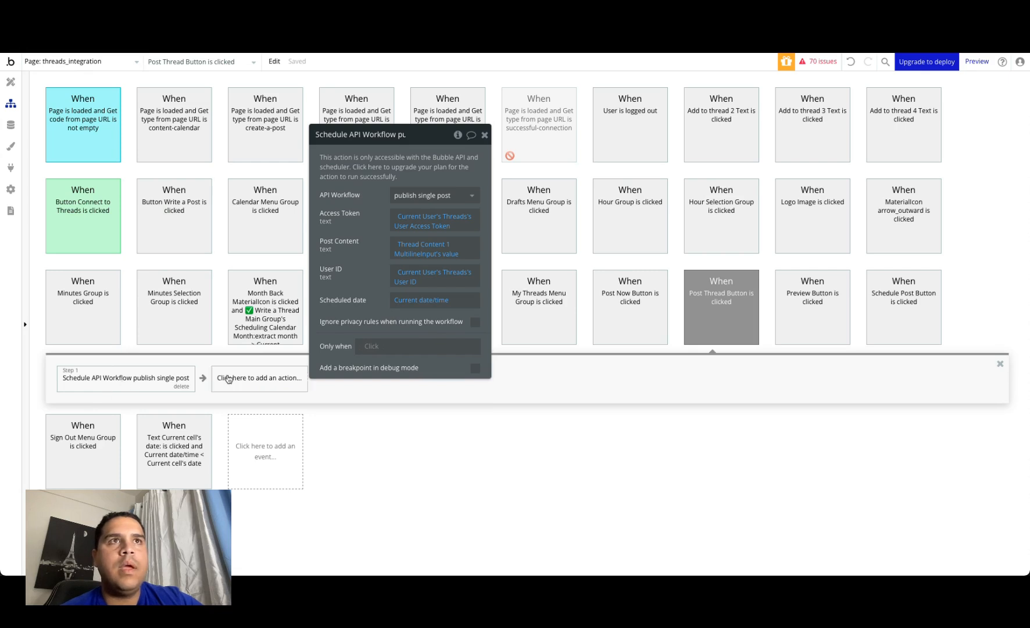
pyautogui.click(10, 167)
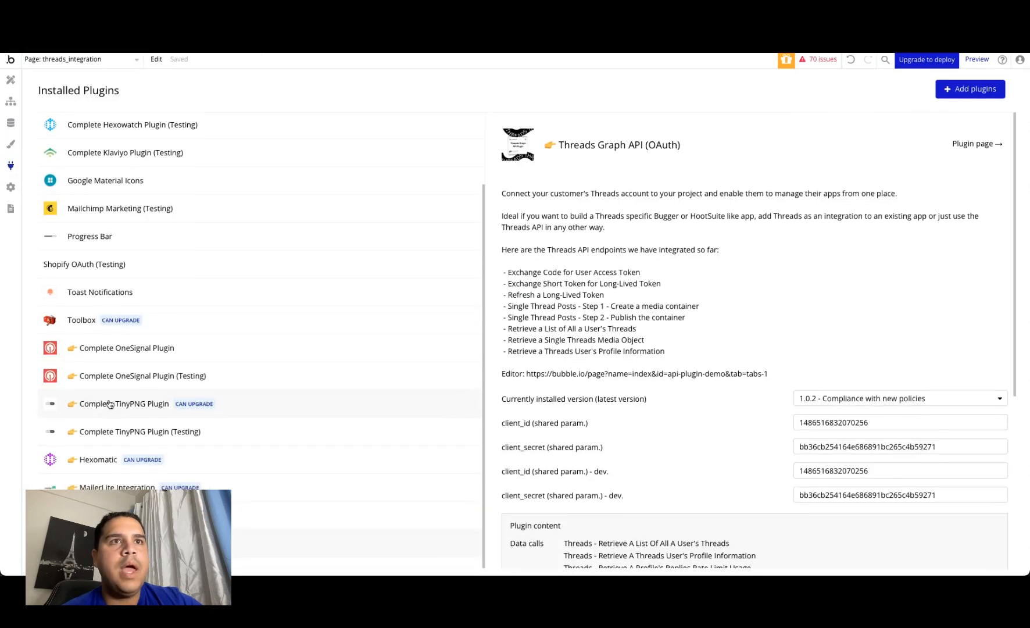
pyautogui.click(7, 83)
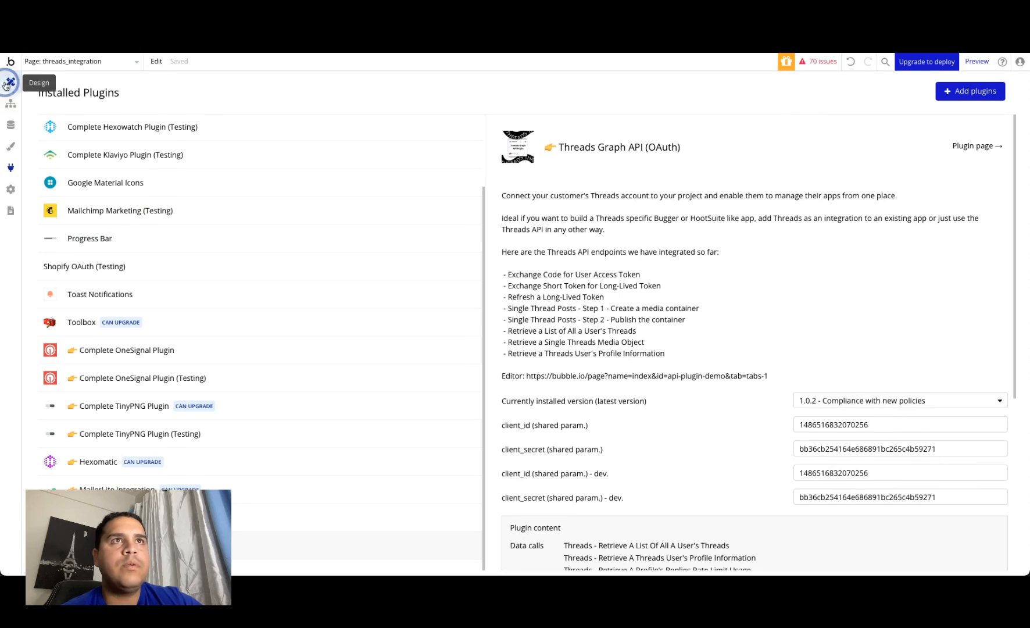
pyautogui.click(11, 105)
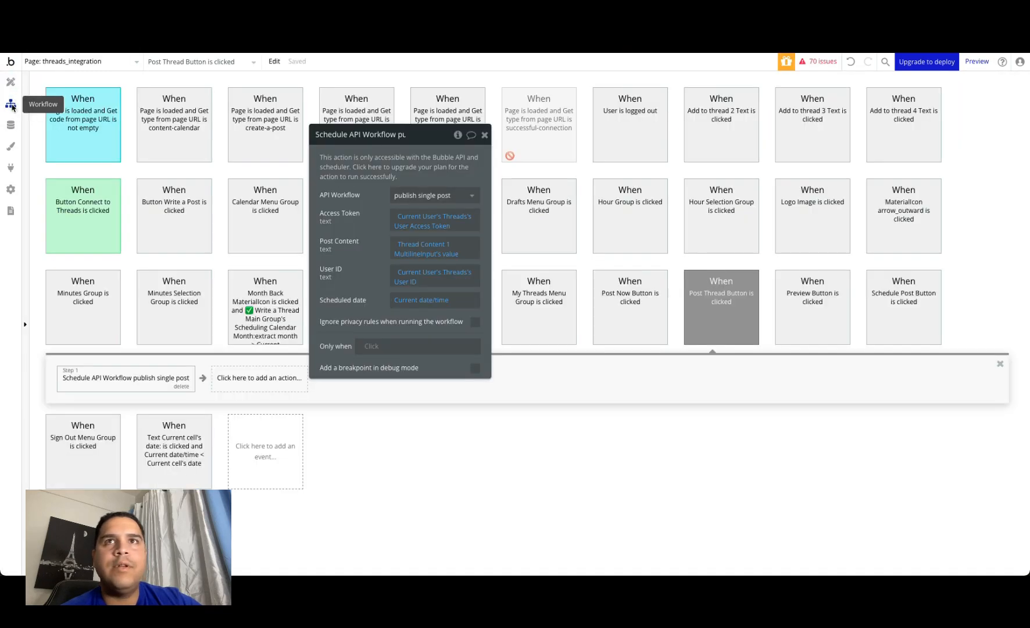
# Step: Add a notify Notifier A action after the scheduled workflow with the message "Your post has been created"
pyautogui.click(255, 375)
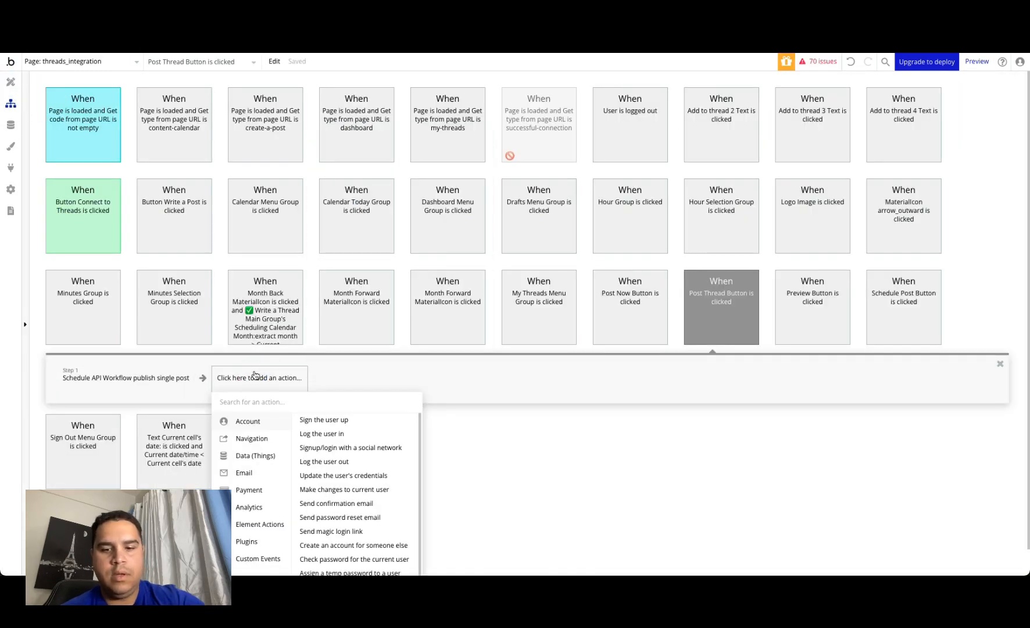
pyautogui.write('noti')
pyautogui.click(269, 435)
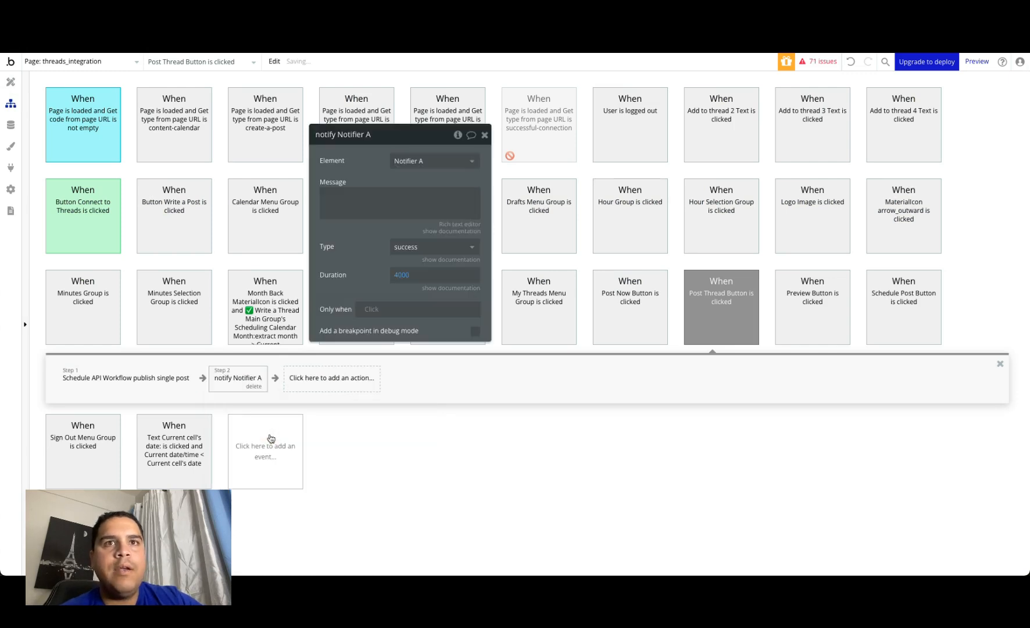
pyautogui.click(418, 207)
pyautogui.write('Your po')
pyautogui.write('has')
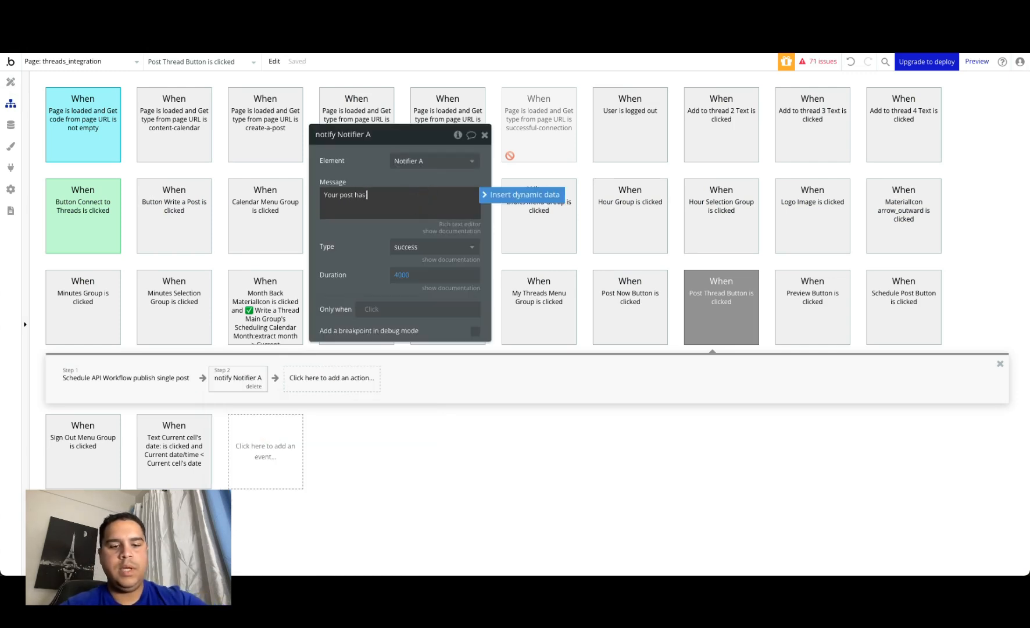
pyautogui.write(' been created')
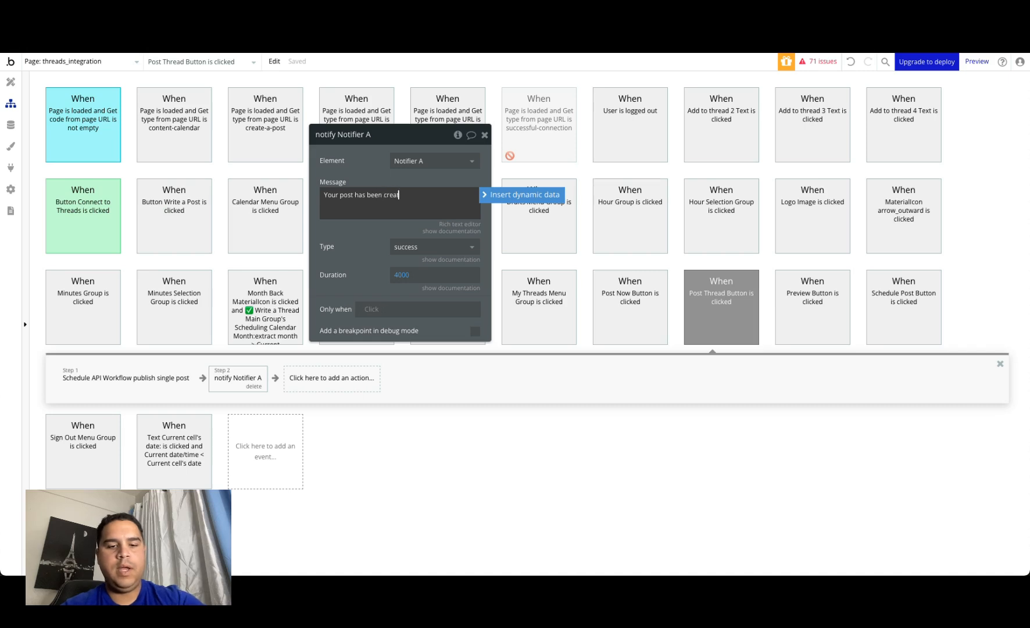
pyautogui.click(365, 171)
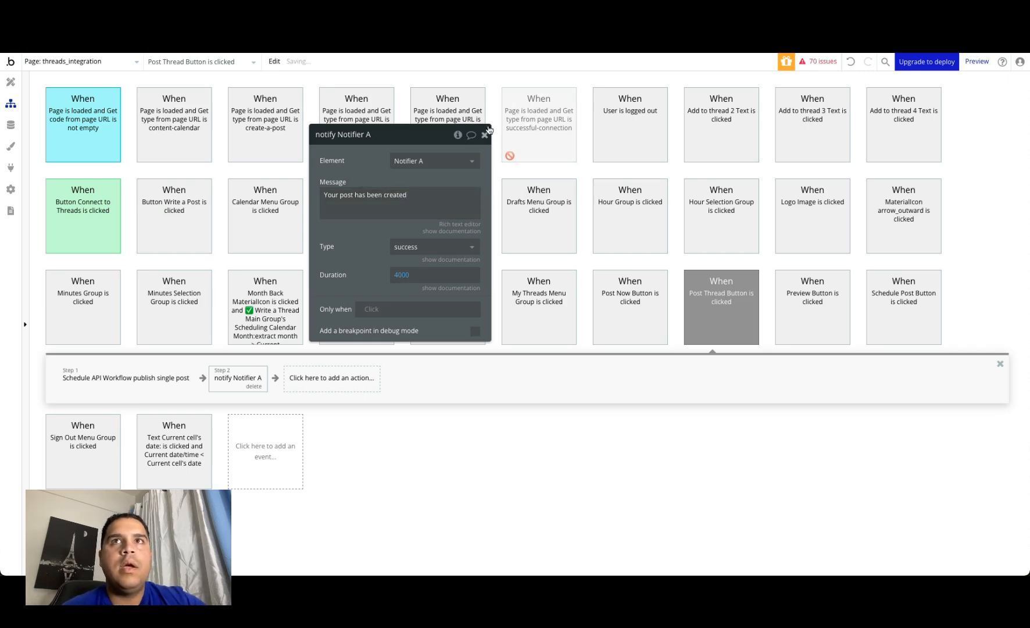
pyautogui.click(484, 135)
# Step: Restrict the Post Thread Button click event to run only when Thread Content 1 MultilineInput's value is not empty
pyautogui.click(11, 82)
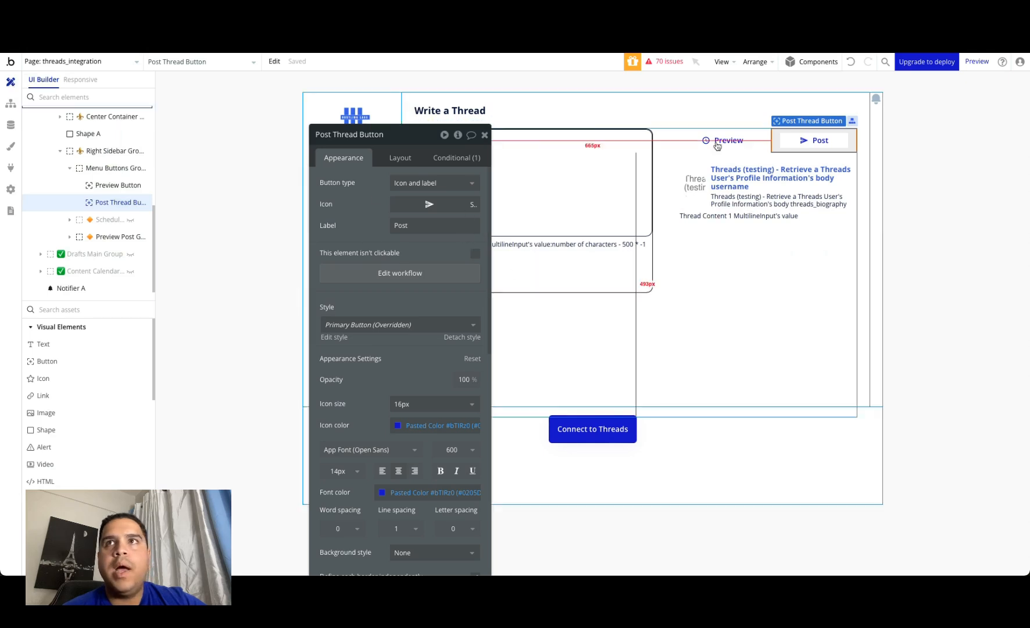
pyautogui.click(11, 103)
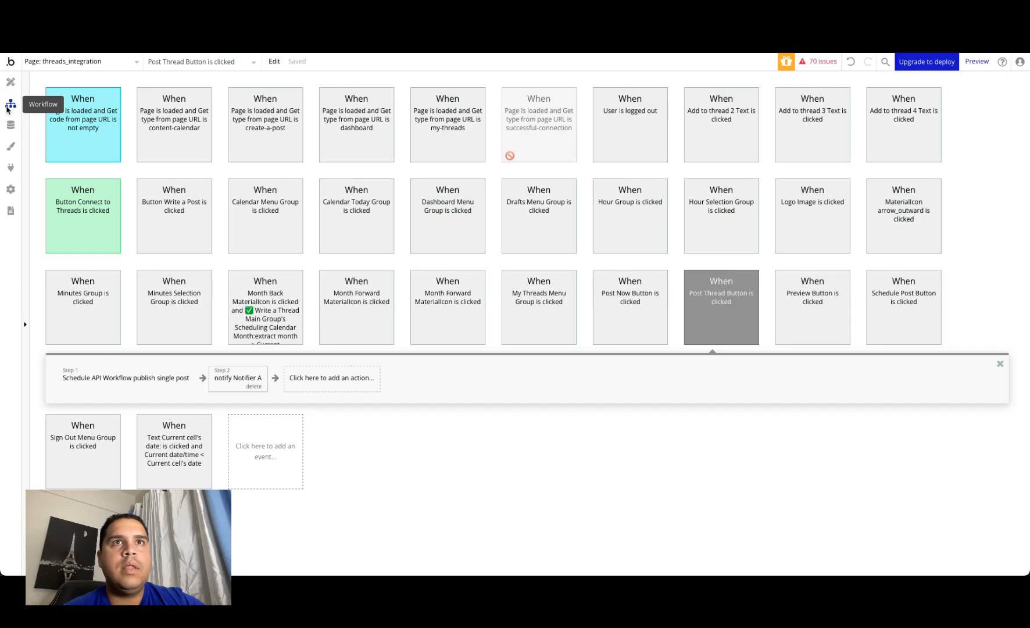
pyautogui.click(735, 291)
pyautogui.click(378, 234)
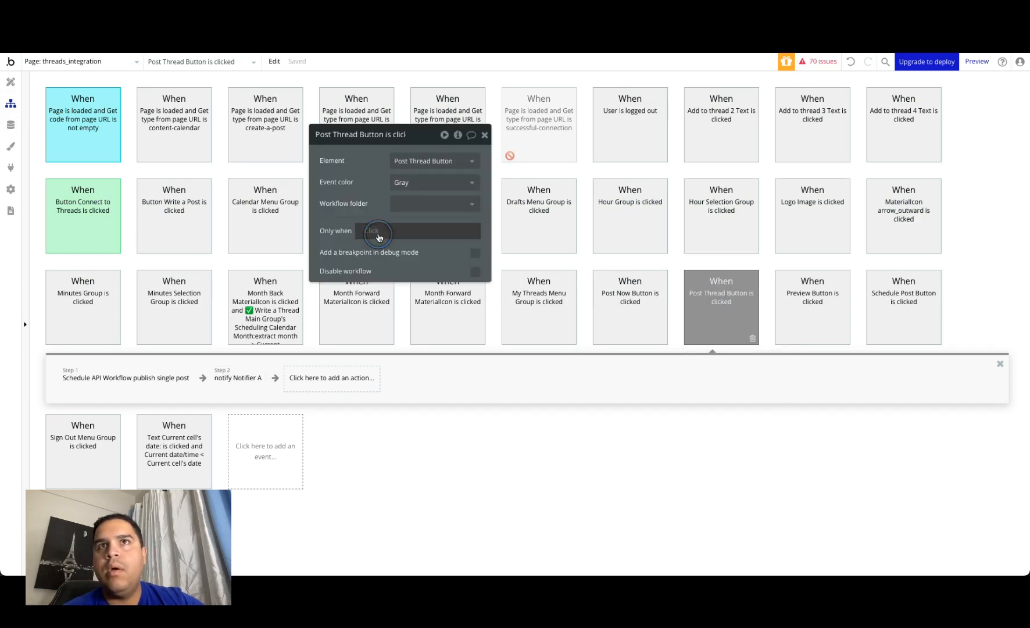
pyautogui.write('mul')
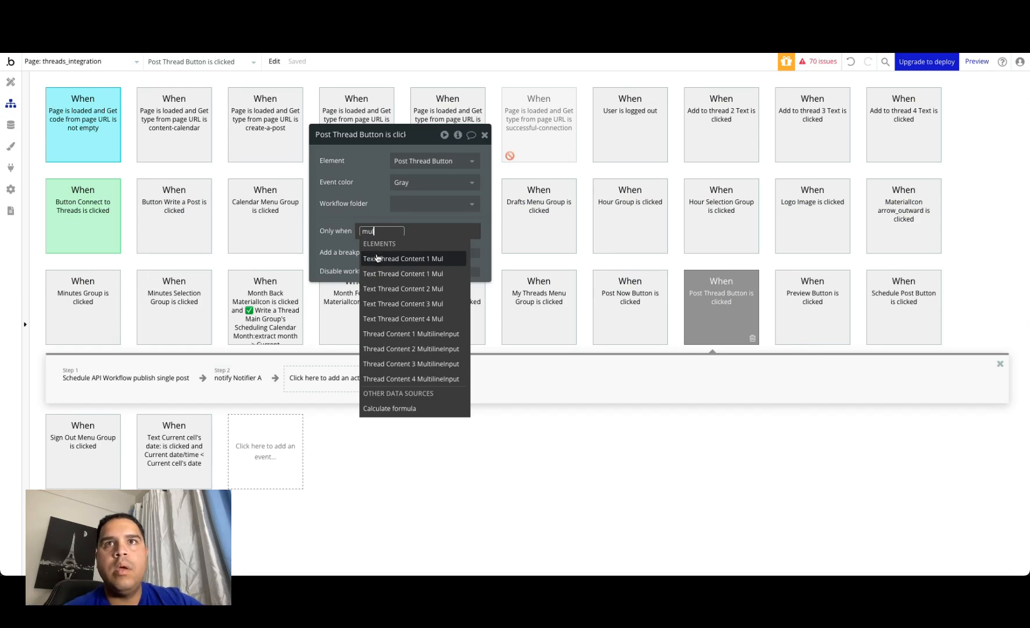
pyautogui.click(377, 257)
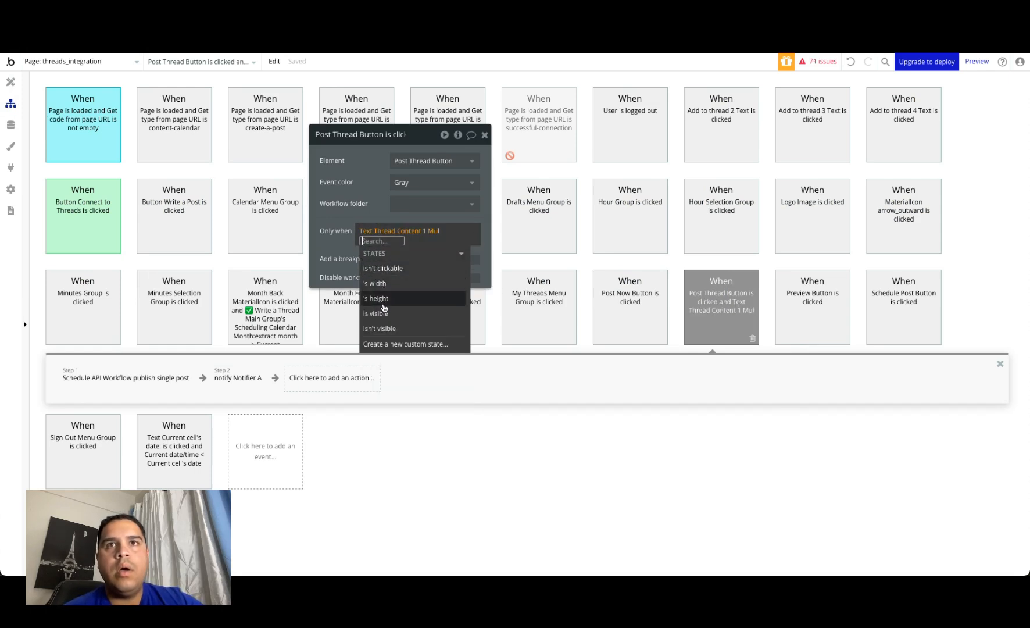
pyautogui.press('BackSpace')
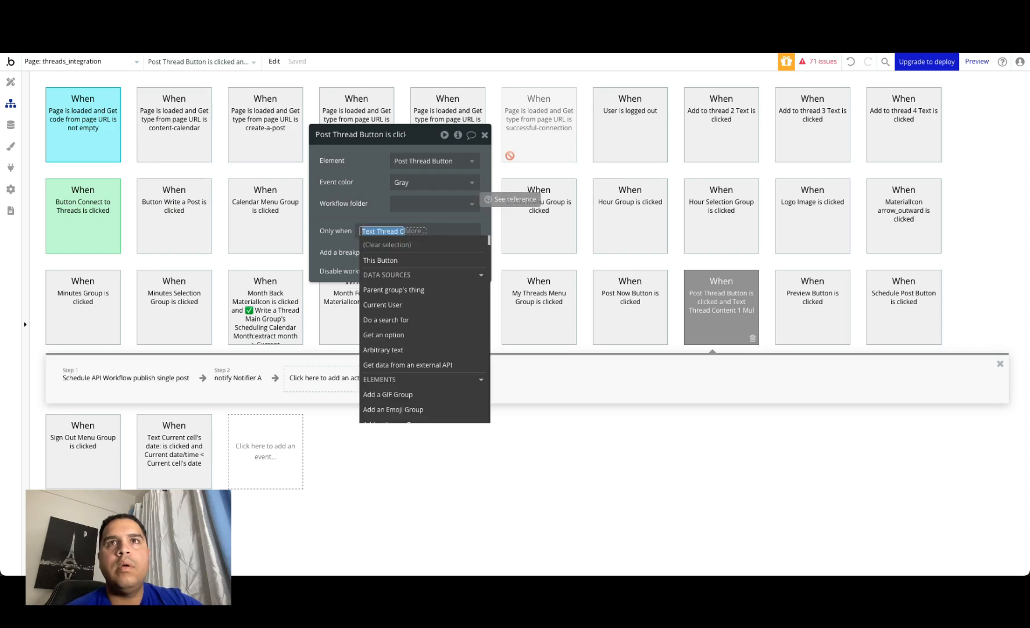
pyautogui.write('mult')
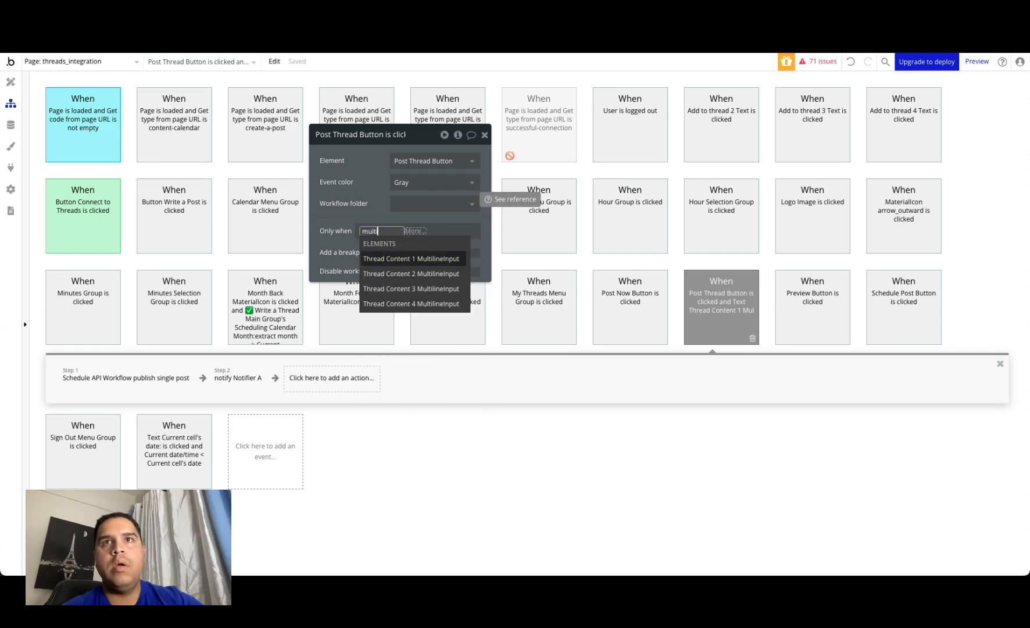
pyautogui.click(384, 261)
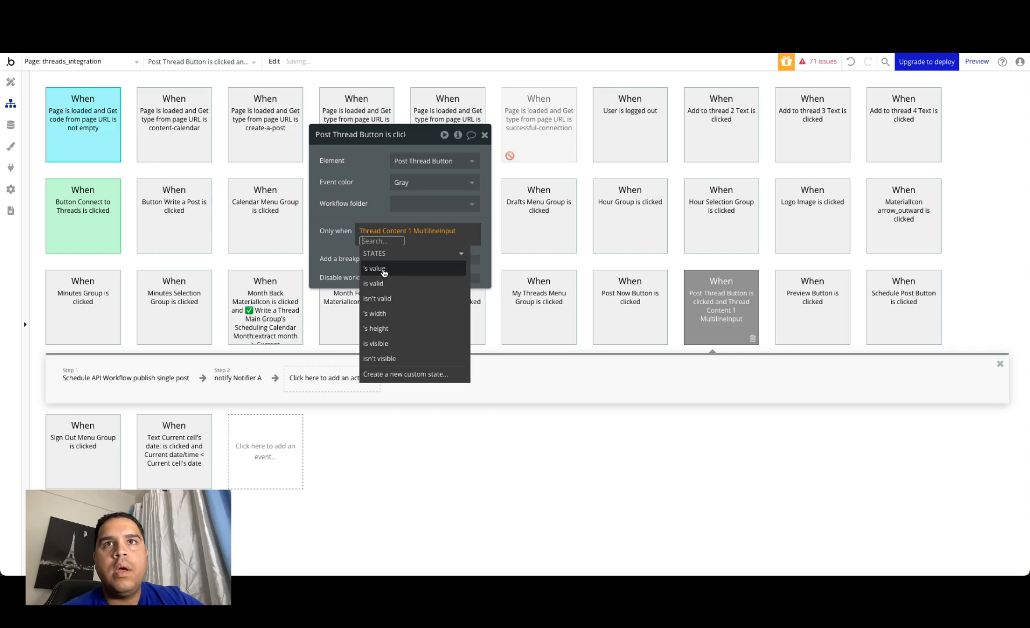
pyautogui.click(384, 268)
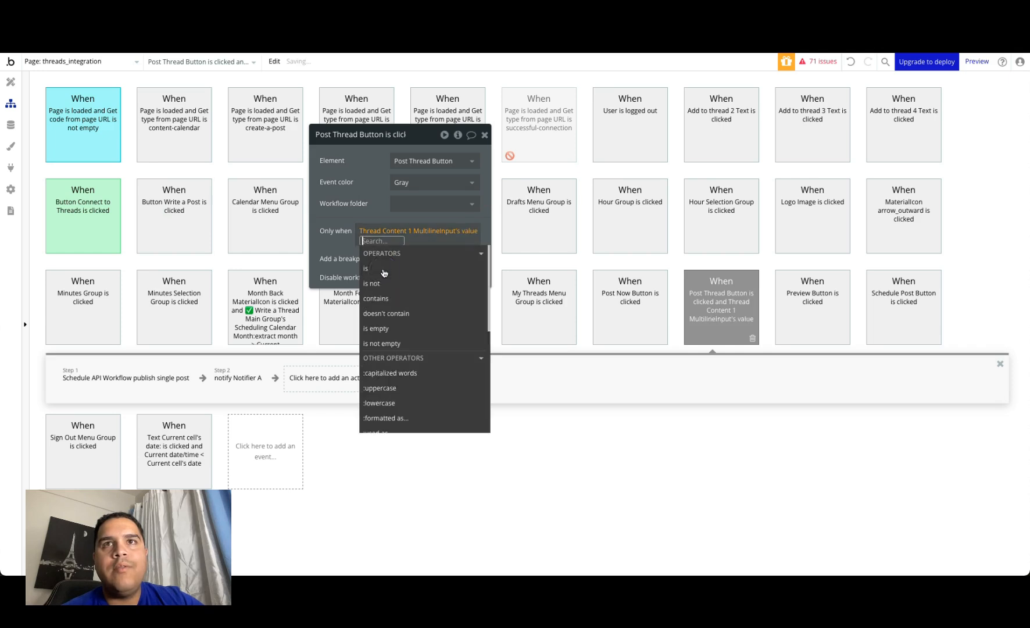
pyautogui.click(388, 344)
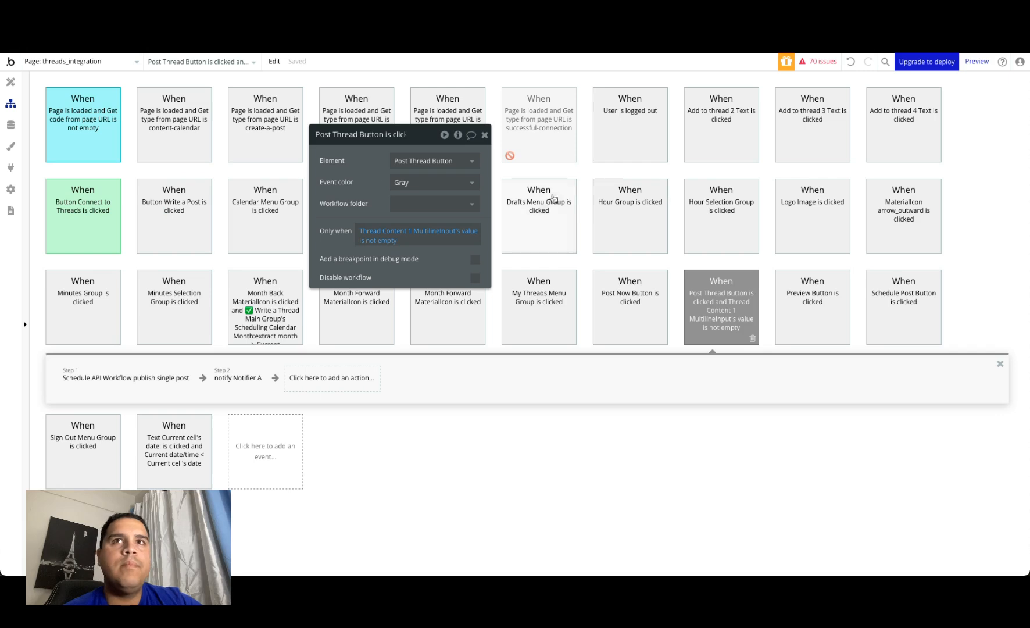
pyautogui.click(485, 136)
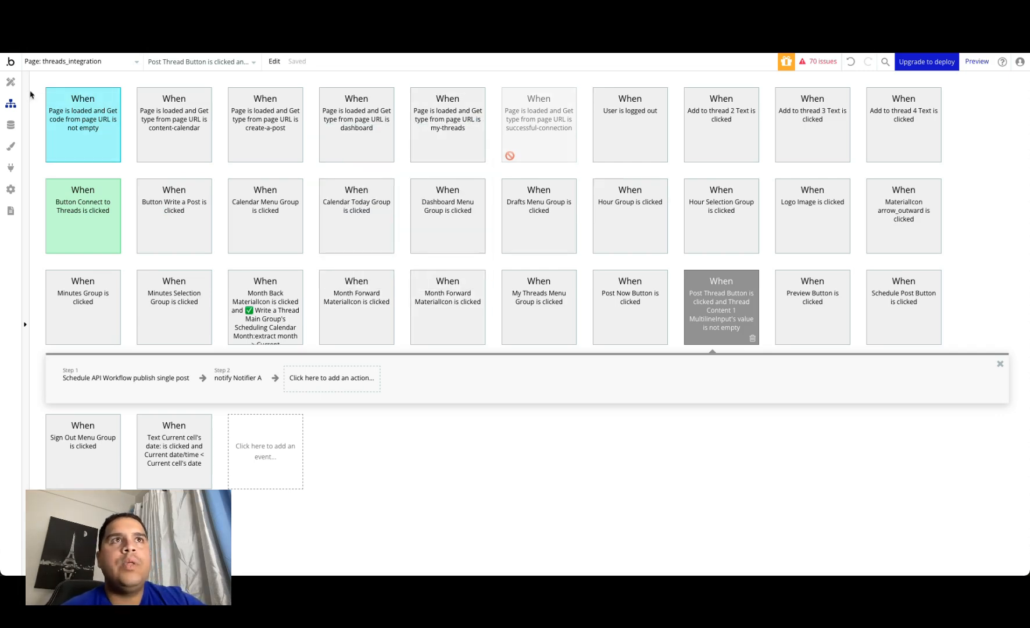
# Step: Close the Post Thread Button's properties and open the establish connection backend workflow
pyautogui.click(10, 81)
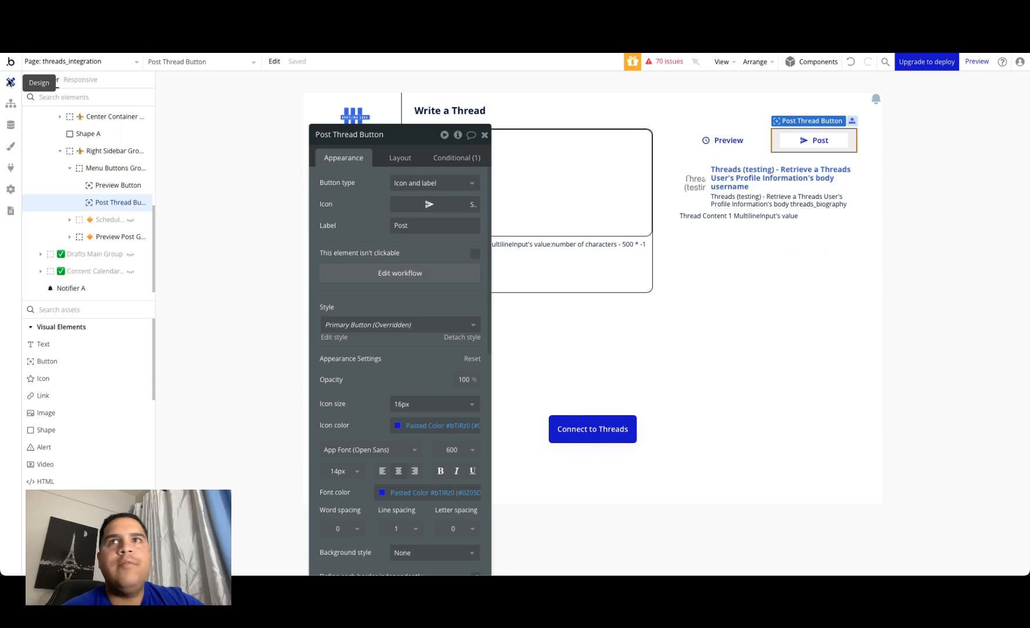
pyautogui.click(486, 135)
pyautogui.click(226, 286)
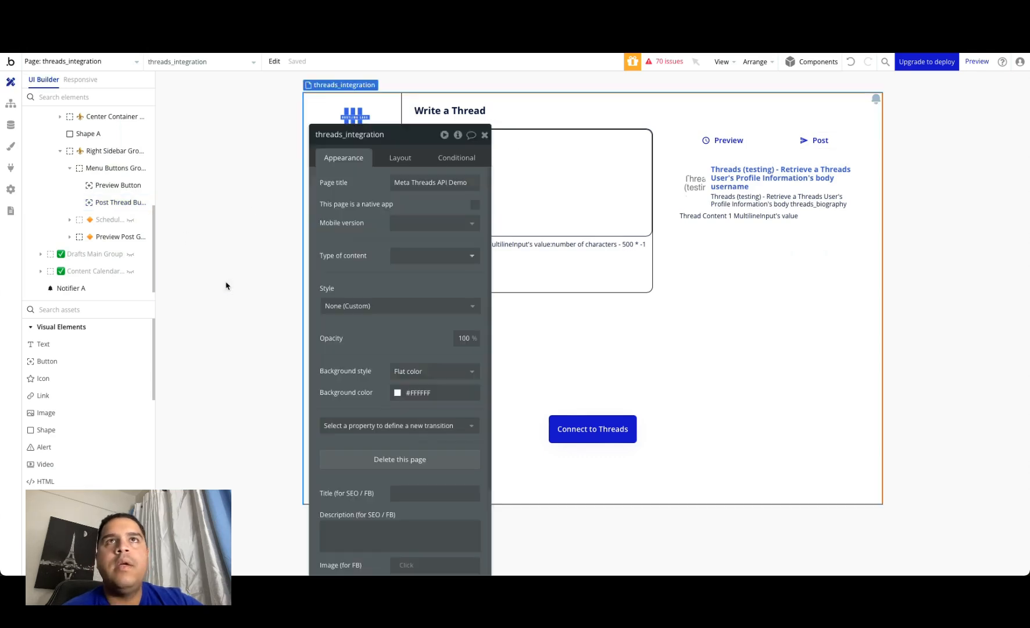
pyautogui.click(85, 61)
pyautogui.click(51, 282)
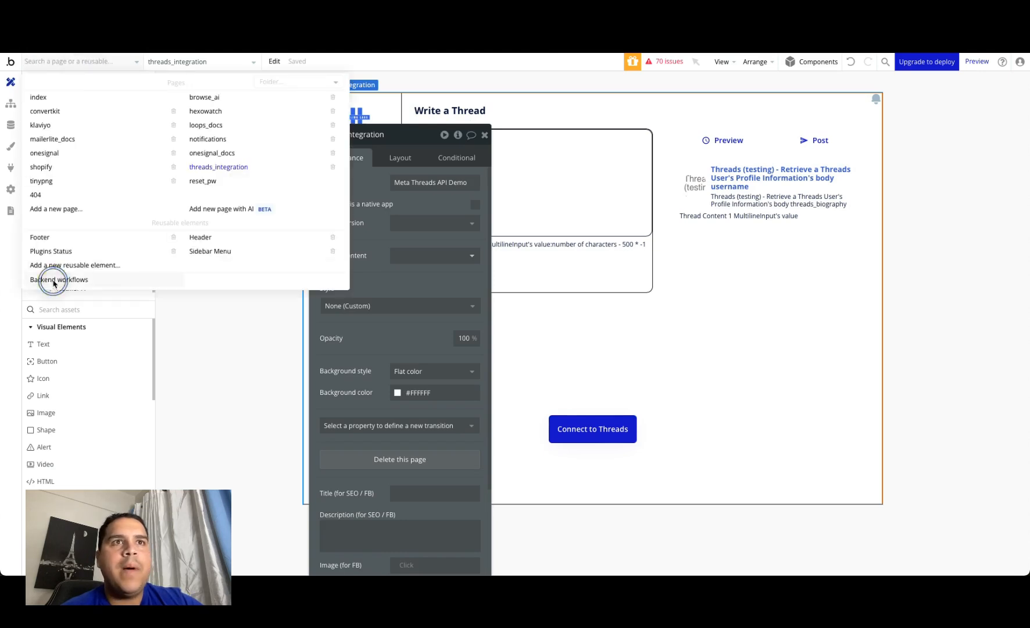
pyautogui.click(96, 127)
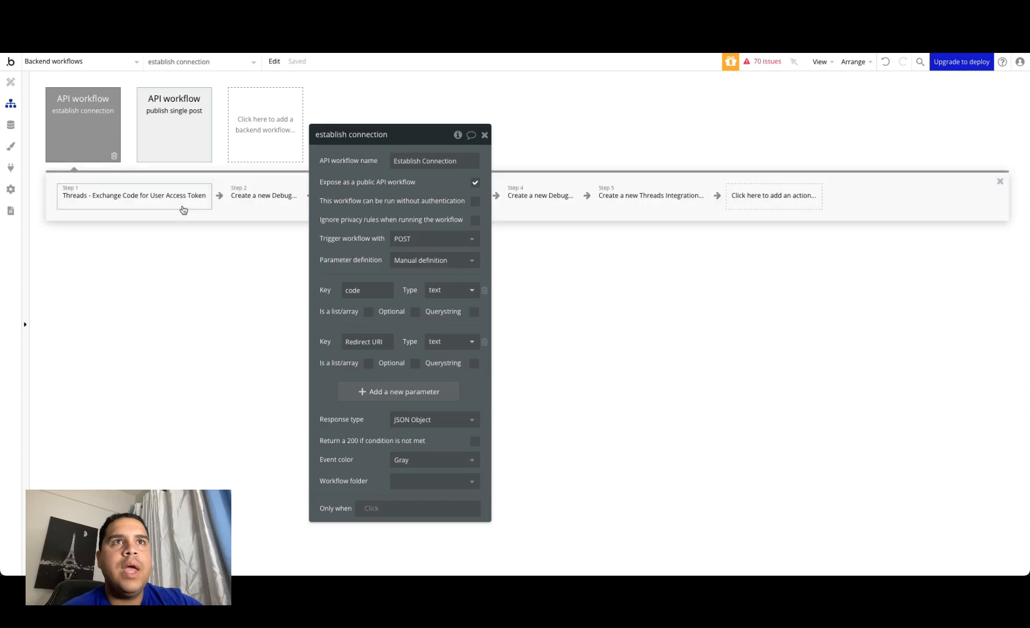
# Step: In the Create a new Threads Integration action, add the User ID field set to Result of step 1's body user_id
pyautogui.moveTo(394, 182); pyautogui.dragTo(786, 263)
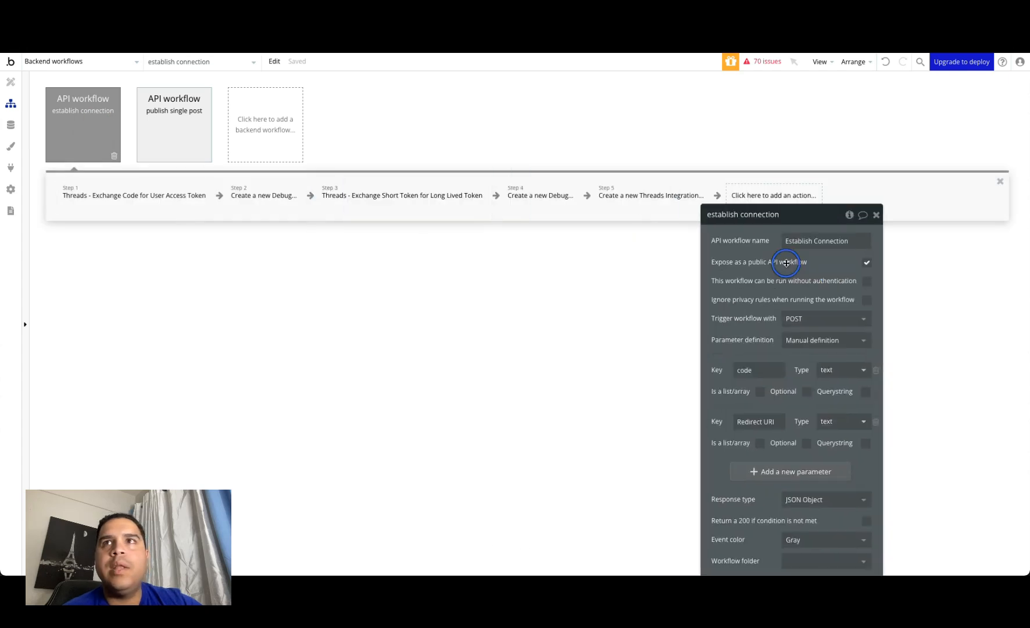
pyautogui.click(662, 195)
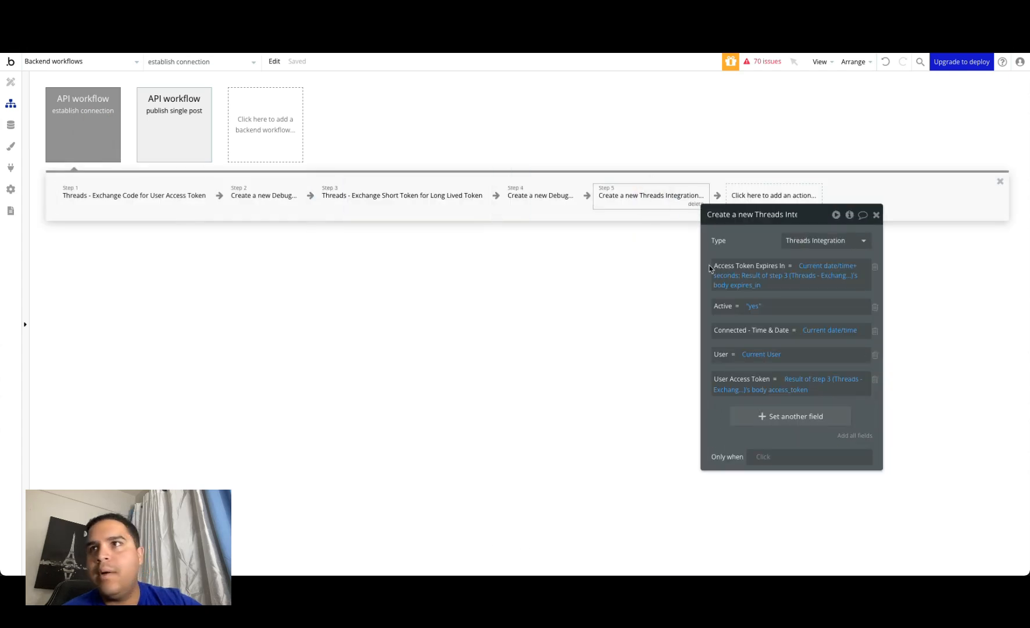
pyautogui.click(763, 417)
pyautogui.click(721, 411)
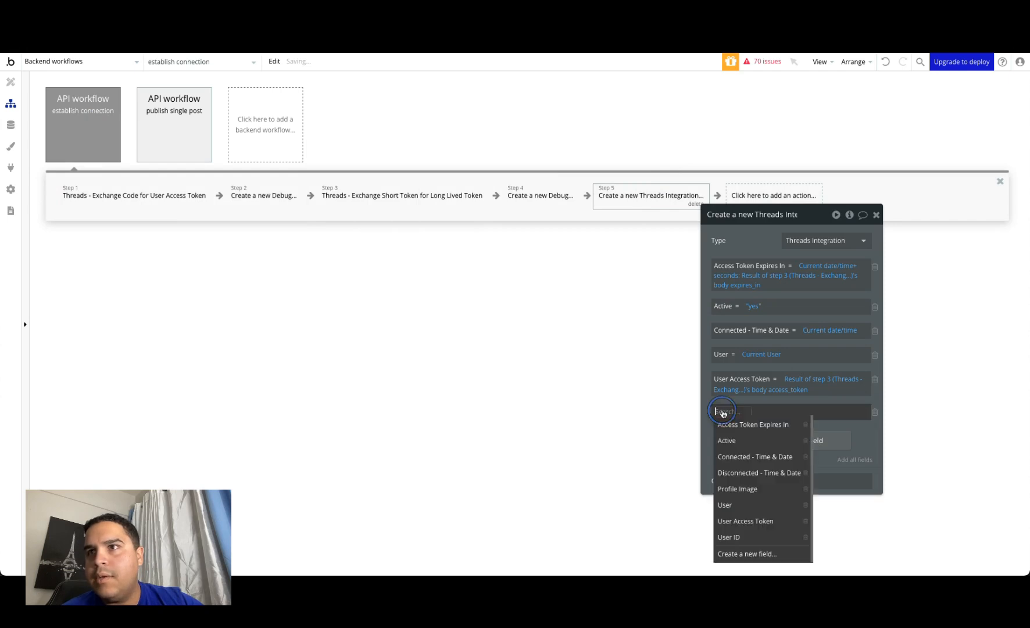
pyautogui.click(729, 537)
pyautogui.click(762, 412)
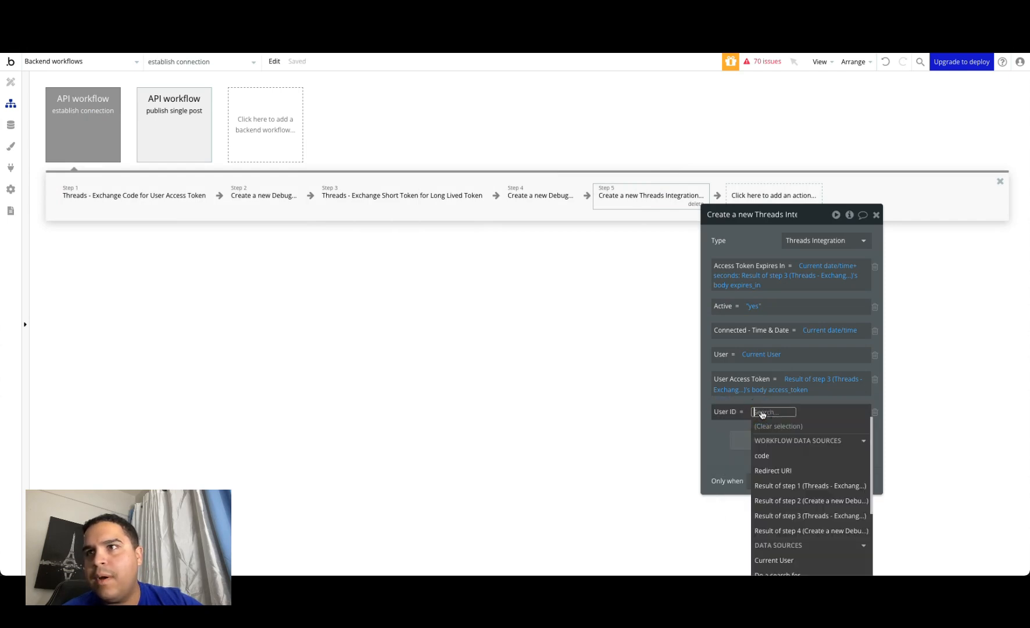
pyautogui.click(792, 486)
pyautogui.click(779, 466)
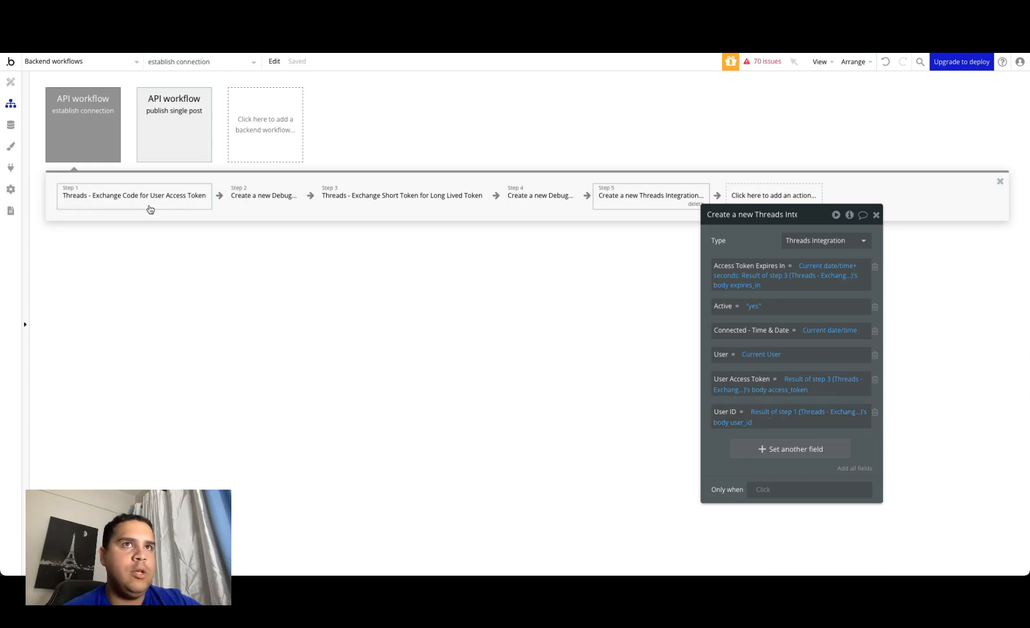
pyautogui.click(876, 215)
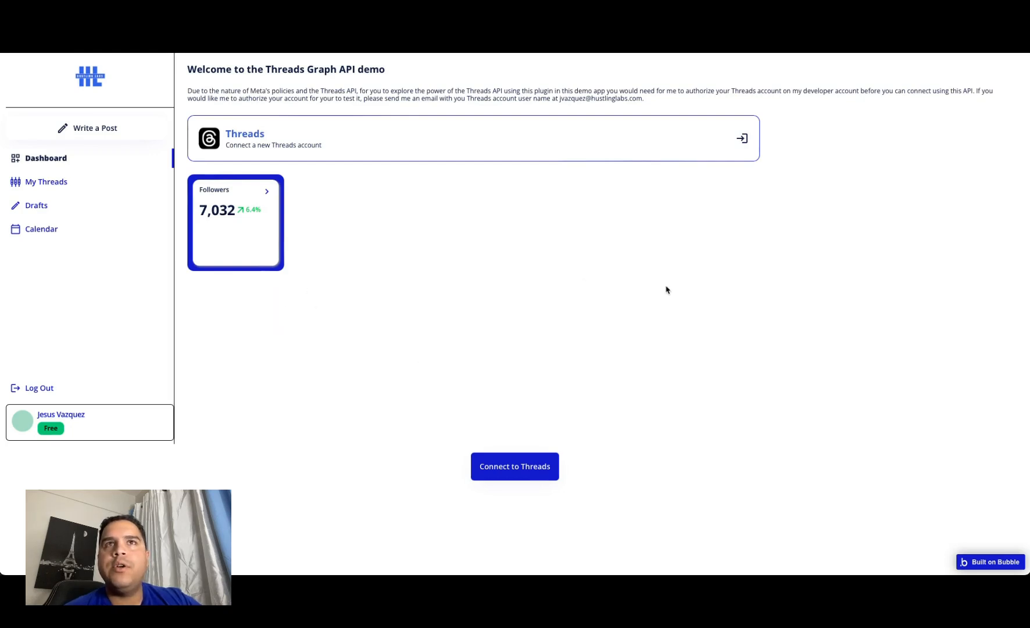
# Step: Test Connect to Threads in the previewed app and continue authorization with the previously connected demo account
pyautogui.click(506, 468)
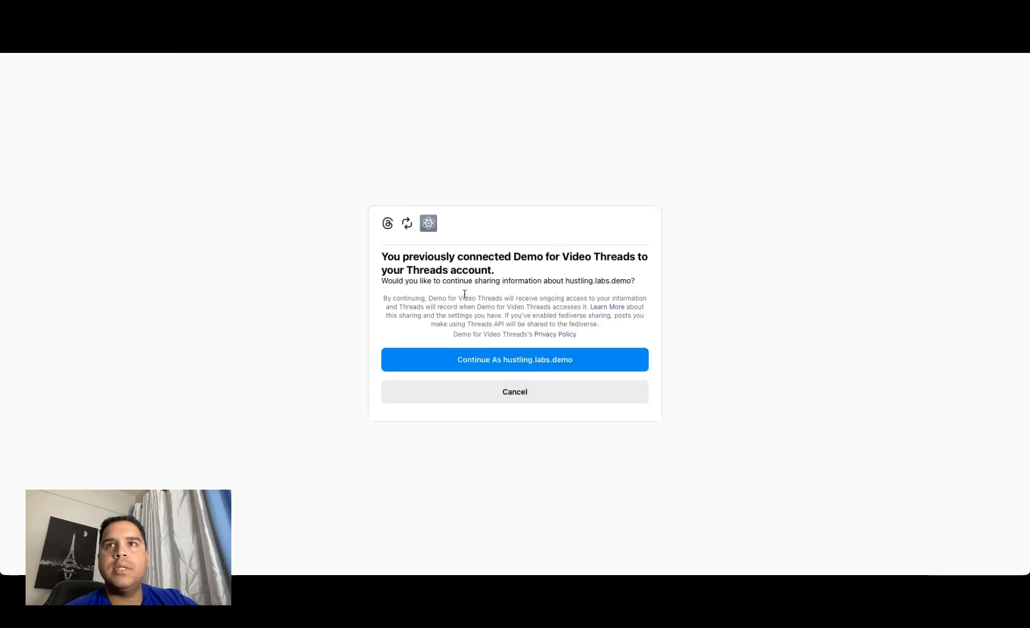
pyautogui.click(516, 360)
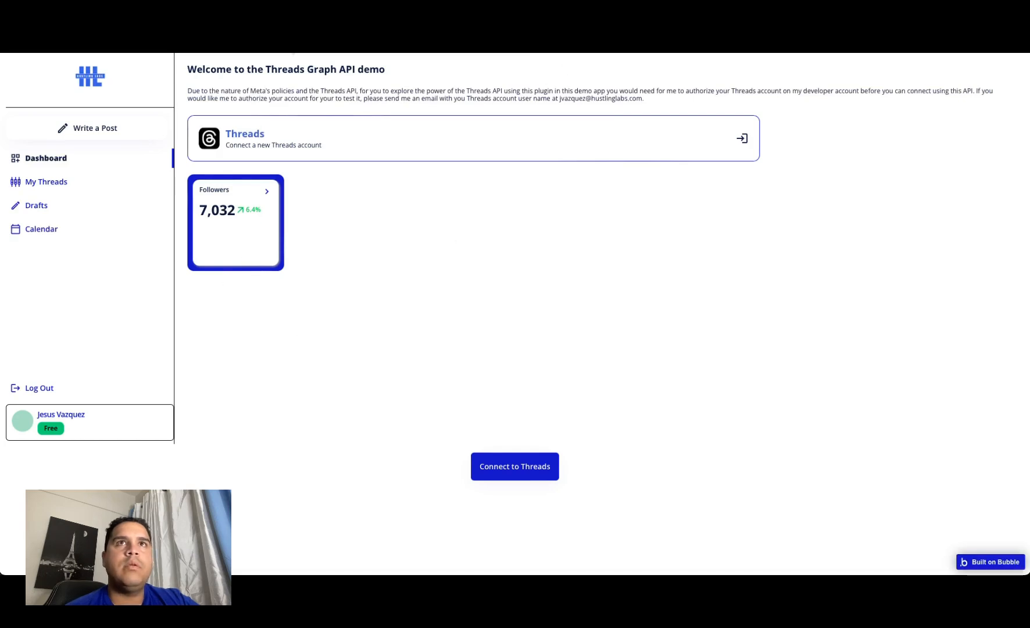
# Step: Check the app data under All Threads Integrations in the Bubble editor for an entry from the test connection
pyautogui.click(292, 53)
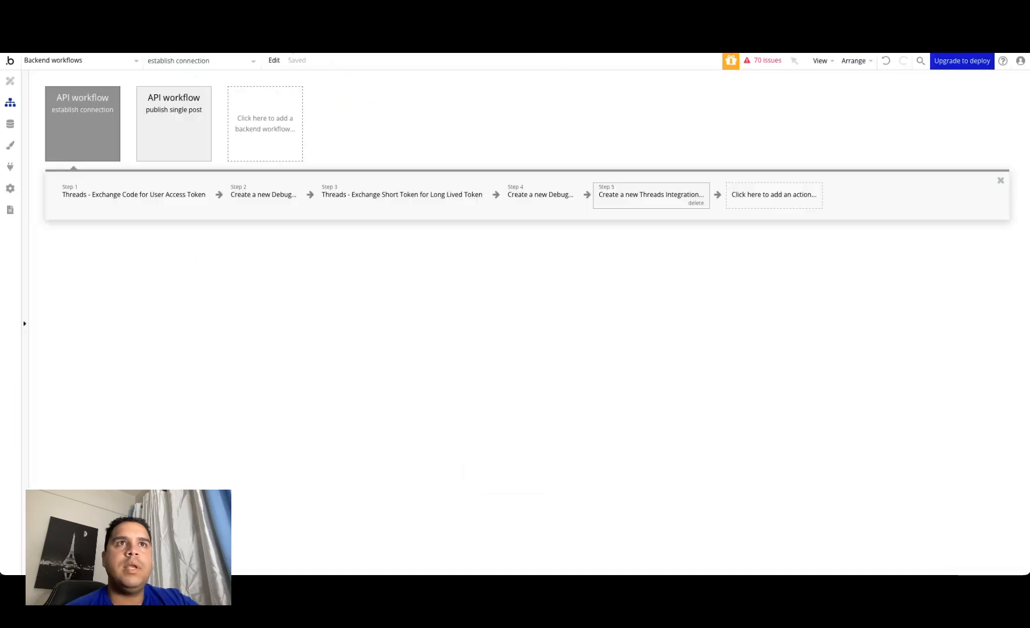
pyautogui.click(10, 124)
pyautogui.click(189, 104)
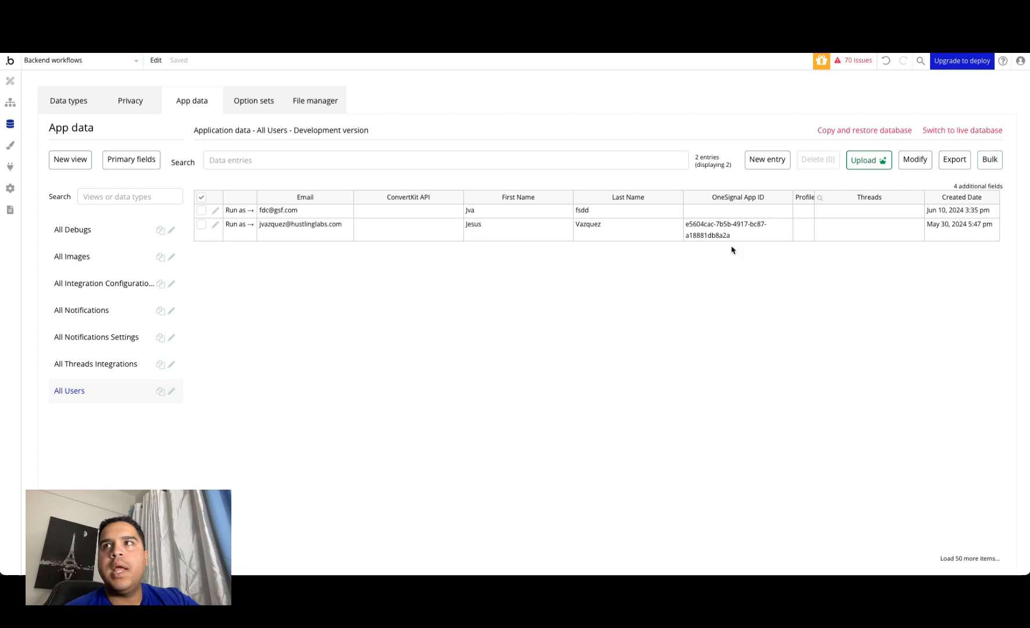
pyautogui.click(89, 366)
pyautogui.click(382, 298)
pyautogui.click(202, 197)
pyautogui.click(229, 246)
pyautogui.click(205, 205)
pyautogui.click(215, 216)
pyautogui.click(408, 347)
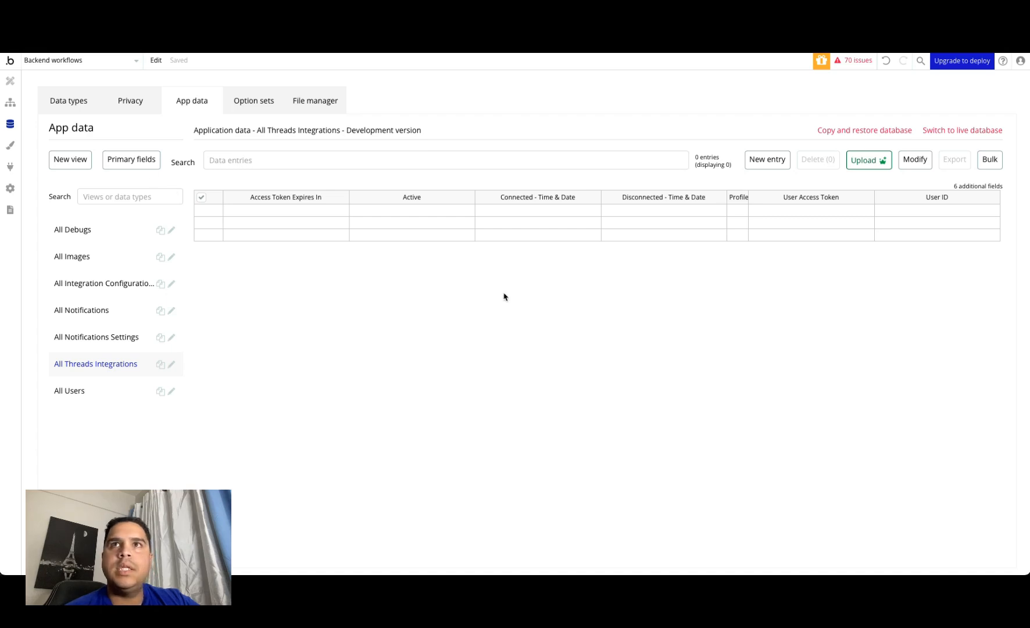
pyautogui.click(738, 98)
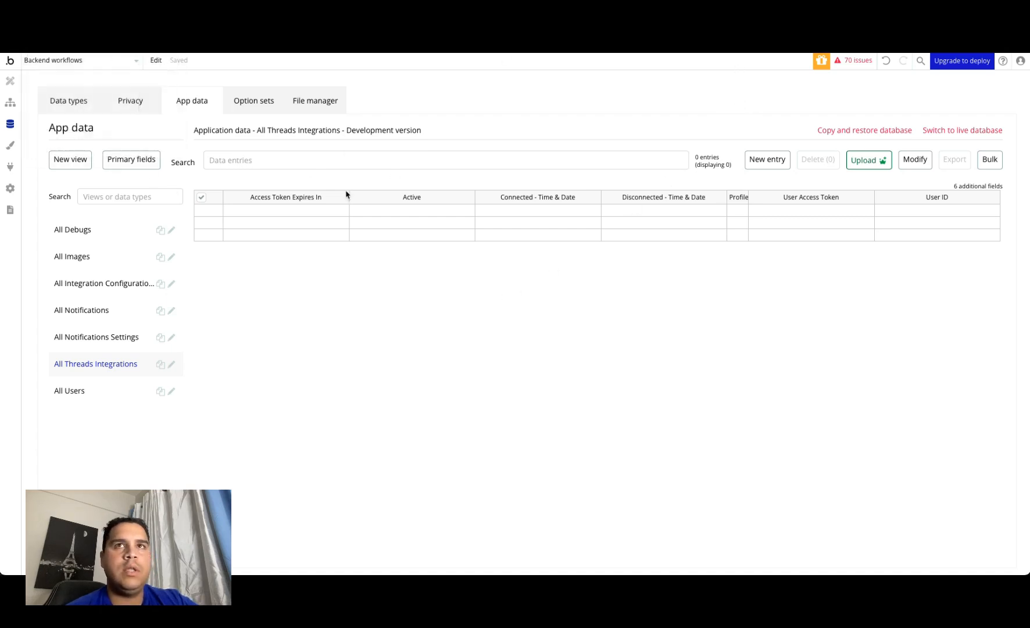
# Step: Switch to the other Bubble app's editor, run the app as the listed user, and reload the page without the debugger
pyautogui.click(82, 29)
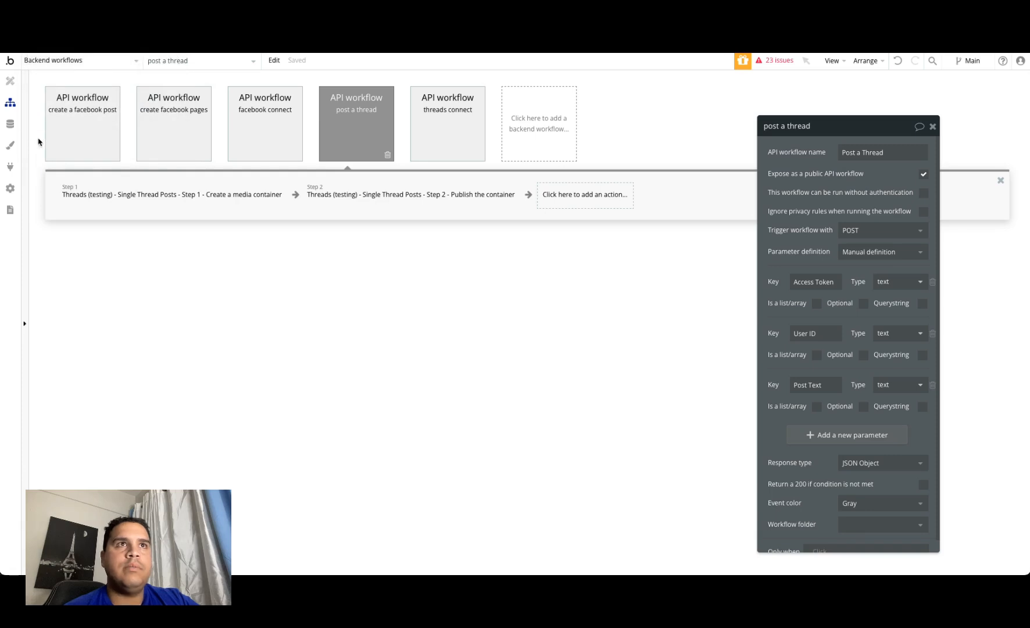
pyautogui.click(10, 124)
pyautogui.click(181, 102)
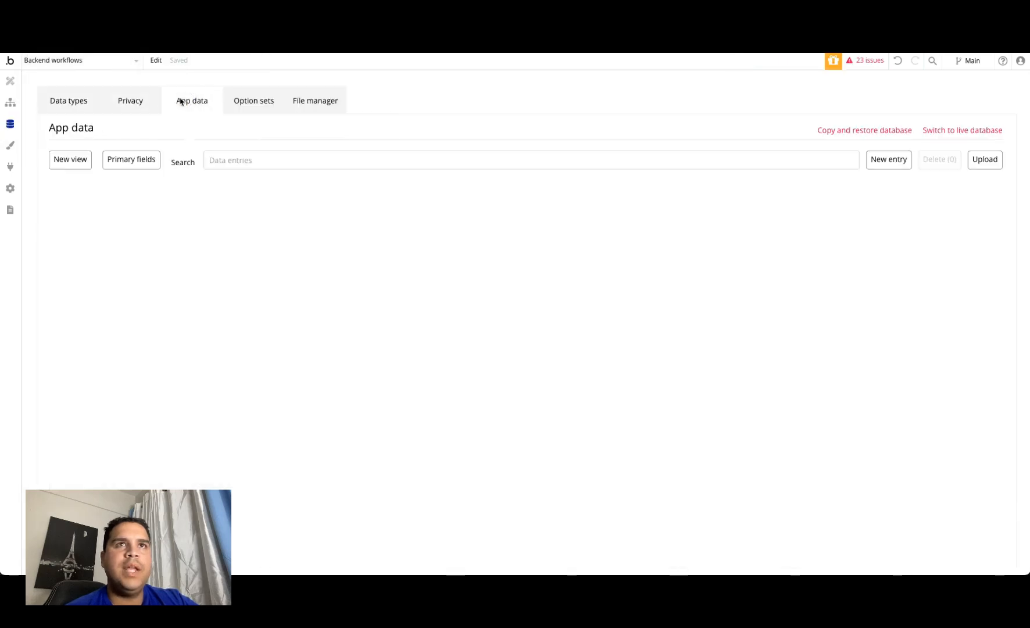
pyautogui.click(84, 472)
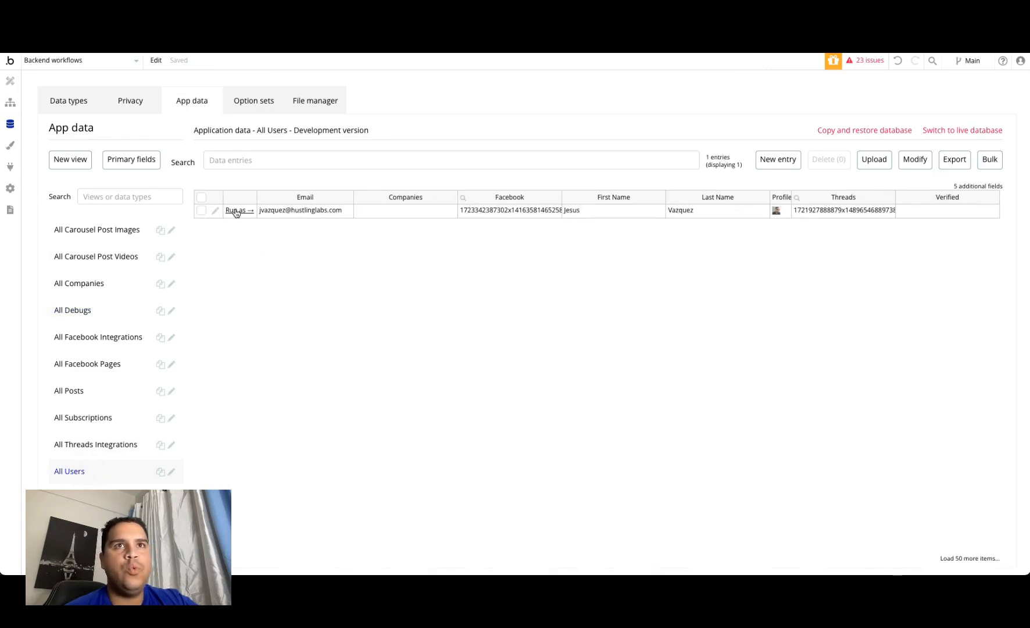
pyautogui.click(237, 212)
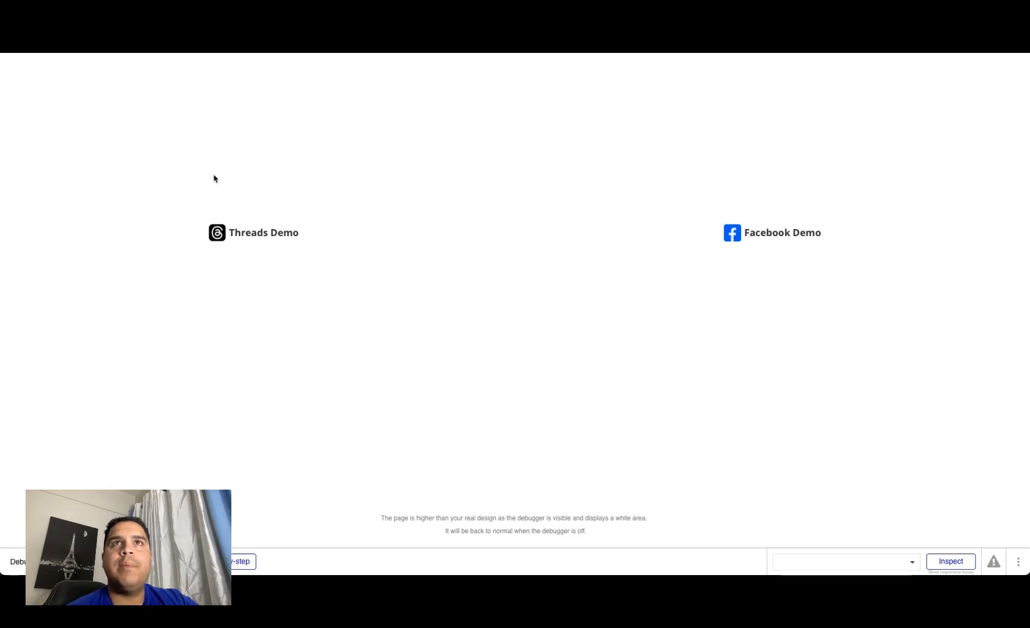
pyautogui.press('super+l')
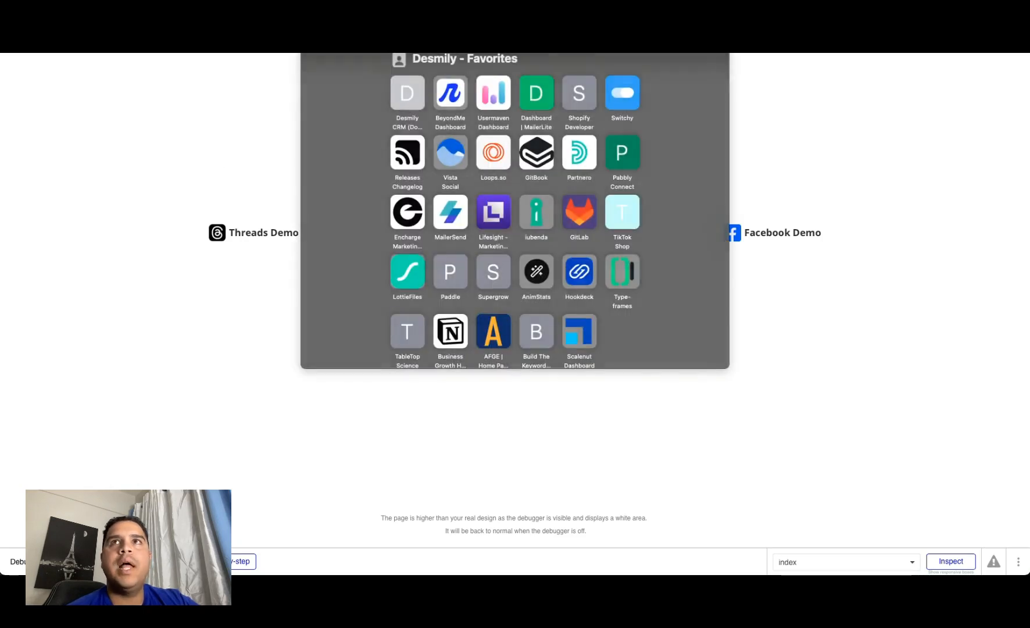
pyautogui.press('BackSpace')
pyautogui.press('BackSpace')
pyautogui.press('Return')
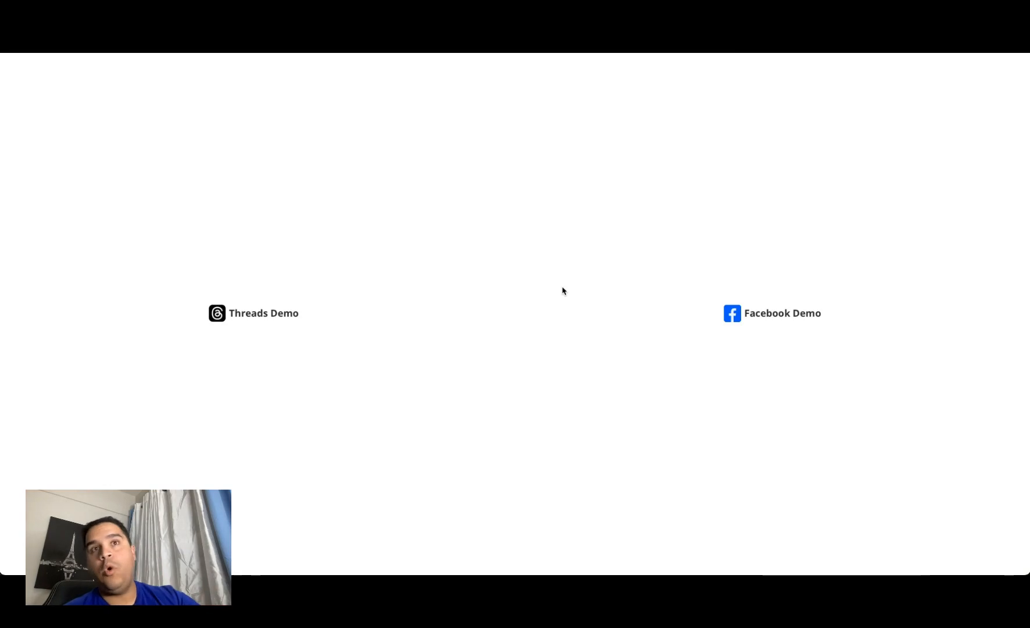
# Step: Examine the threads connect backend workflow's settings and its Make changes to current user action
pyautogui.hotkey('ctrl', 'shift', 'Tab')
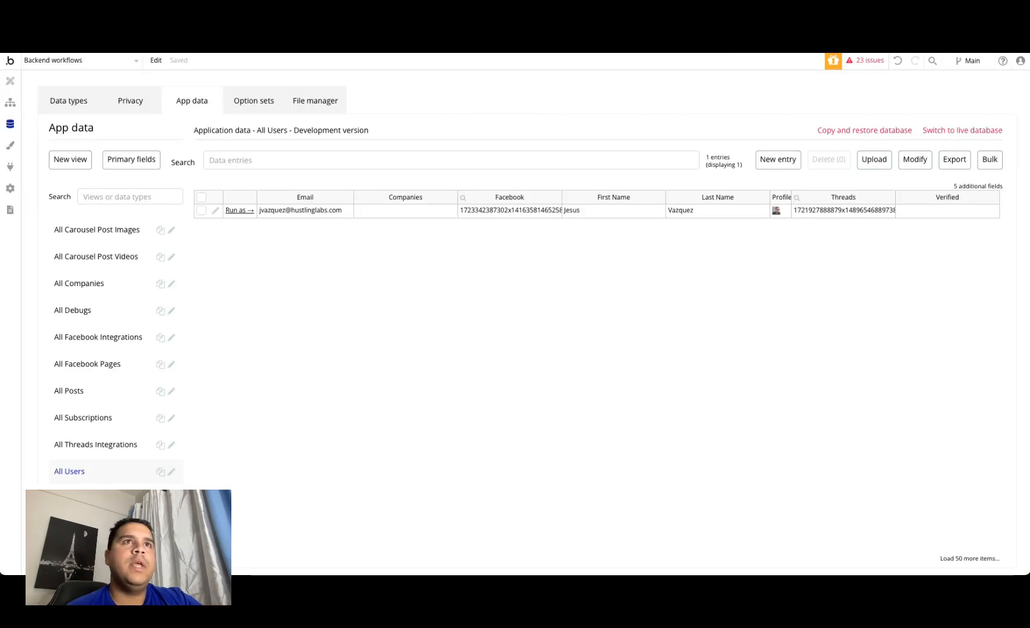
pyautogui.click(10, 102)
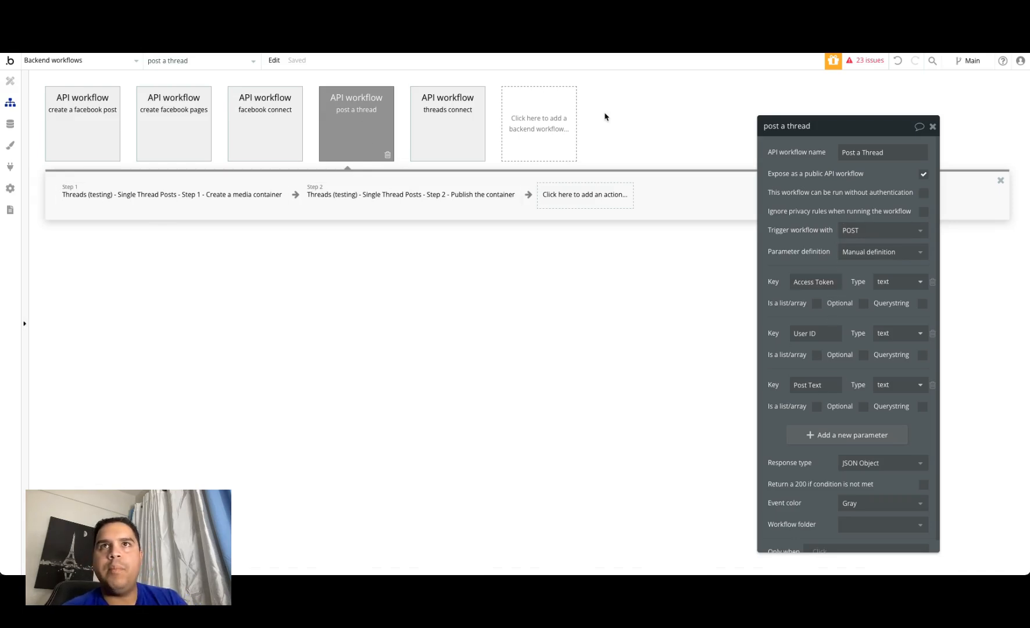
pyautogui.click(434, 112)
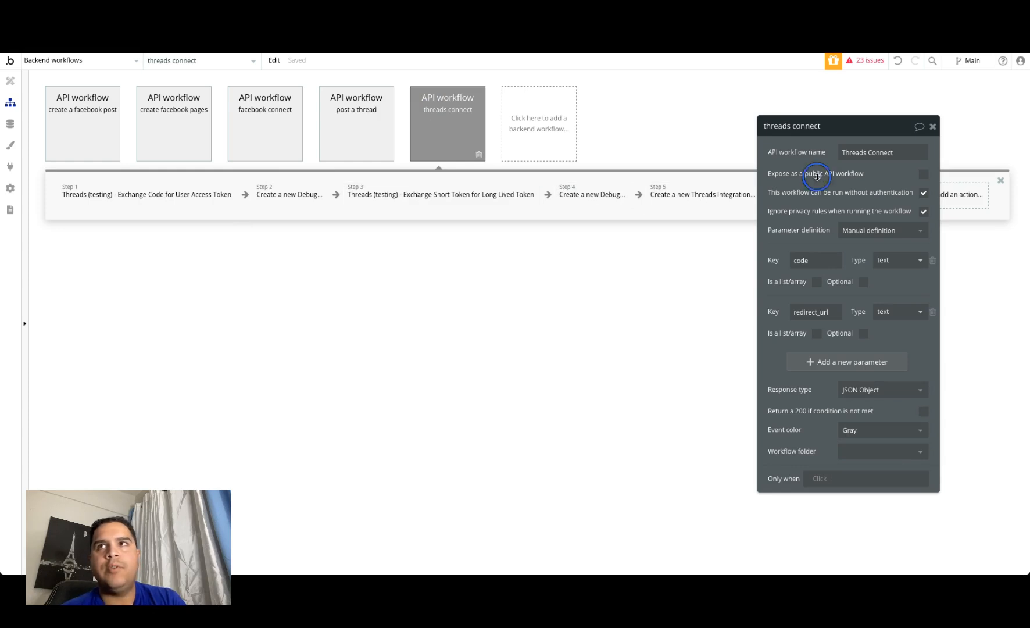
pyautogui.click(831, 190)
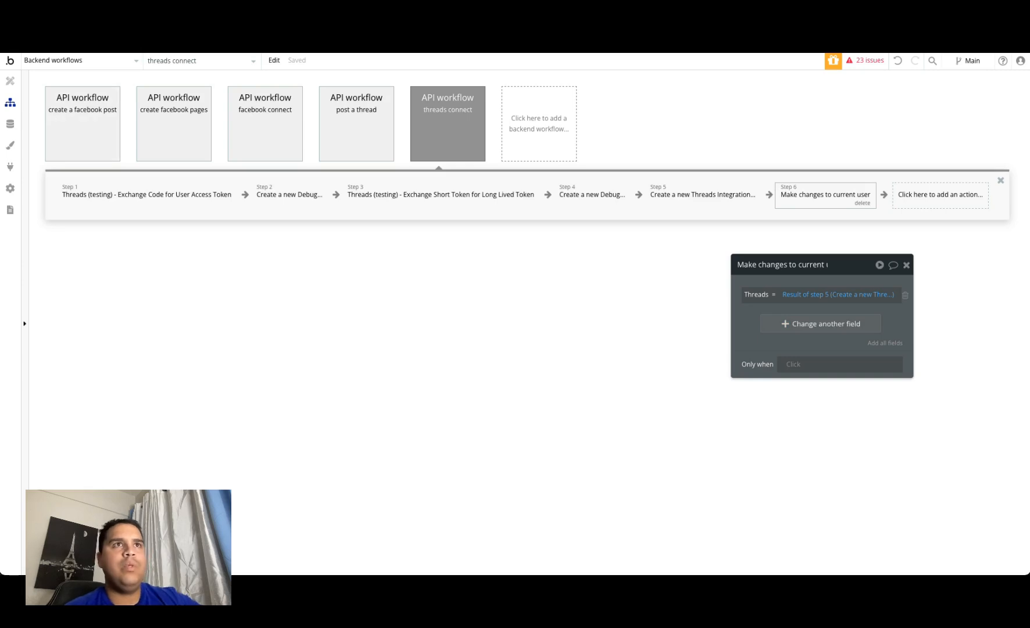
# Step: Delete the existing entry from All Threads Integrations in the app data
pyautogui.click(10, 124)
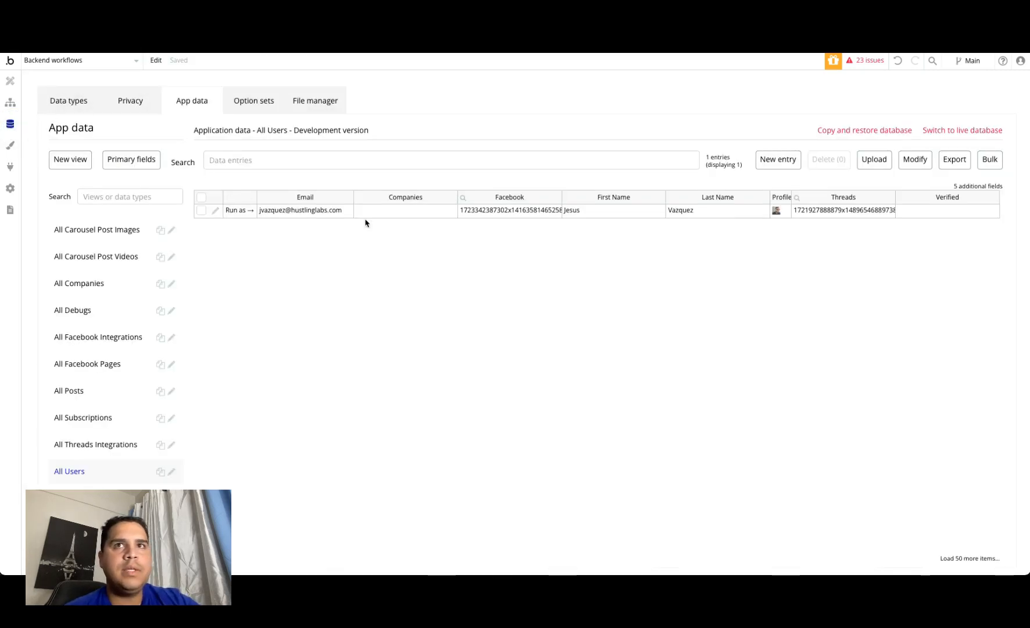
pyautogui.click(97, 444)
pyautogui.click(202, 199)
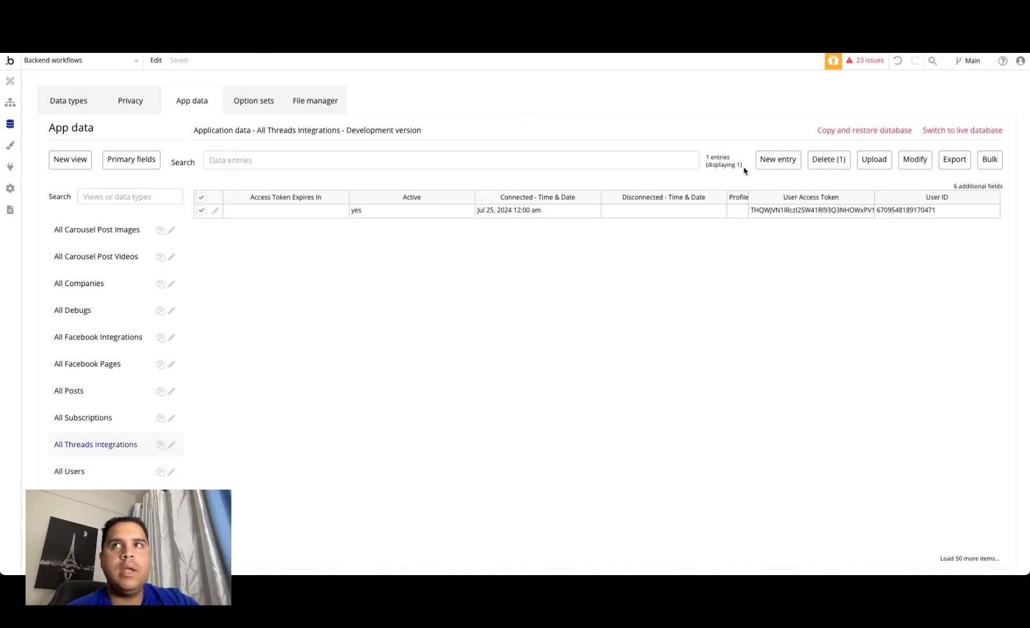
pyautogui.click(828, 160)
pyautogui.click(512, 175)
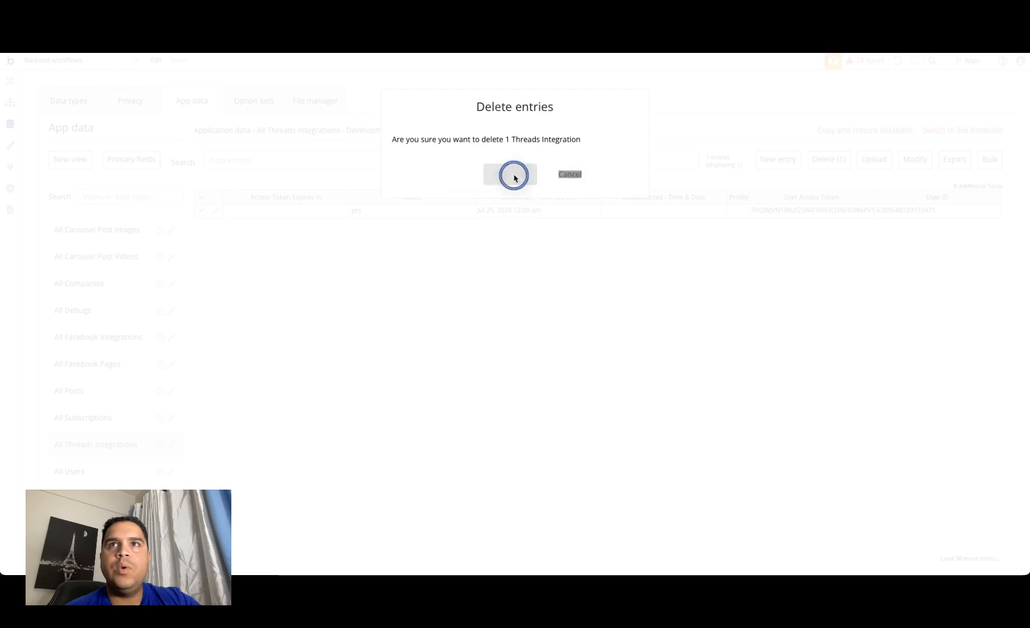
# Step: Clear the Threads field of the user's entry in All Users and save the entry
pyautogui.click(80, 474)
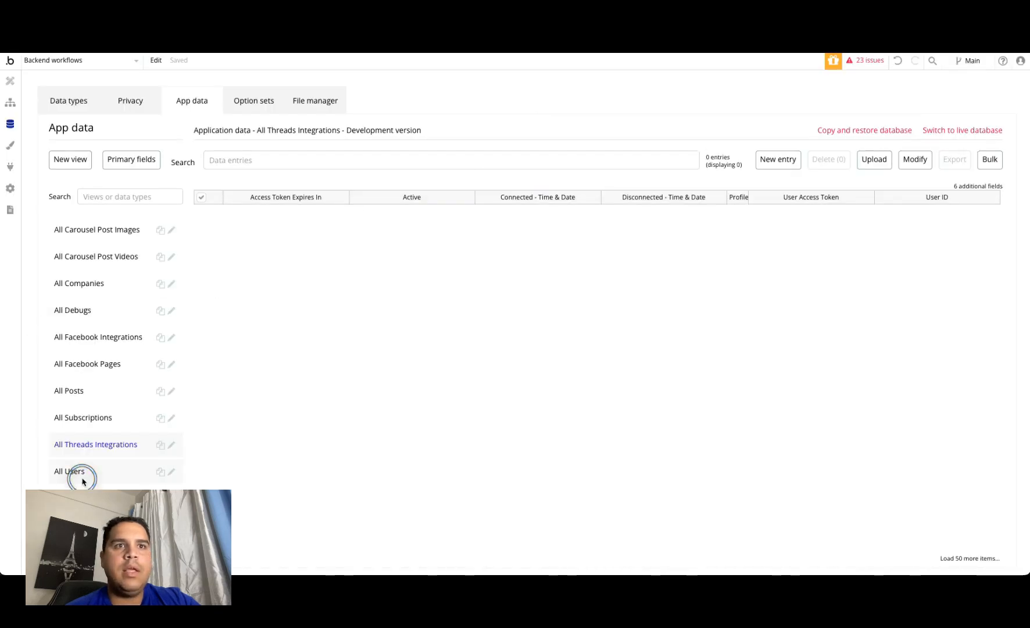
pyautogui.click(216, 210)
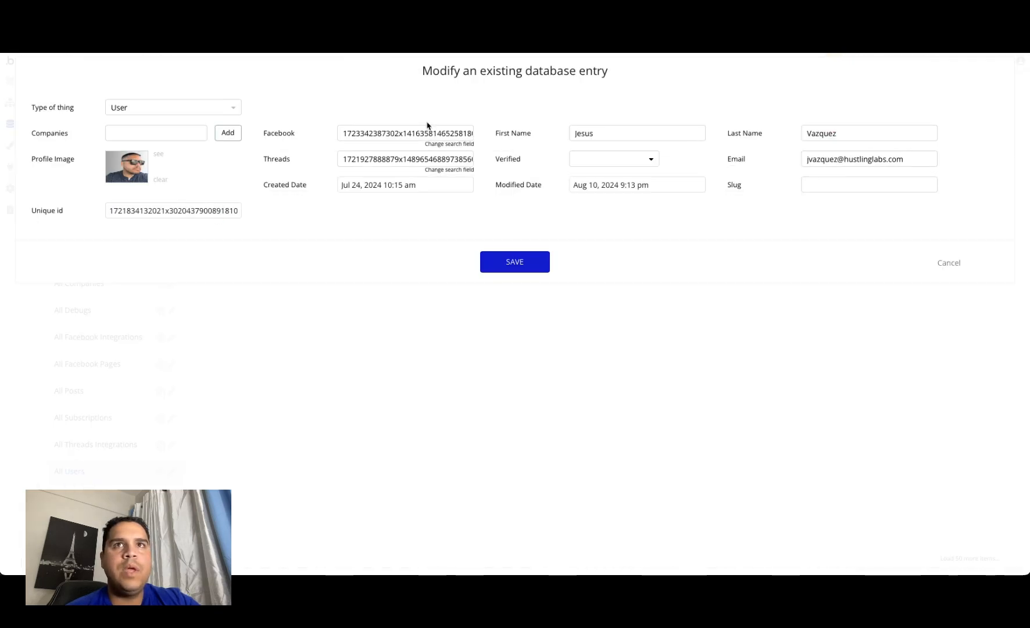
pyautogui.click(382, 159)
pyautogui.press('super+a')
pyautogui.press('BackSpace')
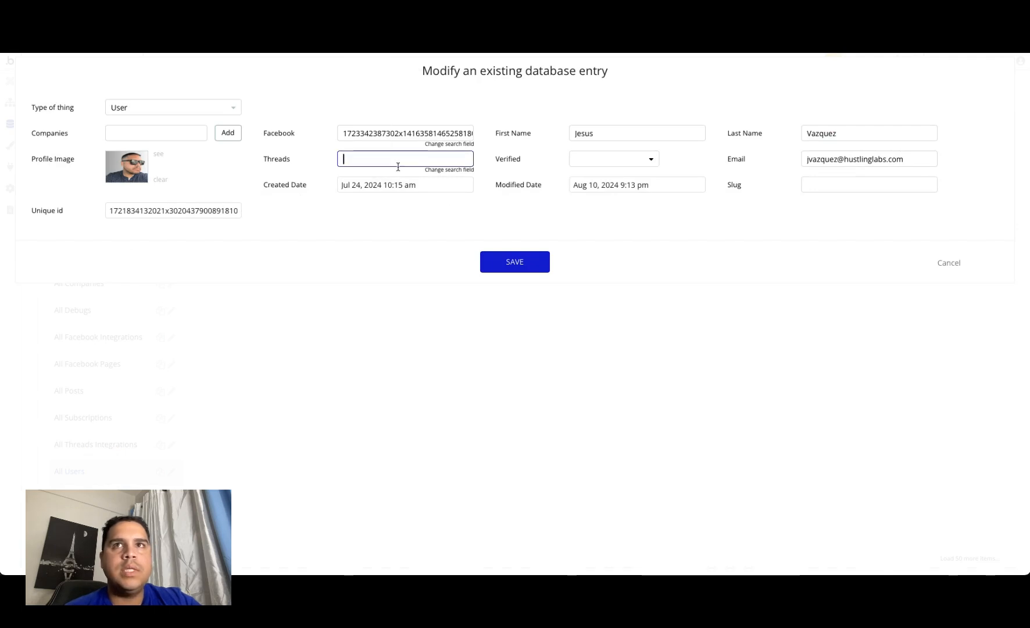
pyautogui.click(519, 265)
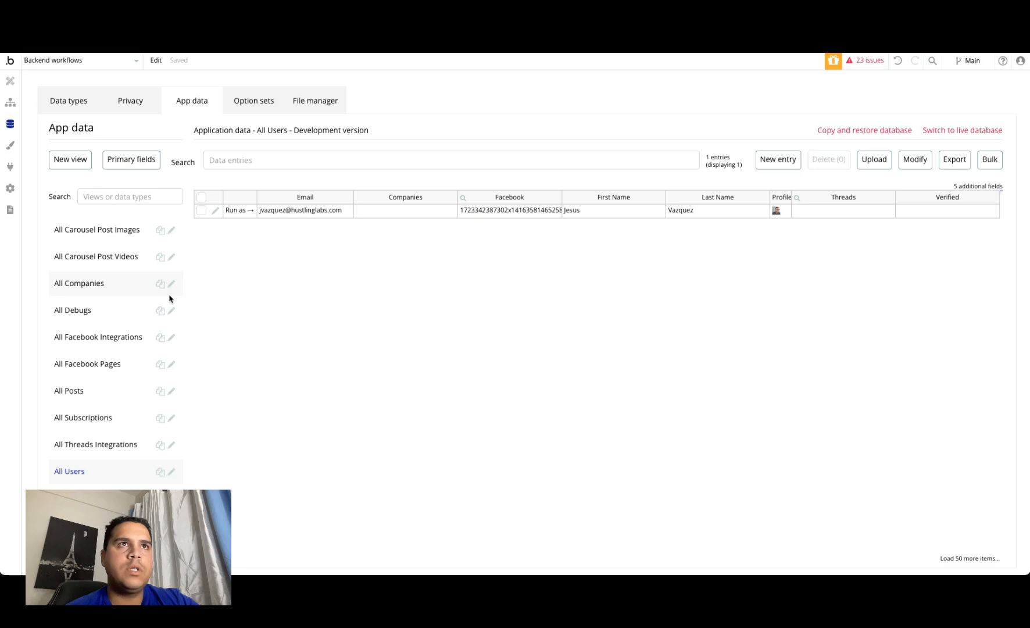
# Step: Return to the backend workflows, switch to the running app, and open its Threads Demo
pyautogui.click(10, 102)
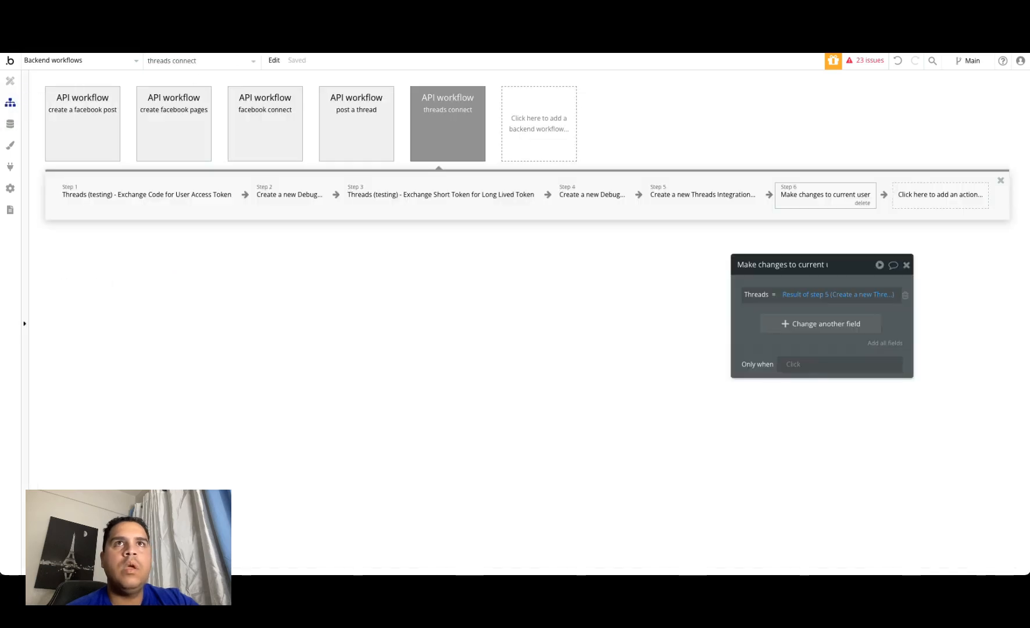
pyautogui.click(294, 47)
pyautogui.click(260, 319)
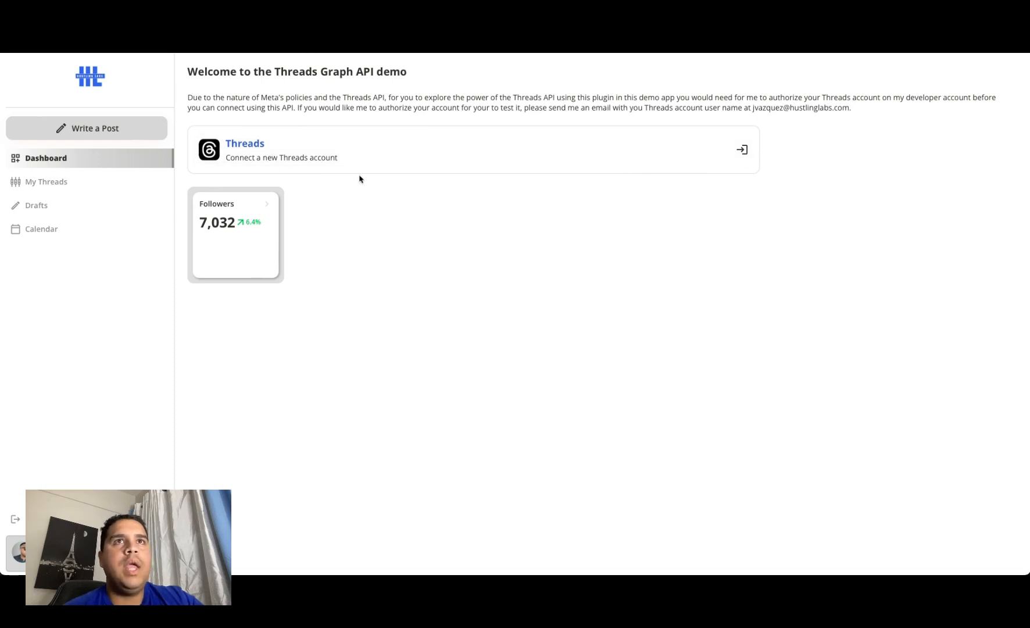
# Step: Try to connect a new Threads account from the demo dashboard, and reopen the Threads Demo from the index page
pyautogui.click(251, 153)
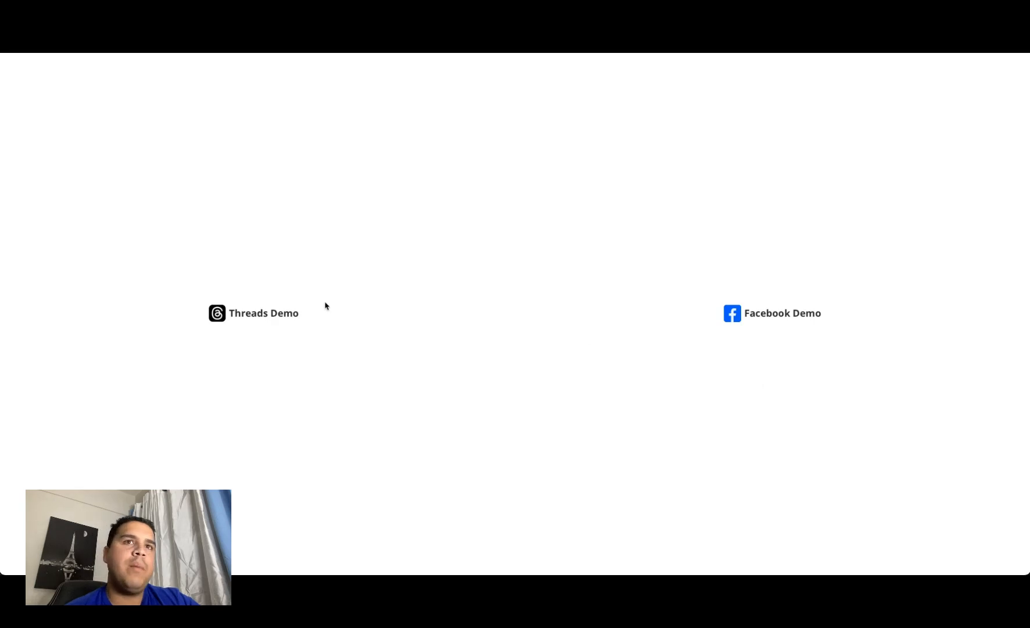
pyautogui.click(253, 312)
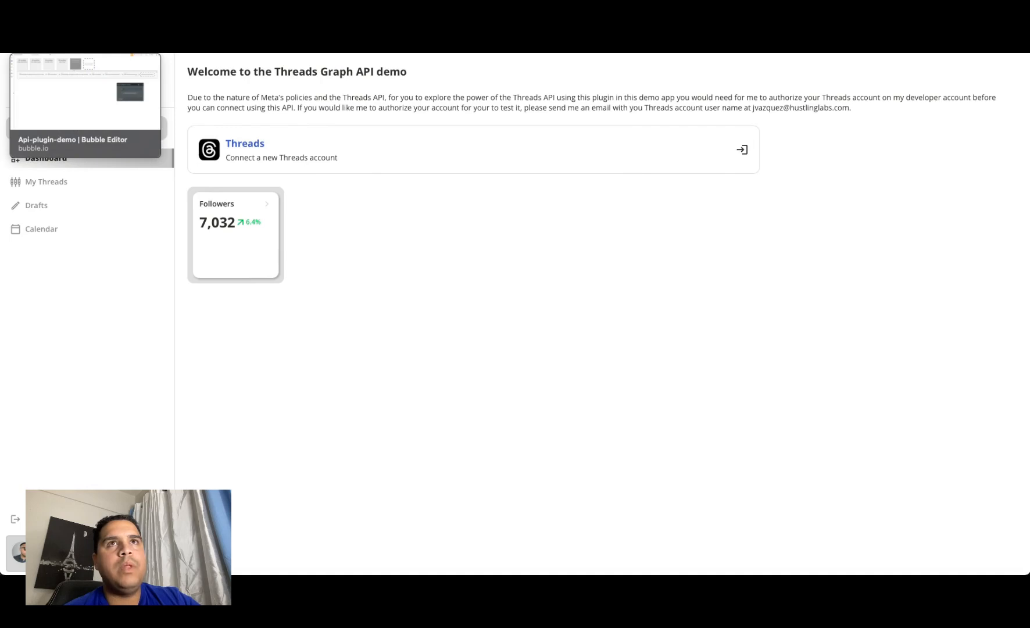
# Step: Switch to the Bubble editor and copy the cyan page-load event that checks the URL code from the threads_integration page's workflows
pyautogui.click(85, 45)
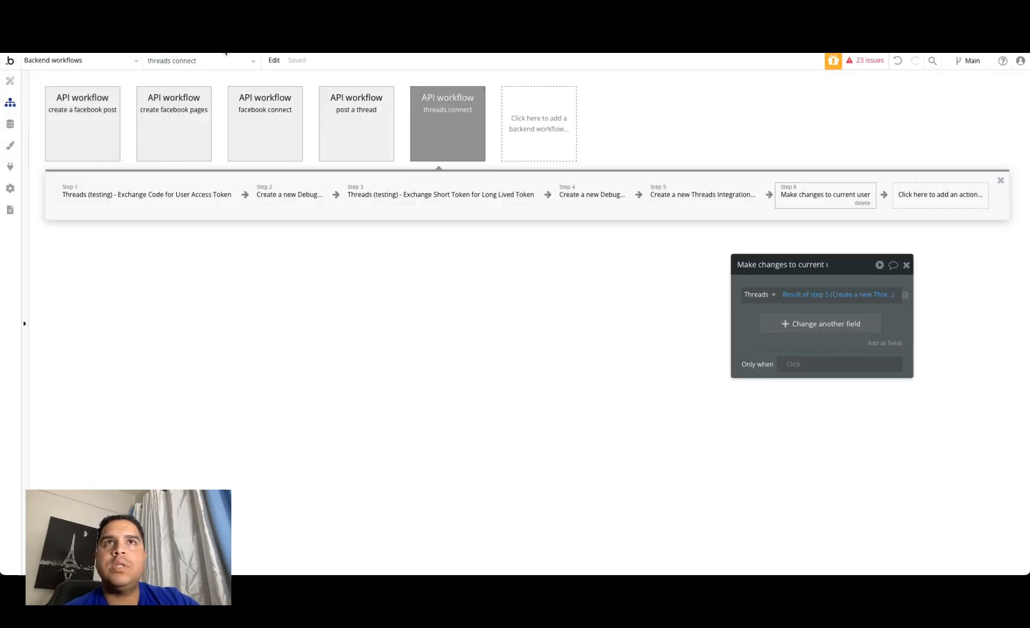
pyautogui.click(77, 60)
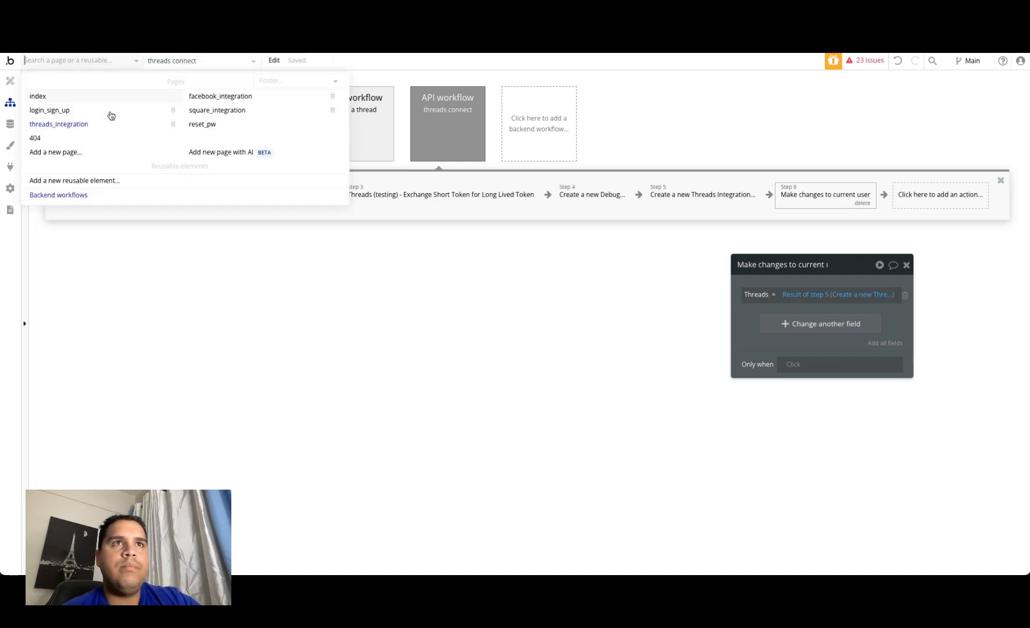
pyautogui.click(89, 125)
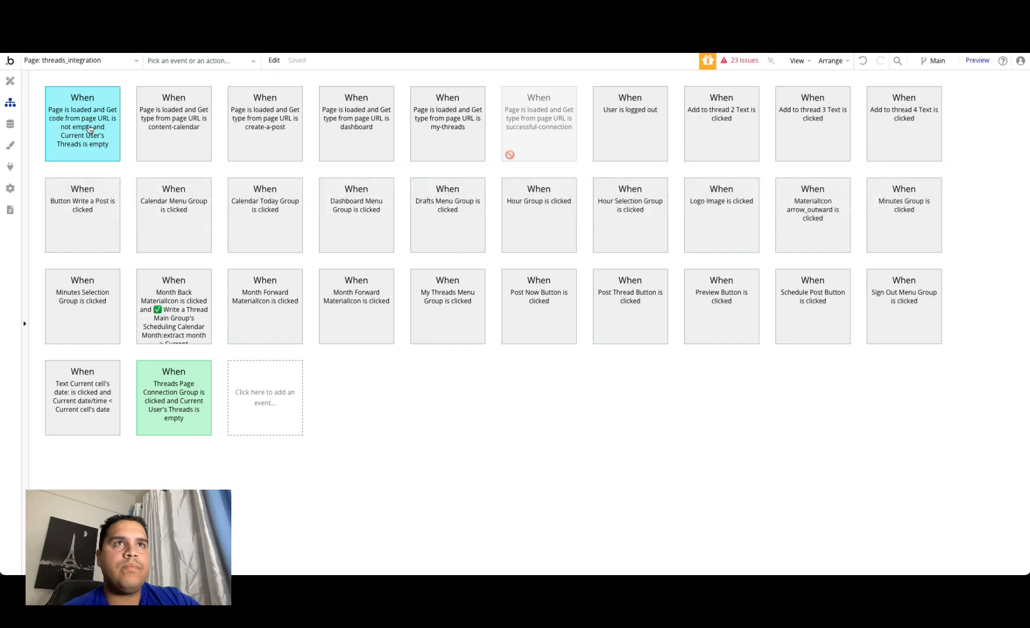
pyautogui.click(75, 128)
pyautogui.rightClick(75, 128)
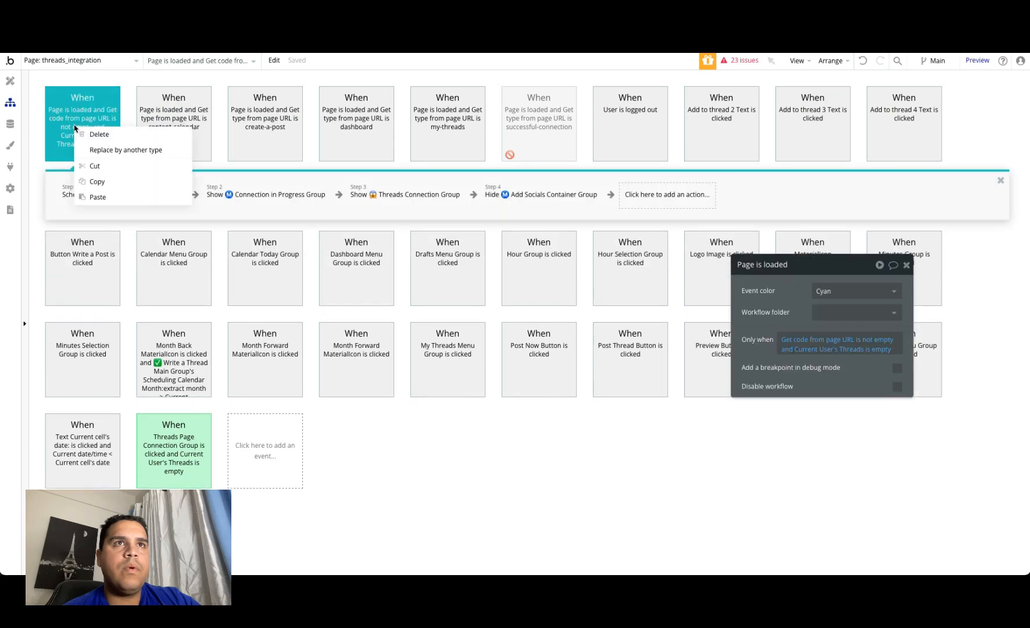
pyautogui.click(105, 184)
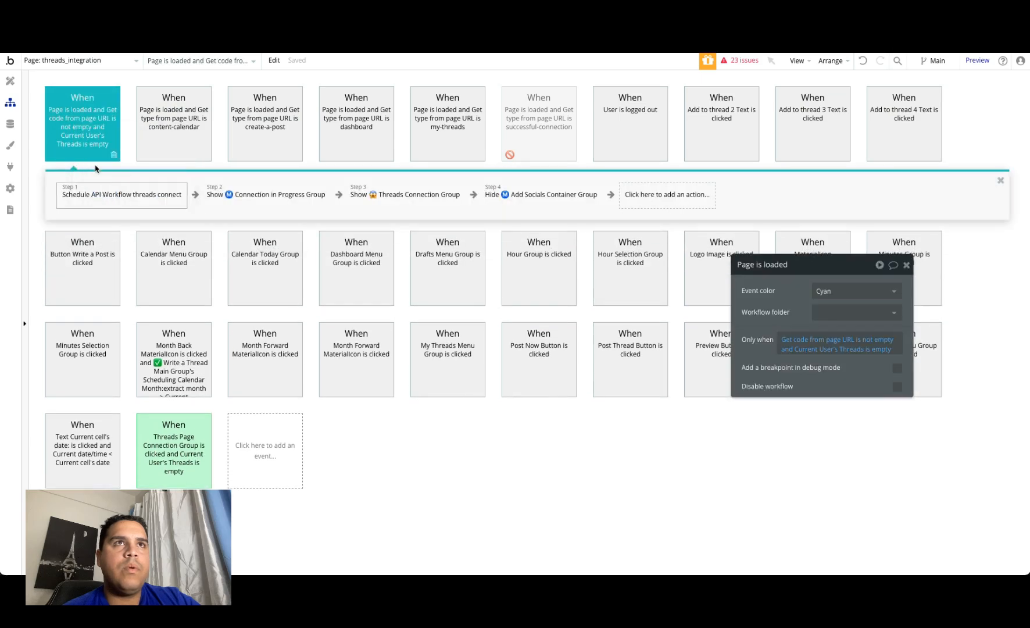
# Step: Paste the copied page-load event into the index page's workflows
pyautogui.click(85, 61)
pyautogui.click(45, 93)
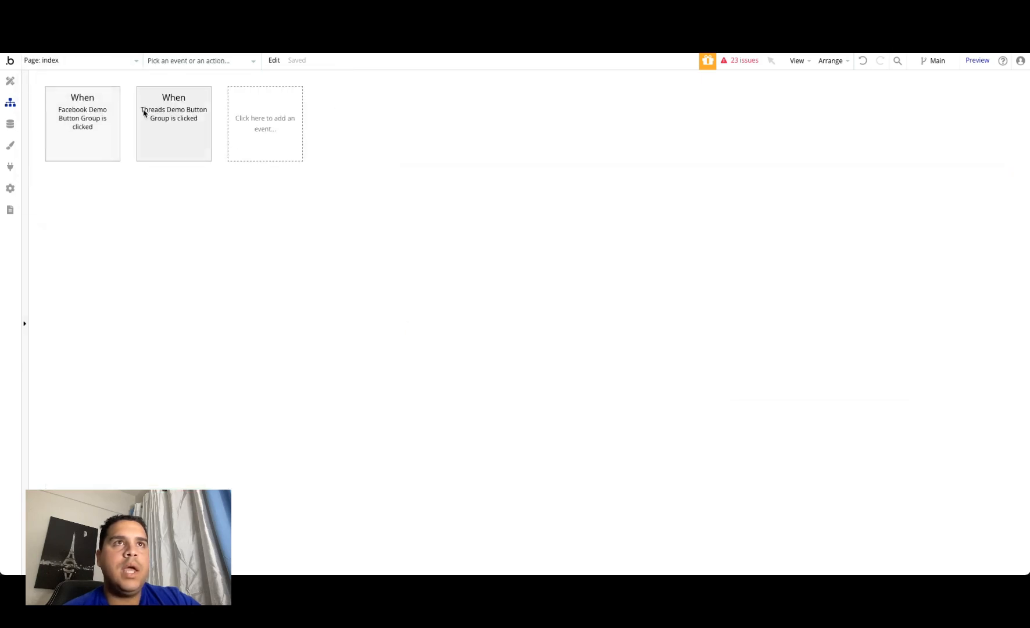
pyautogui.rightClick(247, 126)
pyautogui.click(268, 137)
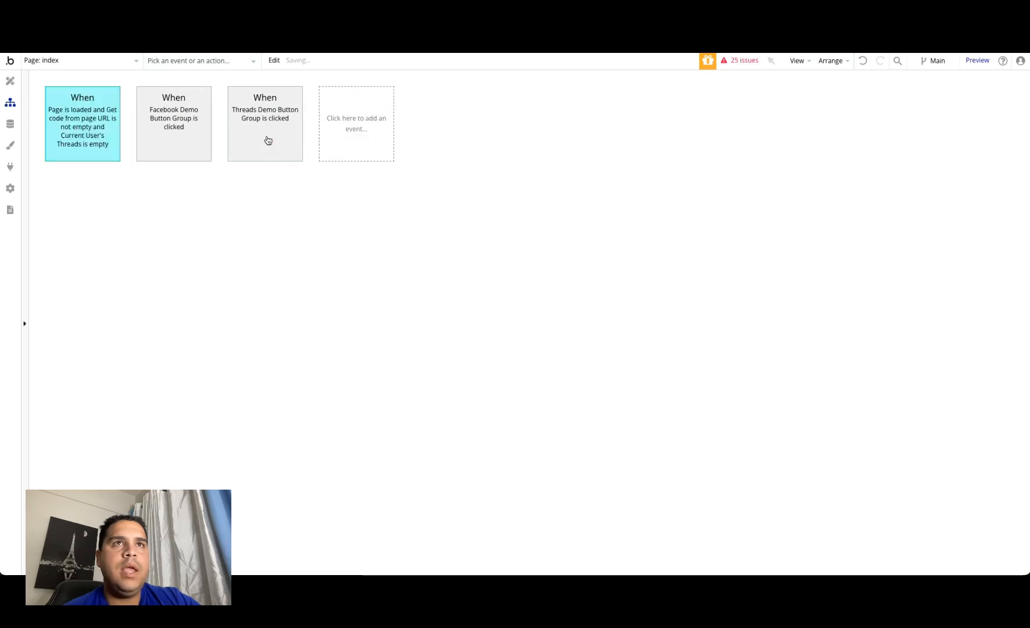
# Step: Delete the Show and Hide actions from the pasted event, and review the redirect_url of its Schedule API Workflow threads connect action
pyautogui.click(83, 143)
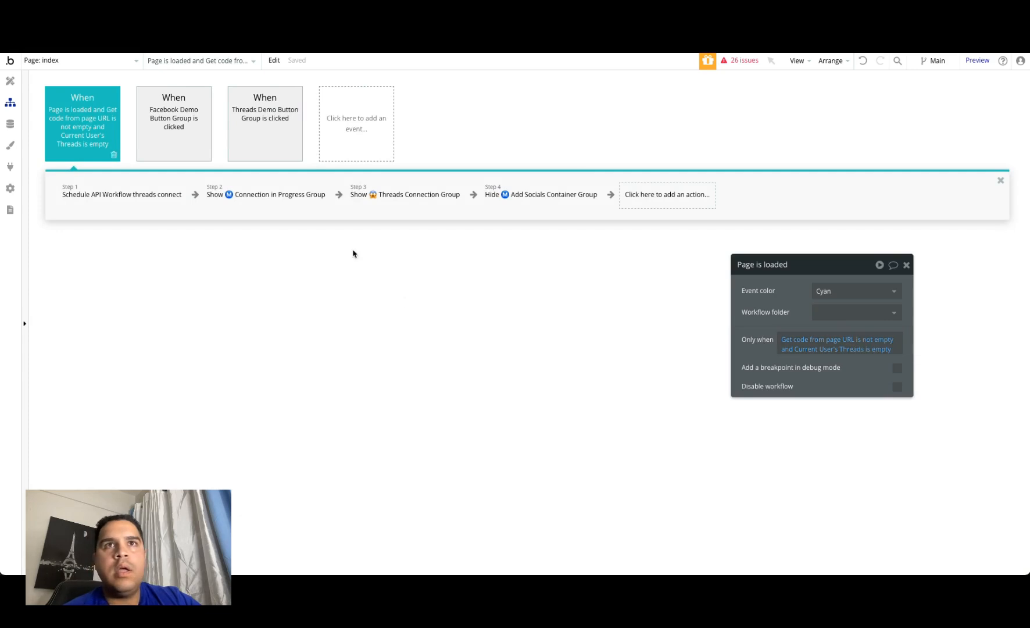
pyautogui.click(282, 201)
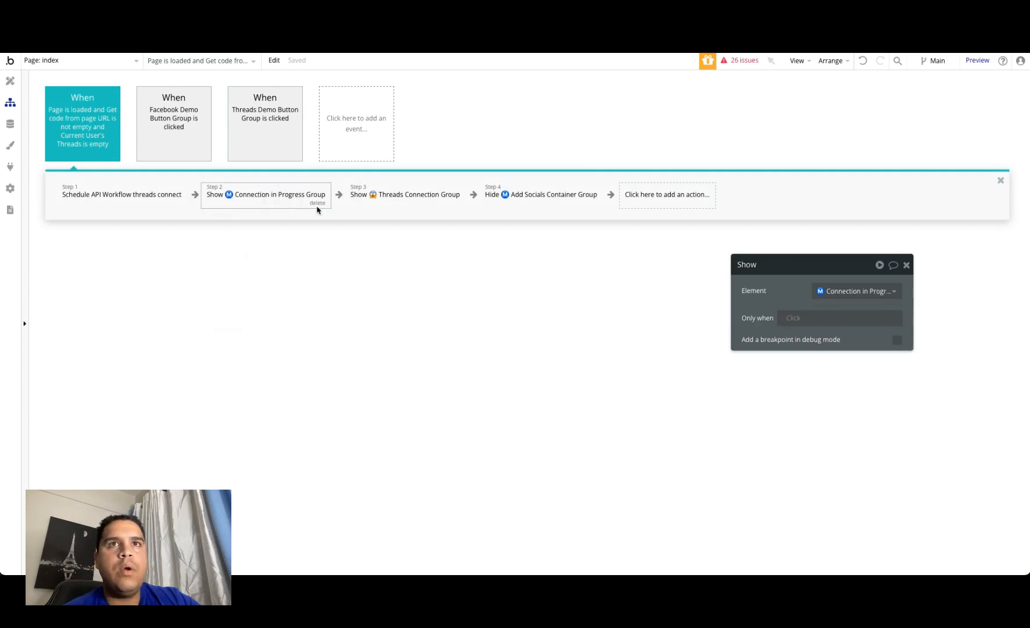
pyautogui.click(317, 209)
pyautogui.click(288, 199)
pyautogui.click(308, 203)
pyautogui.click(273, 193)
pyautogui.click(313, 203)
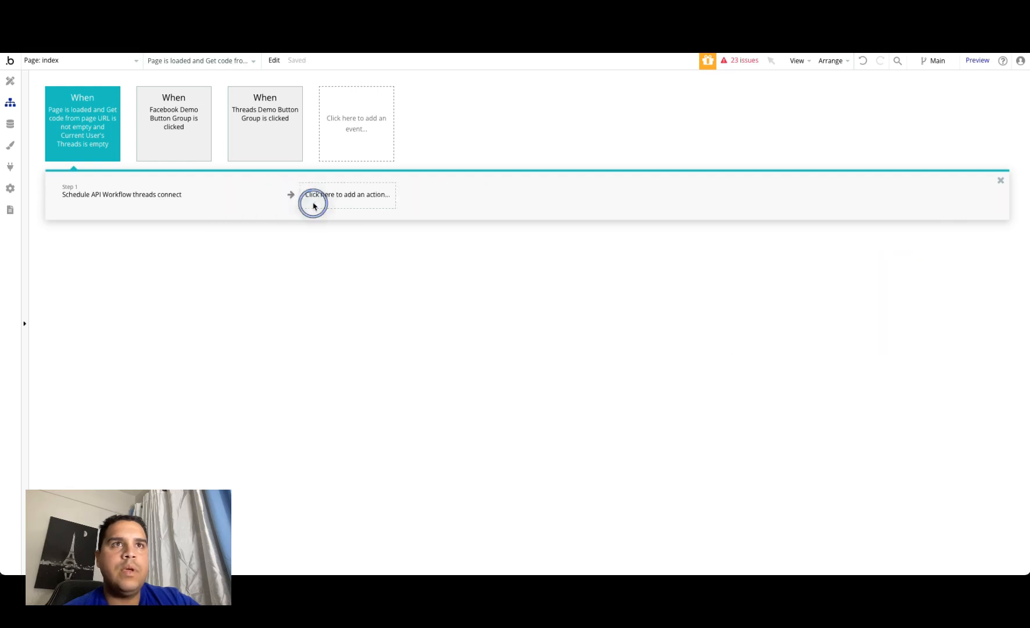
pyautogui.click(91, 207)
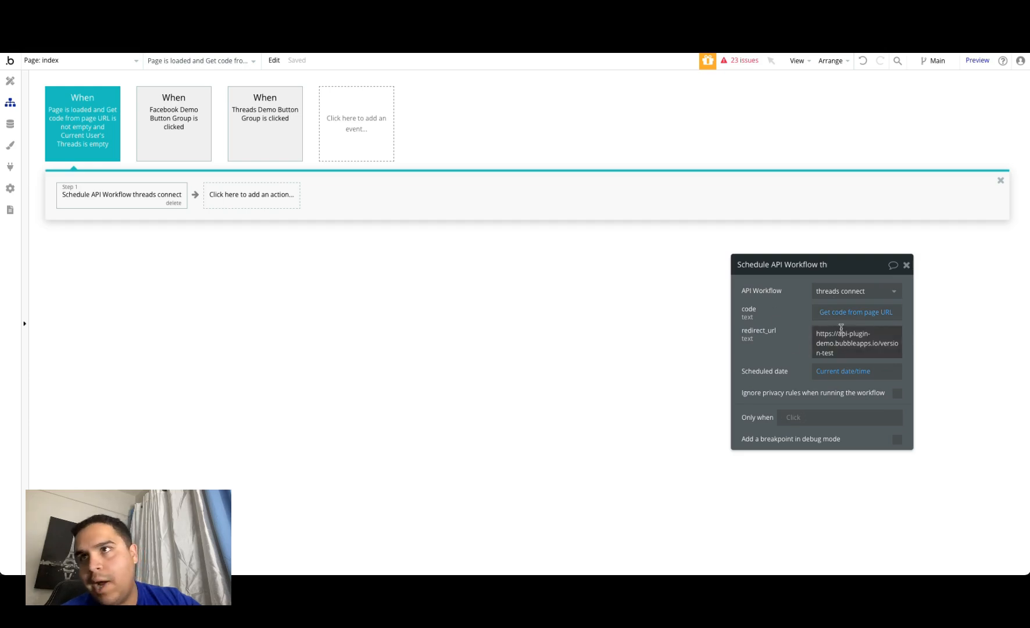
pyautogui.click(842, 353)
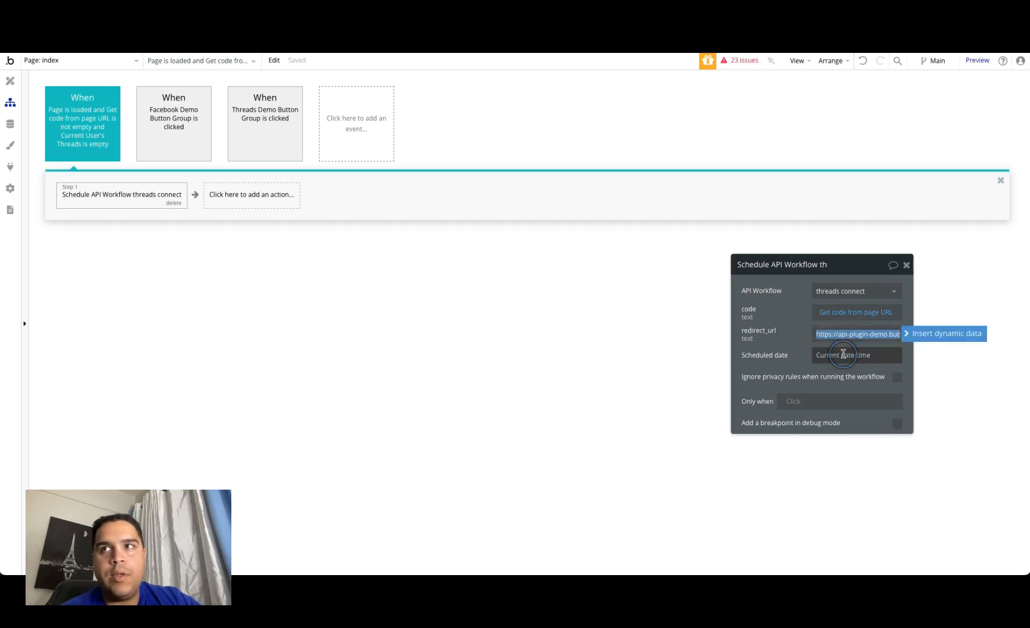
pyautogui.click(769, 322)
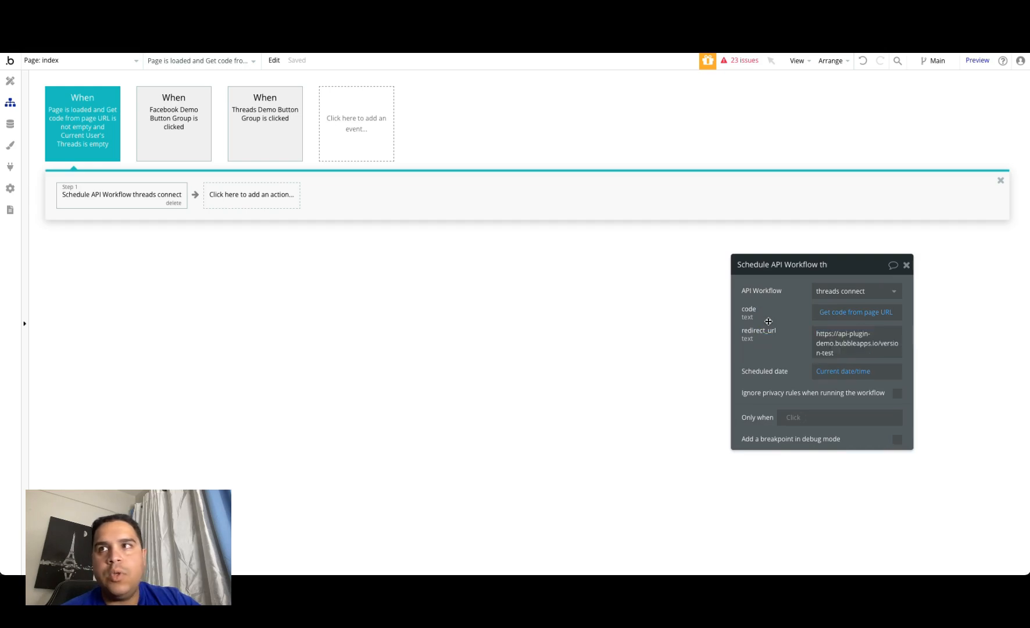
# Step: Switch to the running demo app, refresh it to the latest version, and connect the Threads account from the dashboard
pyautogui.click(295, 18)
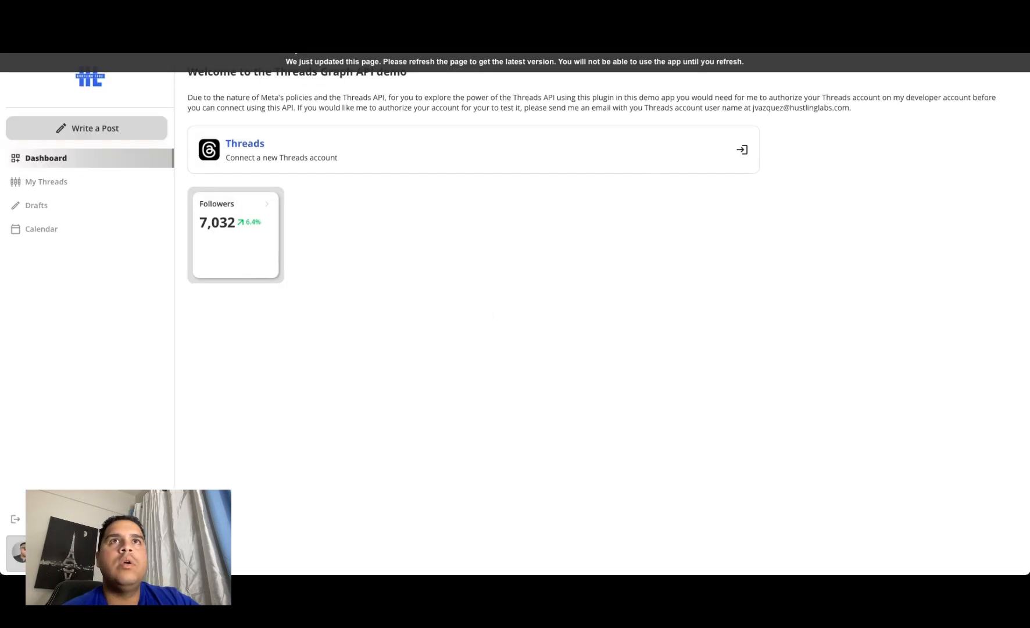
pyautogui.click(291, 62)
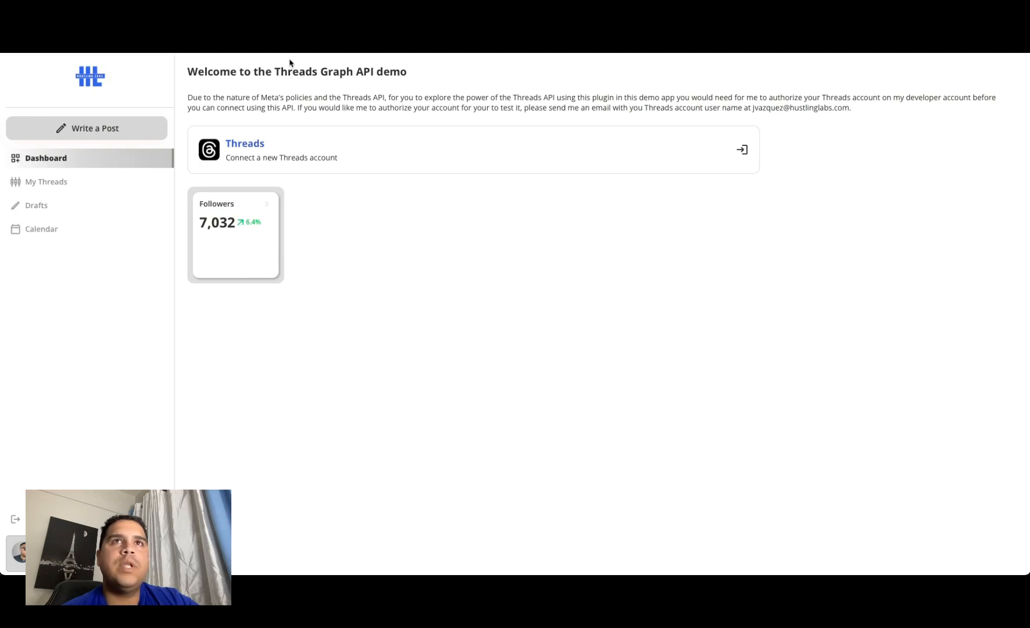
pyautogui.click(265, 157)
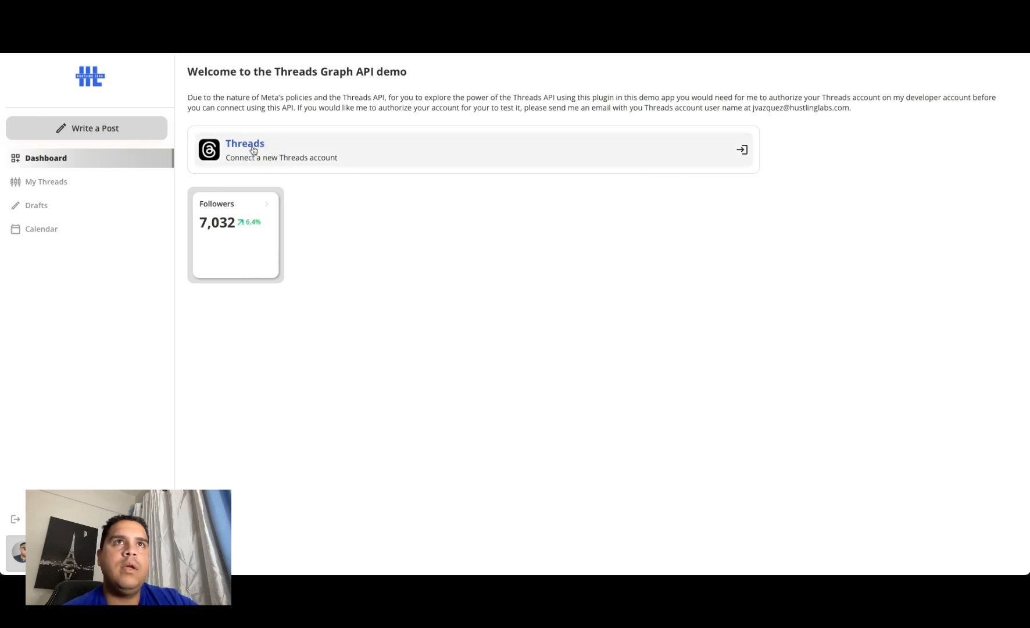
pyautogui.click(518, 360)
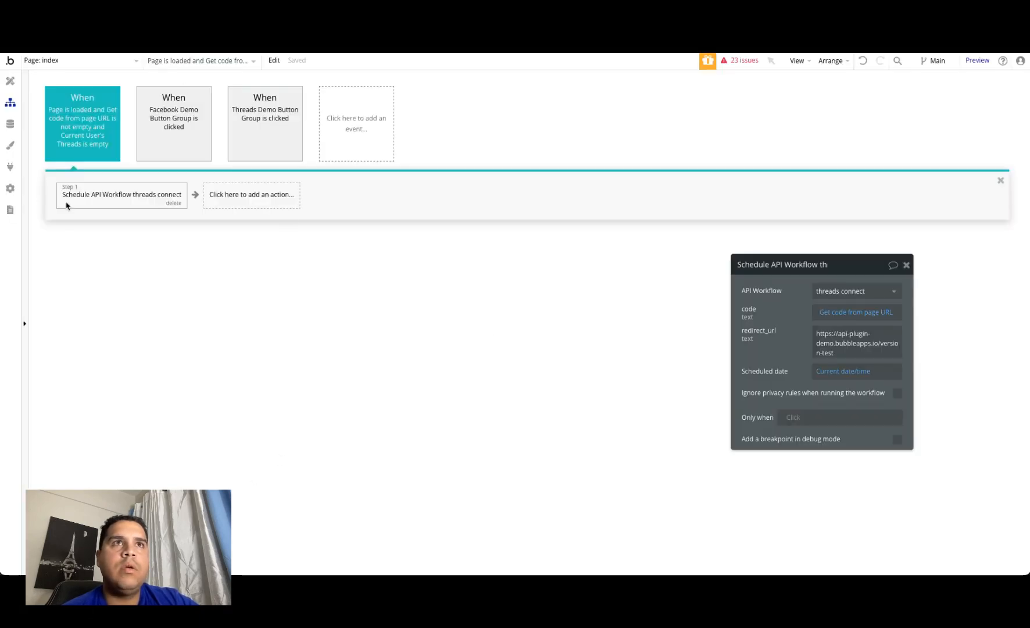
# Step: Inspect the All Threads Integrations entry in the editor's app data, close it without saving, and view All Users
pyautogui.click(10, 123)
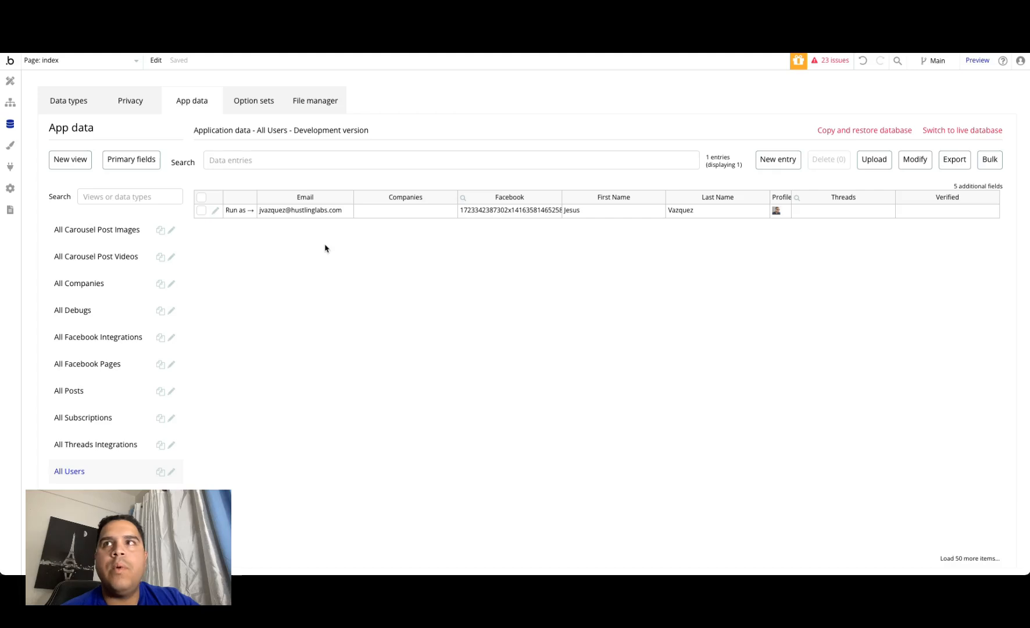
pyautogui.click(88, 454)
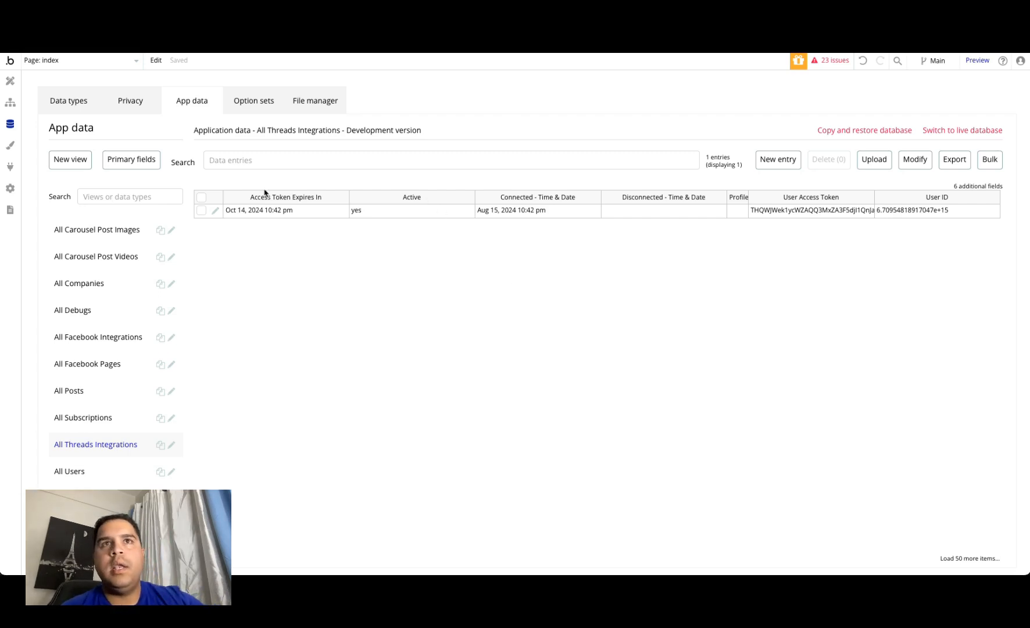
pyautogui.click(215, 209)
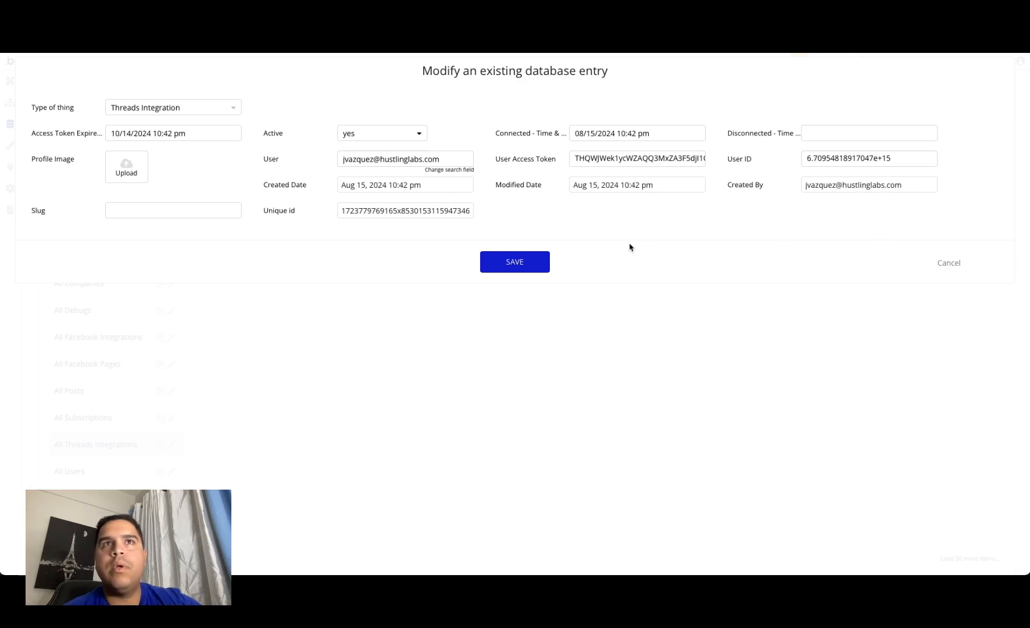
pyautogui.click(940, 265)
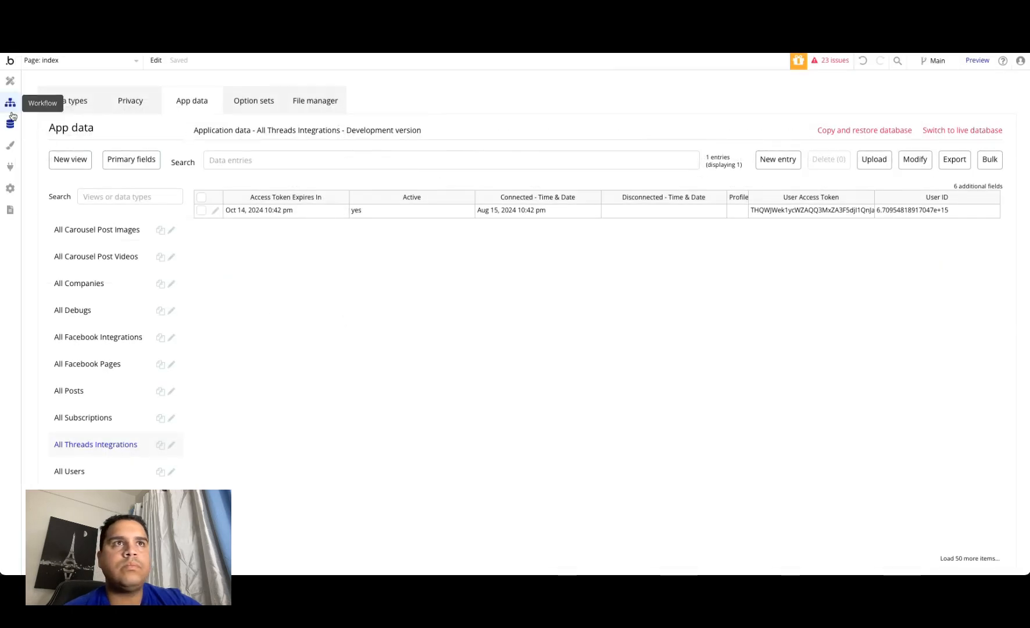
pyautogui.click(96, 478)
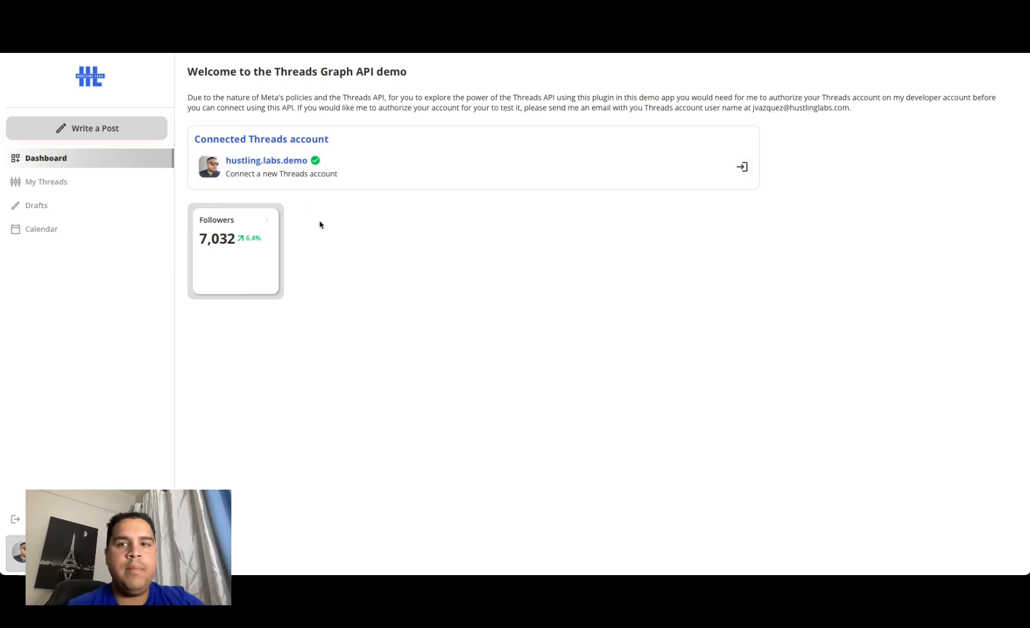
# Step: Open the demo app's Write a Post page, reopen the Threads Demo, and return to Write a Post
pyautogui.click(353, 254)
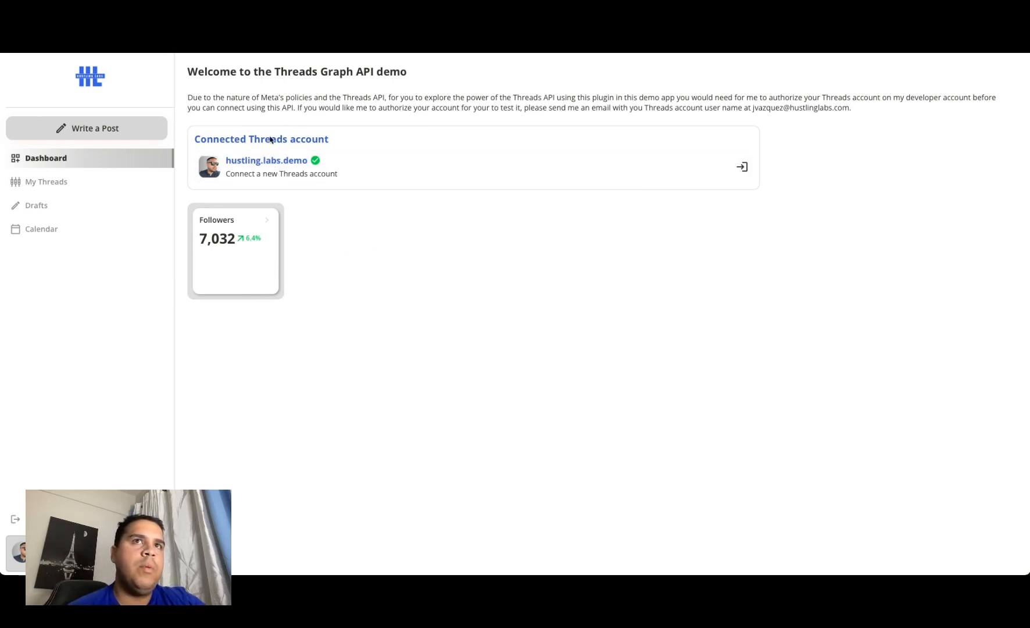
pyautogui.click(102, 132)
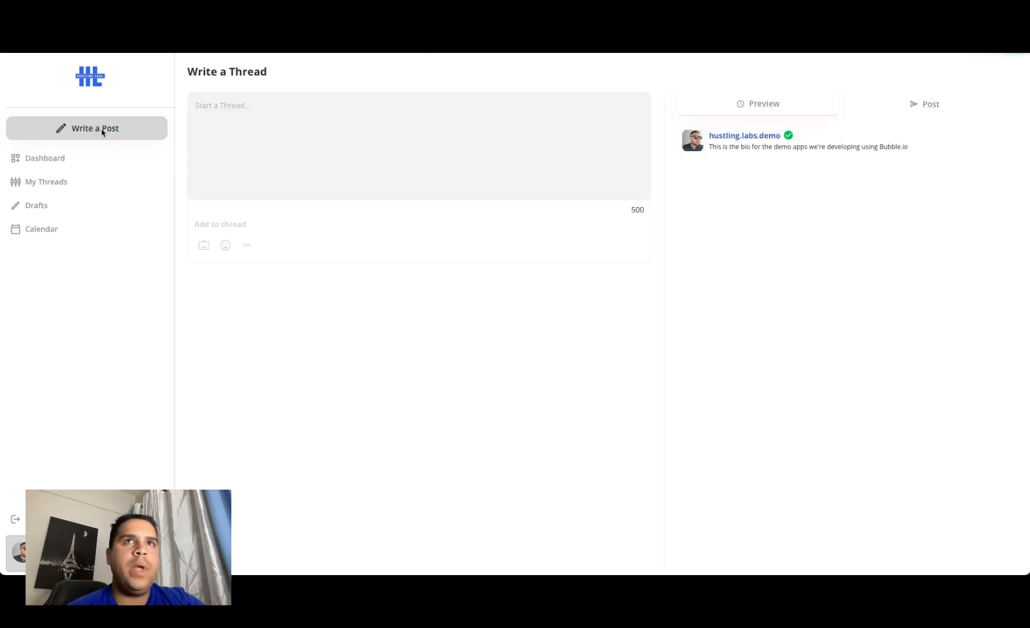
pyautogui.click(490, 117)
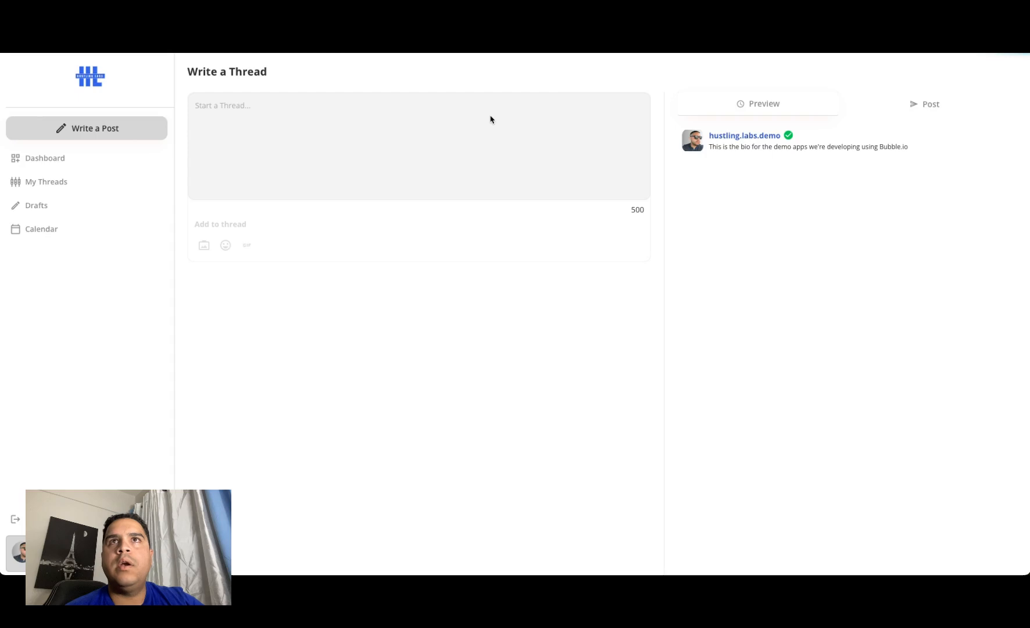
pyautogui.click(262, 314)
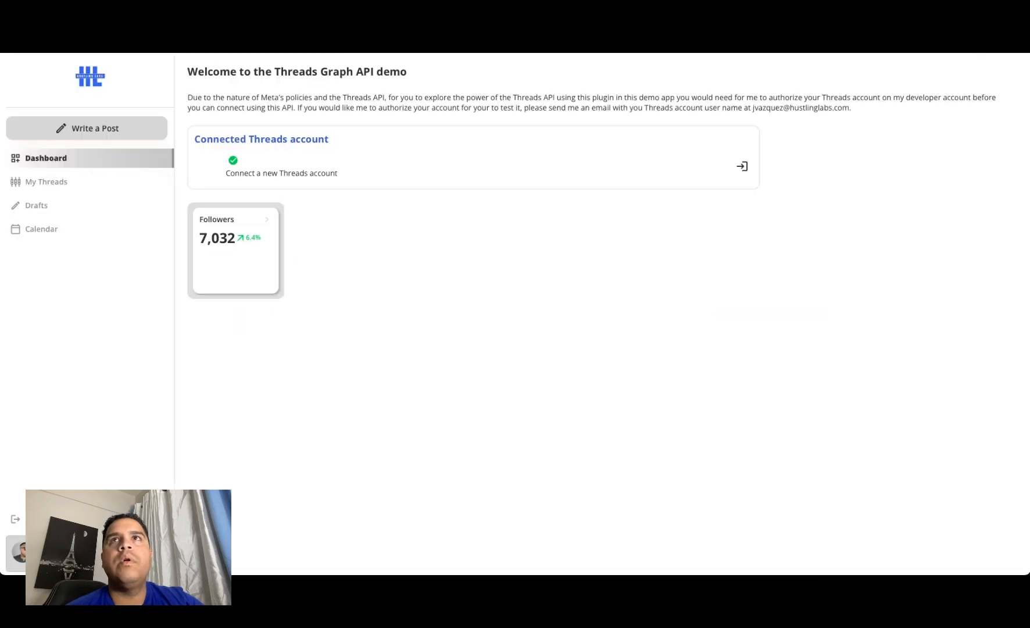
pyautogui.press('super+l')
pyautogui.click(838, 285)
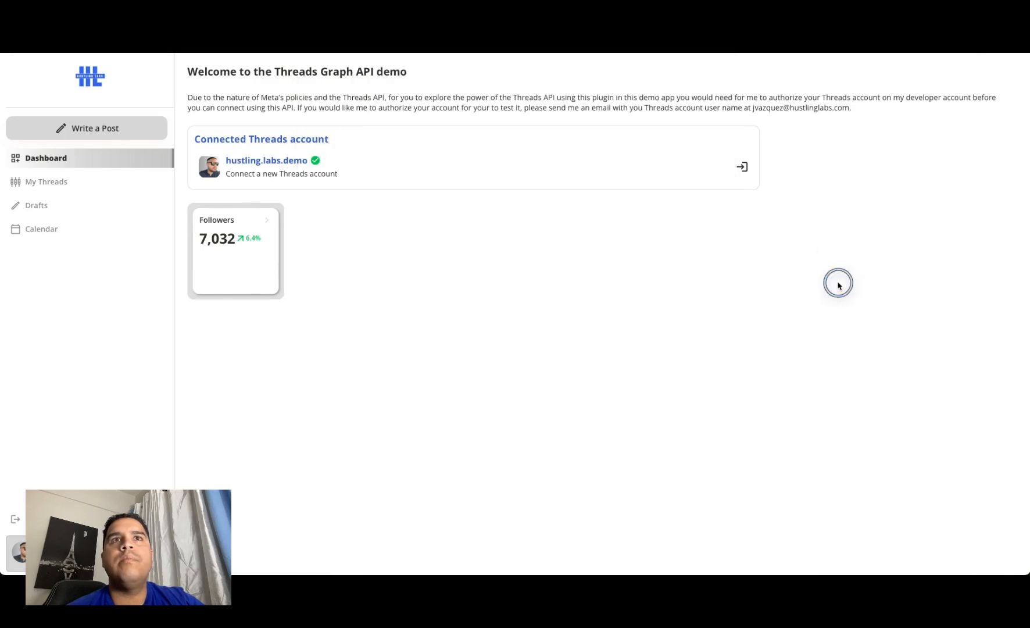
pyautogui.click(77, 126)
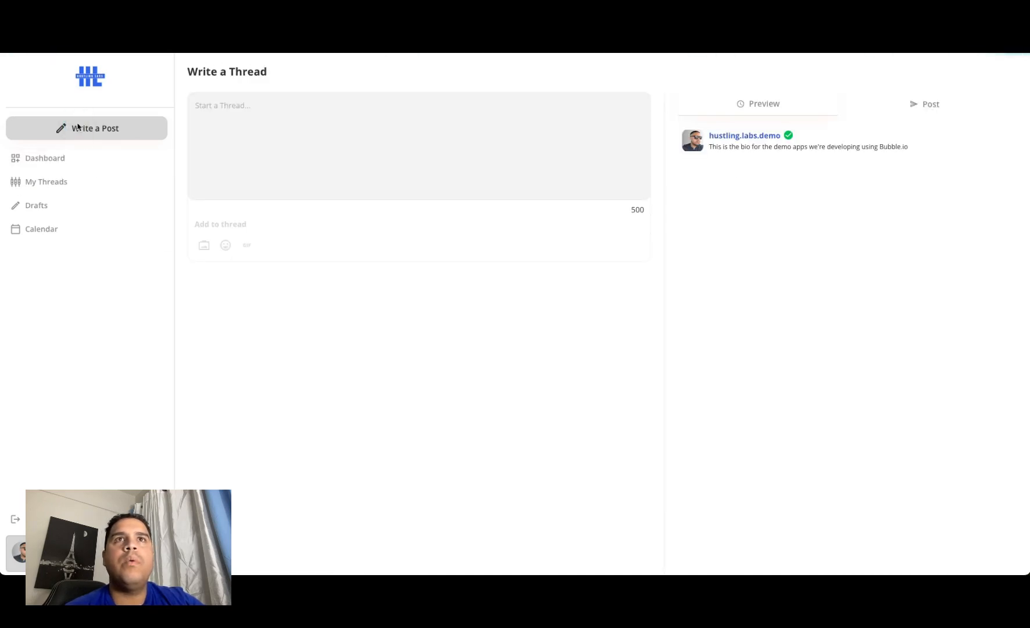
# Step: Switch back to the Bubble editor and open the workflows of the threads_integration page
pyautogui.hotkey('ctrl', 'Tab')
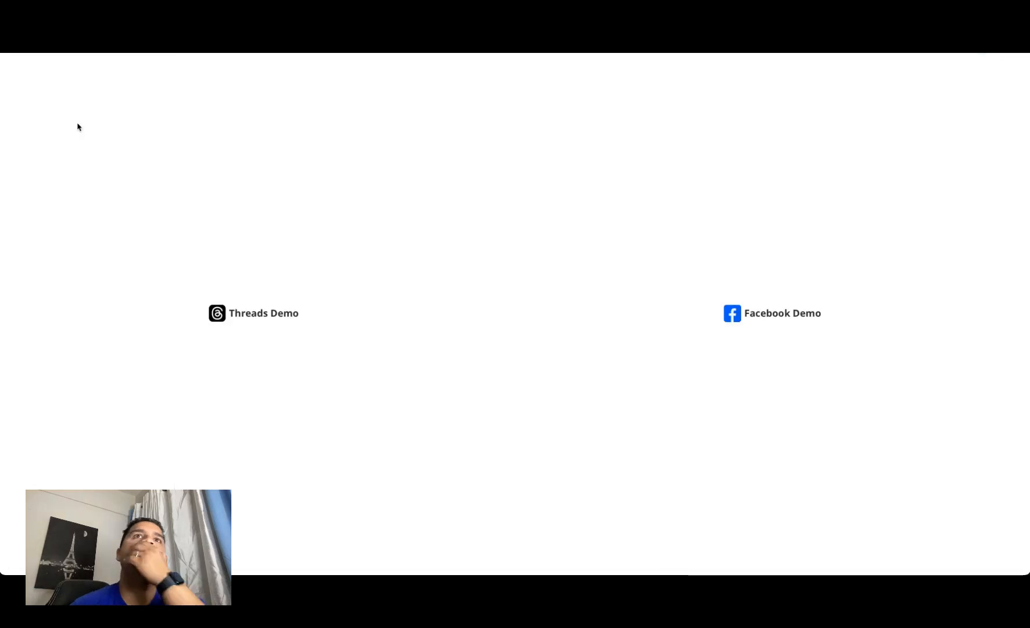
pyautogui.click(119, 49)
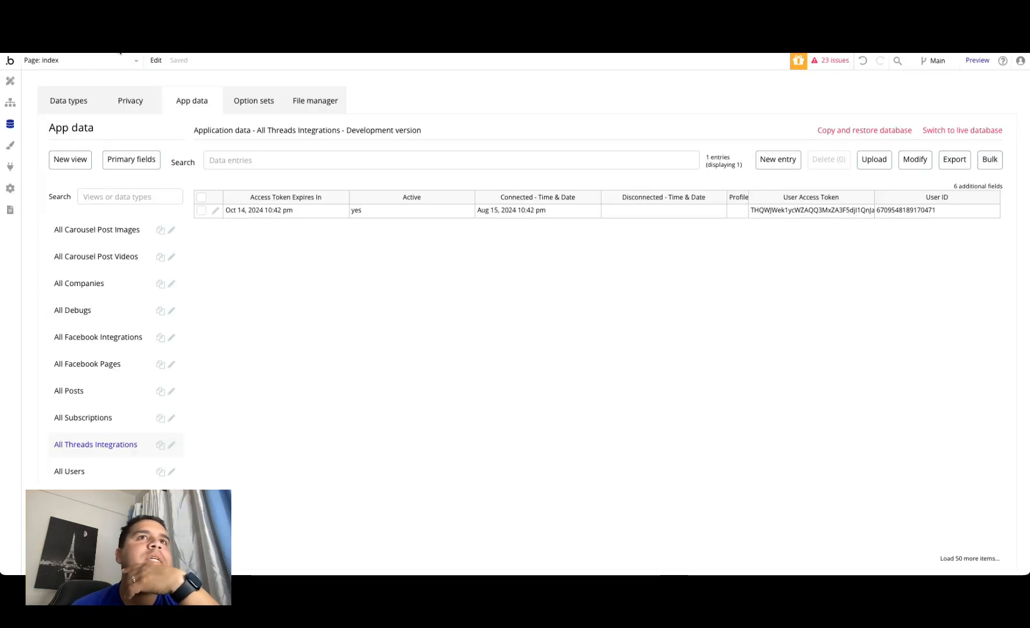
pyautogui.click(10, 103)
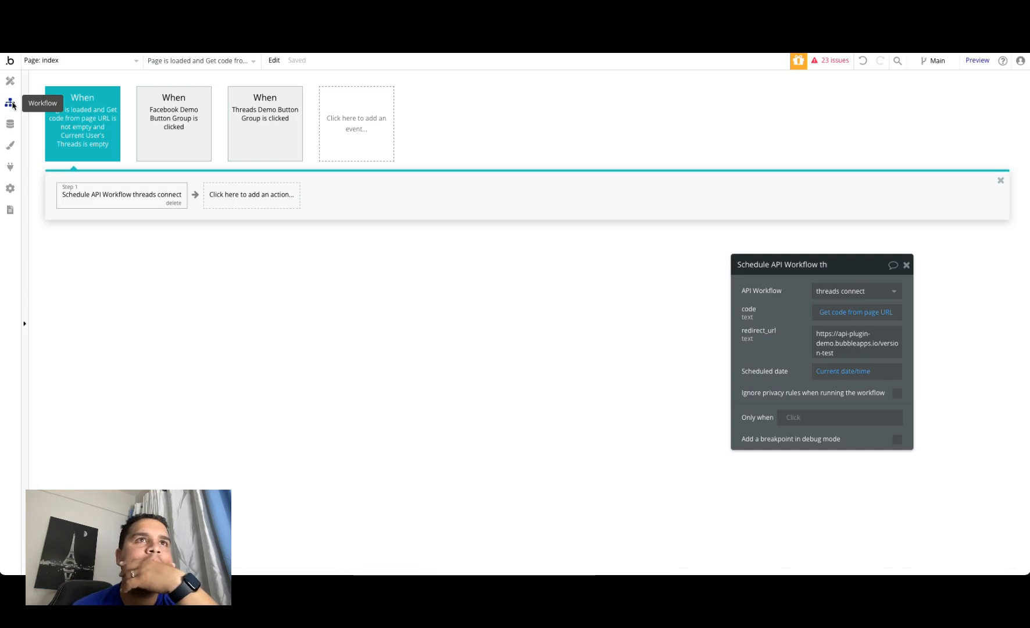
pyautogui.click(84, 62)
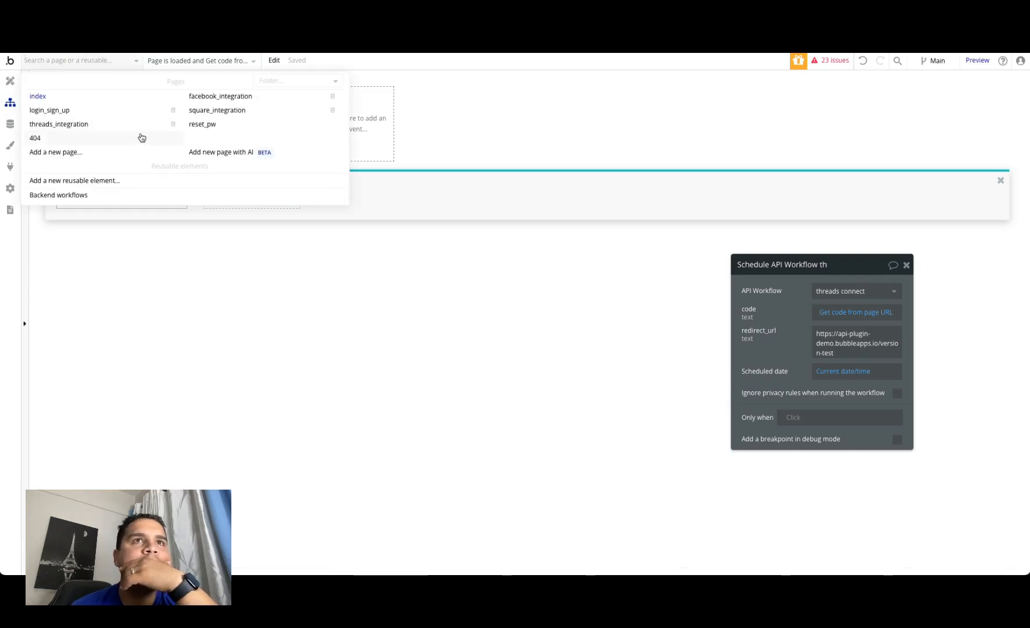
pyautogui.click(123, 126)
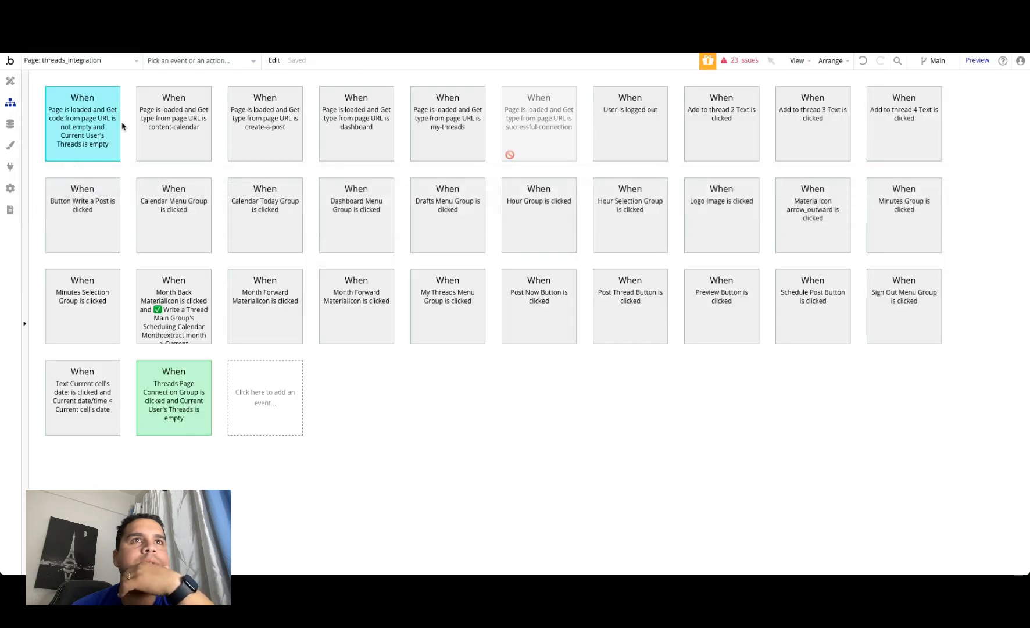
# Step: Inspect the page-load workflow that runs when the URL type is create-a-post, then close its property editor
pyautogui.click(260, 135)
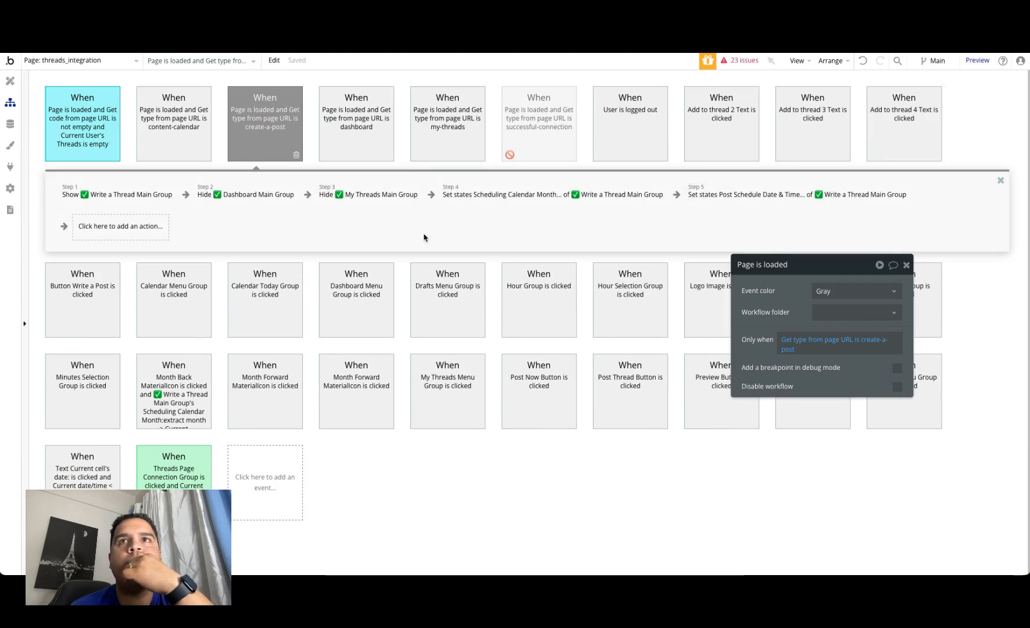
pyautogui.moveTo(365, 199)
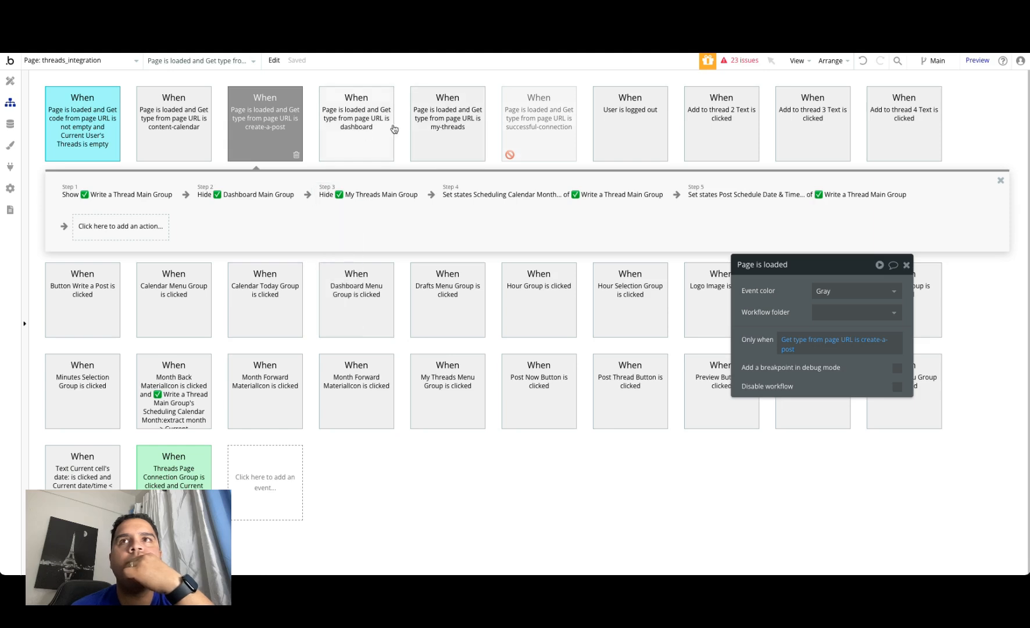
pyautogui.click(907, 265)
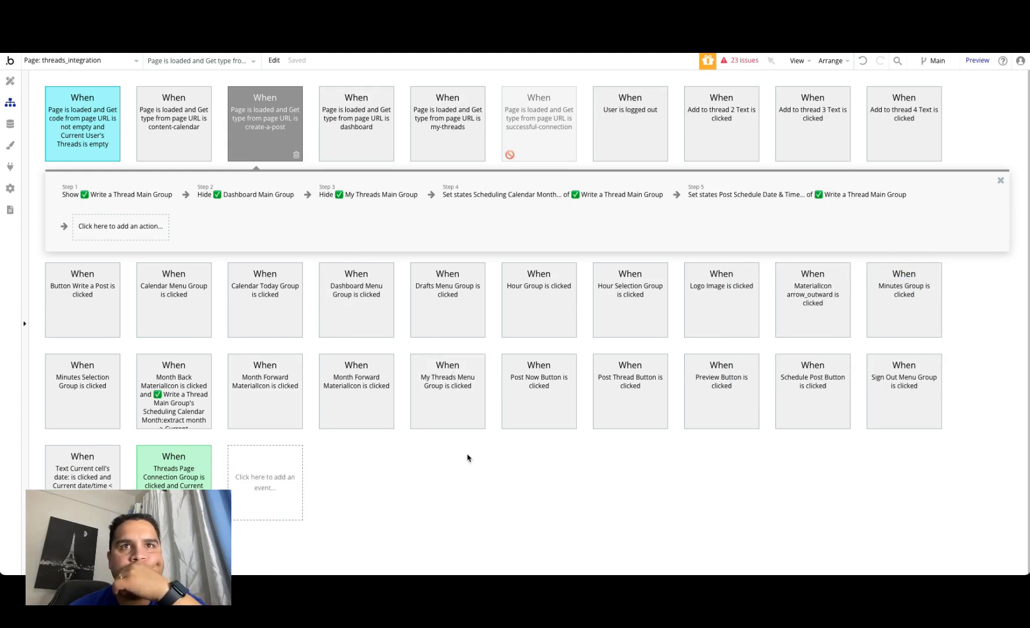
# Step: In the Button Write a Post workflow, set the Go to page action's destination to threads_integration and check the Create a new Post action
pyautogui.click(97, 300)
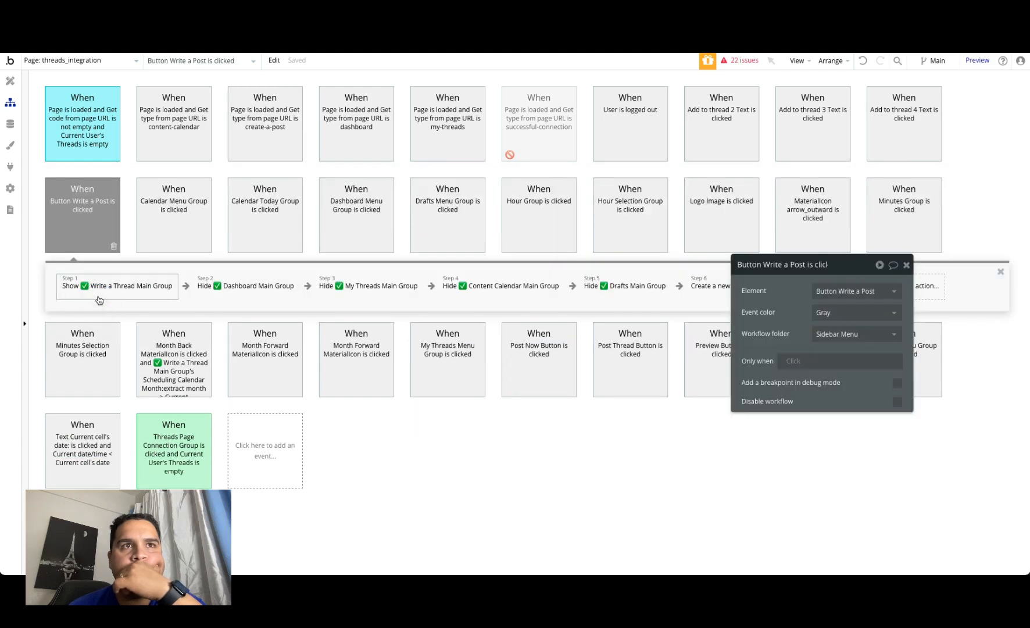
pyautogui.click(704, 285)
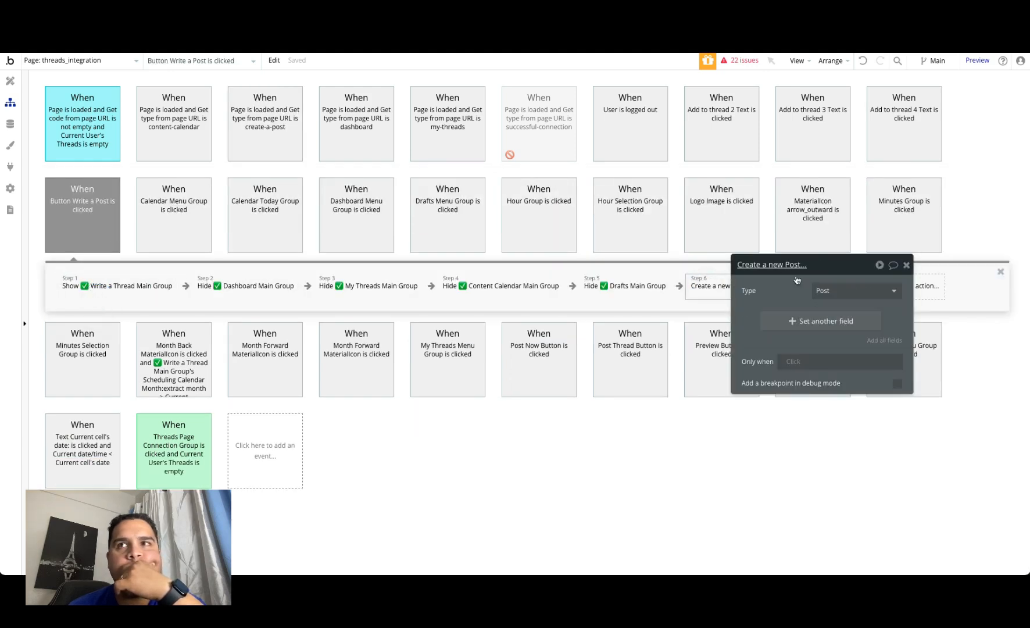
pyautogui.moveTo(797, 279); pyautogui.dragTo(631, 393)
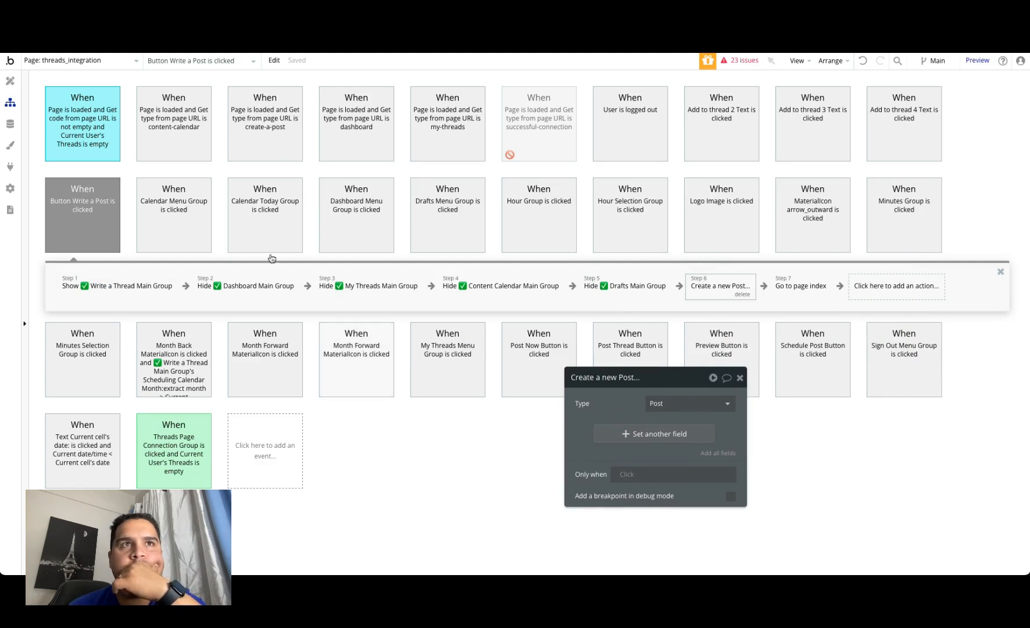
pyautogui.click(800, 286)
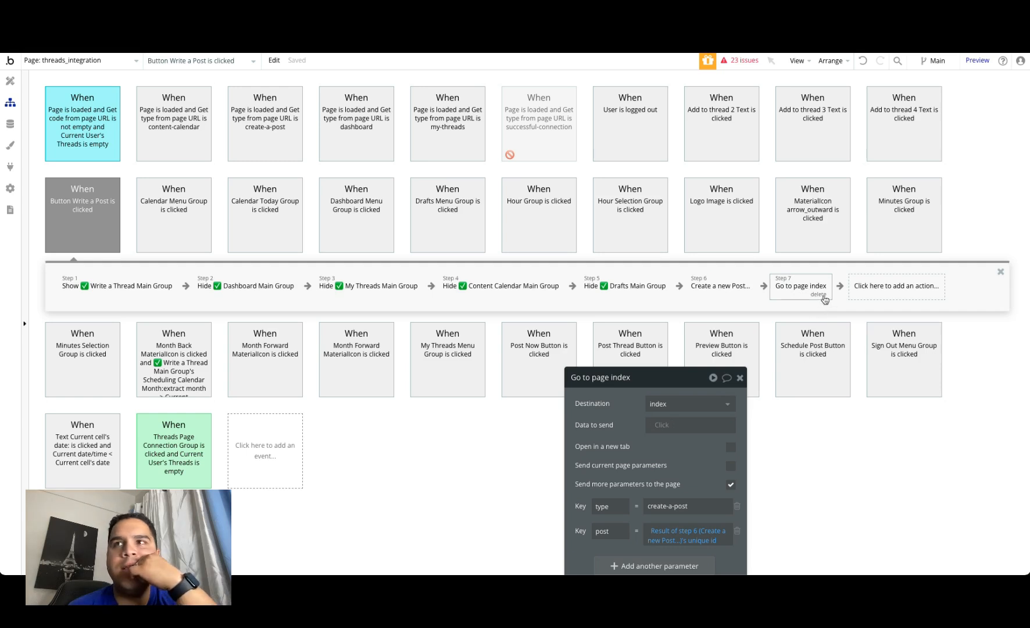
pyautogui.click(663, 406)
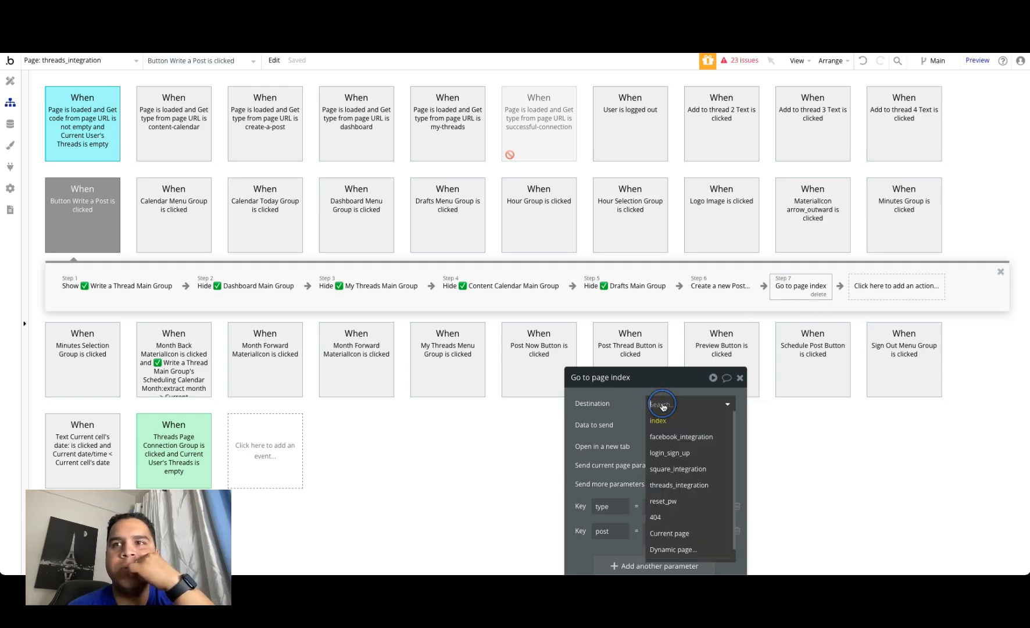
pyautogui.click(669, 484)
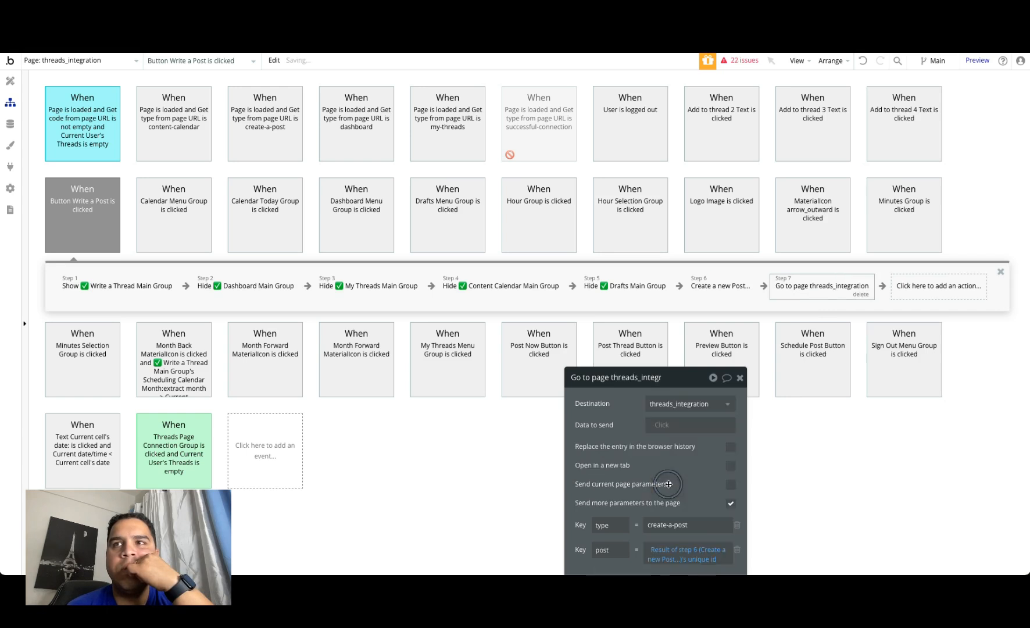
pyautogui.click(720, 287)
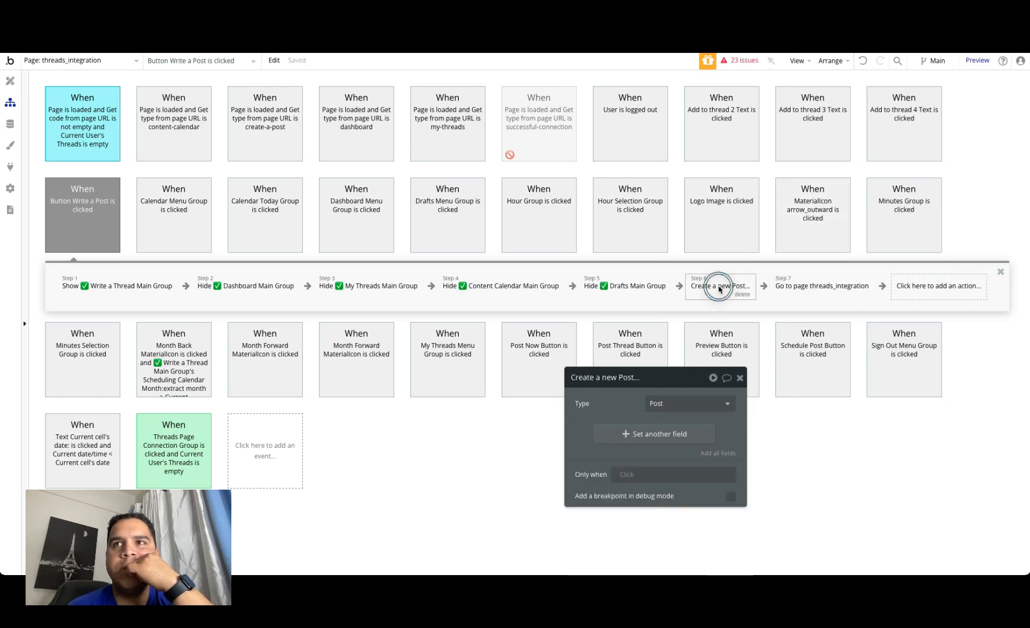
pyautogui.click(740, 379)
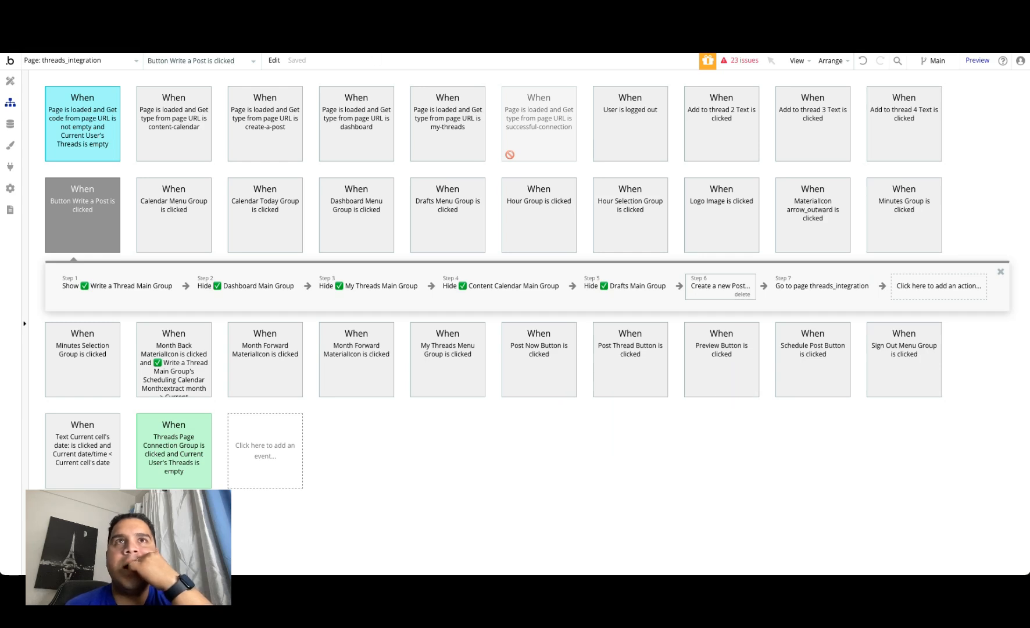
# Step: Switch to the running demo app, refresh it to the latest version, and open the Threads Demo's Write a Post page
pyautogui.hotkey('ctrl', 'Tab')
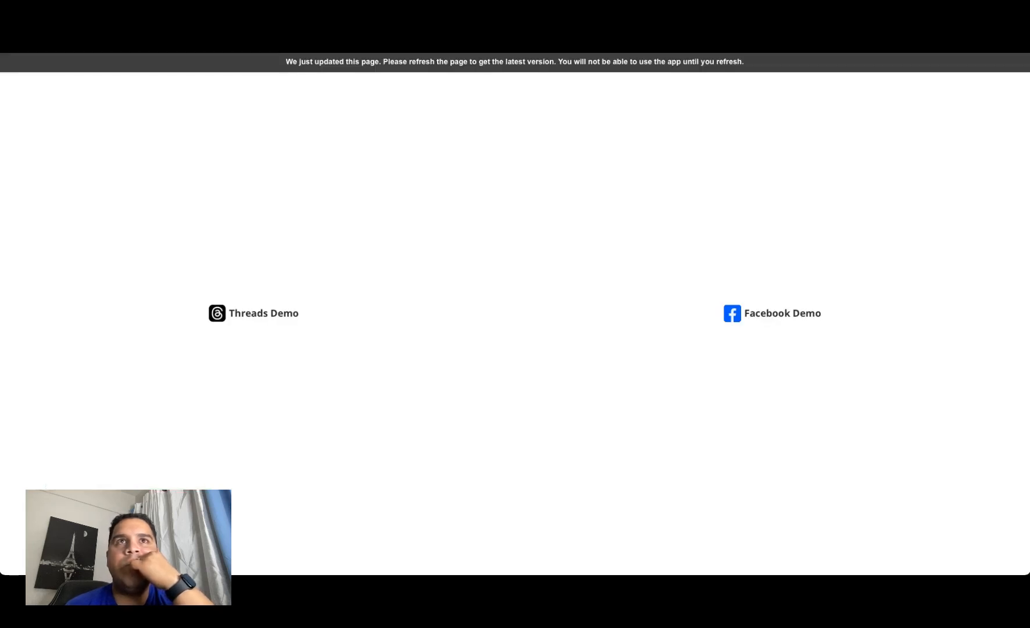
pyautogui.click(287, 64)
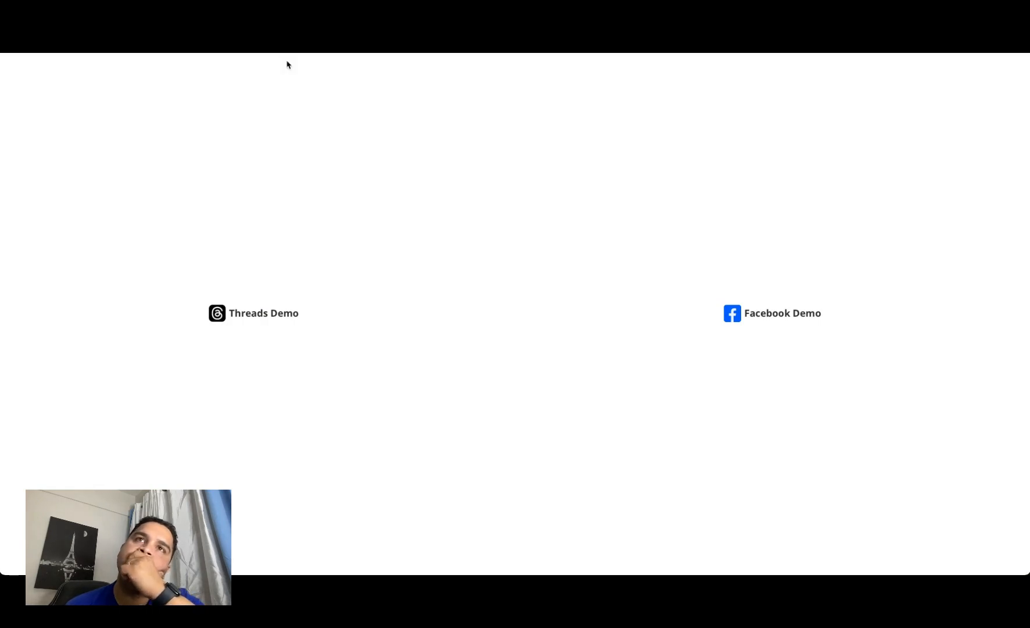
pyautogui.click(246, 323)
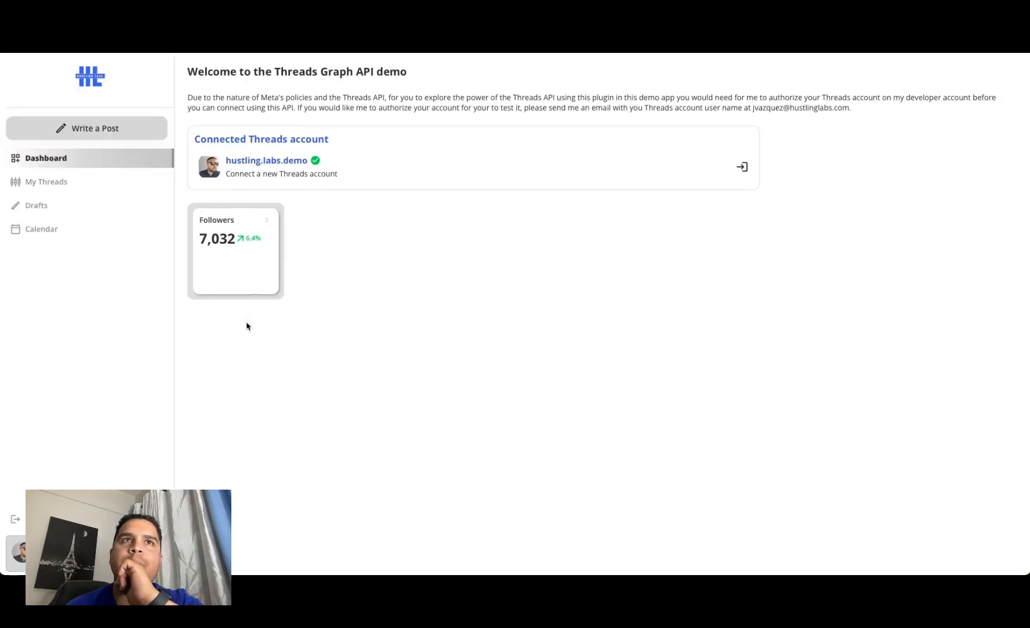
pyautogui.click(85, 127)
# Step: Copy the Updates notice text from Meta's app roles page into the new thread and open the thread's Post options
pyautogui.click(203, 100)
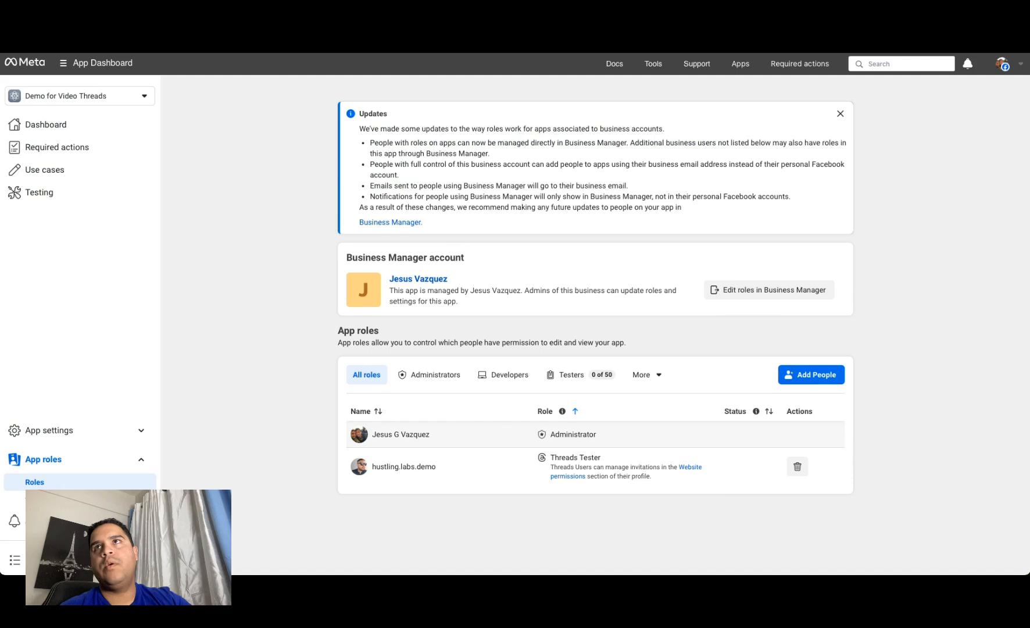
pyautogui.moveTo(359, 127); pyautogui.dragTo(682, 209)
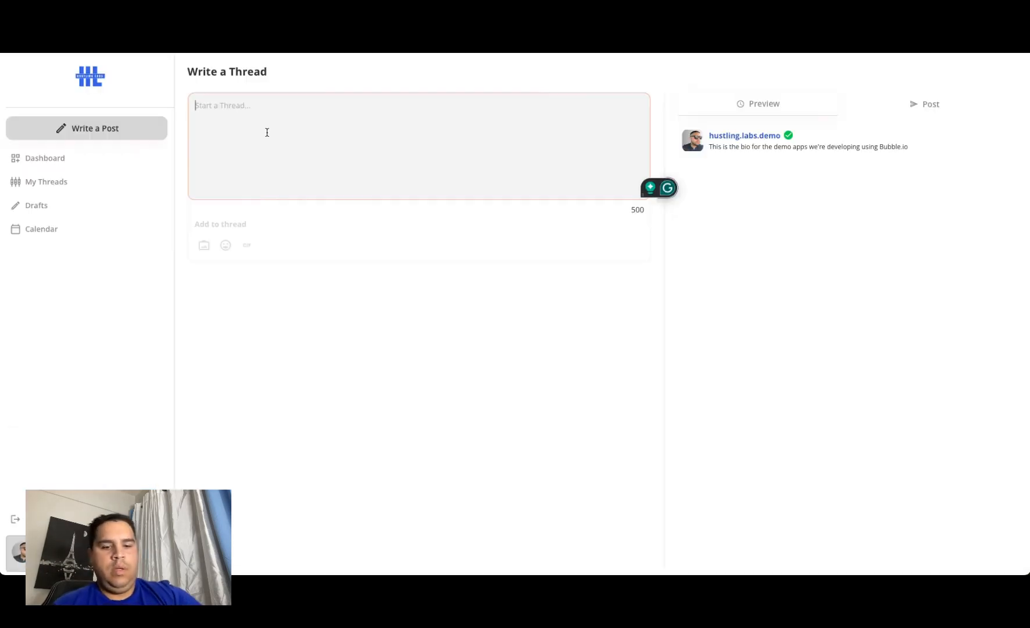
pyautogui.write("We've made some updates to the way roles work for apps associated to business accounts. People with roles on apps can now be managed directly in Business Manager. Additional business users not listed below may also have roles in this app through Business Manager. People with full control of this business account can add people to apps using their business email address instead of their personal Facebook account. Emails sent to people using Business Manager will go to their business email. Notifications for people using Business Manager will only show in Business Manager, not in their personal Facebook accounts. As a result of these changes, we recommend making any future updates to people on your app in")
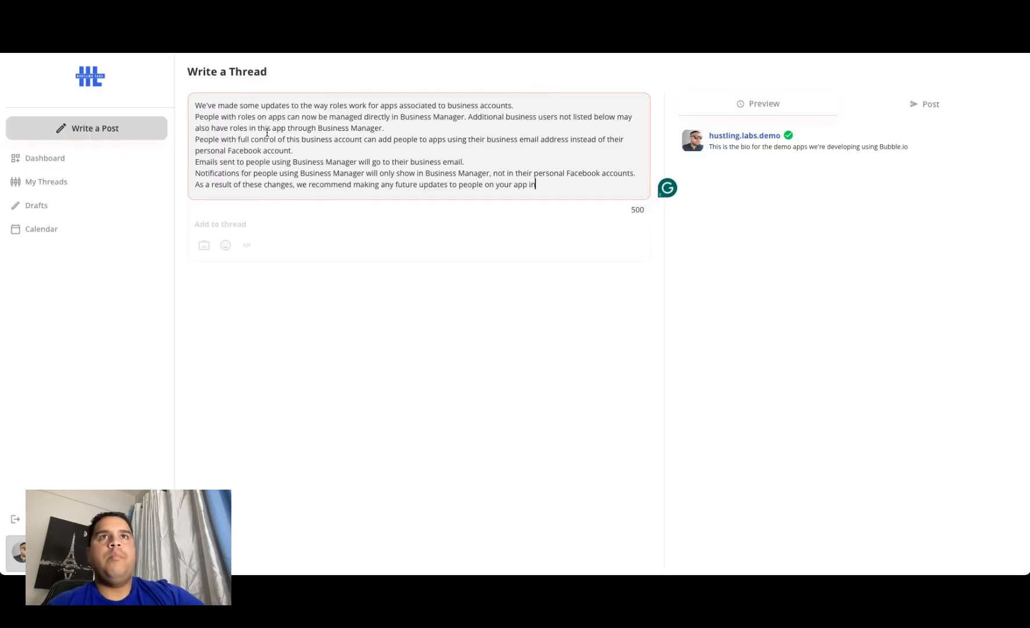
pyautogui.click(325, 276)
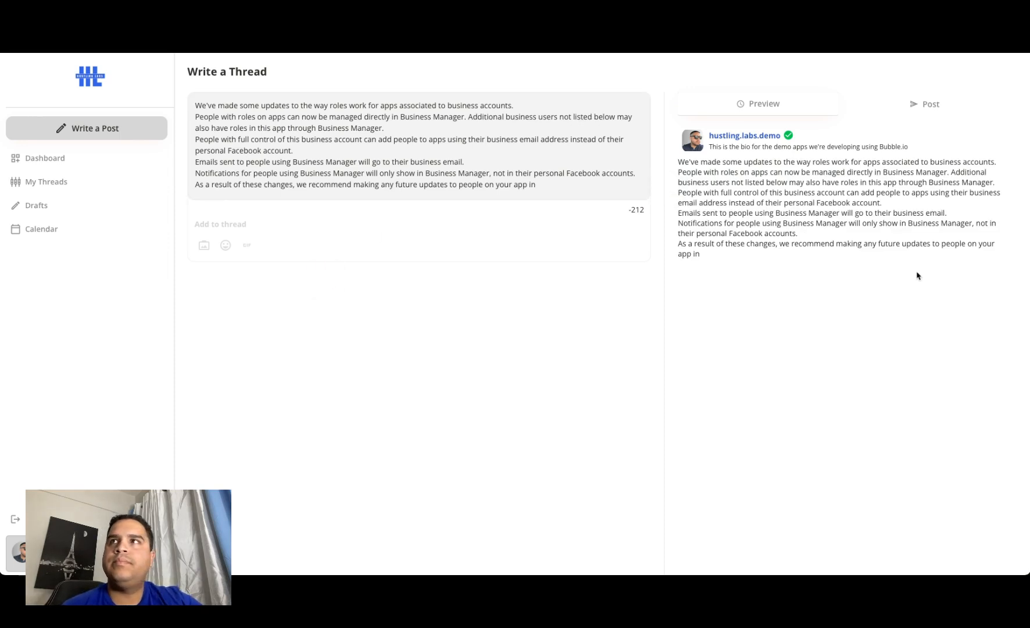
pyautogui.click(937, 105)
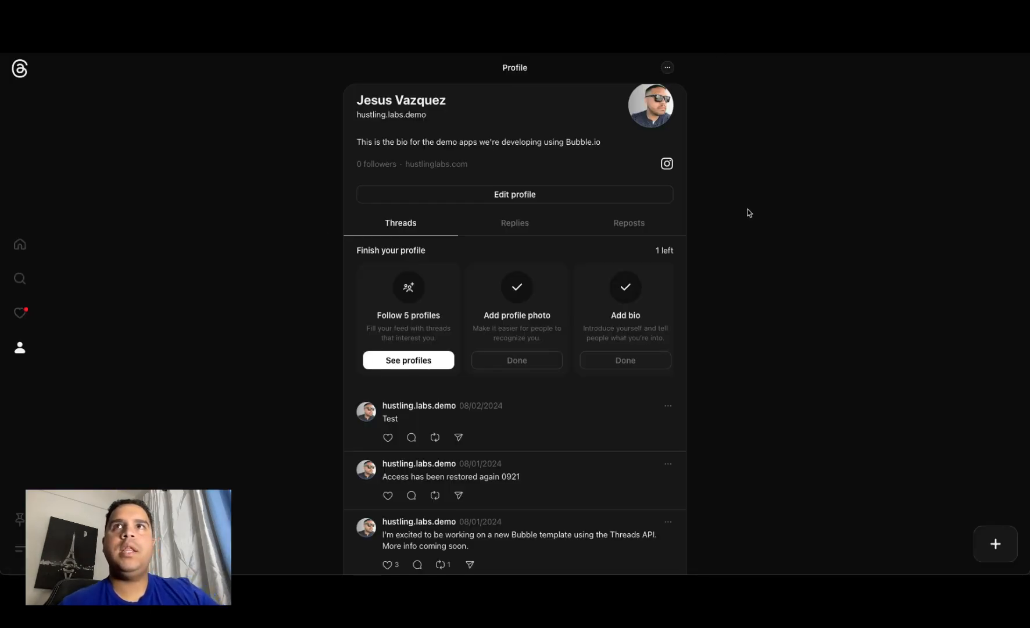
# Step: Reload the connected account's Threads profile and look through its posts for the newly published one
pyautogui.press('super+r')
pyautogui.scroll(-1, 749, 213)
pyautogui.scroll(-2, 750, 213)
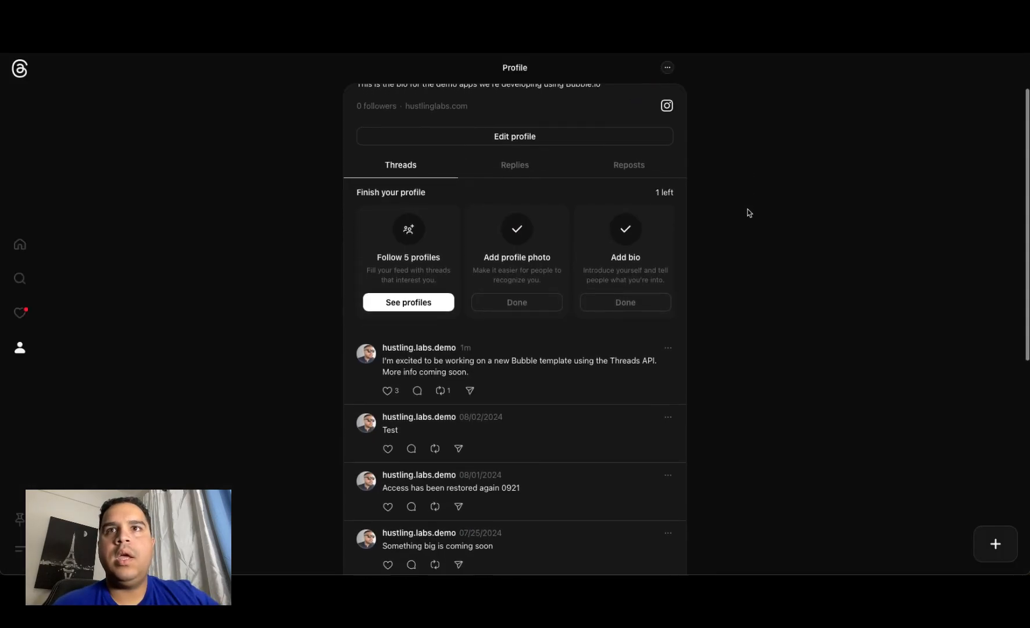
pyautogui.scroll(-1, 750, 213)
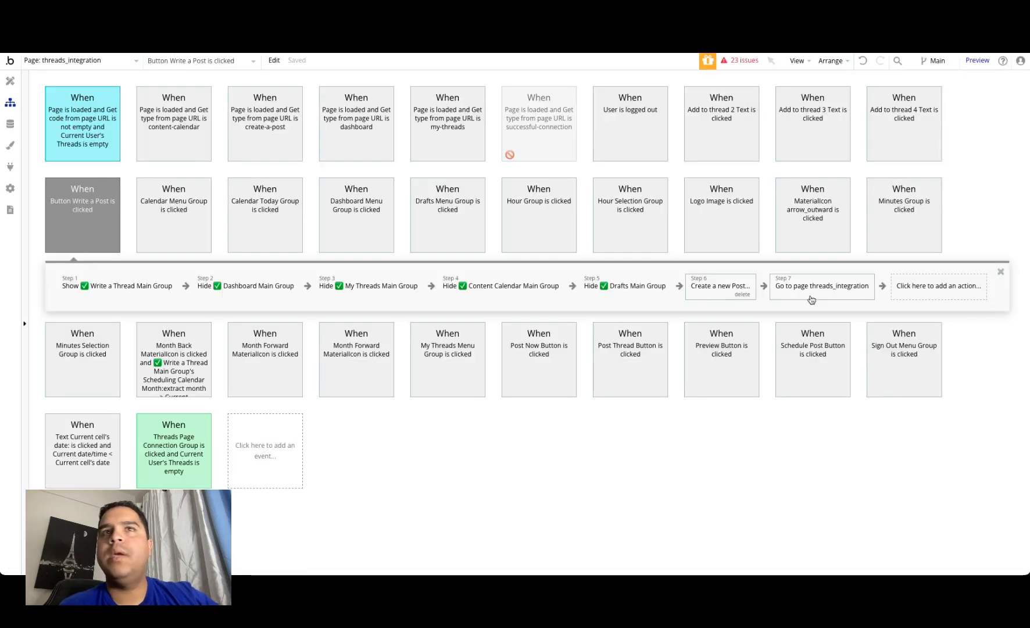
# Step: Return to the Bubble page design, hide the Dashboard Main Group, and show the Write a Thread Main Group
pyautogui.click(10, 80)
pyautogui.click(36, 216)
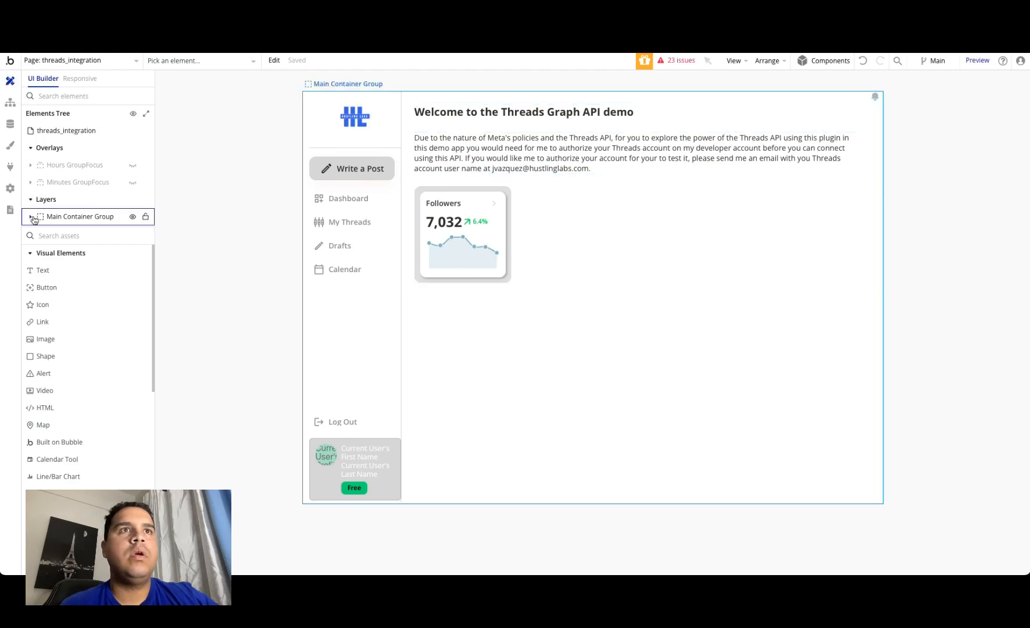
pyautogui.doubleClick(36, 216)
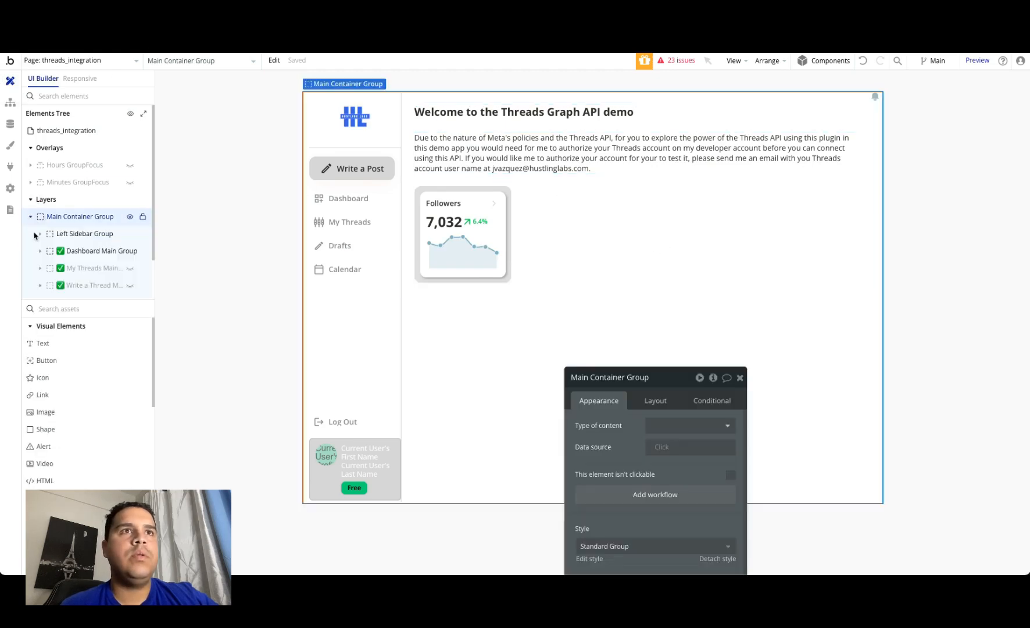
pyautogui.click(131, 250)
pyautogui.click(130, 286)
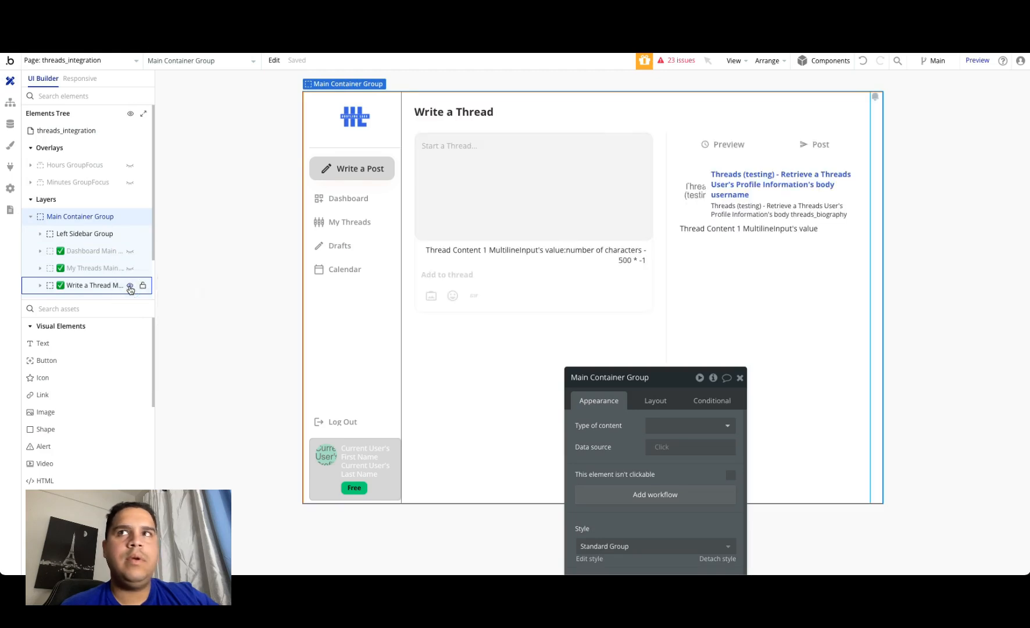
# Step: Expand the Write a Thread Main Group down to the Right Sidebar Group and show its hidden scheduling group
pyautogui.click(39, 287)
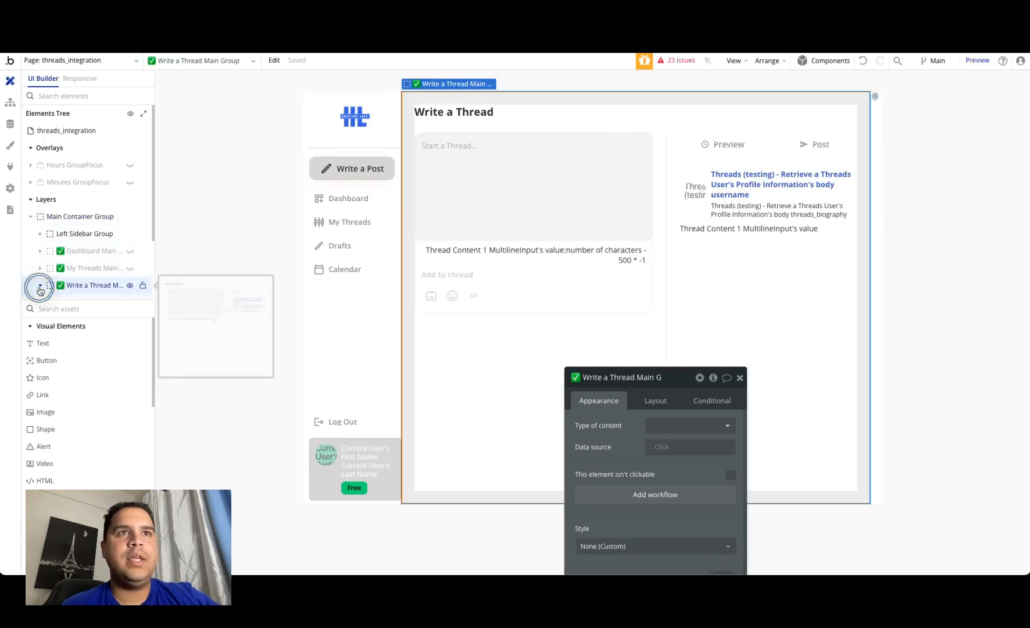
pyautogui.scroll(-2, 39, 290)
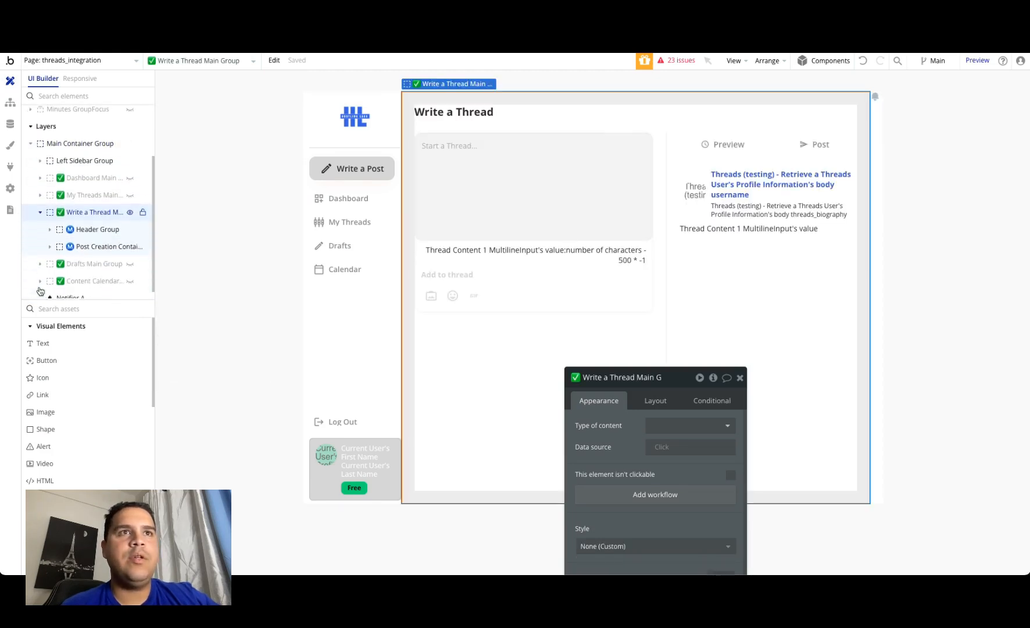
pyautogui.click(112, 239)
pyautogui.click(50, 238)
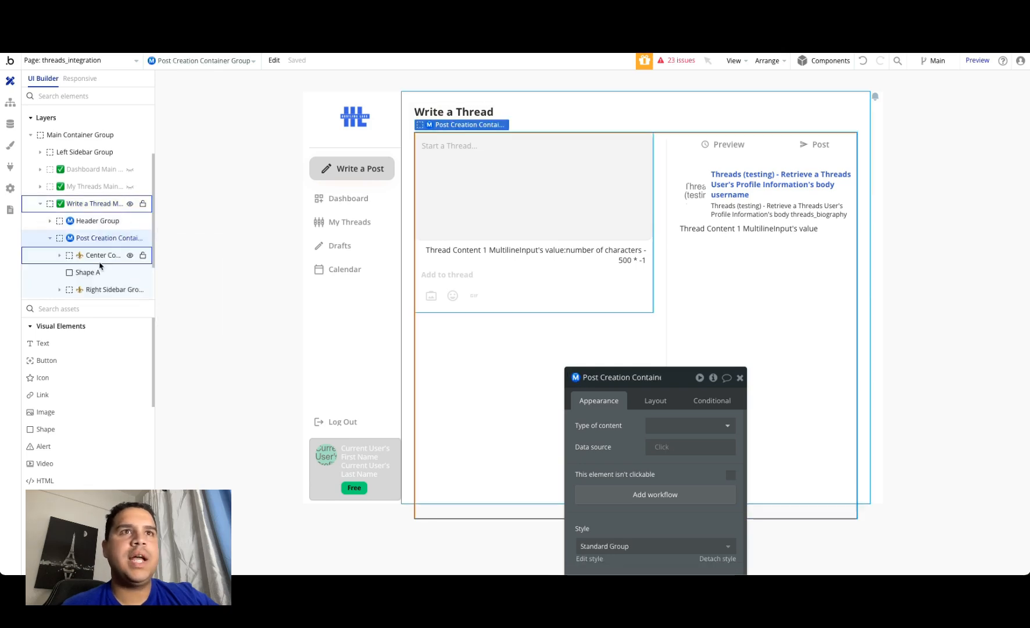
pyautogui.scroll(-1, 99, 265)
pyautogui.click(59, 238)
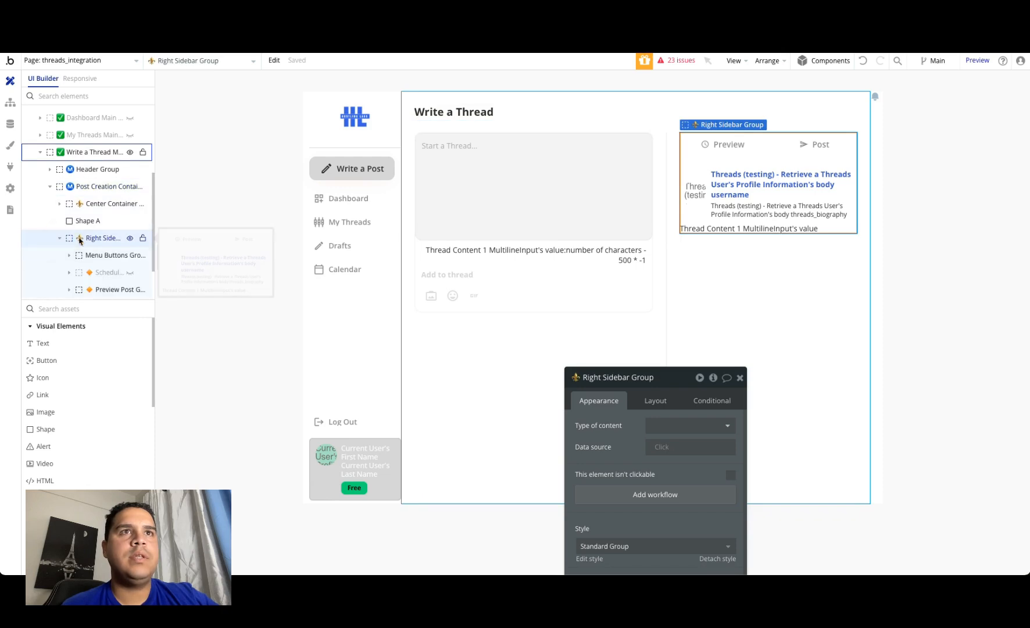
pyautogui.scroll(-1, 75, 238)
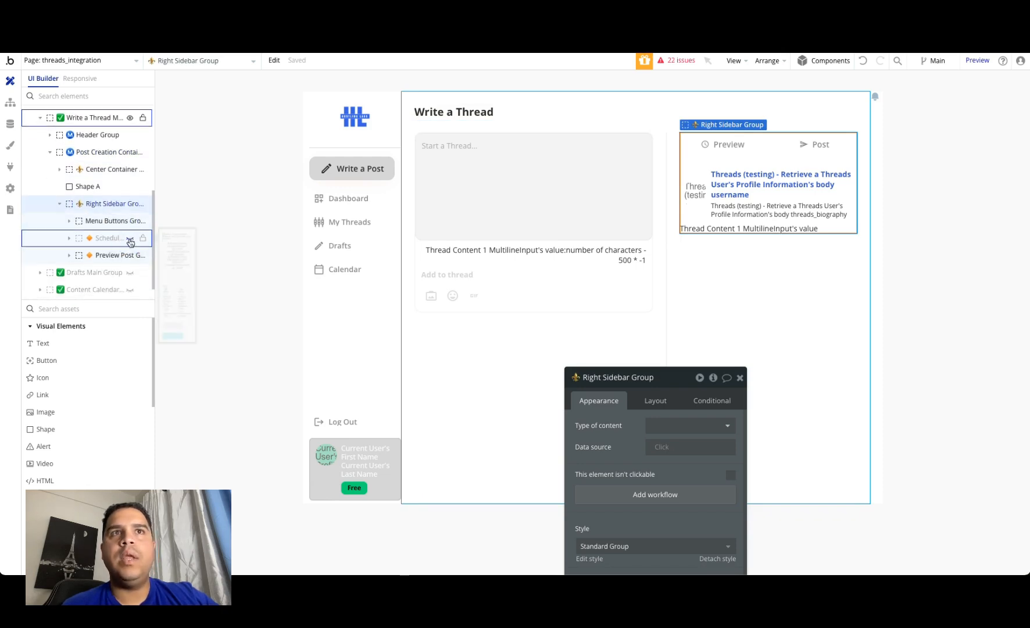
pyautogui.click(129, 238)
# Step: Select the Post Now Button in the scheduling group and open its workflow
pyautogui.click(840, 481)
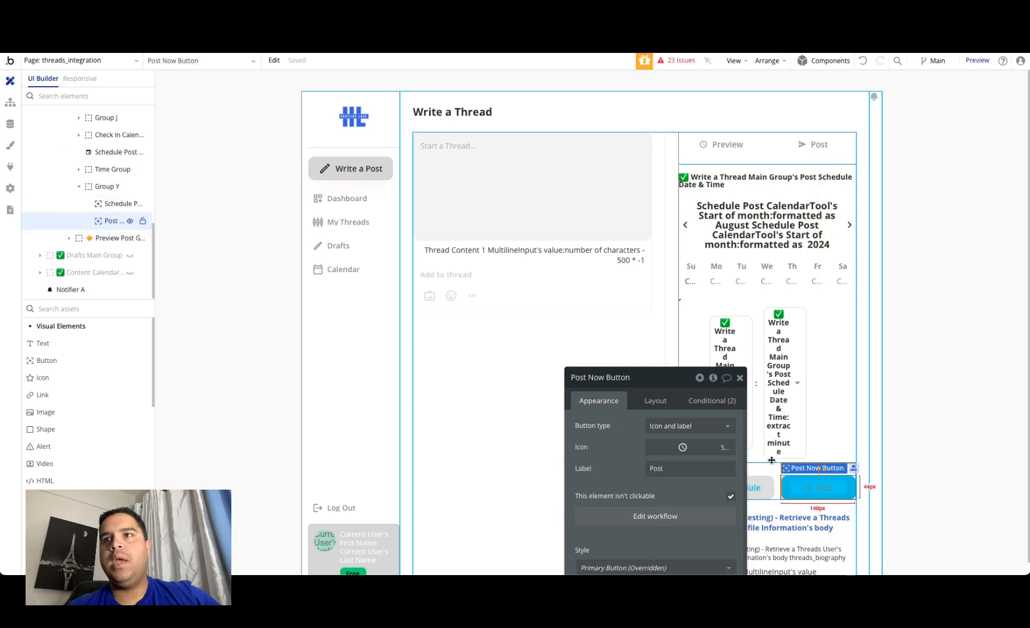
pyautogui.moveTo(599, 377); pyautogui.dragTo(198, 151)
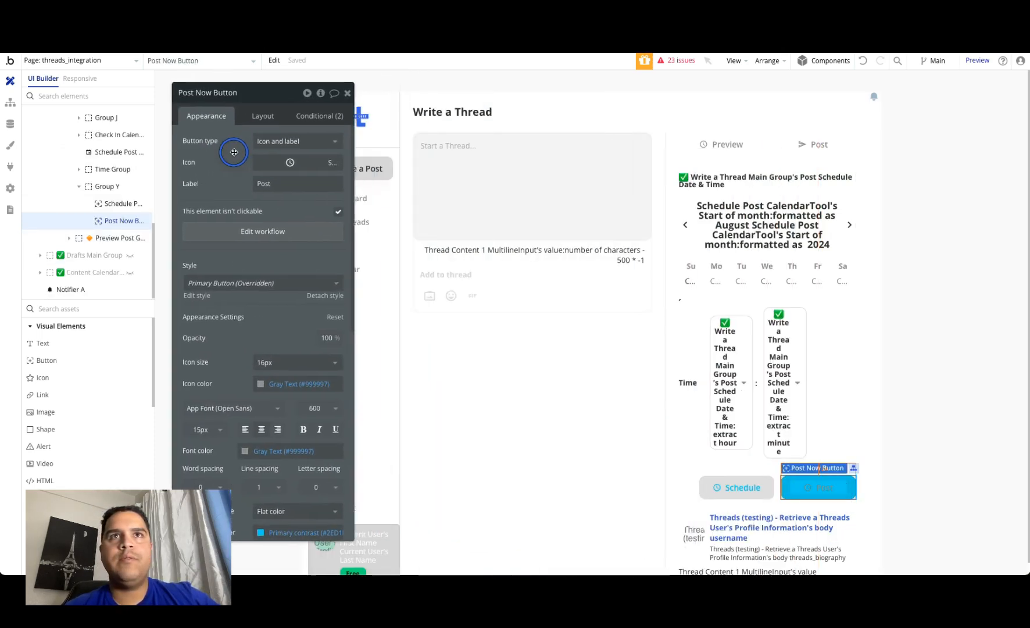
pyautogui.click(269, 238)
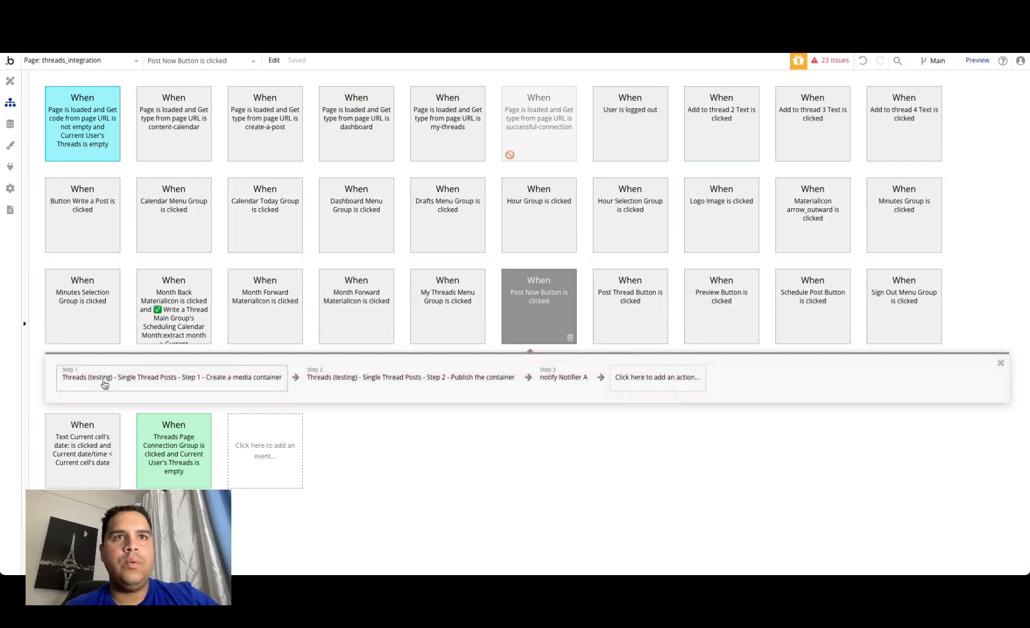
# Step: Review the parameters of the media container creation and publishing actions in the Post Now workflow, then open the page selector
pyautogui.click(104, 381)
pyautogui.moveTo(294, 218)
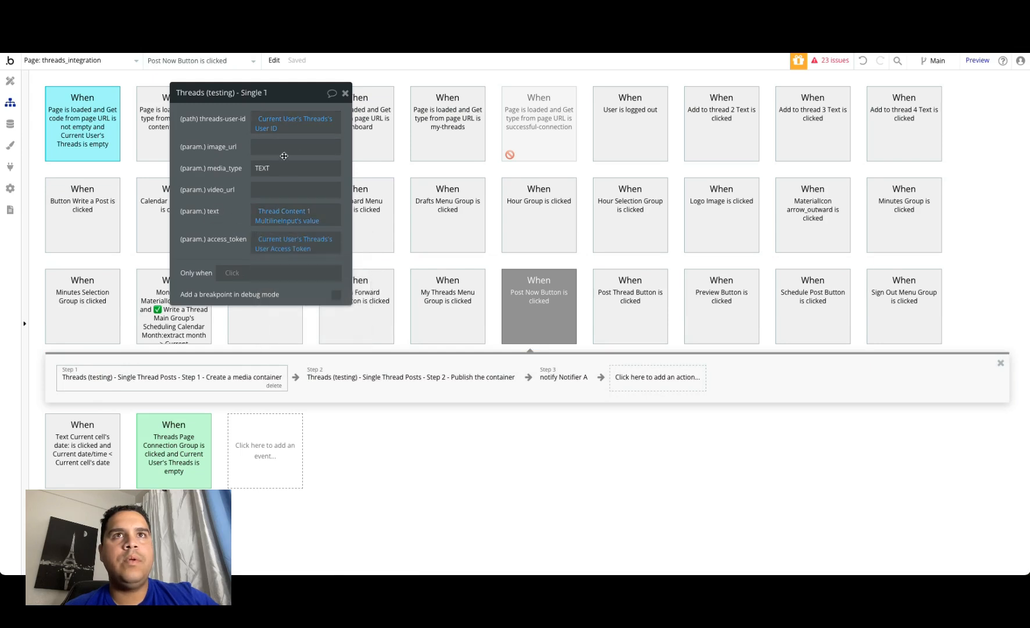
pyautogui.click(369, 385)
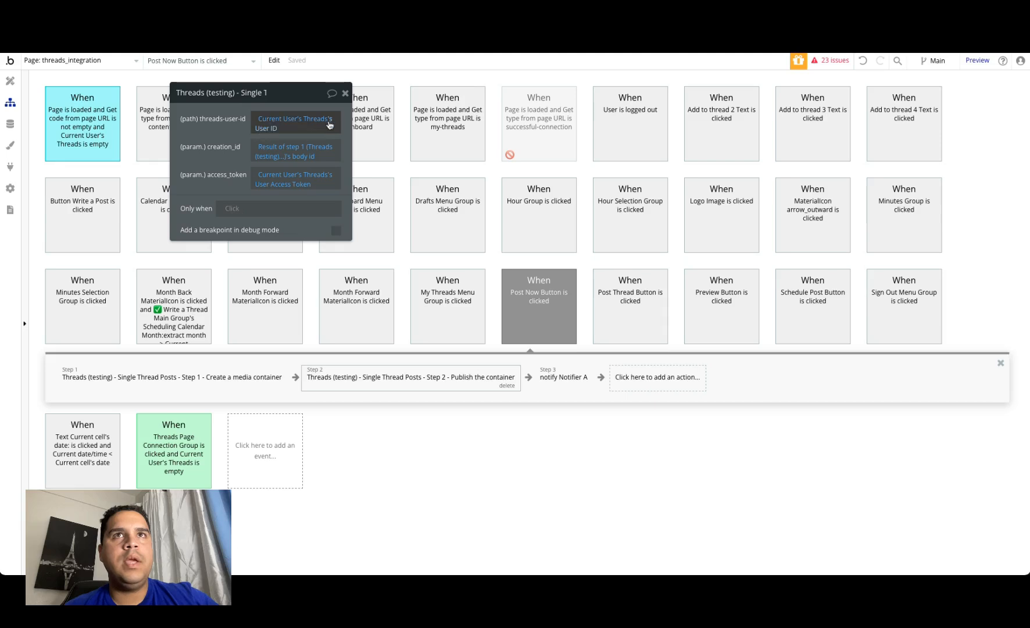
pyautogui.click(210, 142)
pyautogui.click(88, 61)
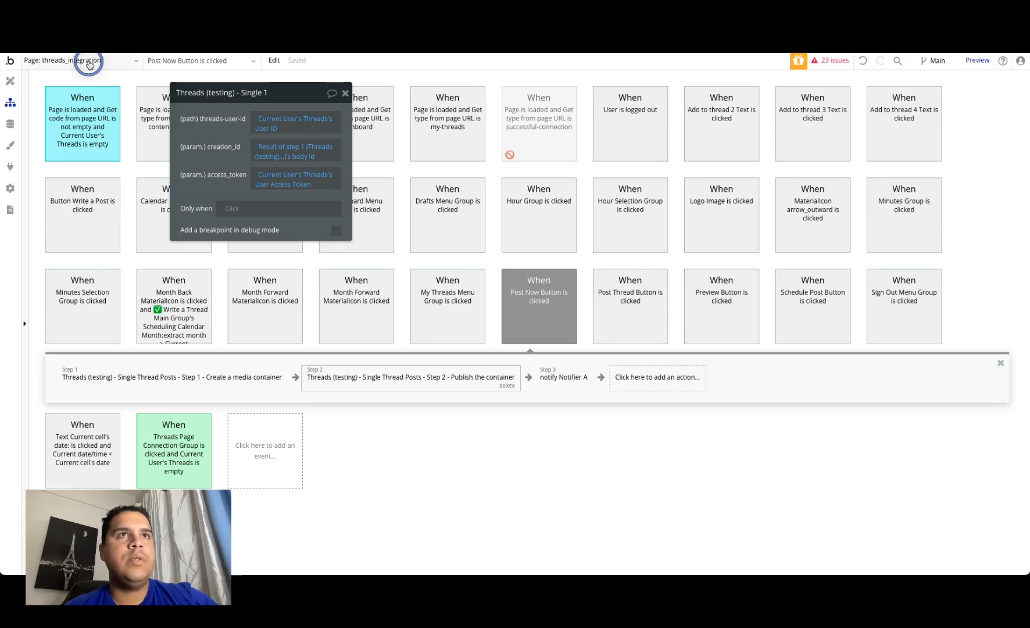
# Step: Open the backend workflows and review the post a thread workflow's parameters and its media container creation and publishing actions
pyautogui.click(61, 196)
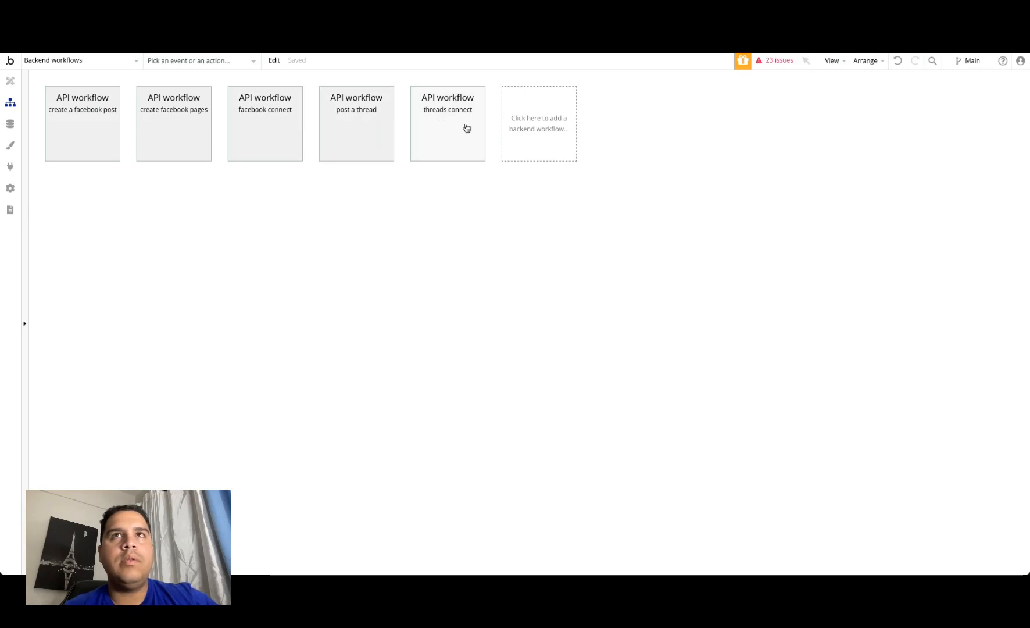
pyautogui.click(373, 120)
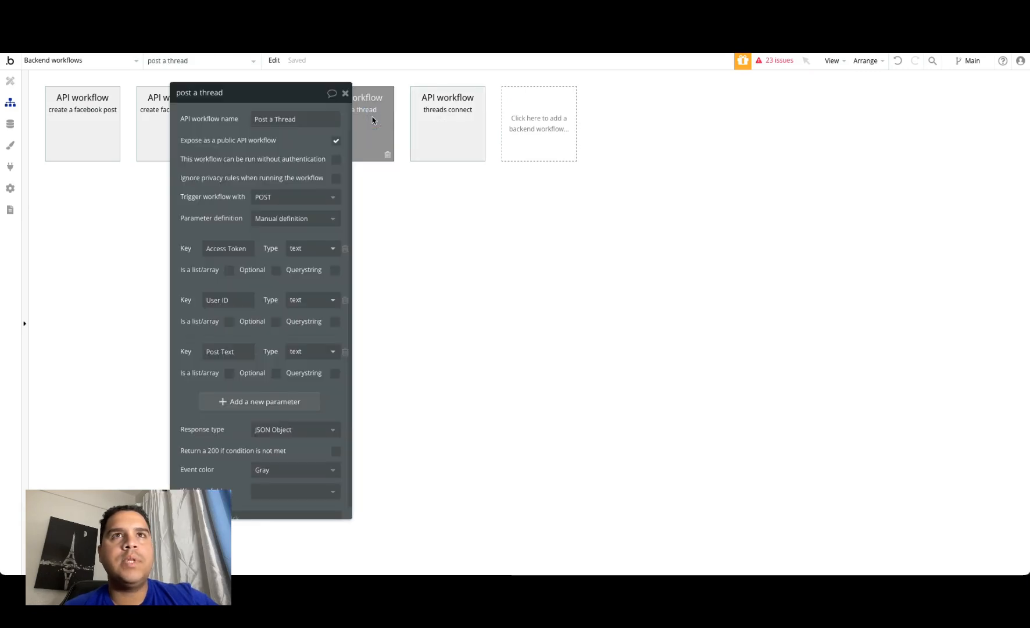
pyautogui.moveTo(244, 122); pyautogui.dragTo(686, 188)
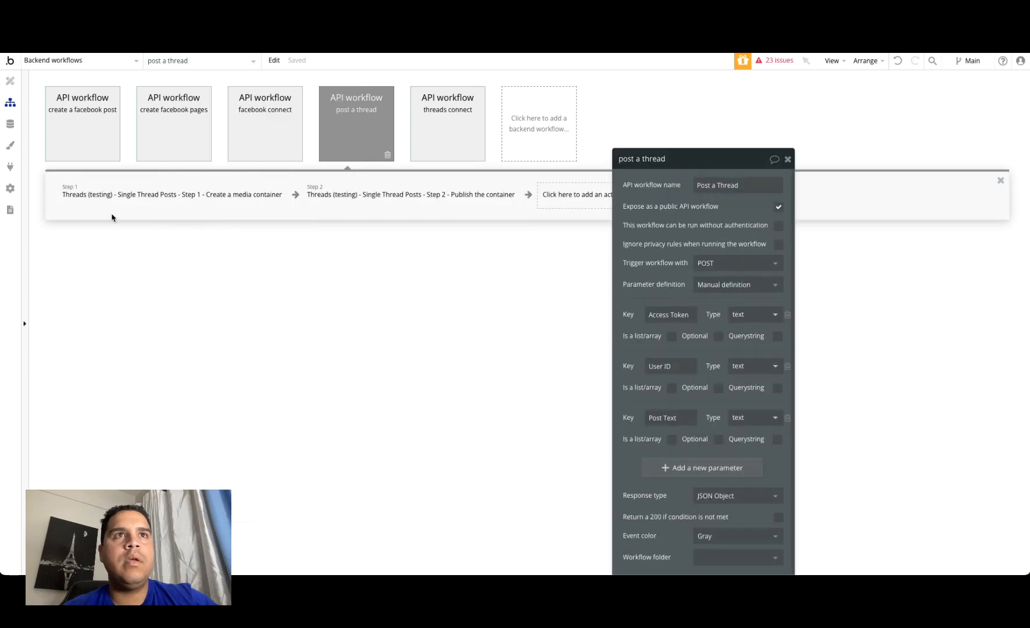
pyautogui.click(119, 195)
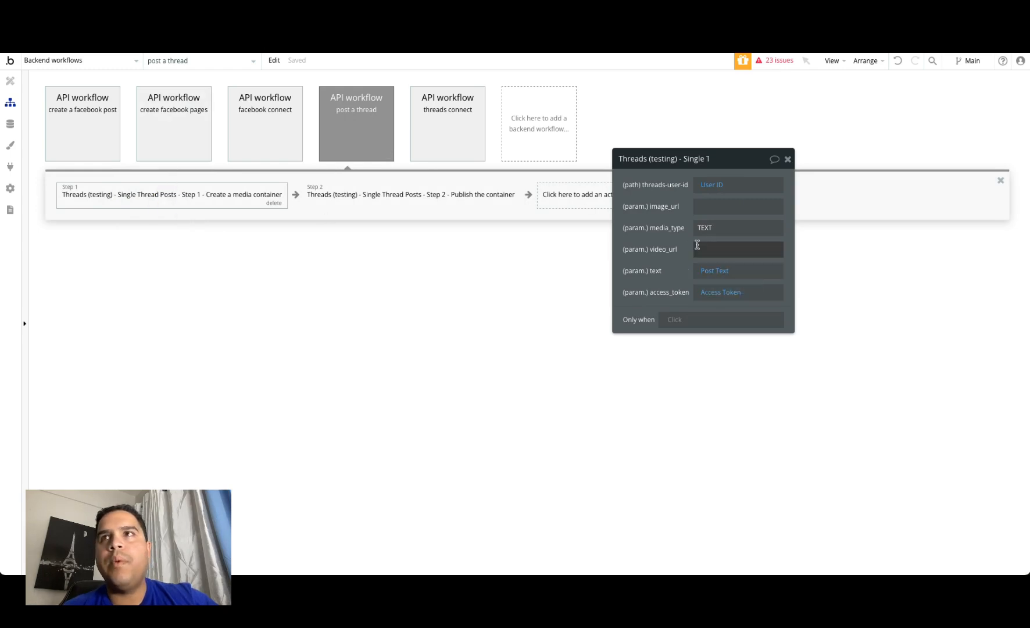
pyautogui.click(347, 131)
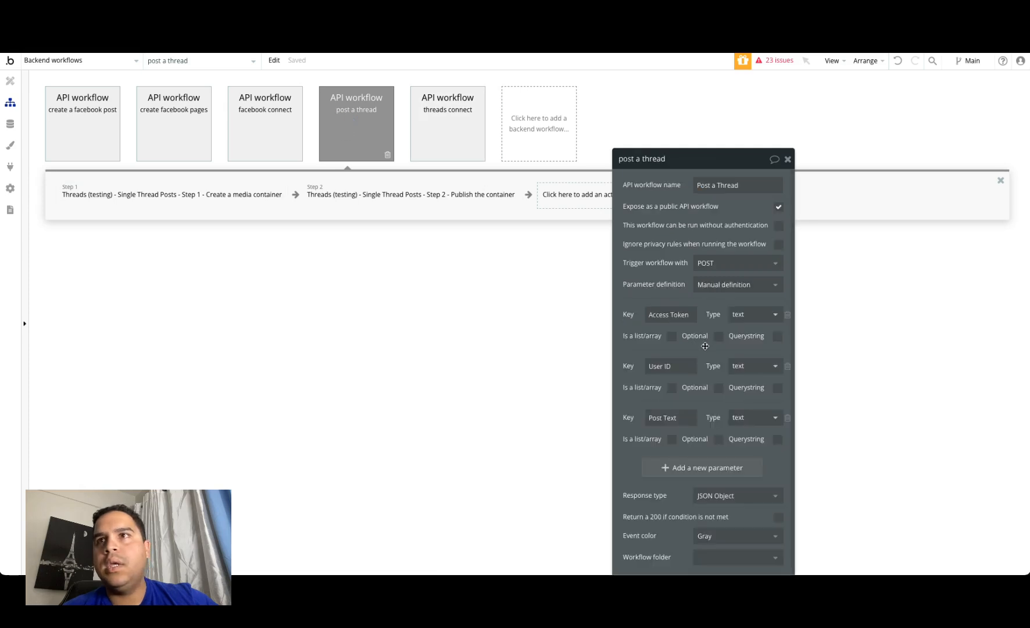
pyautogui.click(351, 203)
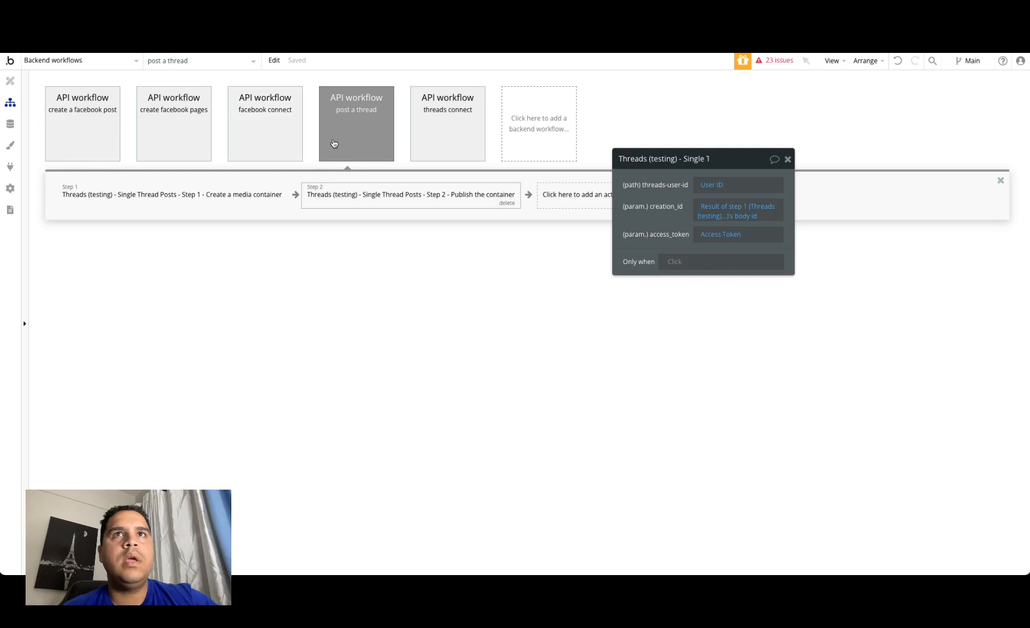
# Step: Return to the threads_integration page design, hide the Dashboard Main Group, and show the Write a Thread Main Group
pyautogui.click(90, 65)
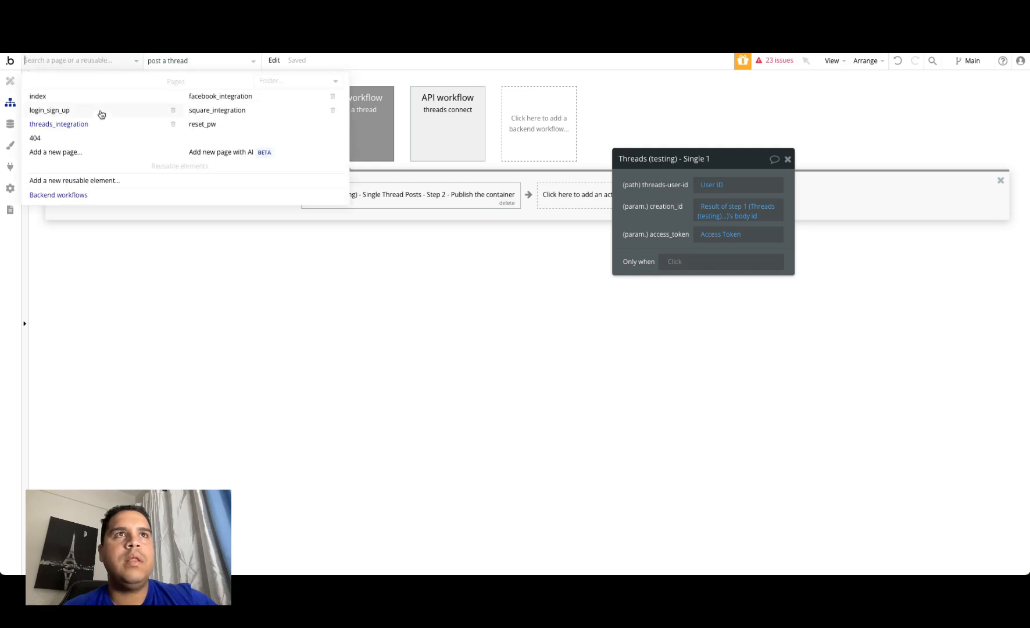
pyautogui.click(71, 127)
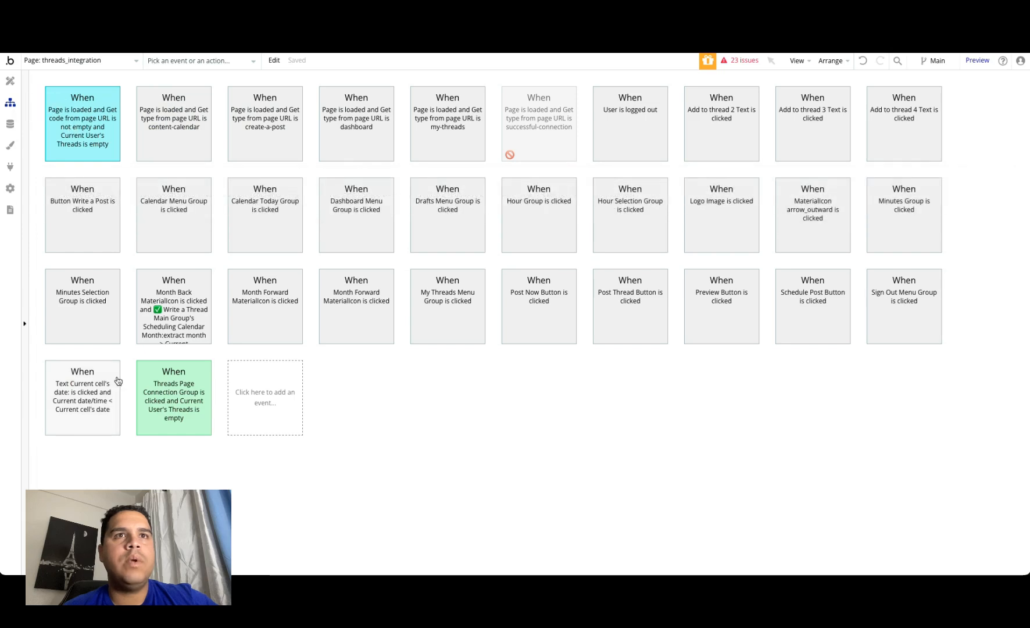
pyautogui.click(11, 82)
pyautogui.click(29, 217)
pyautogui.click(129, 251)
pyautogui.click(129, 285)
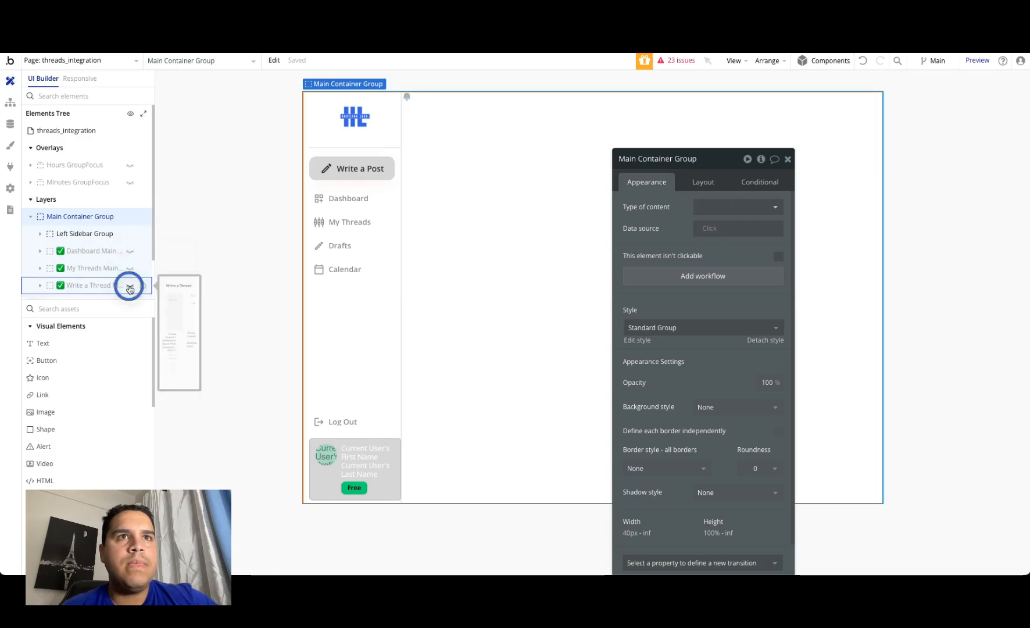
# Step: Expand the Write a Thread Main Group down to its Right Sidebar Group and show the hidden Schedule Post group
pyautogui.click(40, 285)
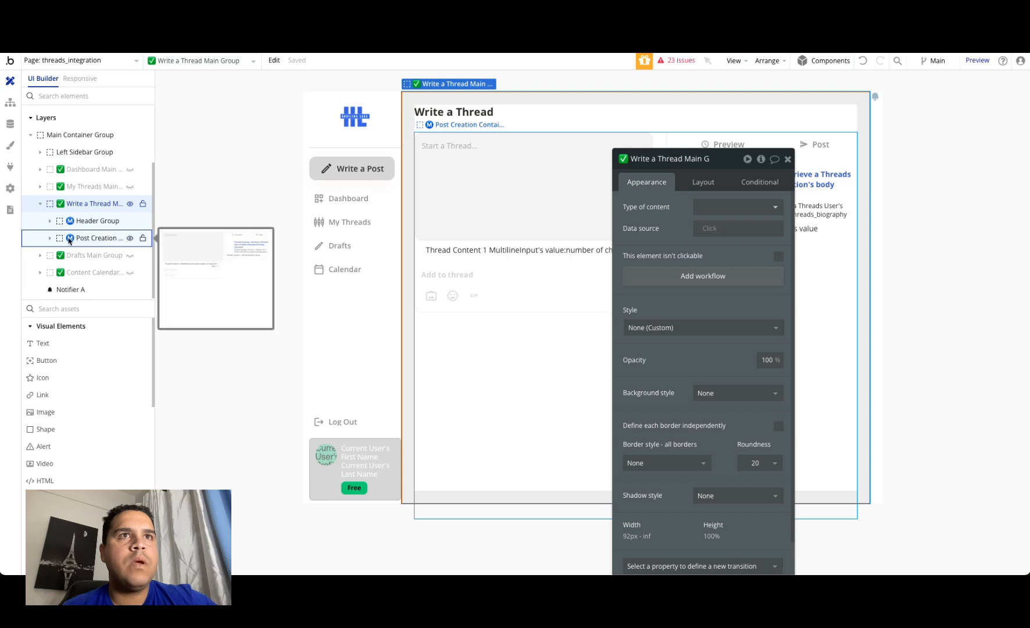
pyautogui.click(51, 239)
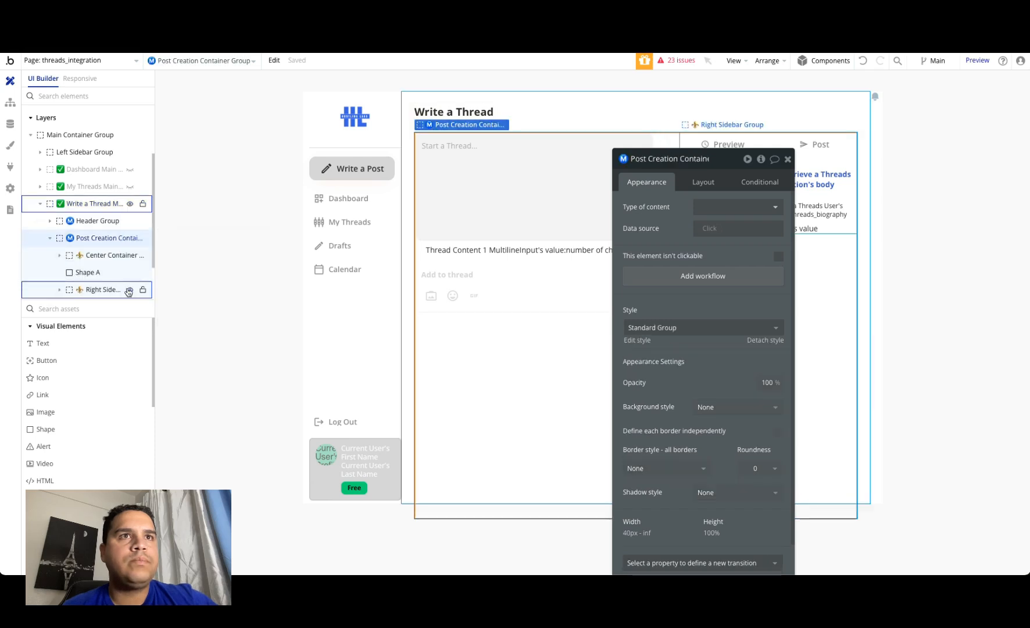
pyautogui.click(57, 292)
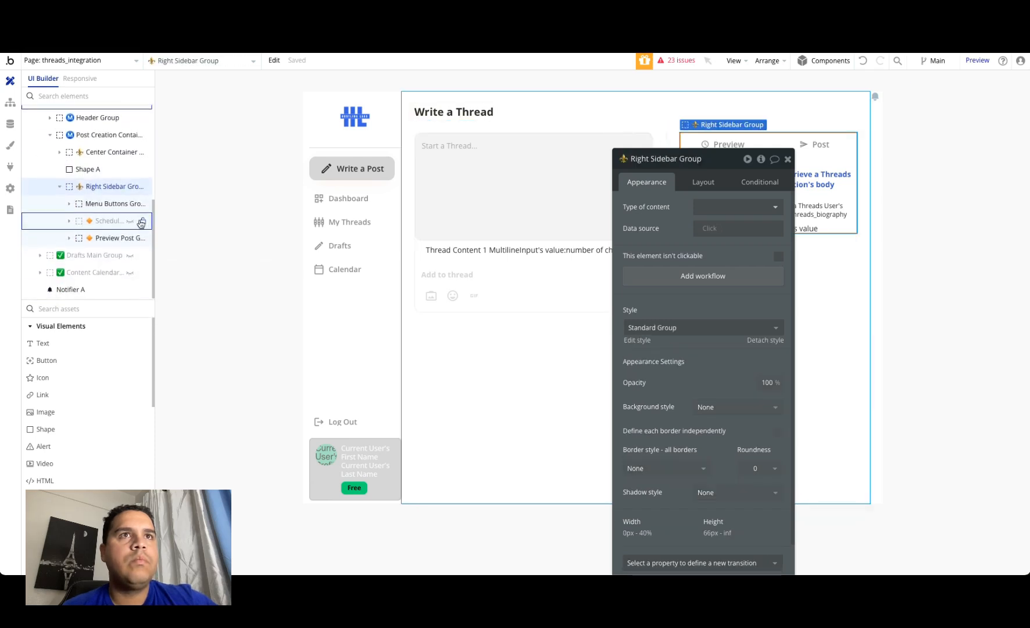
pyautogui.click(130, 221)
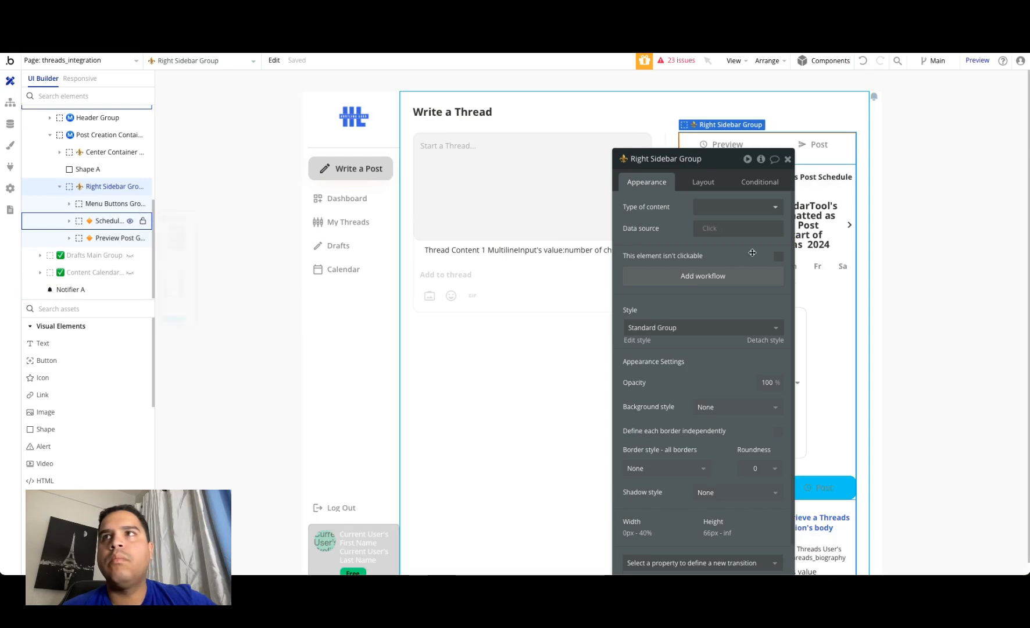
# Step: Open the Post Now Button's workflow and delete its media container creation and container publishing actions
pyautogui.click(823, 492)
pyautogui.click(708, 298)
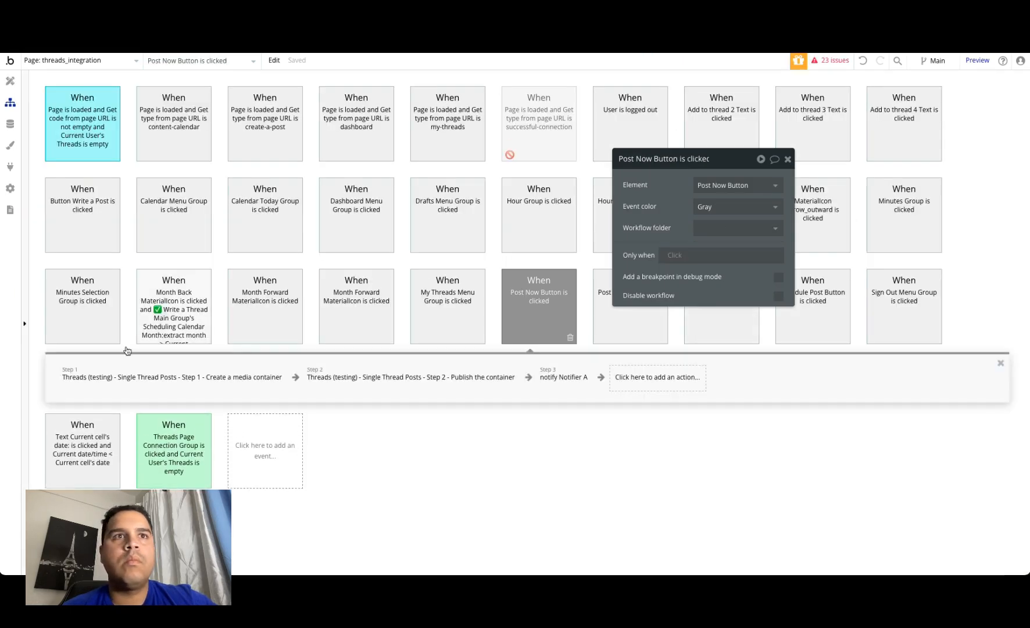
pyautogui.click(109, 389)
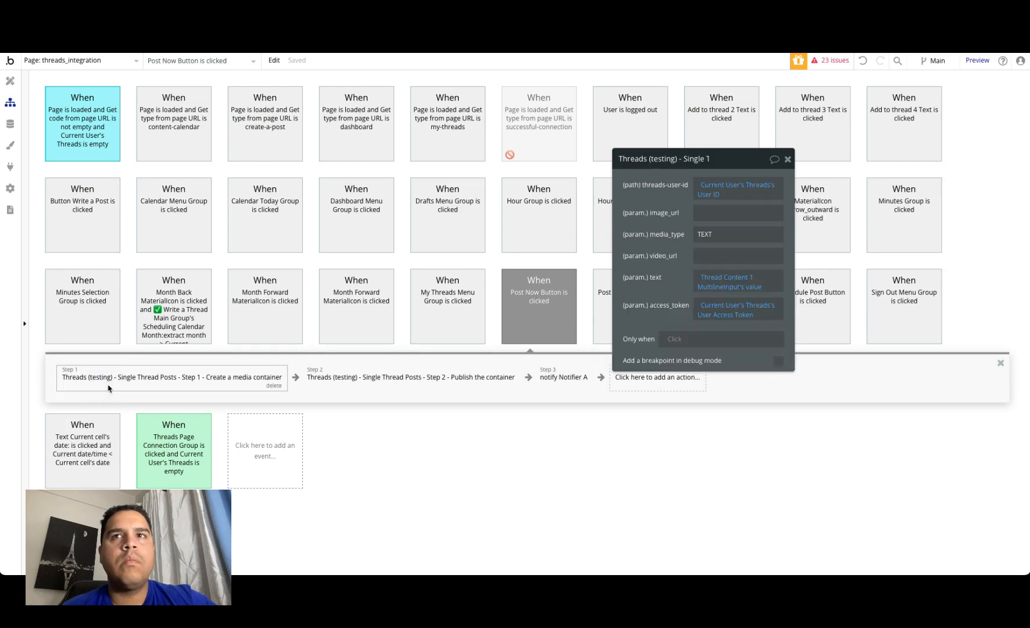
pyautogui.click(278, 384)
pyautogui.click(161, 379)
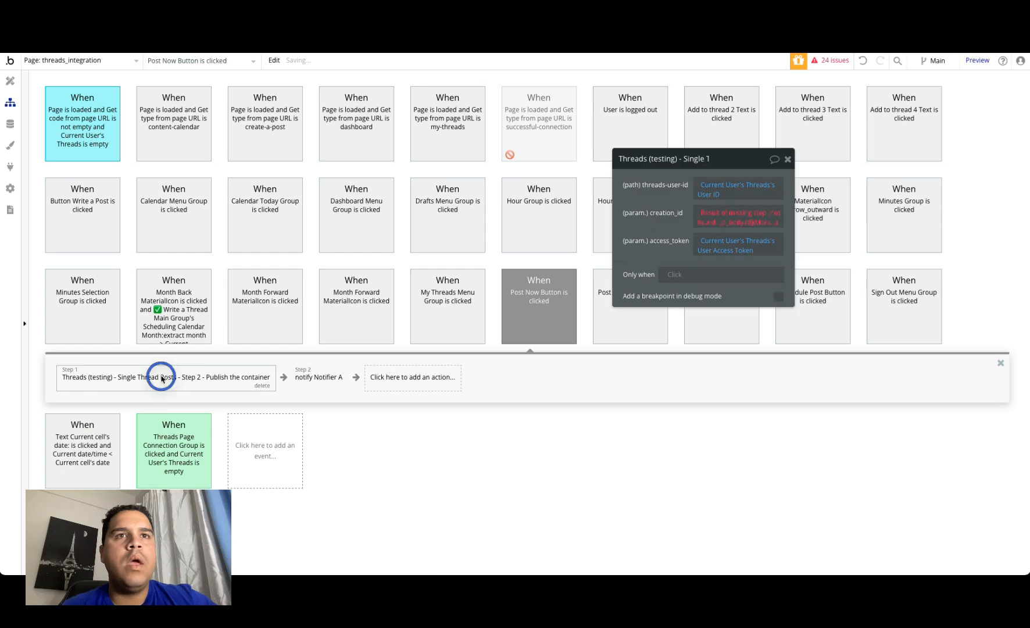
pyautogui.click(257, 386)
# Step: Add a Schedule API Workflow action before the Notifier A action and set its API workflow to post a thread
pyautogui.click(55, 377)
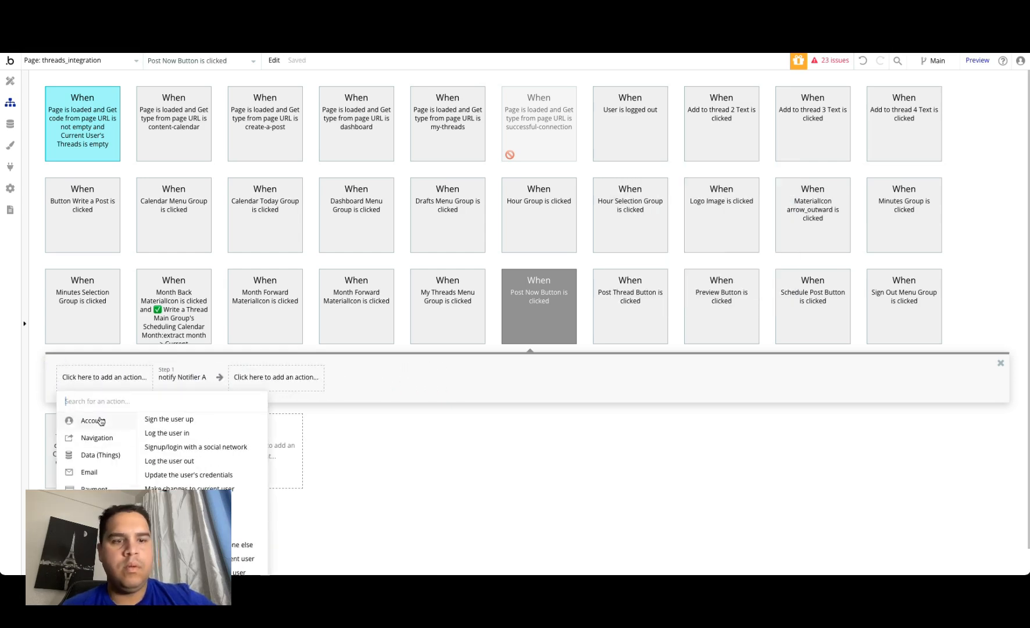
pyautogui.write('api')
pyautogui.scroll(-2, 119, 426)
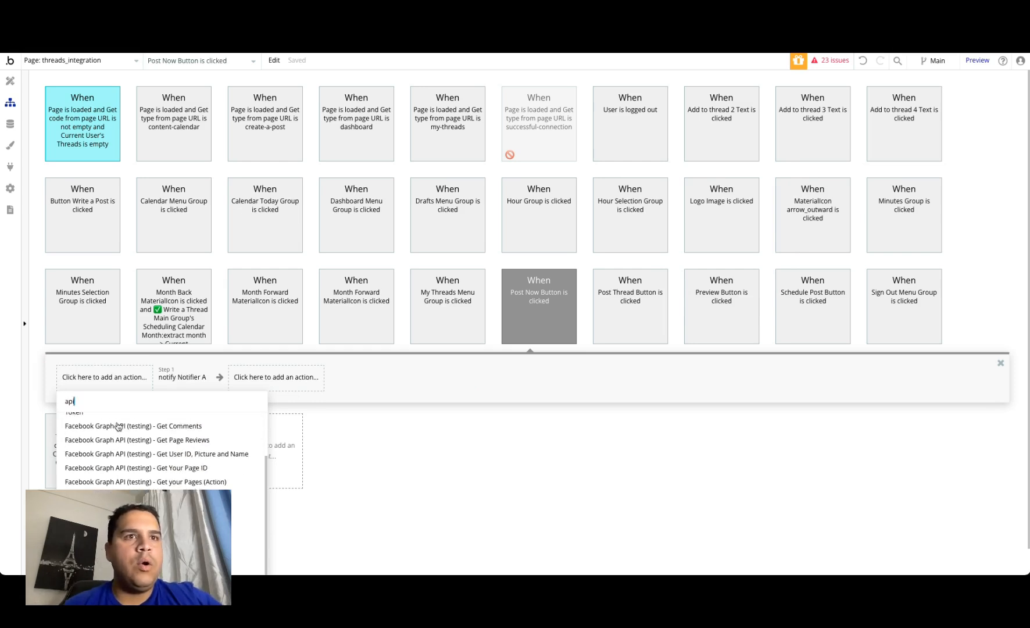
pyautogui.click(164, 504)
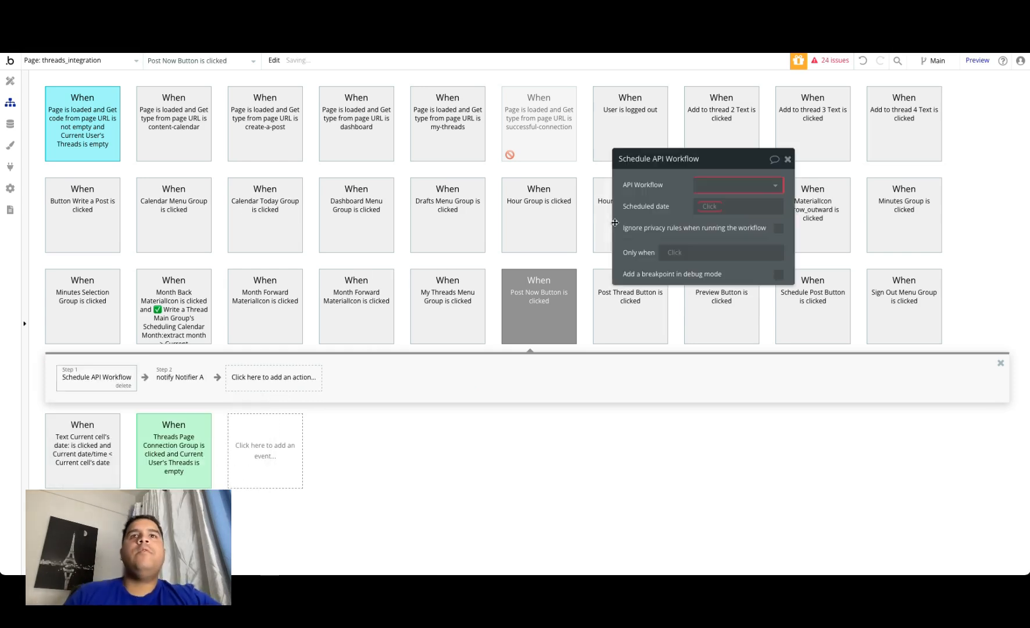
pyautogui.click(746, 184)
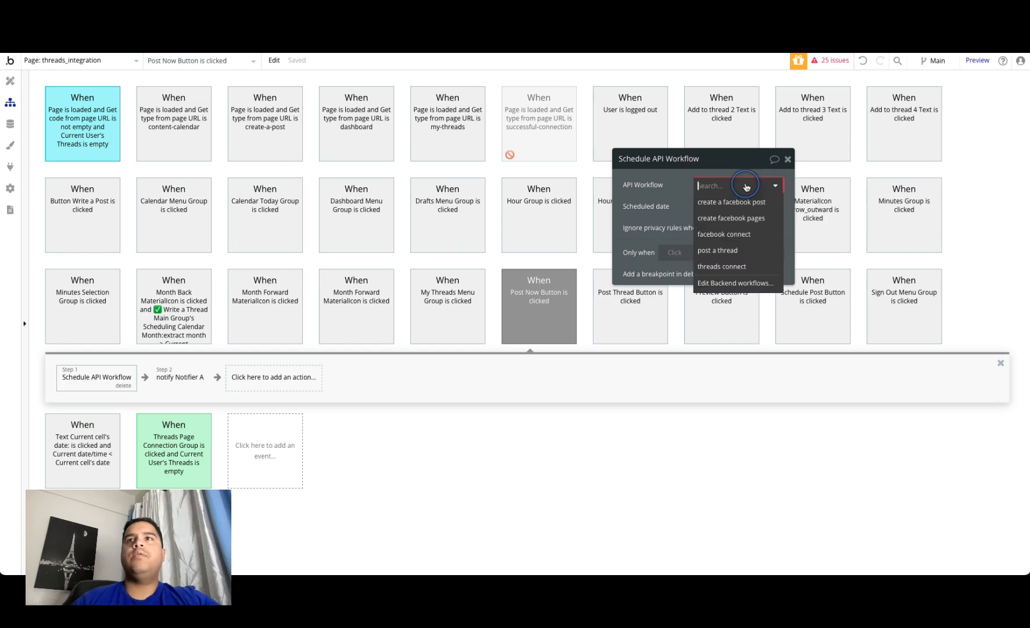
pyautogui.click(741, 251)
# Step: Set the scheduled workflow's Access Token parameter to Current User's Threads's User Access Token
pyautogui.click(716, 207)
pyautogui.click(821, 207)
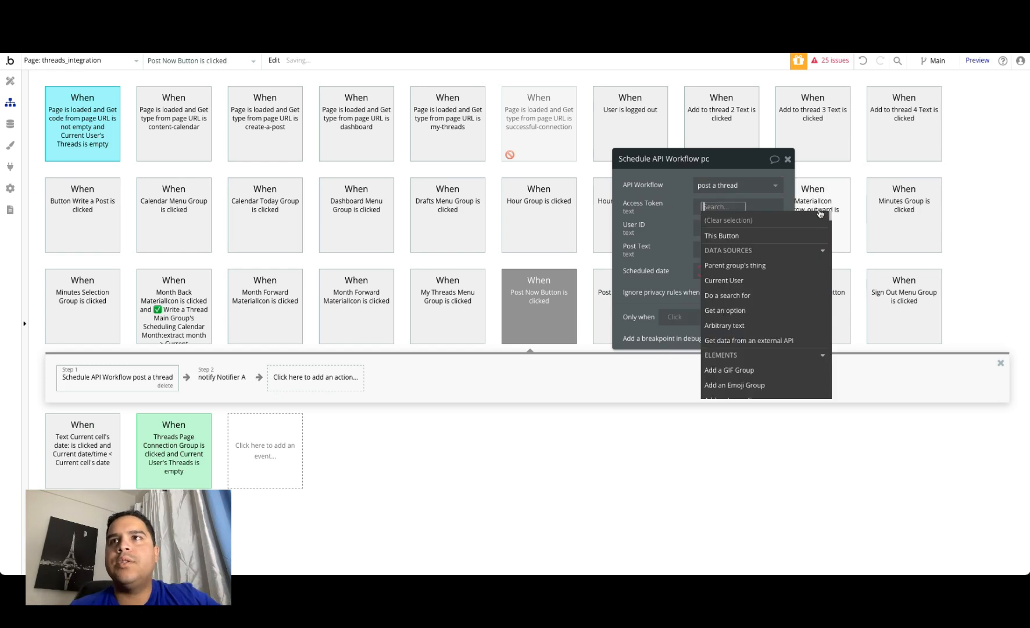
pyautogui.click(727, 286)
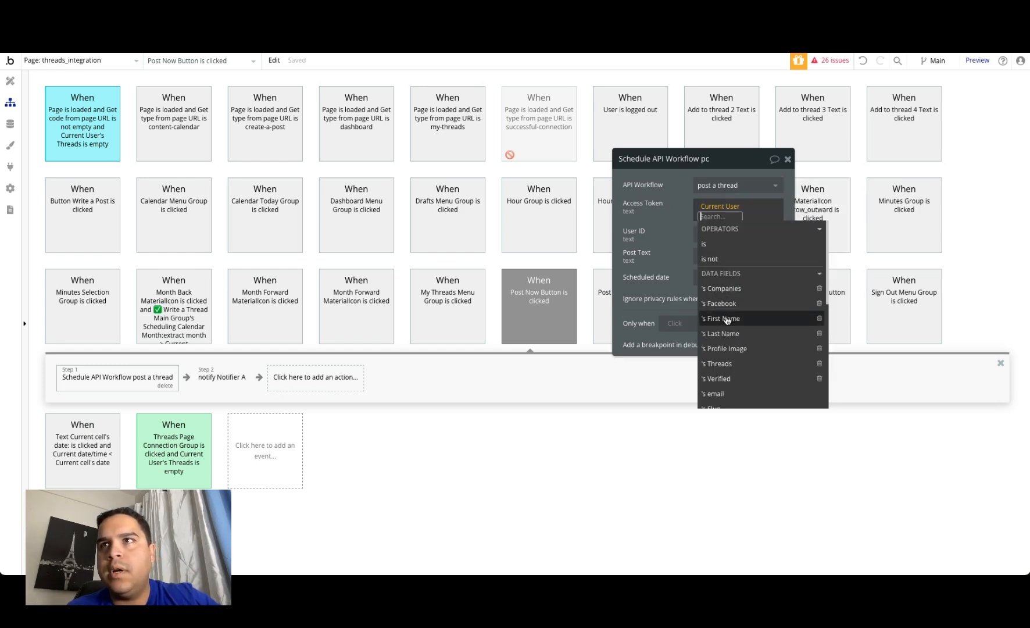
pyautogui.click(727, 364)
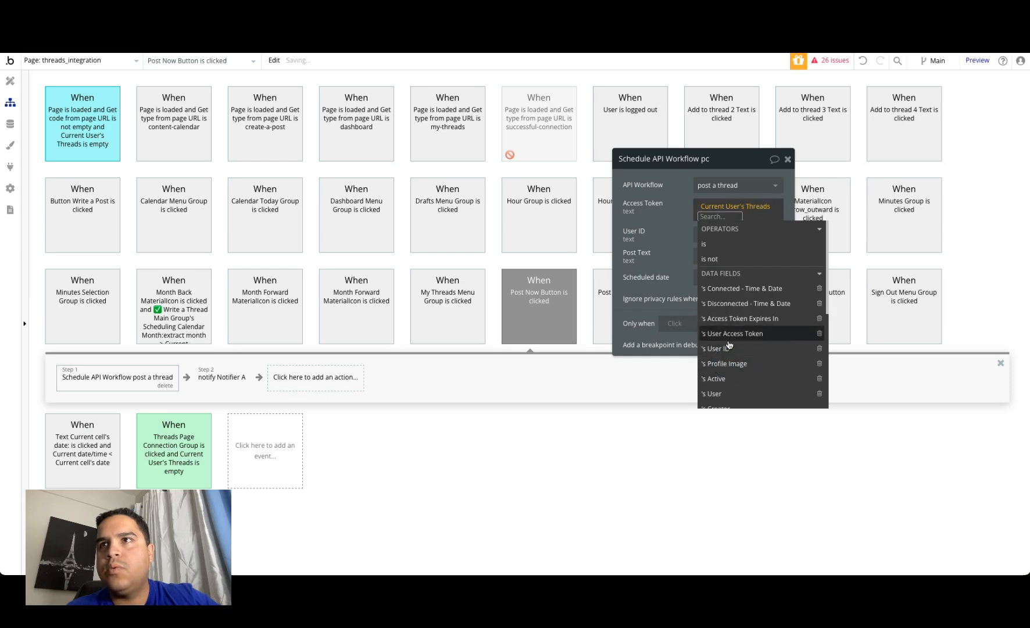
pyautogui.click(729, 336)
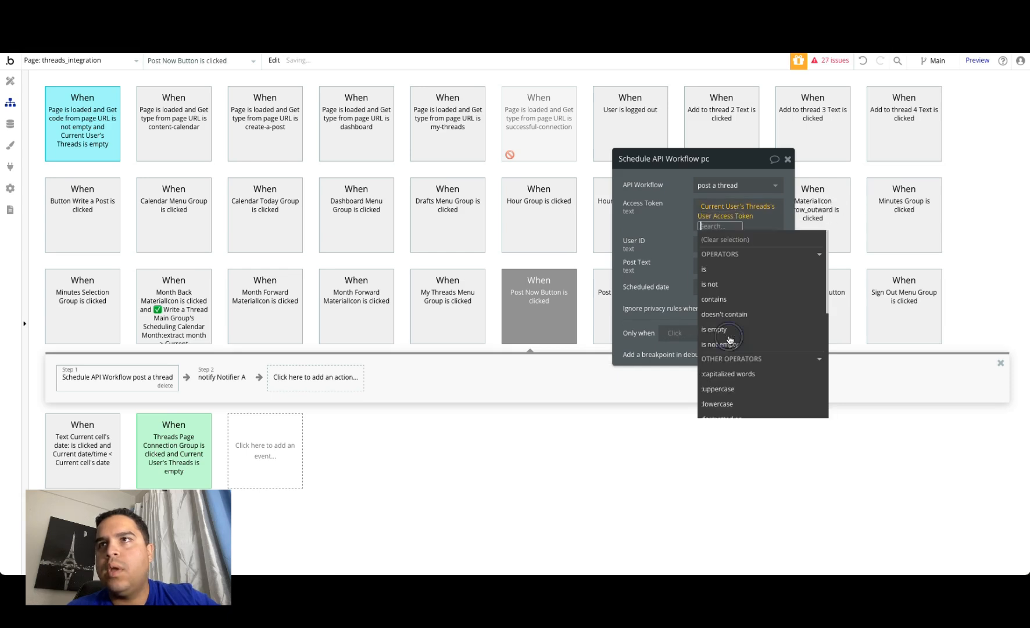
pyautogui.click(679, 236)
# Step: Set the scheduled workflow's User ID parameter to Current User's Threads's User ID
pyautogui.click(736, 241)
pyautogui.click(820, 235)
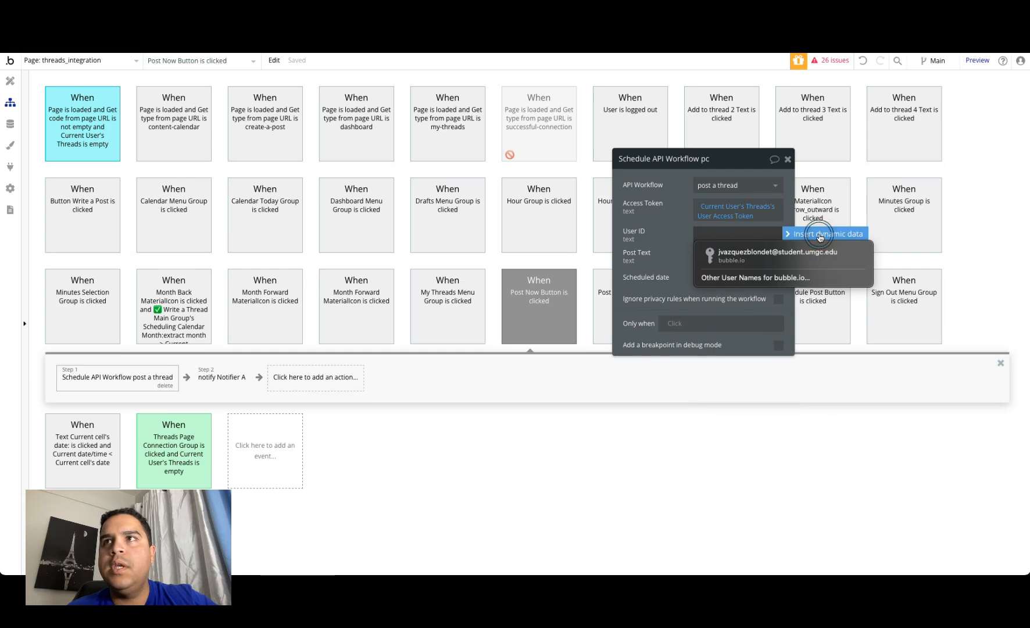
pyautogui.click(723, 313)
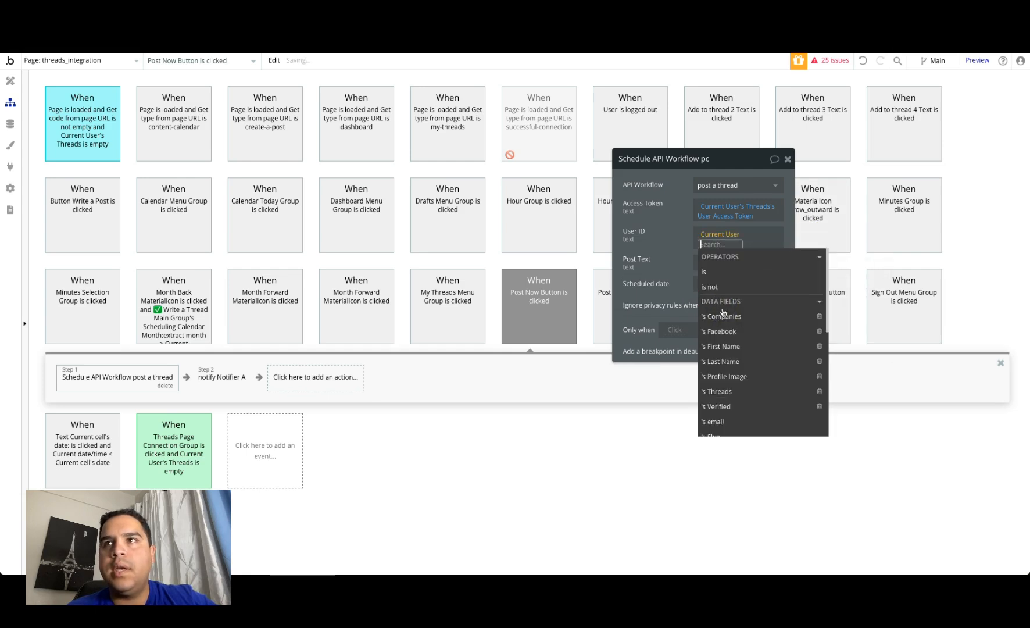
pyautogui.click(722, 391)
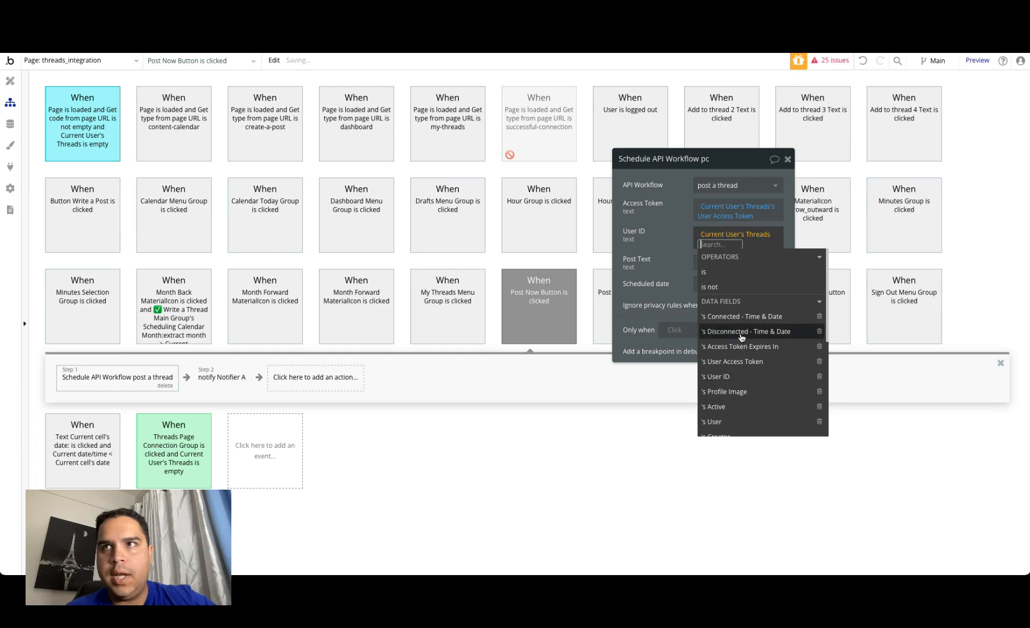
pyautogui.click(729, 378)
# Step: Set the scheduled date of the post a thread workflow to Current date/time
pyautogui.click(710, 284)
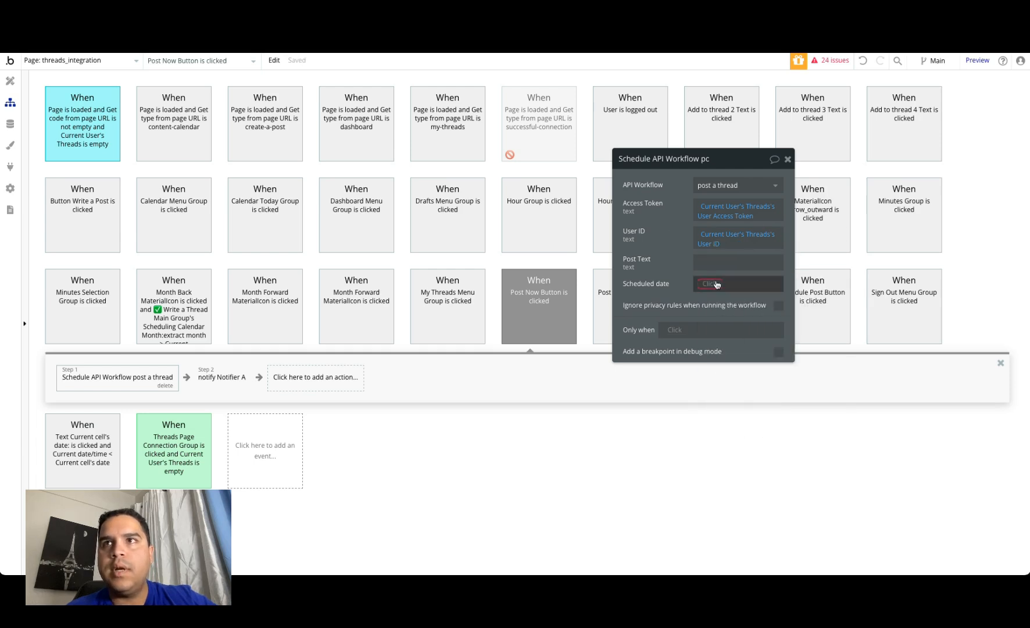
pyautogui.write('curr')
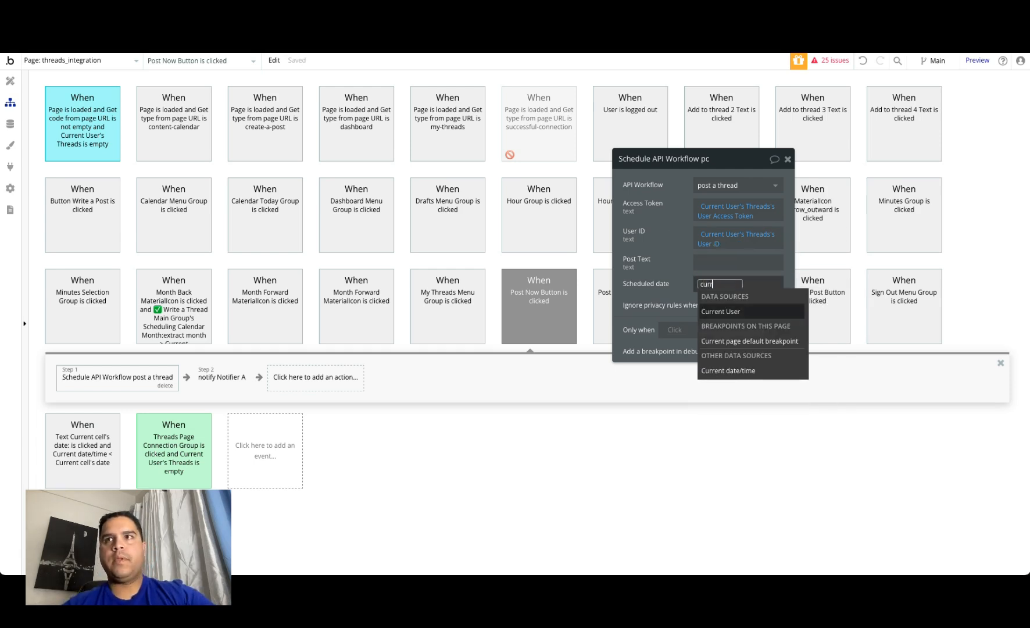
pyautogui.click(724, 371)
pyautogui.click(671, 254)
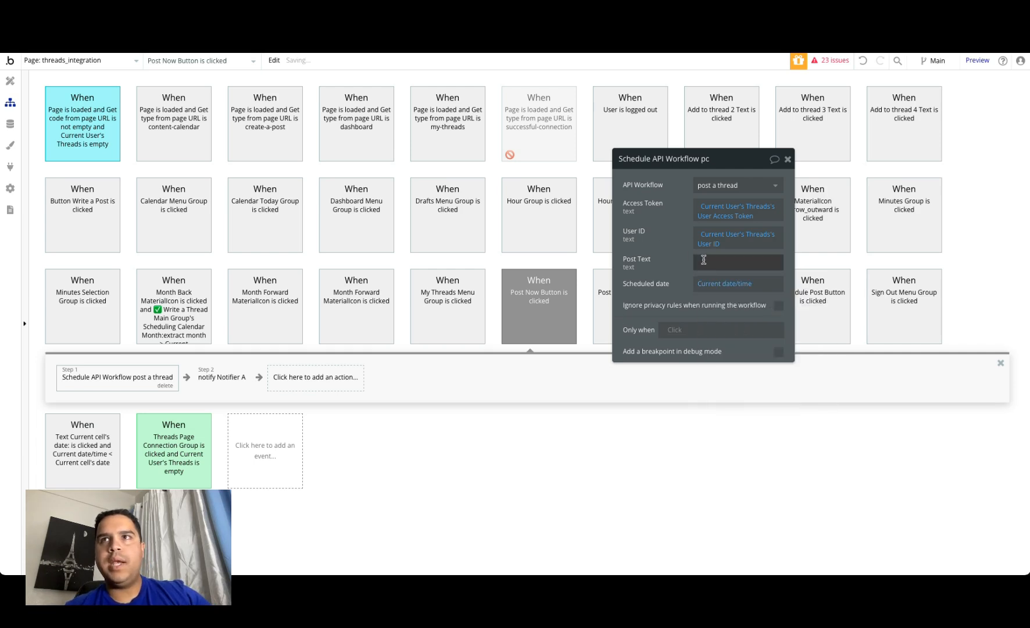
# Step: Set the Post Text parameter to Thread Content 1 MultilineInput's value and leave the workflow editor
pyautogui.click(810, 260)
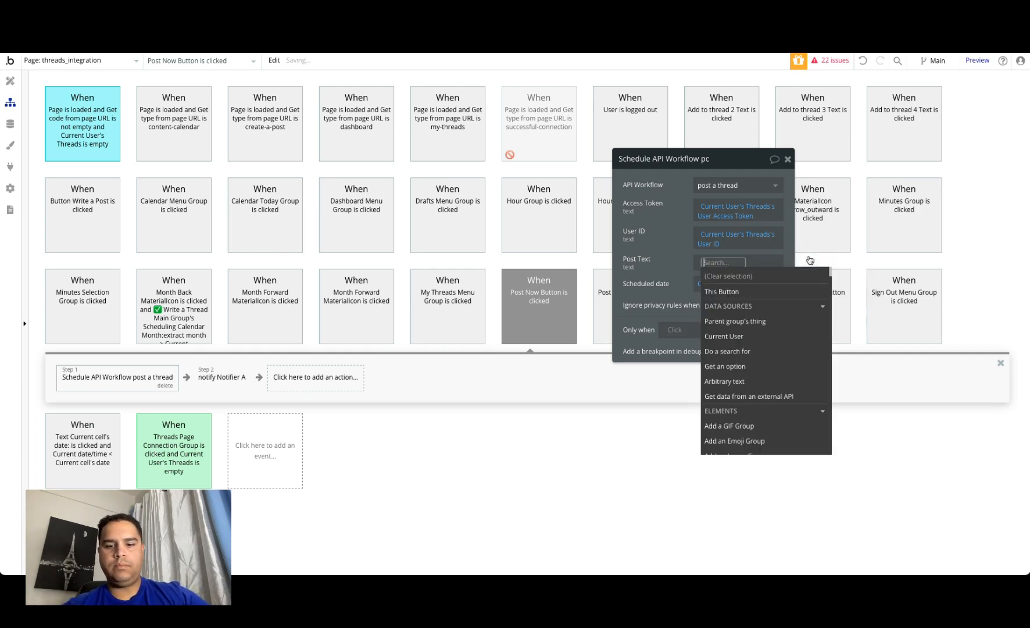
pyautogui.write('multi')
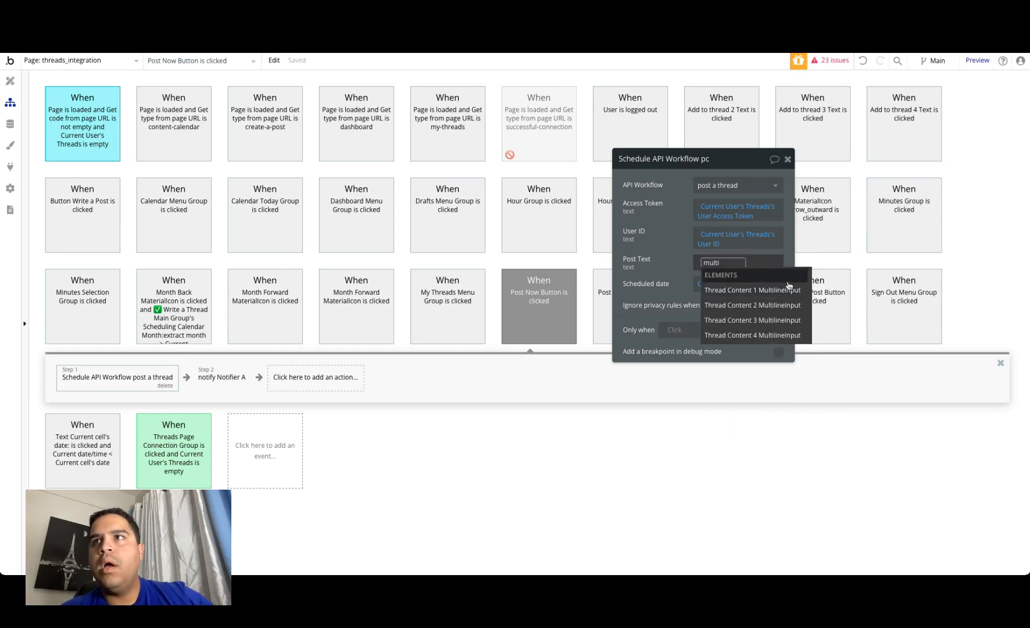
pyautogui.click(781, 290)
pyautogui.click(713, 310)
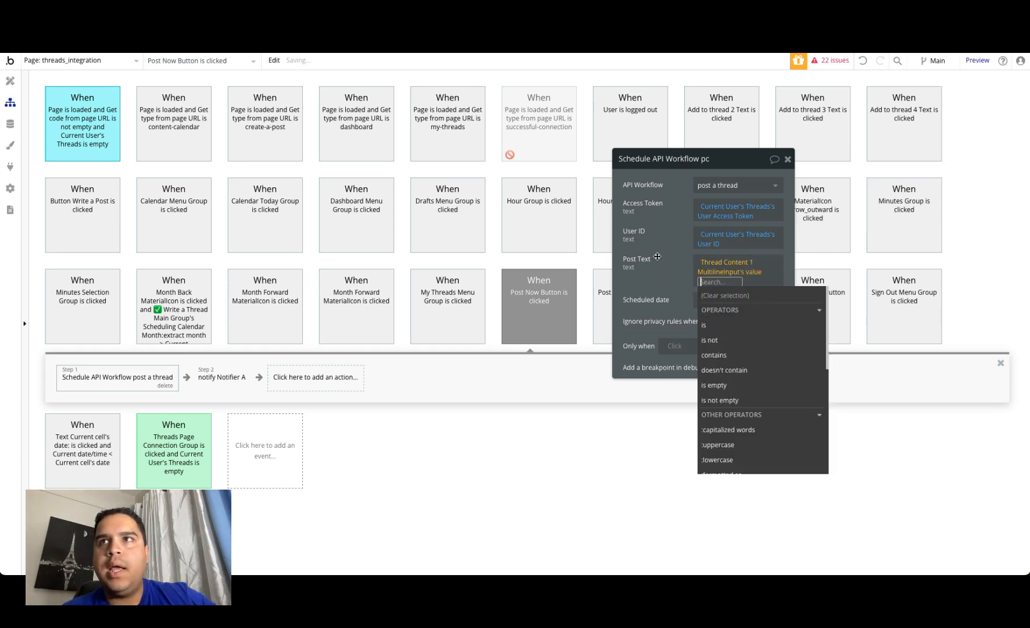
pyautogui.click(657, 257)
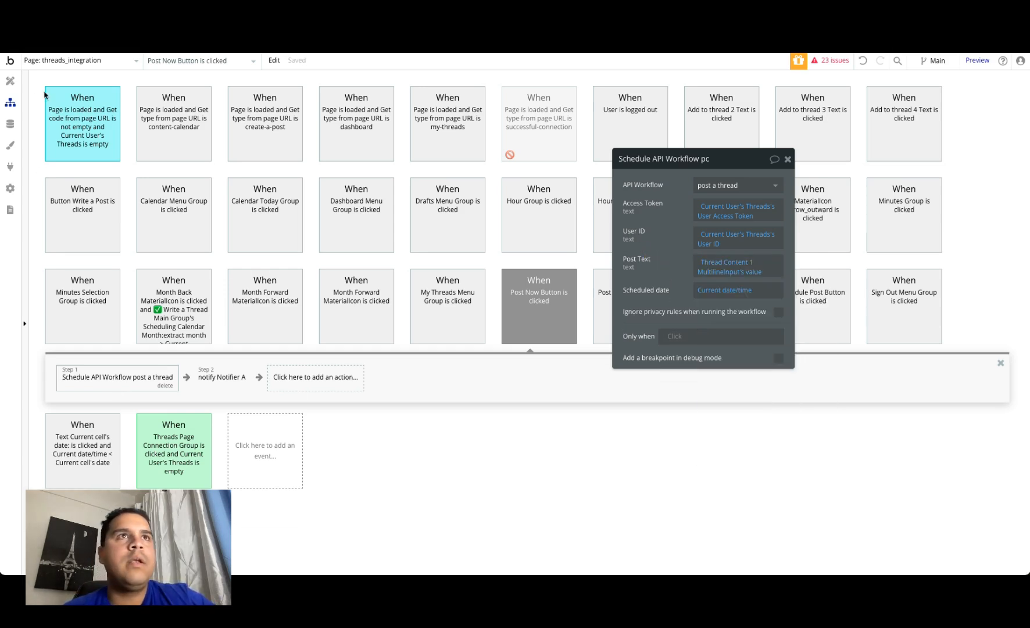
pyautogui.click(10, 81)
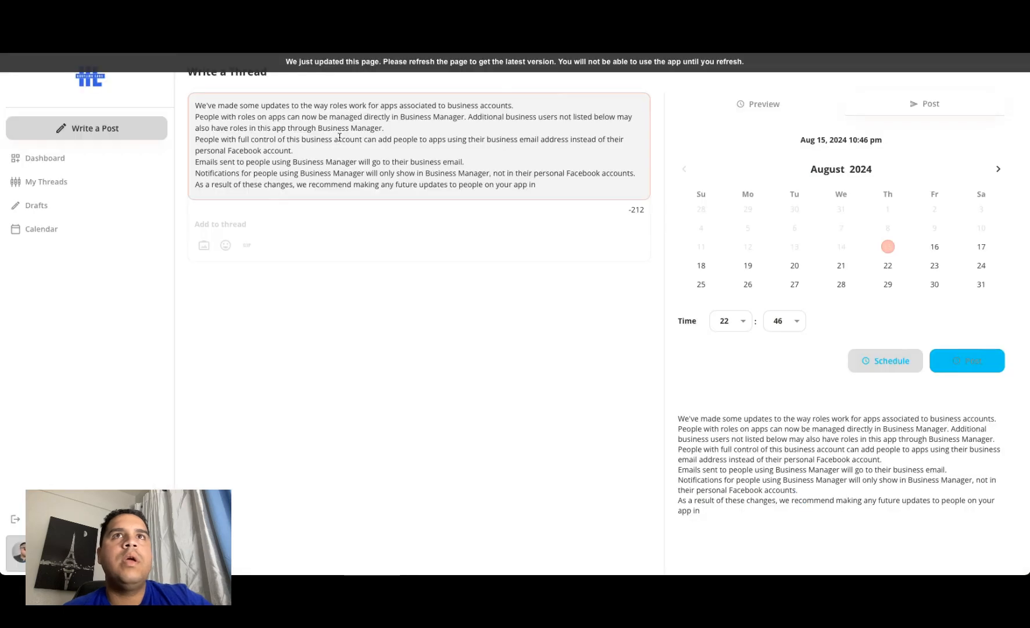
# Step: Copy the business account roles text, reload the demo app, paste it as a new thread, and post it immediately
pyautogui.click(365, 116)
pyautogui.hotkey('ctrl', 'a')
pyautogui.hotkey('ctrl', 'c')
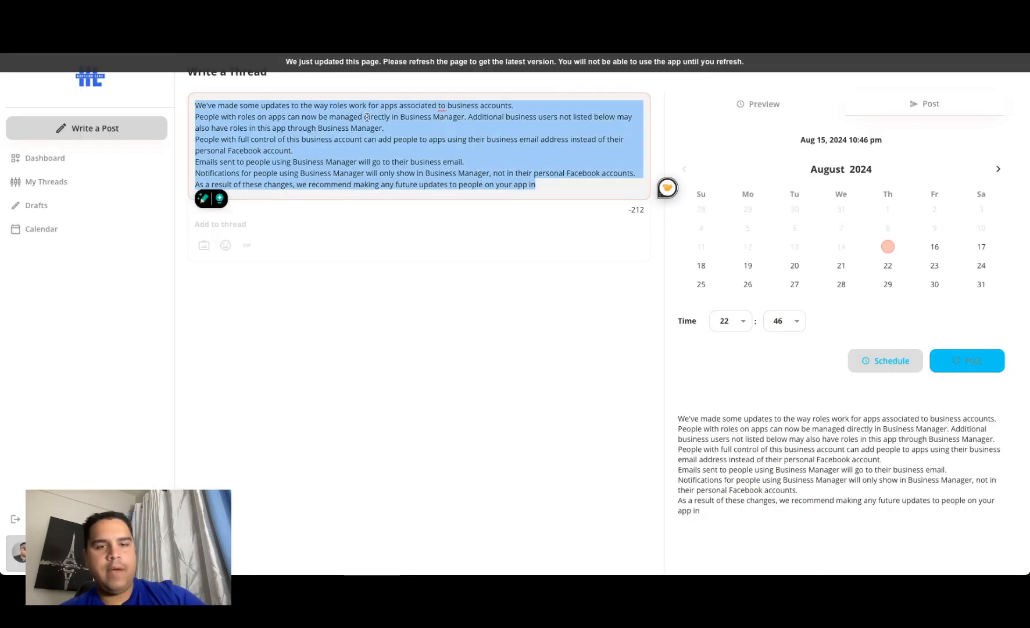
pyautogui.click(440, 64)
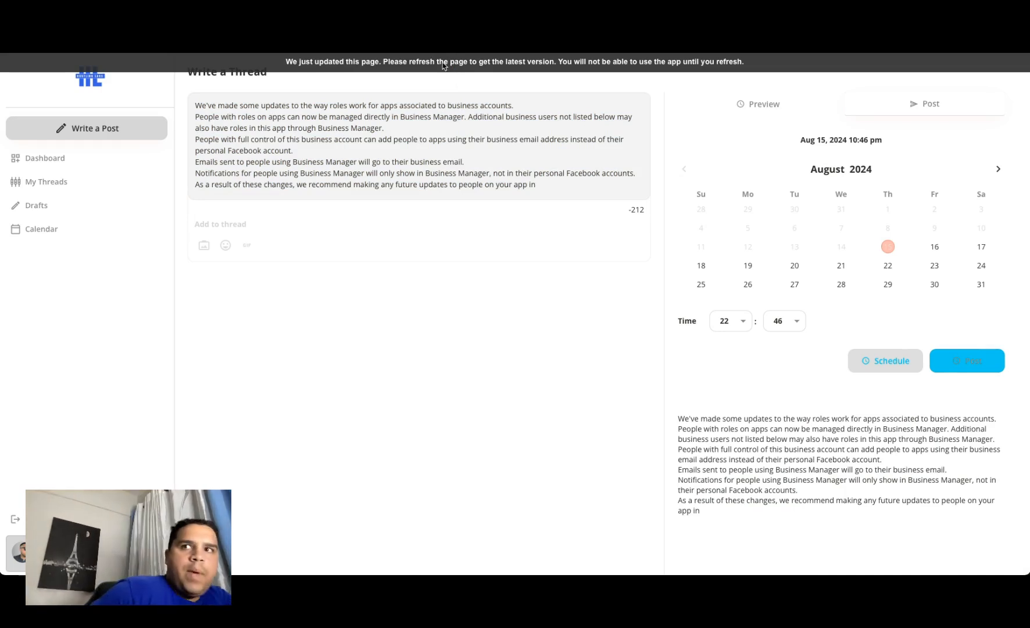
pyautogui.press('super+r')
pyautogui.click(361, 108)
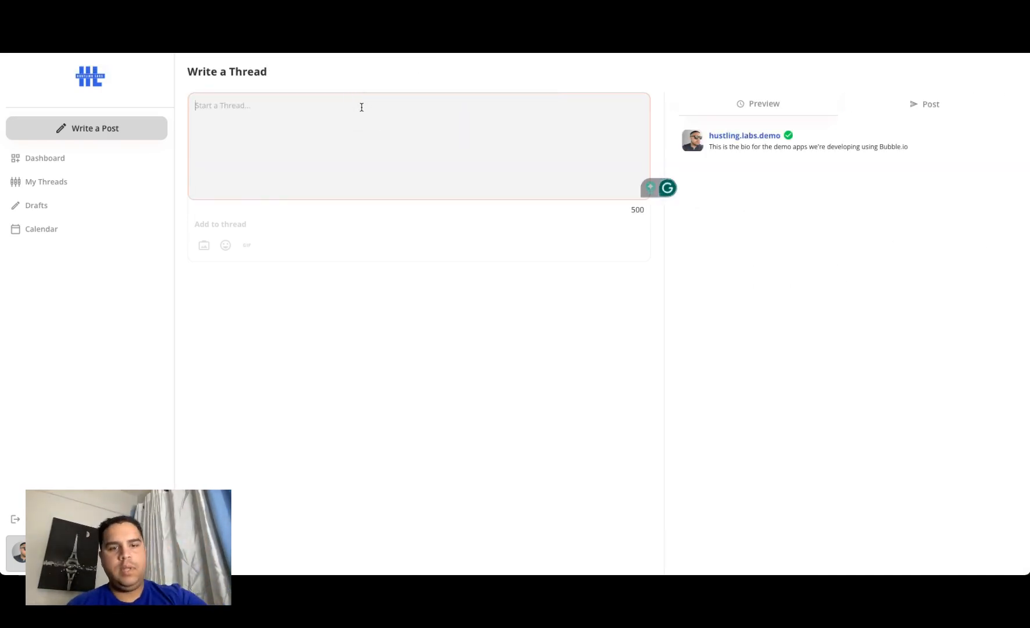
pyautogui.hotkey('ctrl', 'v')
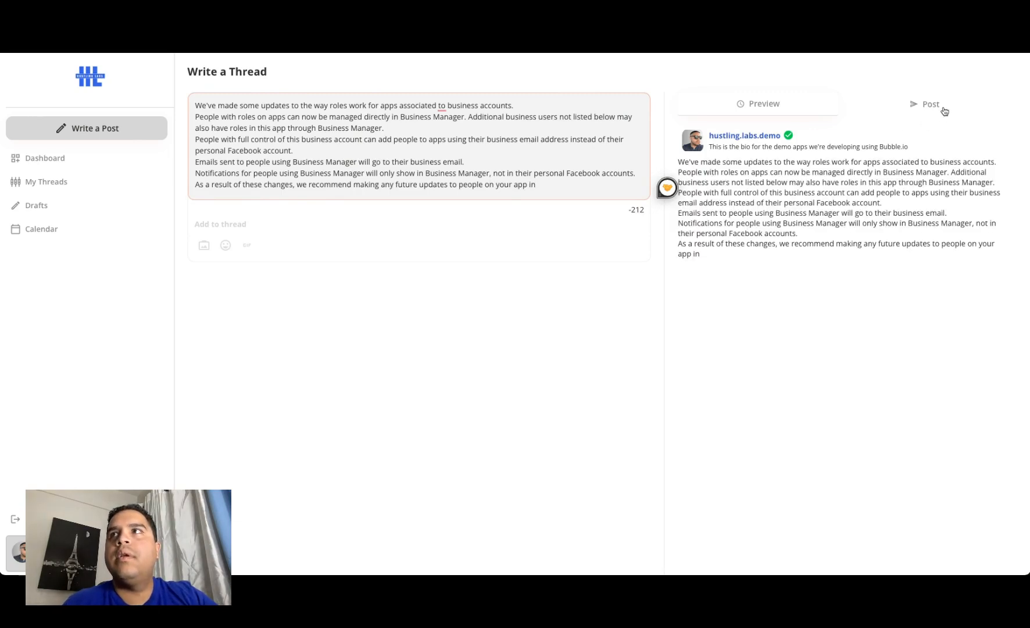
pyautogui.click(943, 108)
pyautogui.click(973, 359)
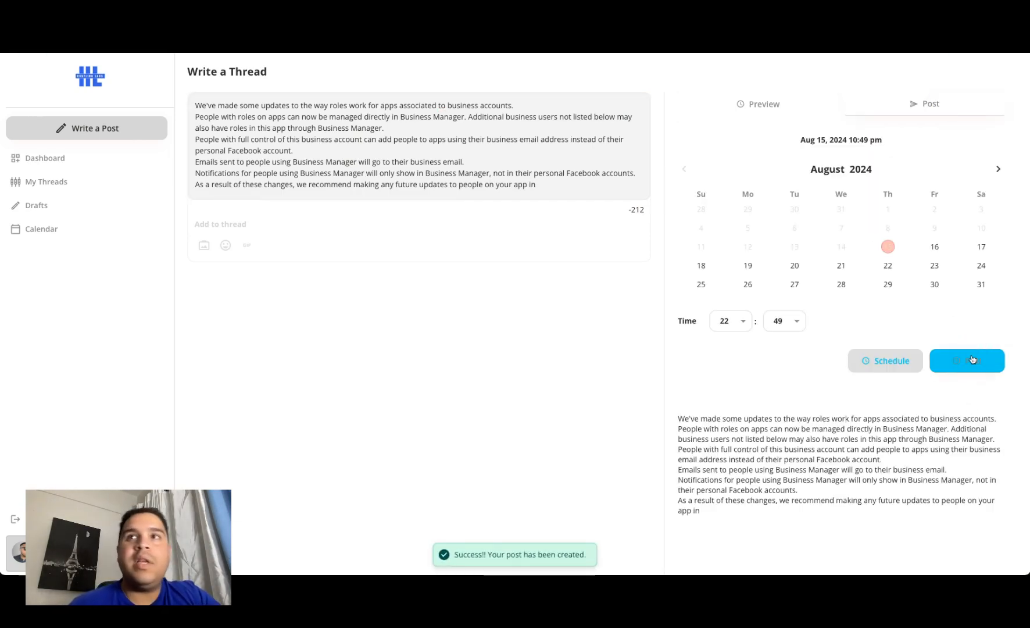
# Step: Switch to Threads and check the refreshed hustling.labs.demo profile for the business account roles post
pyautogui.click(926, 46)
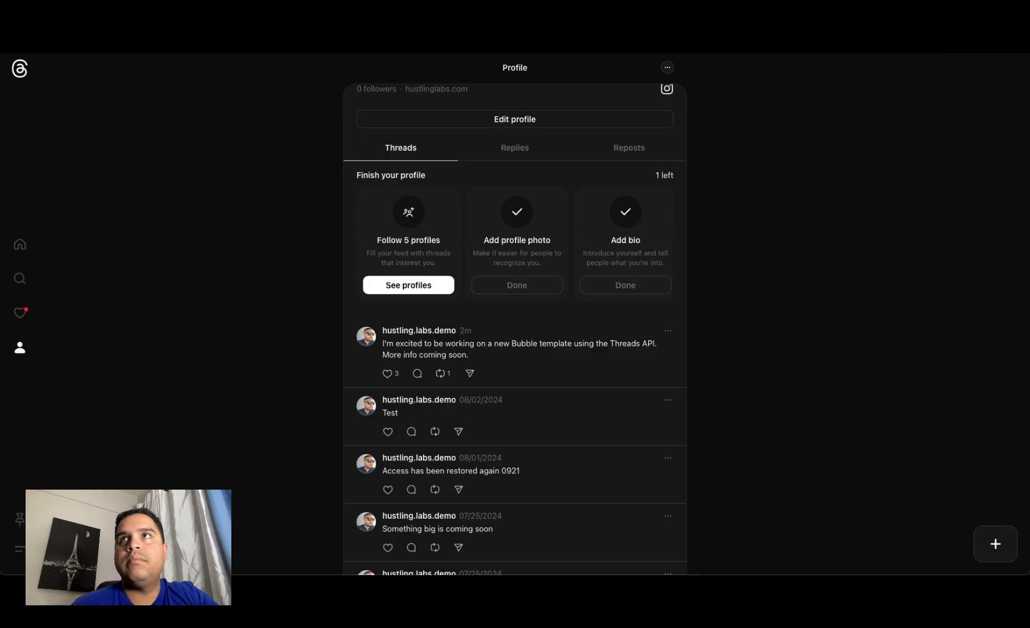
pyautogui.click(735, 37)
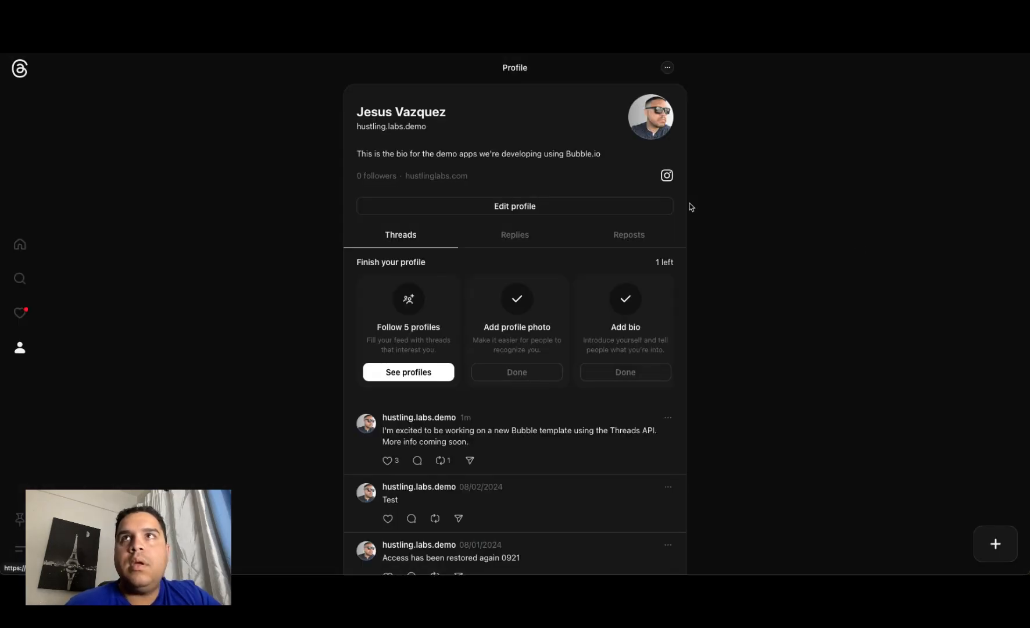
pyautogui.press('super+r')
pyautogui.scroll(-1, 711, 351)
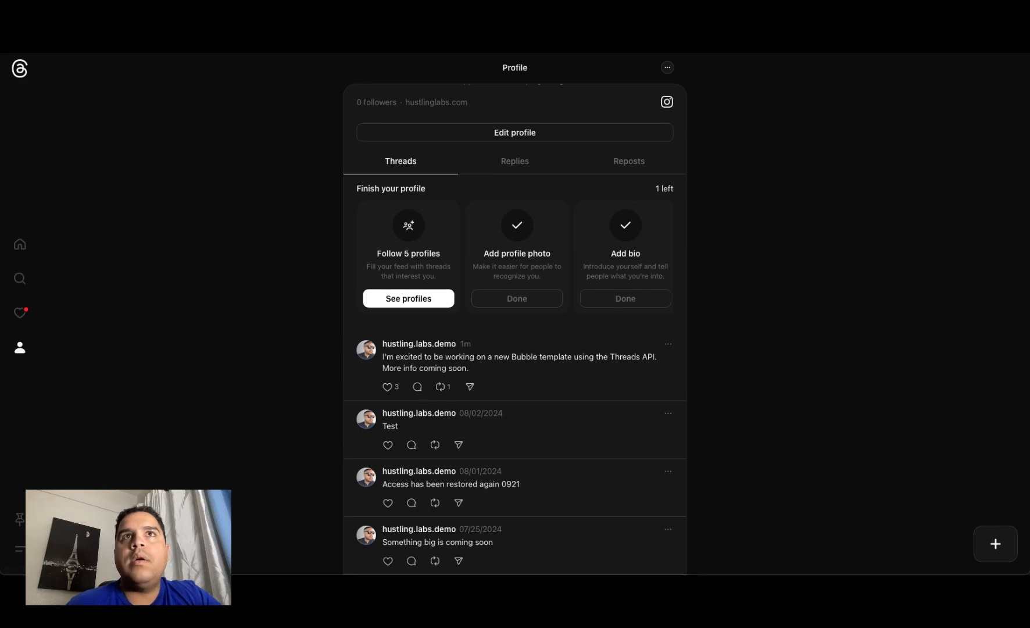
# Step: In the Bubble editor, insert a Reset relevant inputs action between the scheduled post a thread step and the Notifier step of Post Now Button's workflow
pyautogui.click(315, 45)
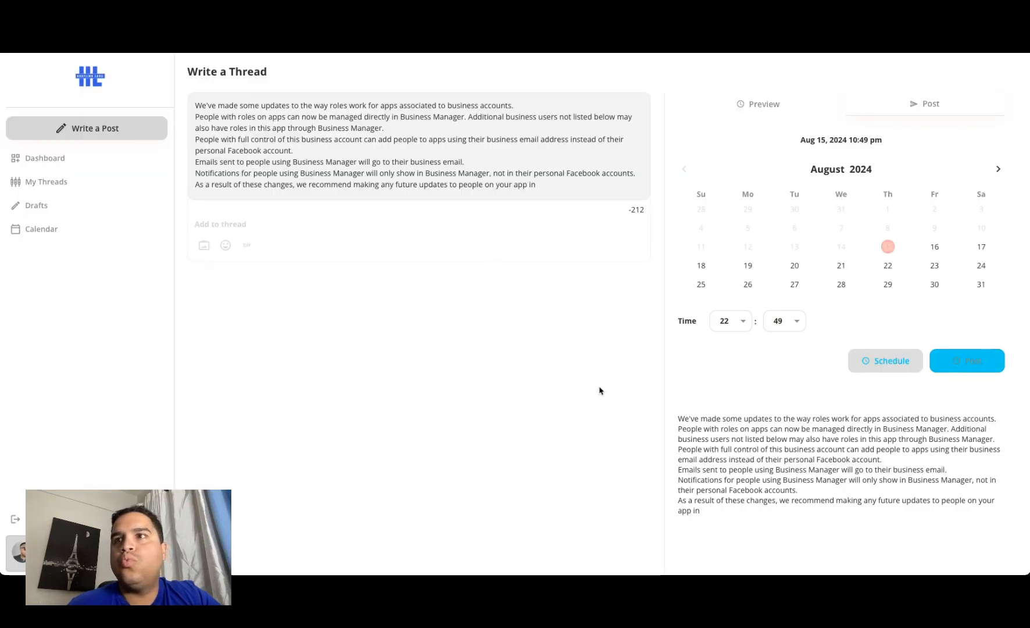
pyautogui.click(245, 46)
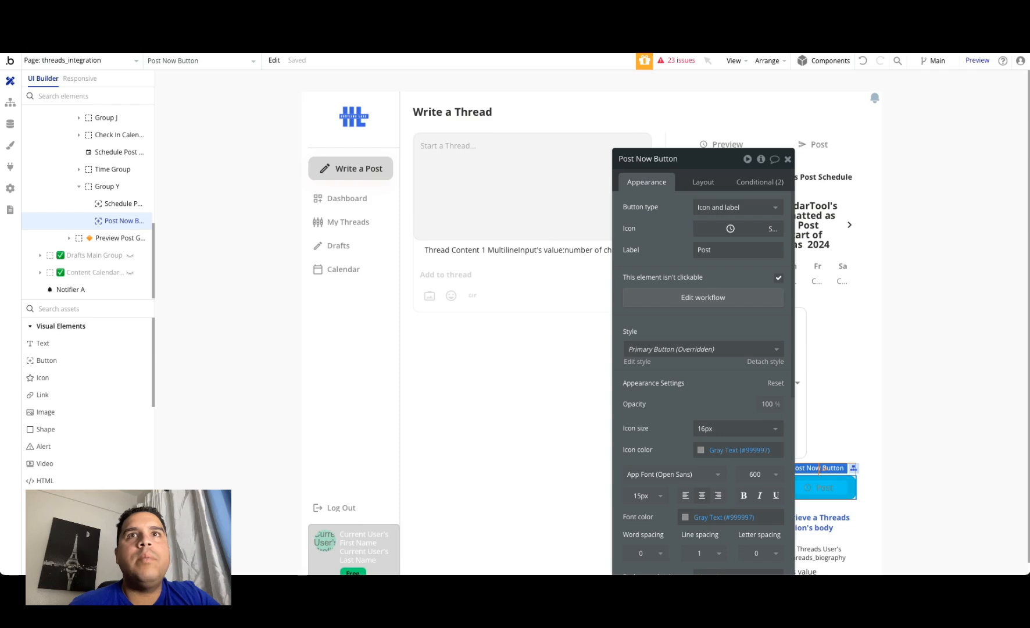
pyautogui.moveTo(704, 258); pyautogui.dragTo(273, 137)
pyautogui.click(266, 174)
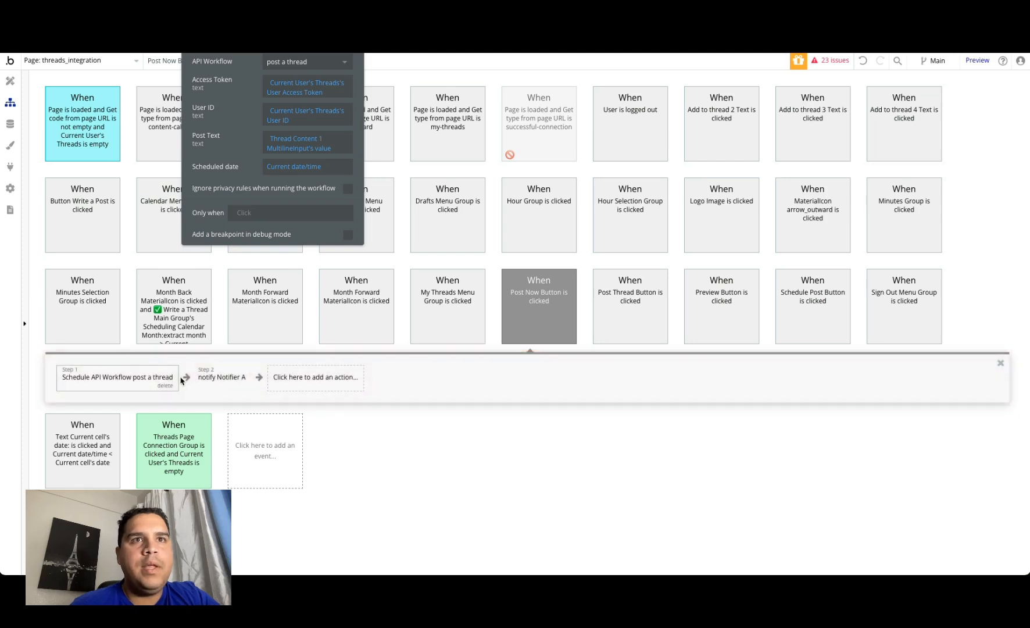
pyautogui.click(189, 379)
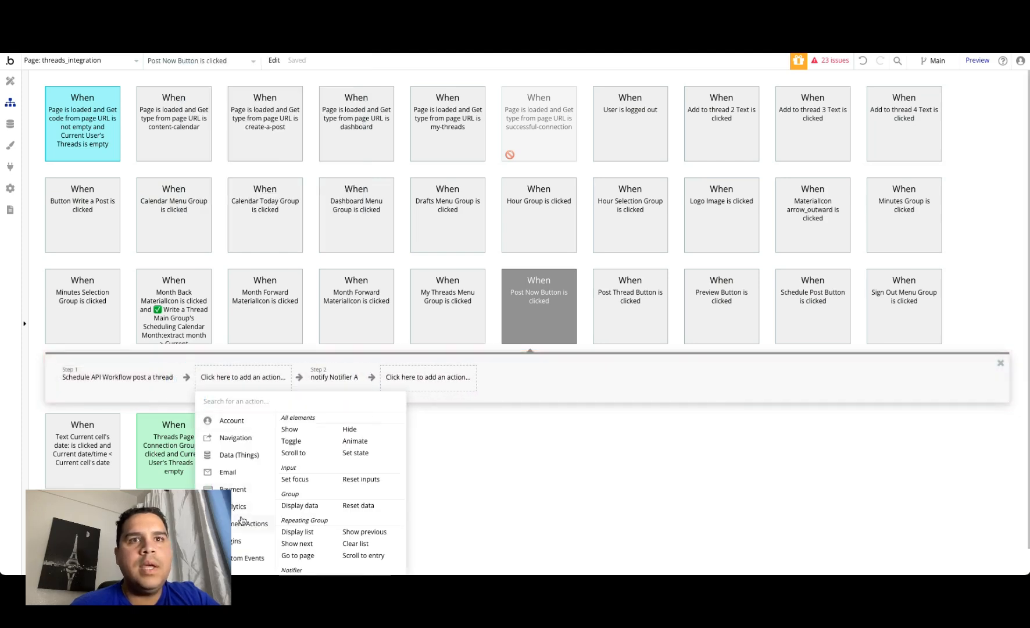
pyautogui.click(366, 482)
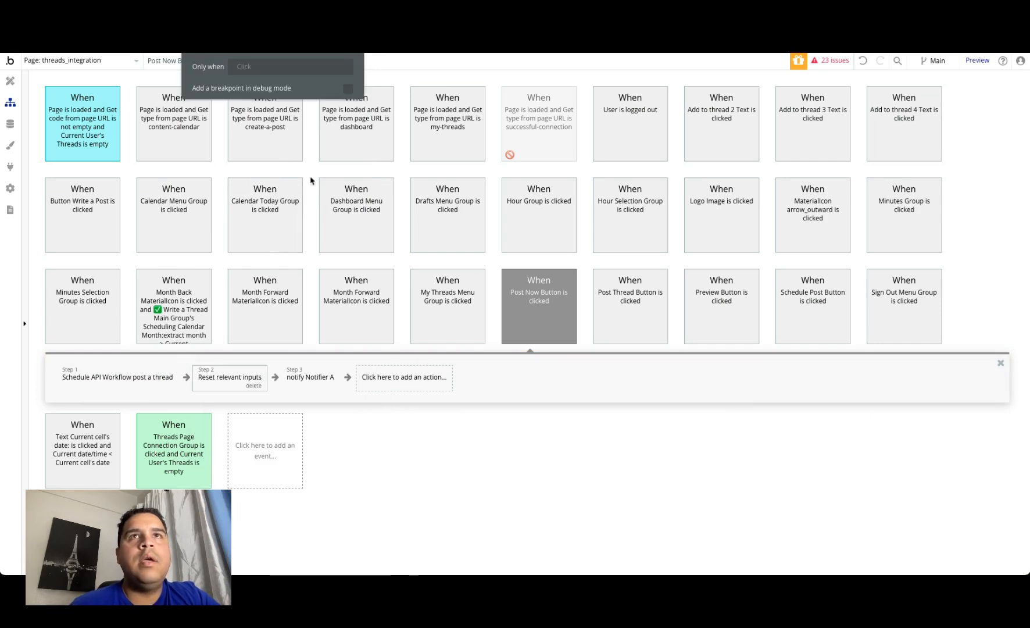
pyautogui.moveTo(341, 87); pyautogui.dragTo(336, 116)
pyautogui.click(354, 66)
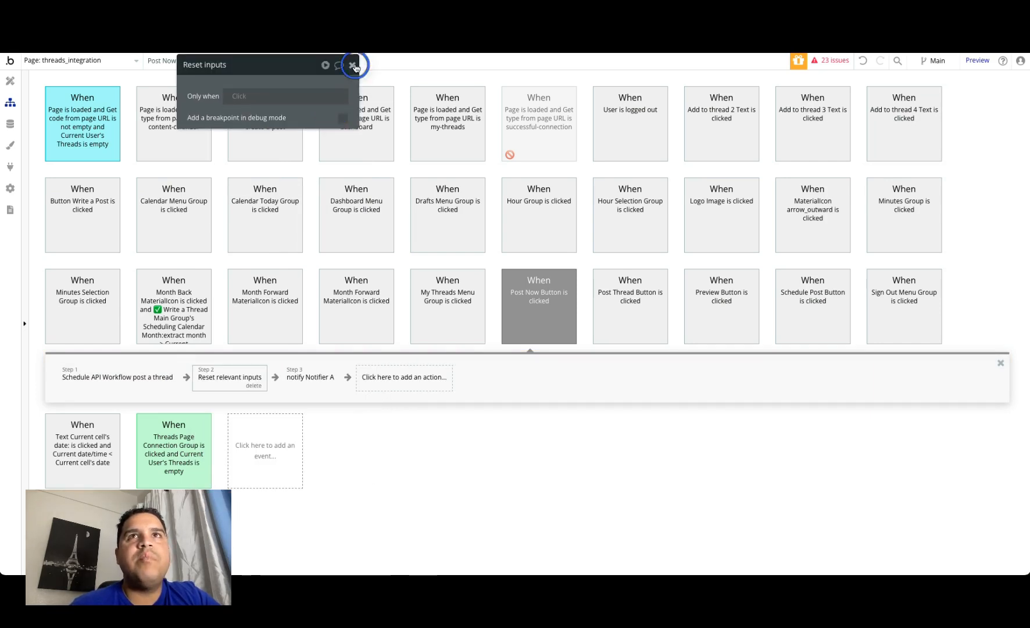
# Step: Reload the demo app, write the thread "Jajajajaja ja aja aja aja aj", and post it immediately
pyautogui.click(296, 23)
pyautogui.click(292, 62)
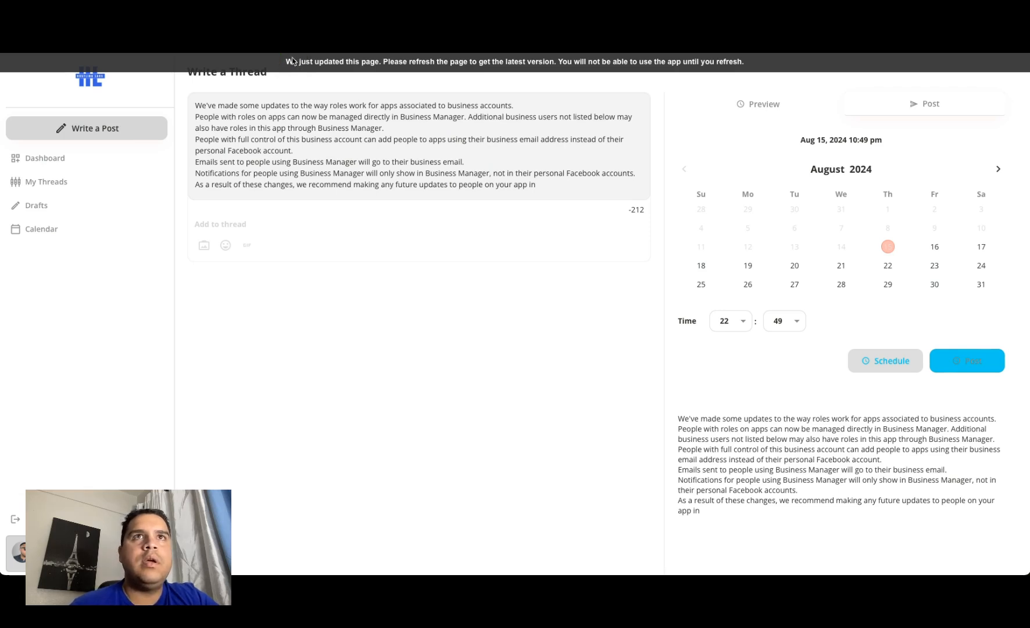
pyautogui.click(292, 125)
pyautogui.write('Jajajajaja ja aja')
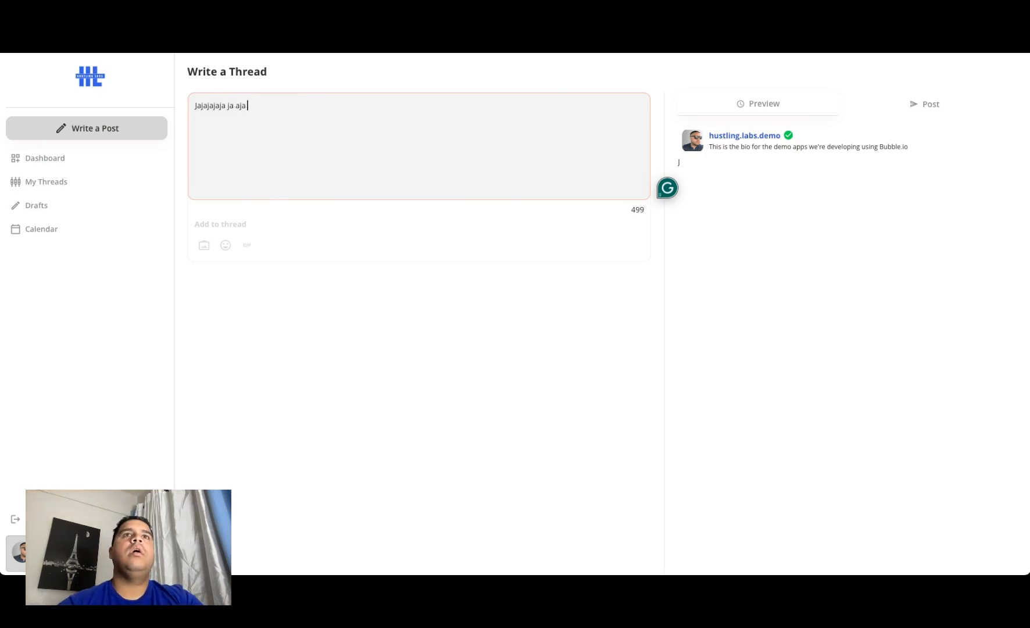
pyautogui.write(' aja aj')
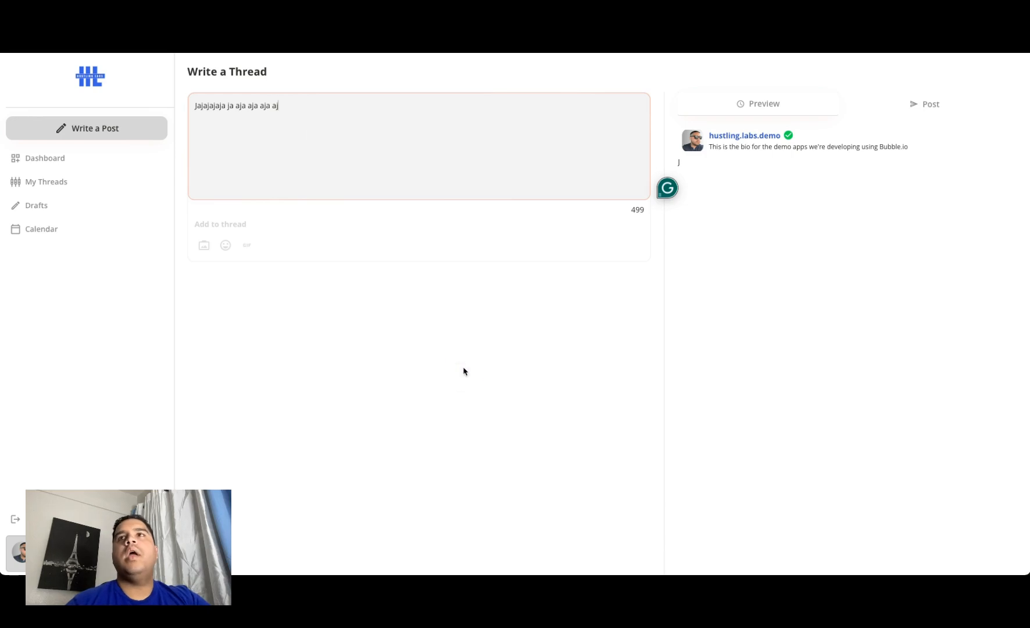
pyautogui.click(465, 370)
pyautogui.click(928, 107)
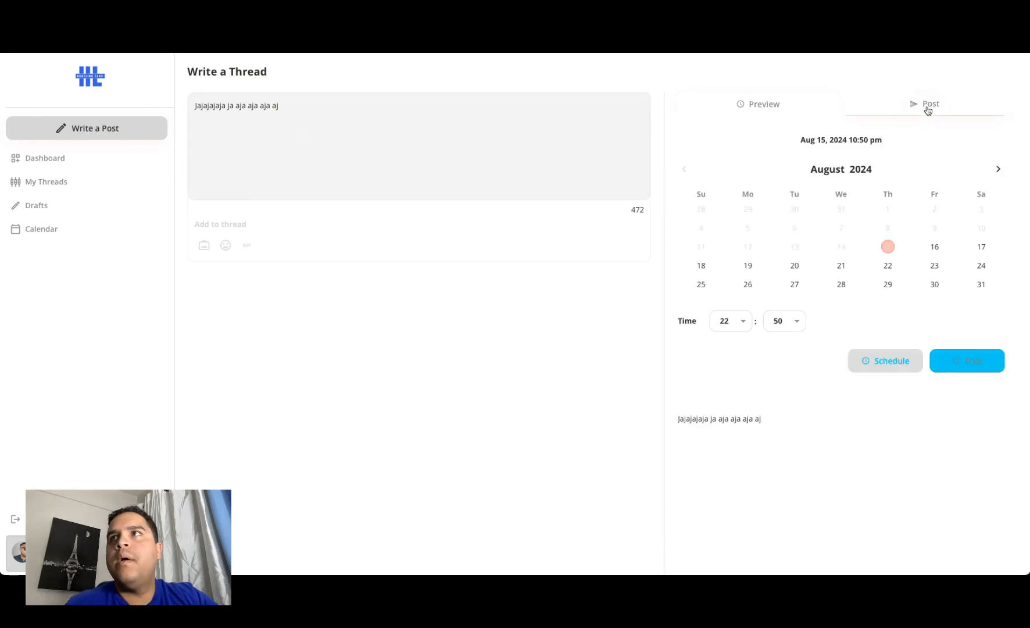
pyautogui.click(955, 361)
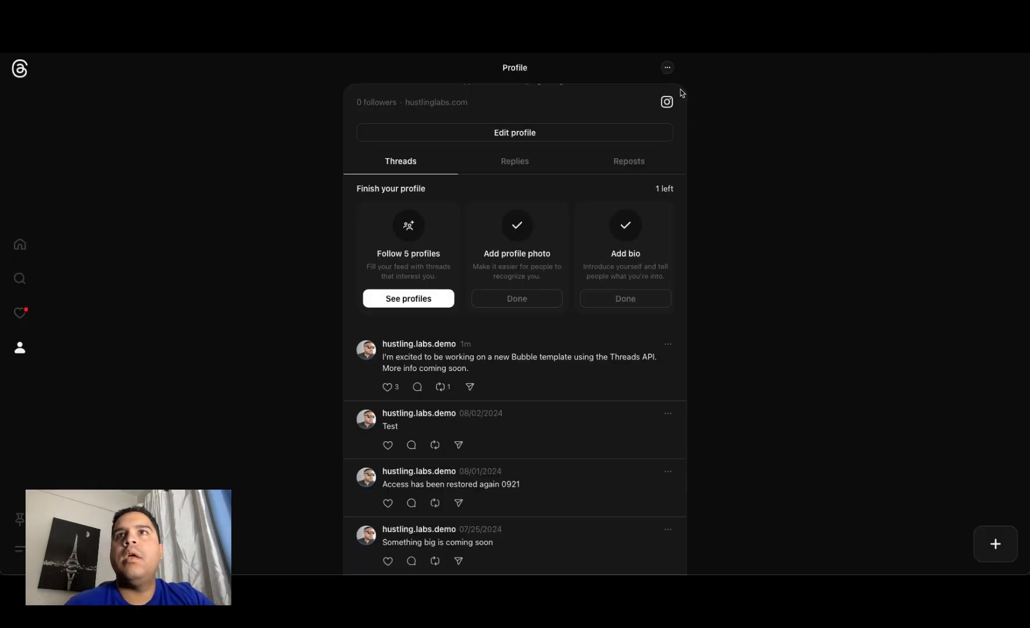
# Step: Reload the Threads profile and check its list of threads for the "Jajajajaja" post
pyautogui.click(20, 68)
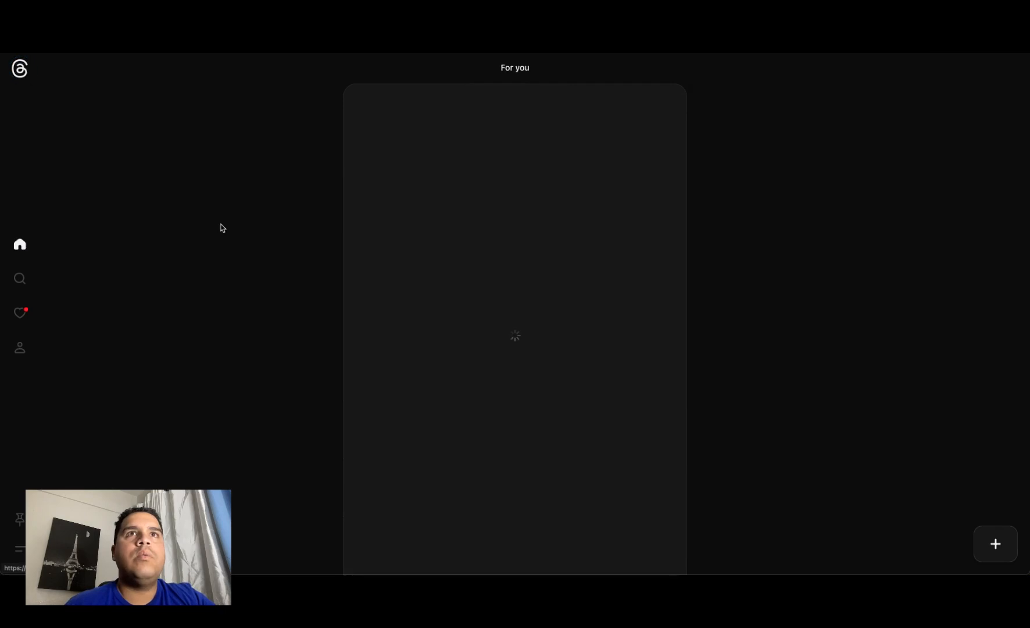
pyautogui.click(20, 352)
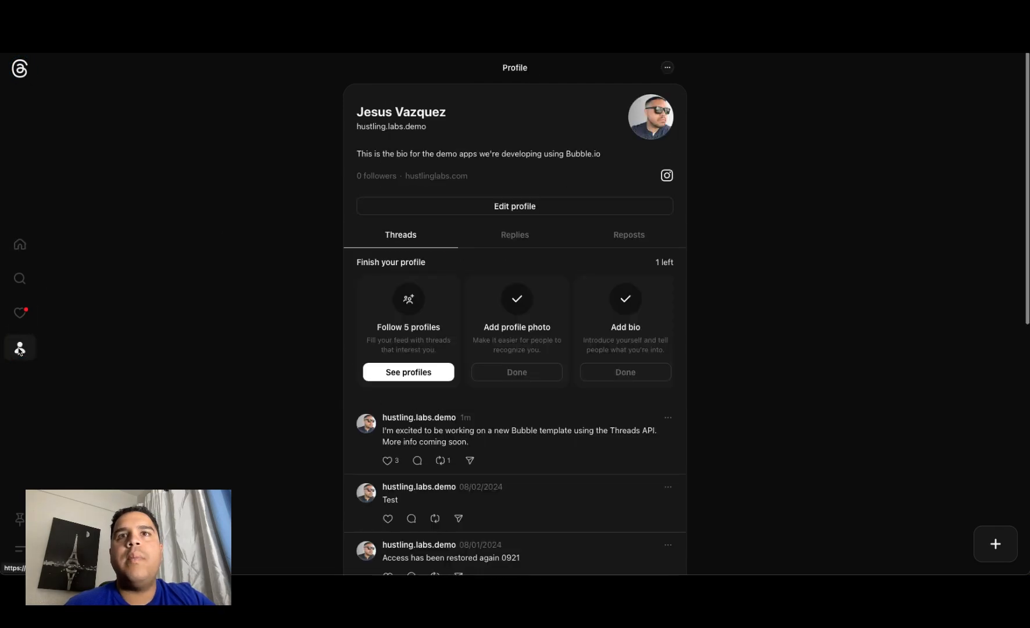
pyautogui.scroll(-8, 634, 471)
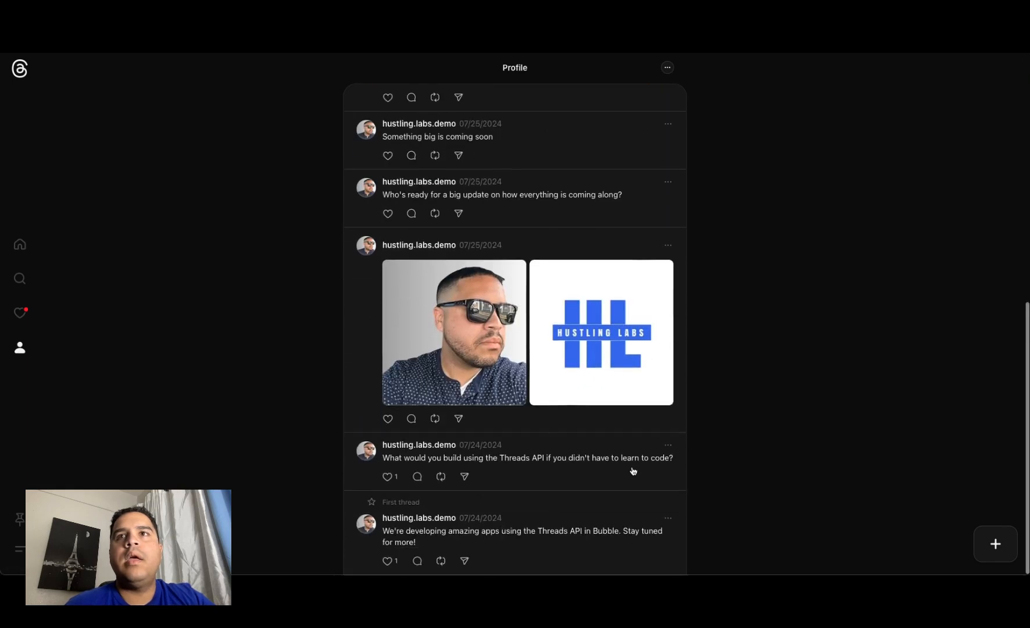
pyautogui.scroll(3, 633, 471)
pyautogui.scroll(5, 633, 471)
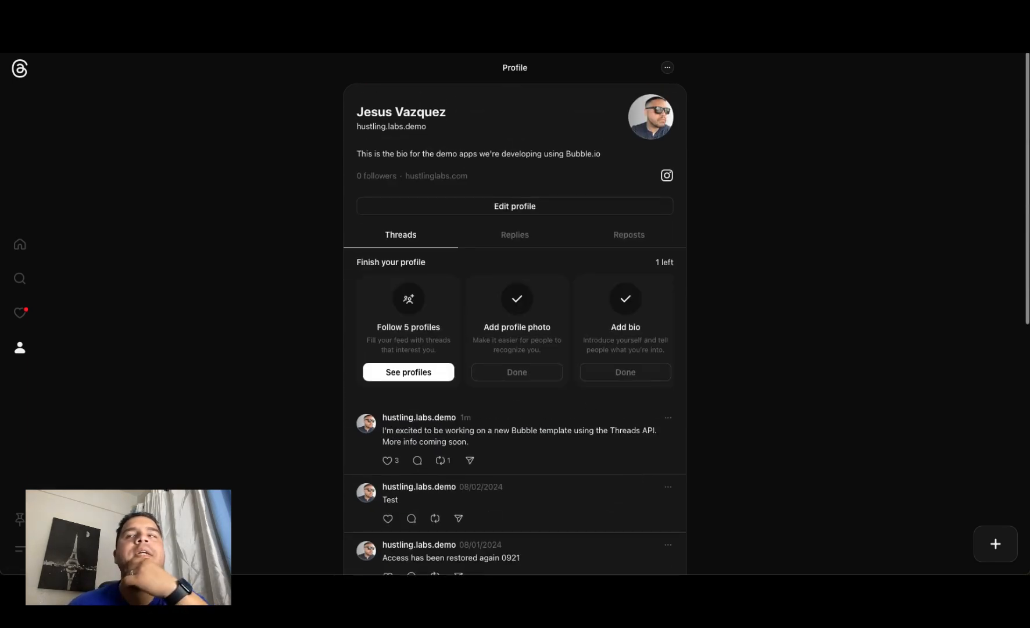
pyautogui.click(1015, 316)
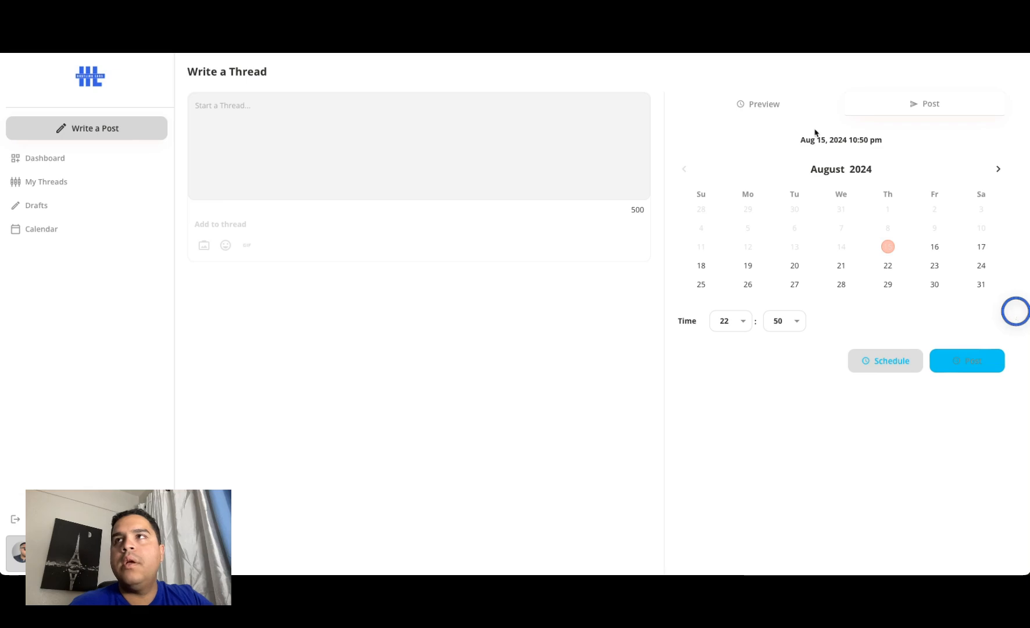
pyautogui.click(909, 70)
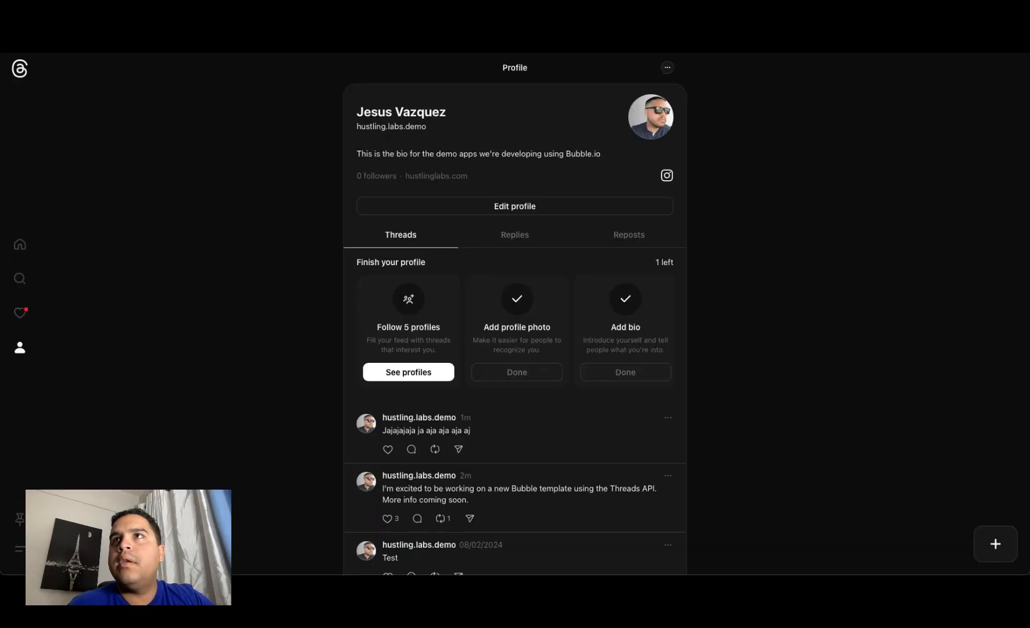
pyautogui.press('super+r')
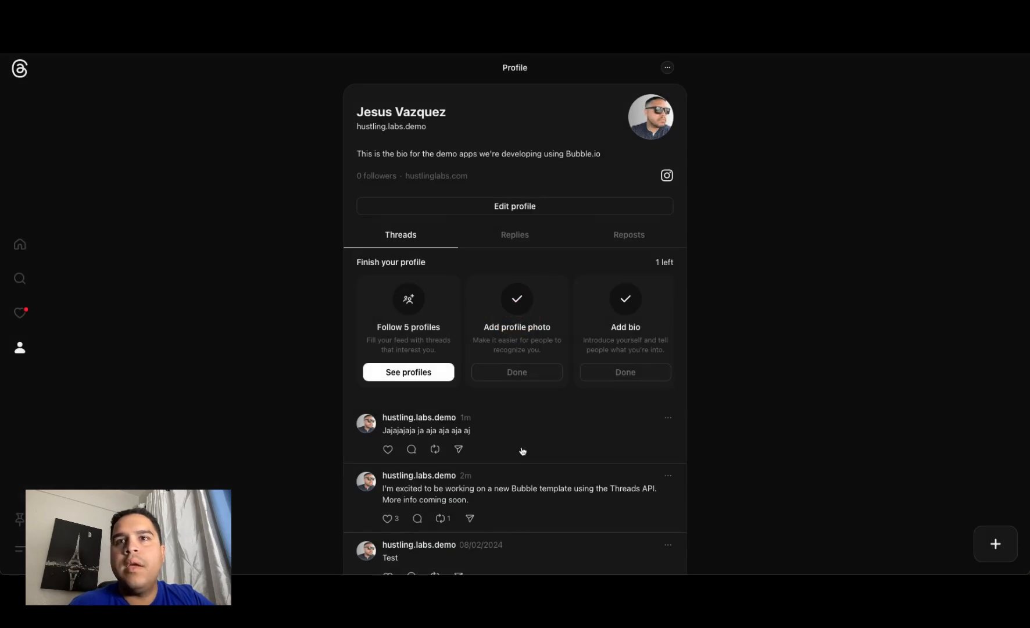
pyautogui.scroll(-3, 523, 452)
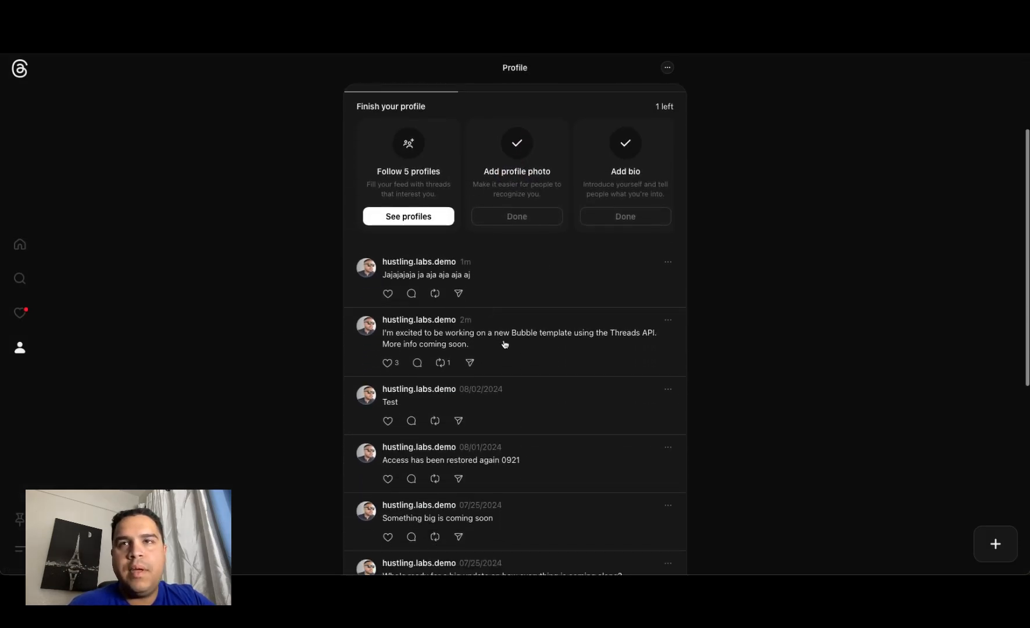
pyautogui.moveTo(448, 268)
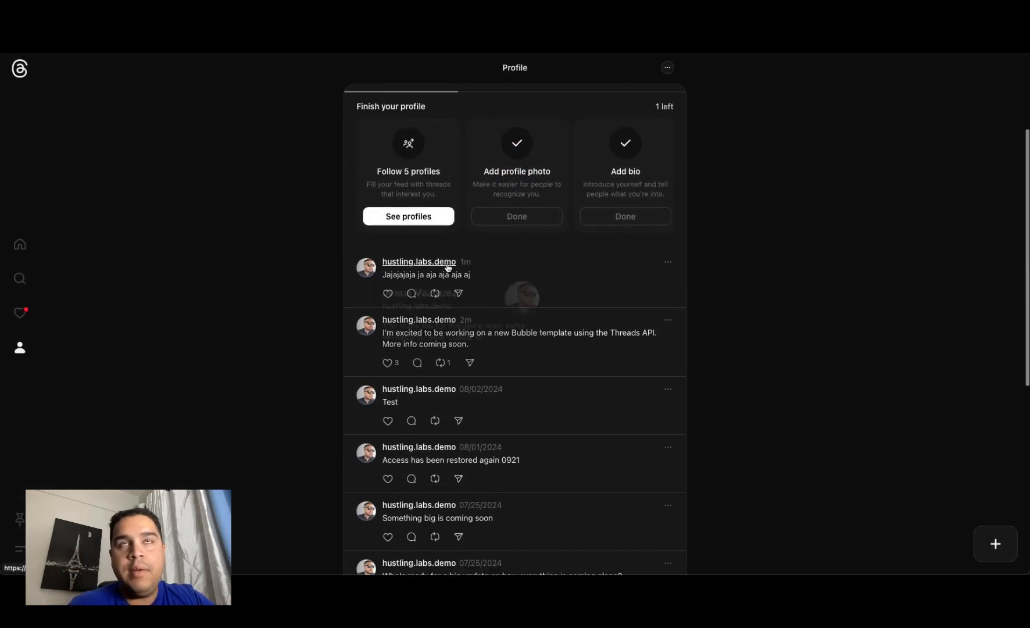
# Step: Back in the demo app, write the thread "vdbsfdzebf beqtagrfsda bearfewdaws", and post it immediately
pyautogui.click(285, 20)
pyautogui.click(262, 109)
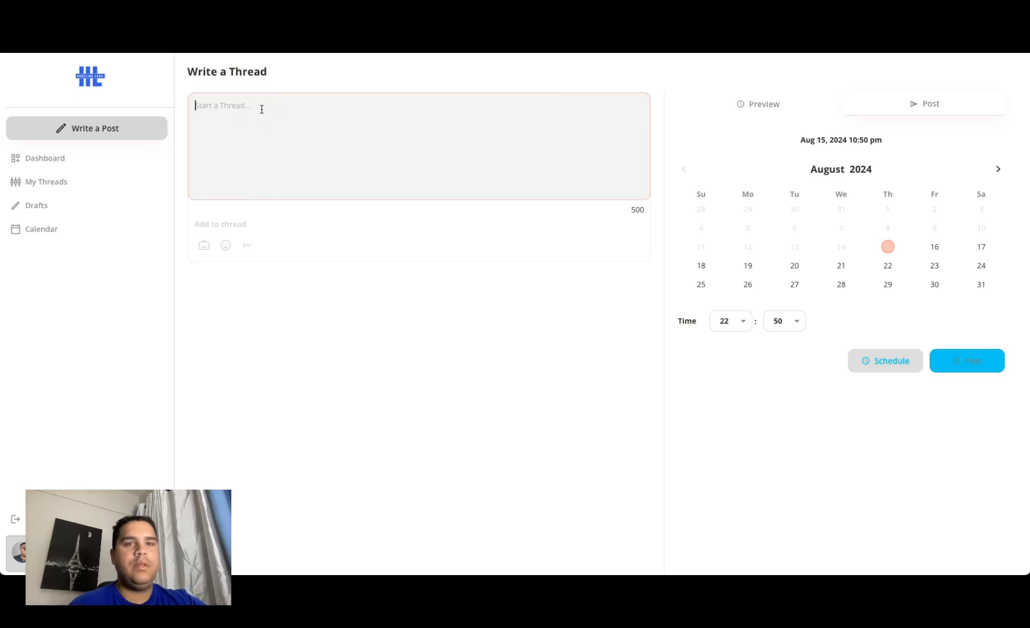
pyautogui.write('vdbsfdzebf beqtagrfsda bearfewdaws')
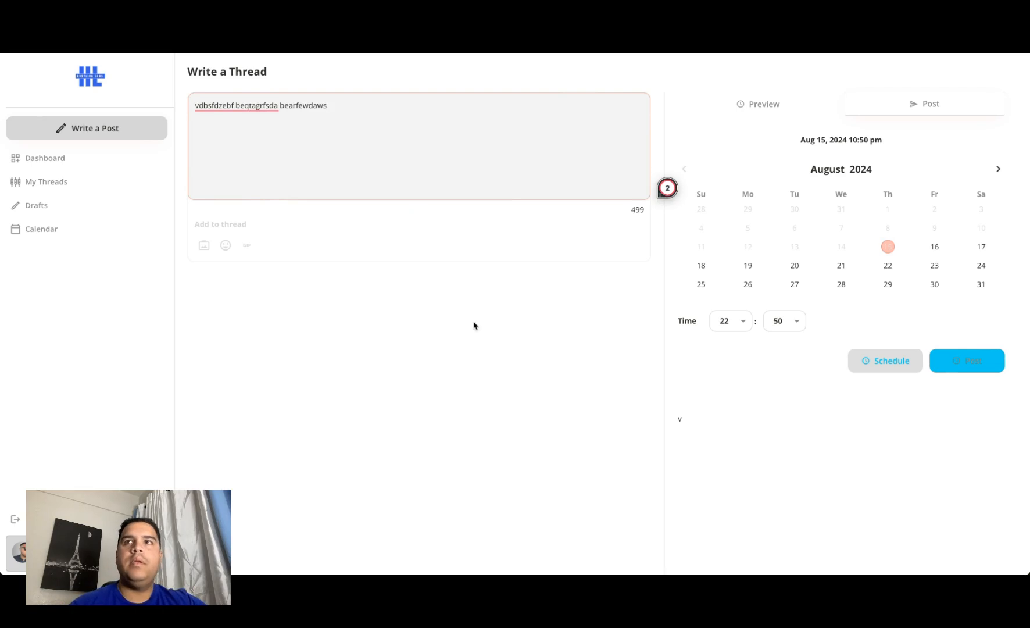
pyautogui.click(477, 328)
pyautogui.doubleClick(635, 209)
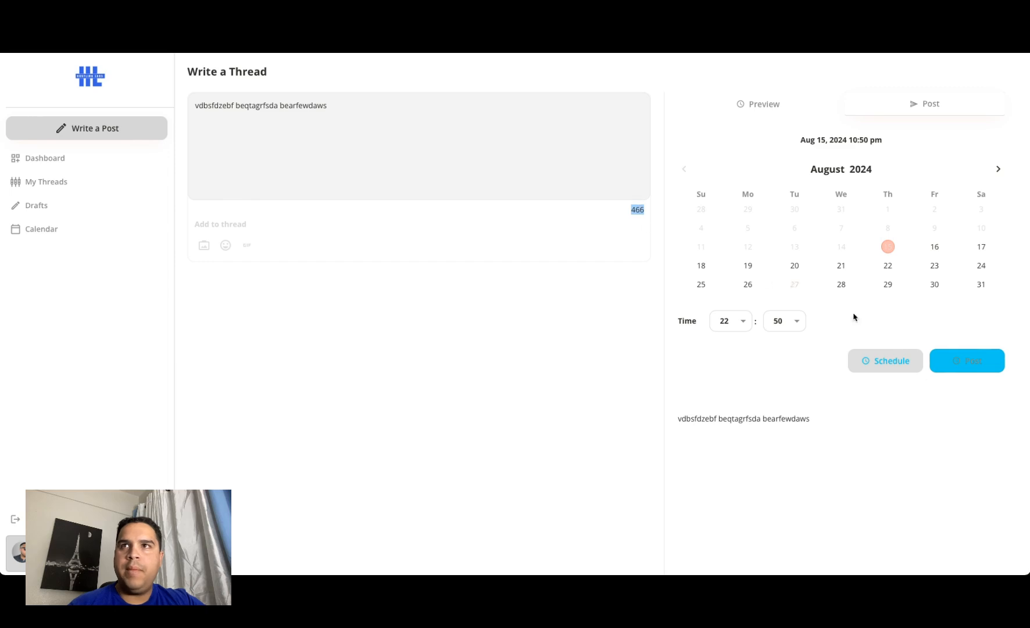
pyautogui.click(969, 362)
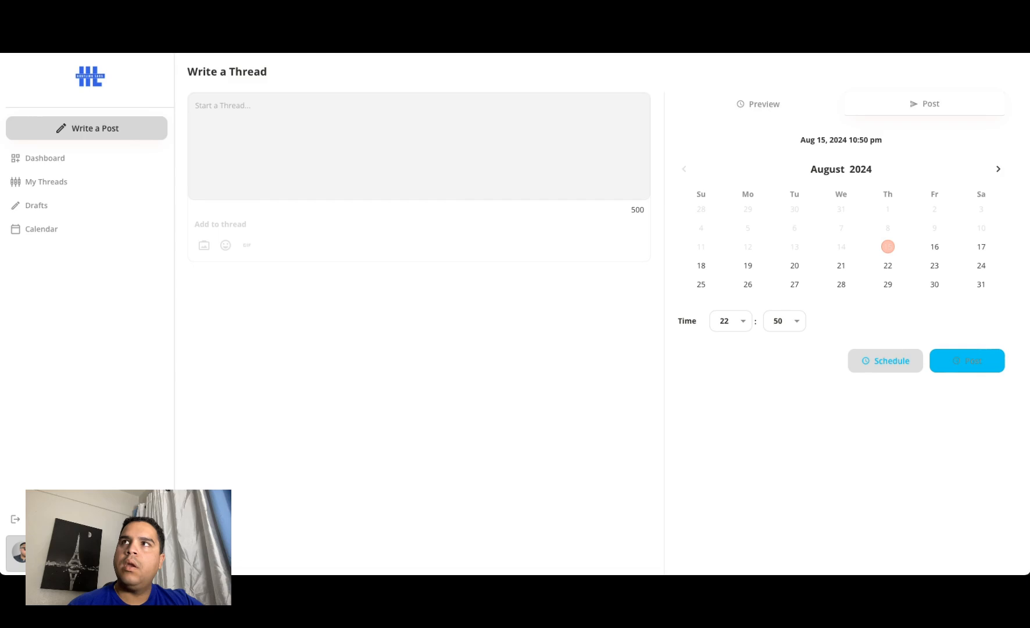
# Step: Refresh the Threads profile, view the "vdbsfdzebf beqtagrfsda bearfewdaws" thread on its own, and return to the profile
pyautogui.hotkey('ctrl', 'Tab')
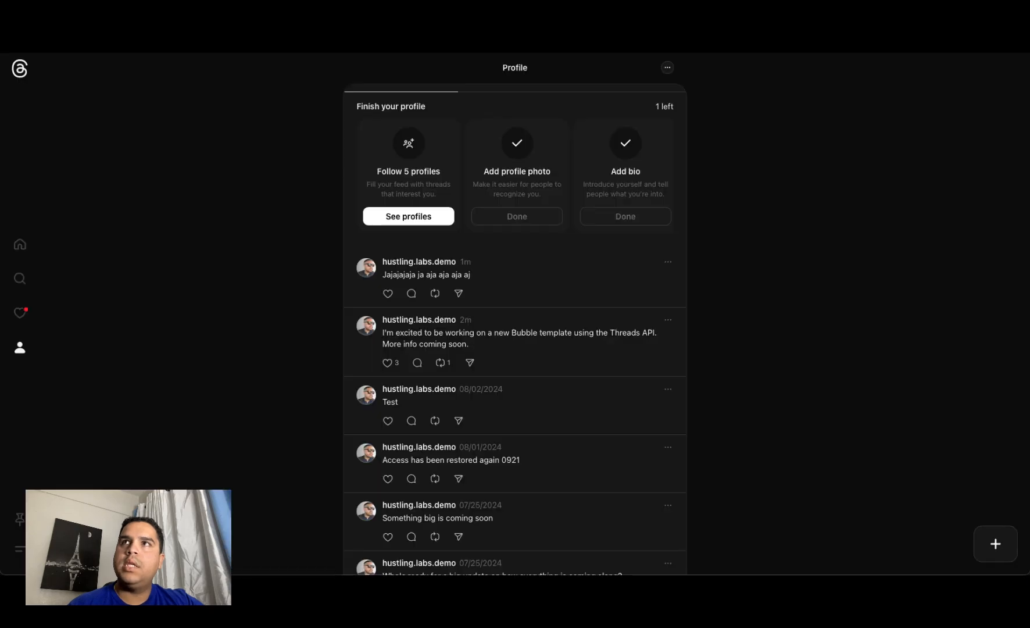
pyautogui.press('super+r')
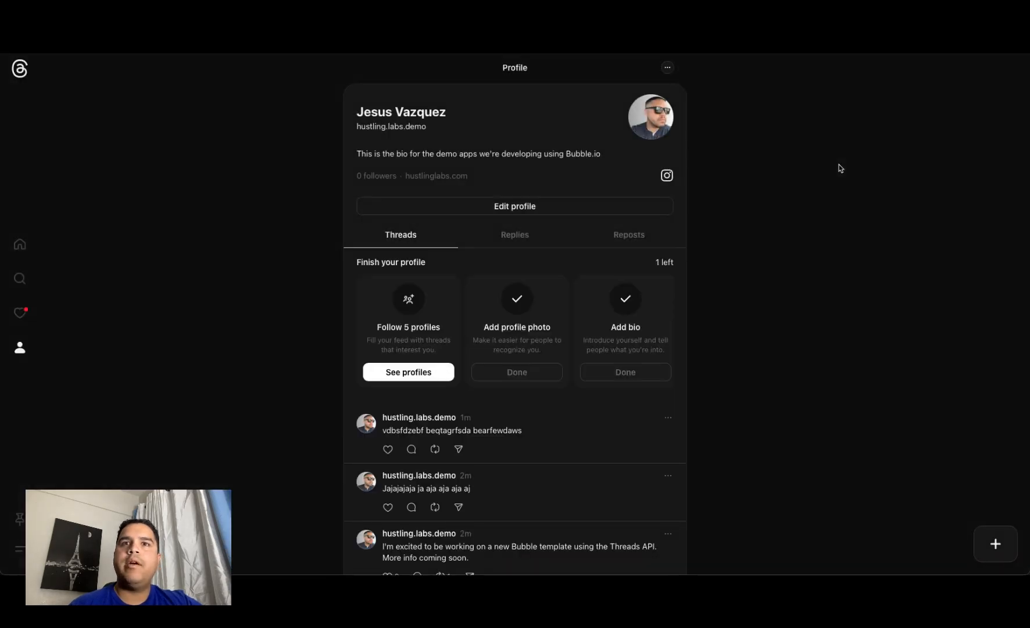
pyautogui.click(460, 428)
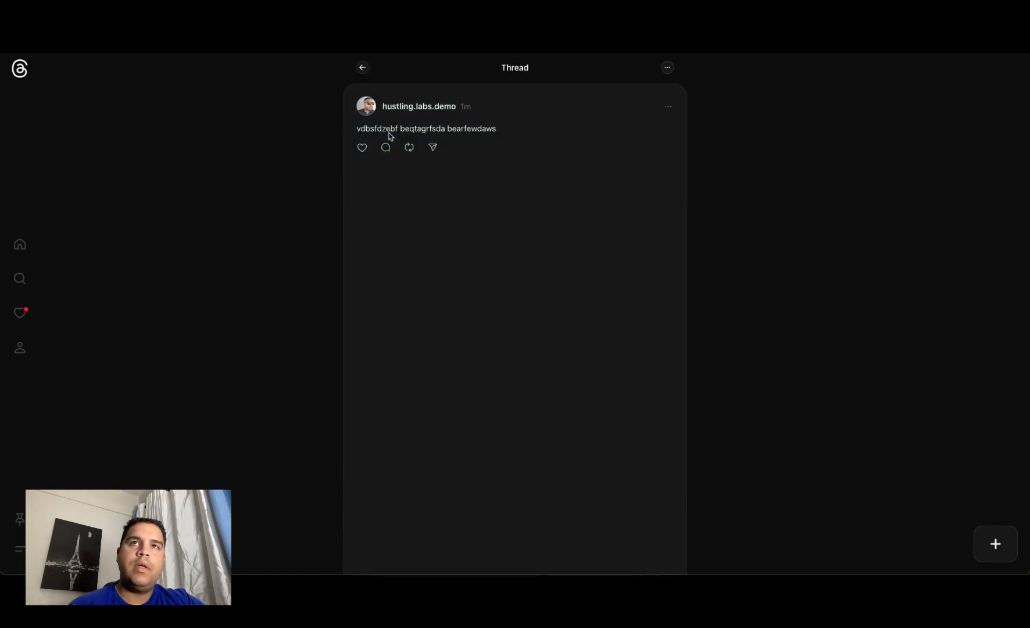
pyautogui.click(368, 67)
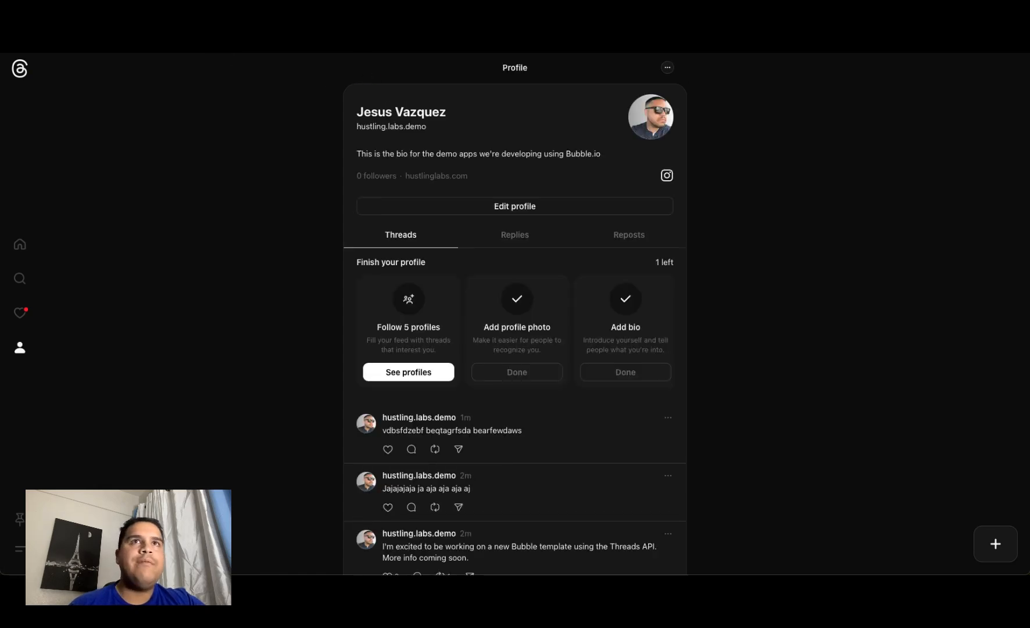
# Step: Return to the demo app, open its Dashboard, and reload the page
pyautogui.click(228, 17)
pyautogui.click(38, 161)
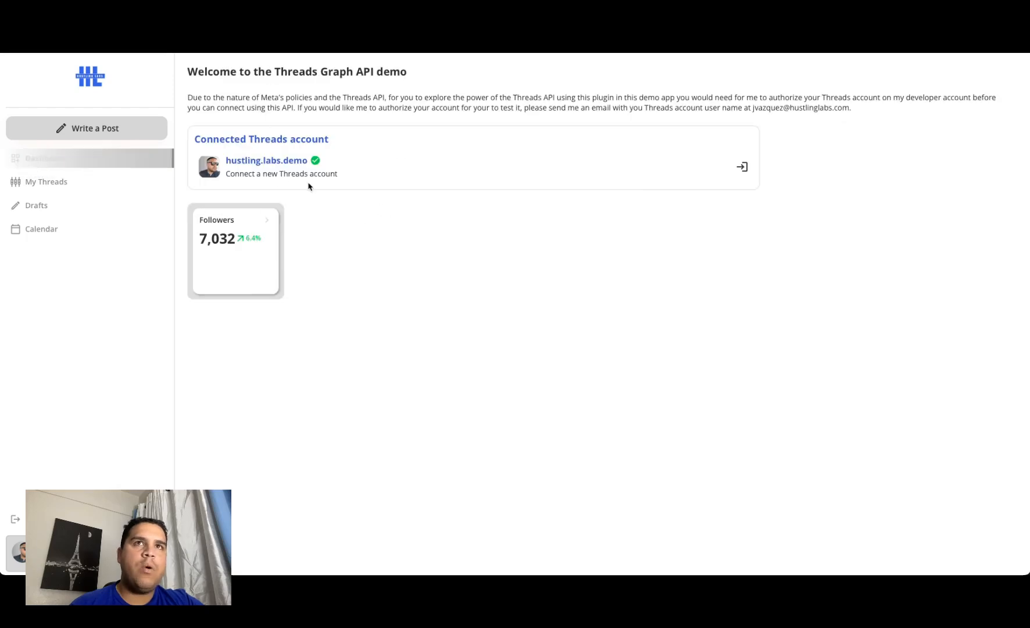
pyautogui.press('super+r')
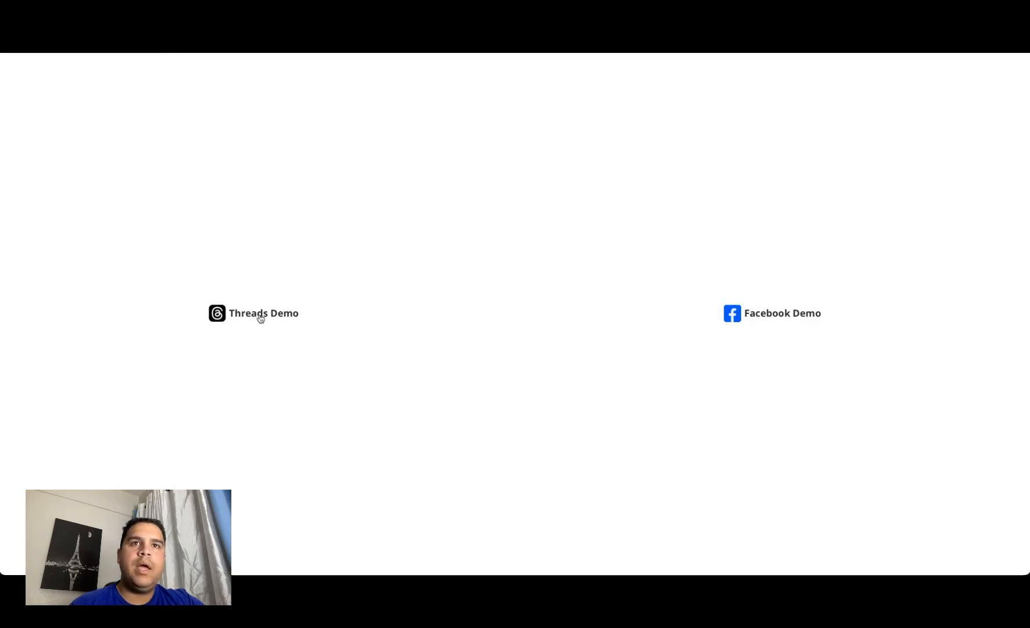
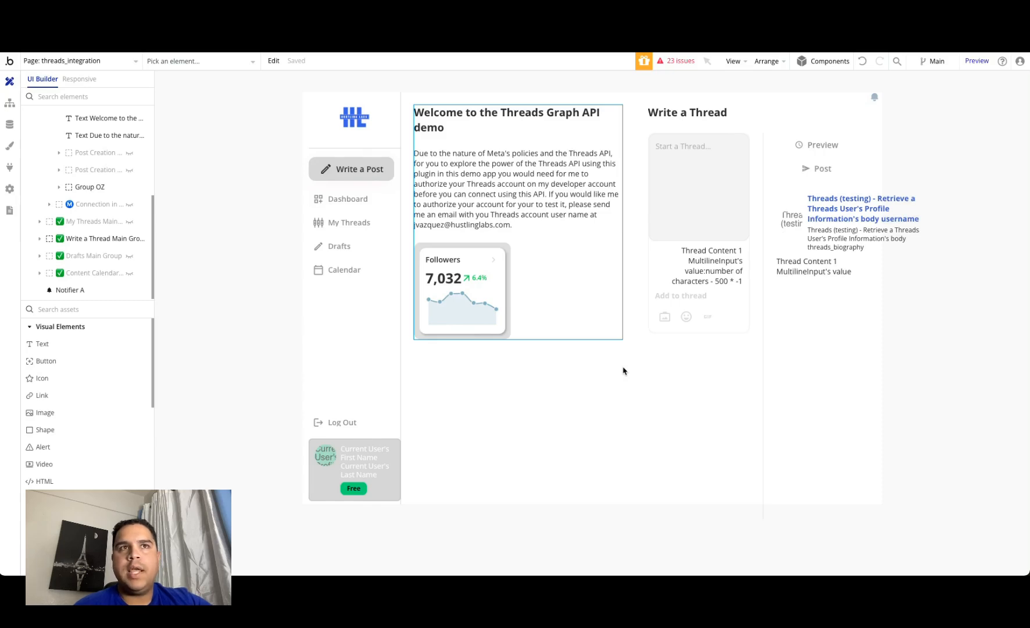
# Step: Review the data calls and actions of the Threads Graph API (OAuth) (Testing) plugin, and return to the page design
pyautogui.click(9, 167)
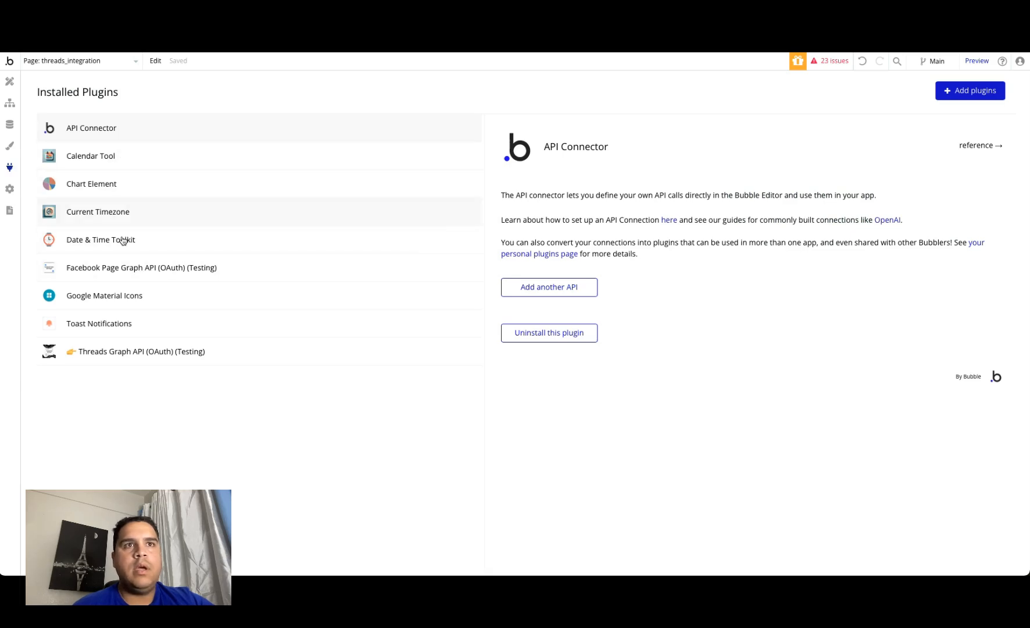
pyautogui.click(119, 358)
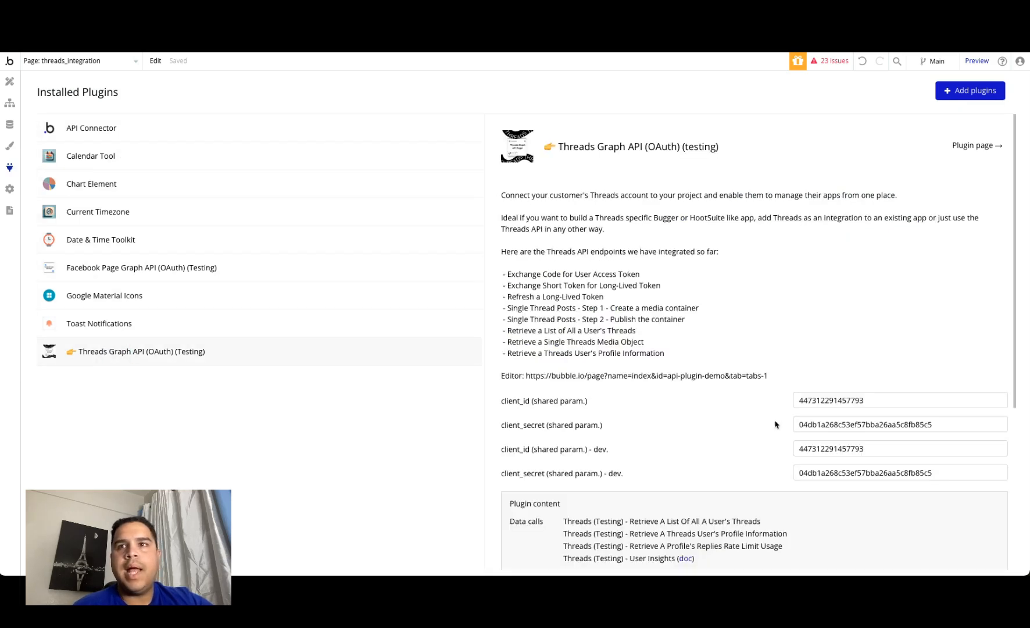
pyautogui.scroll(-5, 686, 484)
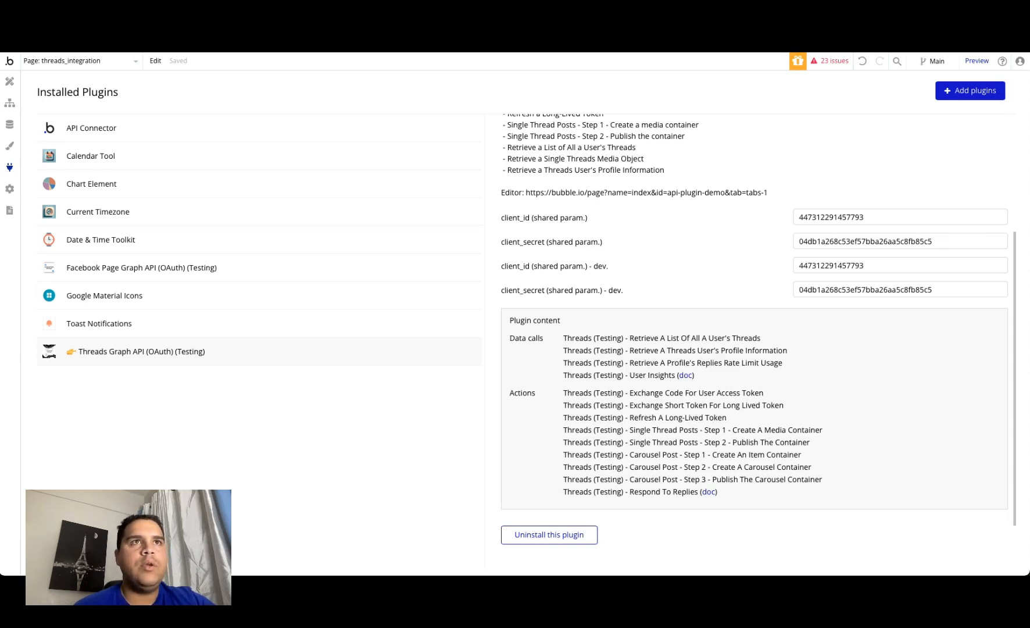
pyautogui.click(10, 82)
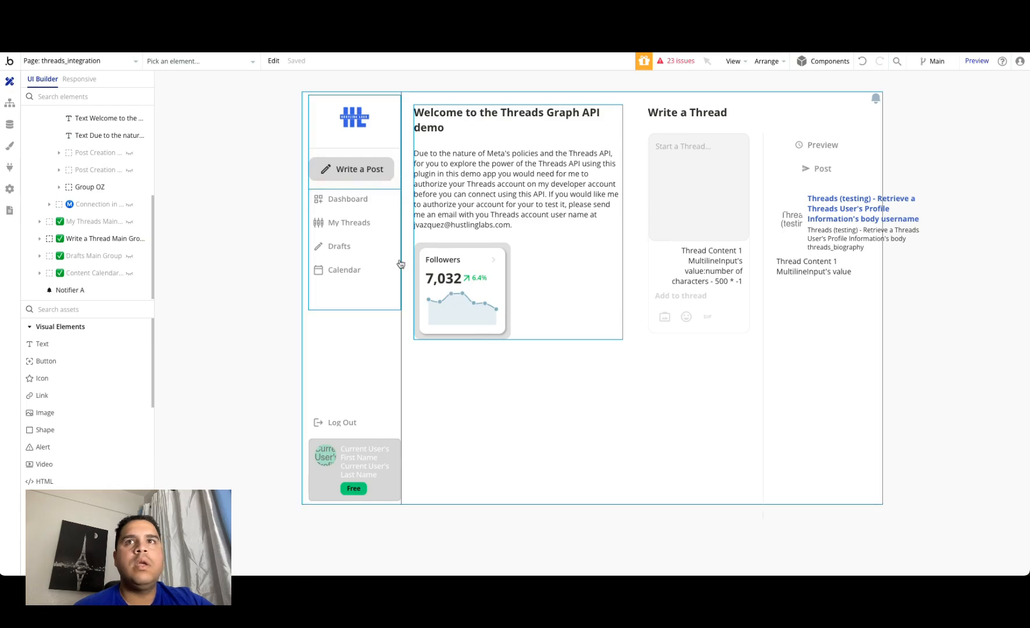
# Step: Place a new image element below the Followers card in the dashboard group
pyautogui.click(45, 412)
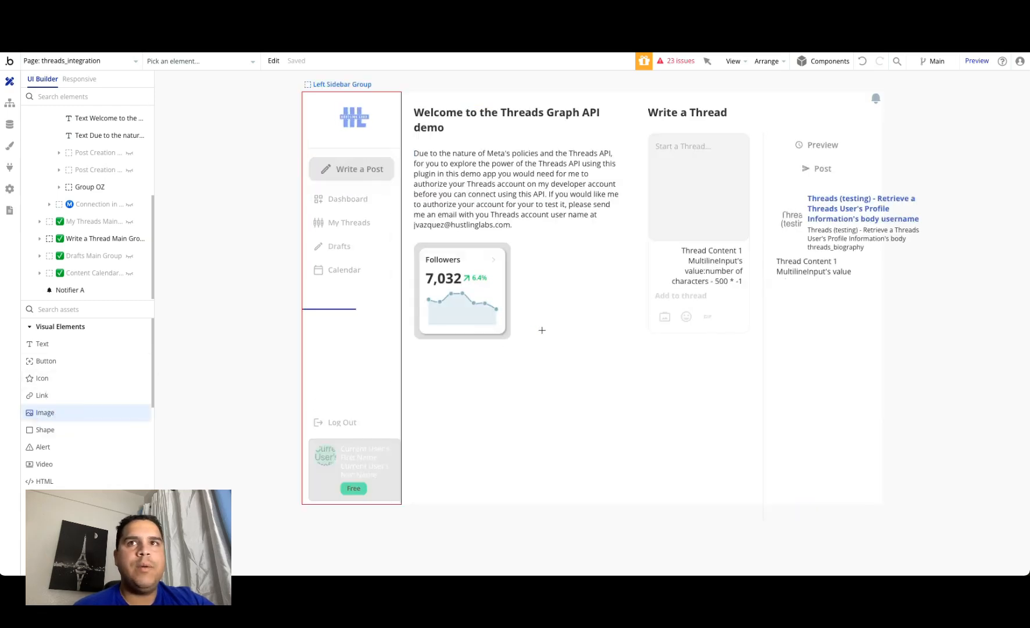
pyautogui.click(548, 327)
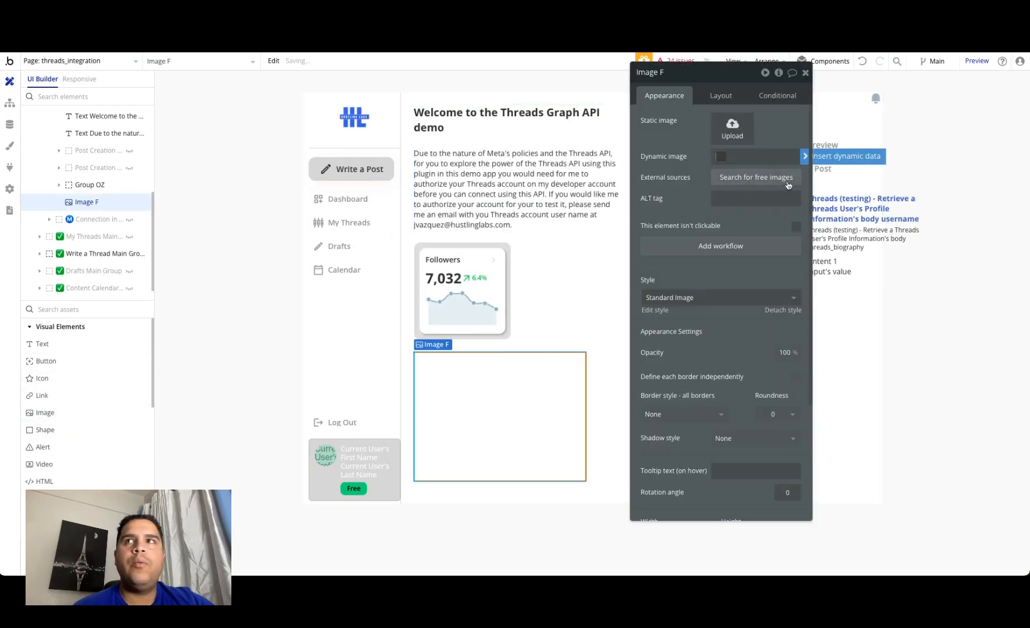
pyautogui.click(755, 157)
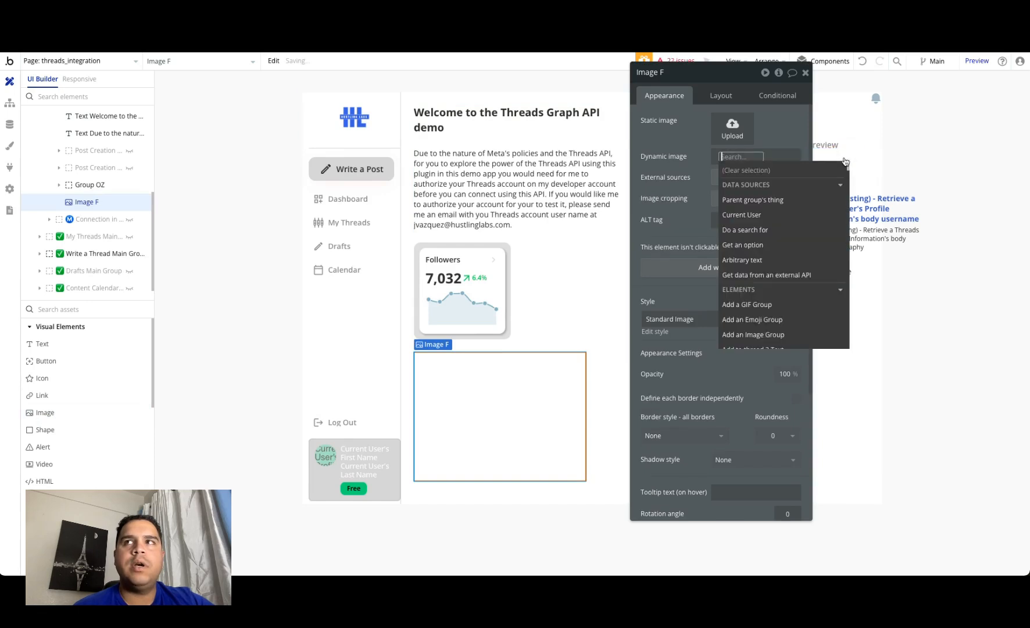
pyautogui.click(744, 215)
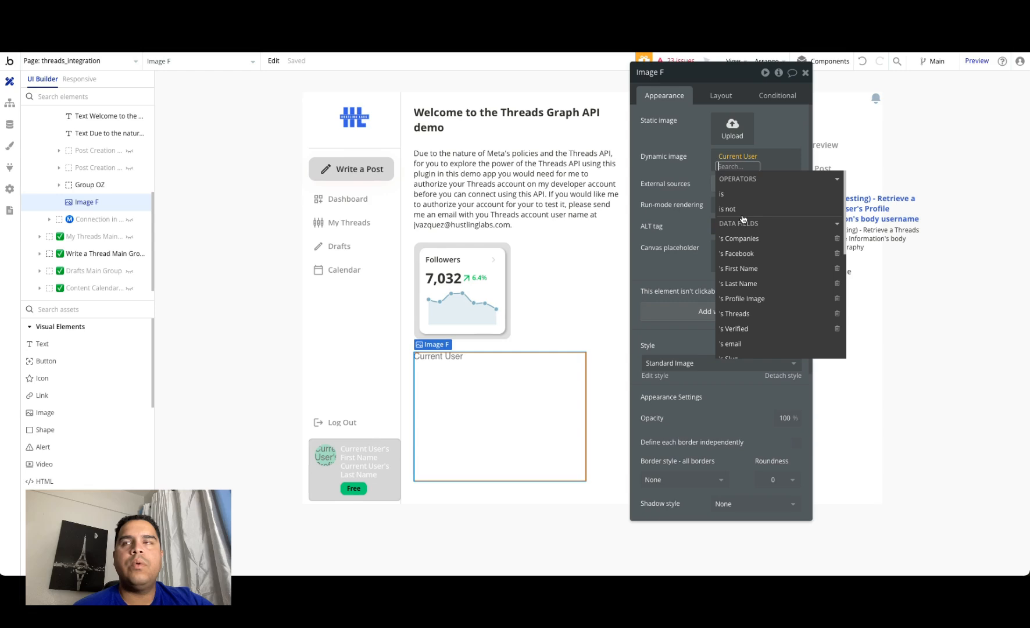
pyautogui.rightClick(741, 156)
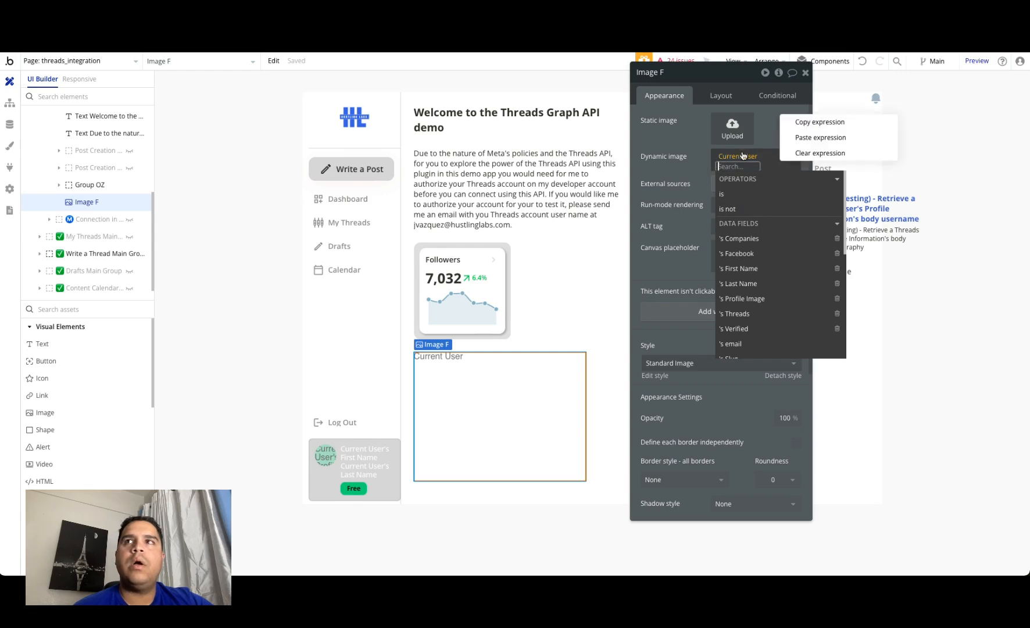
pyautogui.click(803, 153)
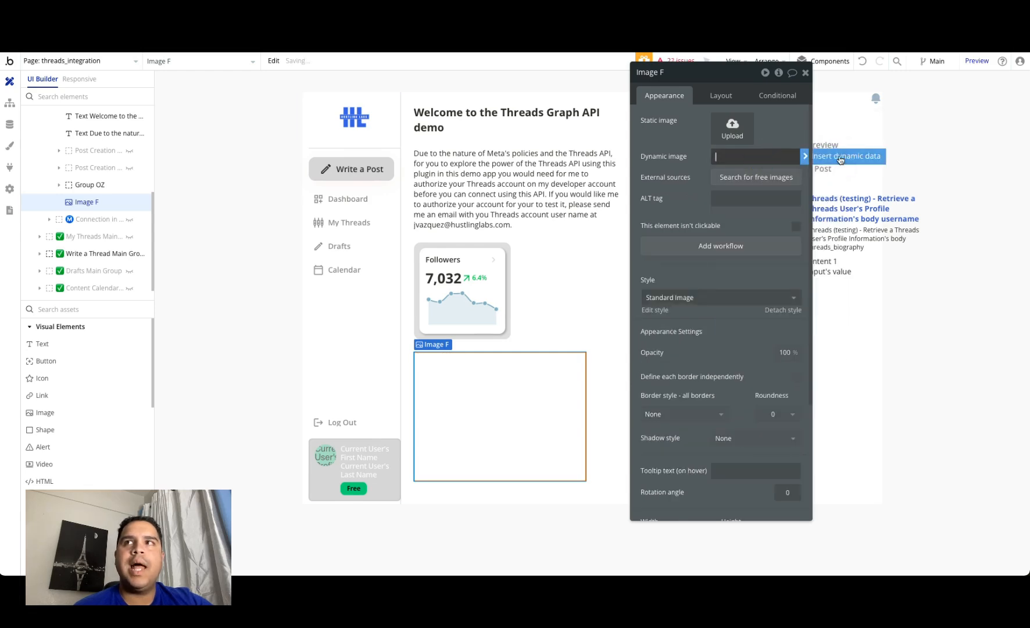
# Step: Set the image's dynamic source to external API data from "Threads (testing) - Retrieve a Threads User's Profile Information"
pyautogui.click(756, 157)
pyautogui.click(760, 275)
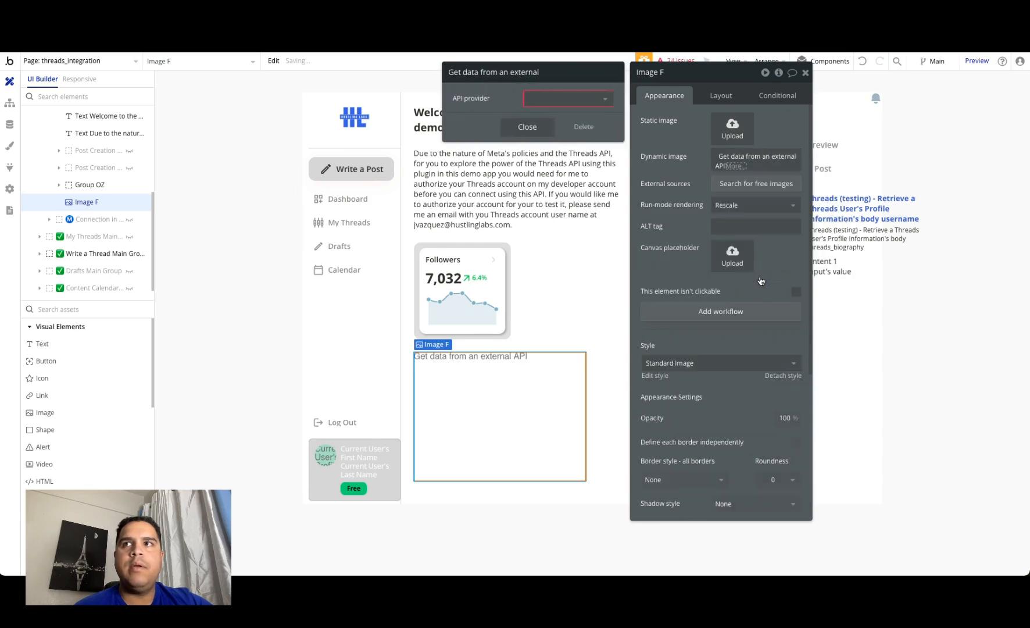
pyautogui.click(601, 100)
pyautogui.write('thre')
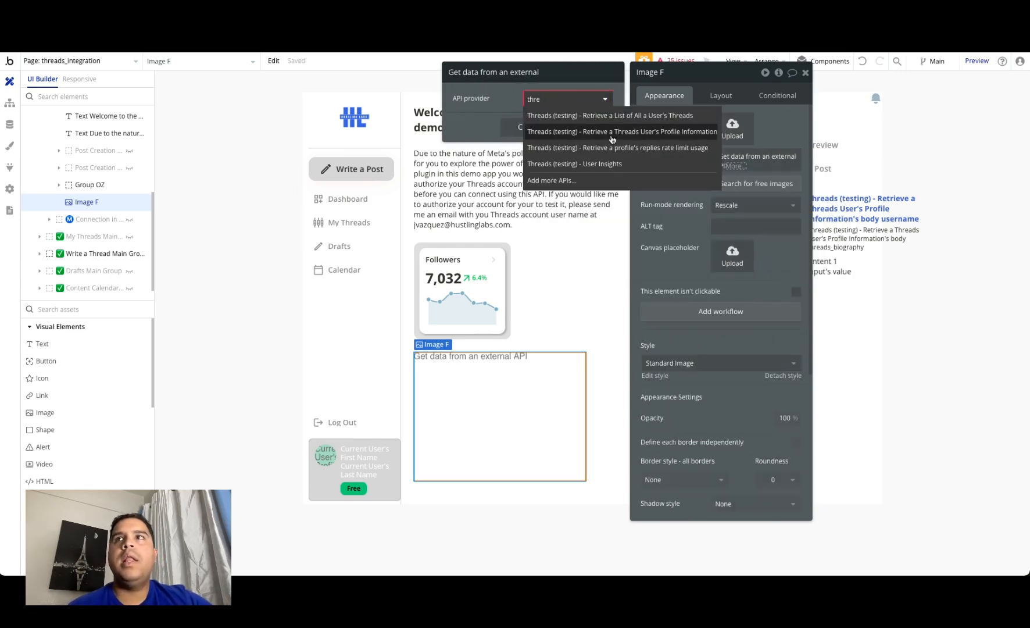
pyautogui.click(612, 132)
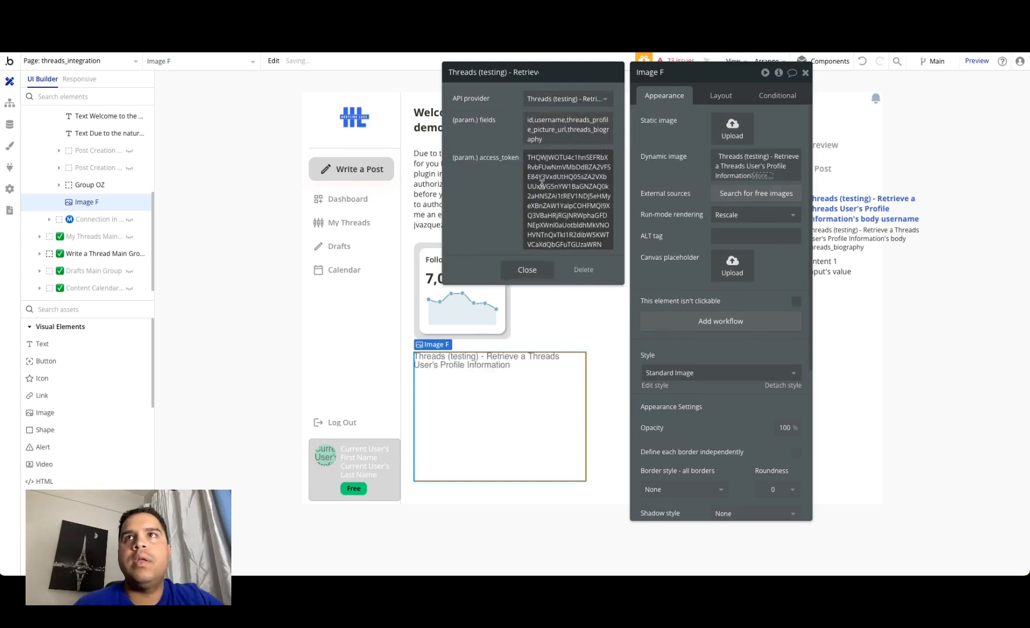
# Step: Replace the API call's access_token parameter with the dynamic expression Current User's Threads's User Access Token
pyautogui.click(550, 202)
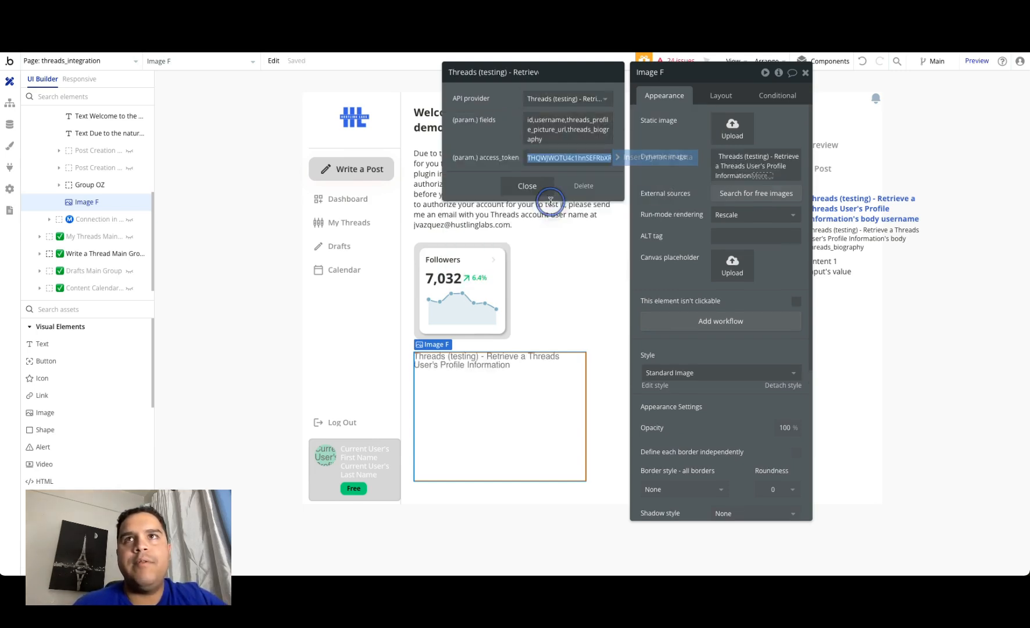
pyautogui.click(664, 163)
pyautogui.click(567, 215)
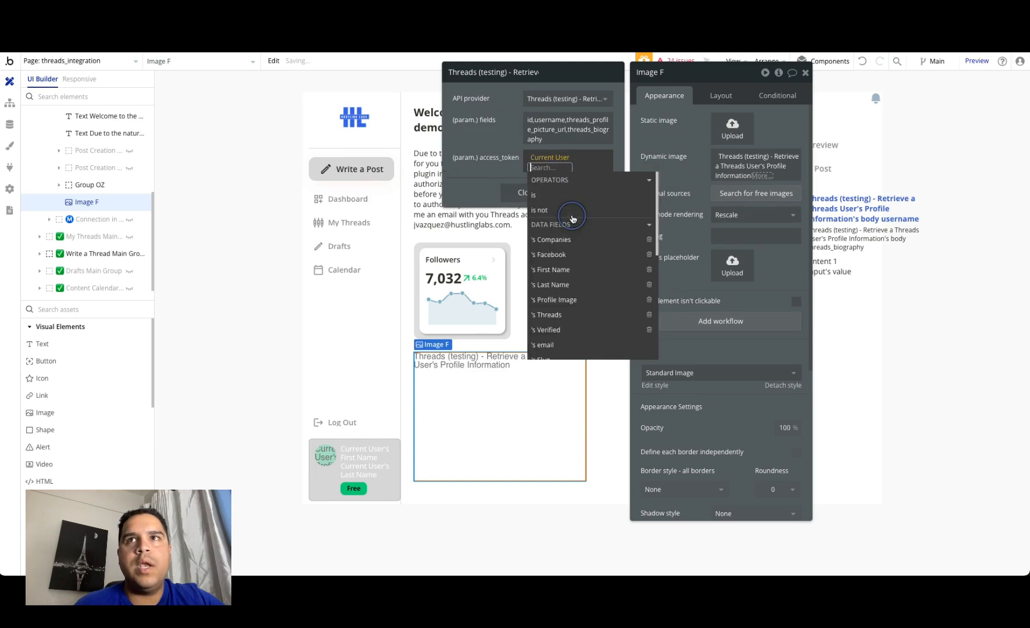
pyautogui.click(555, 312)
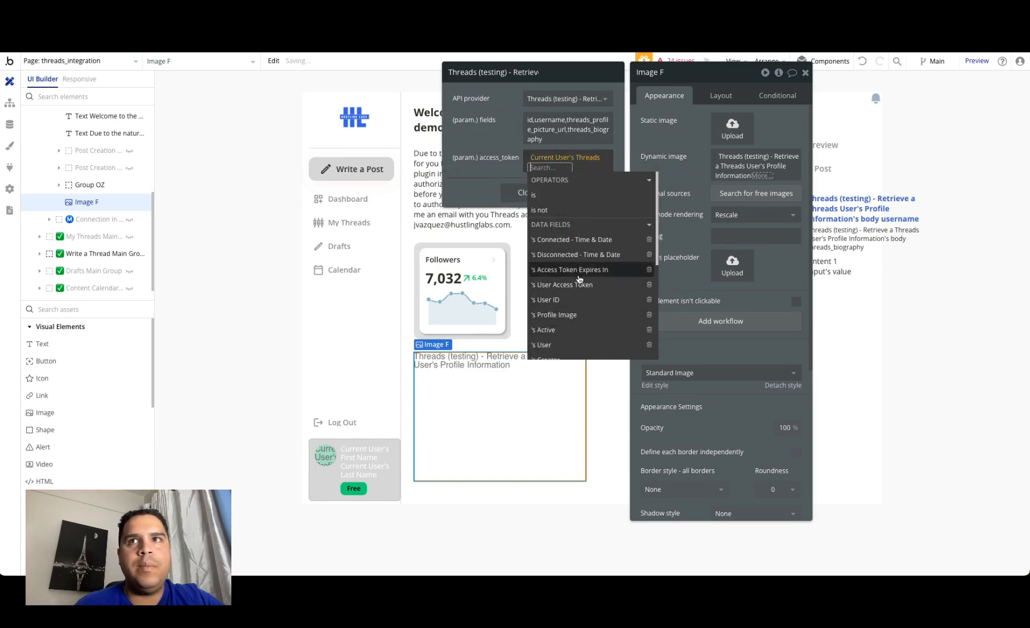
pyautogui.click(576, 285)
pyautogui.click(499, 127)
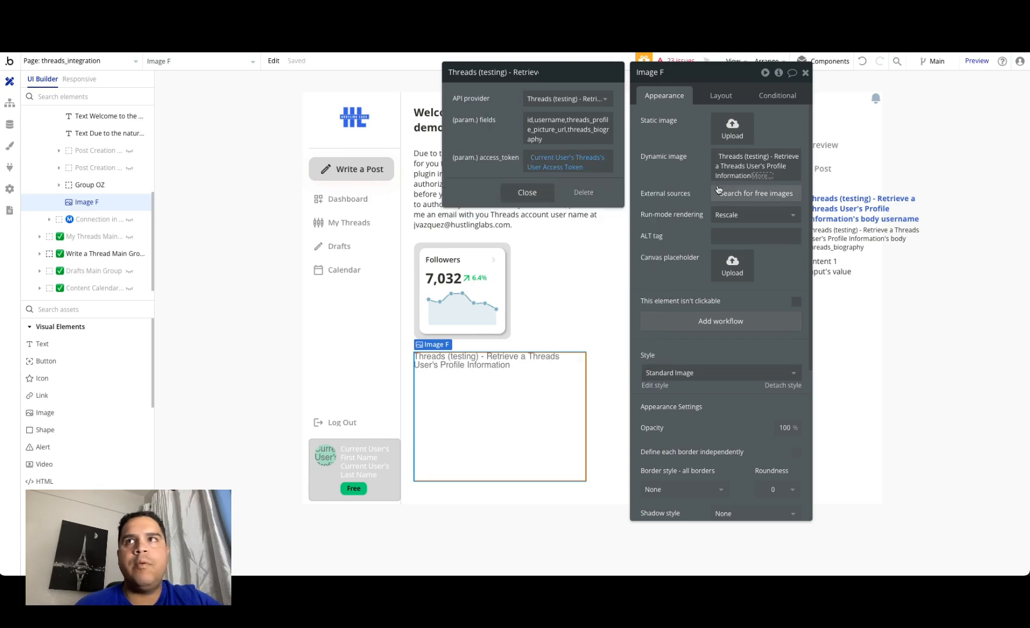
# Step: Use the body threads_profile_picture_url field as the image source and copy the complete dynamic expression
pyautogui.click(762, 176)
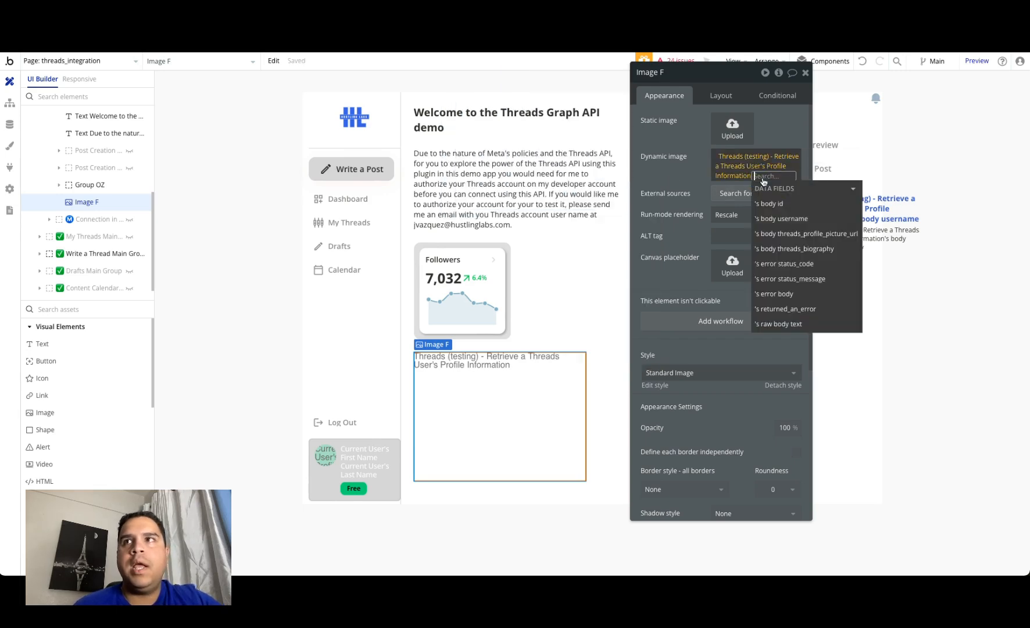
pyautogui.click(786, 235)
pyautogui.click(689, 169)
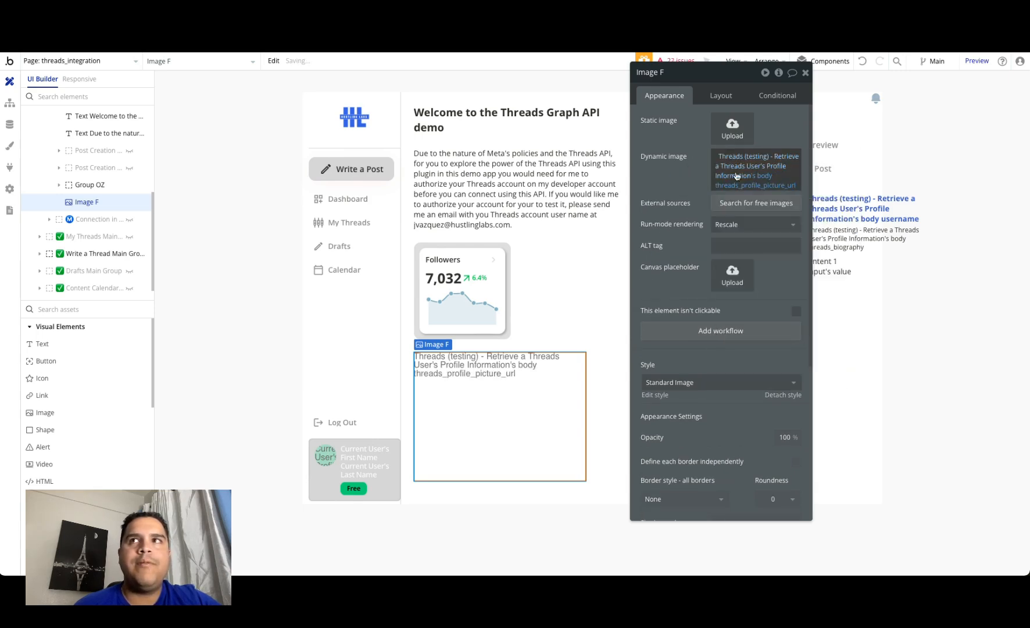
pyautogui.rightClick(791, 152)
pyautogui.click(820, 144)
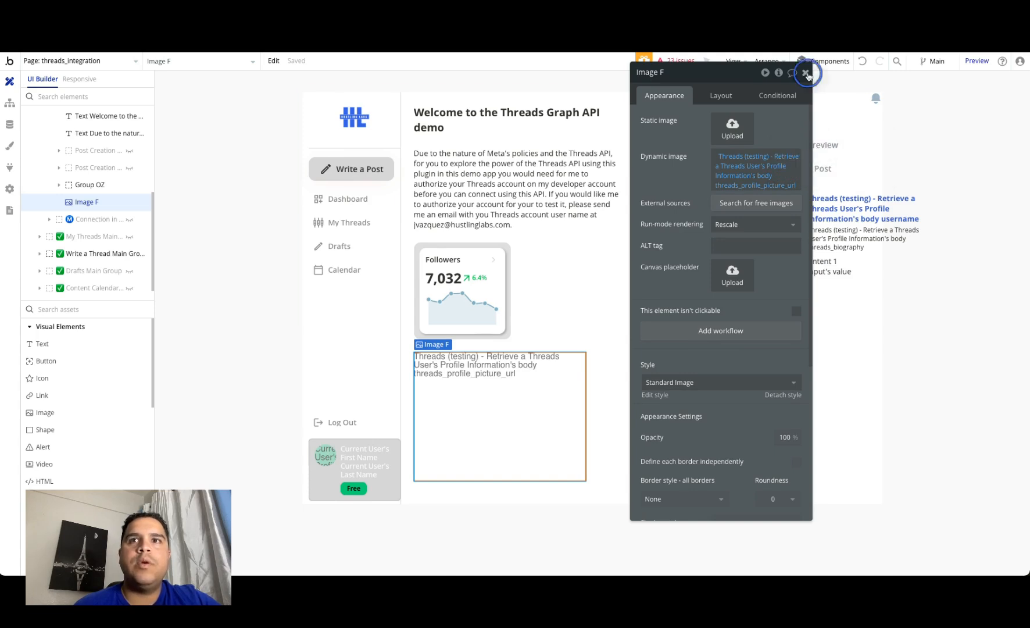
pyautogui.click(805, 72)
# Step: Place a text element between the Followers card and the image, and paste the copied profile expression into it
pyautogui.moveTo(42, 344); pyautogui.dragTo(464, 348)
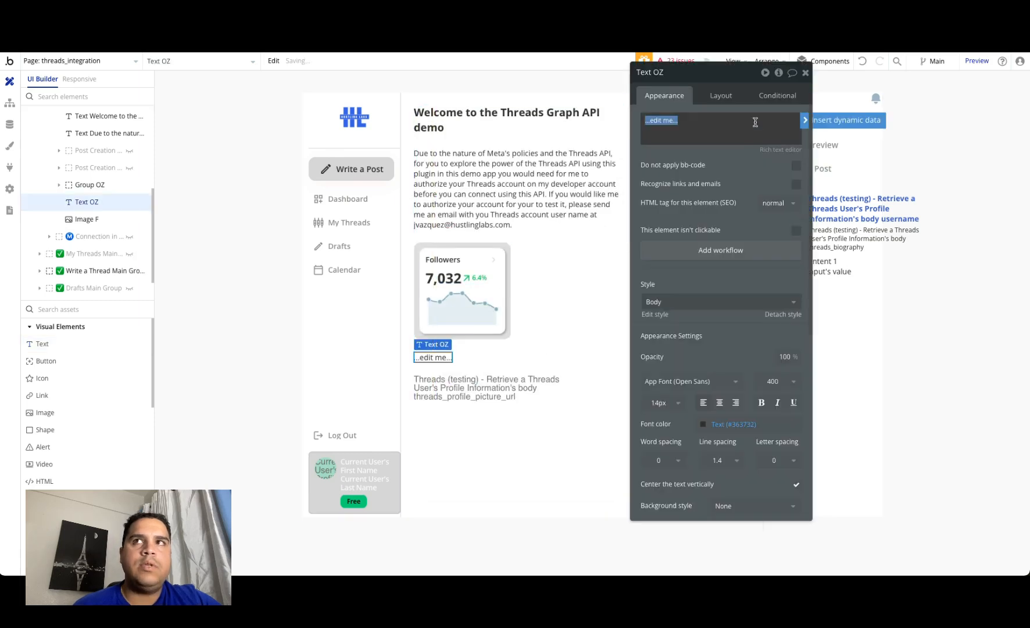
pyautogui.click(843, 120)
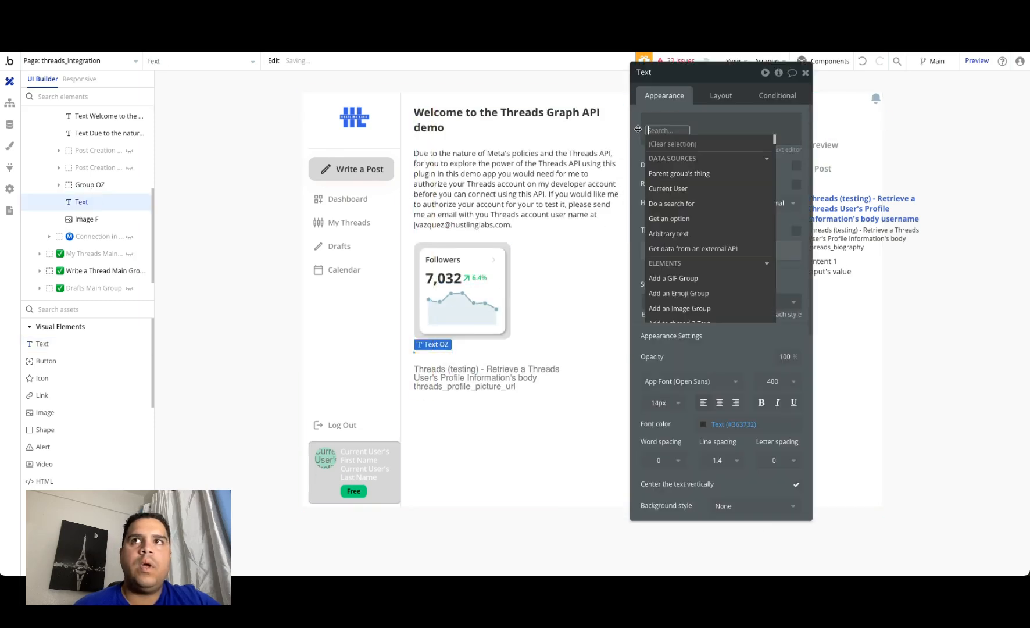
pyautogui.rightClick(673, 129)
pyautogui.click(721, 115)
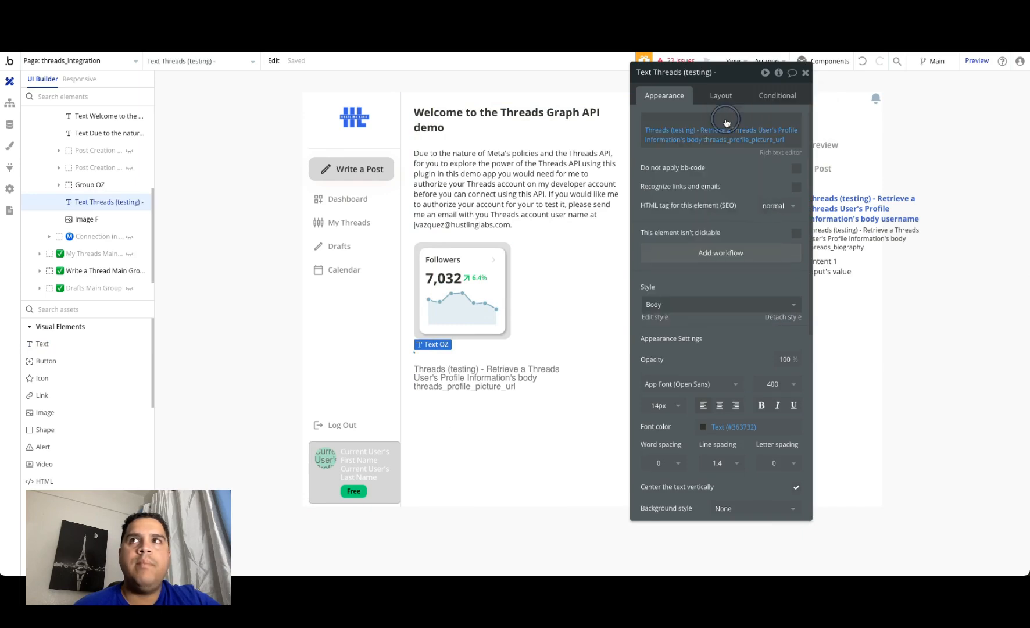
# Step: Change the new text element's expression to use the profile information's body username field
pyautogui.click(757, 145)
pyautogui.click(712, 198)
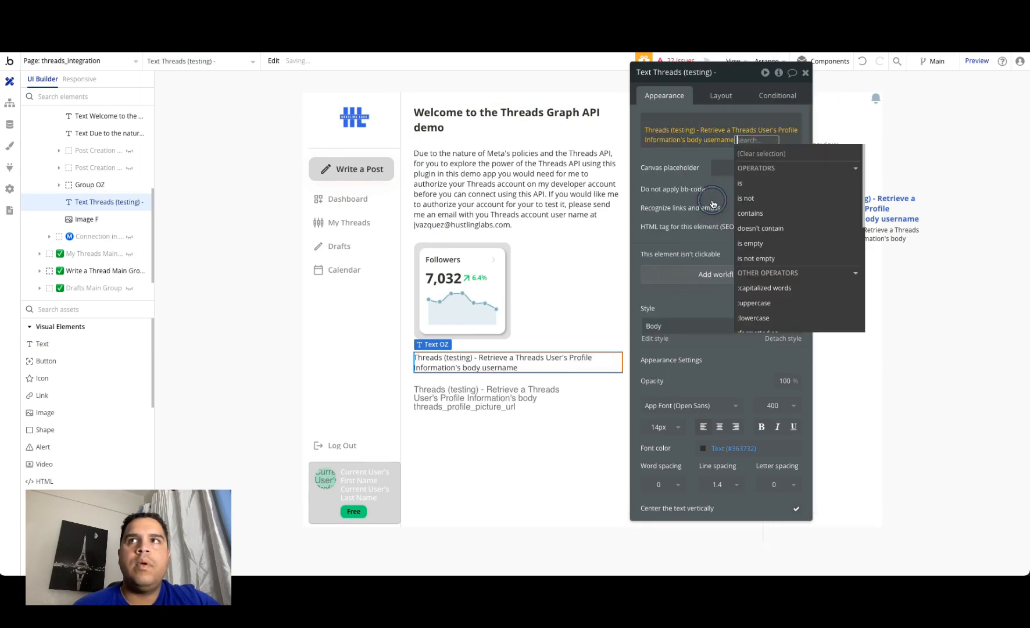
pyautogui.click(671, 158)
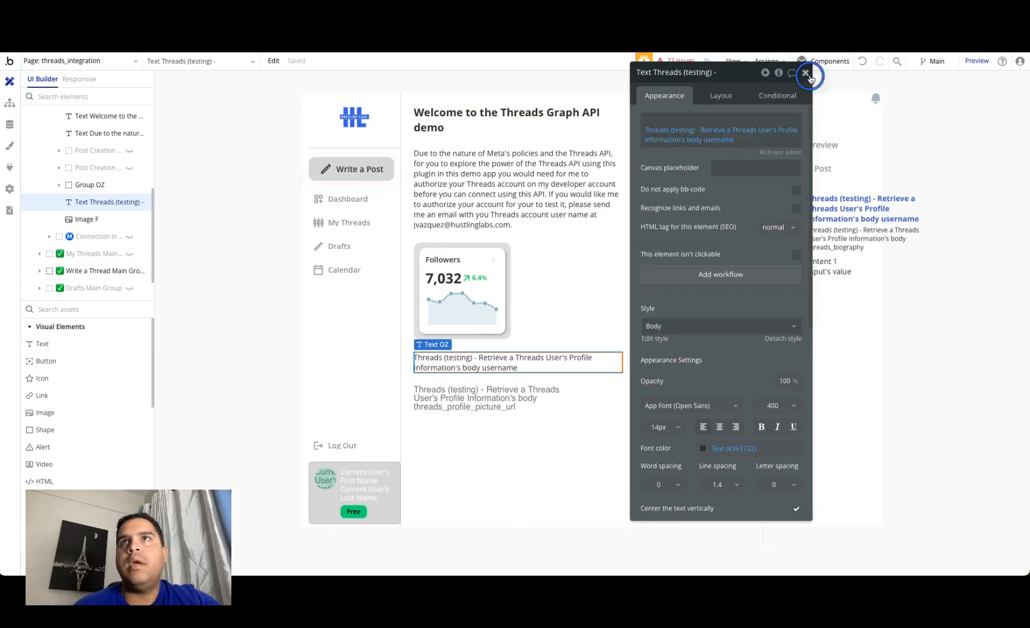
pyautogui.click(806, 72)
# Step: Check the username and profile picture on the demo app's Dashboard, and return to the Bubble editor
pyautogui.click(283, 64)
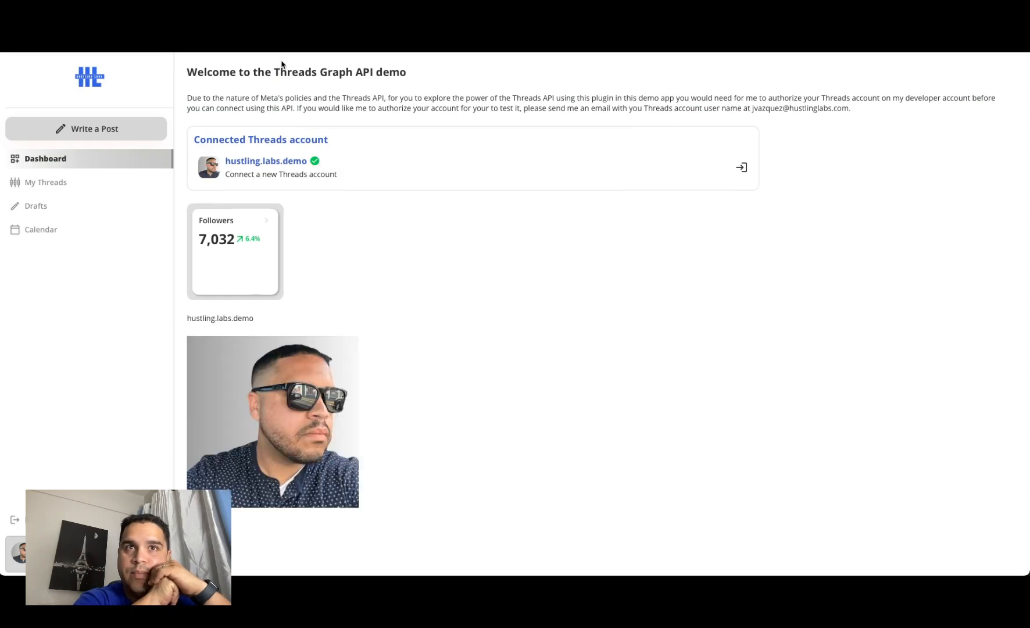
pyautogui.click(109, 45)
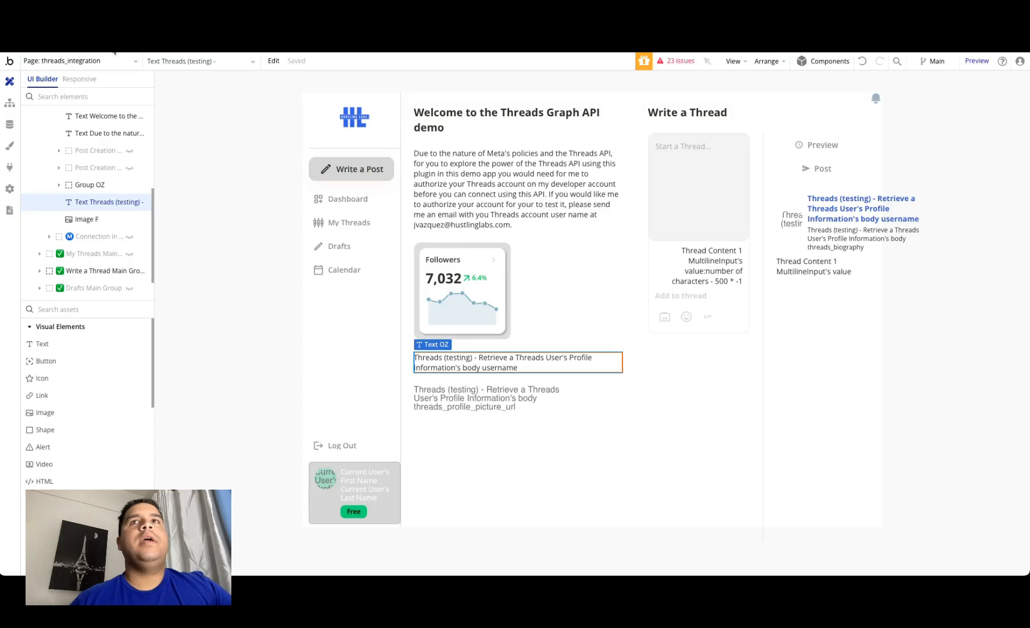
# Step: Make the username text bold and move it below the profile image
pyautogui.doubleClick(485, 362)
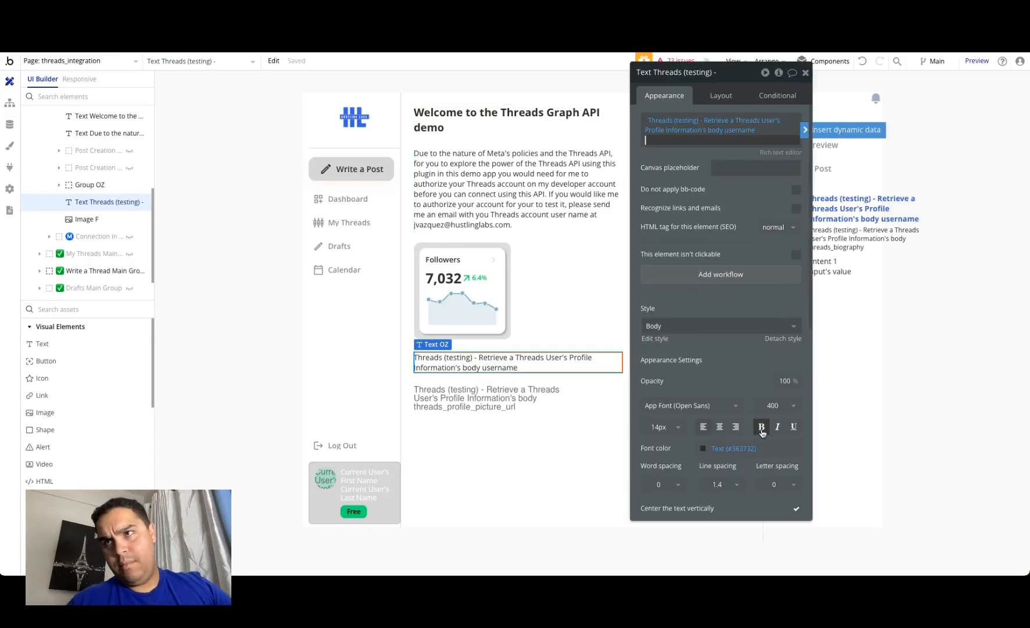
pyautogui.click(761, 426)
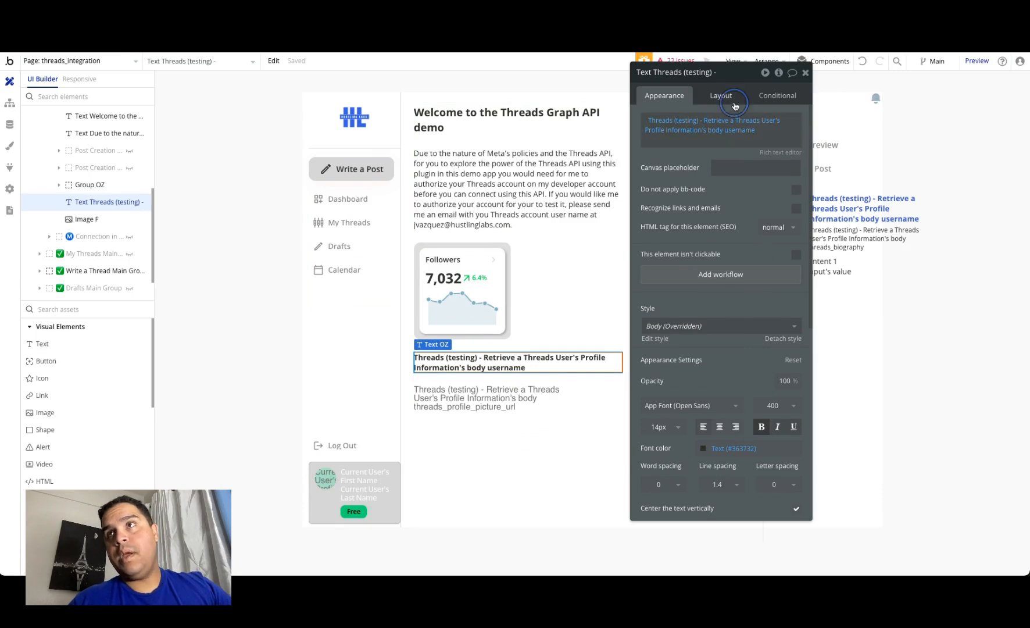
pyautogui.click(722, 95)
pyautogui.click(747, 200)
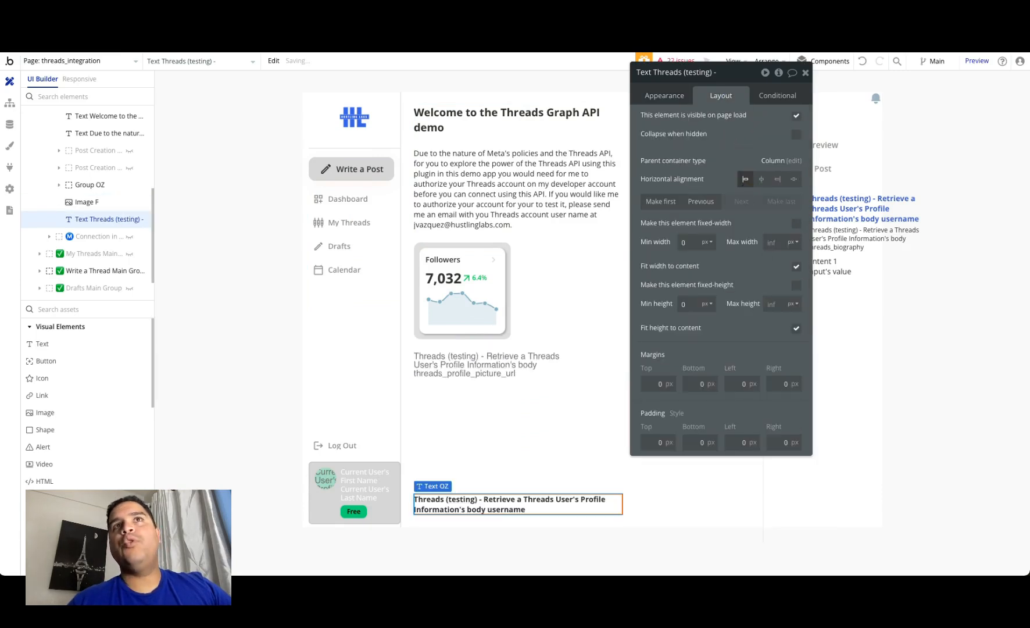
# Step: Reload the demo app's Dashboard to check the bold username under the picture, and return to the editor
pyautogui.click(251, 53)
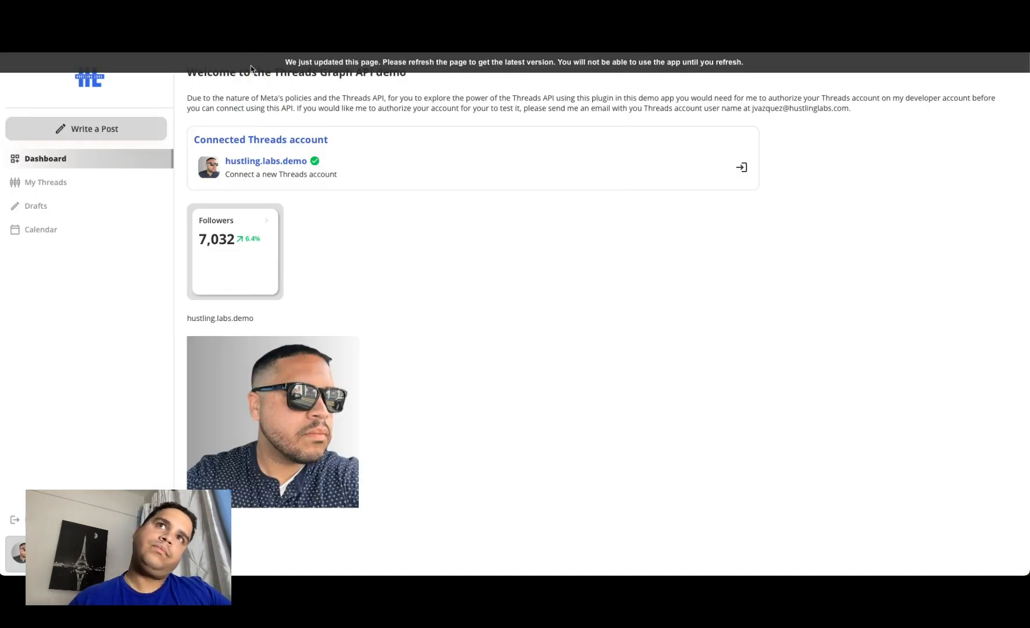
pyautogui.press('super+r')
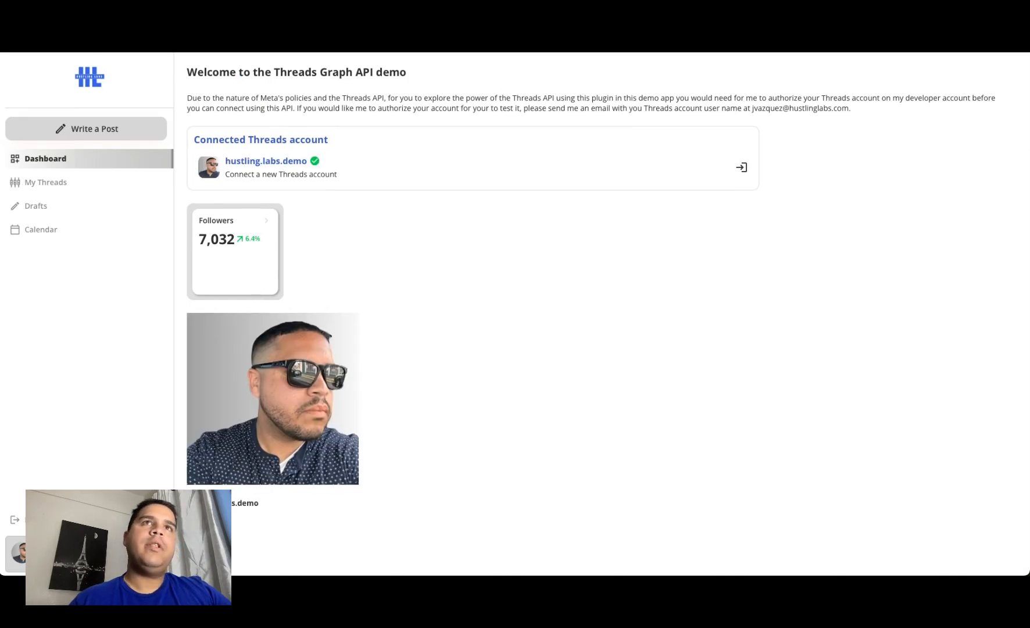
pyautogui.click(131, 36)
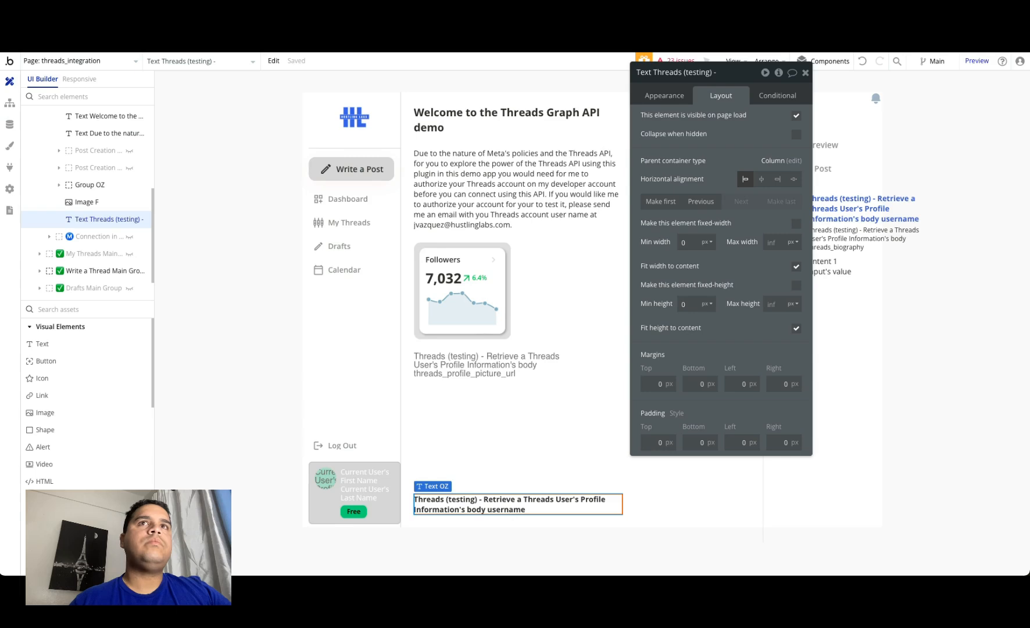
# Step: Set the profile image's border roundness to 100
pyautogui.click(499, 428)
pyautogui.click(773, 499)
pyautogui.write('100')
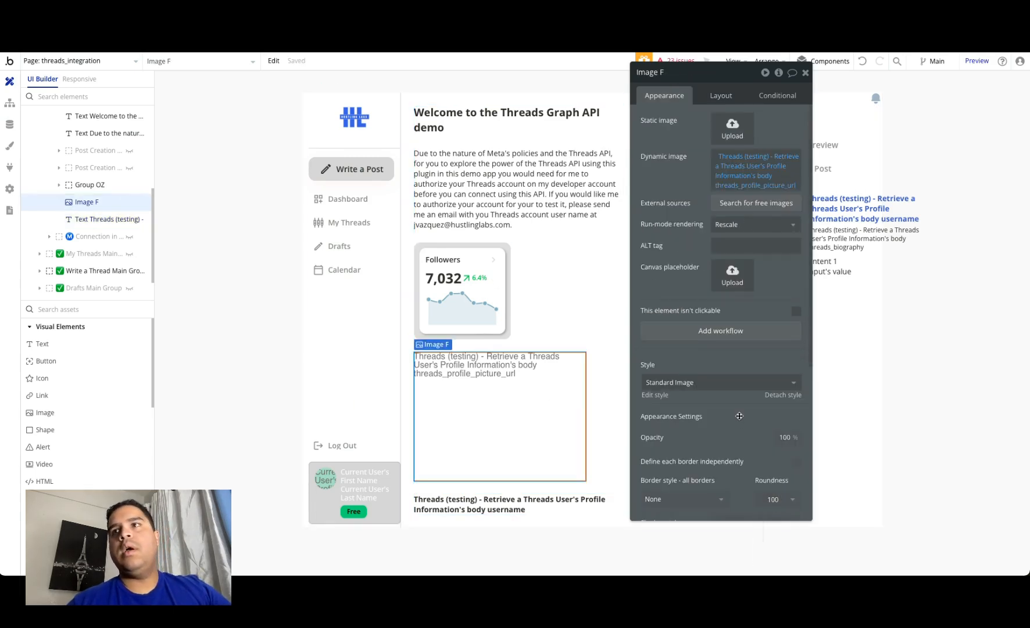
pyautogui.click(739, 416)
# Step: Switch to the demo app's Dashboard to check the profile image's rounding, and return to the editor
pyautogui.click(373, 36)
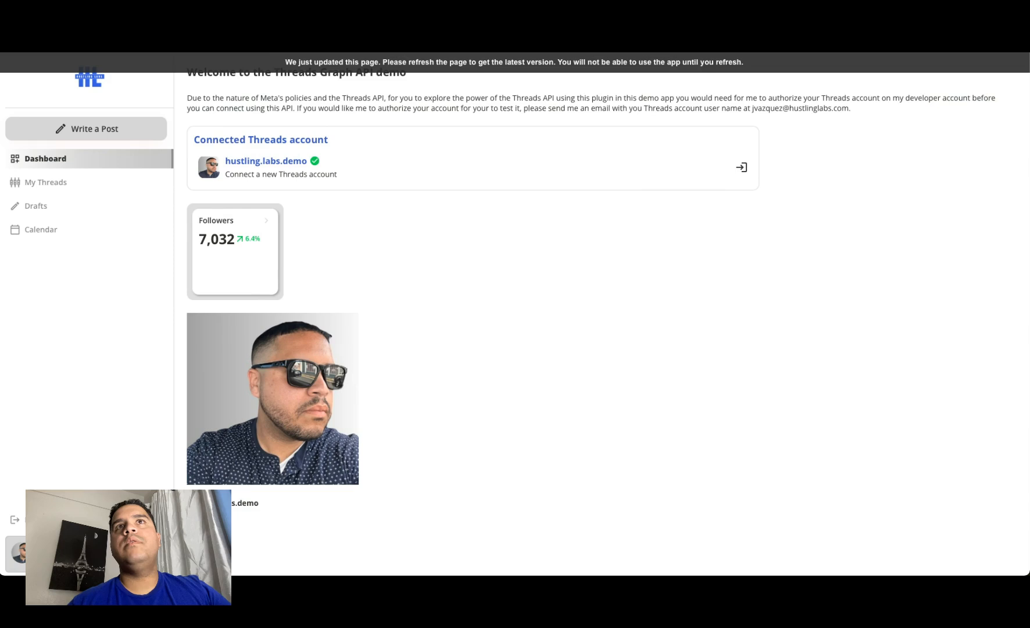
pyautogui.click(276, 61)
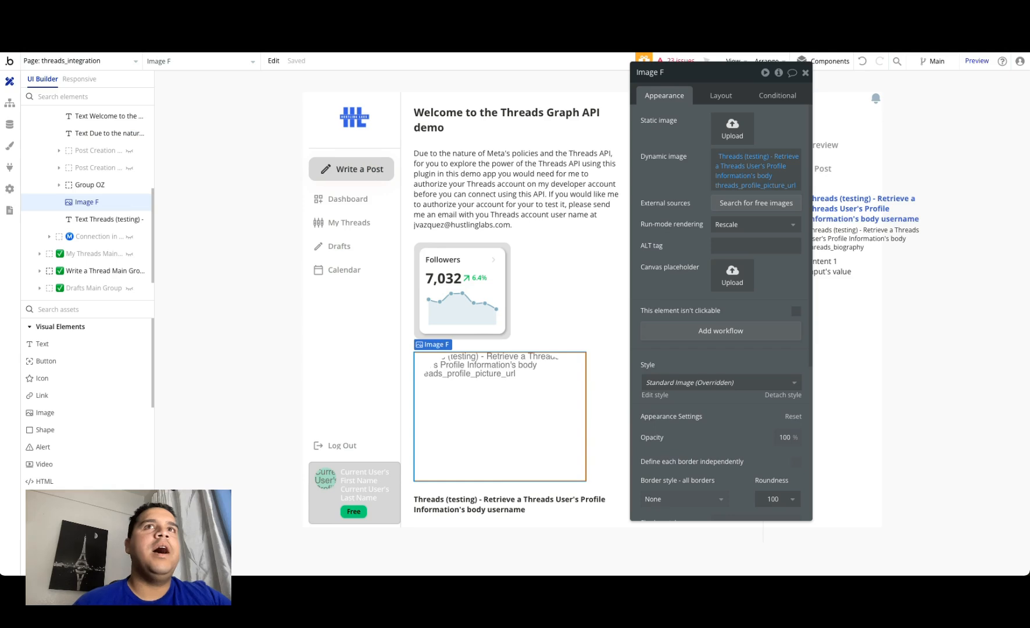
pyautogui.click(806, 73)
# Step: Delete the profile image and the username text below the Followers card
pyautogui.doubleClick(492, 387)
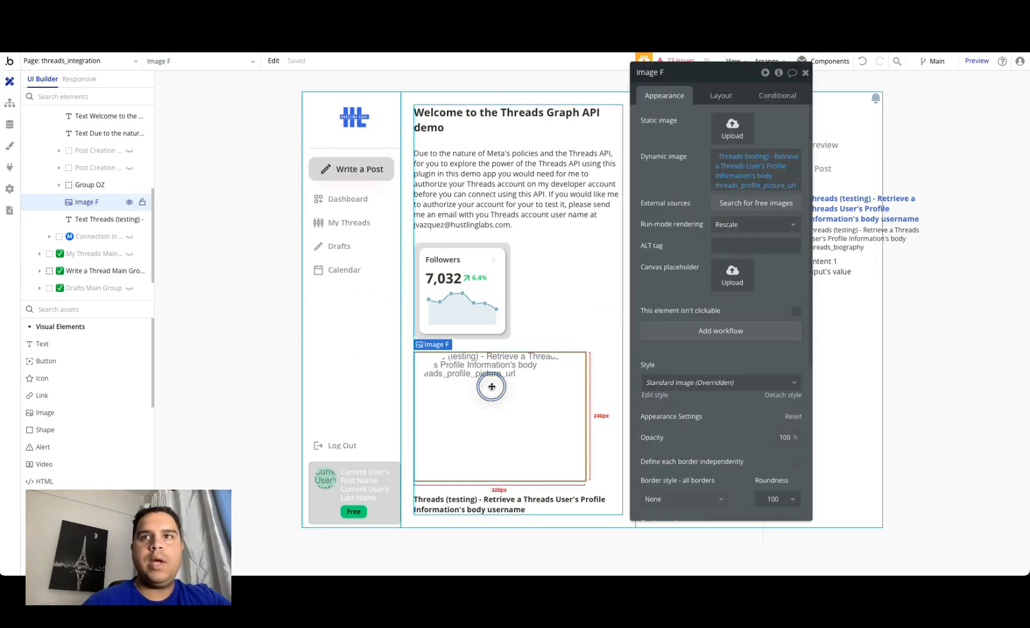
pyautogui.press('Delete')
pyautogui.doubleClick(502, 358)
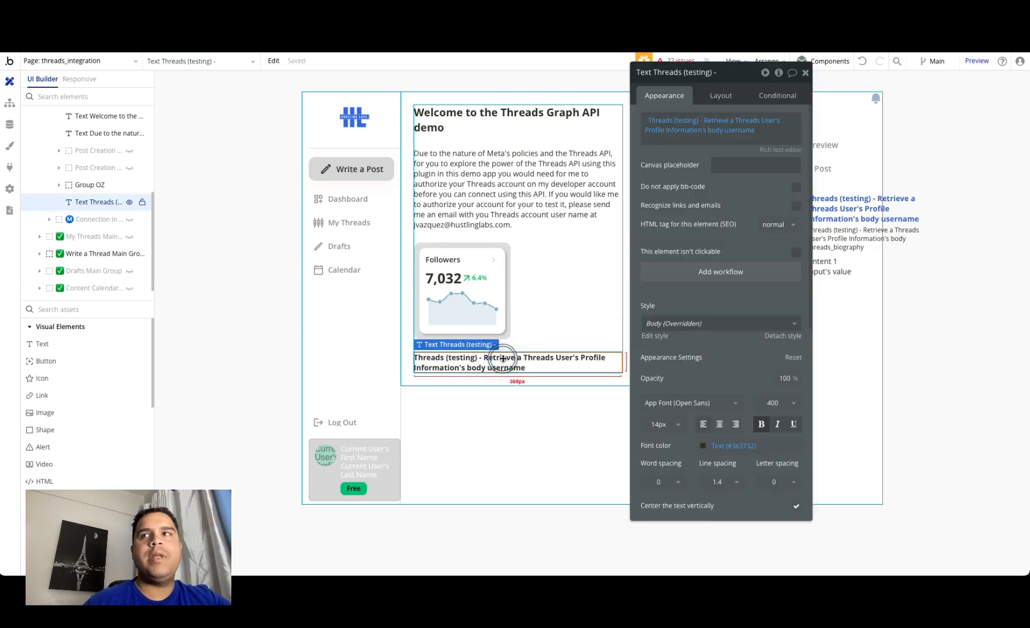
pyautogui.press('Delete')
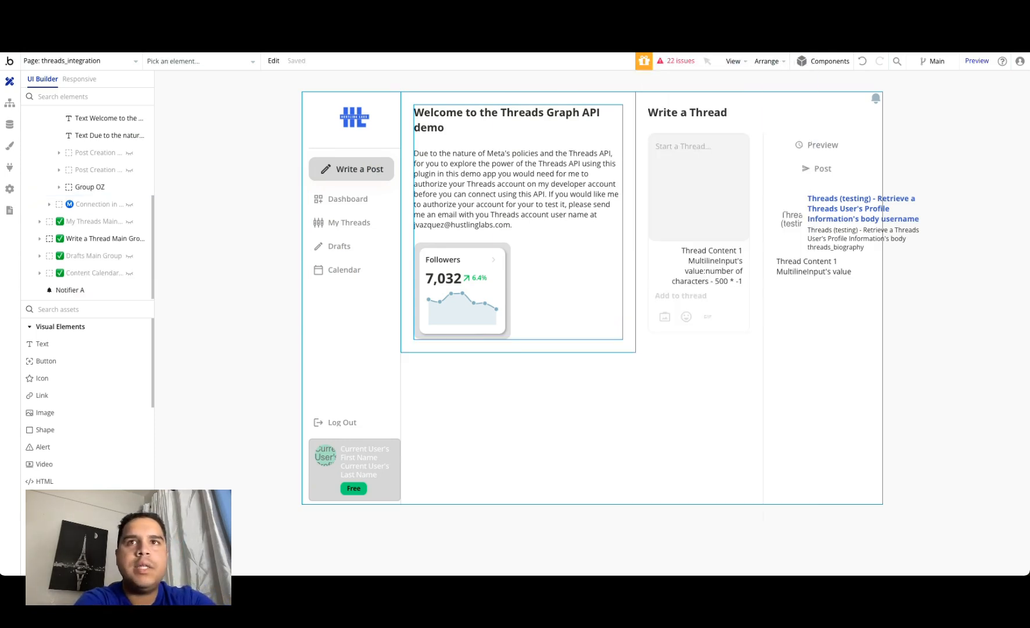